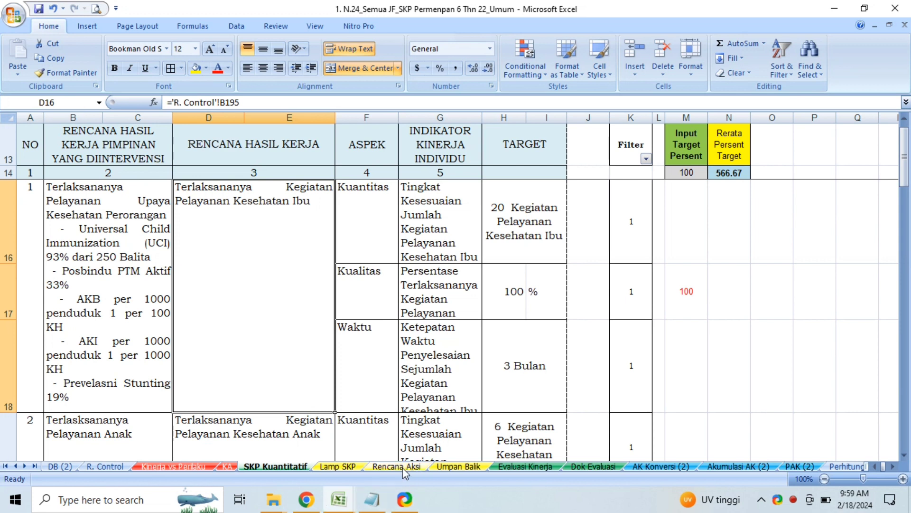
Switch to the MPPH (1) workbook and review its RHK Pimpus, Indikator Kinerja and Target column headings.
{"action": "mouse_move", "coordinate": [335, 509]}
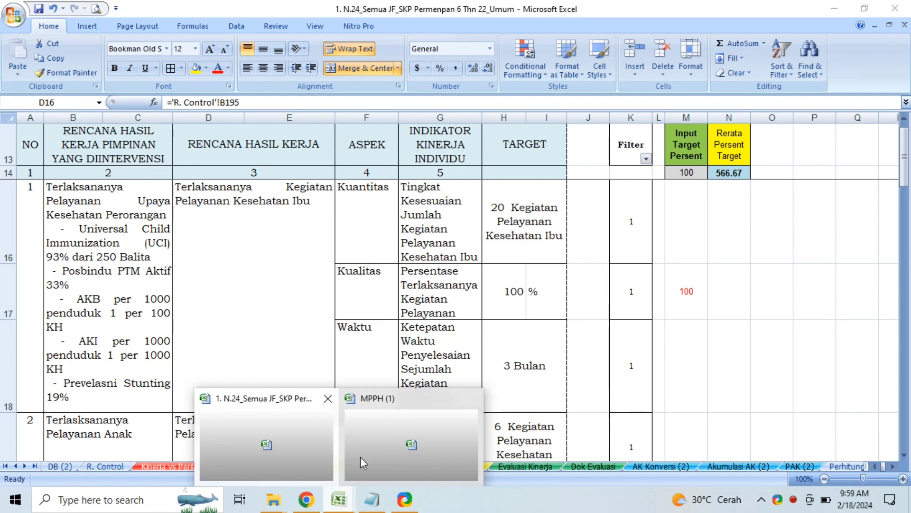
{"action": "left_click", "coordinate": [390, 453]}
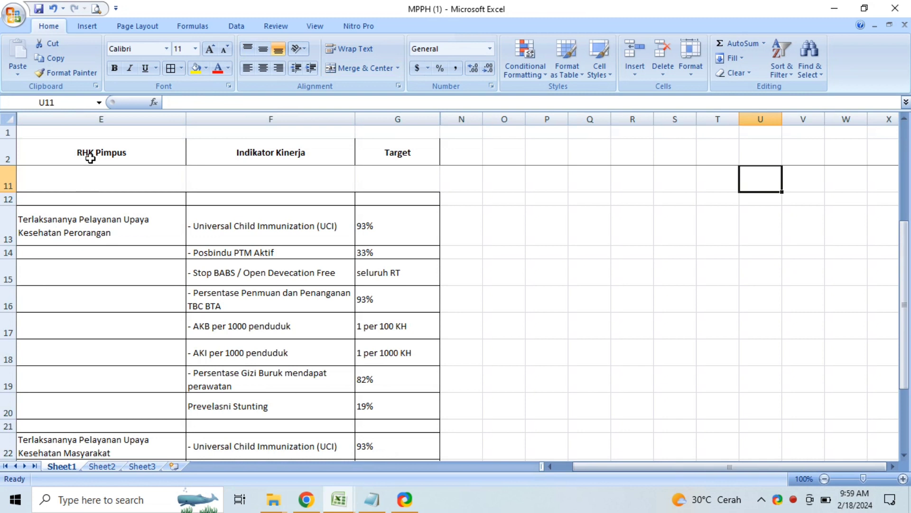
{"action": "left_click", "coordinate": [89, 156]}
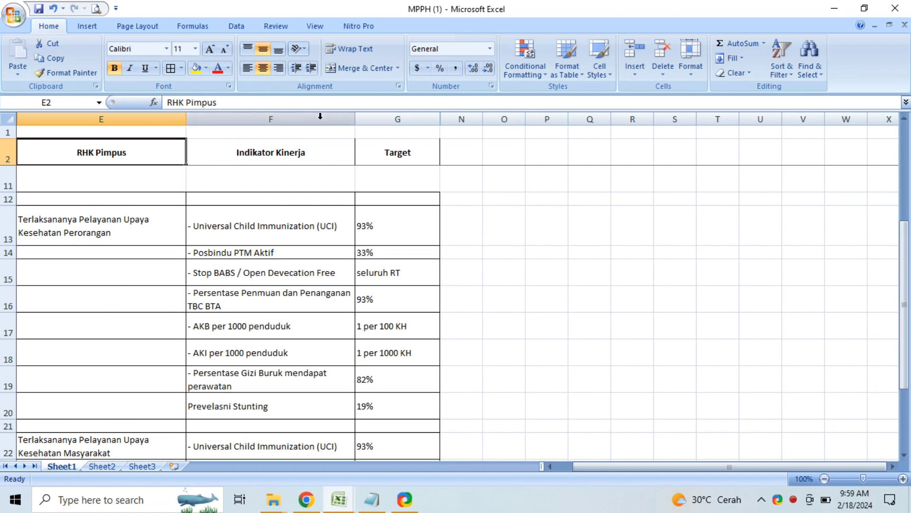
{"action": "left_click", "coordinate": [297, 157]}
{"action": "left_click", "coordinate": [423, 159]}
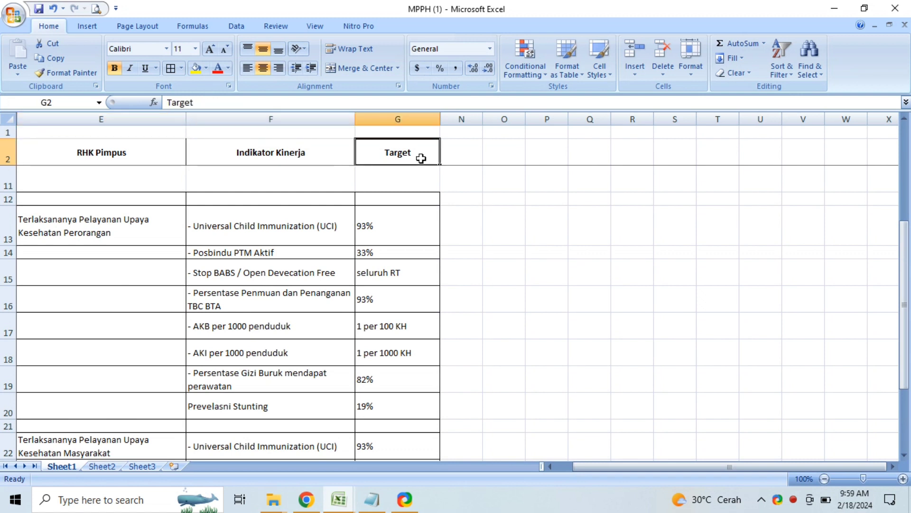
Look through the rows of the Target column and return to the top of Sheet1.
{"action": "key", "text": "Down"}
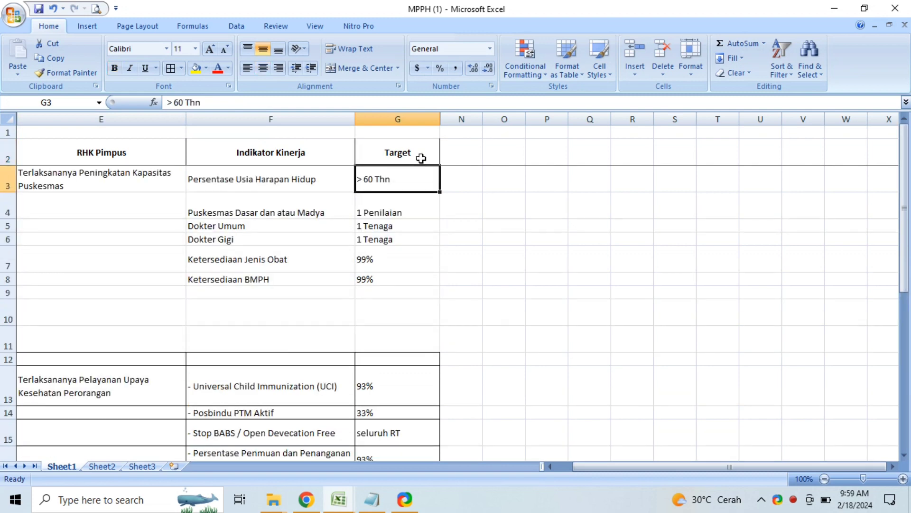
{"action": "key", "text": "Up"}
{"action": "key", "text": "Up"}
{"action": "key", "text": "Down"}
{"action": "key", "text": "Down"}
{"action": "key", "text": "Down"}
{"action": "key", "text": "Down"}
{"action": "key", "text": "Down"}
{"action": "key", "text": "Down"}
{"action": "key", "text": "Down"}
{"action": "key", "text": "Down"}
{"action": "key", "text": "Down"}
{"action": "key", "text": "Down"}
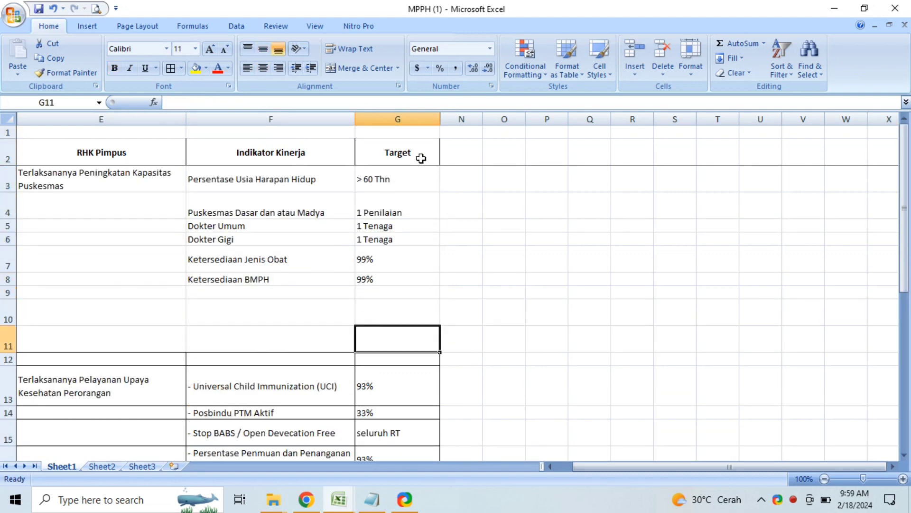
{"action": "key", "text": "Down"}
{"action": "key", "text": "Down"}
{"action": "key", "text": "Down"}
{"action": "key", "text": "Down"}
{"action": "key", "text": "Down"}
{"action": "key", "text": "Down"}
{"action": "key", "text": "Down"}
{"action": "key", "text": "Down"}
{"action": "key", "text": "Down"}
{"action": "key", "text": "Down"}
{"action": "key", "text": "Down"}
{"action": "key", "text": "Down"}
{"action": "key", "text": "Up"}
{"action": "key", "text": "Up"}
{"action": "key", "text": "Up"}
{"action": "key", "text": "Up"}
{"action": "key", "text": "Up"}
{"action": "key", "text": "Up"}
{"action": "key", "text": "Up"}
{"action": "key", "text": "Up"}
{"action": "key", "text": "Up"}
{"action": "key", "text": "Up"}
{"action": "key", "text": "Up"}
{"action": "key", "text": "Up"}
{"action": "key", "text": "Up"}
{"action": "key", "text": "Up"}
{"action": "key", "text": "Up"}
{"action": "key", "text": "Up"}
{"action": "key", "text": "Up"}
{"action": "key", "text": "Up"}
{"action": "key", "text": "Up"}
{"action": "key", "text": "Up"}
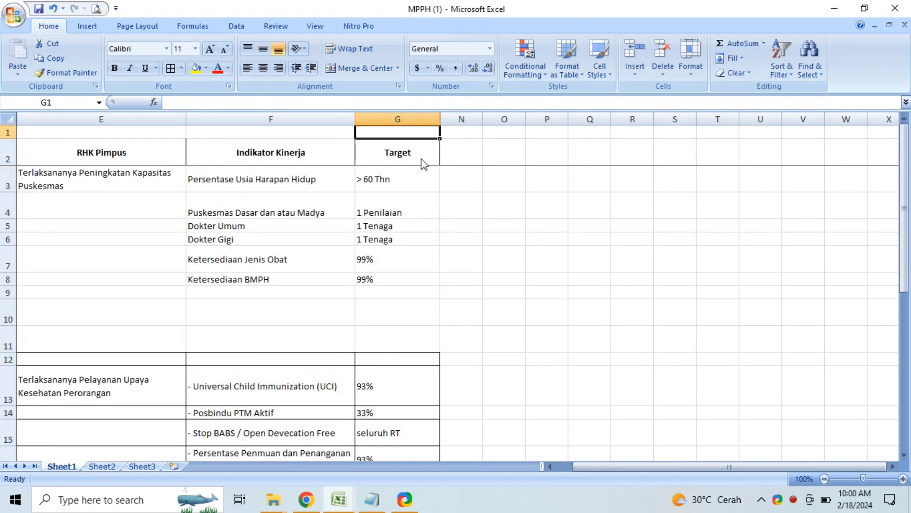
Examine the RHK Terlaksananya Peningkatan Kapasitas Puskesmas with its life expectancy, Puskesmas level and doctor indicators and their targets.
{"action": "left_click", "coordinate": [105, 180]}
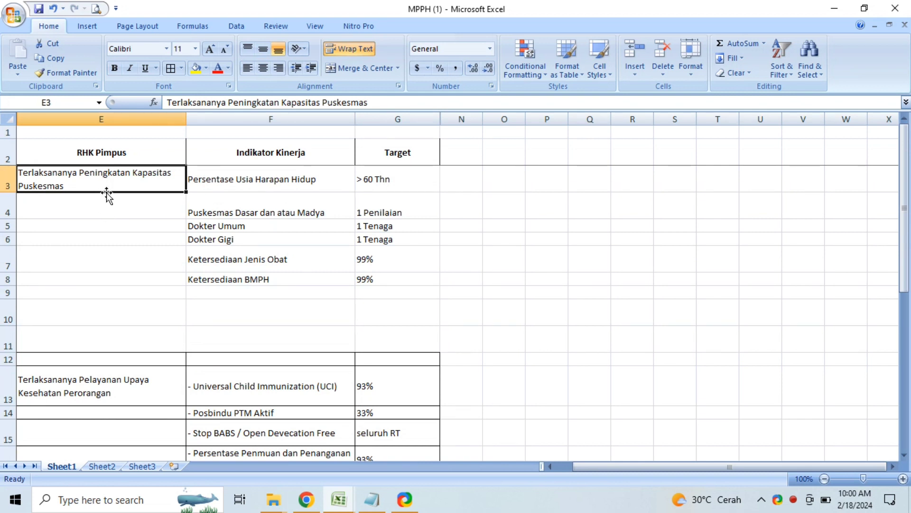
{"action": "left_click", "coordinate": [309, 188]}
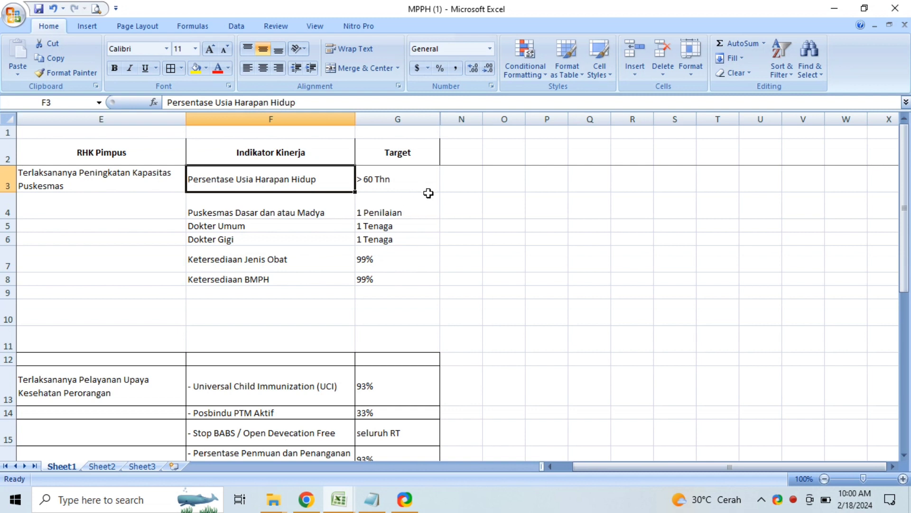
{"action": "left_click", "coordinate": [284, 217]}
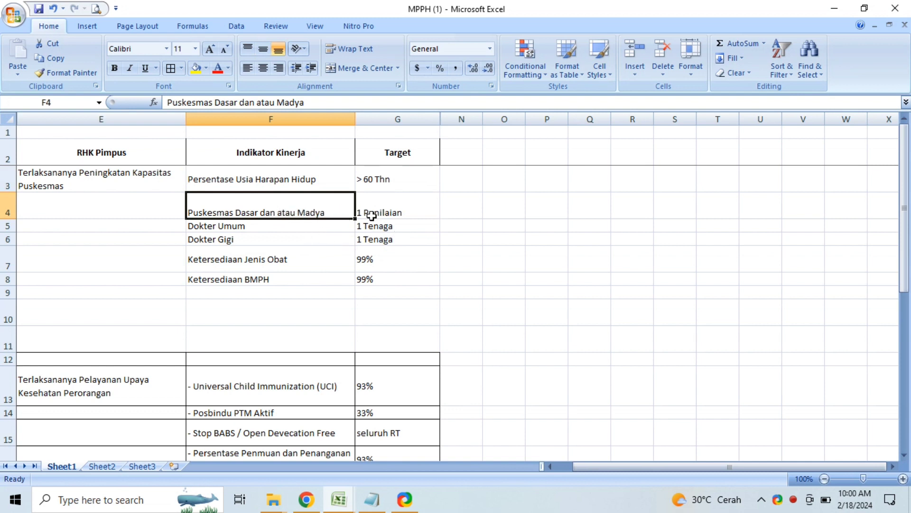
{"action": "left_click", "coordinate": [396, 213]}
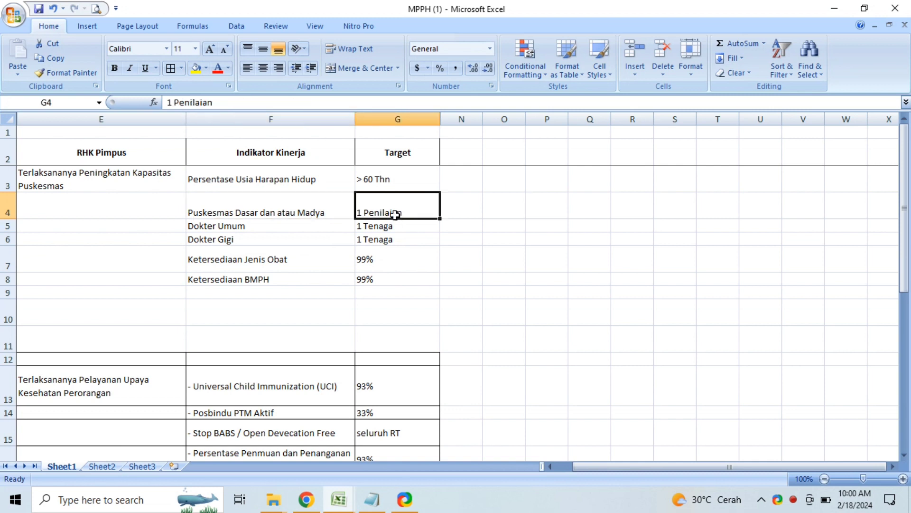
{"action": "left_click", "coordinate": [220, 229]}
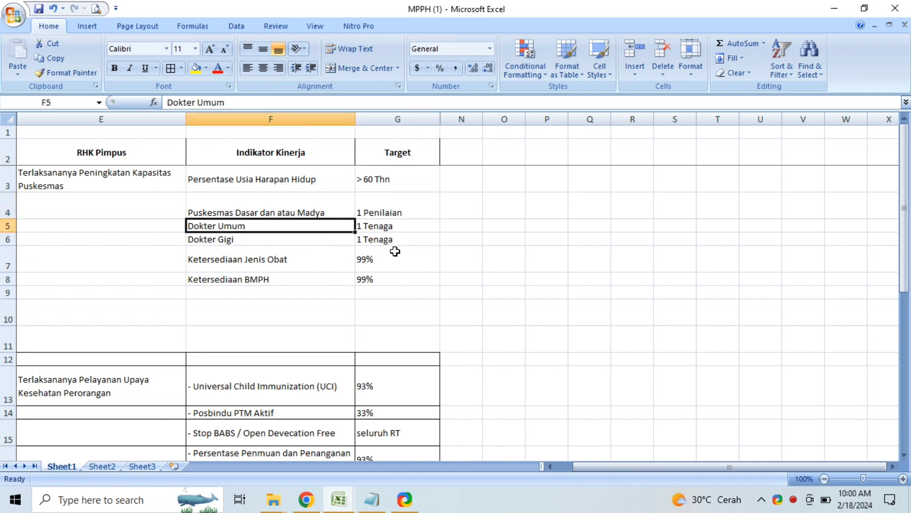
{"action": "left_click", "coordinate": [250, 250]}
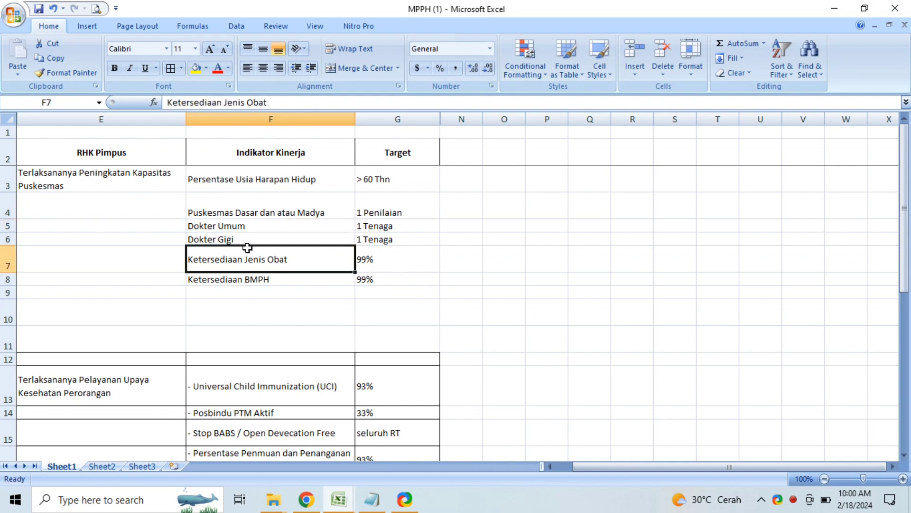
{"action": "left_click", "coordinate": [372, 239]}
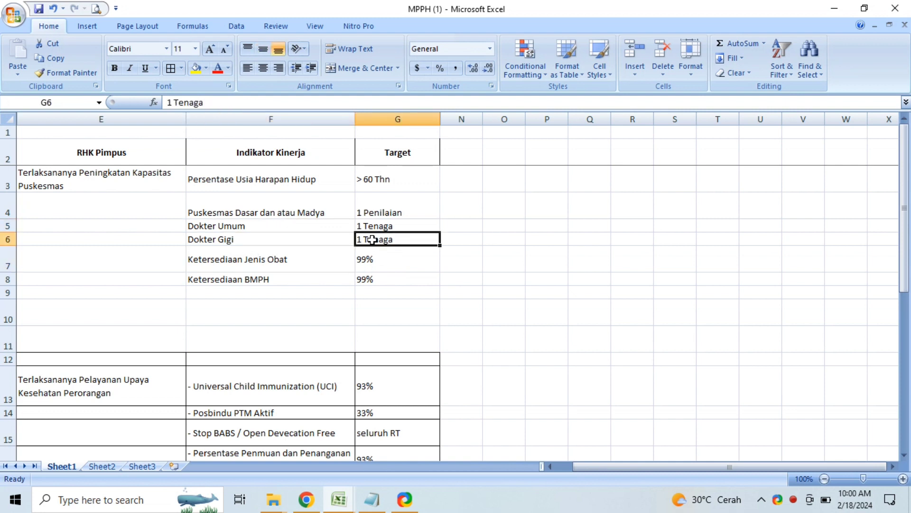
{"action": "left_click", "coordinate": [138, 185]}
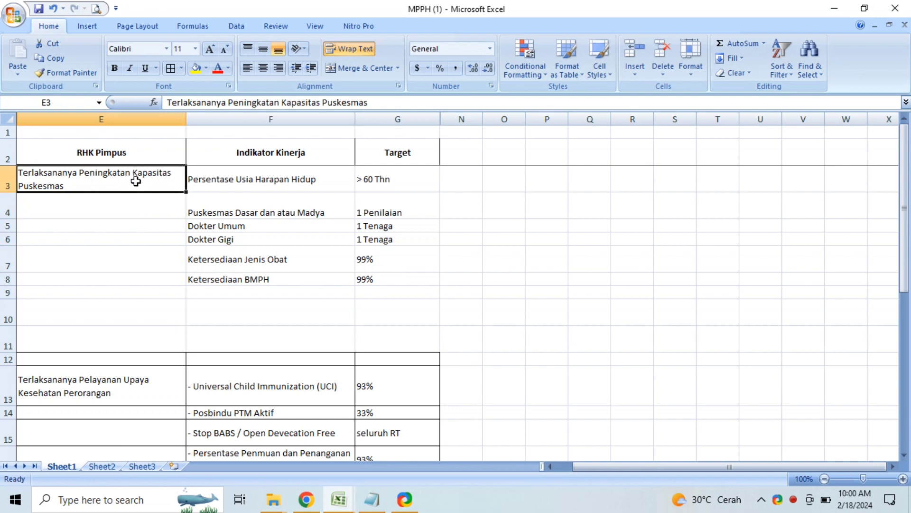
{"action": "left_click", "coordinate": [226, 227]}
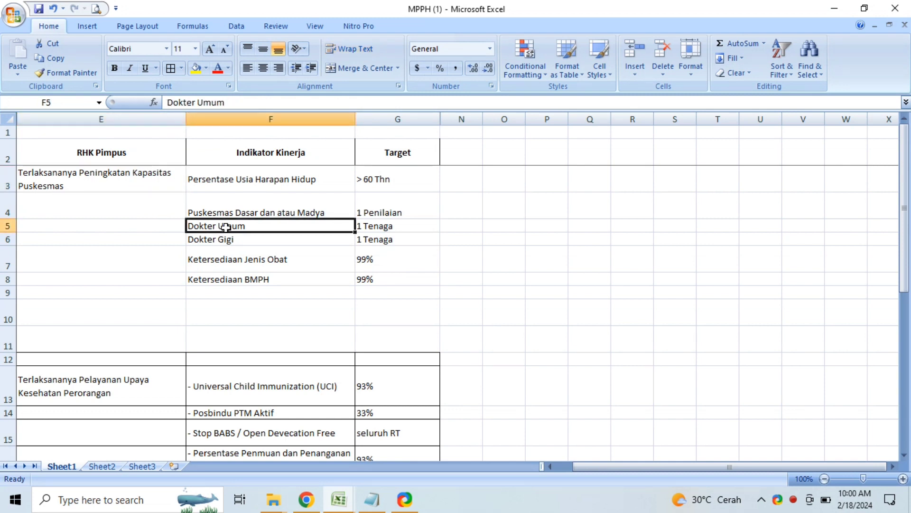
{"action": "left_click", "coordinate": [226, 242]}
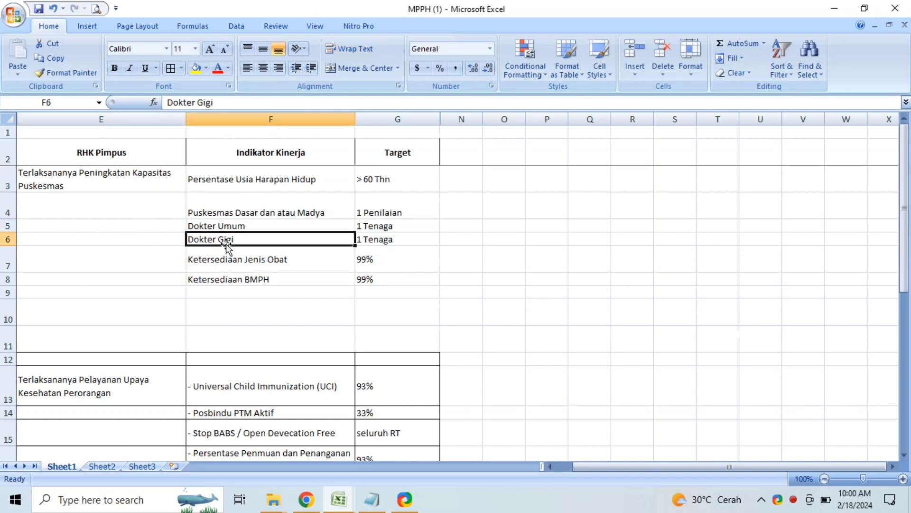
Examine the Ketersediaan Jenis Obat and Ketersediaan BMPH indicators with their targets, continuing down to the Posbindu PTM Aktif target.
{"action": "left_click", "coordinate": [269, 261]}
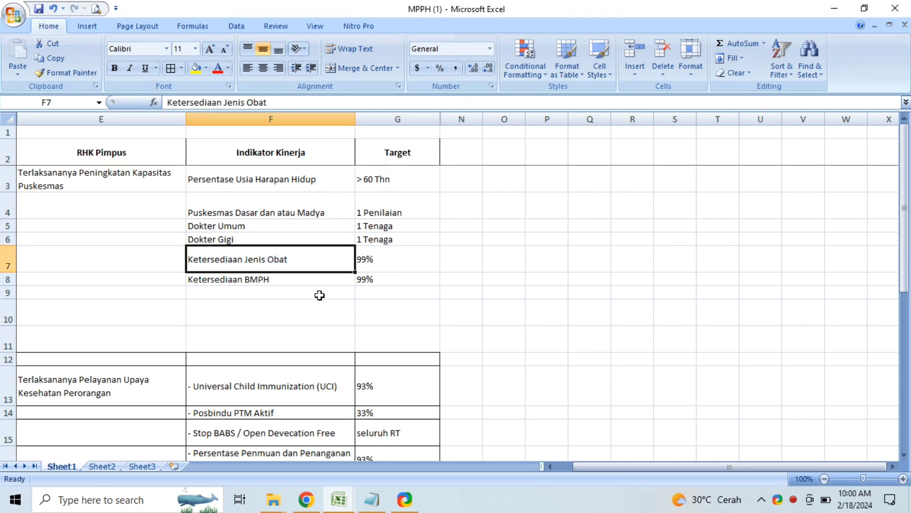
{"action": "left_click", "coordinate": [388, 267]}
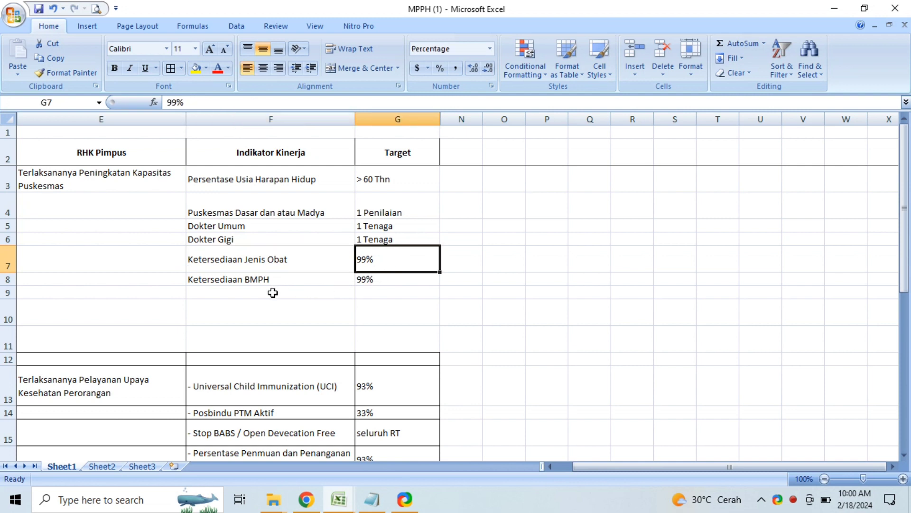
{"action": "left_click", "coordinate": [265, 279]}
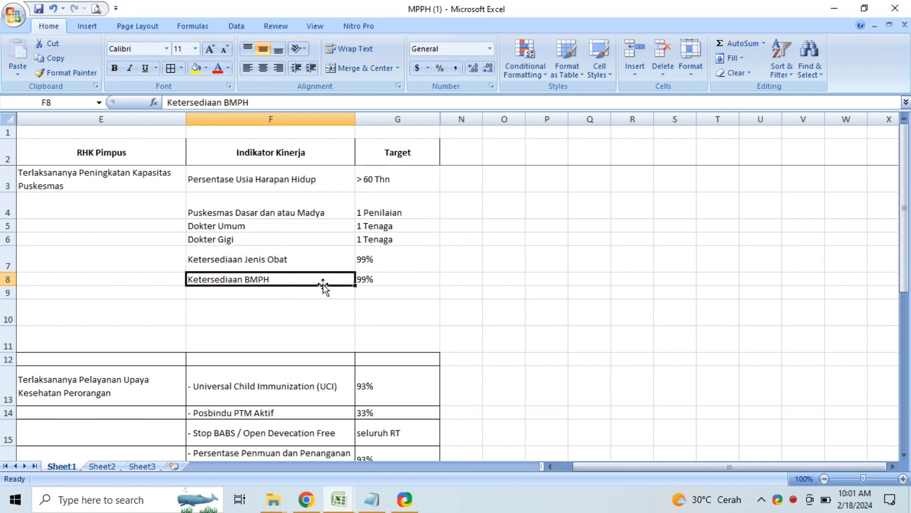
{"action": "left_click", "coordinate": [406, 288]}
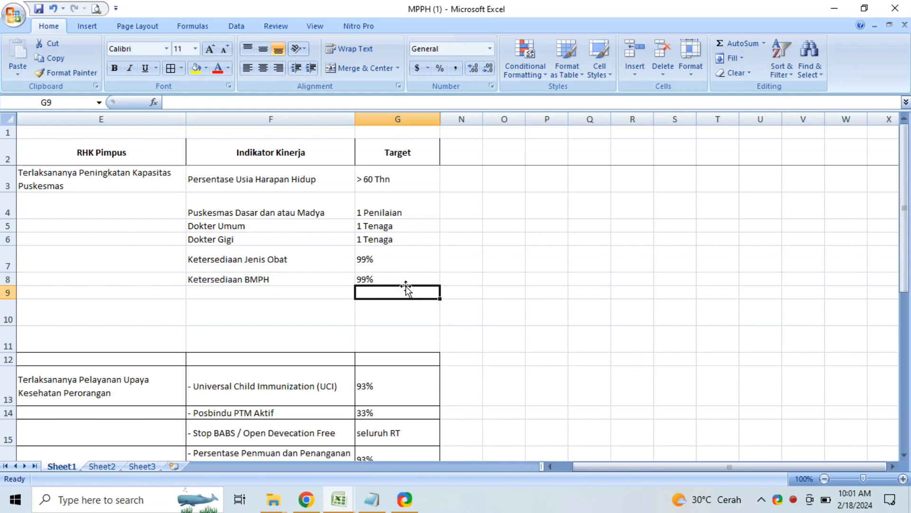
{"action": "key", "text": "Up"}
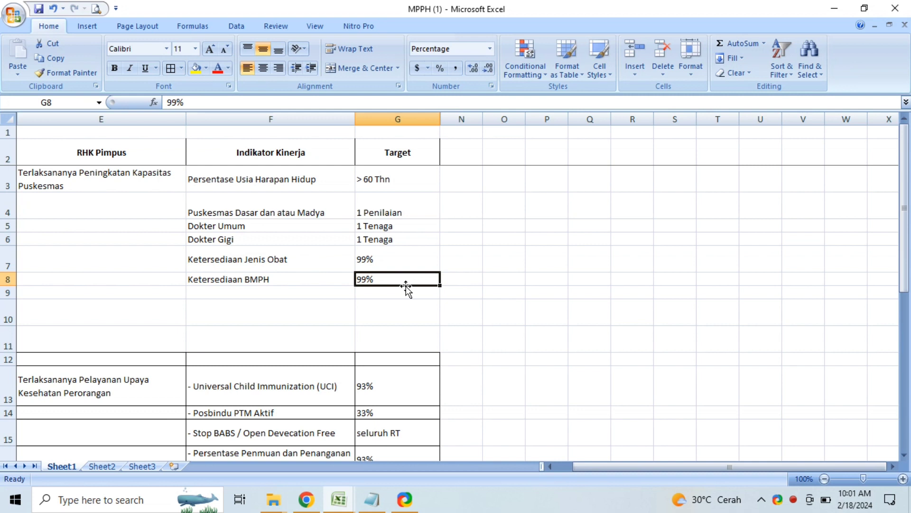
{"action": "key", "text": "Down"}
{"action": "key", "text": "Down"}
{"action": "key", "text": "Down"}
{"action": "key", "text": "Down"}
{"action": "key", "text": "Down"}
{"action": "key", "text": "Down"}
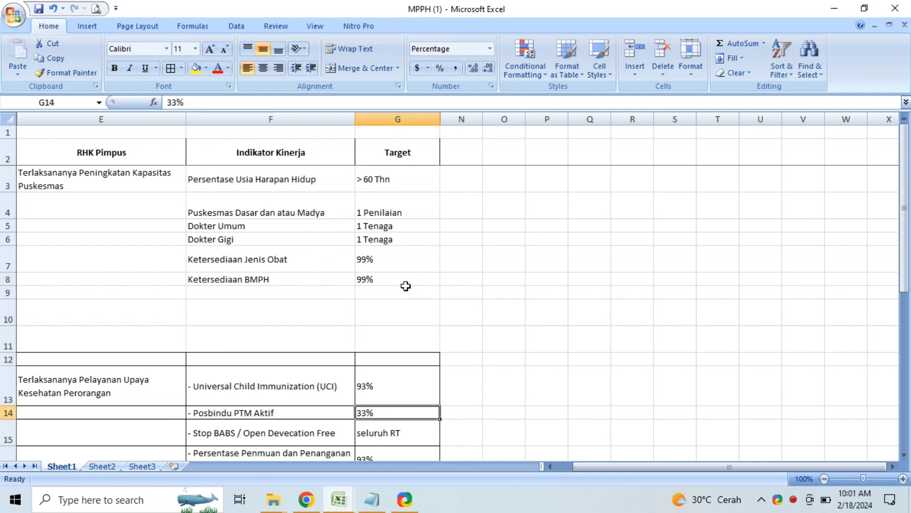
Review the Persentase Usia Harapan Hidup row, and select the Puskesmas and doctor indicators with their targets in F4:G6.
{"action": "left_click", "coordinate": [236, 183]}
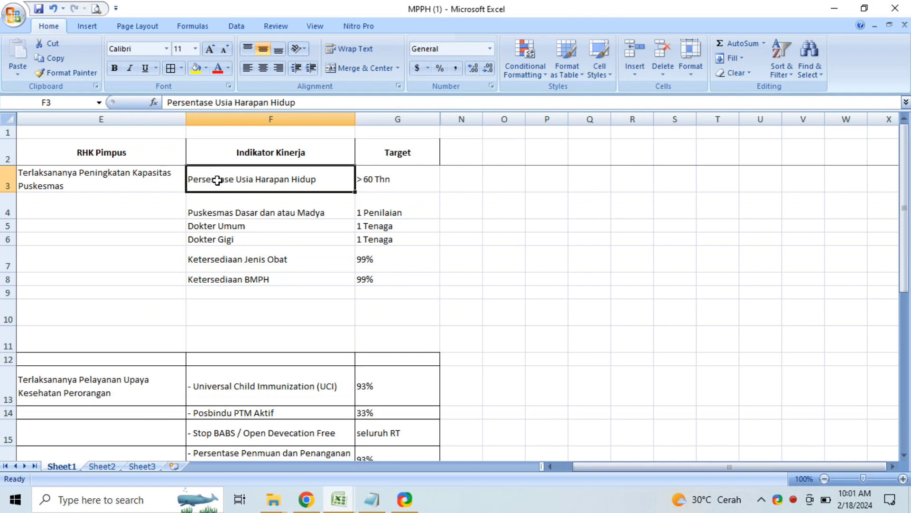
{"action": "left_click_drag", "start_coordinate": [349, 187], "coordinate": [366, 187]}
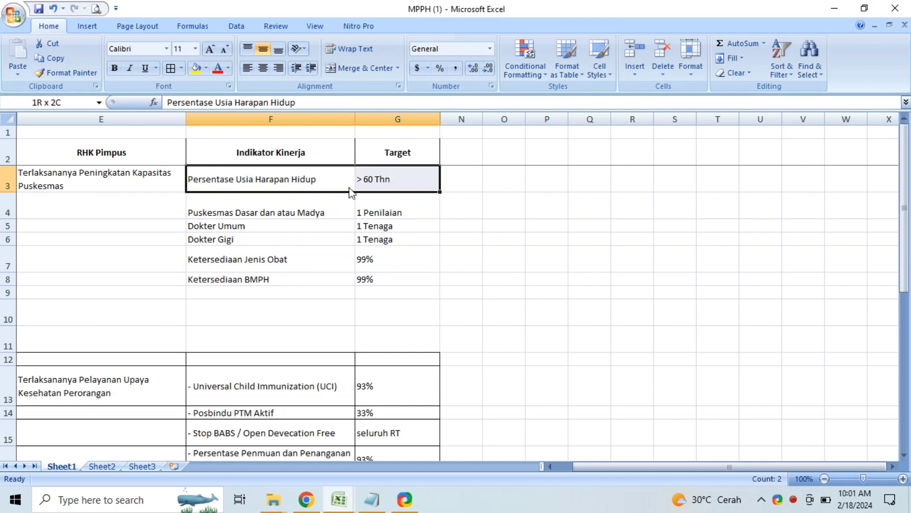
{"action": "key", "text": "Right"}
{"action": "key", "text": "Left"}
{"action": "key", "text": "Down"}
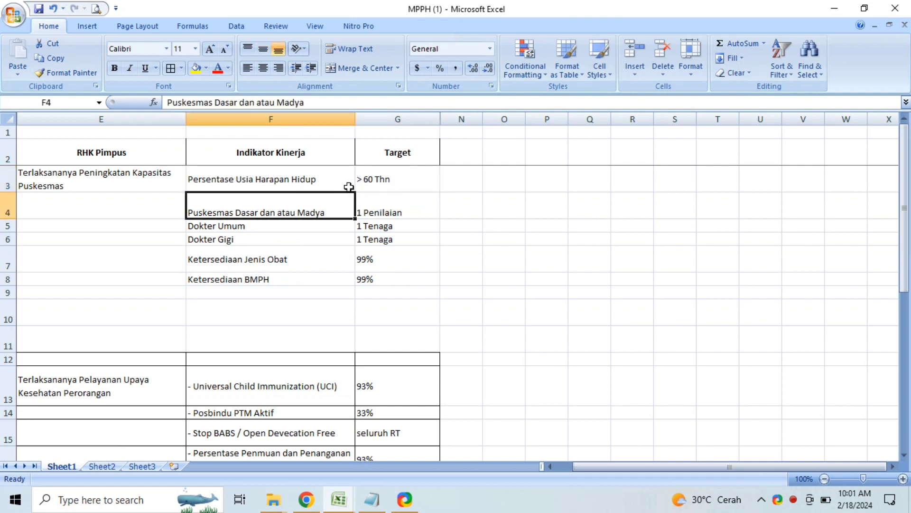
{"action": "key", "text": "shift+Down"}
{"action": "key", "text": "shift+Down"}
{"action": "key", "text": "shift+Right"}
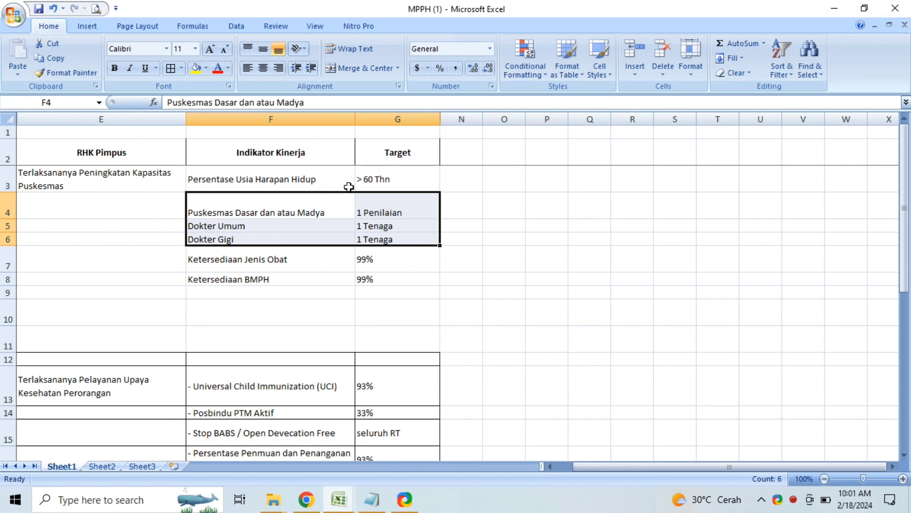
Examine the Puskesmas Dasar dan atau Madya and Dokter Umum entries, and reselect the indicators and targets in F4:G6.
{"action": "left_click", "coordinate": [299, 210]}
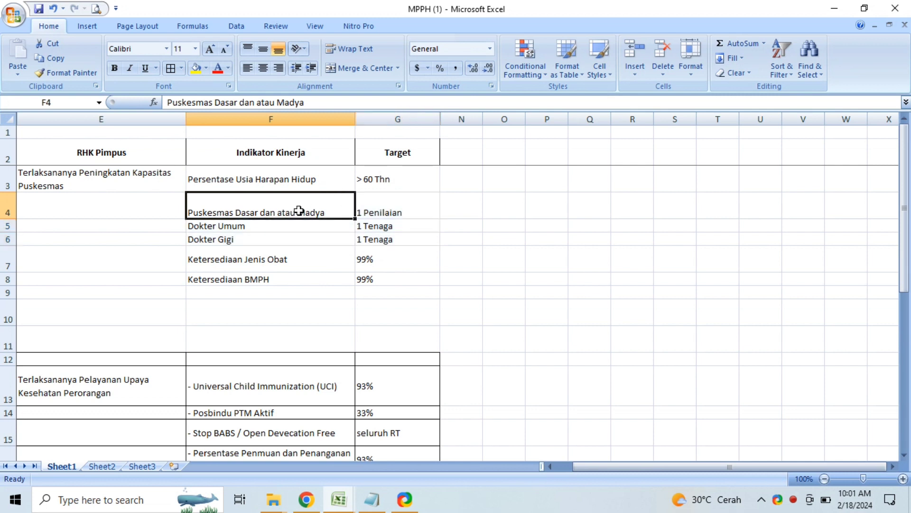
{"action": "left_click", "coordinate": [244, 230]}
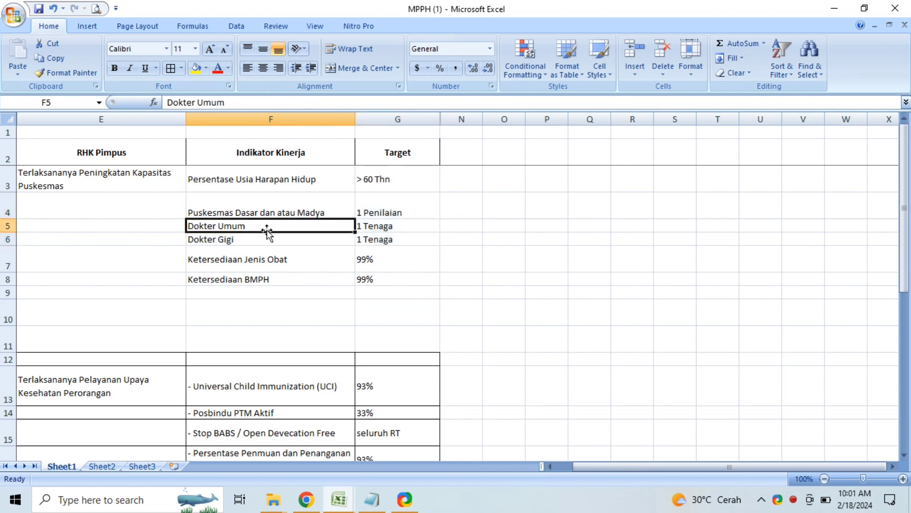
{"action": "left_click", "coordinate": [379, 228]}
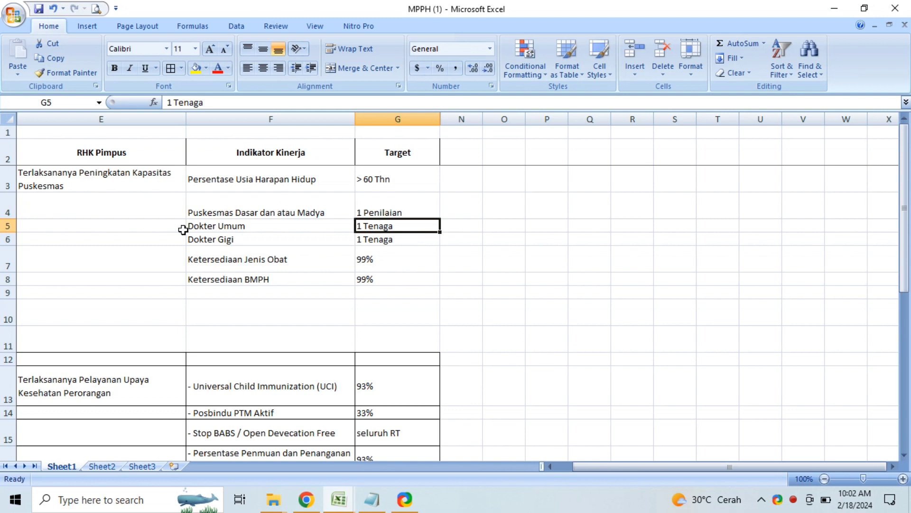
{"action": "key", "text": "Right"}
{"action": "key", "text": "Left"}
{"action": "key", "text": "Left"}
{"action": "key", "text": "shift+Down"}
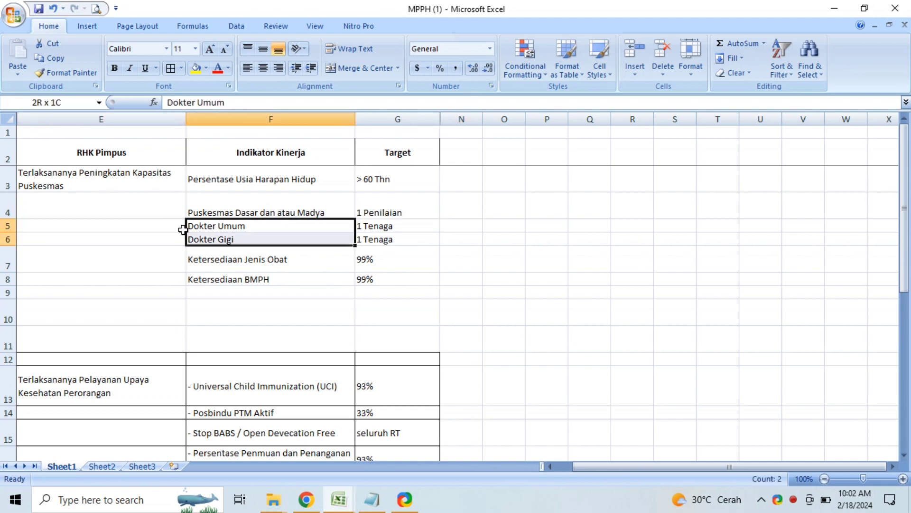
{"action": "key", "text": "Up"}
{"action": "key", "text": "shift+Down"}
{"action": "key", "text": "shift+Down"}
{"action": "key", "text": "shift+Right"}
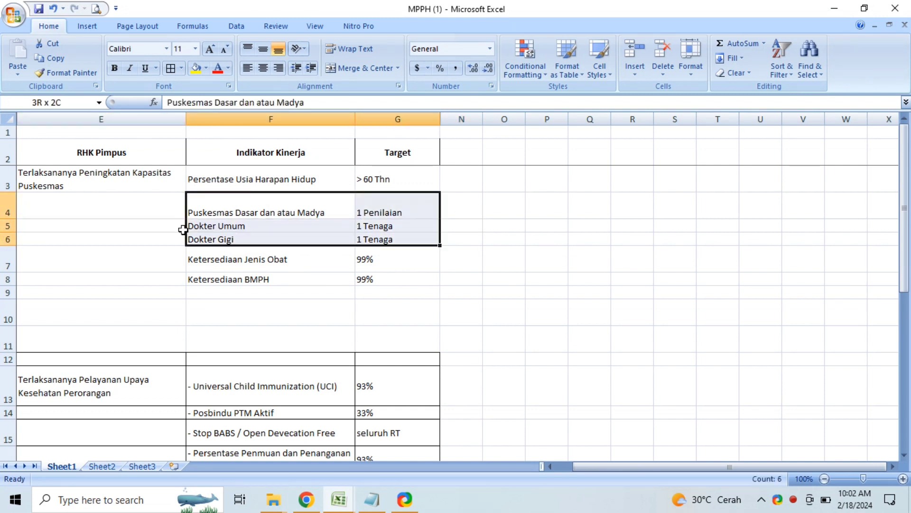
Review the indicators one by one from Persentase Usia Harapan Hidup down to Ketersediaan Jenis Obat.
{"action": "left_click", "coordinate": [243, 180]}
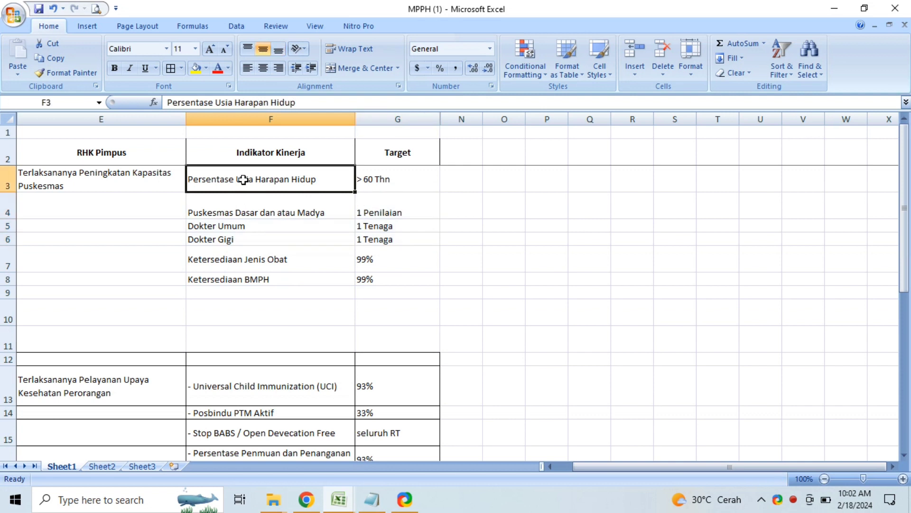
{"action": "key", "text": "Down"}
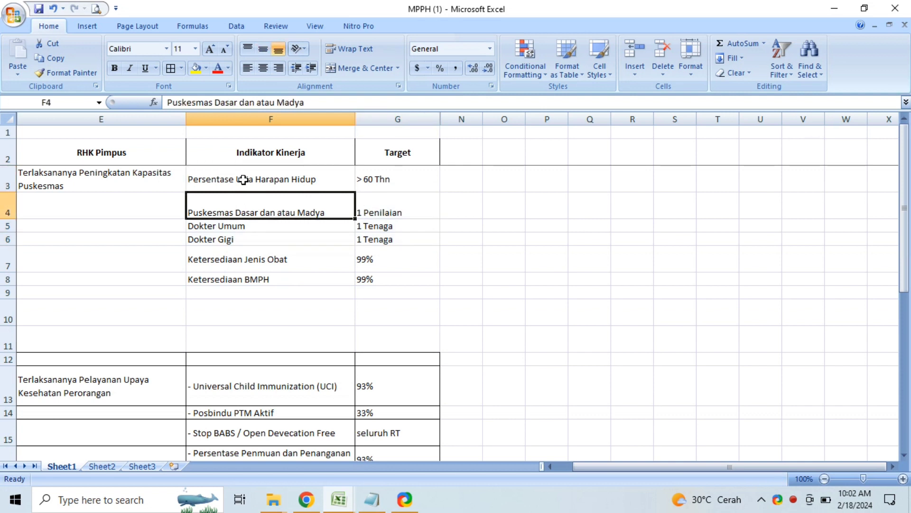
{"action": "key", "text": "Down"}
{"action": "key", "text": "Down"}
{"action": "key", "text": "Down"}
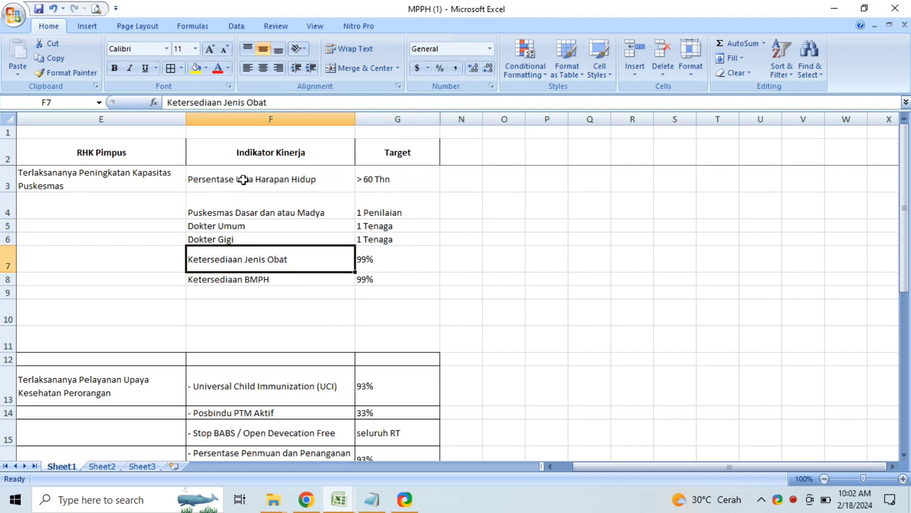
Correct the abbreviation in the F8 indicator so it reads "Ketersediaan BMHP".
{"action": "key", "text": "Down"}
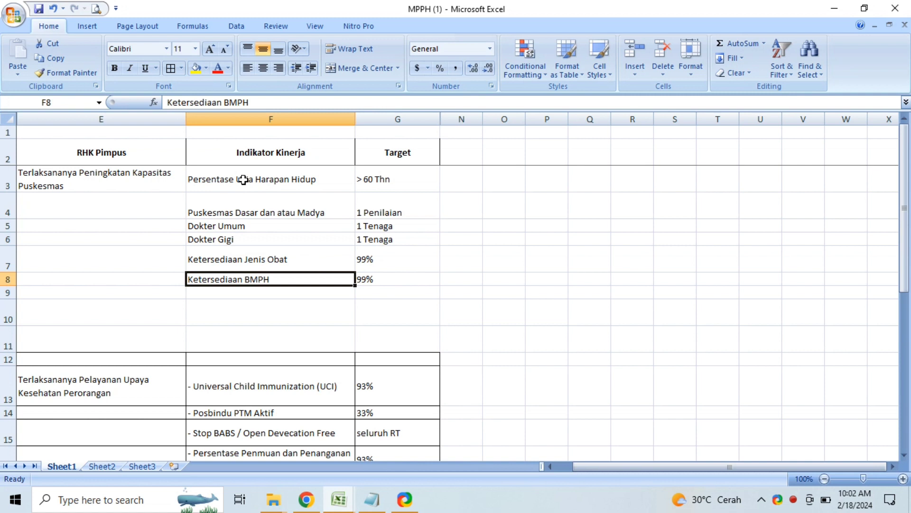
{"action": "double_click", "coordinate": [287, 278]}
{"action": "key", "text": "Left"}
{"action": "key", "text": "BackSpace"}
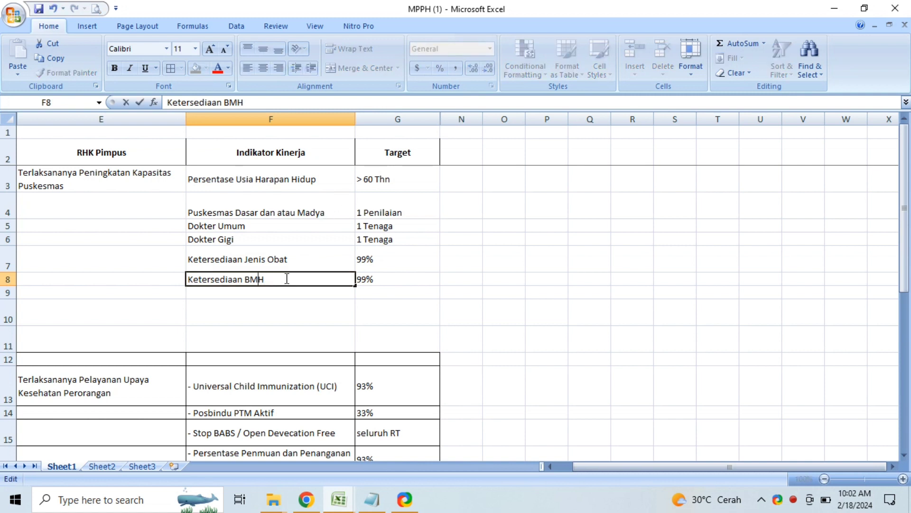
{"action": "type", "text": "P"}
{"action": "key", "text": "Return"}
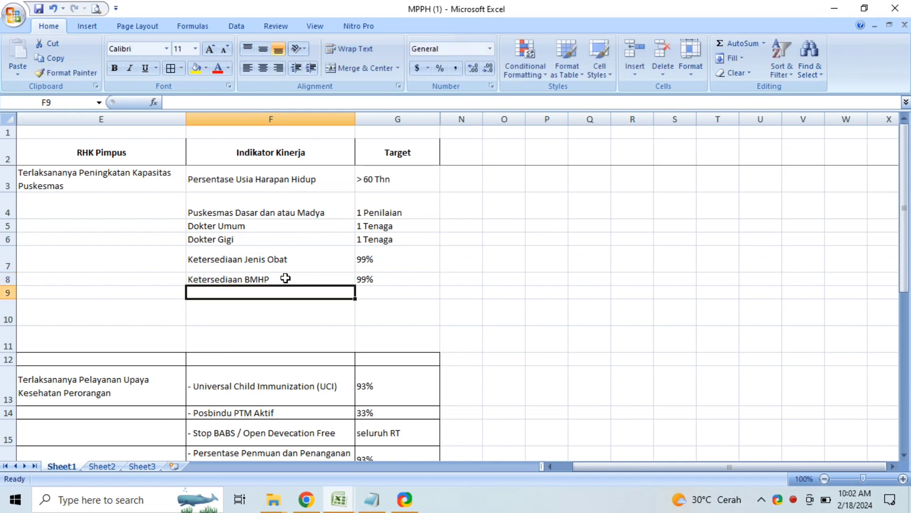
{"action": "left_click", "coordinate": [285, 277]}
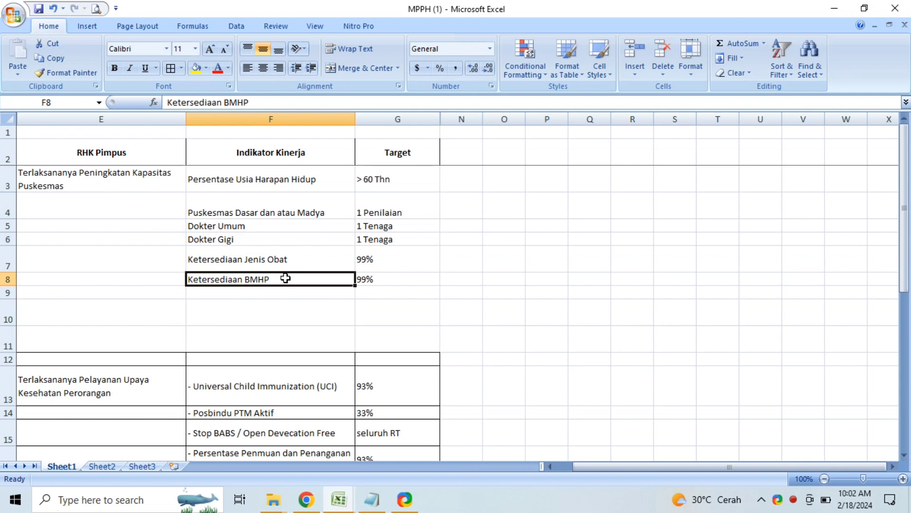
Look through the indicators below Ketersediaan BMHP, down to Stop BABS / Open Devecation Free in F24.
{"action": "key", "text": "Down"}
{"action": "key", "text": "Down"}
{"action": "key", "text": "Down"}
{"action": "key", "text": "Down"}
{"action": "key", "text": "Down"}
{"action": "key", "text": "Down"}
{"action": "key", "text": "Down"}
{"action": "key", "text": "Down"}
{"action": "key", "text": "Down"}
{"action": "key", "text": "Down"}
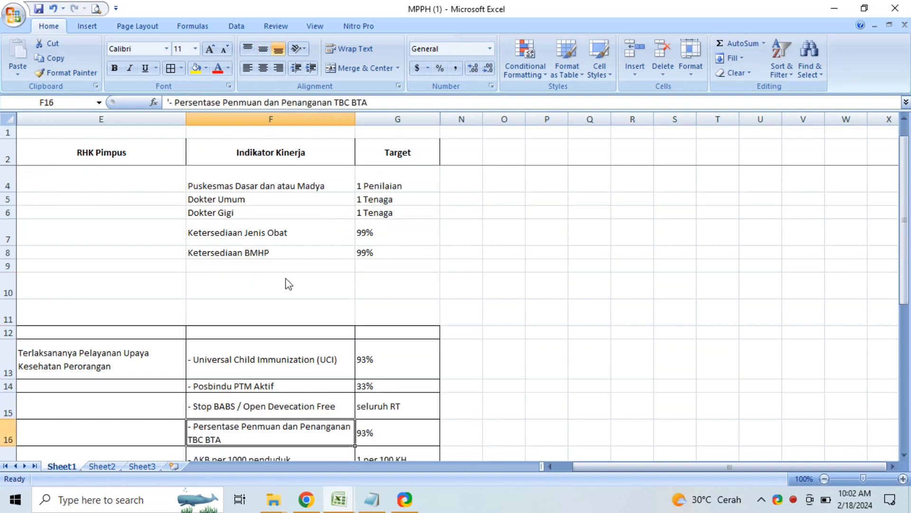
{"action": "key", "text": "Down"}
{"action": "key", "text": "Down"}
{"action": "key", "text": "Down"}
{"action": "key", "text": "Down"}
{"action": "key", "text": "Down"}
{"action": "key", "text": "Down"}
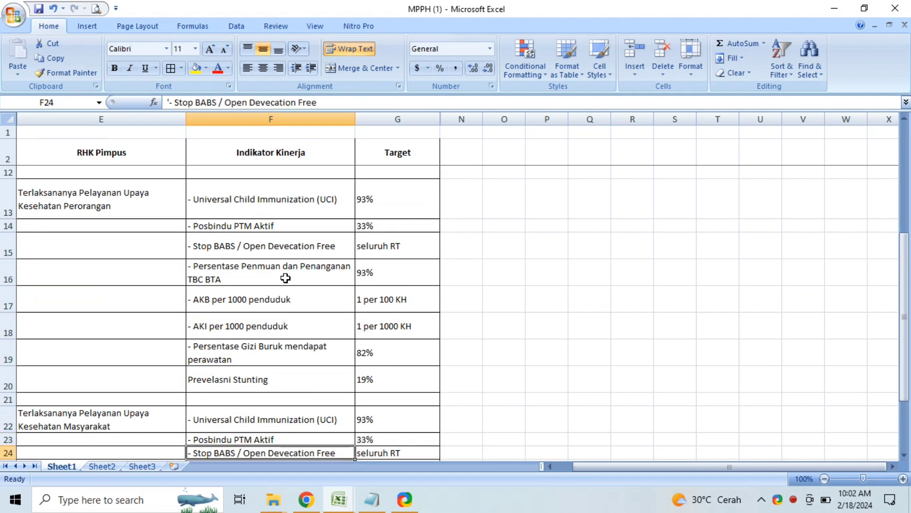
Go back up through the indicators to the Terlaksananya Peningkatan Kapasitas Puskesmas result plan in E3.
{"action": "key", "text": "Up"}
{"action": "key", "text": "Up"}
{"action": "key", "text": "Up"}
{"action": "key", "text": "Up"}
{"action": "key", "text": "Up"}
{"action": "key", "text": "Up"}
{"action": "key", "text": "Up"}
{"action": "key", "text": "Up"}
{"action": "key", "text": "Up"}
{"action": "key", "text": "Up"}
{"action": "key", "text": "Up"}
{"action": "key", "text": "Up"}
{"action": "key", "text": "Up"}
{"action": "key", "text": "Up"}
{"action": "key", "text": "Up"}
{"action": "key", "text": "Up"}
{"action": "key", "text": "Up"}
{"action": "key", "text": "Up"}
{"action": "key", "text": "Up"}
{"action": "key", "text": "Up"}
{"action": "key", "text": "Up"}
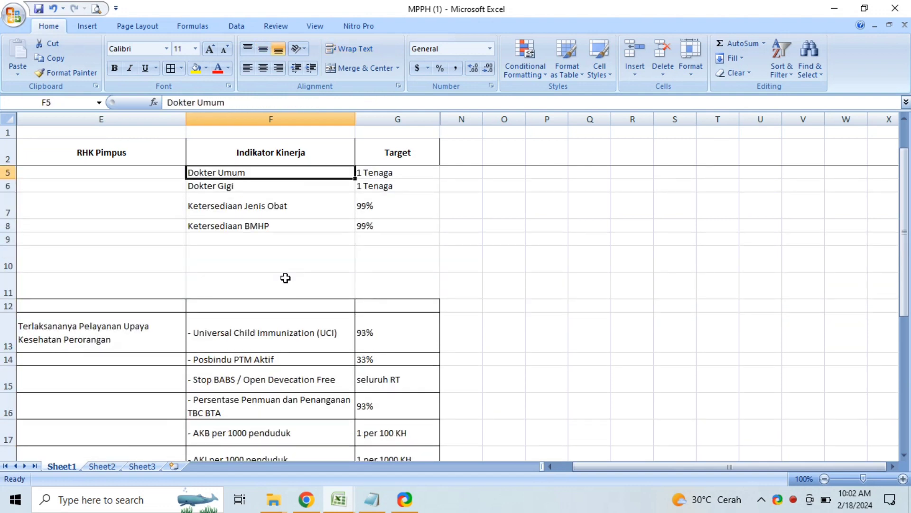
{"action": "key", "text": "Left"}
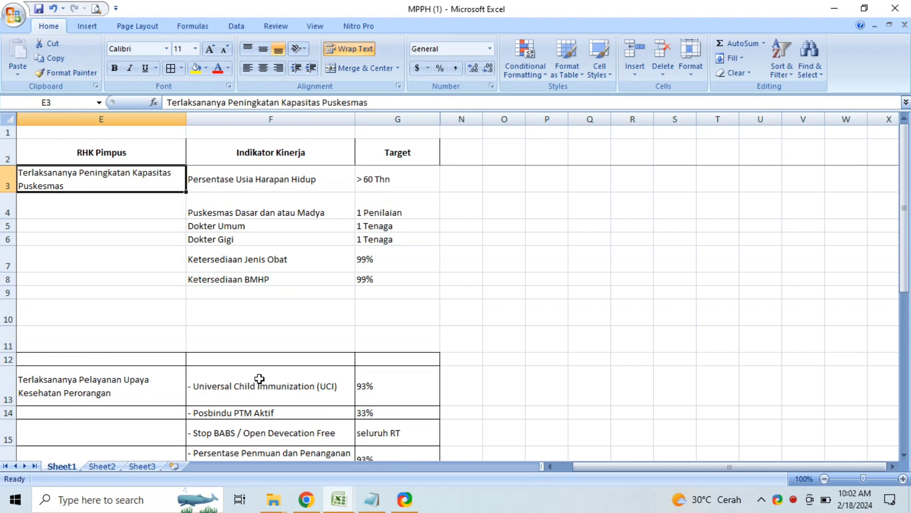
Review the indicators belonging to the capacity-building result plan, and select the Puskesmas and doctor indicators with targets in F4:G6.
{"action": "key", "text": "Down"}
{"action": "key", "text": "Down"}
{"action": "key", "text": "Down"}
{"action": "key", "text": "Down"}
{"action": "key", "text": "Down"}
{"action": "key", "text": "Down"}
{"action": "key", "text": "Down"}
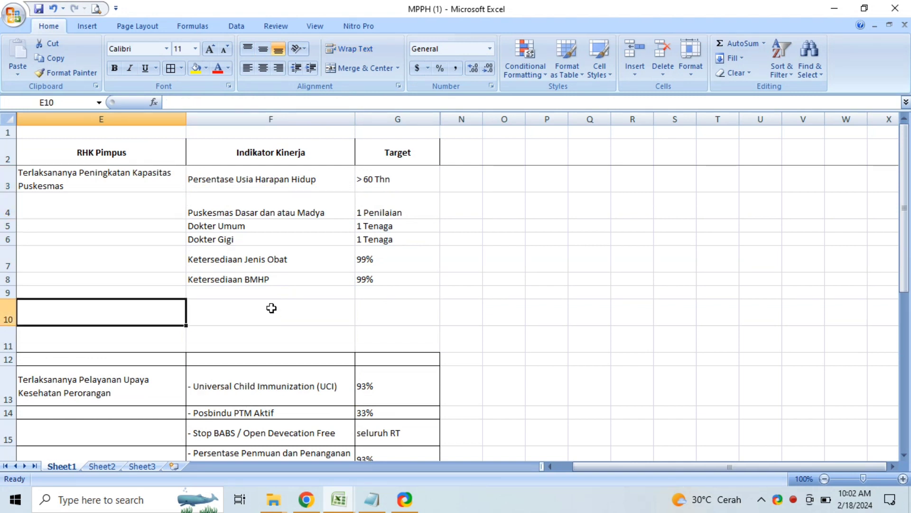
{"action": "left_click_drag", "start_coordinate": [218, 213], "coordinate": [371, 281]}
{"action": "left_click", "coordinate": [272, 261]}
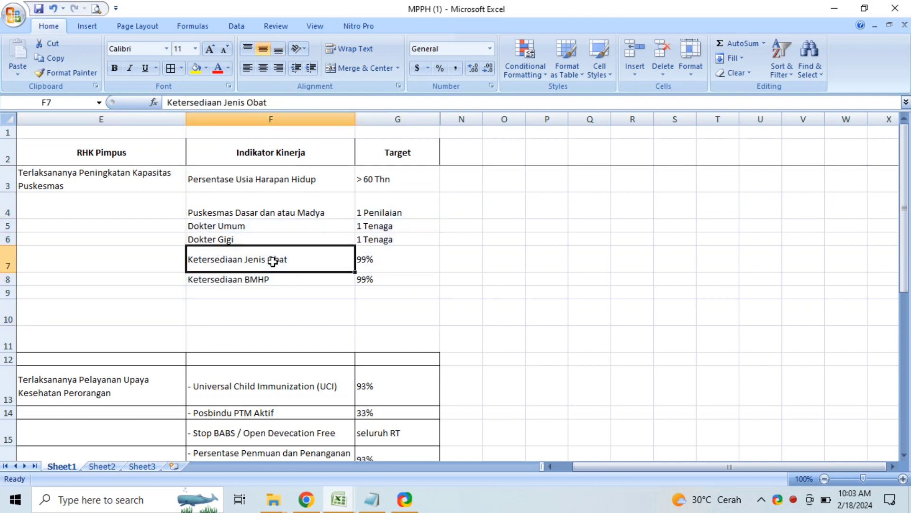
{"action": "left_click_drag", "start_coordinate": [238, 212], "coordinate": [377, 238]}
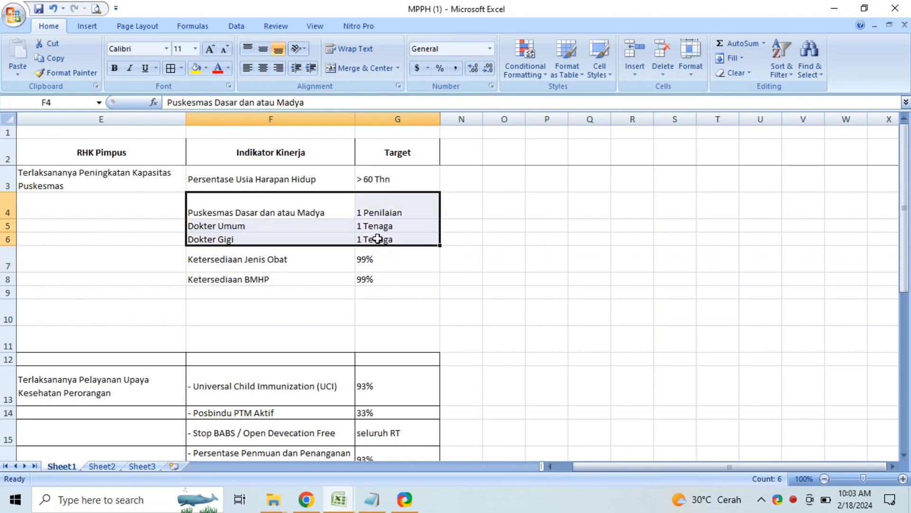
Continue down the indicator list and select the Terlaksananya Pelayanan Upaya Kesehatan Perorangan result plan in E13.
{"action": "key", "text": "Down"}
{"action": "key", "text": "Down"}
{"action": "key", "text": "Down"}
{"action": "key", "text": "Down"}
{"action": "key", "text": "Down"}
{"action": "key", "text": "Down"}
{"action": "key", "text": "Down"}
{"action": "key", "text": "Down"}
{"action": "key", "text": "Down"}
{"action": "key", "text": "Down"}
{"action": "key", "text": "Down"}
{"action": "key", "text": "Down"}
{"action": "key", "text": "Down"}
{"action": "key", "text": "Down"}
{"action": "key", "text": "Down"}
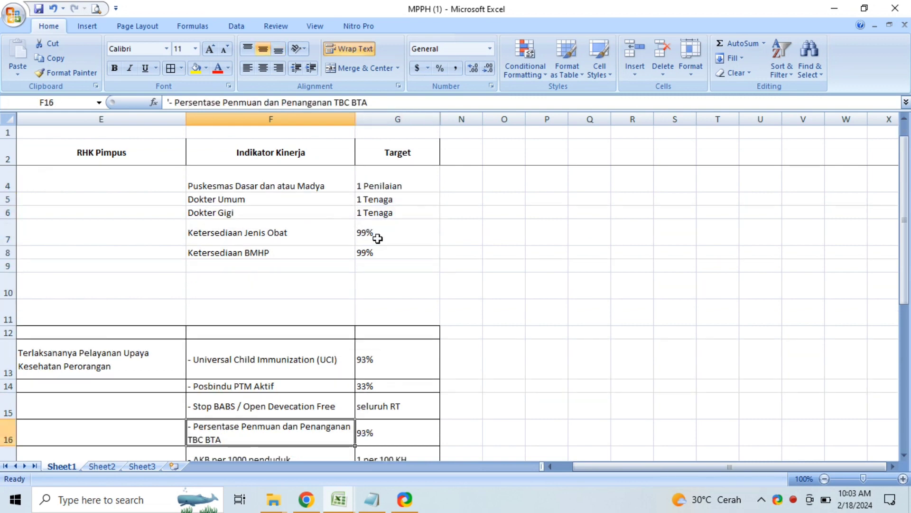
{"action": "key", "text": "Down"}
{"action": "key", "text": "Down"}
{"action": "key", "text": "Down"}
{"action": "key", "text": "Down"}
{"action": "key", "text": "Down"}
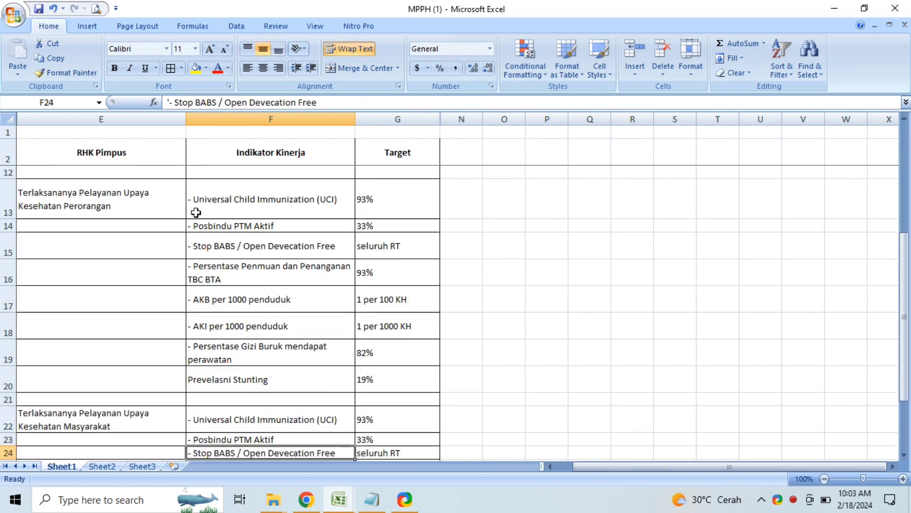
{"action": "left_click", "coordinate": [76, 203]}
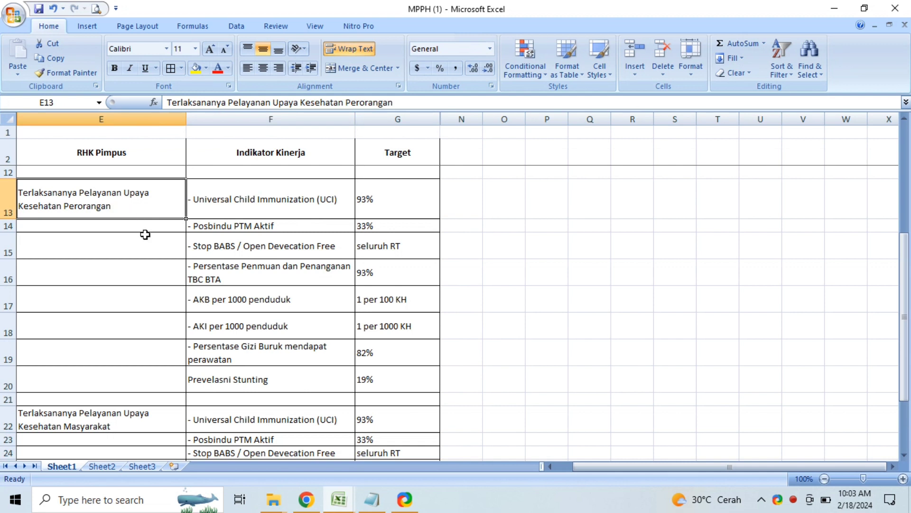
Examine the Universal Child Immunization, Posbindu PTM Aktif and Stop BABS indicators with their targets in rows 13 to 15.
{"action": "left_click", "coordinate": [315, 198]}
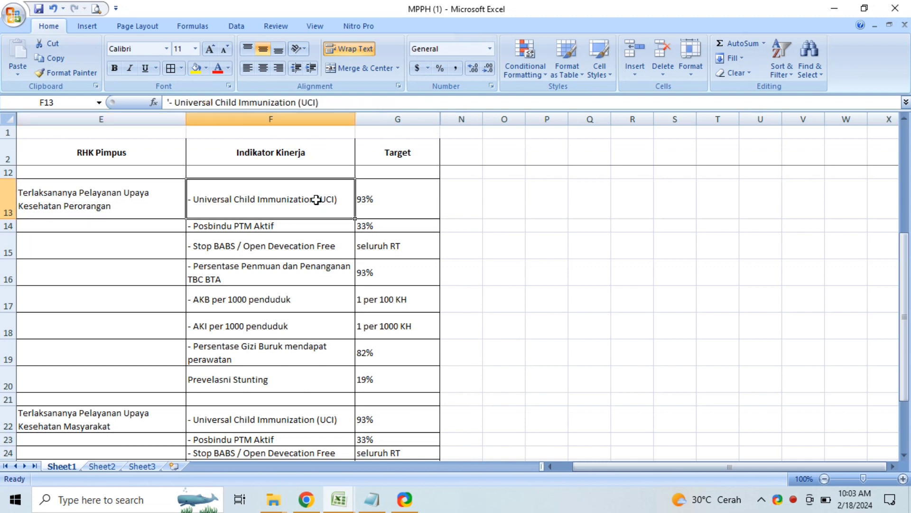
{"action": "left_click", "coordinate": [379, 210]}
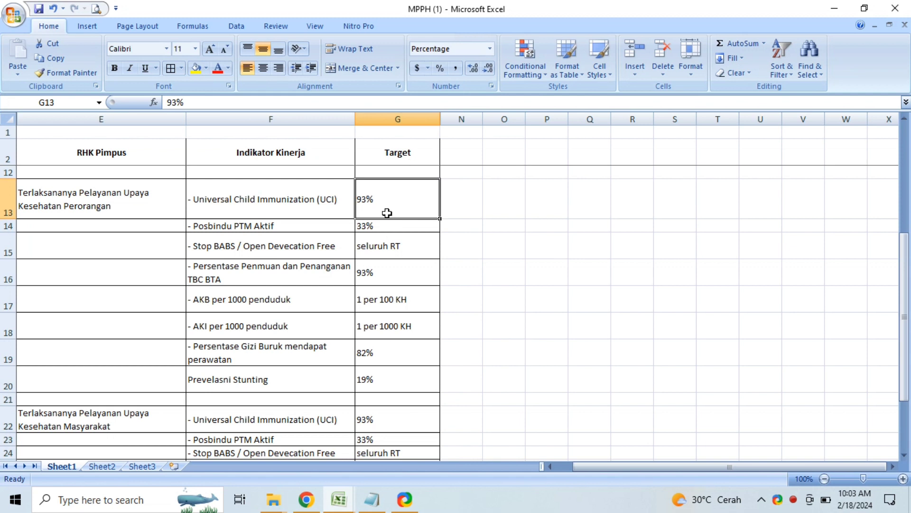
{"action": "left_click", "coordinate": [288, 234]}
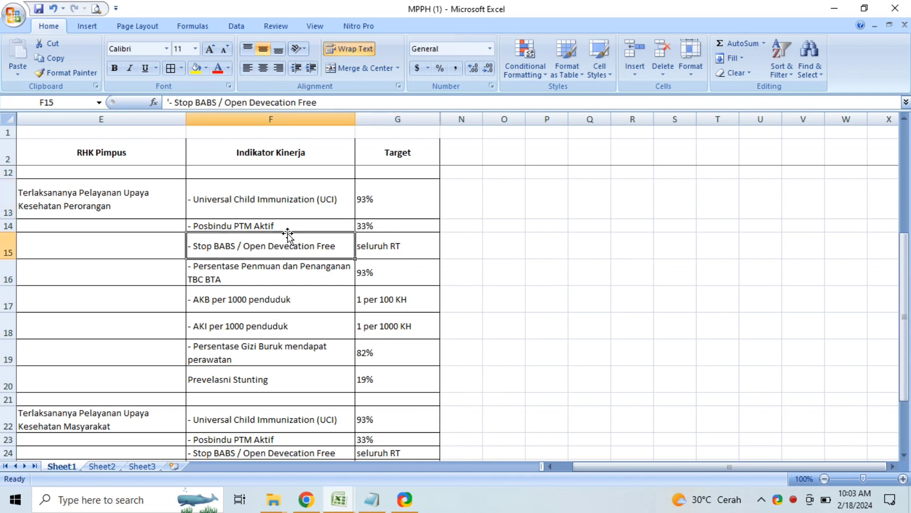
{"action": "key", "text": "Up"}
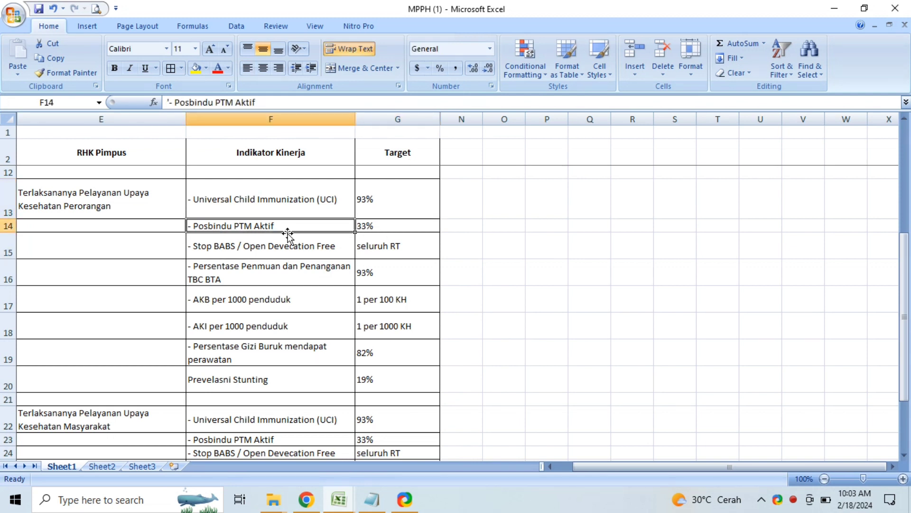
{"action": "key", "text": "Right"}
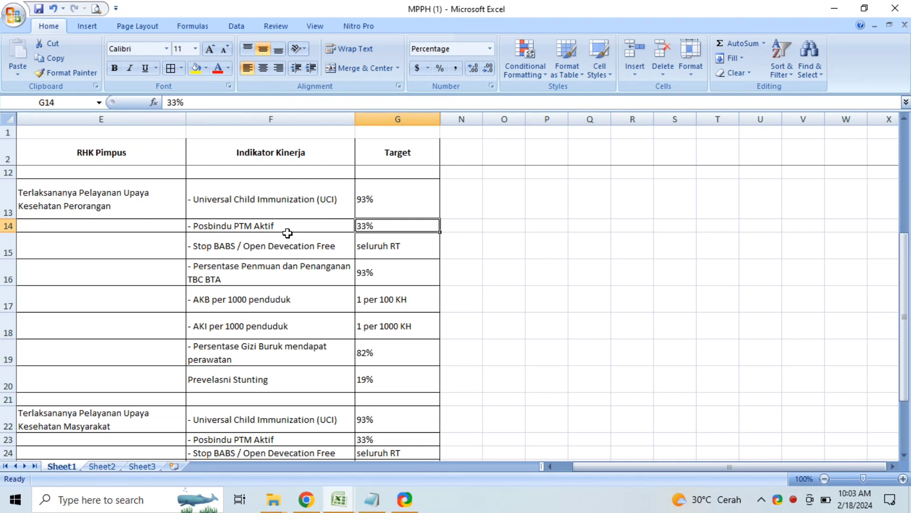
{"action": "left_click", "coordinate": [287, 231]}
{"action": "left_click", "coordinate": [288, 235]}
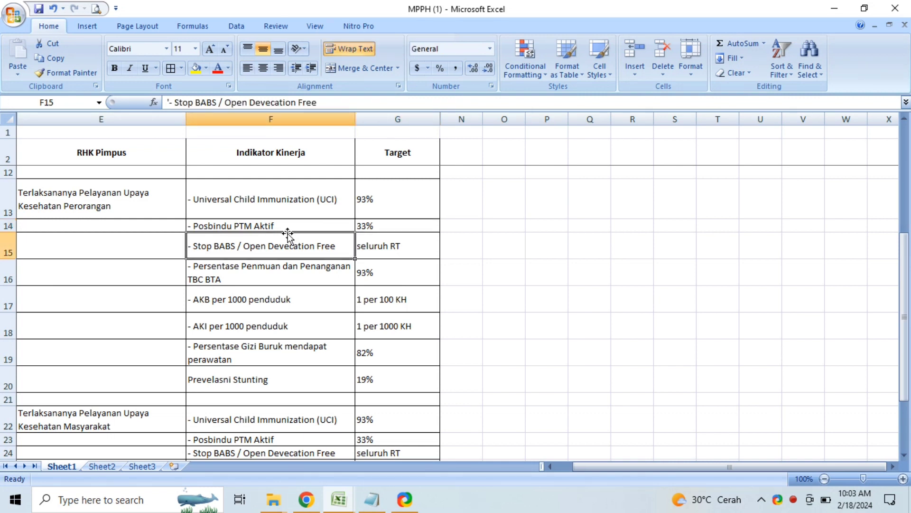
{"action": "left_click", "coordinate": [396, 253]}
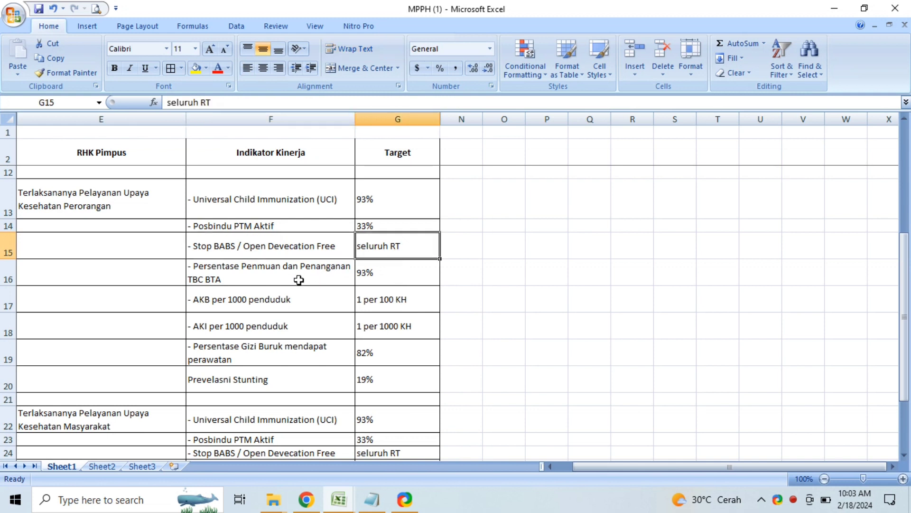
Correct the spelling in the F16 indicator so it reads "- Persentase Penemuan dan Penanganan TBC BTA".
{"action": "left_click", "coordinate": [284, 281]}
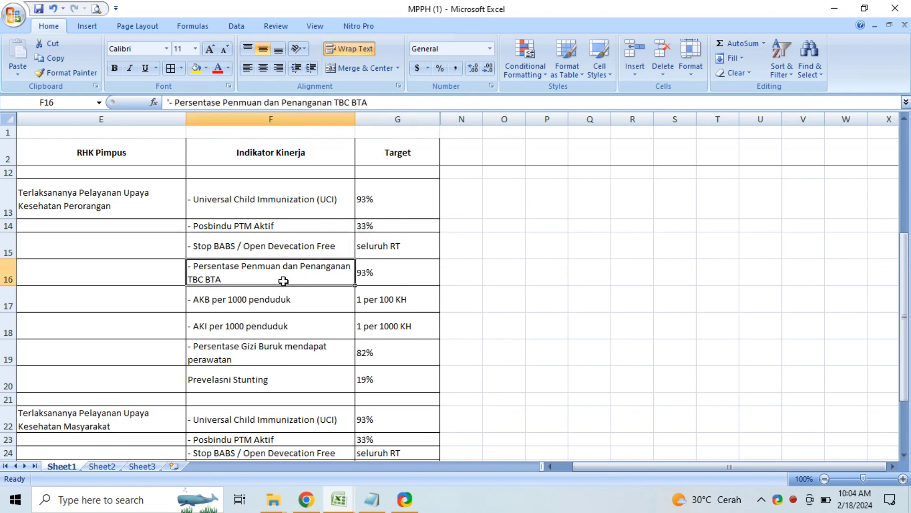
{"action": "double_click", "coordinate": [259, 266]}
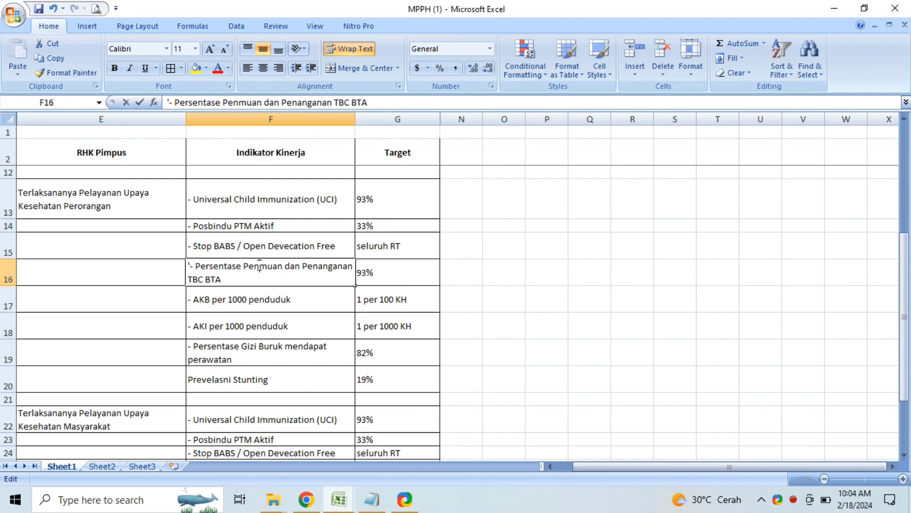
{"action": "type", "text": "e"}
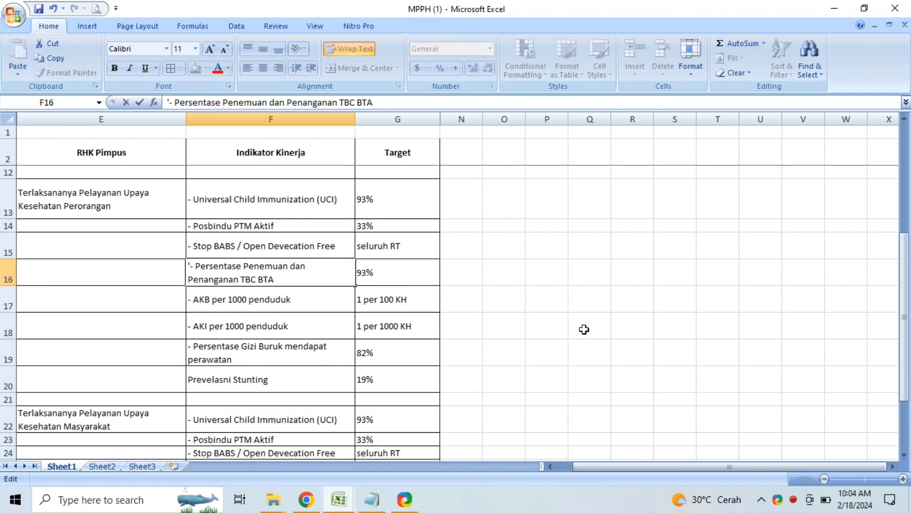
{"action": "key", "text": "Return"}
{"action": "key", "text": "Up"}
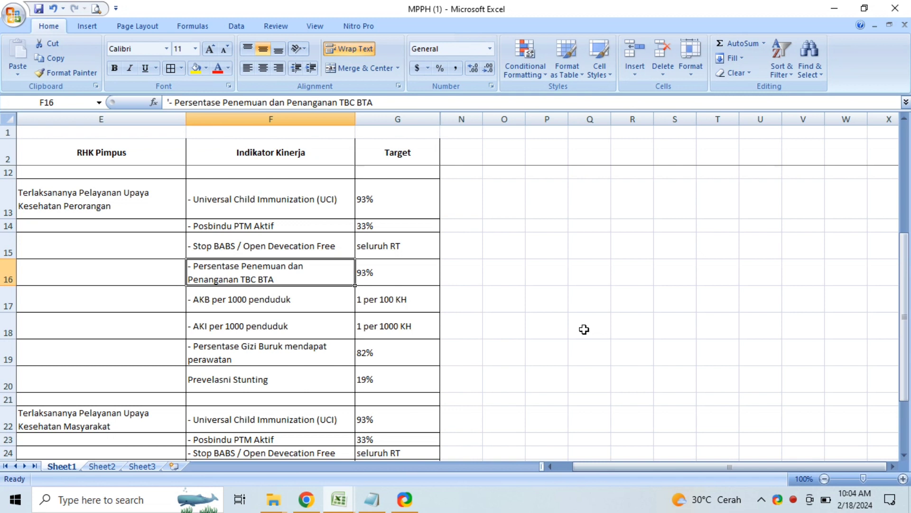
Examine the TBC BTA target and the AKB, AKI and Gizi Buruk indicators with their targets in rows 16 to 19.
{"action": "left_click", "coordinate": [418, 283]}
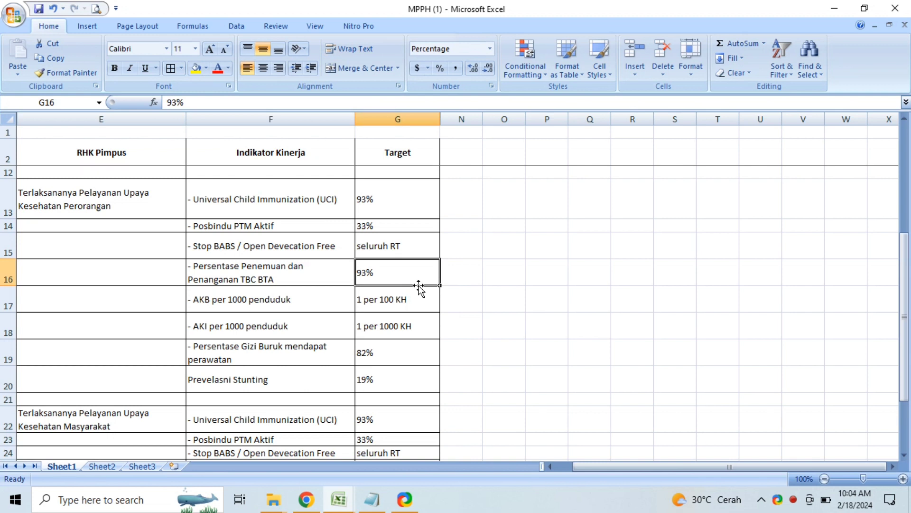
{"action": "left_click", "coordinate": [304, 304]}
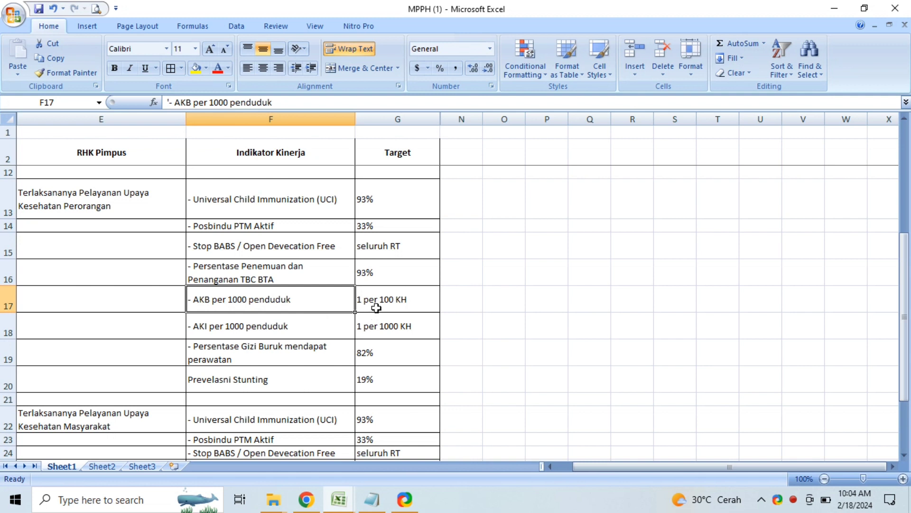
{"action": "left_click", "coordinate": [406, 305]}
{"action": "left_click", "coordinate": [298, 306]}
{"action": "left_click", "coordinate": [400, 304]}
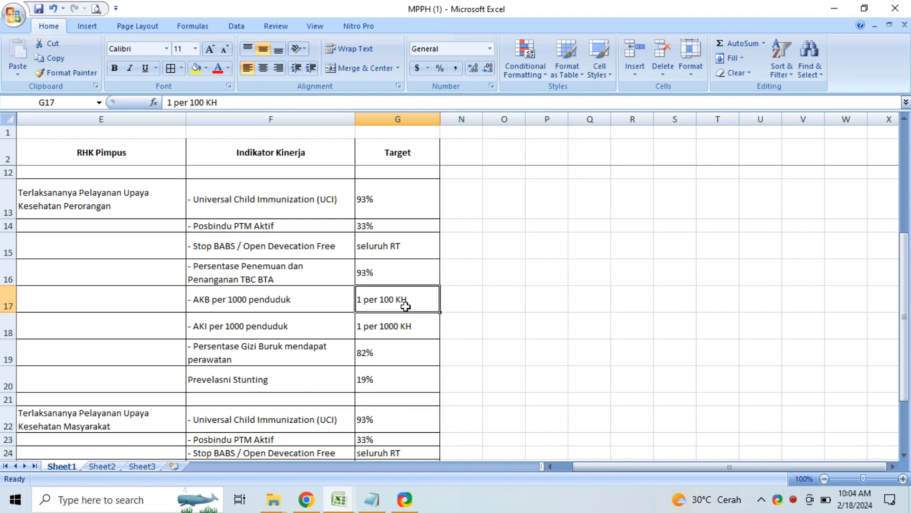
{"action": "left_click", "coordinate": [275, 331]}
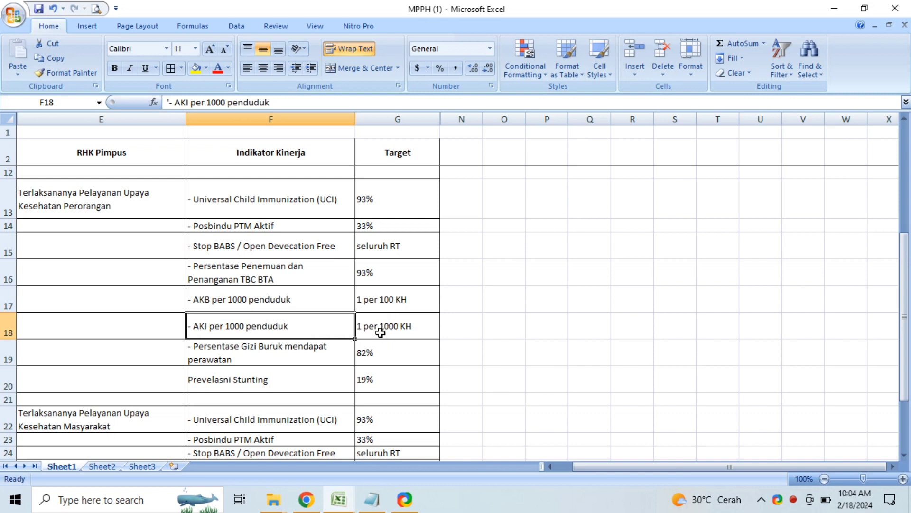
{"action": "left_click", "coordinate": [381, 332]}
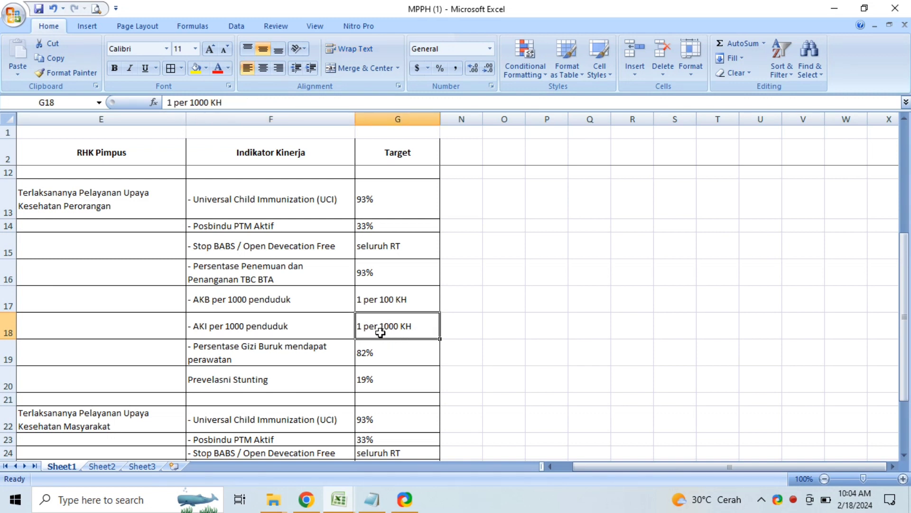
{"action": "left_click", "coordinate": [294, 360]}
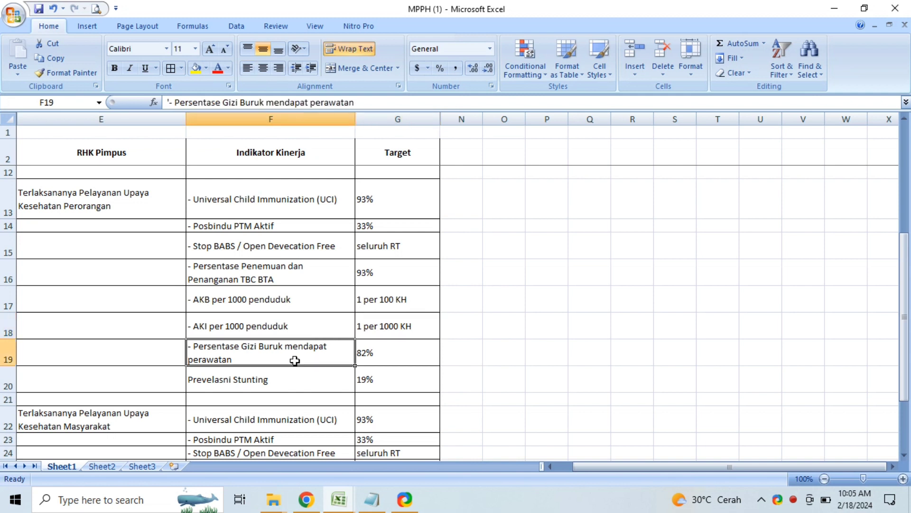
{"action": "left_click", "coordinate": [386, 363]}
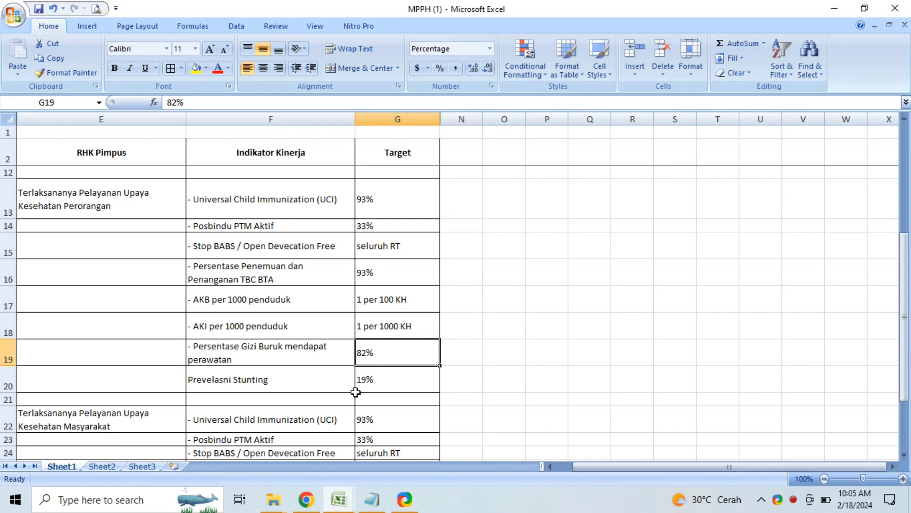
Select the whole Kesehatan Perorangan block E13:G20, and switch to the 1. N.24_Semua JF_SKP Permenpan 6 Thn 22_Umum workbook.
{"action": "left_click_drag", "start_coordinate": [87, 211], "coordinate": [407, 376]}
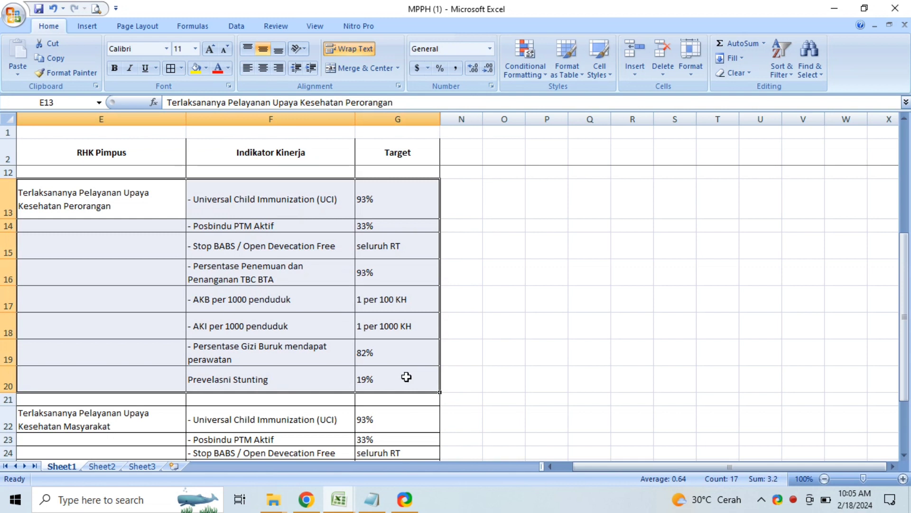
{"action": "left_click", "coordinate": [338, 499]}
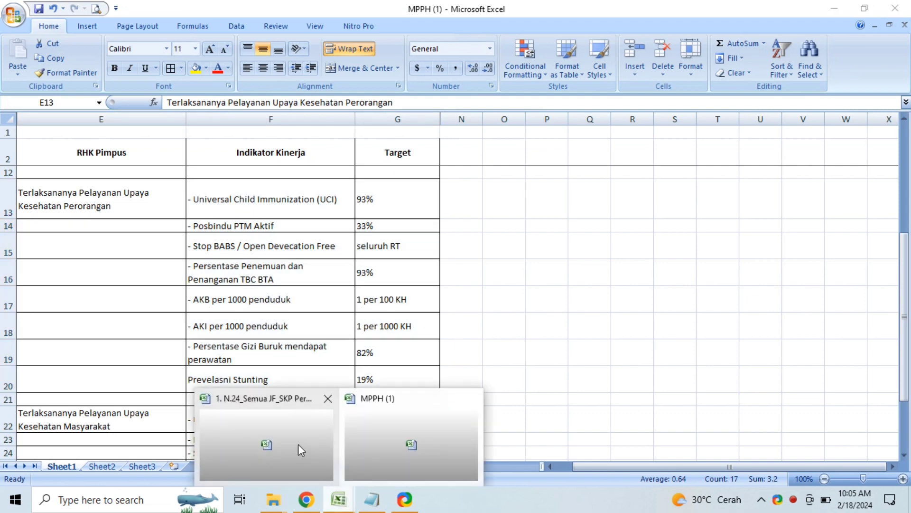
{"action": "left_click", "coordinate": [296, 442]}
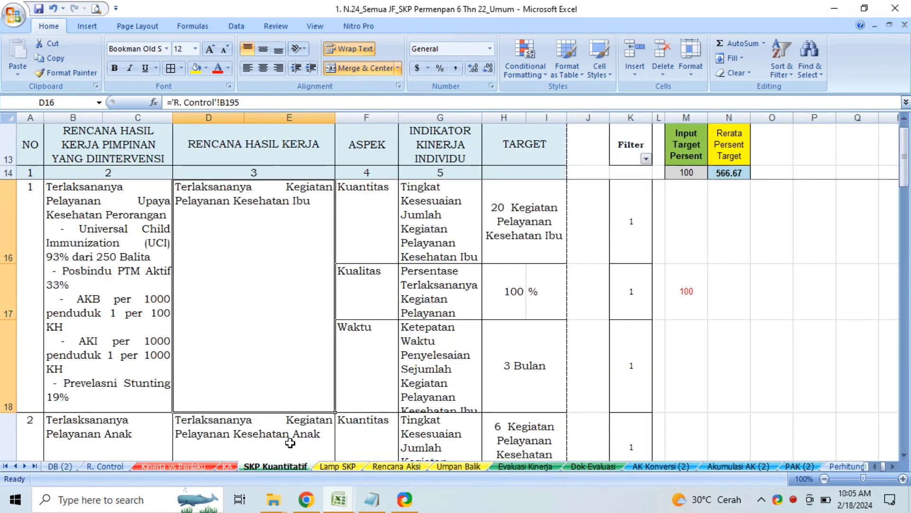
Examine the superior's performance plans in B3 and B4 on the KA sheet.
{"action": "left_click", "coordinate": [228, 467]}
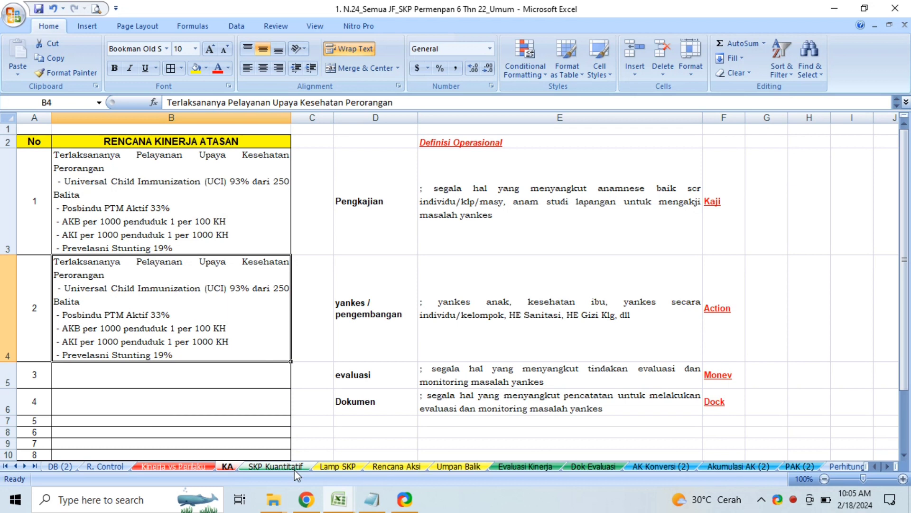
{"action": "left_click", "coordinate": [243, 155]}
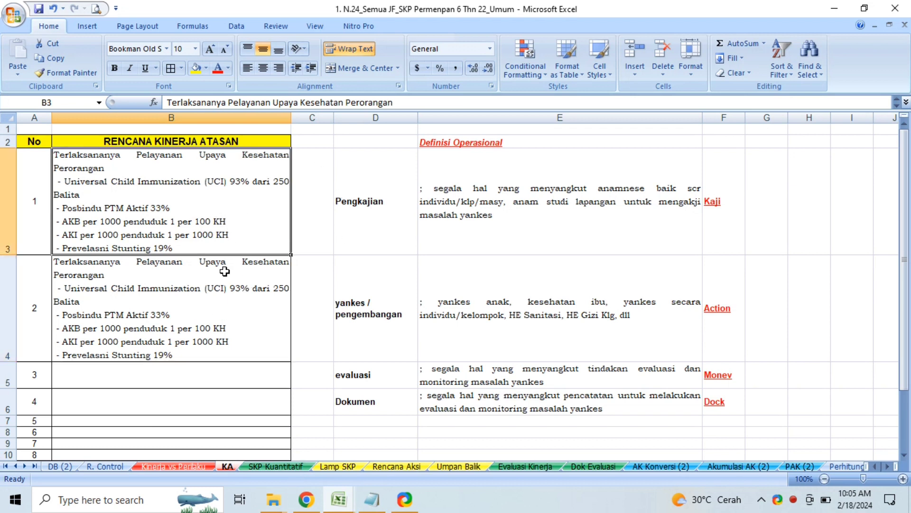
{"action": "left_click", "coordinate": [211, 295]}
Open the DB (2) sheet, and revisit the Kesehatan Perorangan block E13:G20 in the MPPH (1) workbook.
{"action": "left_click", "coordinate": [60, 466]}
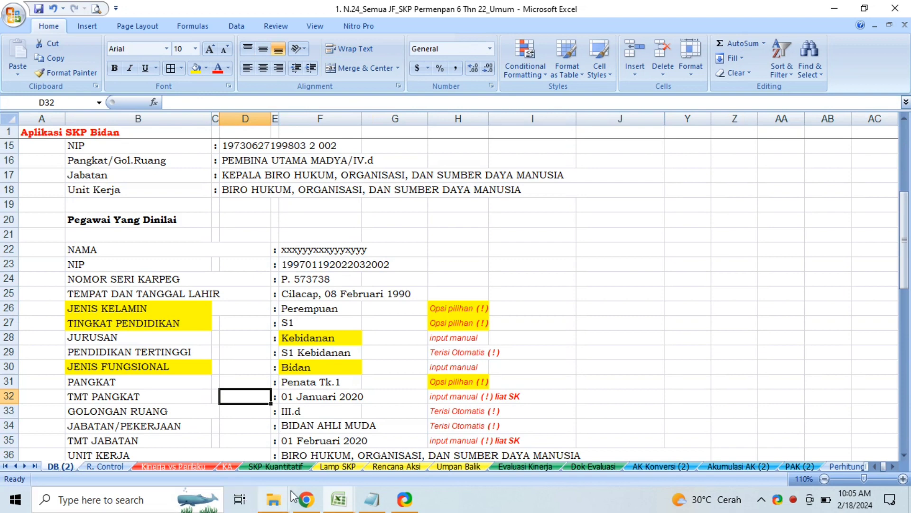
{"action": "mouse_move", "coordinate": [334, 504]}
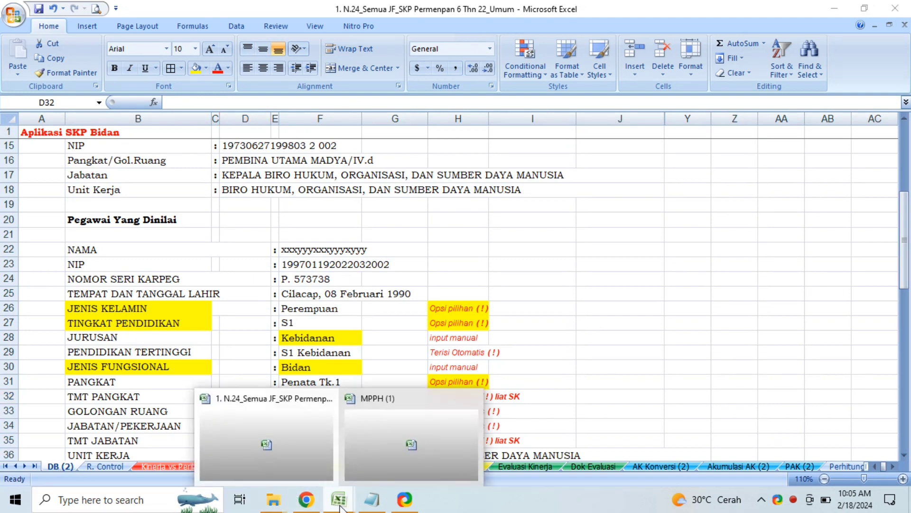
{"action": "left_click", "coordinate": [399, 463]}
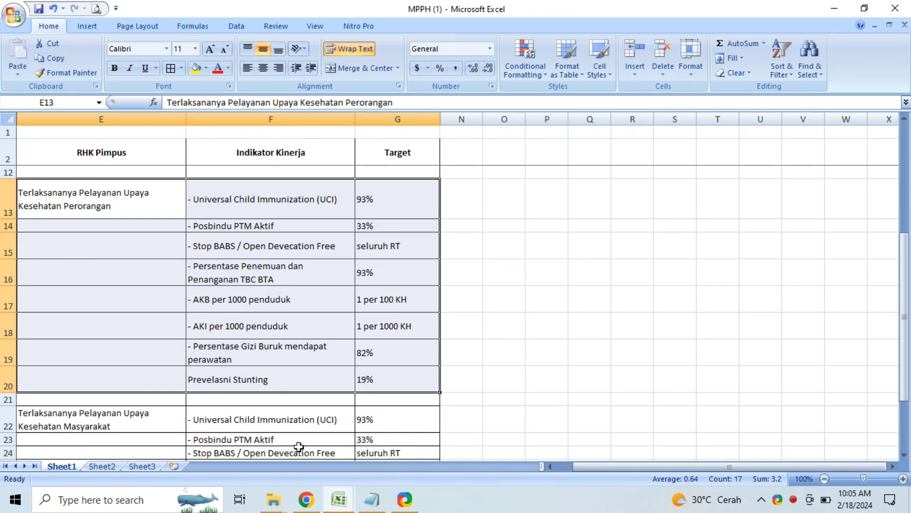
Return to the SKP Permenpan workbook, and examine the Atasan Pejabat Penilai and Pejabat Penilai data in D6:D10 and D14:D18.
{"action": "mouse_move", "coordinate": [326, 507]}
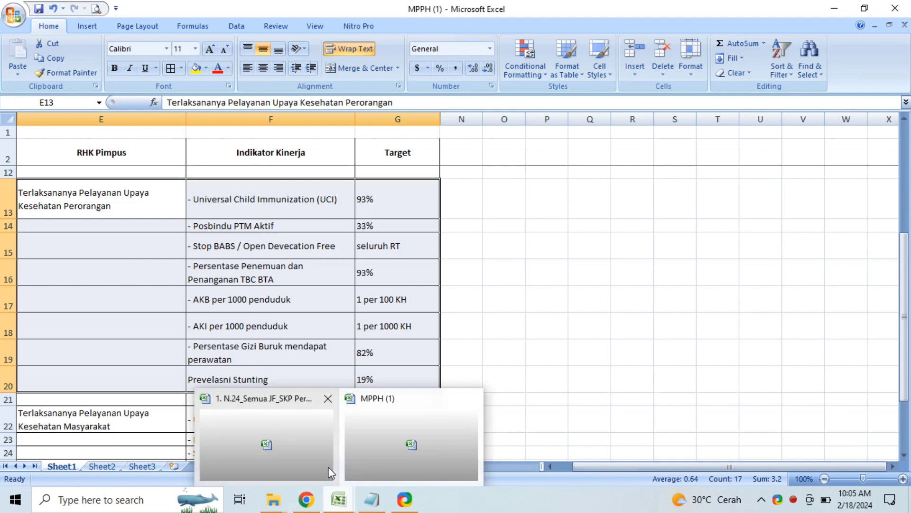
{"action": "left_click", "coordinate": [295, 447]}
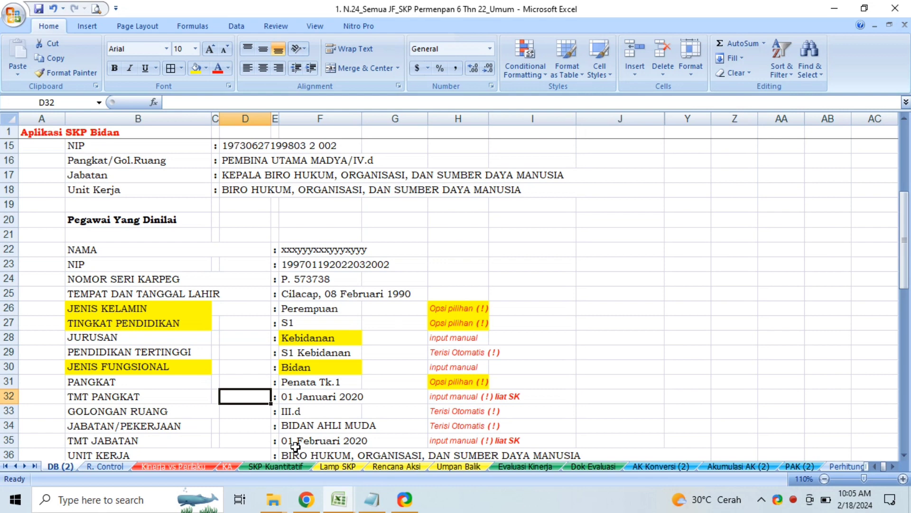
{"action": "left_click", "coordinate": [233, 127]}
{"action": "key", "text": "Down"}
{"action": "key", "text": "Down"}
{"action": "key", "text": "Down"}
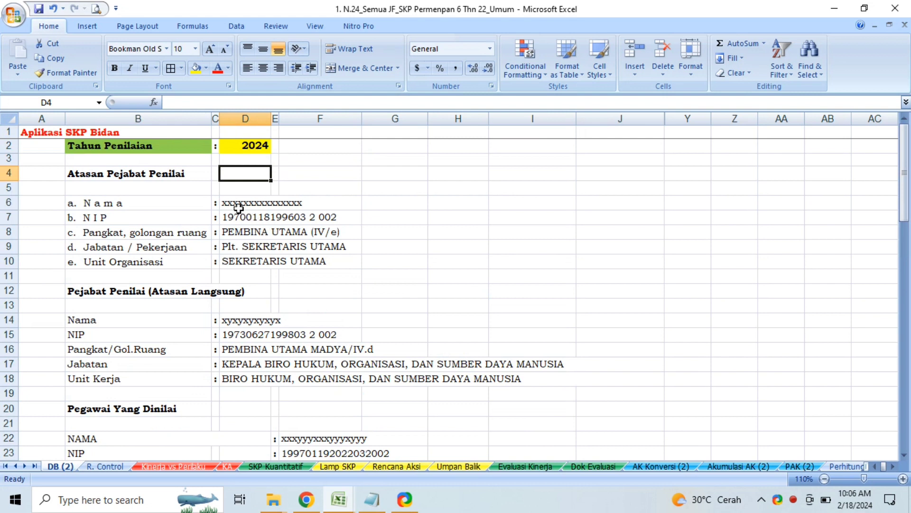
{"action": "left_click_drag", "start_coordinate": [237, 207], "coordinate": [242, 262]}
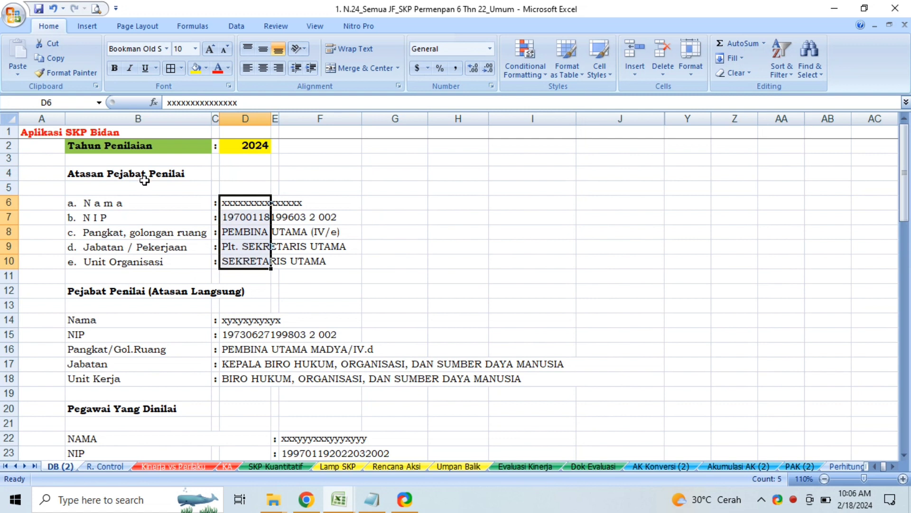
{"action": "left_click_drag", "start_coordinate": [235, 321], "coordinate": [231, 373]}
Examine the assessed employee's identity fields under Pegawai Yang Dinilai, from NAMA in F22 to JENIS KELAMIN in F26.
{"action": "left_click_drag", "start_coordinate": [905, 213], "coordinate": [906, 311]}
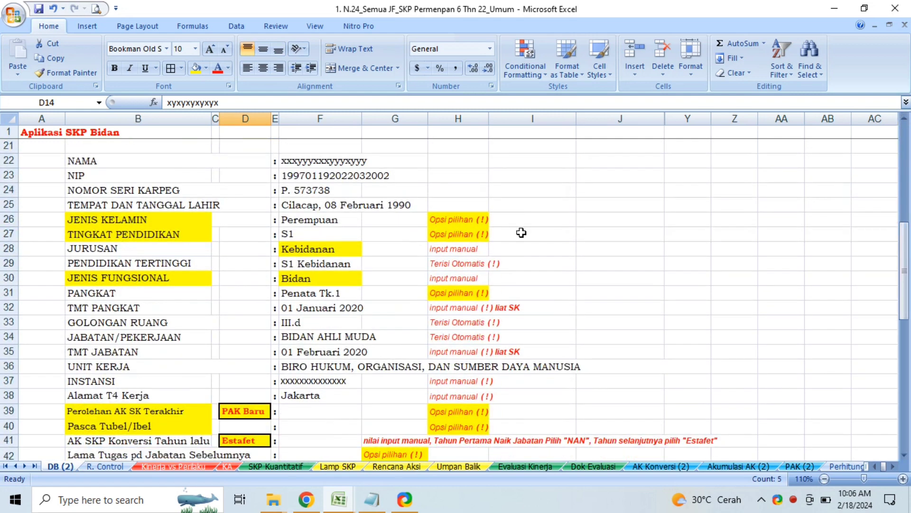
{"action": "left_click", "coordinate": [305, 163]}
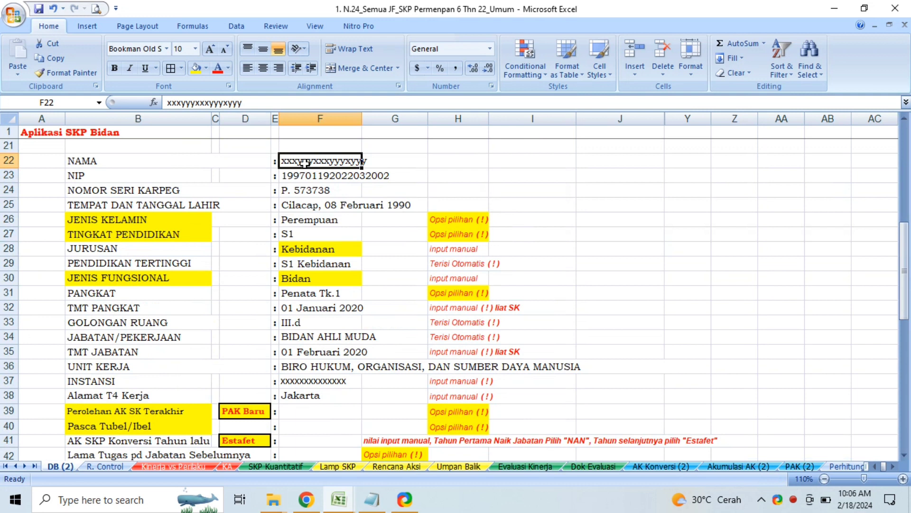
{"action": "key", "text": "Down"}
{"action": "key", "text": "Down"}
{"action": "key", "text": "Down"}
{"action": "key", "text": "Down"}
{"action": "key", "text": "Down"}
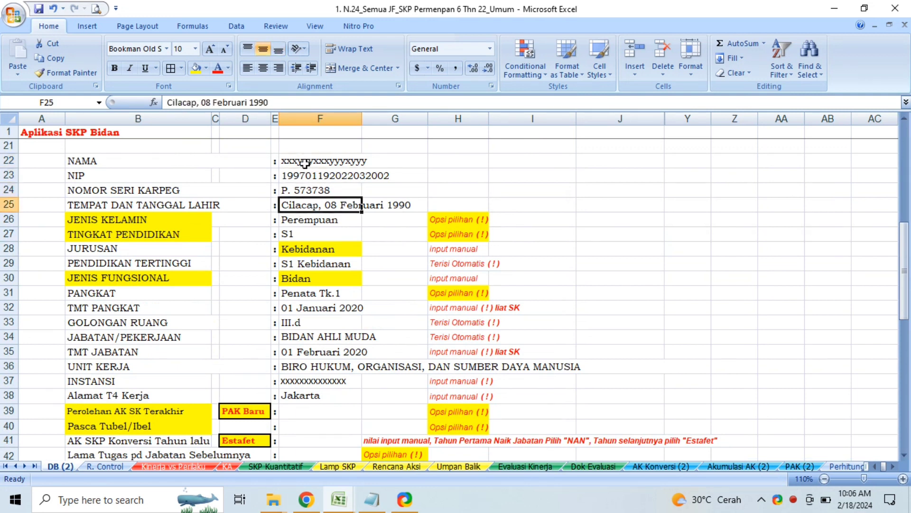
{"action": "key", "text": "Up"}
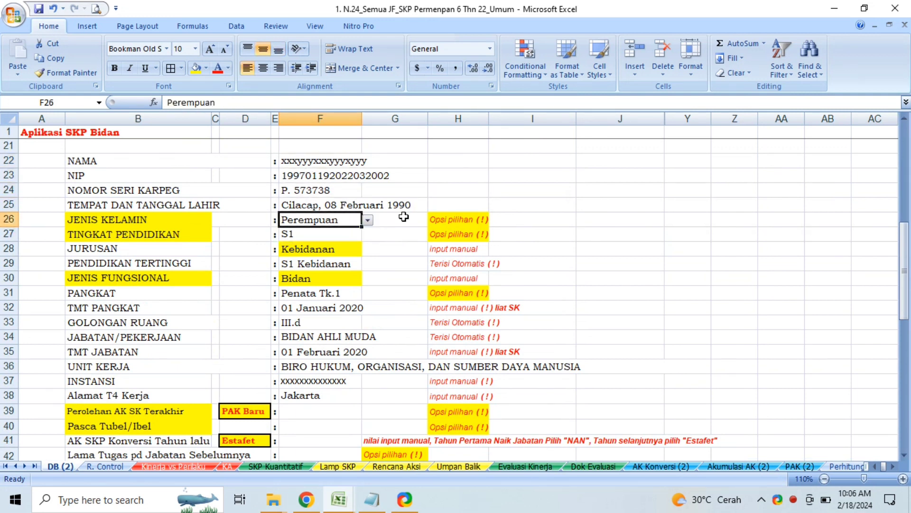
Examine the input notes for rows 26 to 43 and the matching employee data in column F.
{"action": "left_click", "coordinate": [455, 223]}
{"action": "left_click_drag", "start_coordinate": [480, 224], "coordinate": [424, 386]}
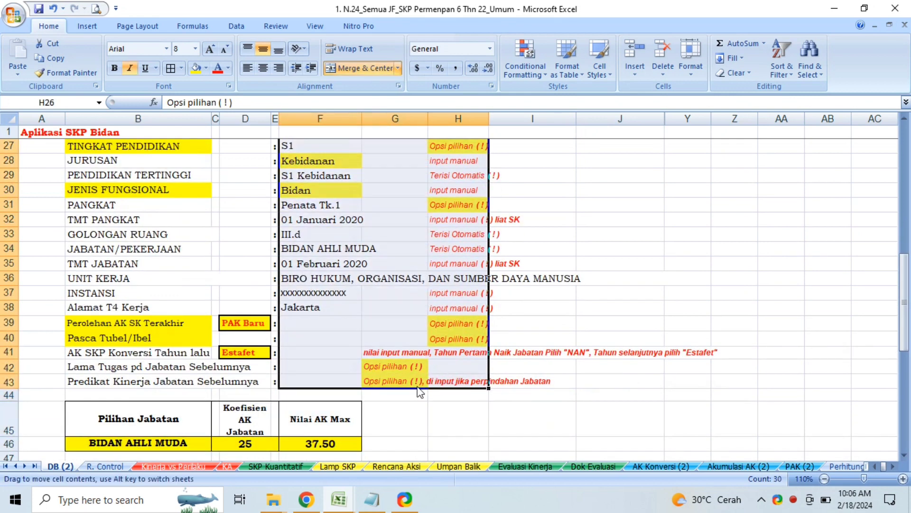
{"action": "left_click", "coordinate": [351, 323]}
{"action": "key", "text": "Up"}
{"action": "key", "text": "Up"}
{"action": "key", "text": "Up"}
{"action": "key", "text": "Up"}
{"action": "key", "text": "Up"}
{"action": "key", "text": "Up"}
{"action": "key", "text": "Up"}
{"action": "key", "text": "Up"}
{"action": "key", "text": "Up"}
{"action": "key", "text": "Up"}
{"action": "key", "text": "Up"}
{"action": "key", "text": "Up"}
{"action": "key", "text": "Up"}
{"action": "key", "text": "Up"}
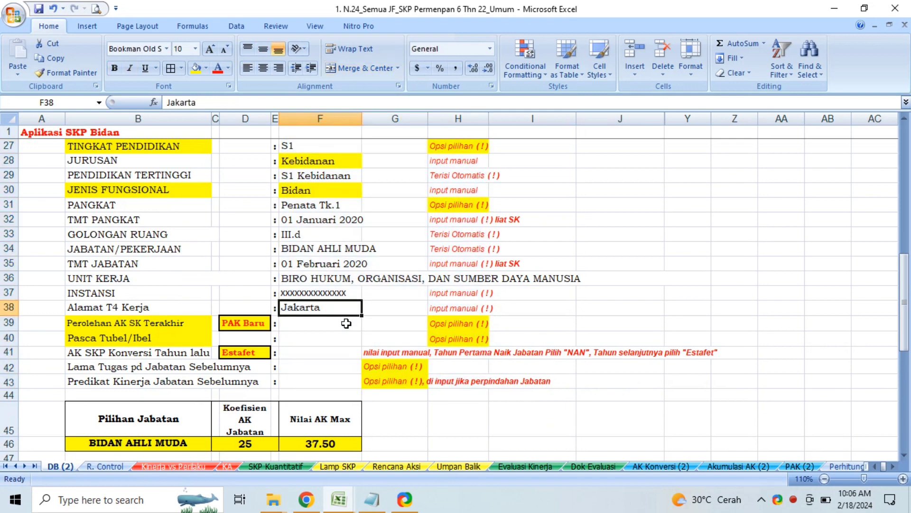
{"action": "key", "text": "Up"}
{"action": "key", "text": "Up"}
{"action": "key", "text": "Up"}
{"action": "key", "text": "Down"}
{"action": "key", "text": "Down"}
{"action": "key", "text": "Down"}
{"action": "key", "text": "Down"}
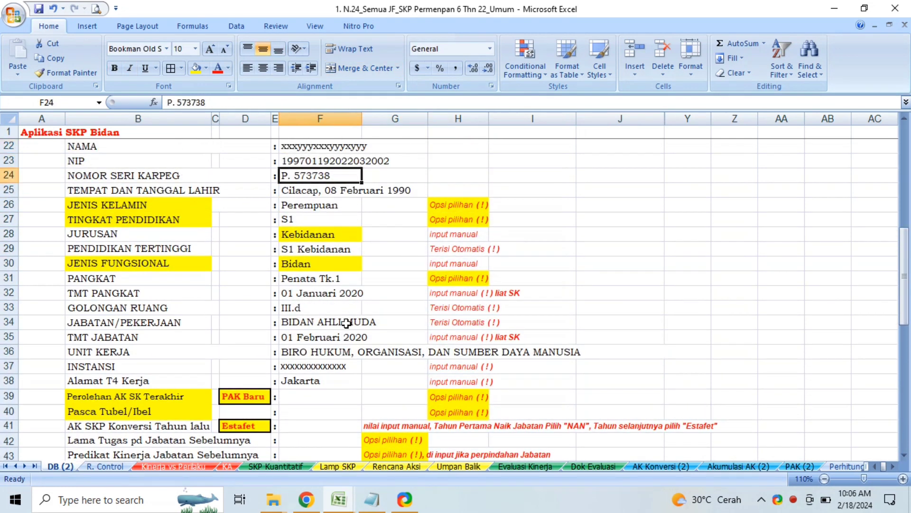
Examine the available options for JENIS KELAMIN in F26.
{"action": "left_click", "coordinate": [448, 207]}
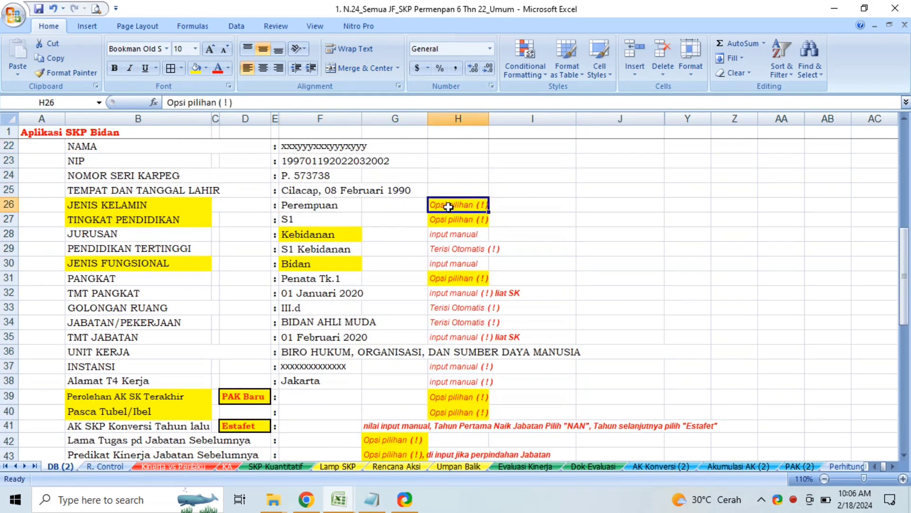
{"action": "key", "text": "Left"}
{"action": "key", "text": "Left"}
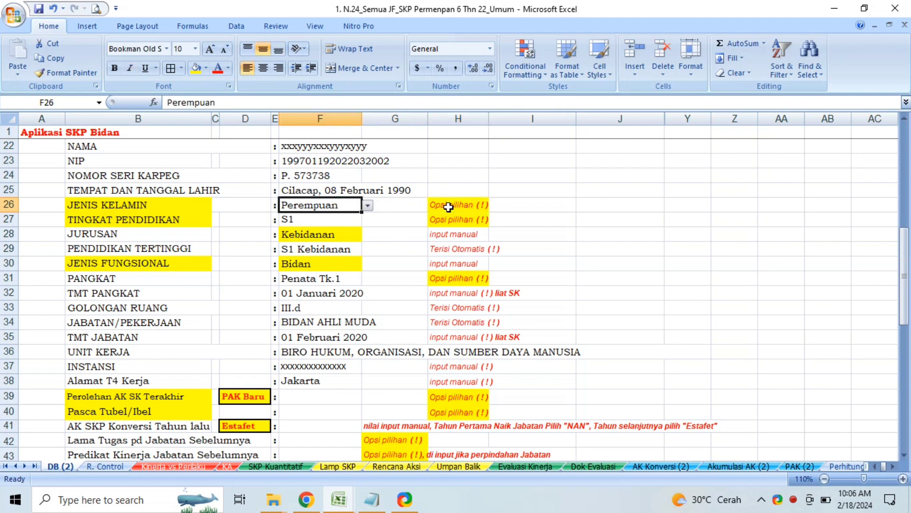
{"action": "left_click", "coordinate": [366, 205]}
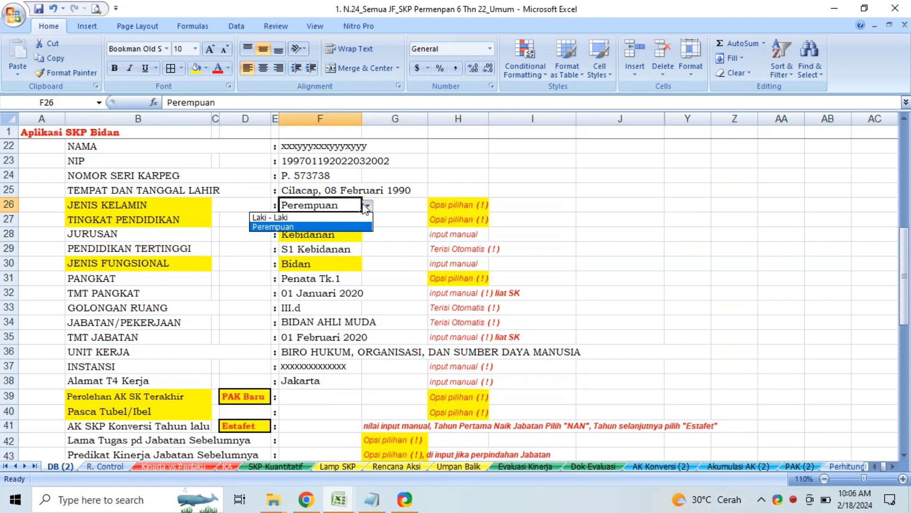
{"action": "left_click", "coordinate": [366, 205]}
Set TINGKAT PENDIDIKAN in F27 to D III.
{"action": "key", "text": "Down"}
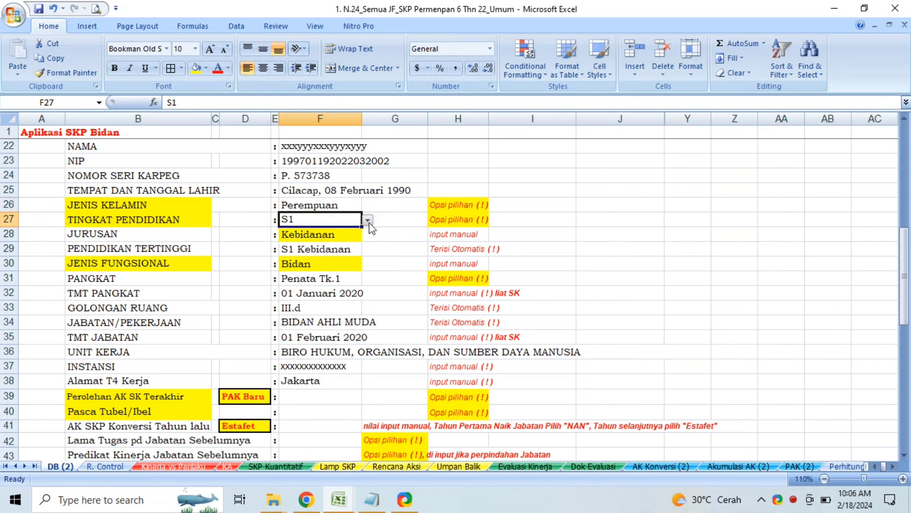
{"action": "left_click", "coordinate": [369, 222]}
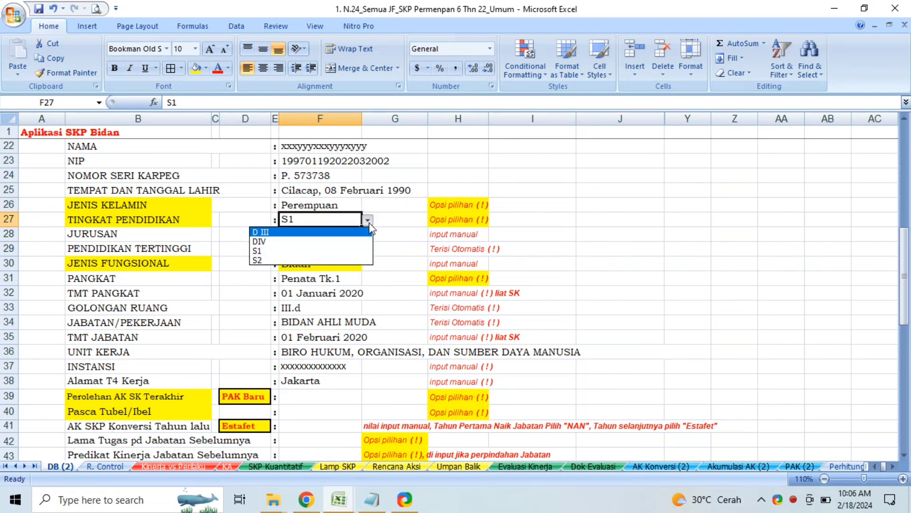
{"action": "left_click", "coordinate": [369, 229]}
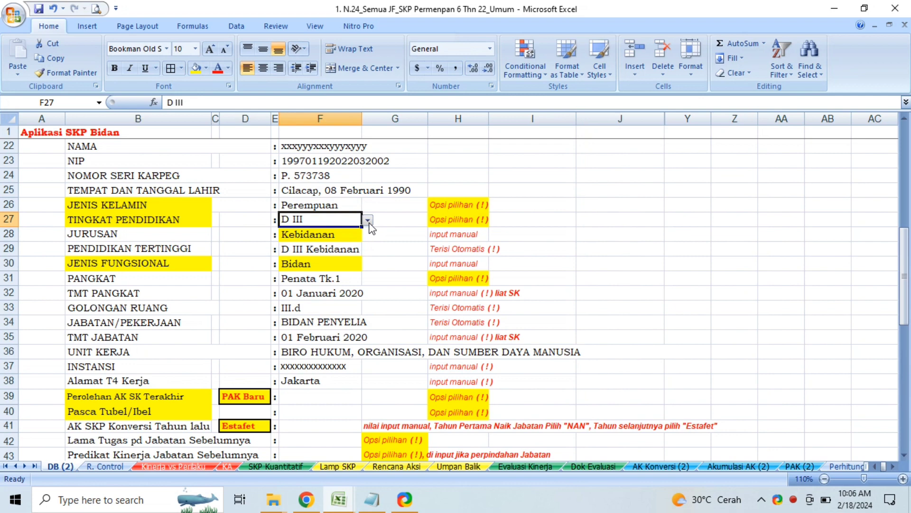
Replace the JURUSAN in F28, a manual input field, with "Keparawatan".
{"action": "key", "text": "Down"}
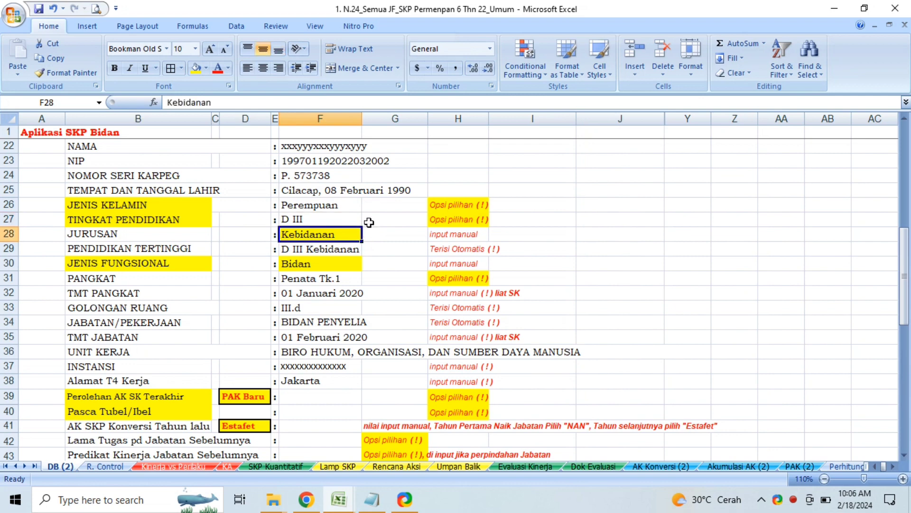
{"action": "left_click", "coordinate": [456, 236]}
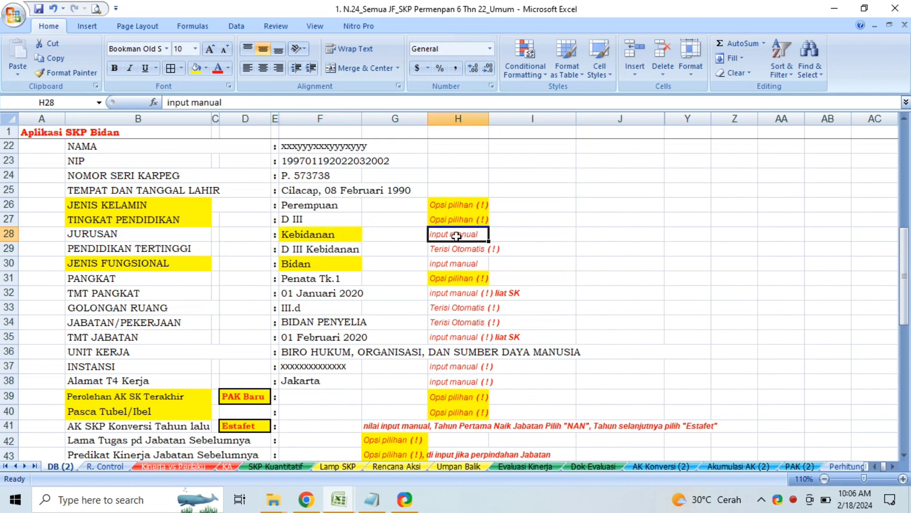
{"action": "left_click", "coordinate": [334, 236]}
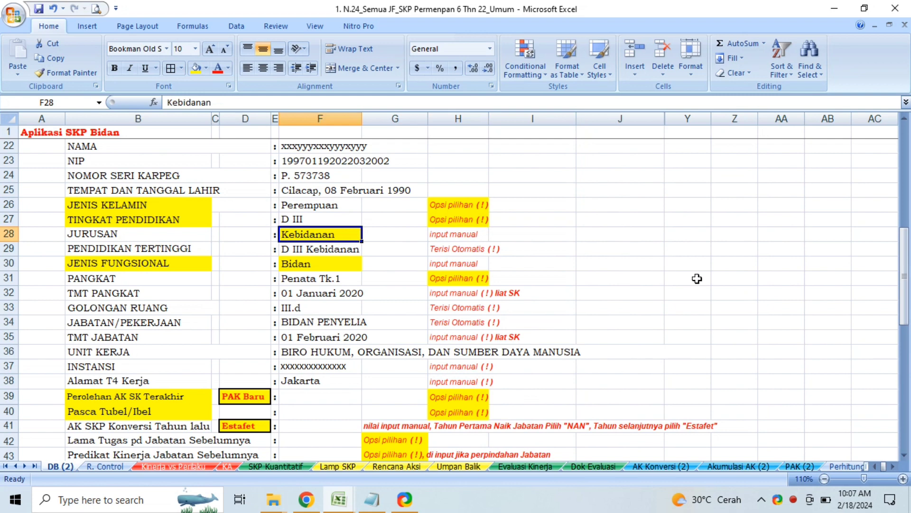
{"action": "type", "text": "Kepaw"}
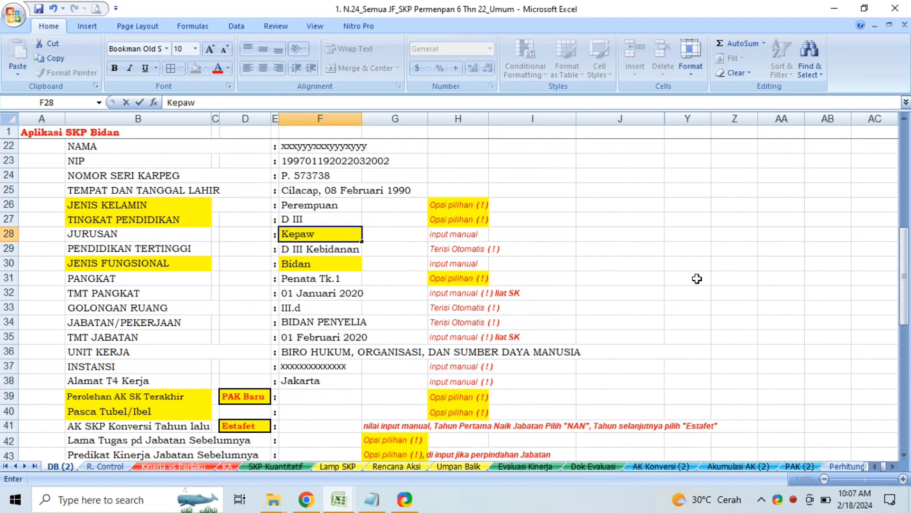
{"action": "key", "text": "BackSpace"}
{"action": "type", "text": "rawatan"}
{"action": "key", "text": "Return"}
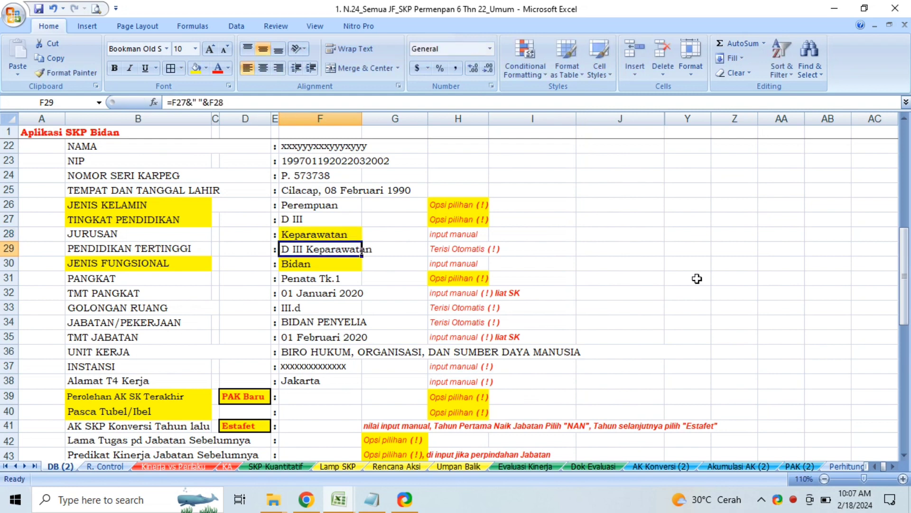
Change TINGKAT PENDIDIKAN in F27 to DIV, and check the automatically filled PENDIDIKAN TERTINGGI in F29.
{"action": "left_click", "coordinate": [308, 223]}
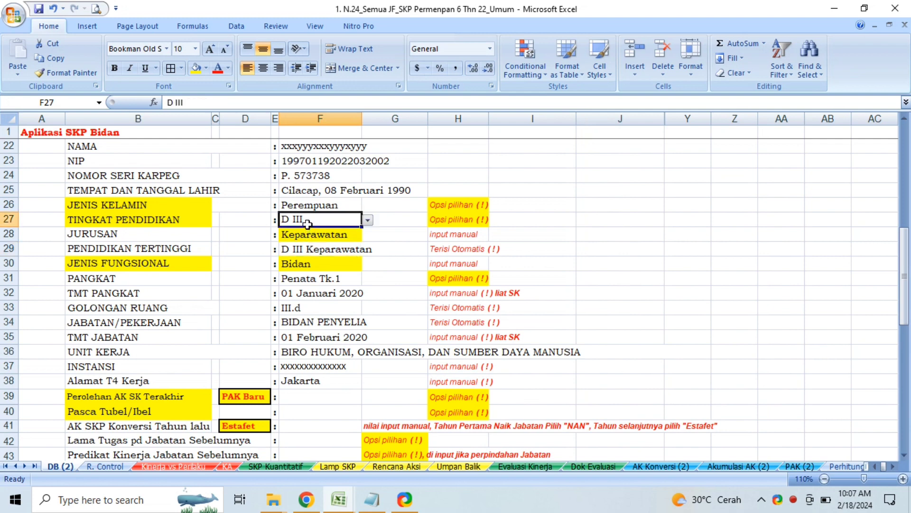
{"action": "left_click", "coordinate": [368, 221]}
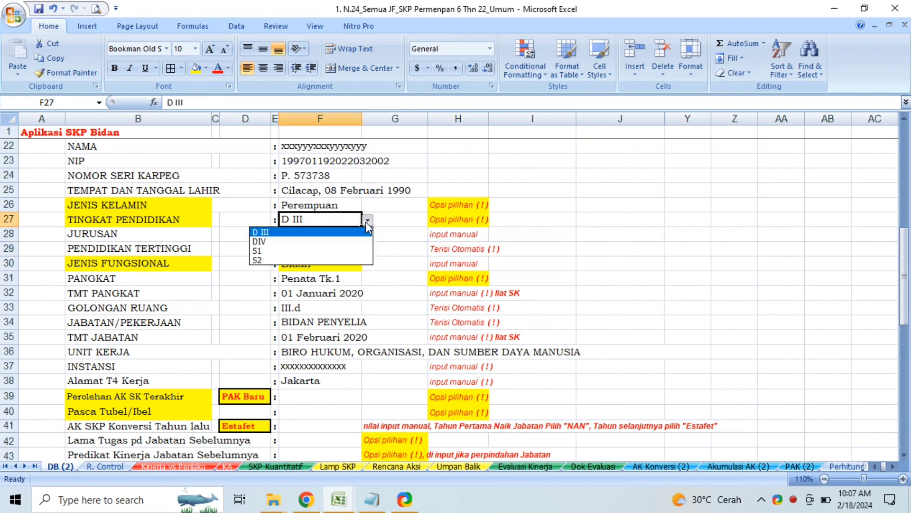
{"action": "left_click", "coordinate": [298, 242]}
{"action": "left_click", "coordinate": [318, 259]}
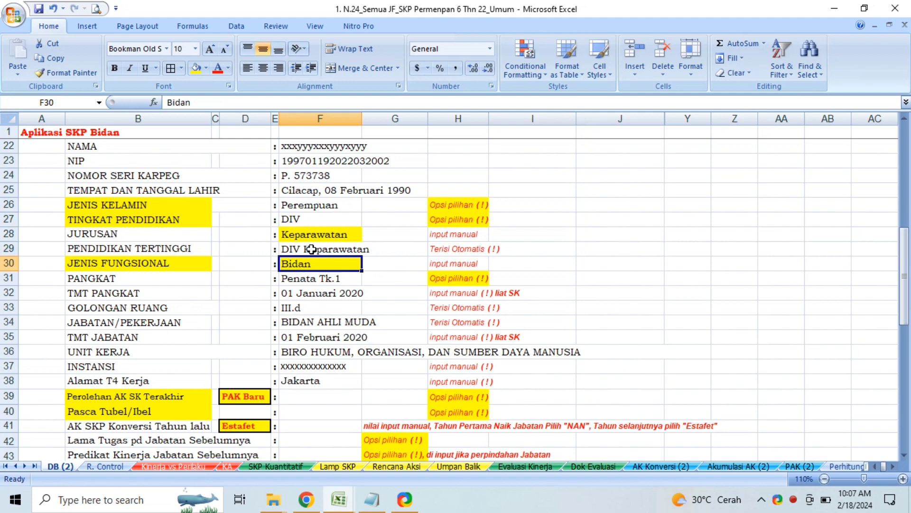
{"action": "left_click", "coordinate": [312, 249]}
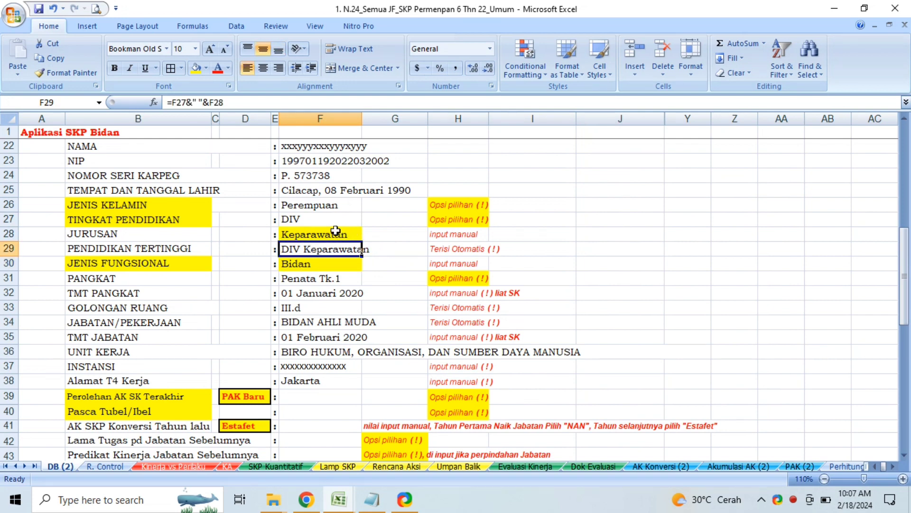
Set TINGKAT PENDIDIKAN back to D III, check PENDIDIKAN TERTINGGI in F29, and select the JENIS FUNGSIONAL cell F30.
{"action": "left_click", "coordinate": [353, 220]}
{"action": "left_click", "coordinate": [369, 221]}
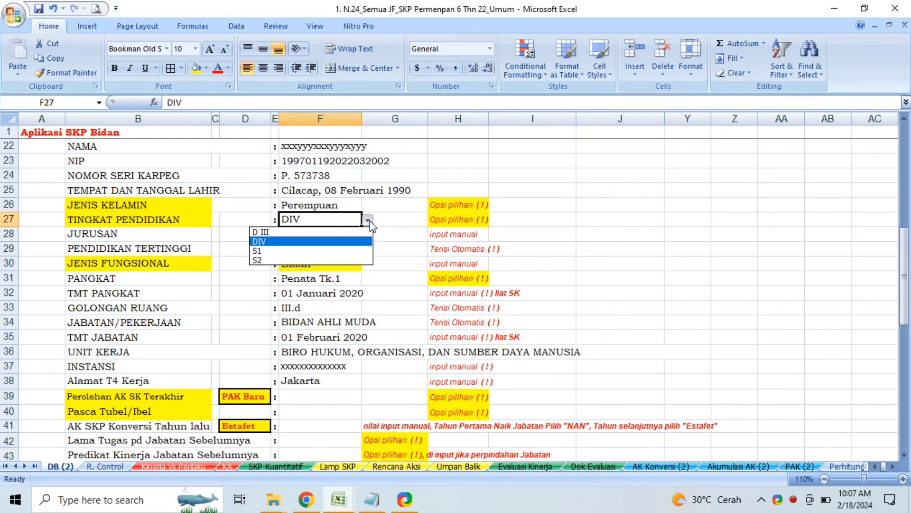
{"action": "key", "text": "Up"}
{"action": "key", "text": "Return"}
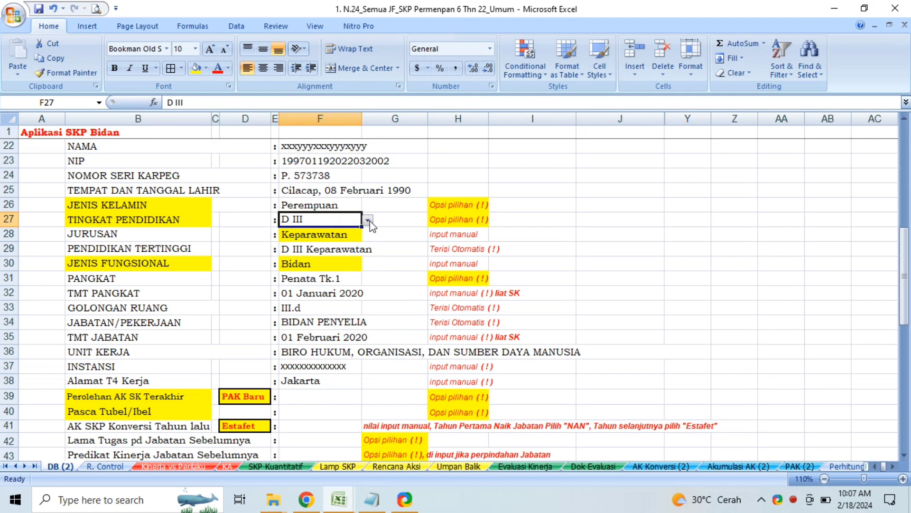
{"action": "left_click", "coordinate": [317, 247]}
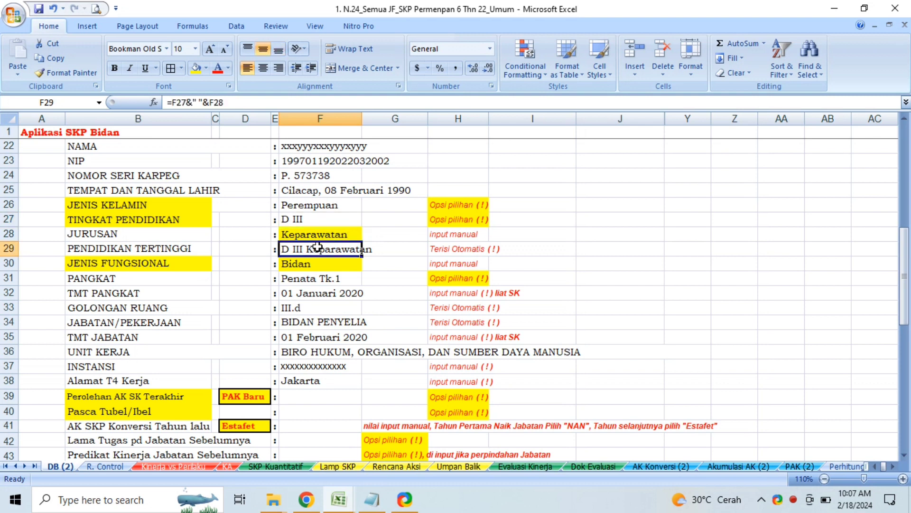
{"action": "left_click", "coordinate": [305, 262]}
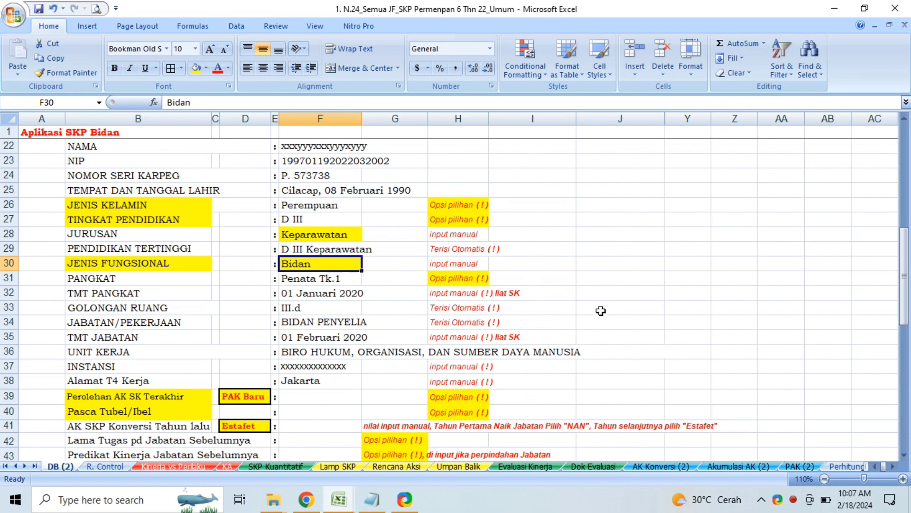
Set JENIS FUNGSIONAL in F30 to "Perawat" and check the automatically filled JABATAN/PEKERJAAN in F34.
{"action": "type", "text": "Perawat"}
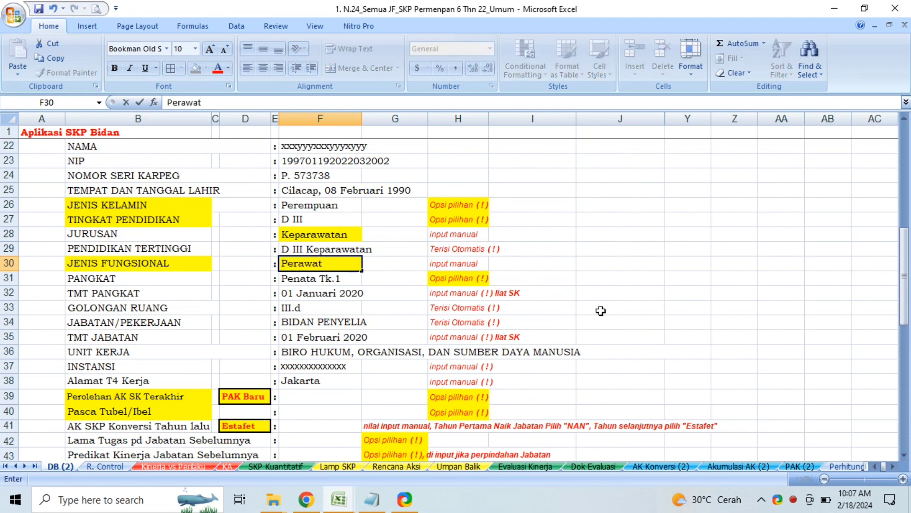
{"action": "key", "text": "Return"}
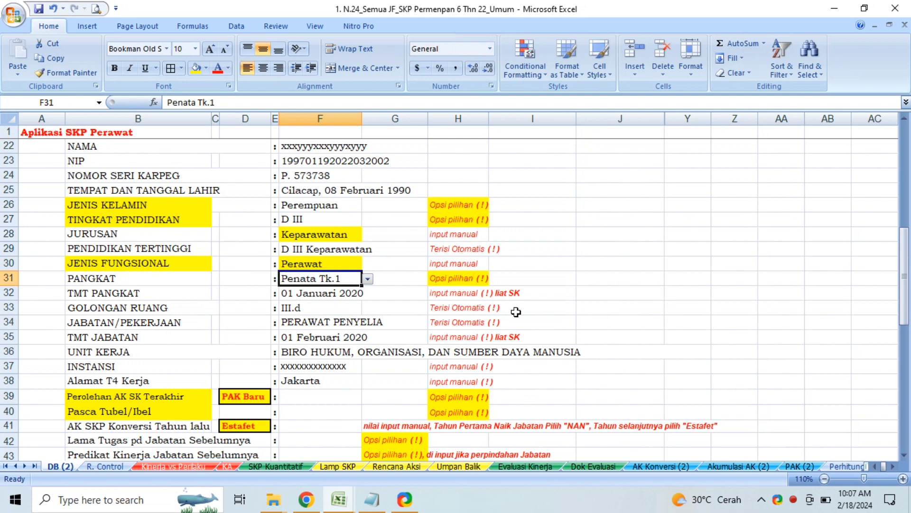
{"action": "left_click", "coordinate": [304, 323]}
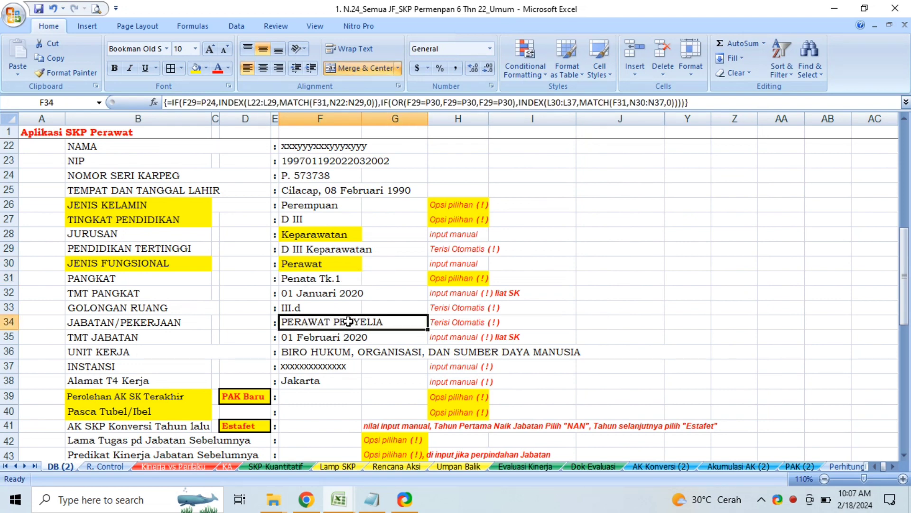
Replace the JURUSAN in F28 with "Kesenian".
{"action": "left_click", "coordinate": [318, 237]}
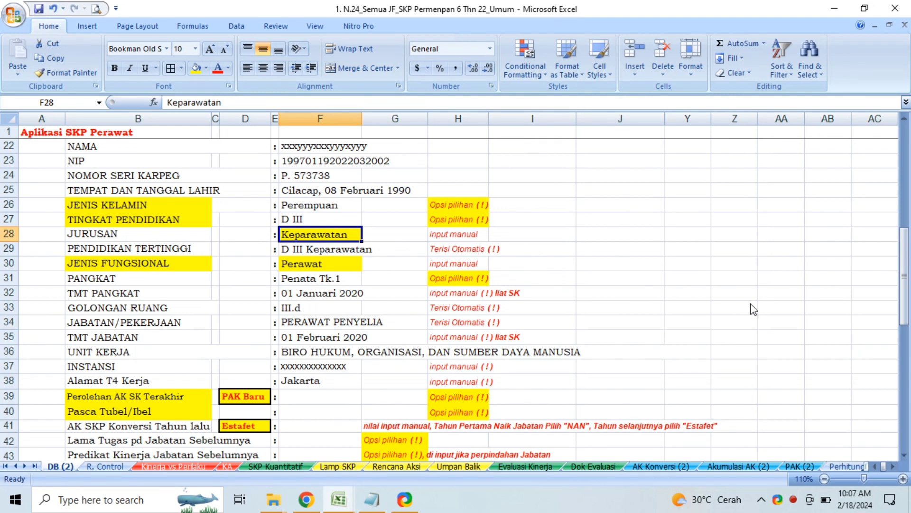
{"action": "type", "text": "O"}
{"action": "key", "text": "BackSpace"}
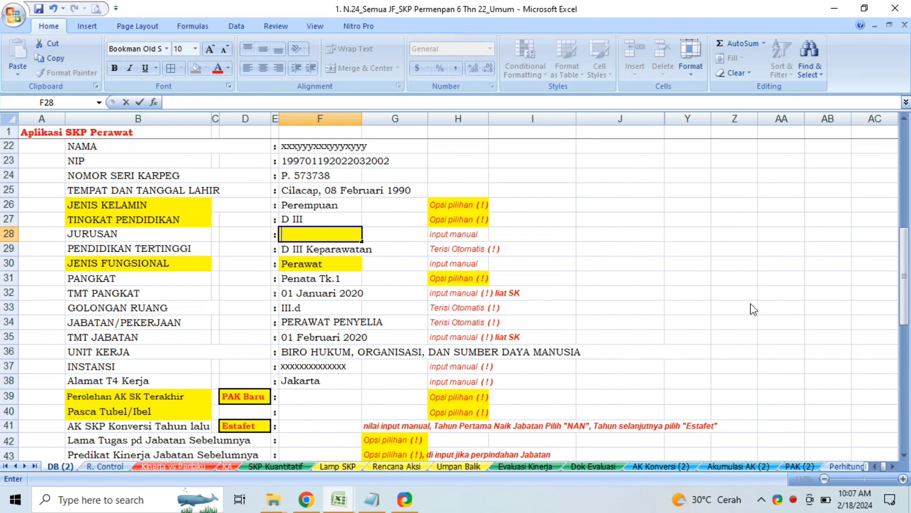
{"action": "type", "text": "Kesenian"}
{"action": "key", "text": "Return"}
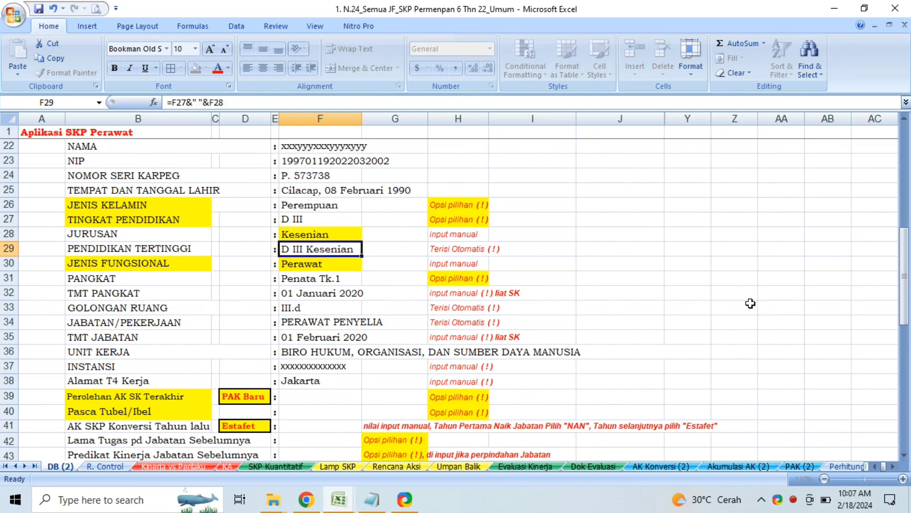
Change JENIS FUNGSIONAL in F30 to "Seni Rupa" and check the resulting JABATAN/PEKERJAAN in F34.
{"action": "key", "text": "Down"}
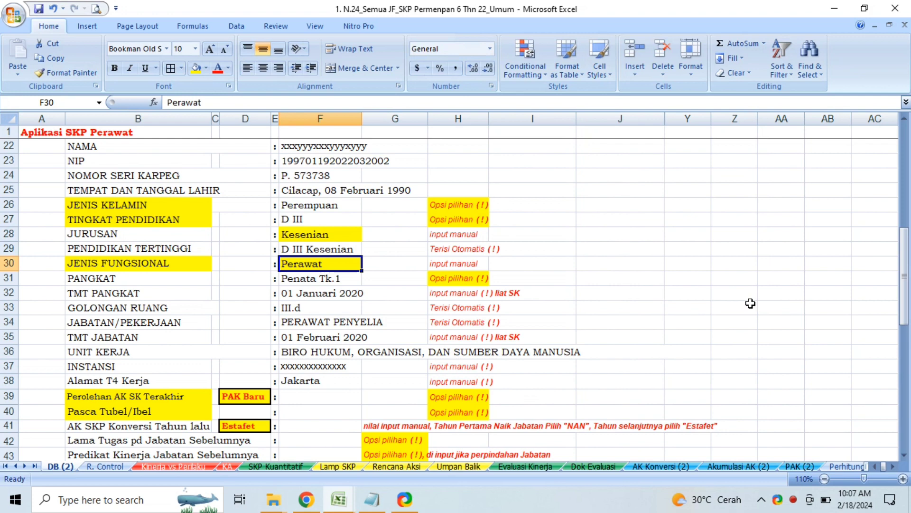
{"action": "type", "text": "Seni Ru"}
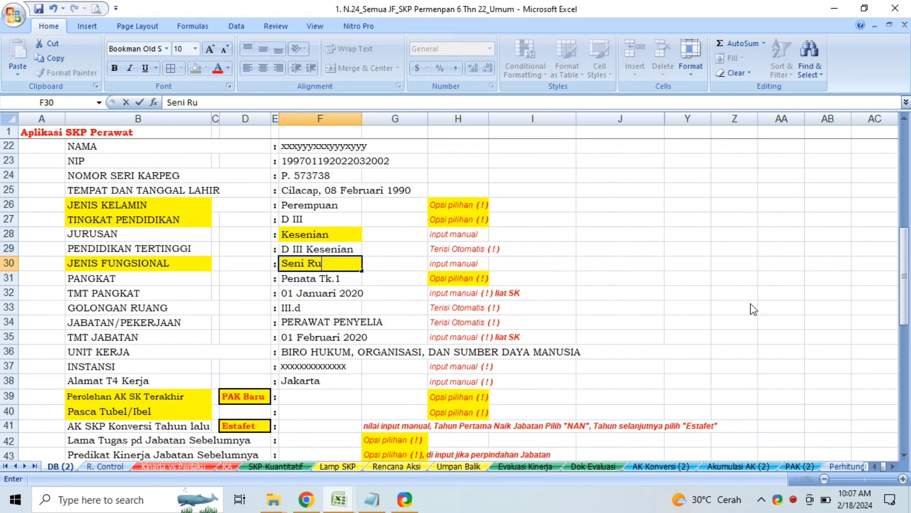
{"action": "type", "text": "pa"}
{"action": "key", "text": "Return"}
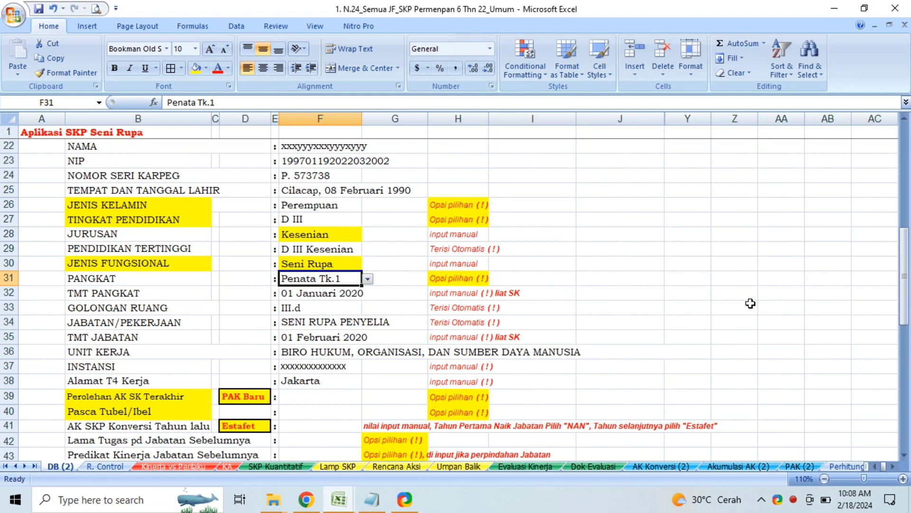
{"action": "key", "text": "Up"}
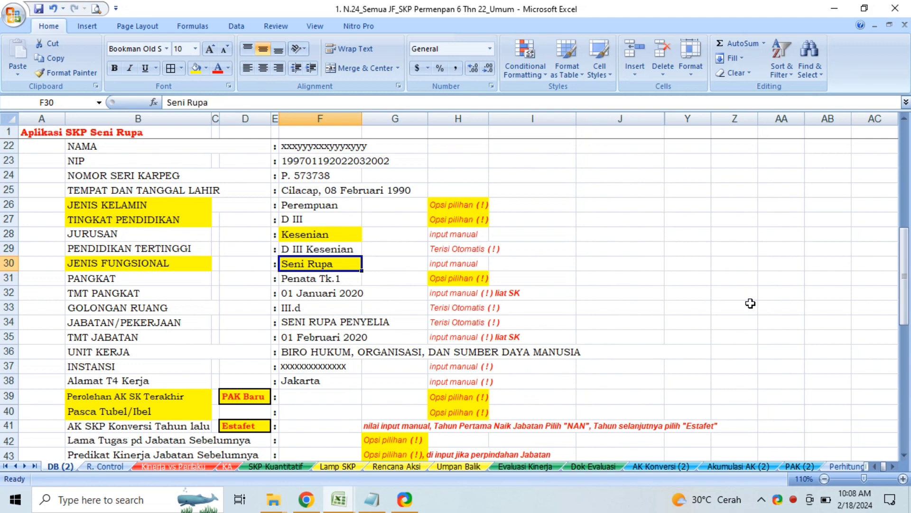
{"action": "key", "text": "Down"}
{"action": "key", "text": "Down"}
{"action": "key", "text": "Down"}
{"action": "key", "text": "Down"}
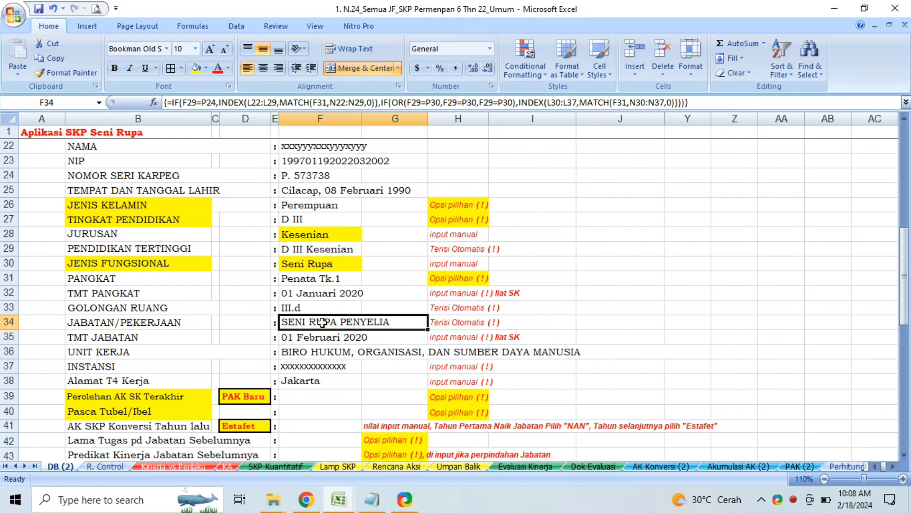
Set the JURUSAN in F28 to "Kebidanan".
{"action": "left_click", "coordinate": [320, 236]}
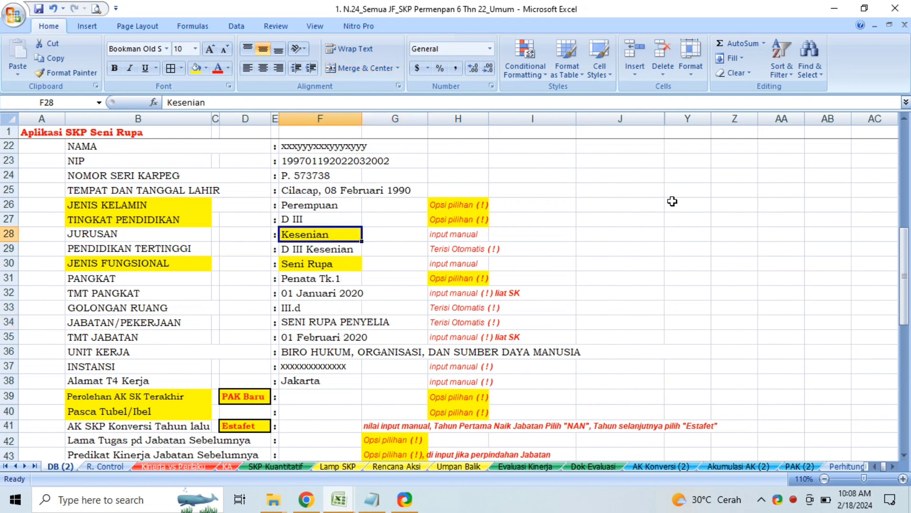
{"action": "type", "text": "Kebuda"}
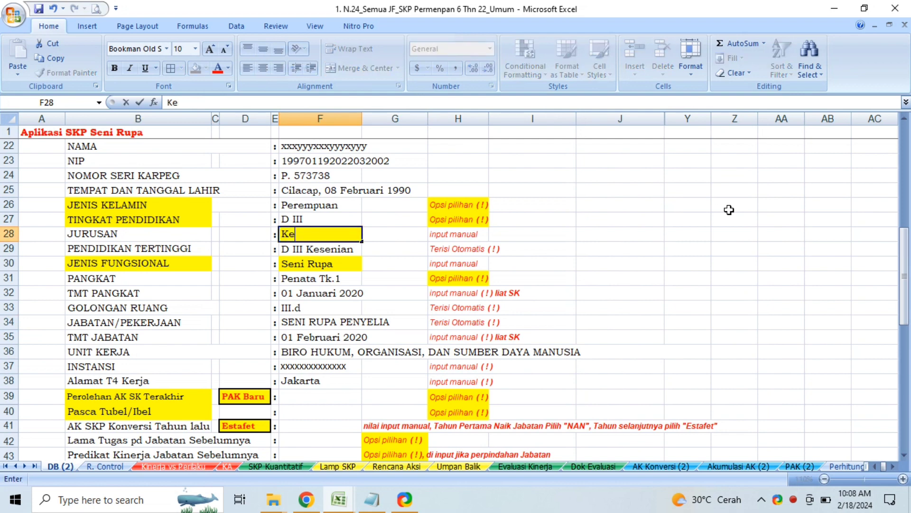
{"action": "key", "text": "BackSpace"}
{"action": "key", "text": "BackSpace"}
{"action": "key", "text": "BackSpace"}
{"action": "key", "text": "BackSpace"}
{"action": "type", "text": "bidanan"}
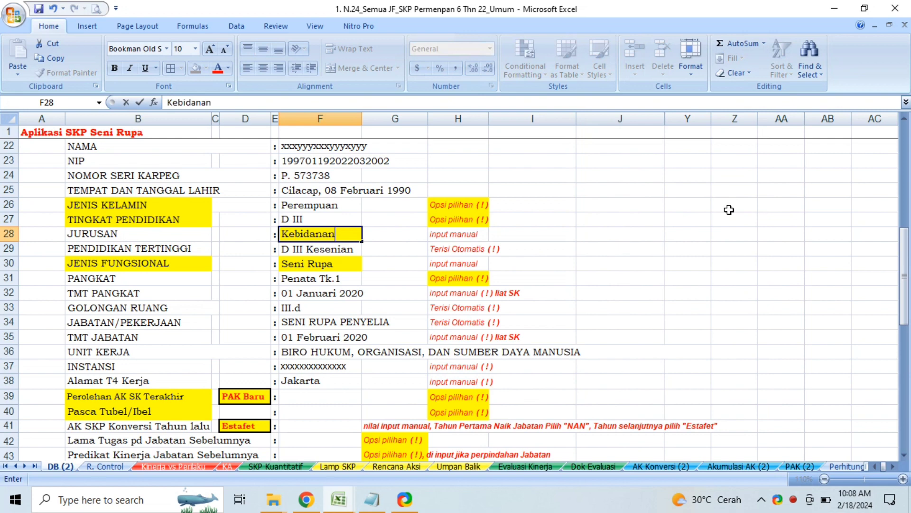
{"action": "key", "text": "Return"}
Set JENIS FUNGSIONAL in F30 to "Bidan".
{"action": "key", "text": "Return"}
{"action": "key", "text": "shift+space"}
{"action": "type", "text": "idan"}
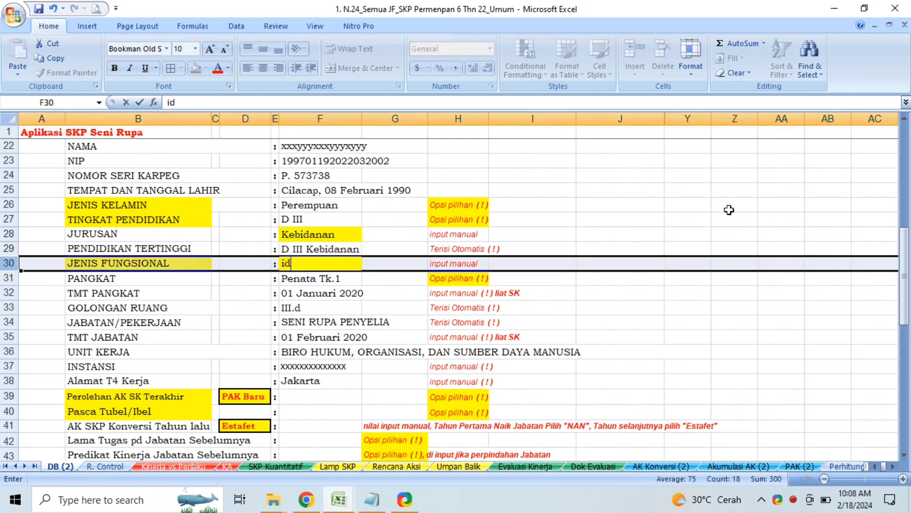
{"action": "key", "text": "BackSpace"}
{"action": "key", "text": "BackSpace"}
{"action": "key", "text": "BackSpace"}
{"action": "key", "text": "BackSpace"}
{"action": "type", "text": "Bidan"}
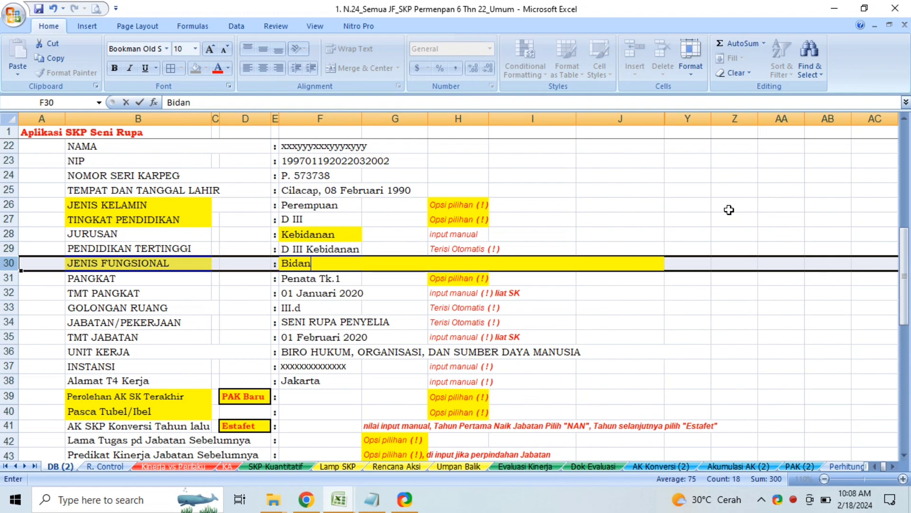
{"action": "key", "text": "Tab"}
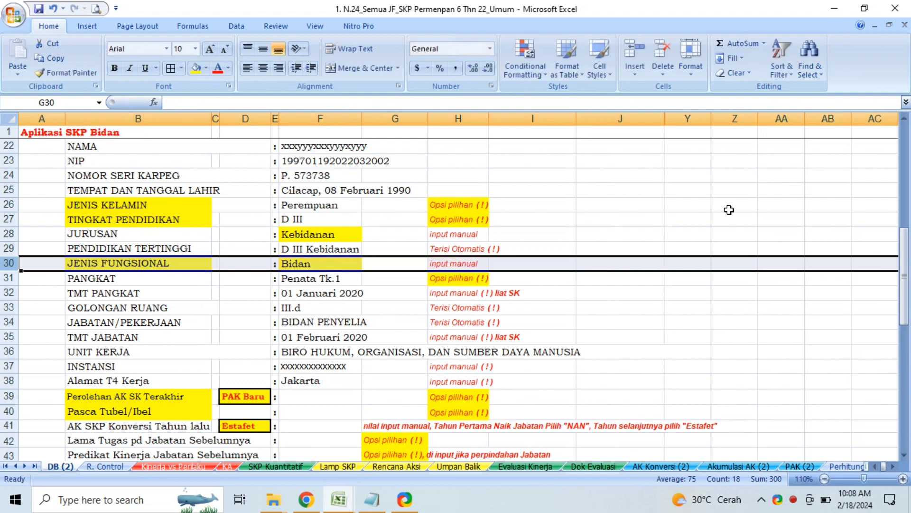
Choose Pengatur as the PANGKAT in F31 and check the automatically filled GOLONGAN RUANG in F33.
{"action": "key", "text": "Down"}
{"action": "key", "text": "Left"}
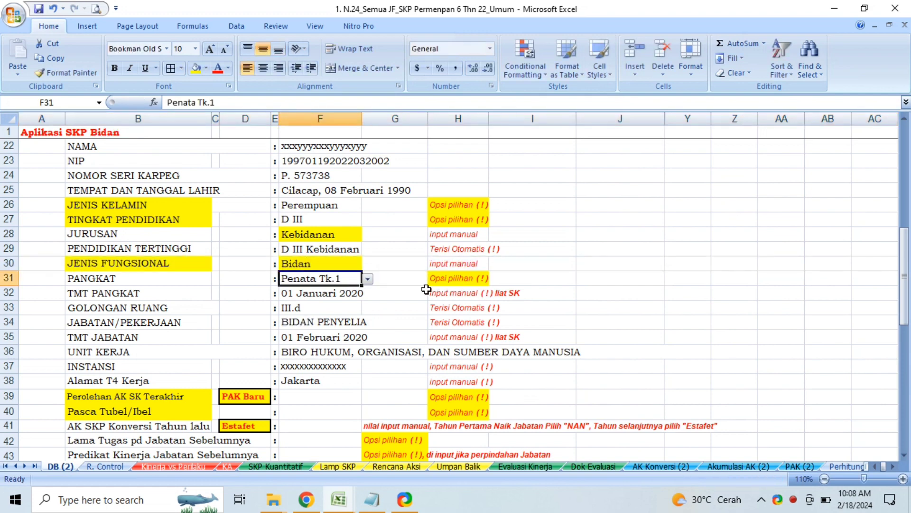
{"action": "left_click", "coordinate": [369, 279]}
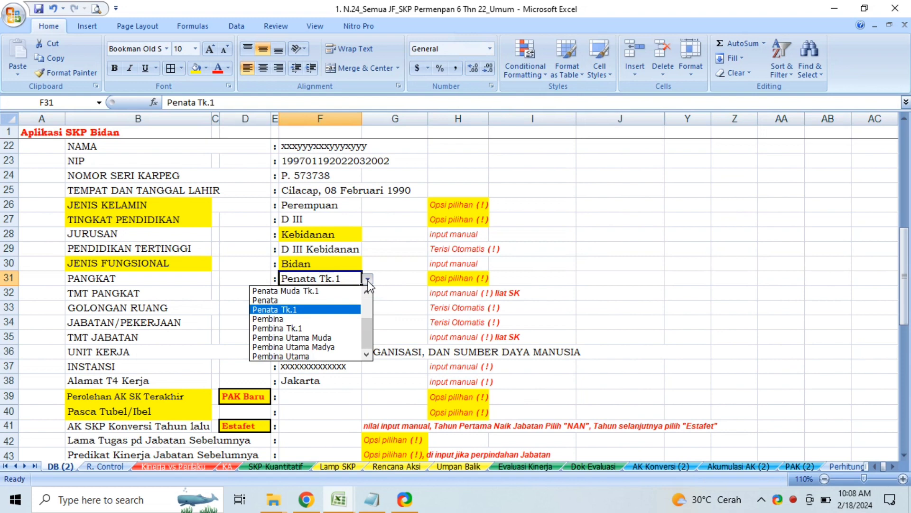
{"action": "left_click", "coordinate": [367, 292]}
{"action": "left_click", "coordinate": [366, 292]}
{"action": "left_click", "coordinate": [366, 292]}
{"action": "left_click", "coordinate": [367, 292]}
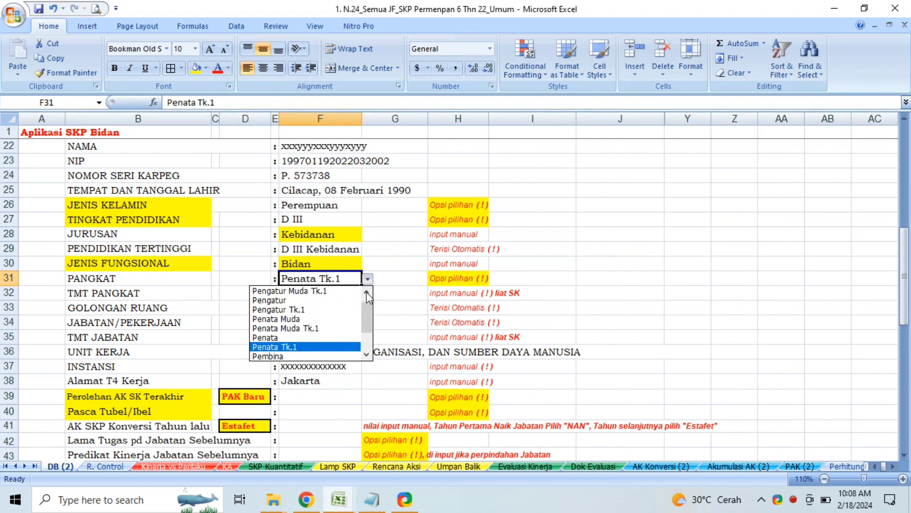
{"action": "left_click", "coordinate": [299, 300]}
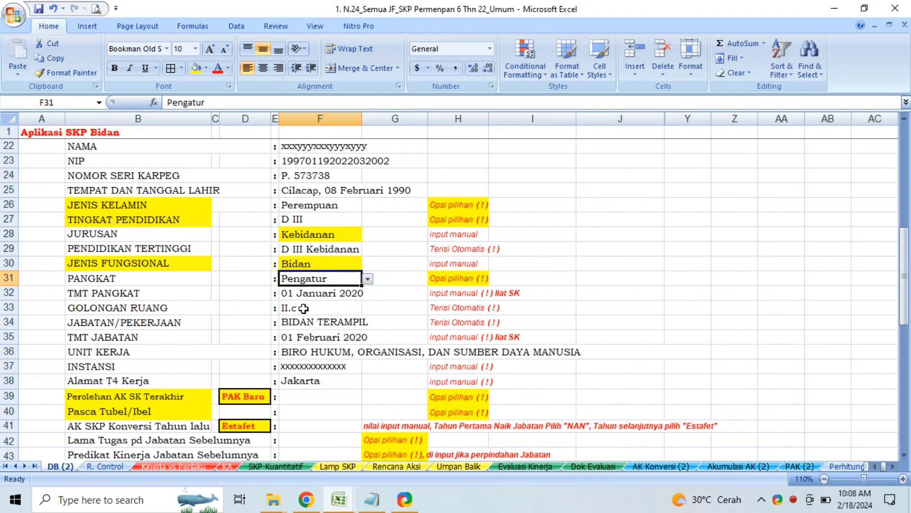
{"action": "left_click", "coordinate": [303, 308]}
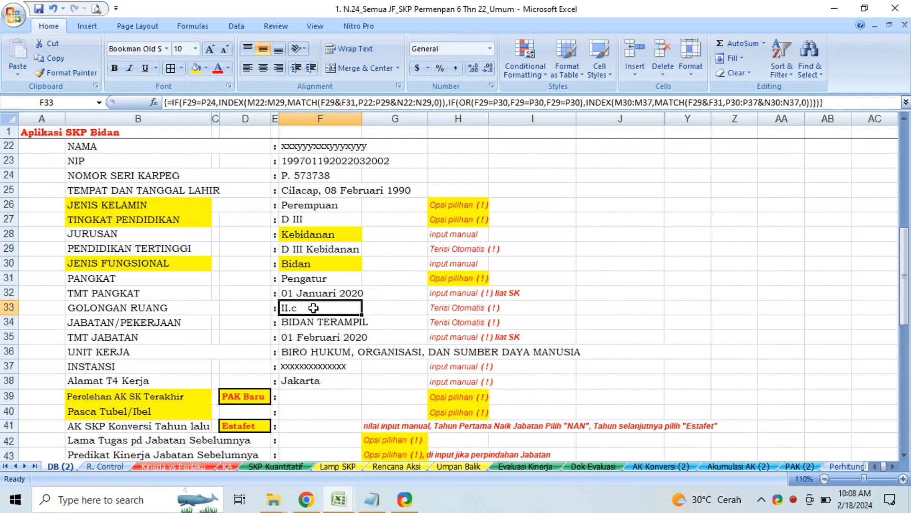
Change the PANGKAT in F31 to Pengatur Tk.1 and check GOLONGAN RUANG in F33.
{"action": "left_click", "coordinate": [317, 278]}
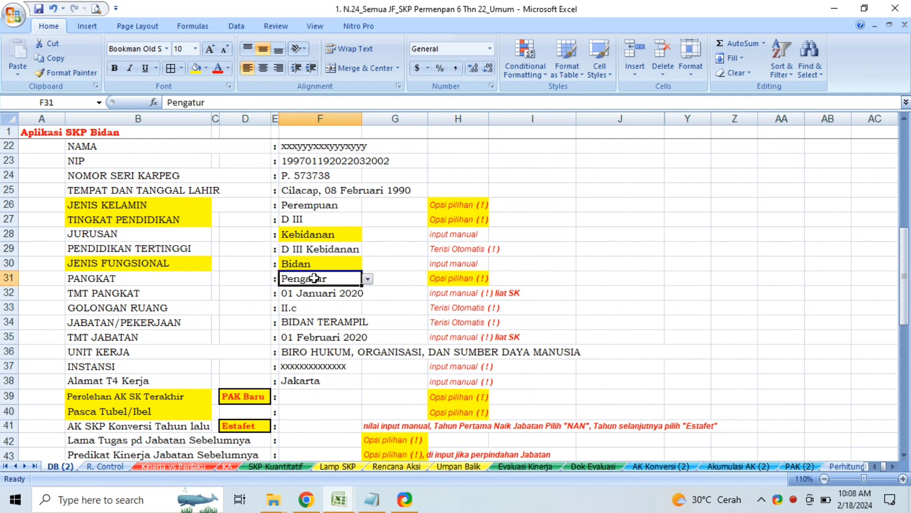
{"action": "left_click", "coordinate": [368, 279]}
{"action": "key", "text": "Down"}
{"action": "key", "text": "Return"}
{"action": "left_click", "coordinate": [299, 308]}
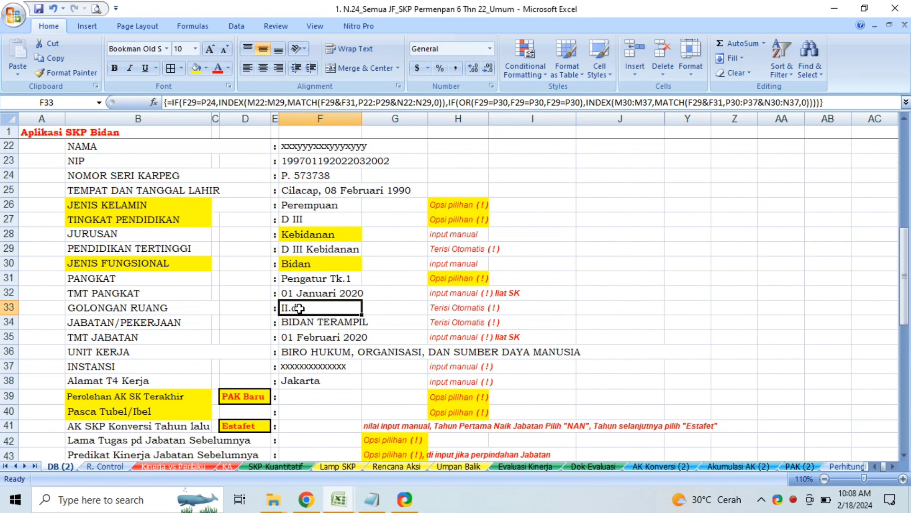
Examine the automatically filled GOLONGAN RUANG in F33 and JABATAN/PEKERJAAN in F34 against the chosen PANGKAT.
{"action": "key", "text": "Up"}
{"action": "key", "text": "Down"}
{"action": "left_click", "coordinate": [470, 307]}
{"action": "key", "text": "Down"}
{"action": "key", "text": "Left"}
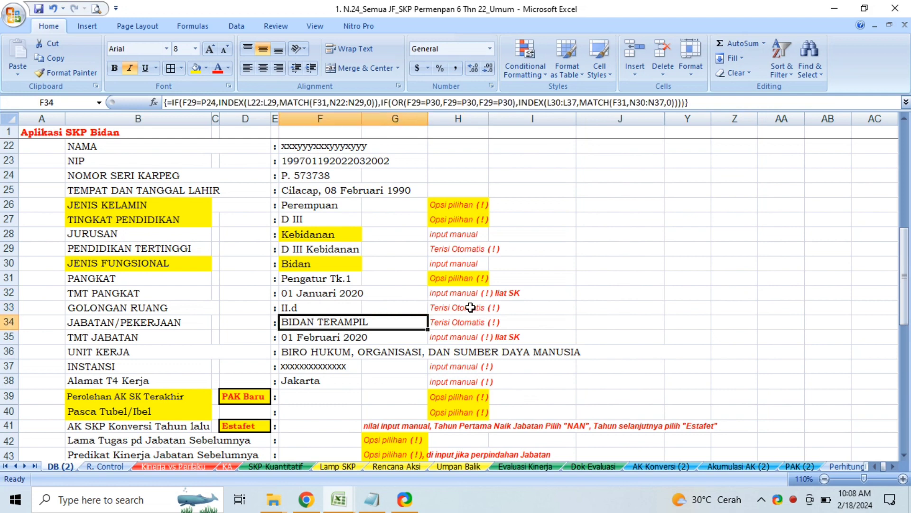
{"action": "key", "text": "Right"}
{"action": "key", "text": "Left"}
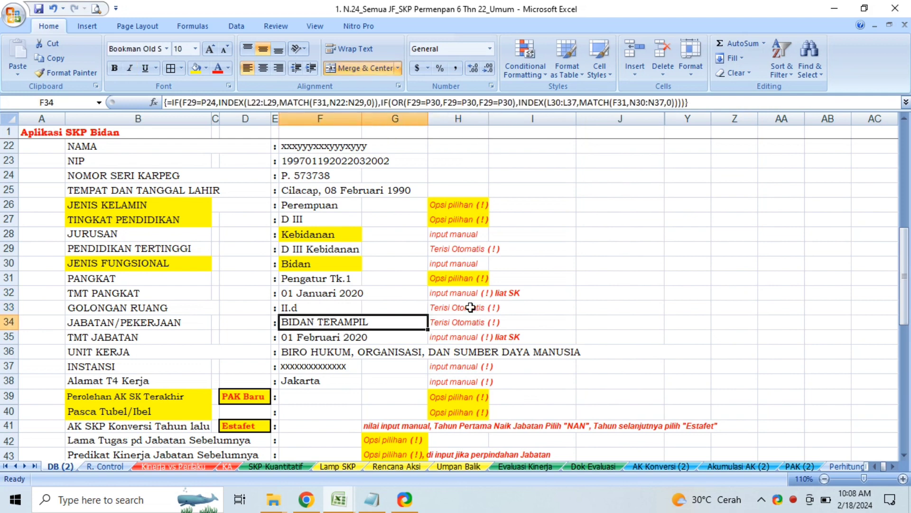
{"action": "key", "text": "Up"}
{"action": "key", "text": "Down"}
{"action": "key", "text": "Left"}
{"action": "key", "text": "Right"}
{"action": "key", "text": "Up"}
{"action": "key", "text": "Up"}
{"action": "key", "text": "Up"}
{"action": "key", "text": "Down"}
{"action": "key", "text": "Down"}
{"action": "key", "text": "Up"}
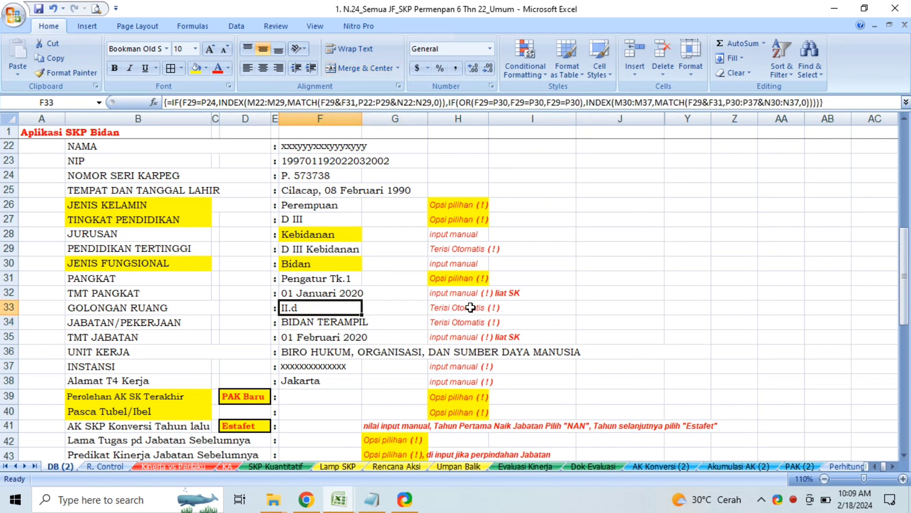
{"action": "key", "text": "Down"}
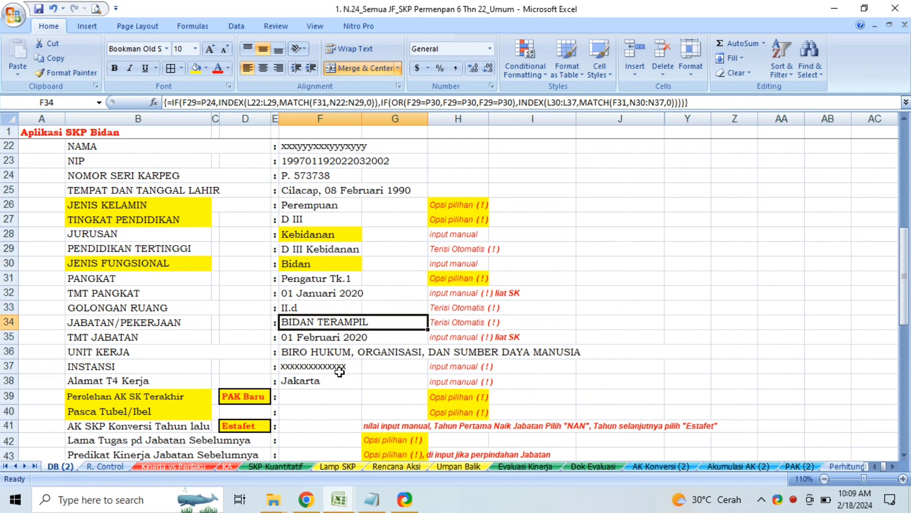
Review the manual date fields TMT JABATAN in F35 and TMT PANGKAT in F32 alongside the PANGKAT and JABATAN cells.
{"action": "left_click", "coordinate": [319, 343]}
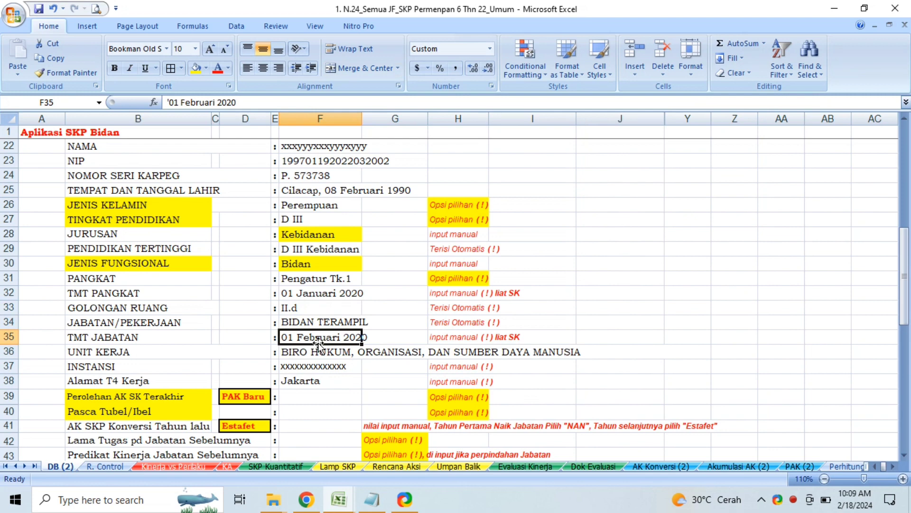
{"action": "key", "text": "Up"}
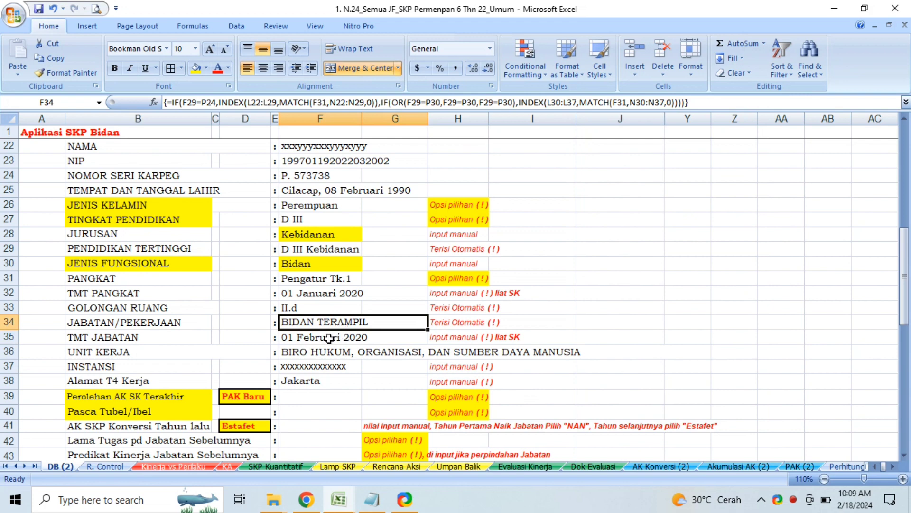
{"action": "left_click", "coordinate": [329, 338]}
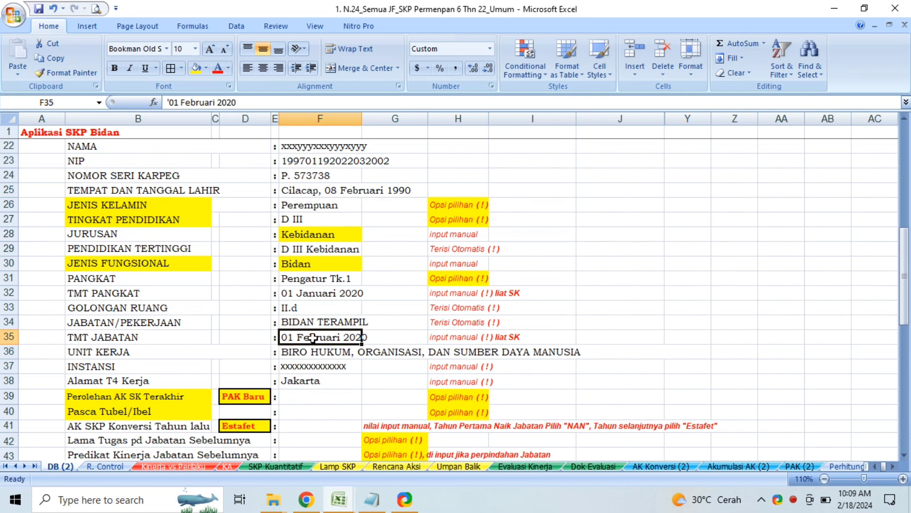
{"action": "key", "text": "Up"}
{"action": "key", "text": "Up"}
{"action": "key", "text": "Up"}
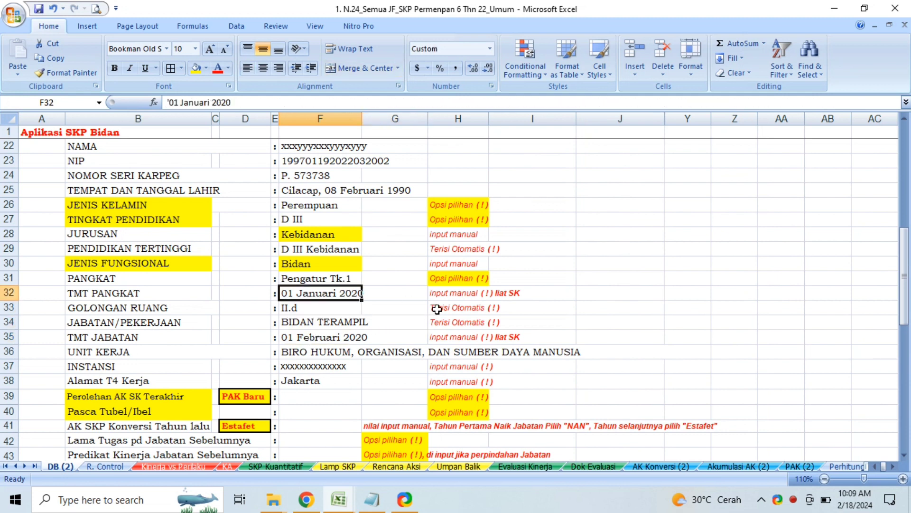
{"action": "left_click", "coordinate": [288, 280]}
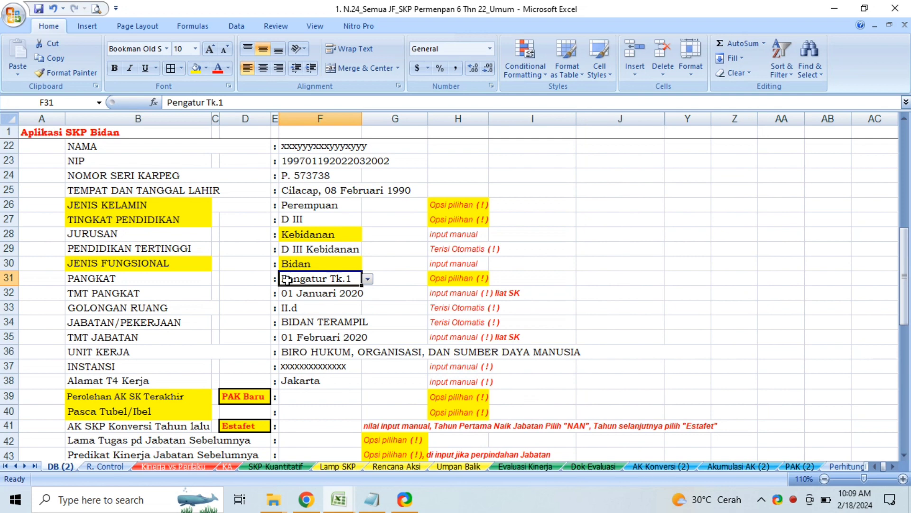
{"action": "key", "text": "Down"}
{"action": "key", "text": "Down"}
{"action": "key", "text": "Down"}
{"action": "key", "text": "Down"}
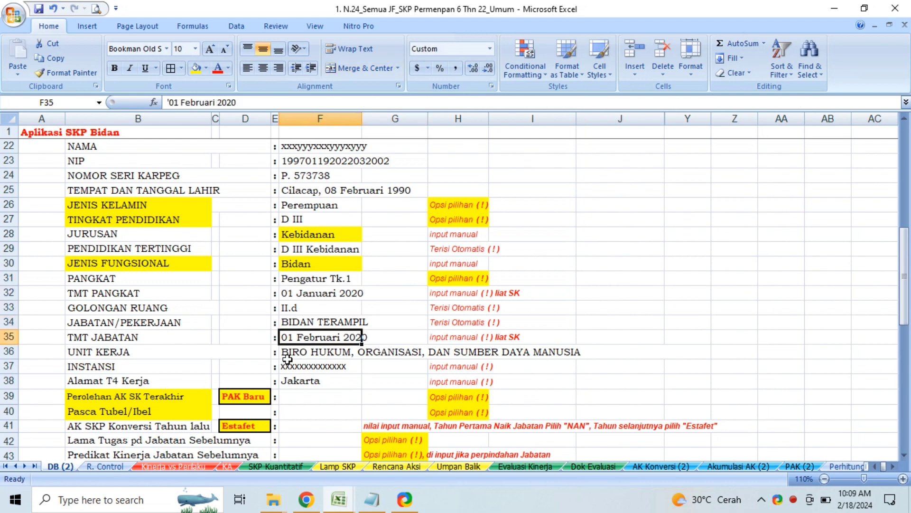
{"action": "left_click", "coordinate": [324, 293]}
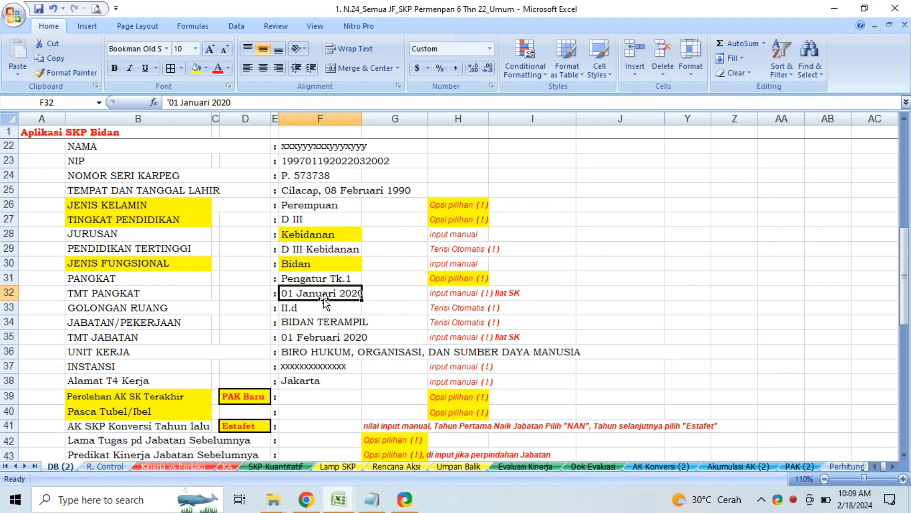
Compare TMT PANGKAT in F32 and TMT JABATAN in F35 with the PANGKAT in F31 and the automatic JABATAN/PEKERJAAN in F34.
{"action": "left_click", "coordinate": [311, 338]}
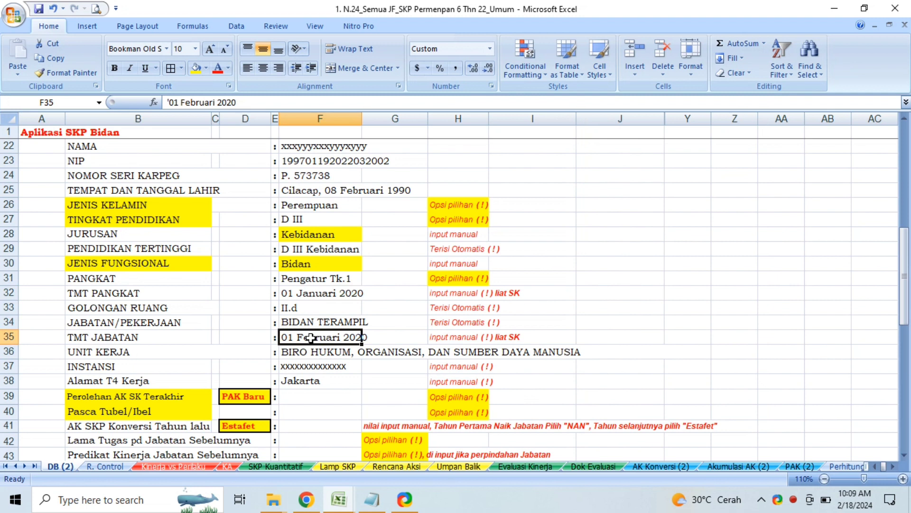
{"action": "left_click", "coordinate": [311, 283]}
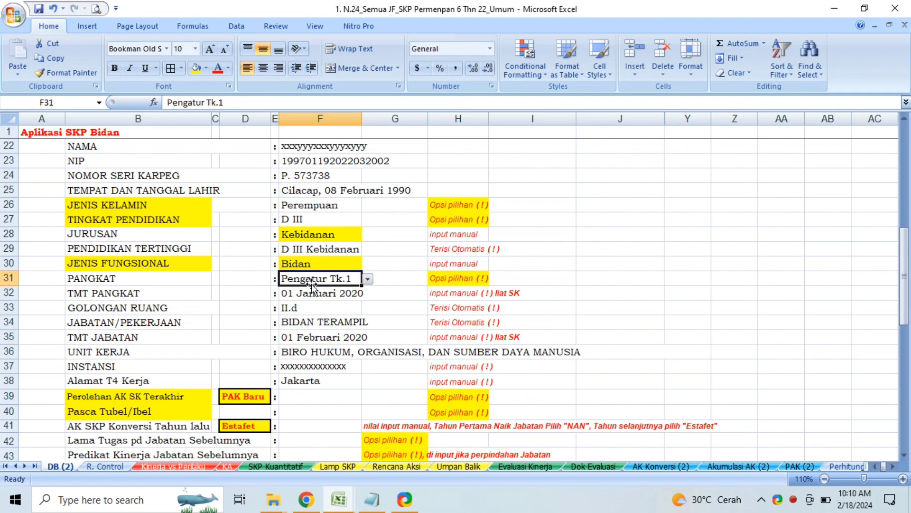
{"action": "left_click", "coordinate": [292, 324]}
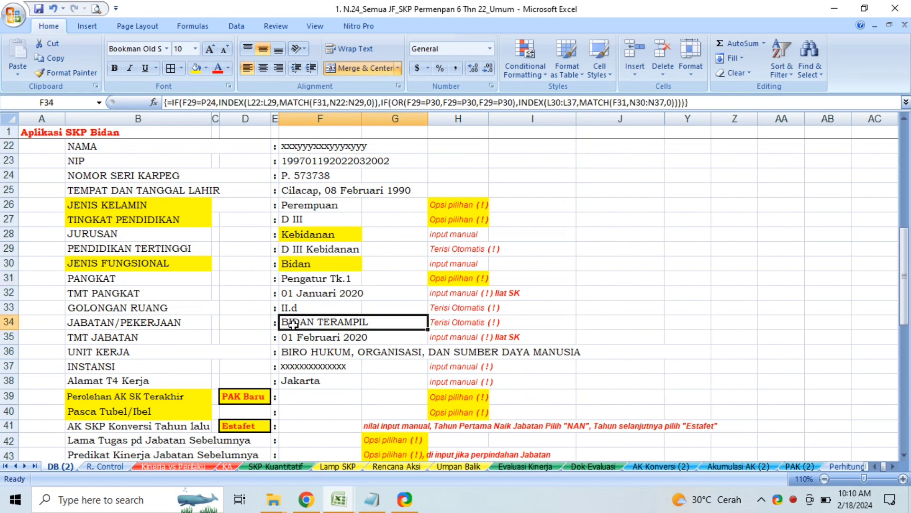
{"action": "left_click", "coordinate": [330, 278]}
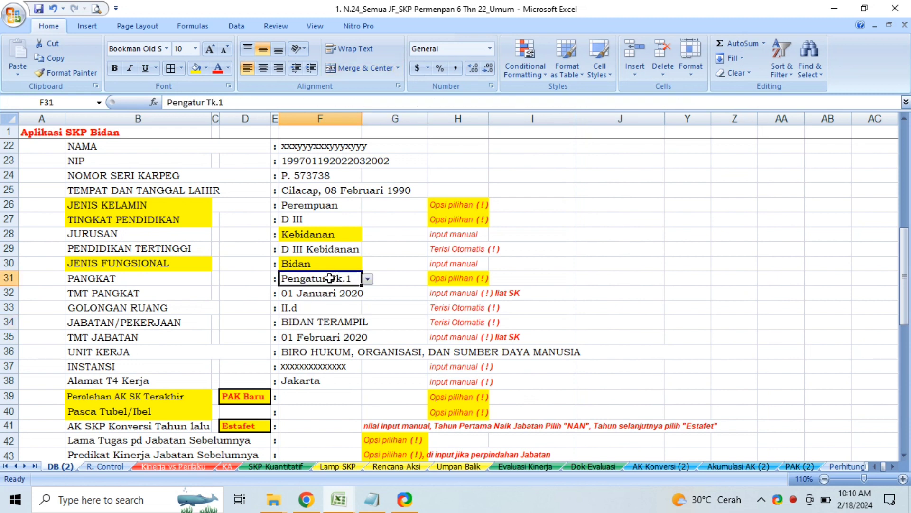
{"action": "left_click", "coordinate": [325, 324]}
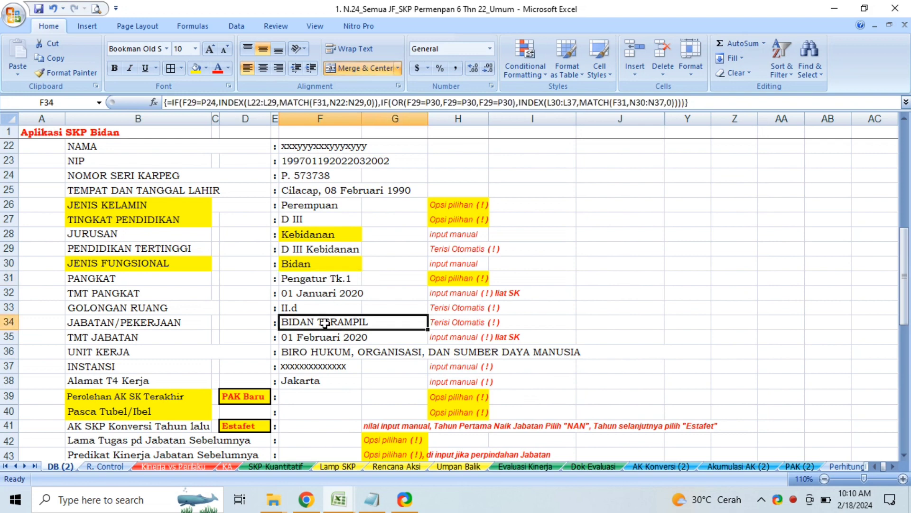
{"action": "key", "text": "Up"}
{"action": "key", "text": "Up"}
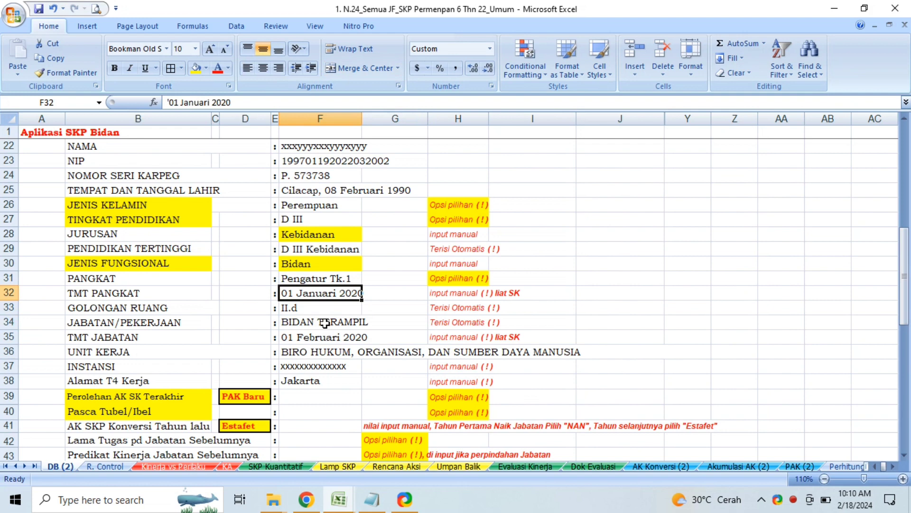
{"action": "key", "text": "Down"}
{"action": "key", "text": "Down"}
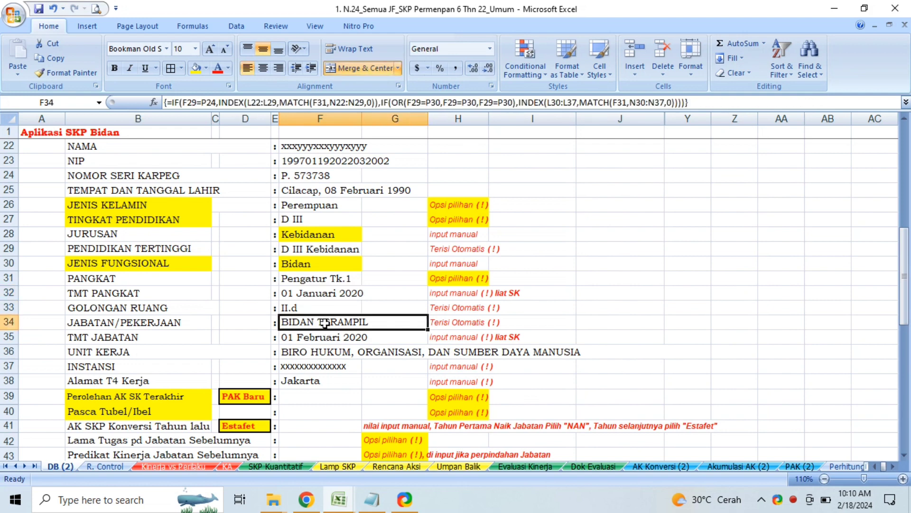
{"action": "key", "text": "Down"}
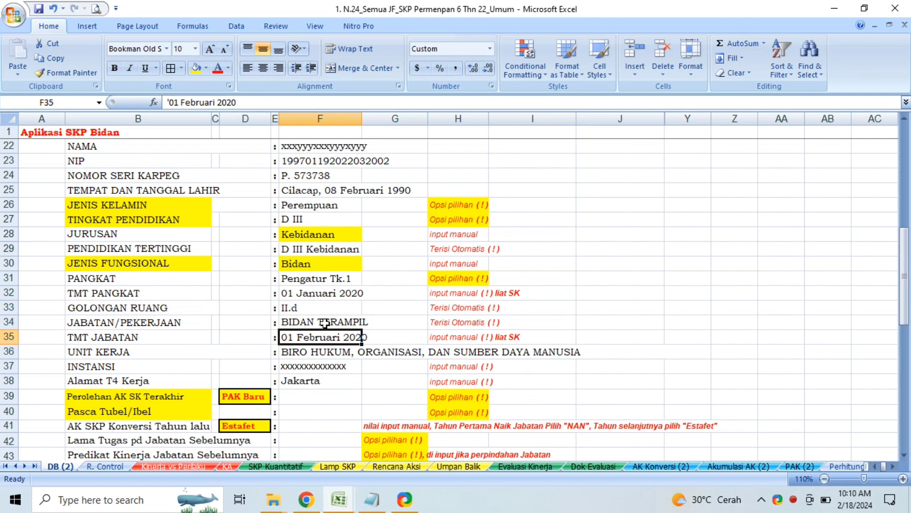
{"action": "key", "text": "Up"}
{"action": "key", "text": "Up"}
{"action": "key", "text": "Up"}
{"action": "key", "text": "Down"}
{"action": "key", "text": "Down"}
{"action": "key", "text": "Down"}
Review UNIT KERJA, INSTANSI and Alamat T4 Kerja in F36:F38 and the credit and period rows below them.
{"action": "key", "text": "Down"}
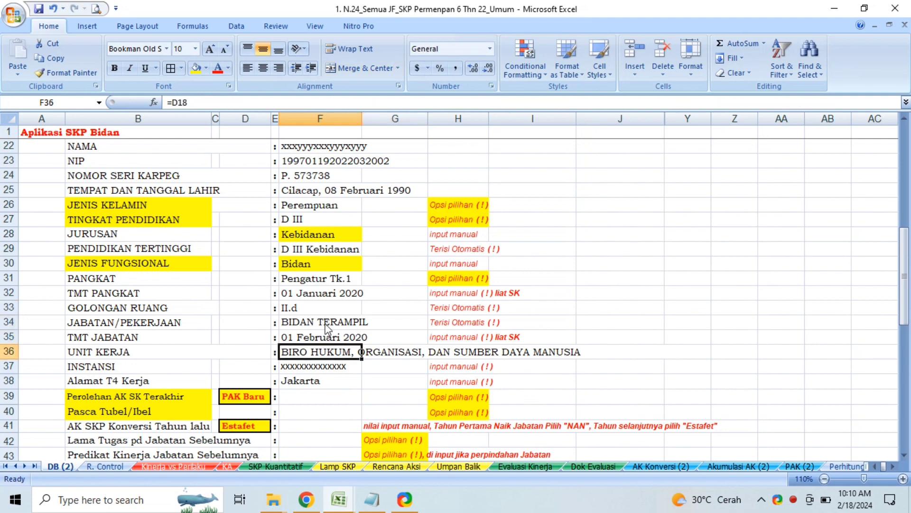
{"action": "key", "text": "Down"}
{"action": "key", "text": "Down"}
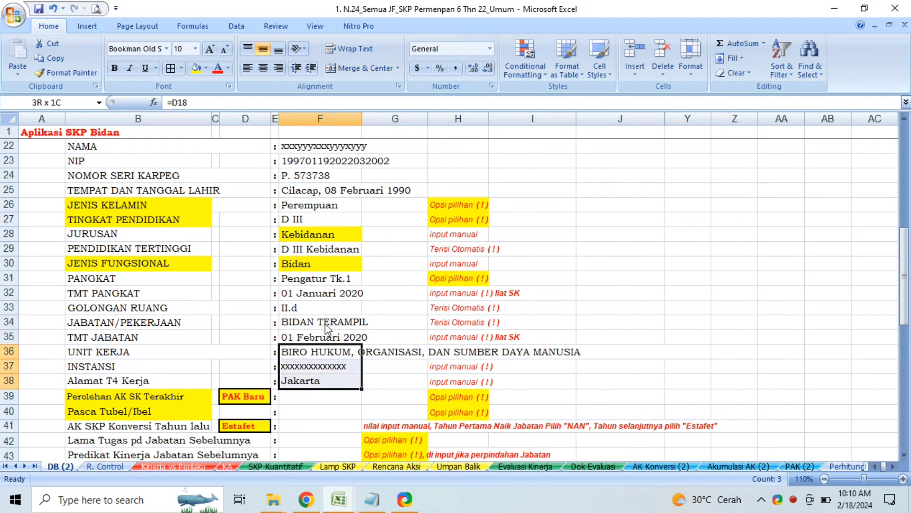
{"action": "key", "text": "Up"}
{"action": "key", "text": "Down"}
{"action": "key", "text": "Down"}
{"action": "key", "text": "Down"}
{"action": "key", "text": "Down"}
{"action": "key", "text": "Down"}
{"action": "key", "text": "Down"}
{"action": "key", "text": "Down"}
{"action": "key", "text": "Down"}
{"action": "key", "text": "Down"}
{"action": "key", "text": "Down"}
{"action": "key", "text": "Down"}
{"action": "key", "text": "Down"}
{"action": "key", "text": "Down"}
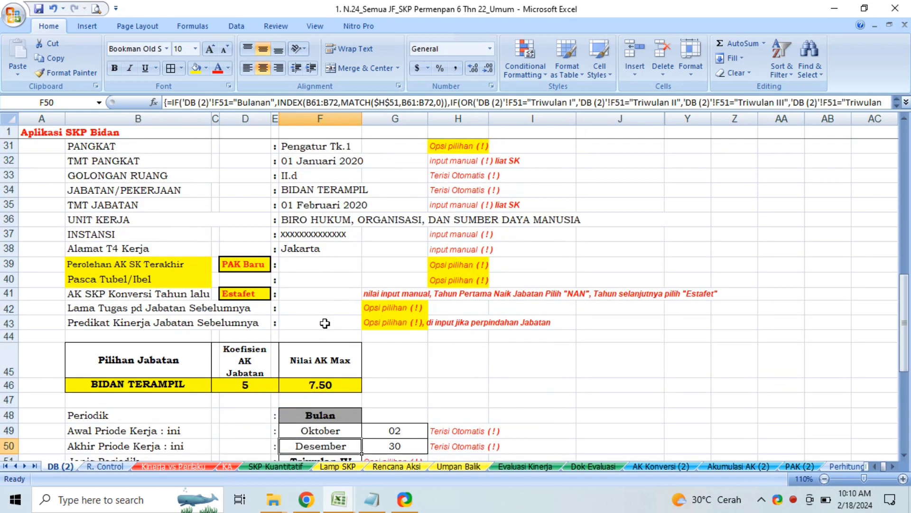
Choose PAK Baru as the Perolehan AK SK Terakhir type in D39 and go to its value cell F39.
{"action": "left_click", "coordinate": [310, 270]}
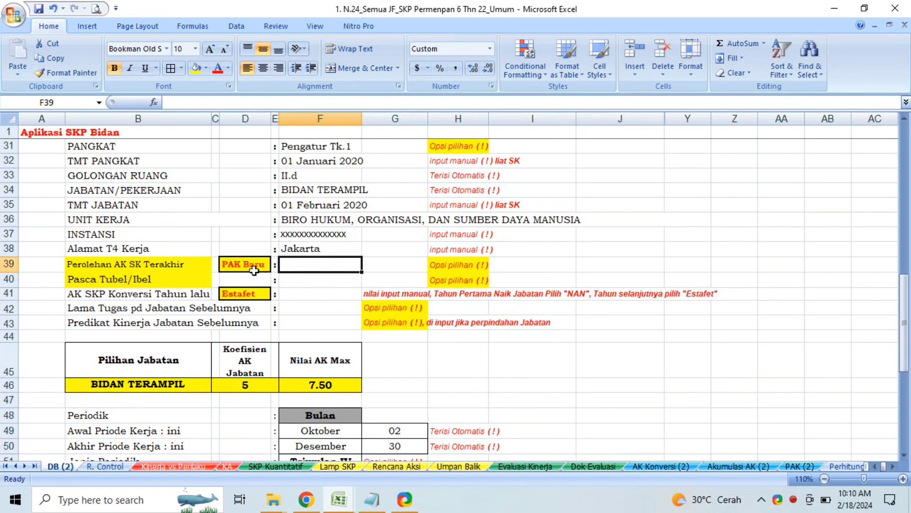
{"action": "left_click", "coordinate": [254, 270]}
{"action": "left_click", "coordinate": [303, 267]}
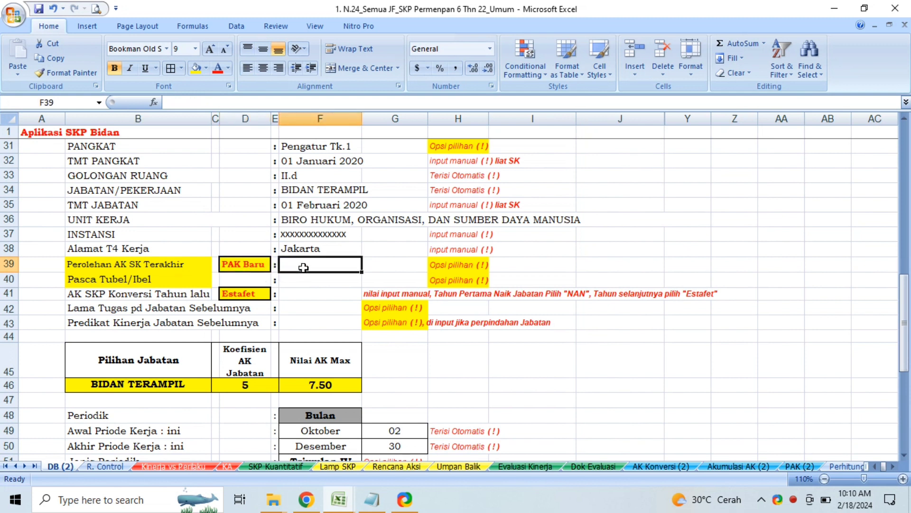
{"action": "left_click", "coordinate": [255, 265]}
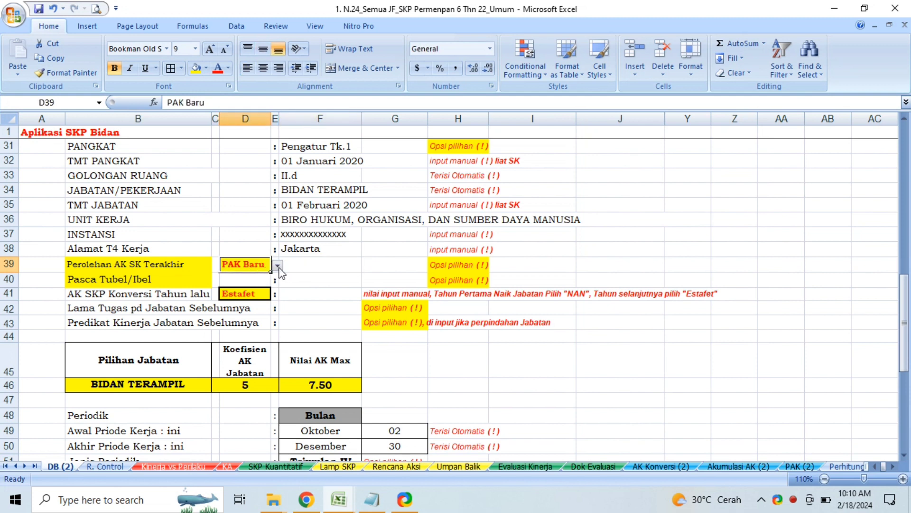
{"action": "left_click", "coordinate": [278, 267]}
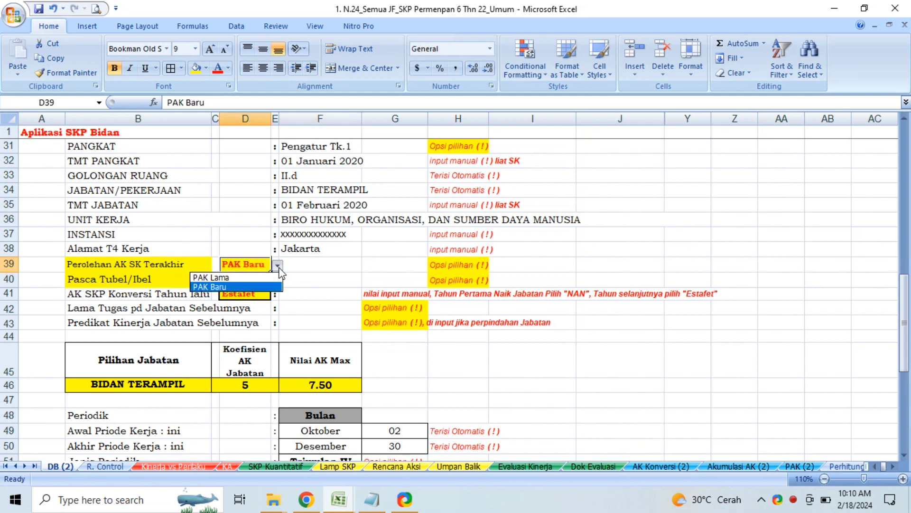
{"action": "left_click", "coordinate": [223, 287]}
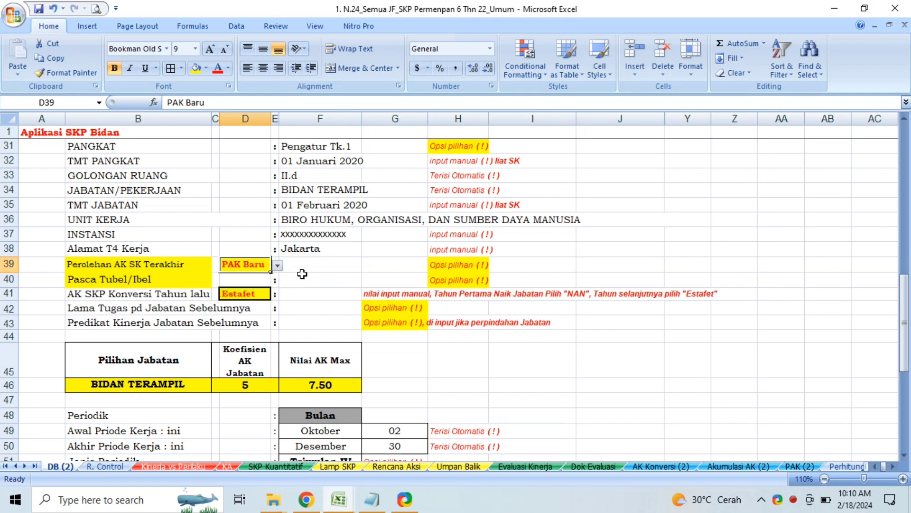
{"action": "left_click", "coordinate": [303, 267]}
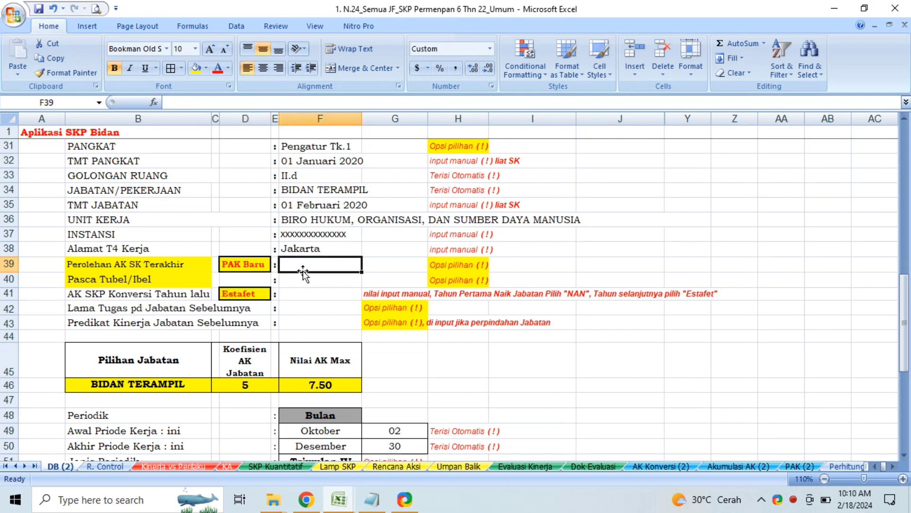
Set the Perolehan AK SK Terakhir type in D39 to PAK Lama and go to its value cell F39.
{"action": "left_click", "coordinate": [259, 269]}
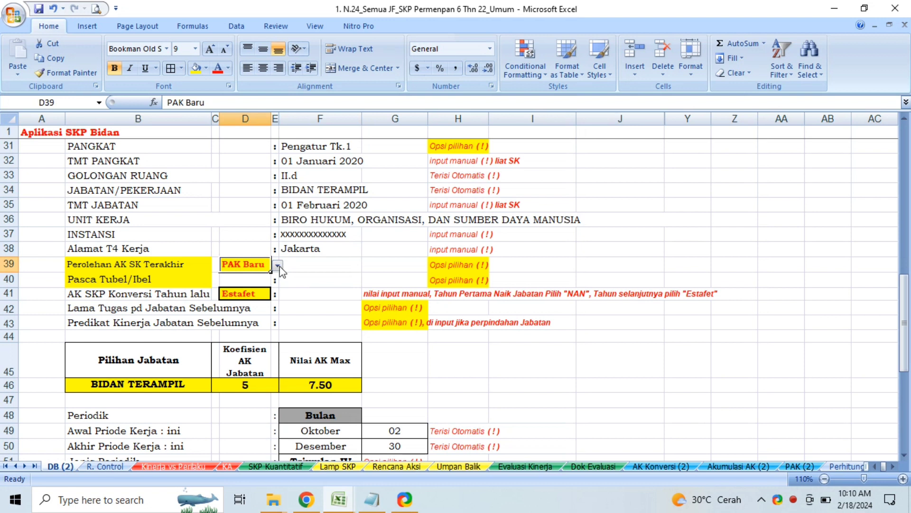
{"action": "left_click", "coordinate": [277, 268]}
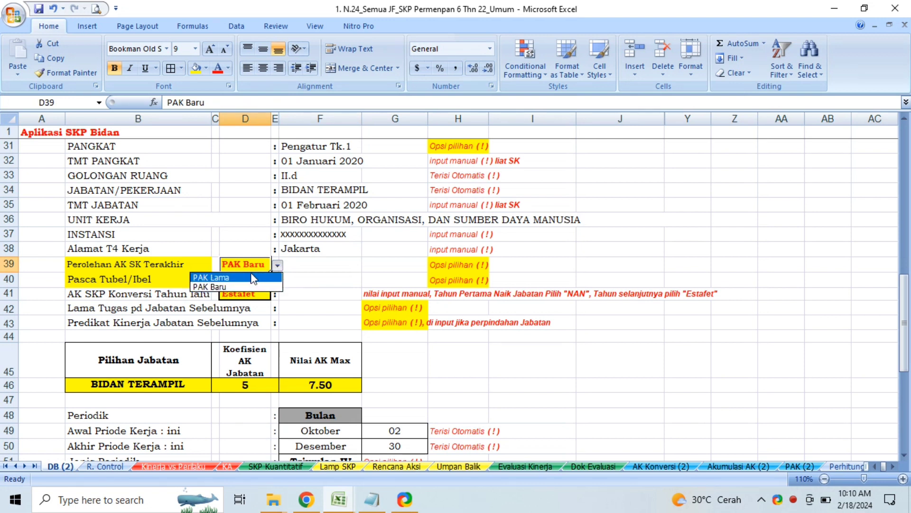
{"action": "left_click", "coordinate": [252, 278]}
{"action": "left_click", "coordinate": [316, 266]}
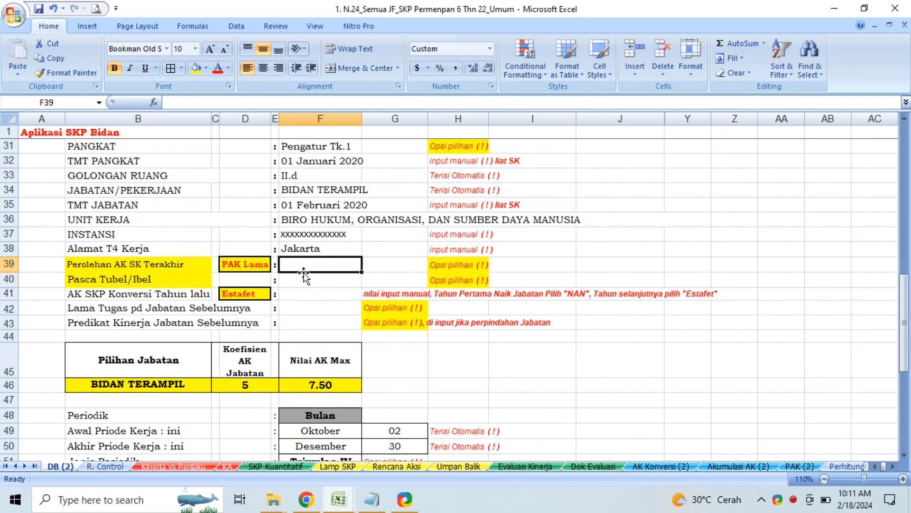
{"action": "key", "text": "Left"}
{"action": "key", "text": "Left"}
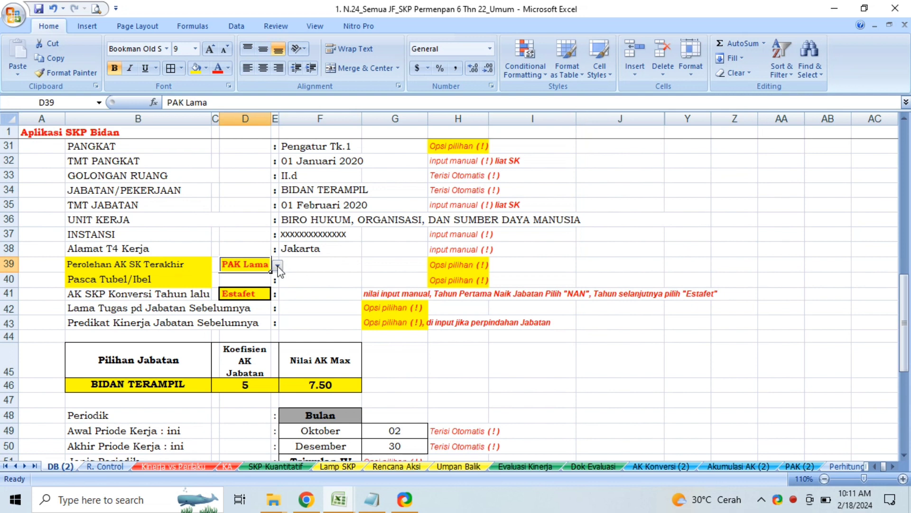
{"action": "left_click", "coordinate": [299, 261]}
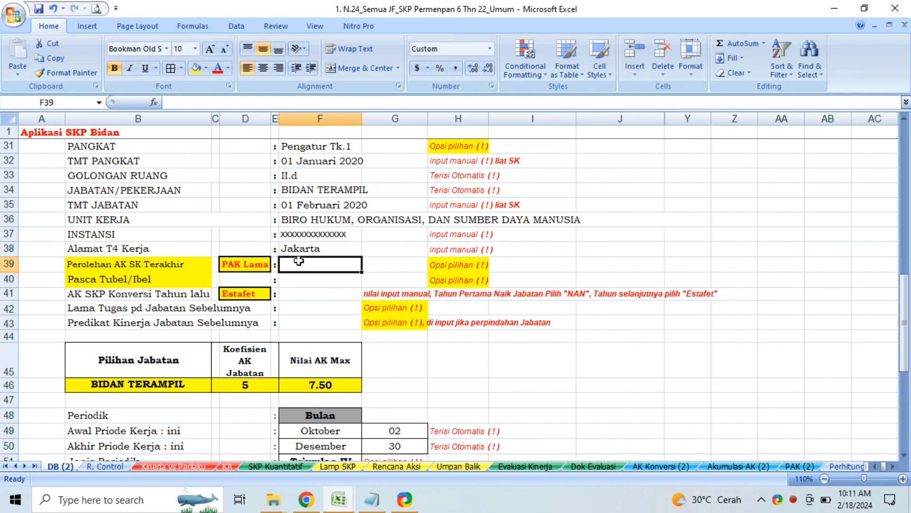
Look up the PAK Lama credit for golongan II.d on the Perhitungan sheet and return to the DB (2) sheet.
{"action": "left_click", "coordinate": [313, 178]}
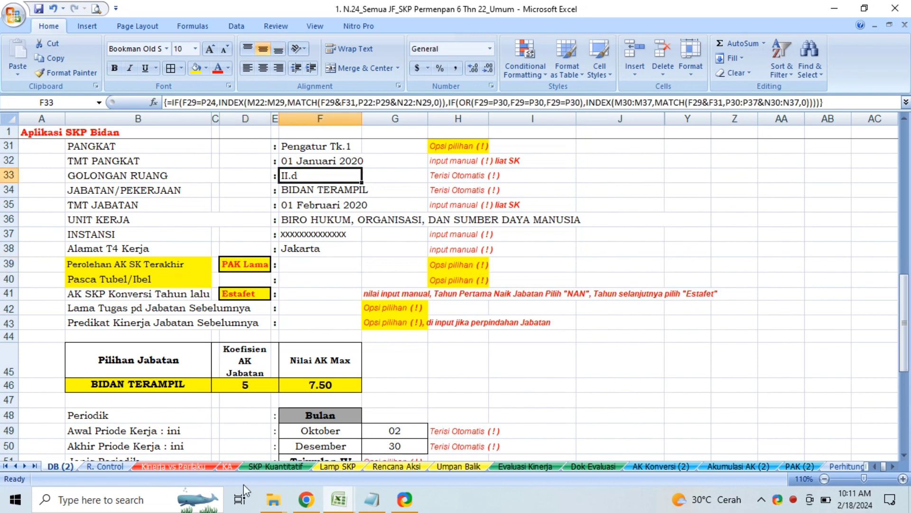
{"action": "left_click", "coordinate": [35, 467]}
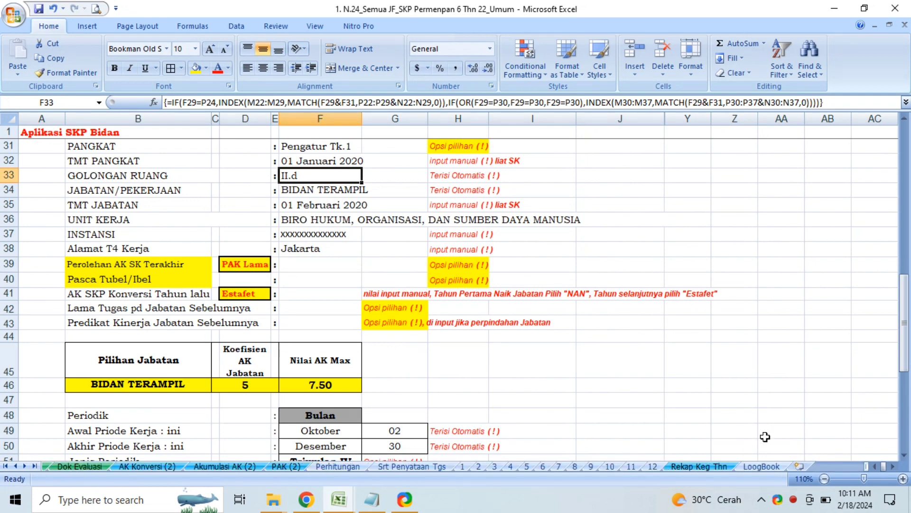
{"action": "left_click", "coordinate": [347, 468]}
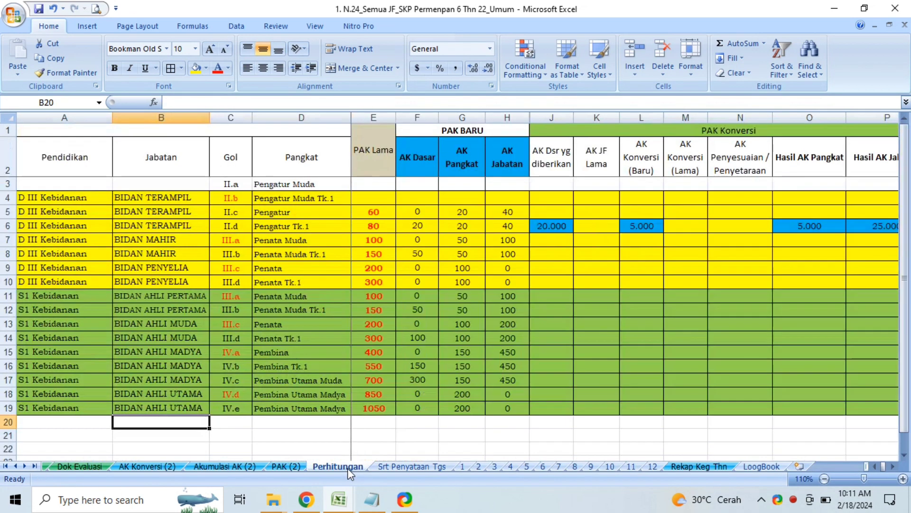
{"action": "left_click", "coordinate": [223, 245]}
{"action": "key", "text": "Up"}
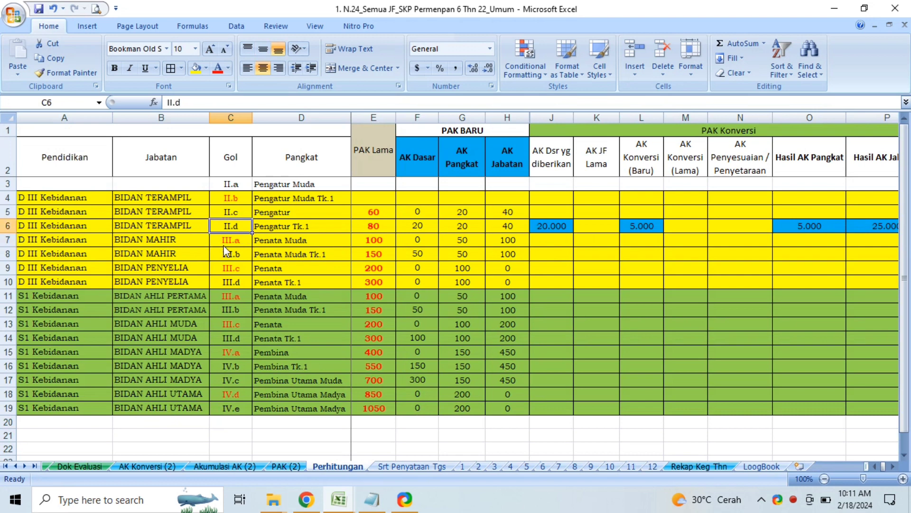
{"action": "key", "text": "Right"}
{"action": "key", "text": "Right"}
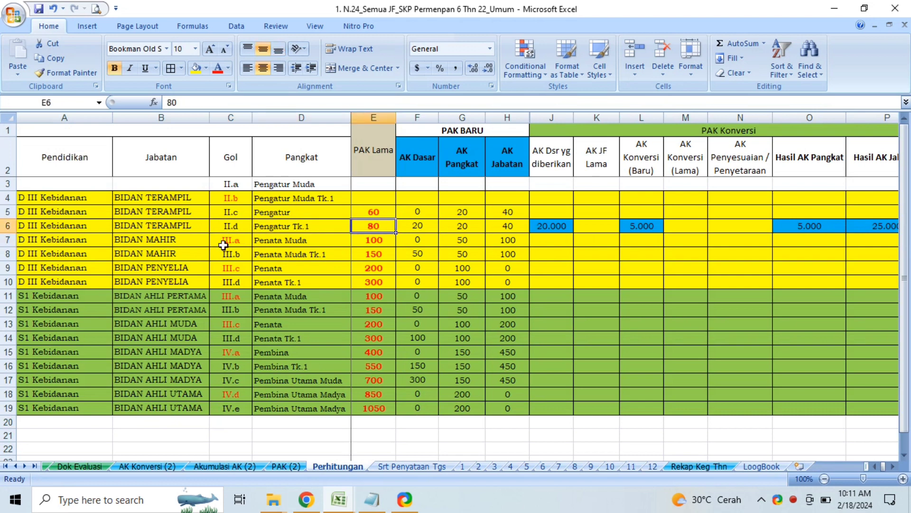
{"action": "left_click", "coordinate": [6, 466]}
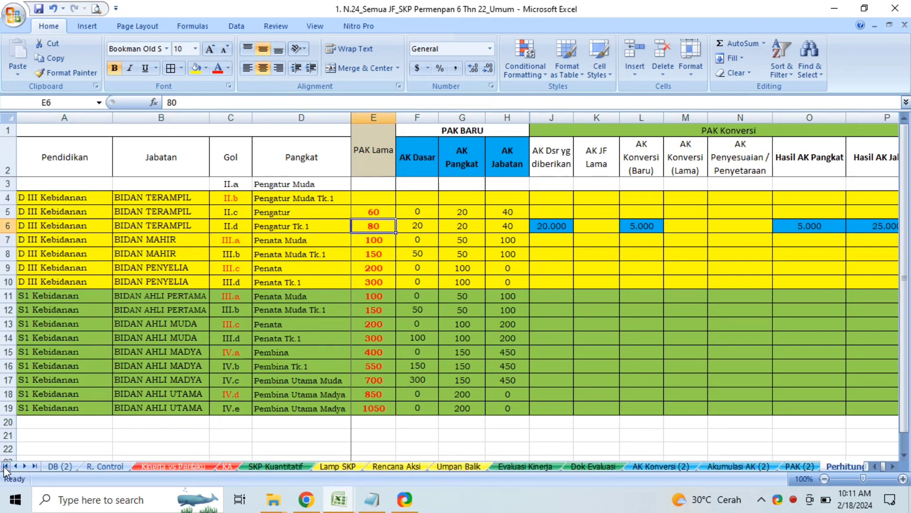
{"action": "left_click", "coordinate": [61, 466]}
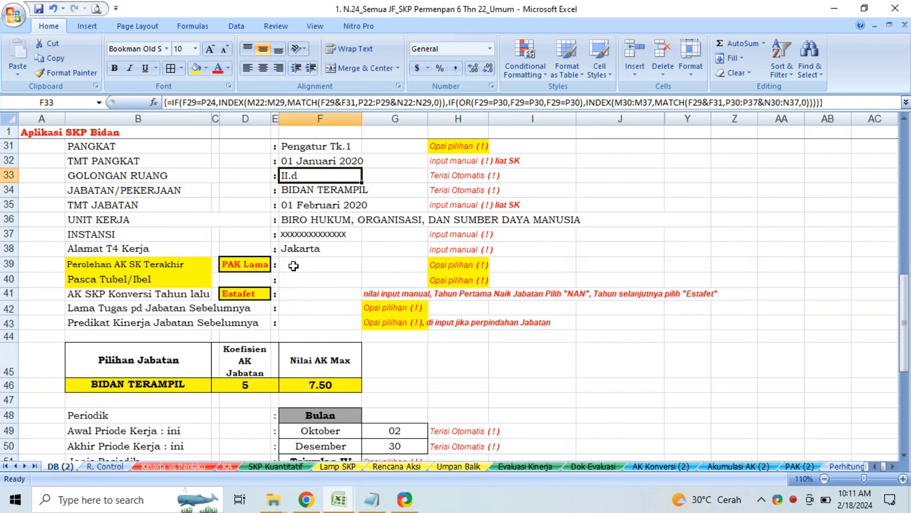
Enter 81.534 as the PAK Lama value of Perolehan AK SK Terakhir in F39.
{"action": "left_click", "coordinate": [293, 266]}
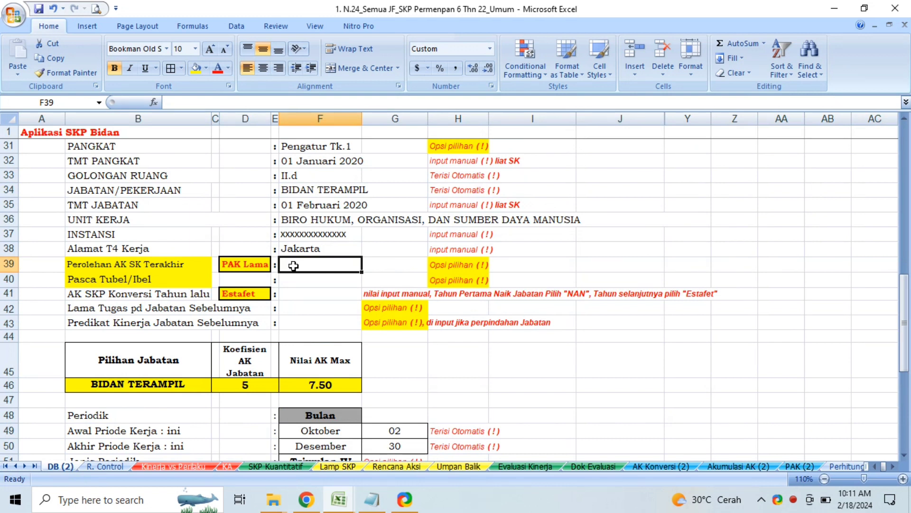
{"action": "type", "text": "80"}
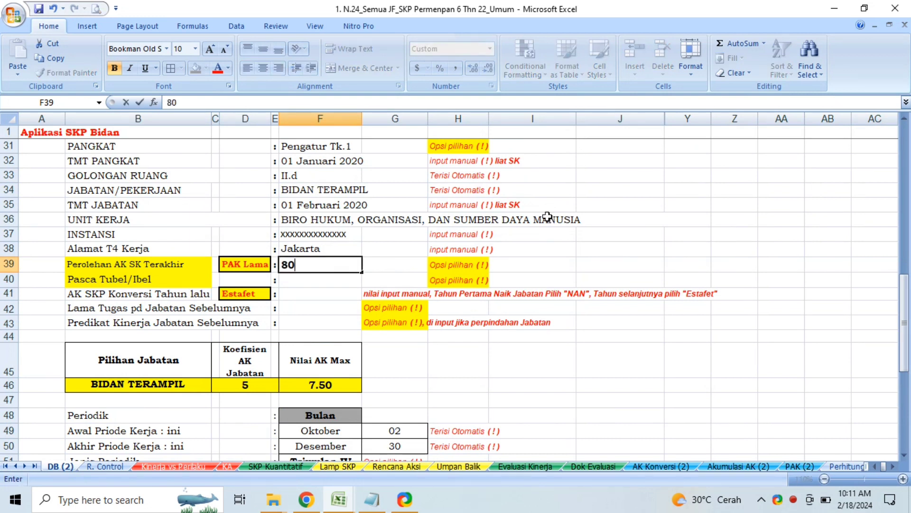
{"action": "key", "text": "BackSpace"}
{"action": "type", "text": "1.534"}
{"action": "key", "text": "Return"}
{"action": "key", "text": "Up"}
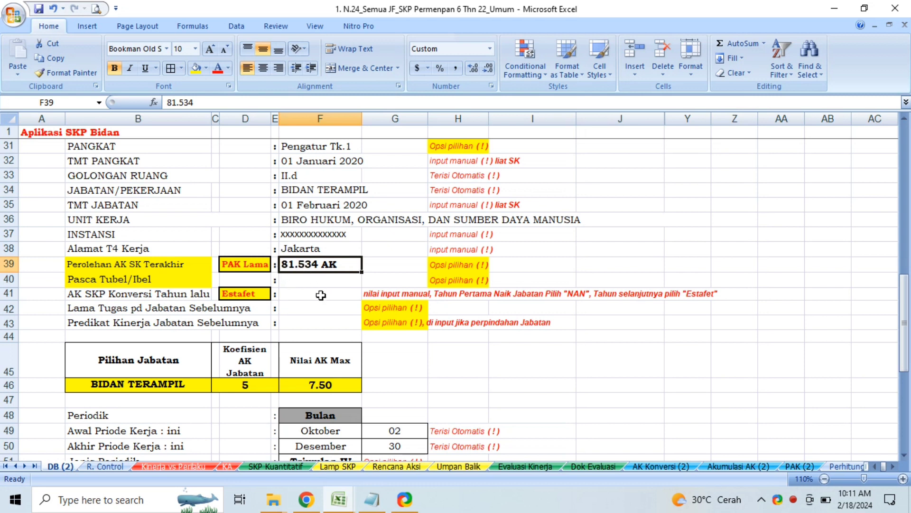
Set the AK SKP Konversi Tahun lalu type in D41 to NAN and go to its value cell F41.
{"action": "left_click", "coordinate": [301, 294]}
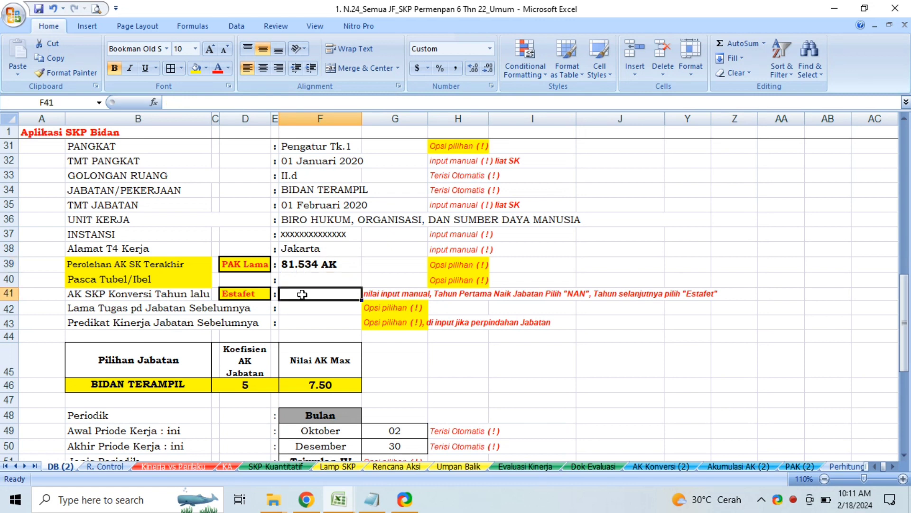
{"action": "left_click", "coordinate": [252, 295]}
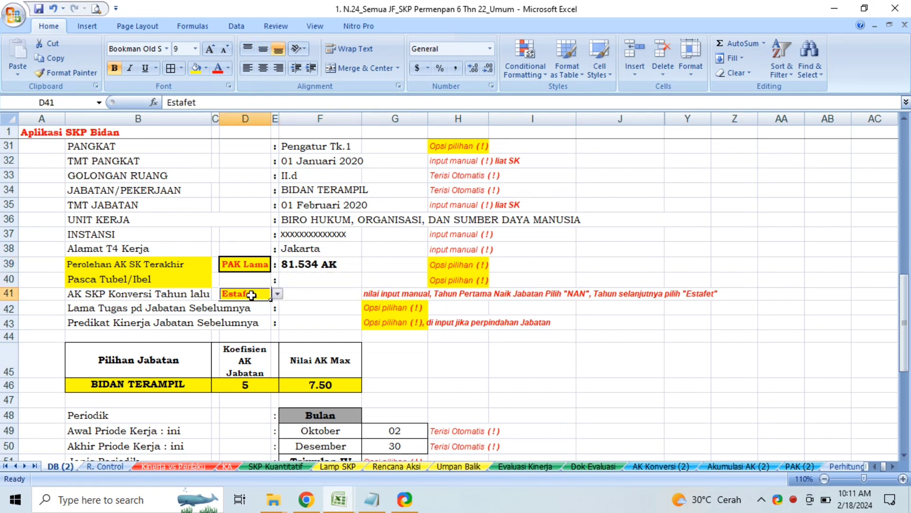
{"action": "left_click", "coordinate": [279, 295]}
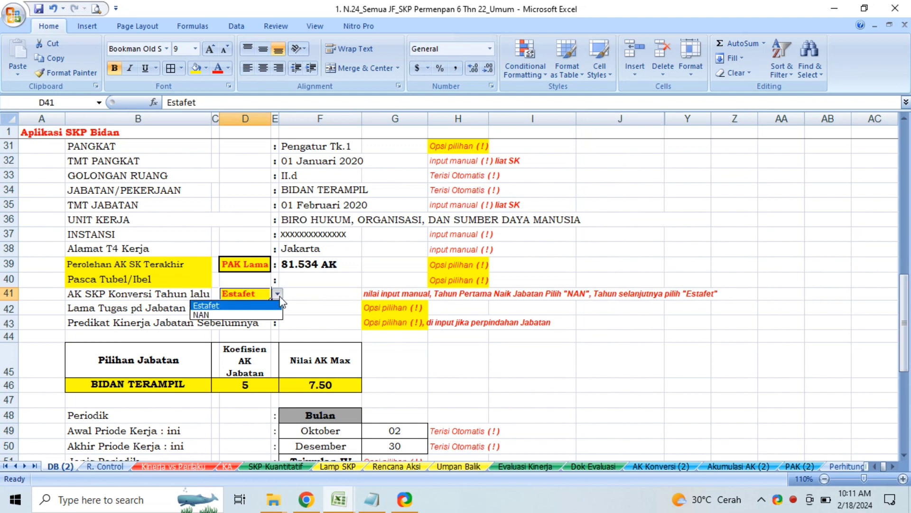
{"action": "left_click", "coordinate": [263, 315]}
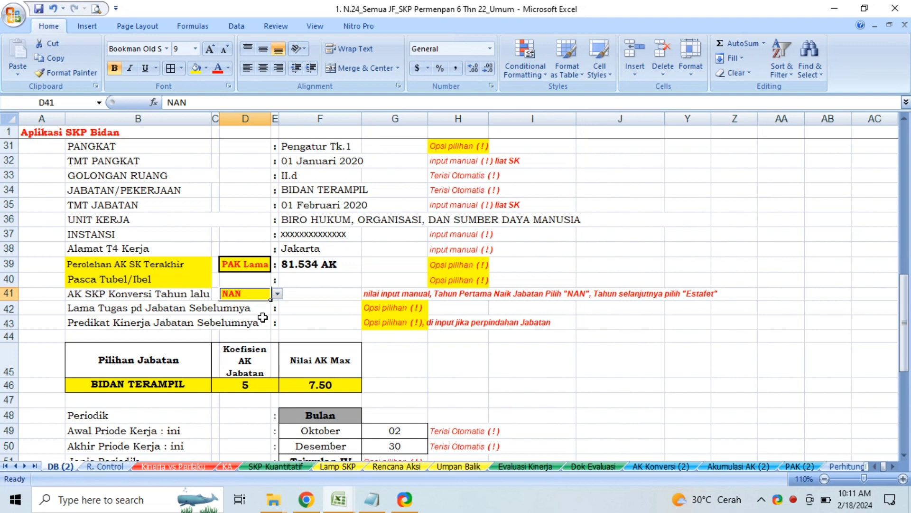
{"action": "key", "text": "Right"}
{"action": "key", "text": "Right"}
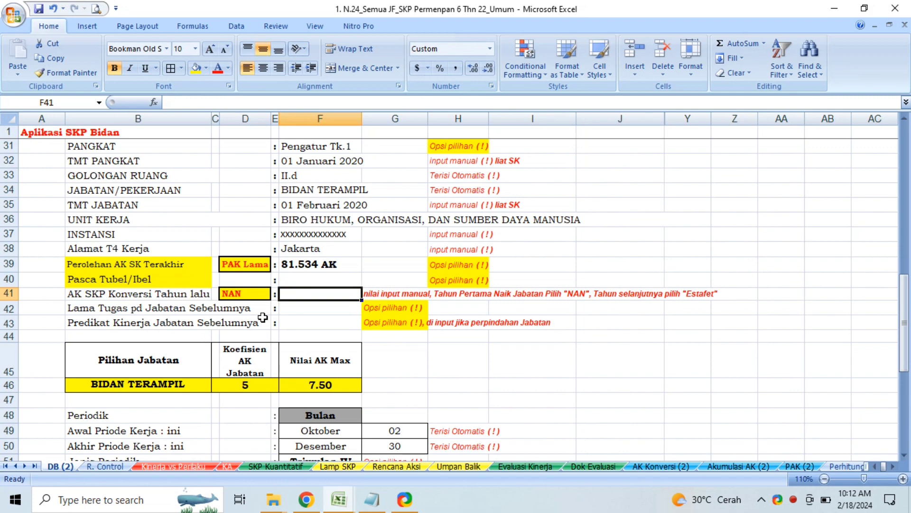
Set the Tahun Penilaian in D2 to 2023.
{"action": "left_click", "coordinate": [250, 131]}
{"action": "key", "text": "Down"}
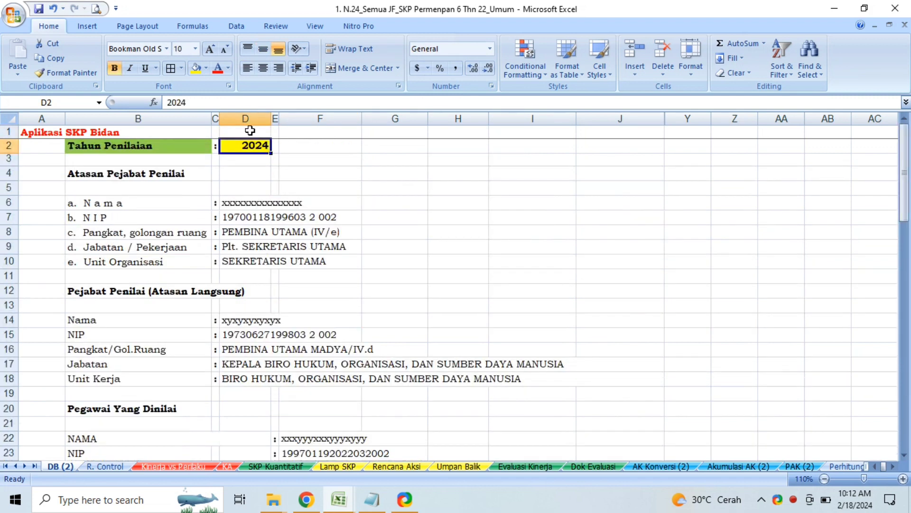
{"action": "type", "text": "2023"}
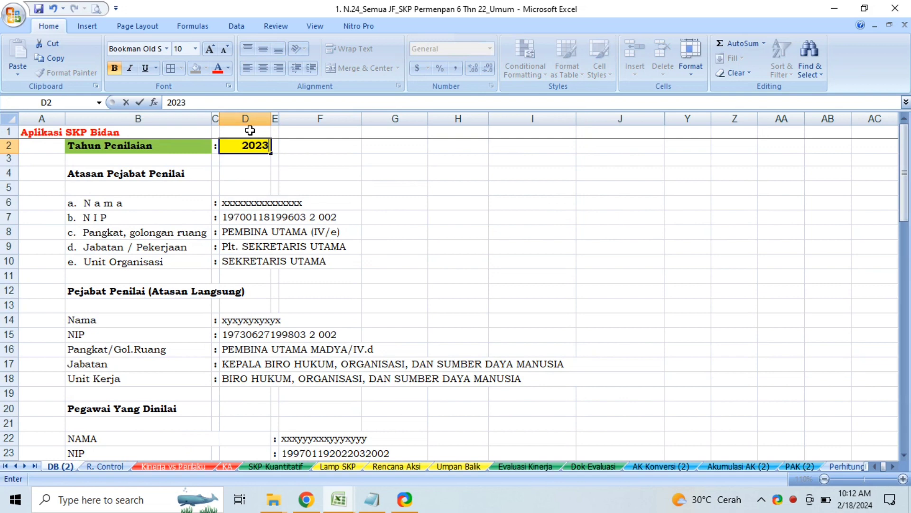
{"action": "key", "text": "Return"}
Return to row 41 and examine the AK SKP Konversi Tahun lalu label and its value cell.
{"action": "key", "text": "Down"}
{"action": "key", "text": "Down"}
{"action": "key", "text": "Down"}
{"action": "key", "text": "Down"}
{"action": "key", "text": "Down"}
{"action": "key", "text": "Down"}
{"action": "key", "text": "Down"}
{"action": "key", "text": "Down"}
{"action": "key", "text": "Down"}
{"action": "key", "text": "Down"}
{"action": "key", "text": "Down"}
{"action": "key", "text": "Down"}
{"action": "key", "text": "Down"}
{"action": "key", "text": "Down"}
{"action": "key", "text": "Down"}
{"action": "key", "text": "Down"}
{"action": "key", "text": "Down"}
{"action": "key", "text": "Down"}
{"action": "key", "text": "Down"}
{"action": "key", "text": "Down"}
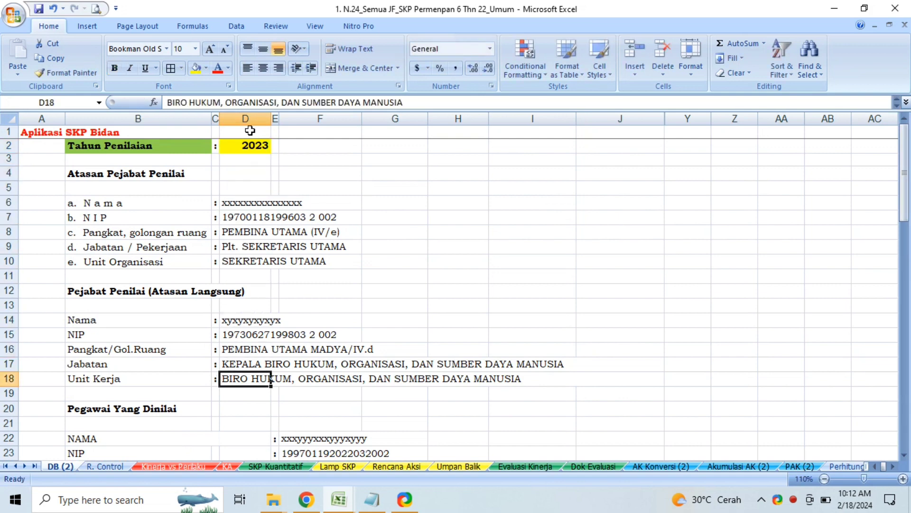
{"action": "key", "text": "Down"}
{"action": "key", "text": "Down"}
{"action": "key", "text": "Down"}
{"action": "key", "text": "Down"}
{"action": "key", "text": "Down"}
{"action": "key", "text": "Down"}
{"action": "key", "text": "Down"}
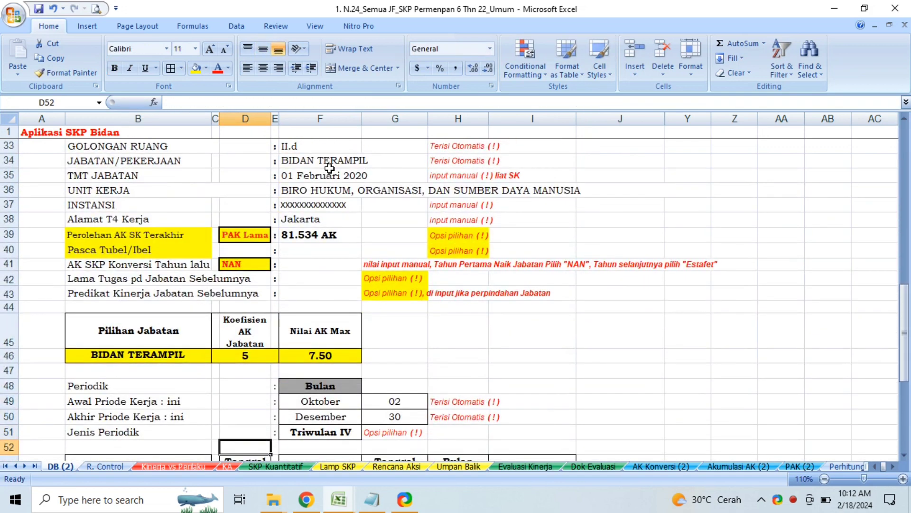
{"action": "left_click", "coordinate": [331, 270]}
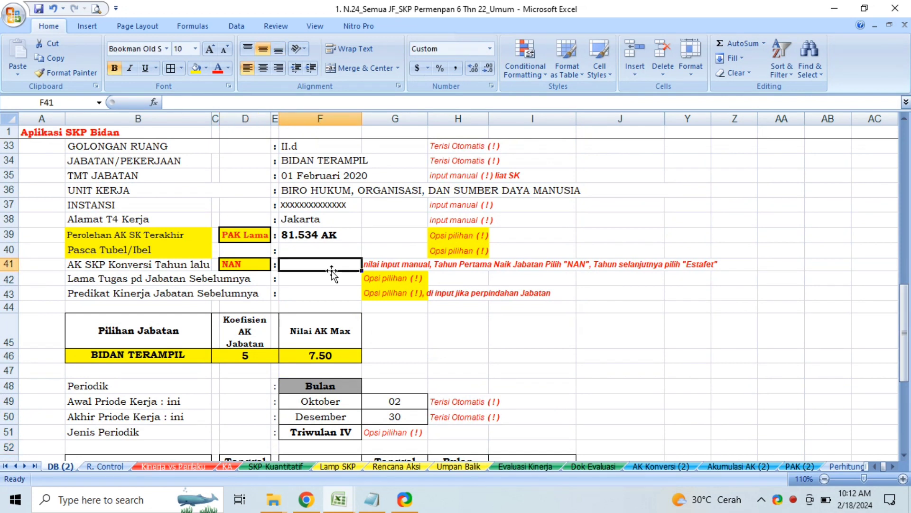
{"action": "left_click", "coordinate": [88, 271]}
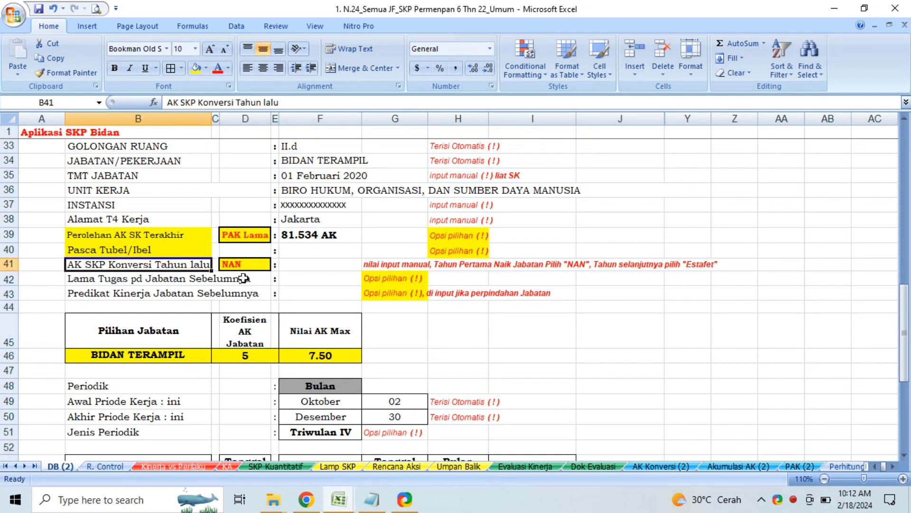
Recheck the Tahun Penilaian in D2 and go back down to the AK rows.
{"action": "left_click", "coordinate": [260, 119]}
{"action": "left_click", "coordinate": [258, 134]}
{"action": "key", "text": "Down"}
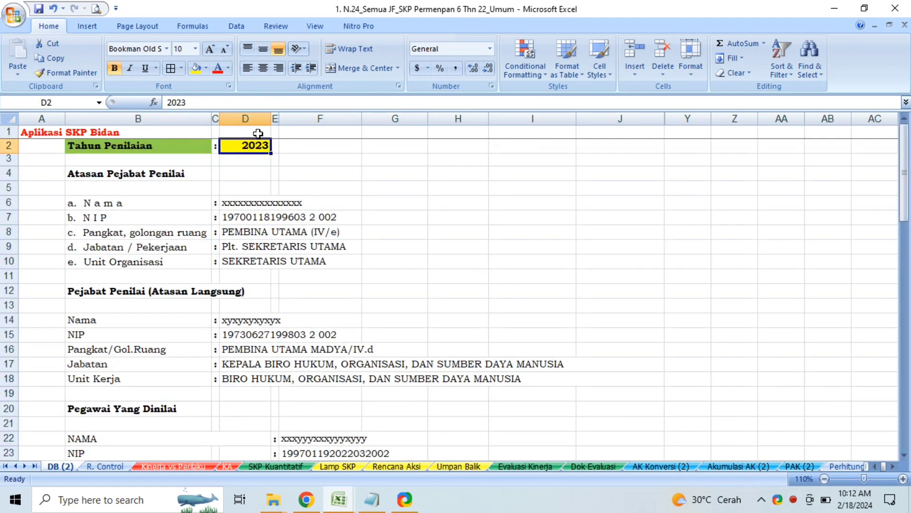
{"action": "key", "text": "Down"}
{"action": "key", "text": "Down"}
{"action": "key", "text": "Down"}
{"action": "key", "text": "Down"}
{"action": "key", "text": "Down"}
{"action": "key", "text": "Down"}
{"action": "key", "text": "Down"}
{"action": "key", "text": "Down"}
{"action": "key", "text": "Down"}
{"action": "key", "text": "Down"}
{"action": "key", "text": "Down"}
{"action": "key", "text": "Down"}
{"action": "key", "text": "Down"}
{"action": "key", "text": "Down"}
{"action": "key", "text": "Down"}
{"action": "key", "text": "Down"}
{"action": "key", "text": "Down"}
{"action": "key", "text": "Down"}
{"action": "key", "text": "Down"}
{"action": "key", "text": "Down"}
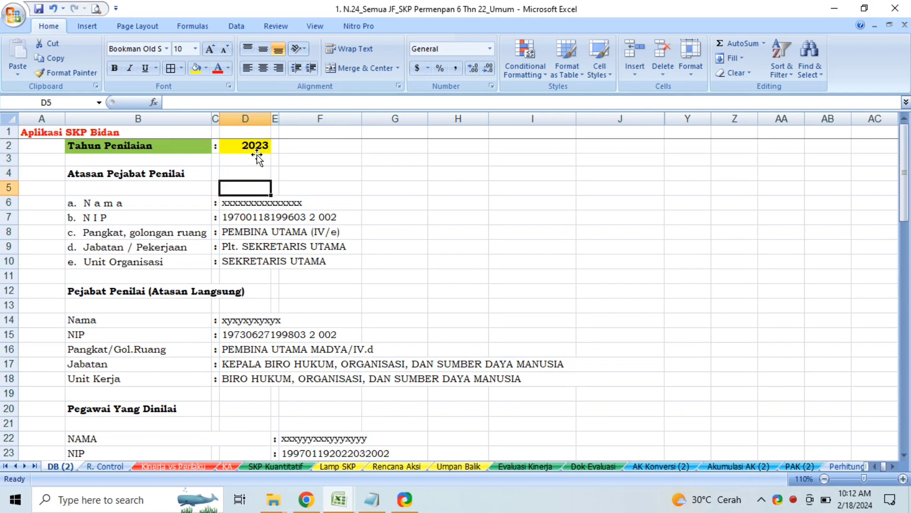
{"action": "key", "text": "Down"}
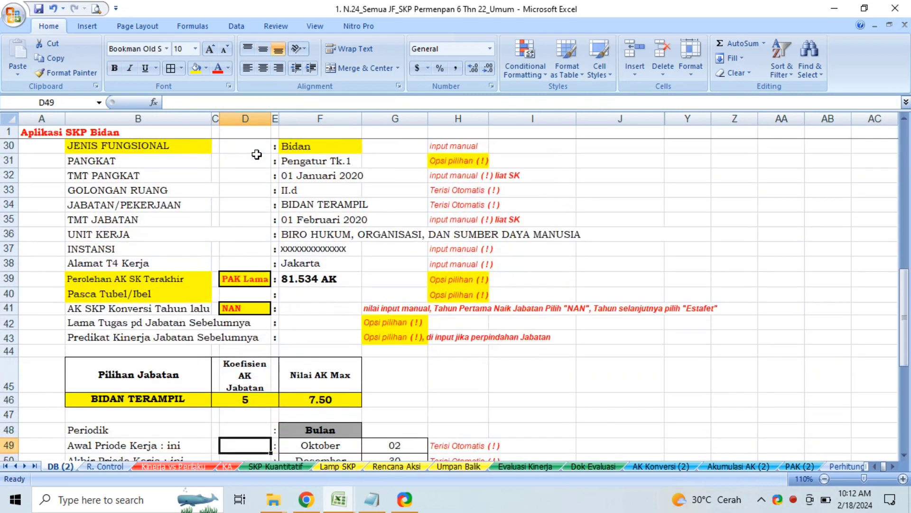
Compare the AK SKP Konversi Tahun lalu type and value cells in row 41 with the Perolehan AK SK Terakhir value in F39.
{"action": "left_click", "coordinate": [73, 313]}
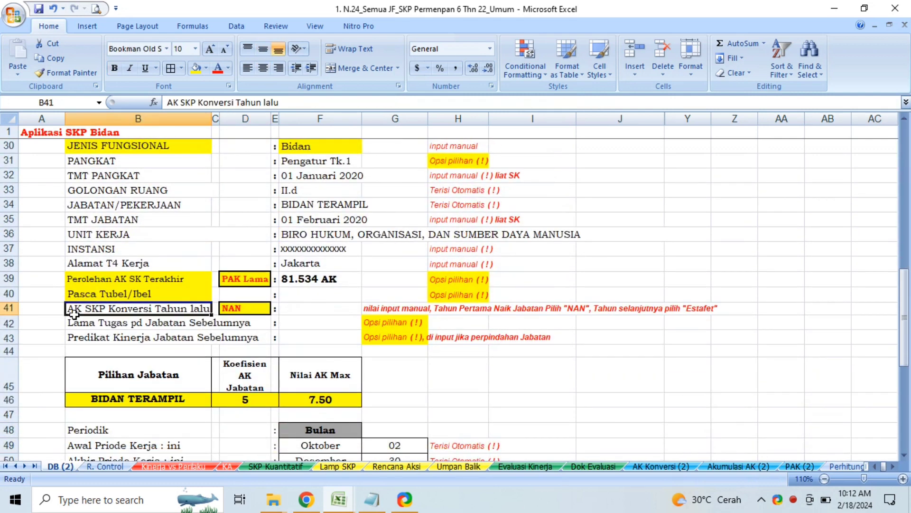
{"action": "left_click", "coordinate": [251, 309]}
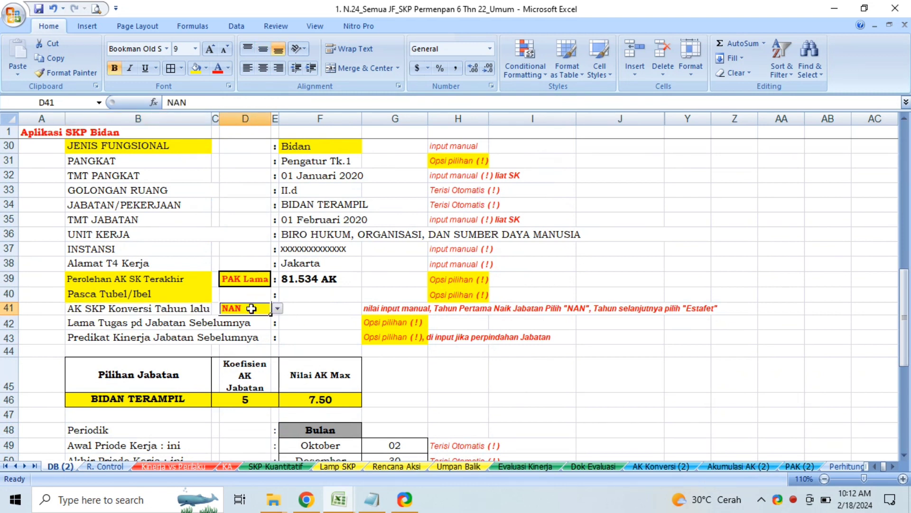
{"action": "left_click", "coordinate": [306, 308]}
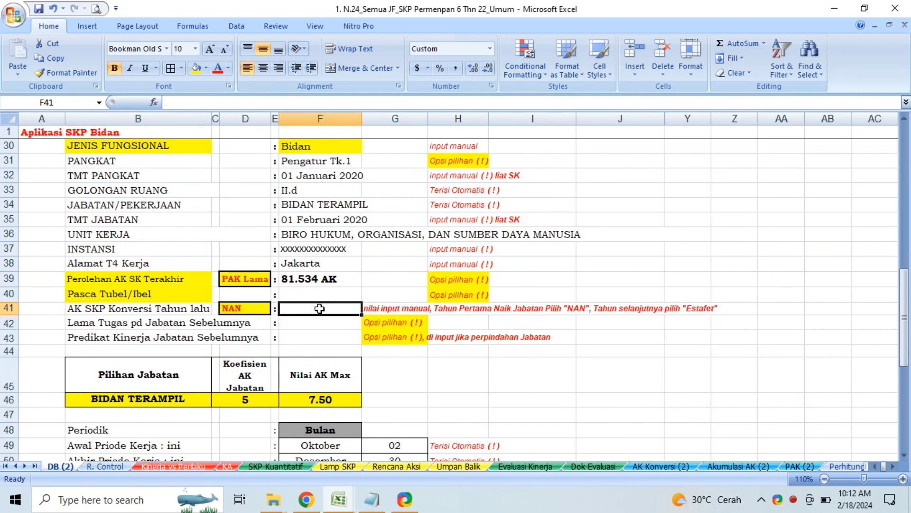
{"action": "left_click", "coordinate": [315, 279]}
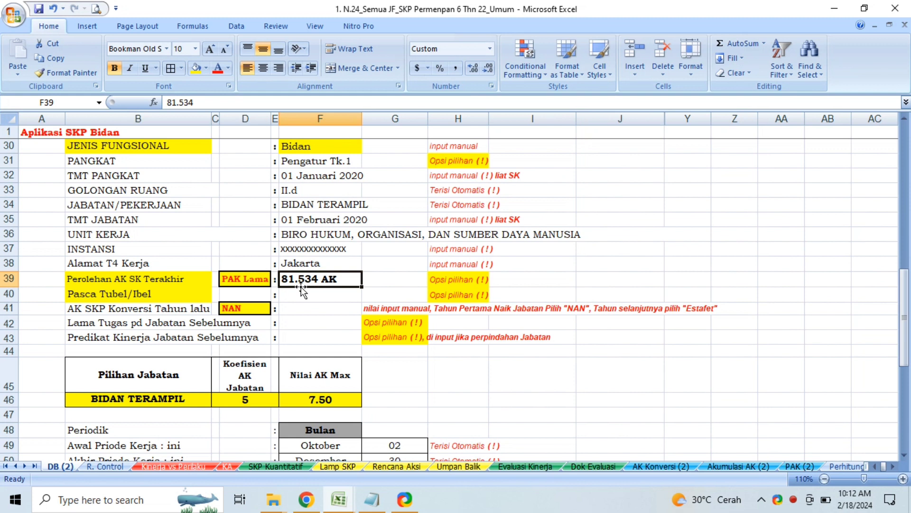
{"action": "left_click", "coordinate": [303, 313]}
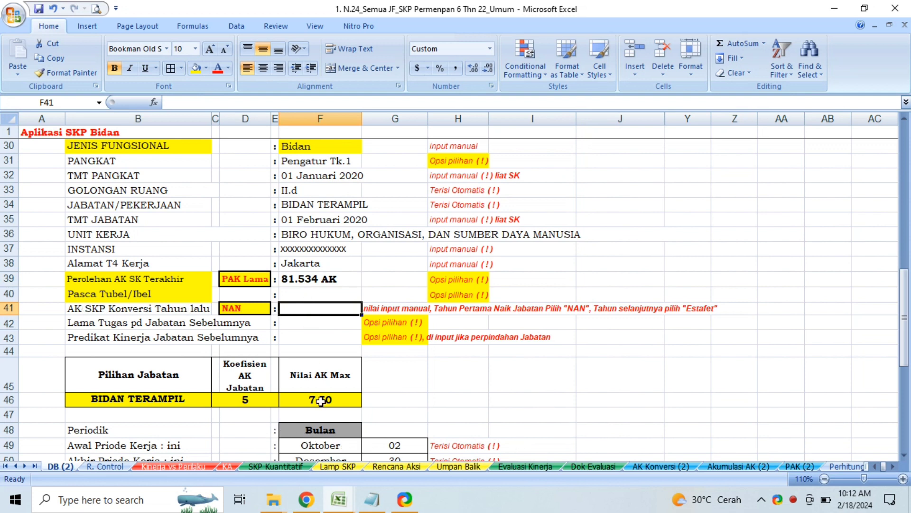
Examine the Koefisien AK Jabatan in D46 and the Nilai AK Max in F46 against the position in F34.
{"action": "key", "text": "Down"}
{"action": "key", "text": "Down"}
{"action": "key", "text": "Down"}
{"action": "key", "text": "Down"}
{"action": "key", "text": "Down"}
{"action": "key", "text": "Down"}
{"action": "key", "text": "Down"}
{"action": "key", "text": "Down"}
{"action": "key", "text": "Down"}
{"action": "key", "text": "Down"}
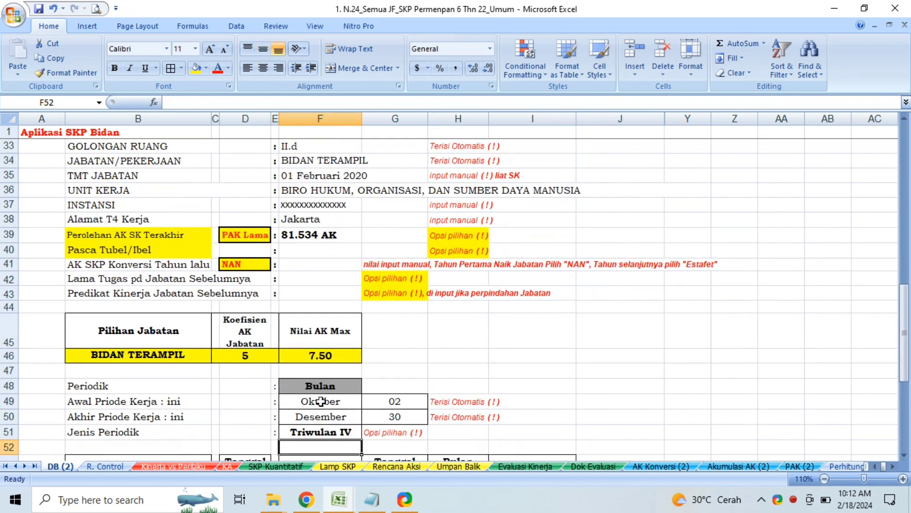
{"action": "left_click", "coordinate": [252, 359]}
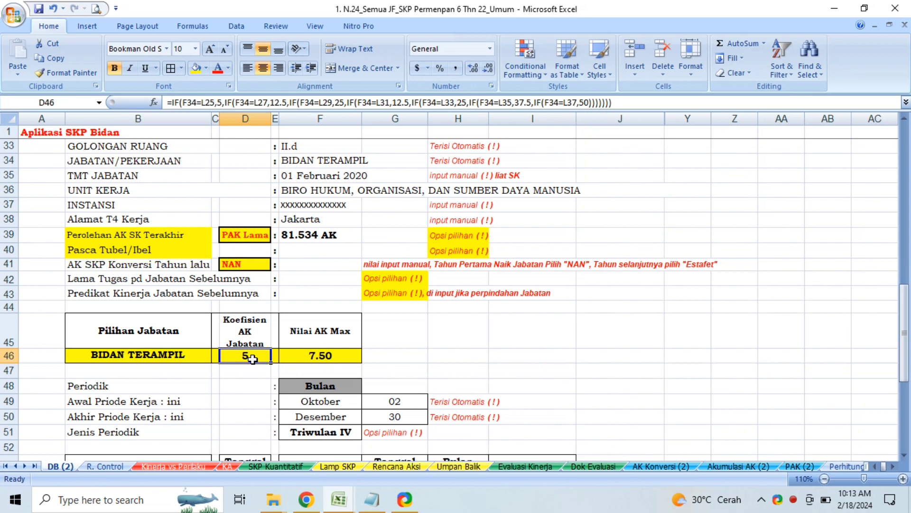
{"action": "left_click", "coordinate": [344, 359]}
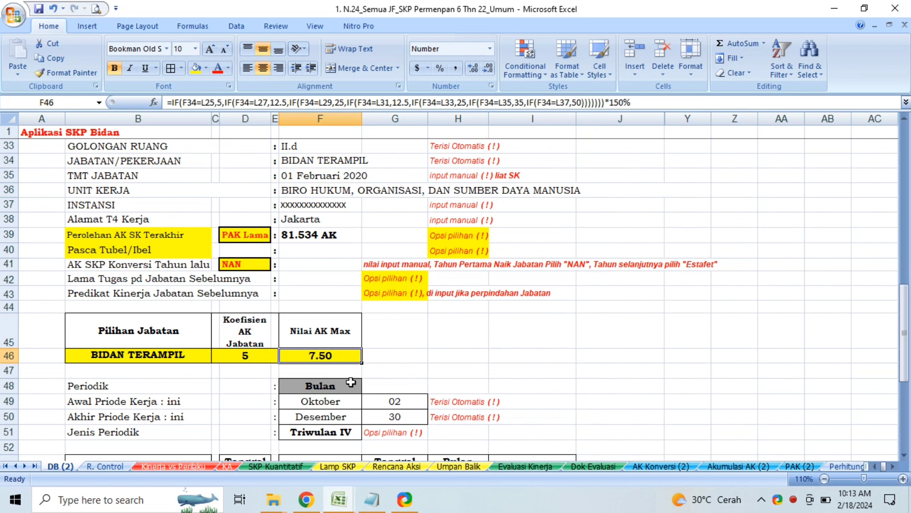
{"action": "left_click", "coordinate": [239, 352]}
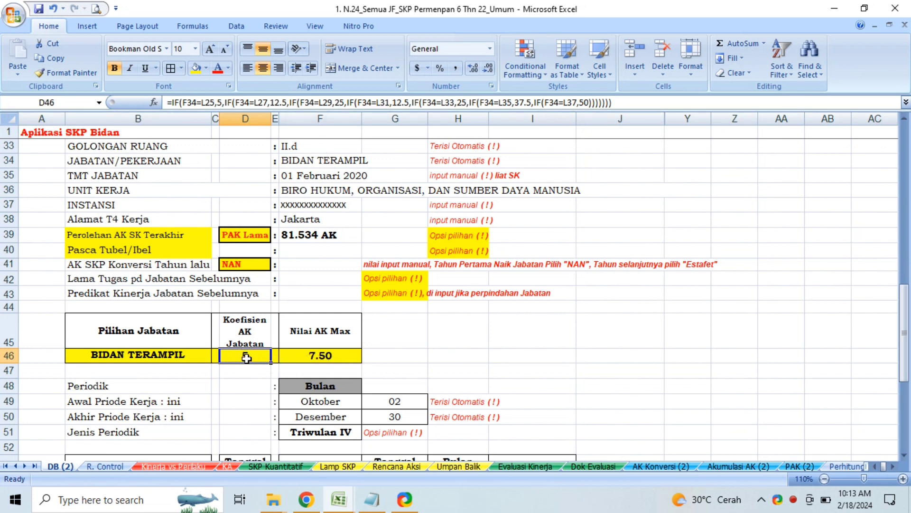
{"action": "left_click", "coordinate": [336, 164]}
{"action": "left_click", "coordinate": [242, 352]}
{"action": "left_click", "coordinate": [327, 359]}
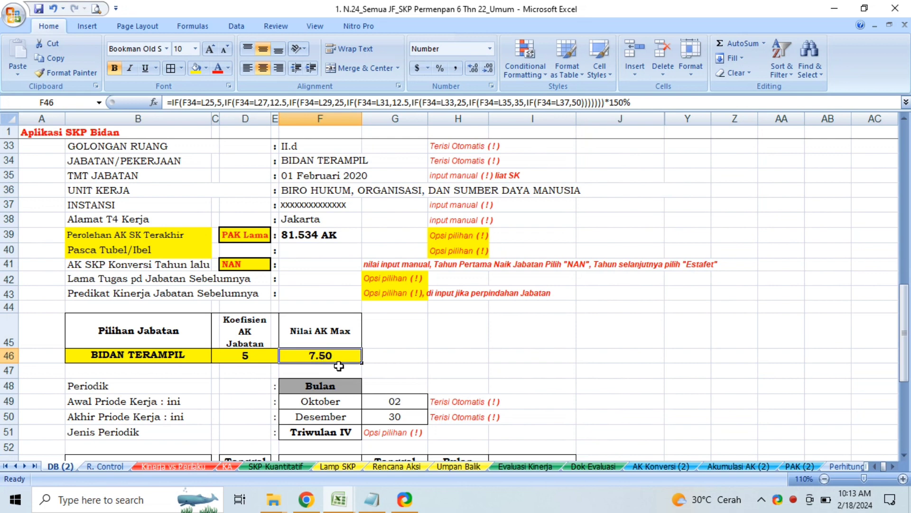
Set the Jenis Periodik in F51 to Triwulan I.
{"action": "key", "text": "Down"}
{"action": "key", "text": "Down"}
{"action": "key", "text": "Down"}
{"action": "key", "text": "Down"}
{"action": "key", "text": "Down"}
{"action": "key", "text": "Down"}
{"action": "key", "text": "Down"}
{"action": "key", "text": "Down"}
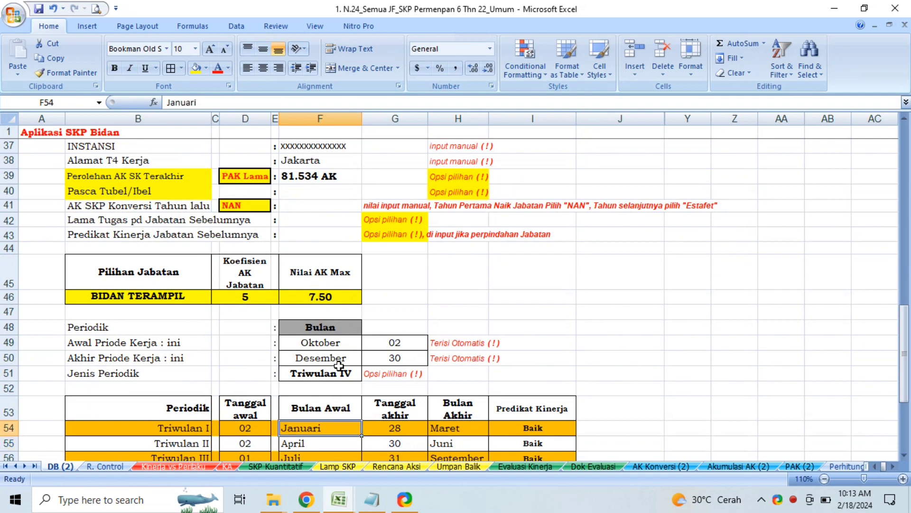
{"action": "key", "text": "Down"}
{"action": "key", "text": "Down"}
{"action": "key", "text": "Down"}
{"action": "key", "text": "Down"}
{"action": "key", "text": "Down"}
{"action": "key", "text": "Down"}
{"action": "key", "text": "Down"}
{"action": "key", "text": "Down"}
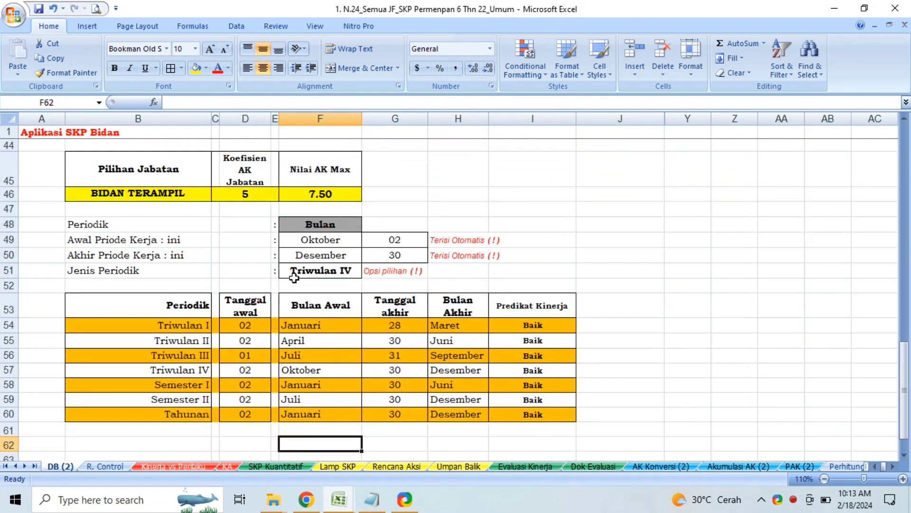
{"action": "left_click", "coordinate": [318, 272]}
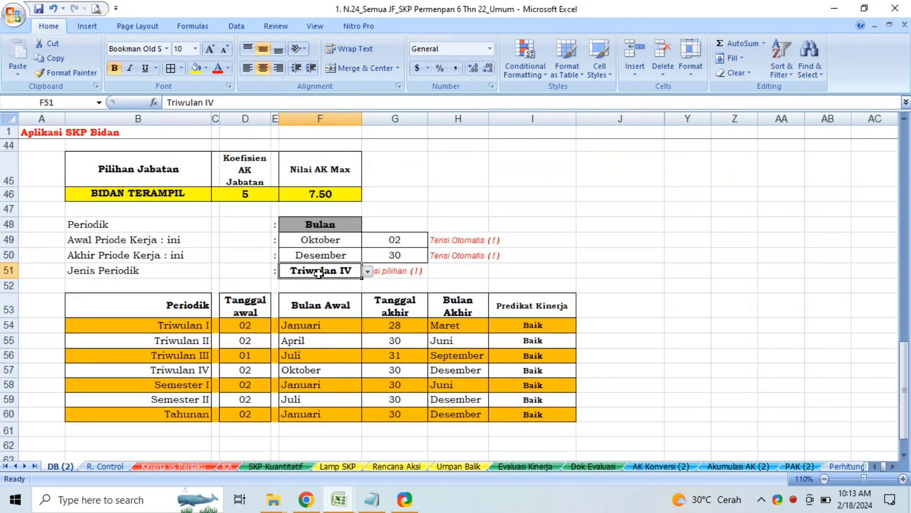
{"action": "left_click", "coordinate": [368, 271]}
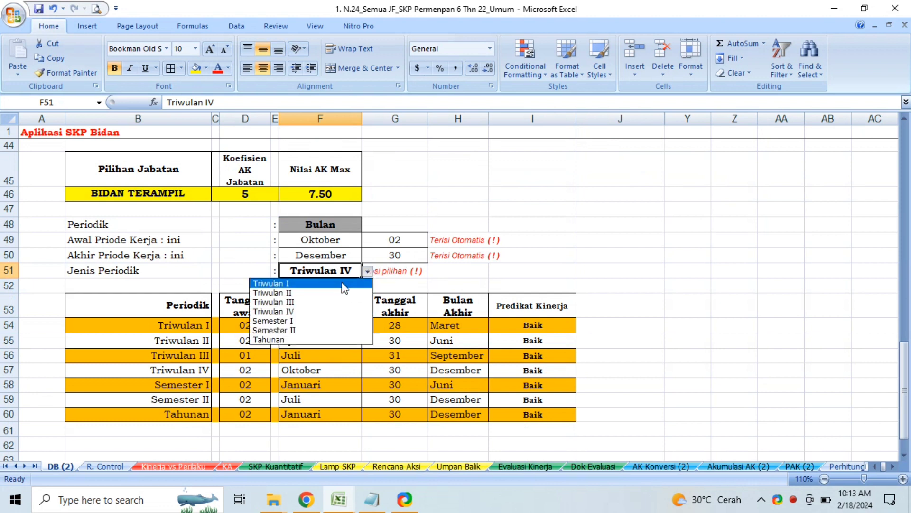
{"action": "left_click", "coordinate": [344, 287]}
{"action": "left_click", "coordinate": [374, 272]}
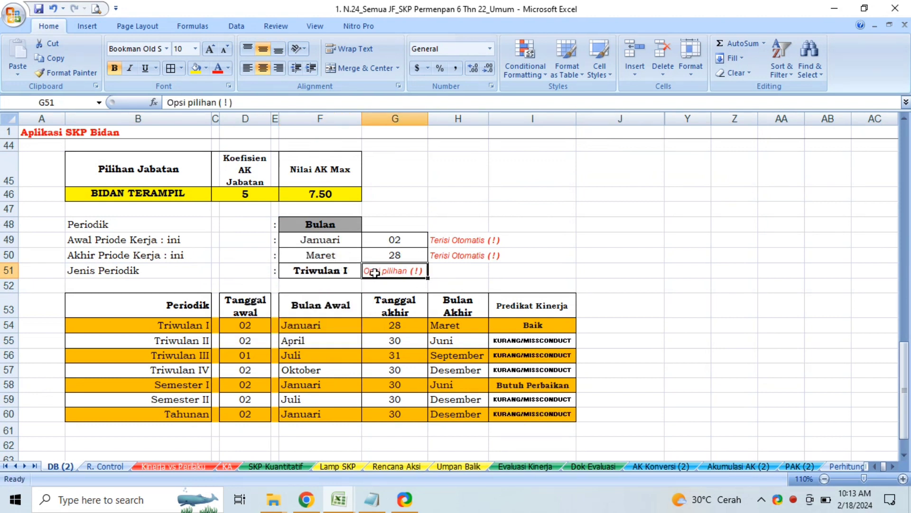
Set the Jenis Periodik in F51 to Tahunan.
{"action": "left_click", "coordinate": [357, 271]}
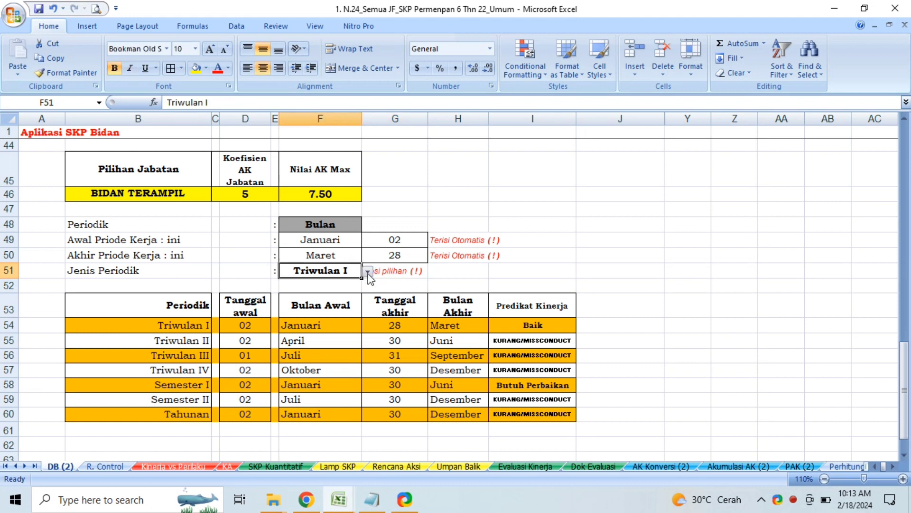
{"action": "left_click", "coordinate": [368, 273]}
{"action": "left_click", "coordinate": [318, 338]}
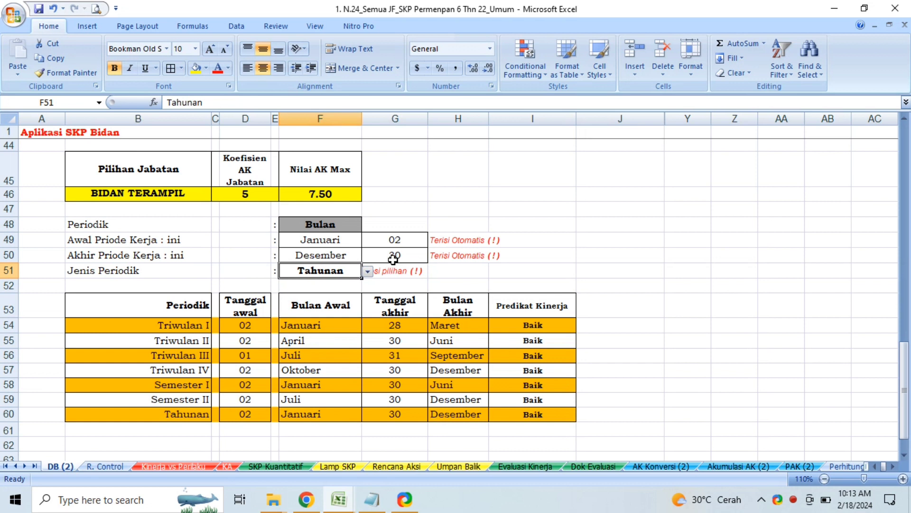
Check the automatically filled start and end dates of the work period in rows 49 and 50 against the Tahunan row of the Periodik table.
{"action": "left_click", "coordinate": [397, 241]}
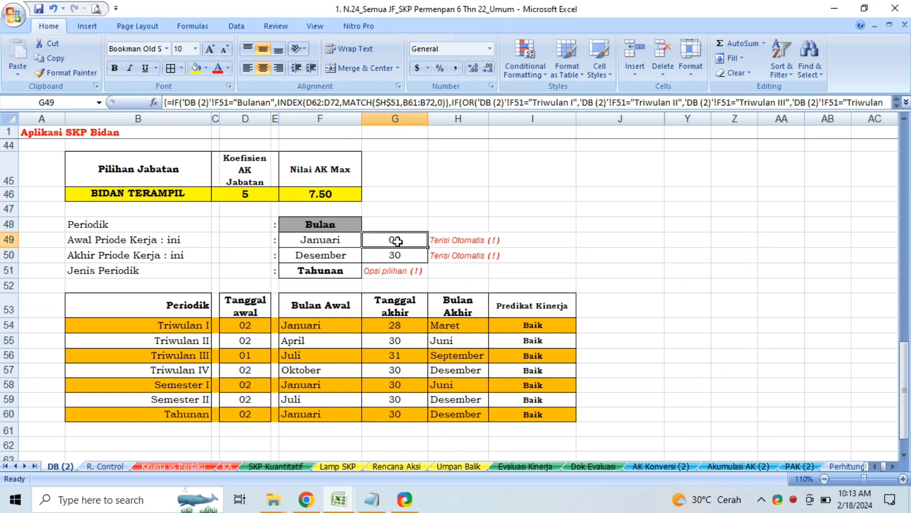
{"action": "left_click", "coordinate": [332, 243]}
{"action": "left_click", "coordinate": [334, 251]}
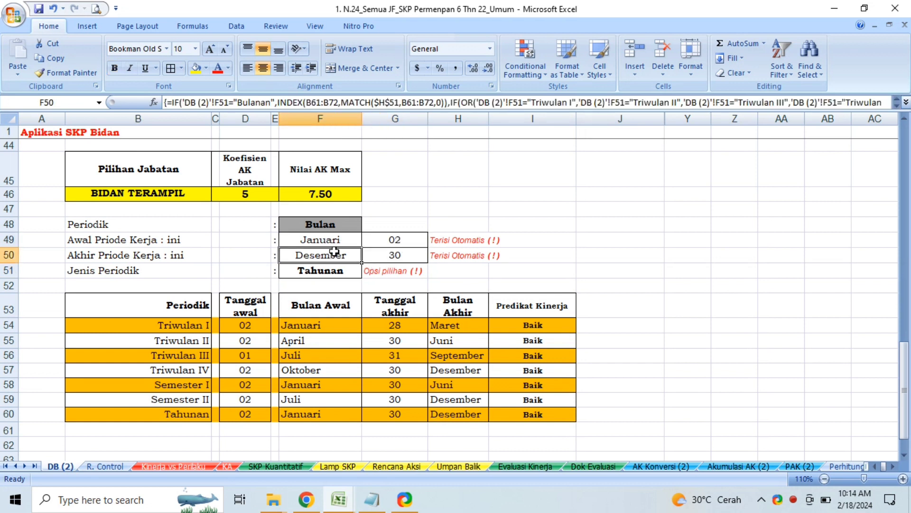
{"action": "left_click", "coordinate": [401, 253]}
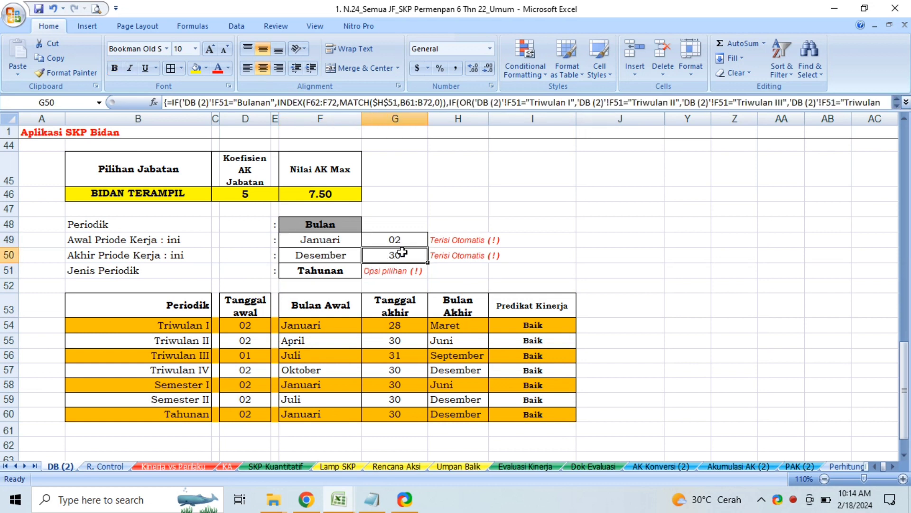
{"action": "left_click", "coordinate": [191, 418]}
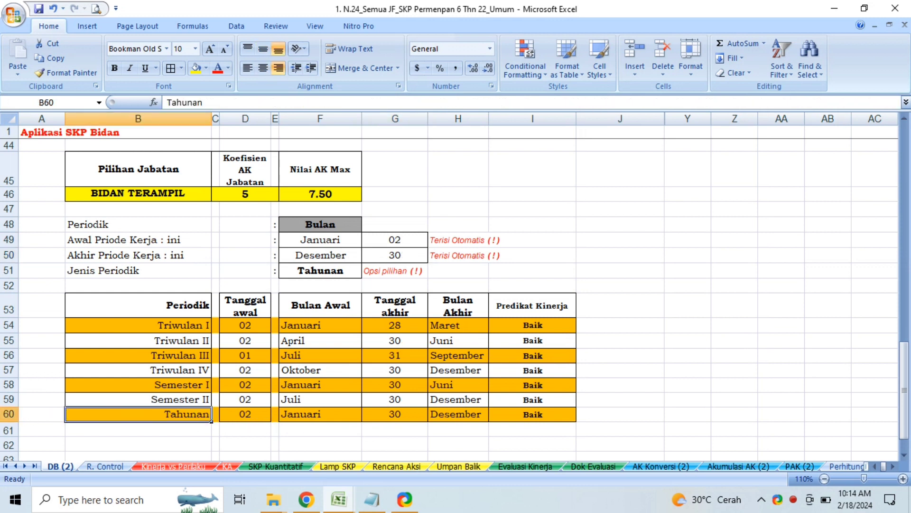
Set the Tanggal awal of the Tahunan row in D60 to 03 and check the start date in G49.
{"action": "left_click", "coordinate": [8, 414]}
{"action": "left_click", "coordinate": [255, 416]}
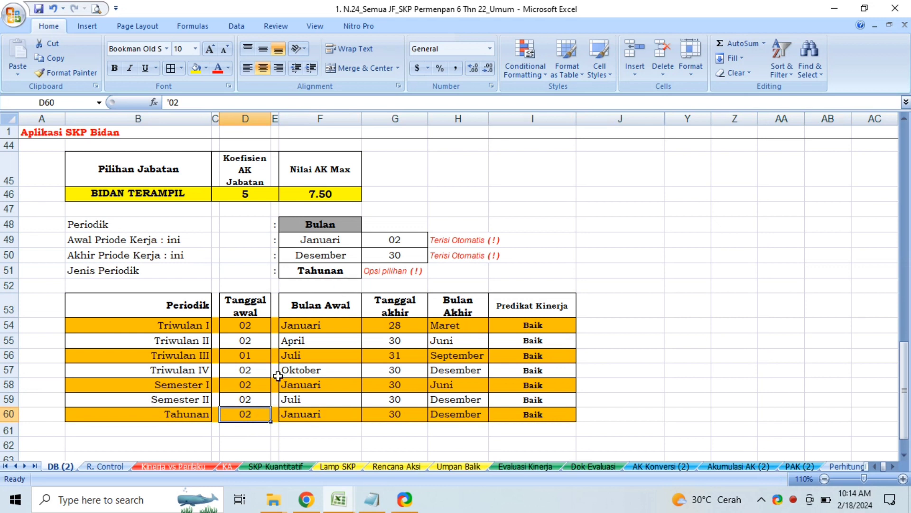
{"action": "double_click", "coordinate": [251, 415]}
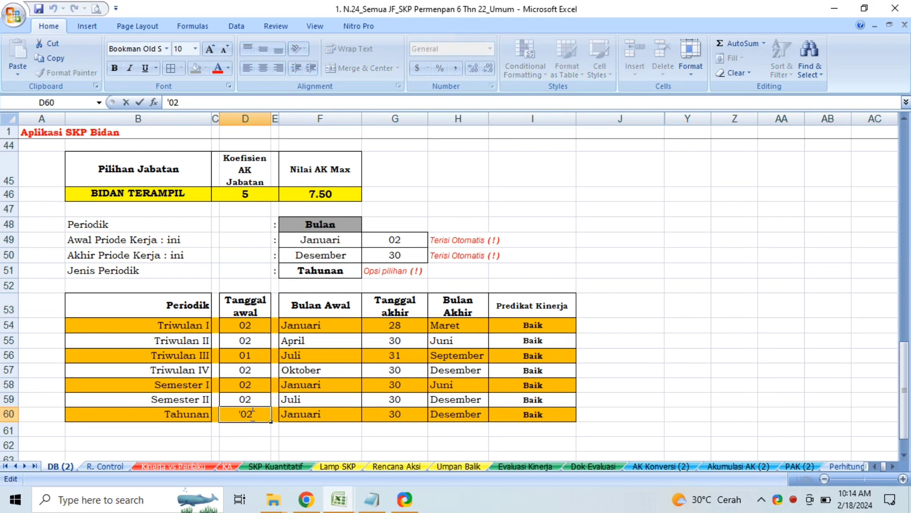
{"action": "key", "text": "BackSpace"}
{"action": "type", "text": "3"}
{"action": "key", "text": "Return"}
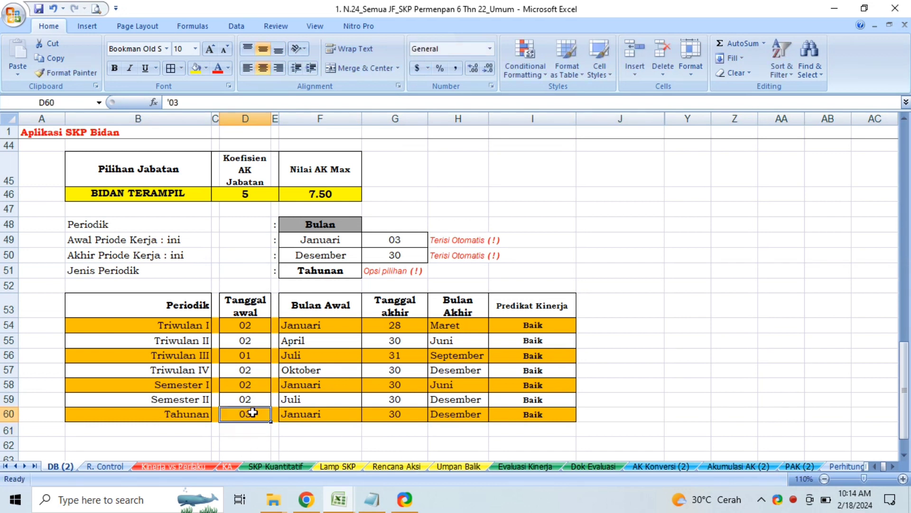
{"action": "left_click", "coordinate": [413, 242]}
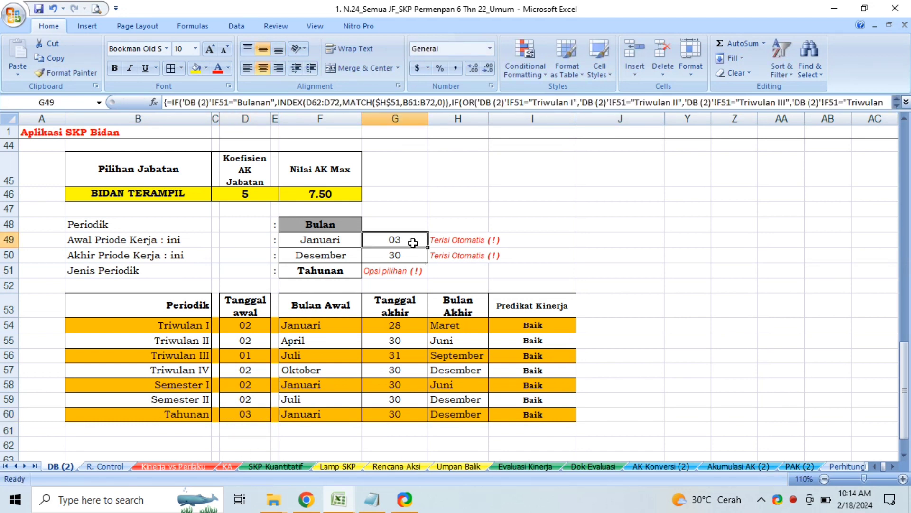
Set the Tanggal akhir of the Tahunan row in G60 to 31 and check the end date in G50.
{"action": "left_click", "coordinate": [449, 414]}
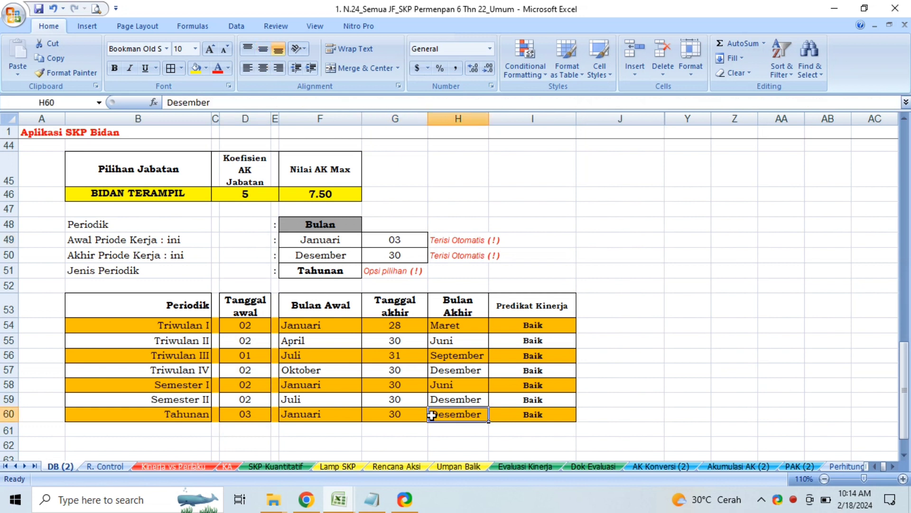
{"action": "left_click", "coordinate": [396, 413]}
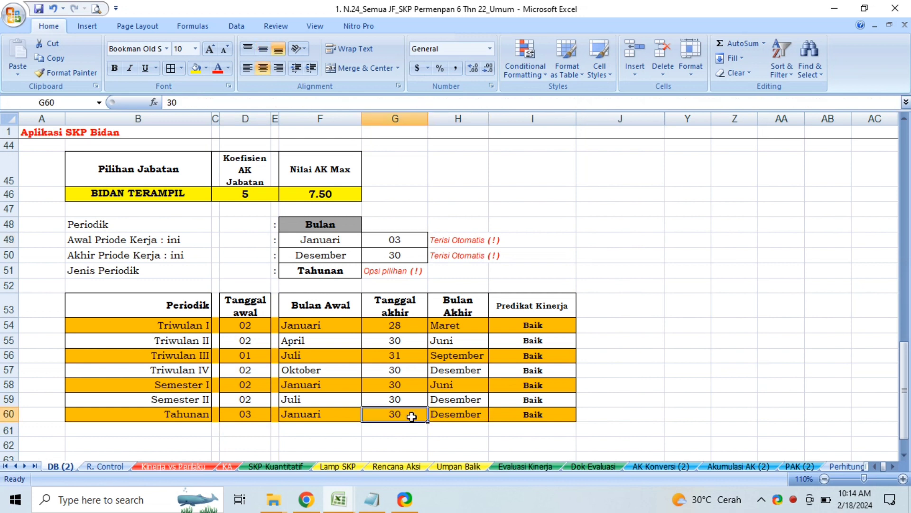
{"action": "type", "text": "3"}
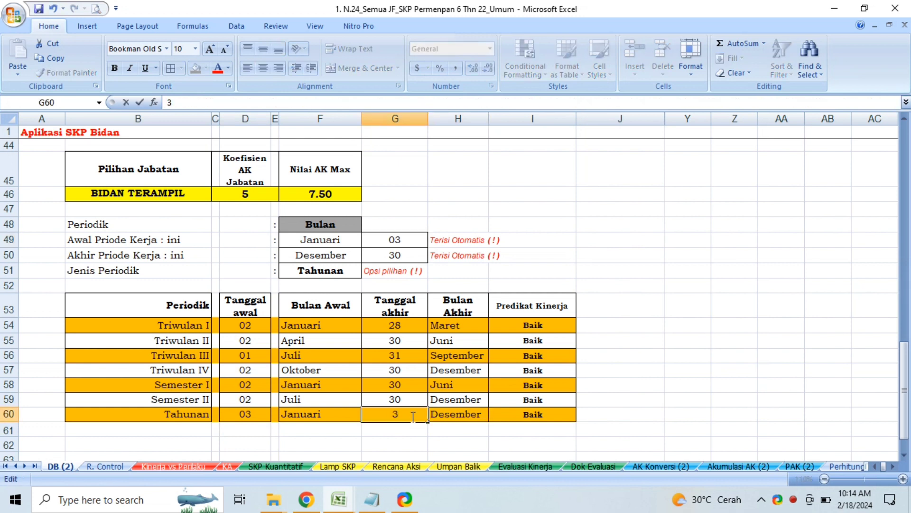
{"action": "type", "text": "1"}
{"action": "key", "text": "Return"}
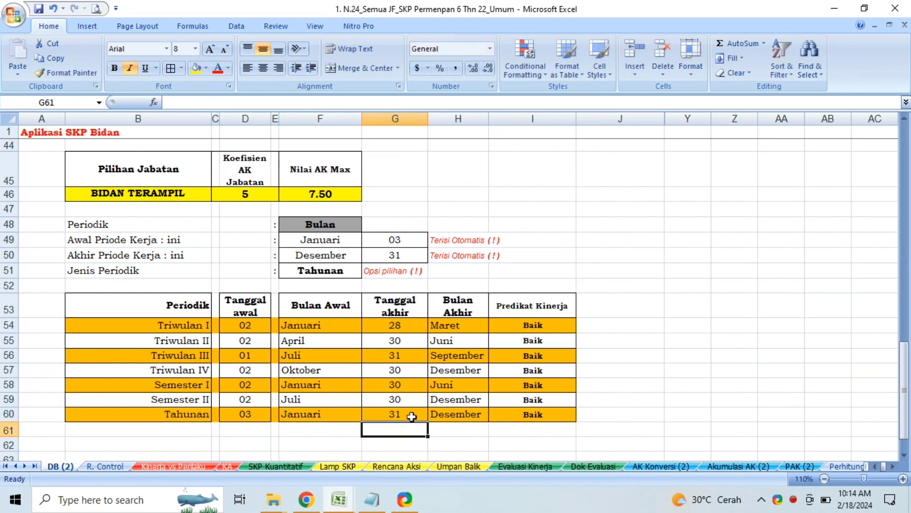
{"action": "left_click", "coordinate": [404, 257]}
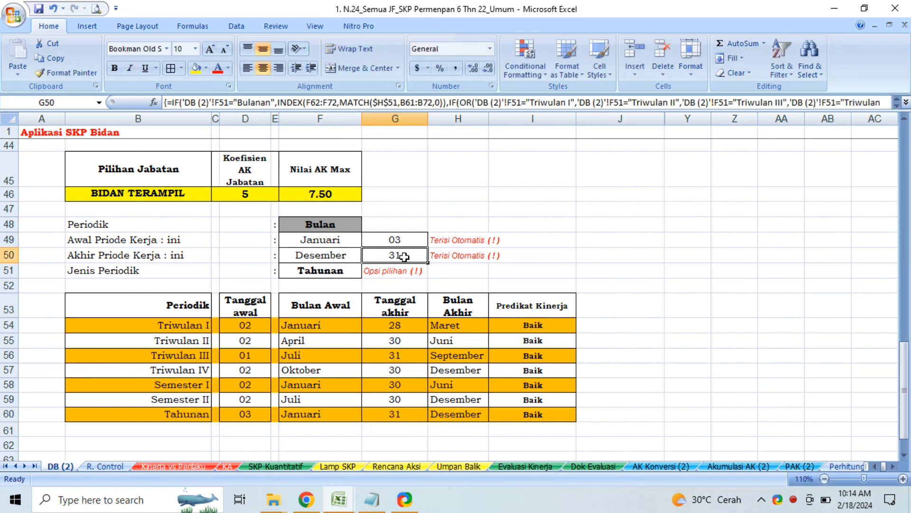
Review the Jenis Periodik options in F51 and reselect Tahunan.
{"action": "left_click", "coordinate": [334, 271]}
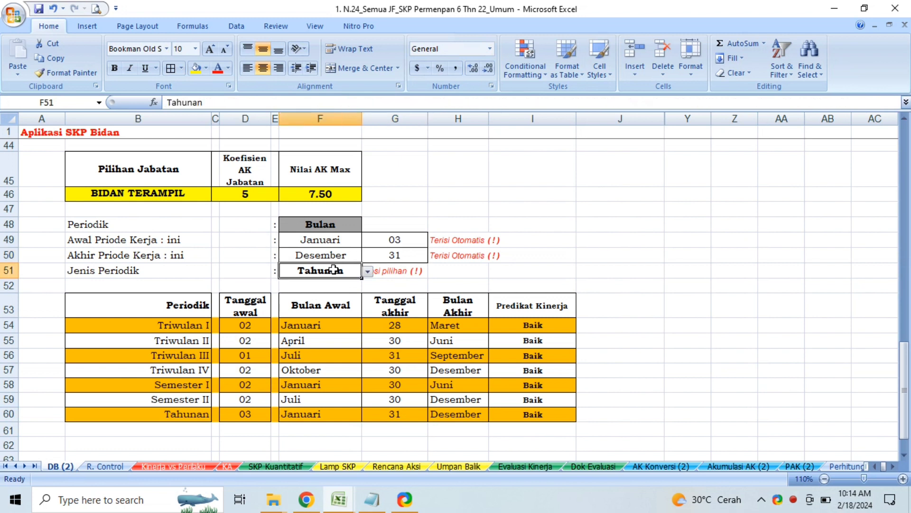
{"action": "left_click", "coordinate": [368, 272]}
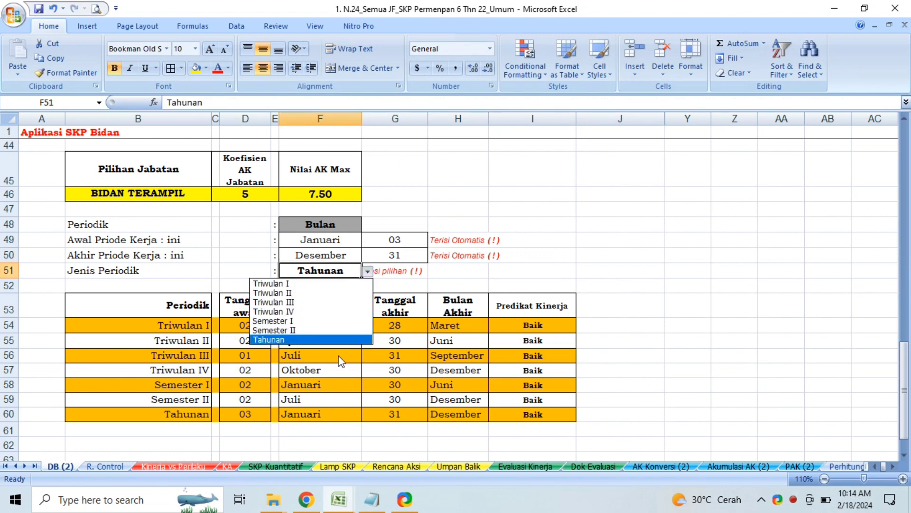
{"action": "left_click", "coordinate": [319, 340]}
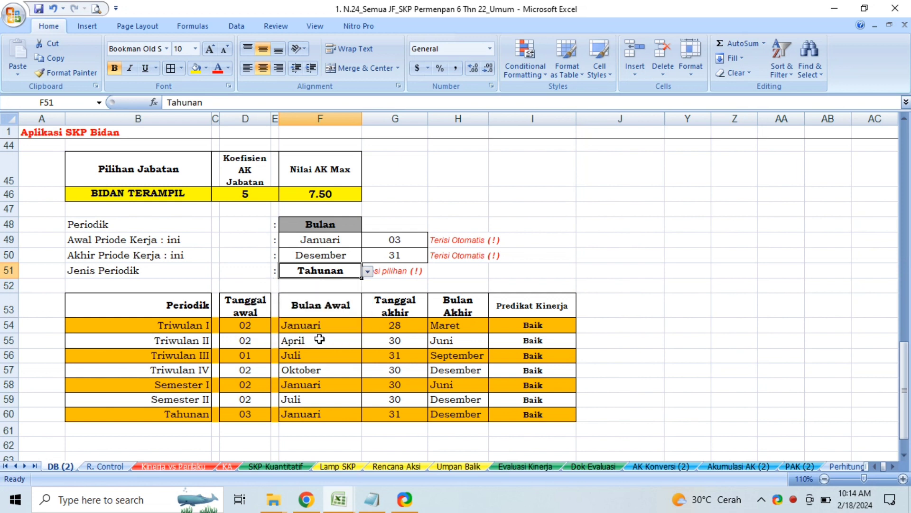
On the R. Control sheet, set the Filter column to show all values, including 0 and blanks.
{"action": "left_click", "coordinate": [109, 466]}
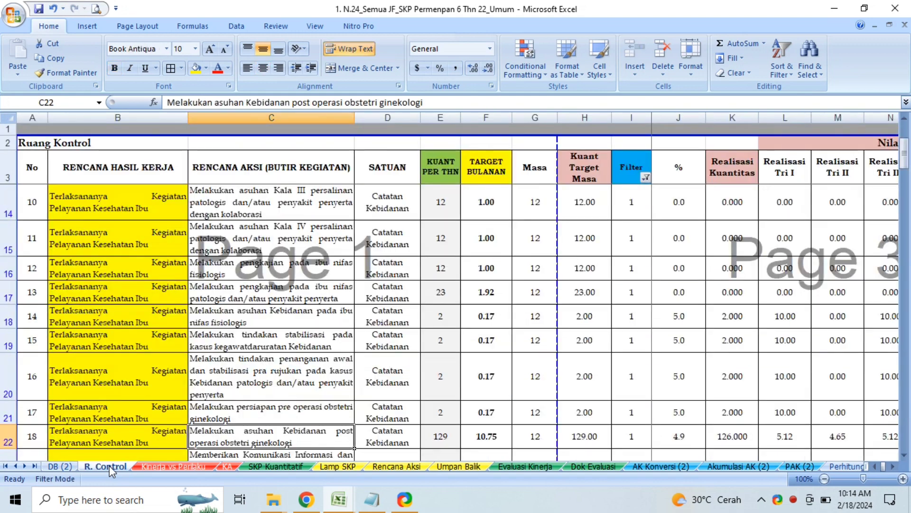
{"action": "left_click", "coordinate": [133, 178]}
{"action": "key", "text": "Down"}
{"action": "key", "text": "Down"}
{"action": "key", "text": "Down"}
{"action": "key", "text": "Down"}
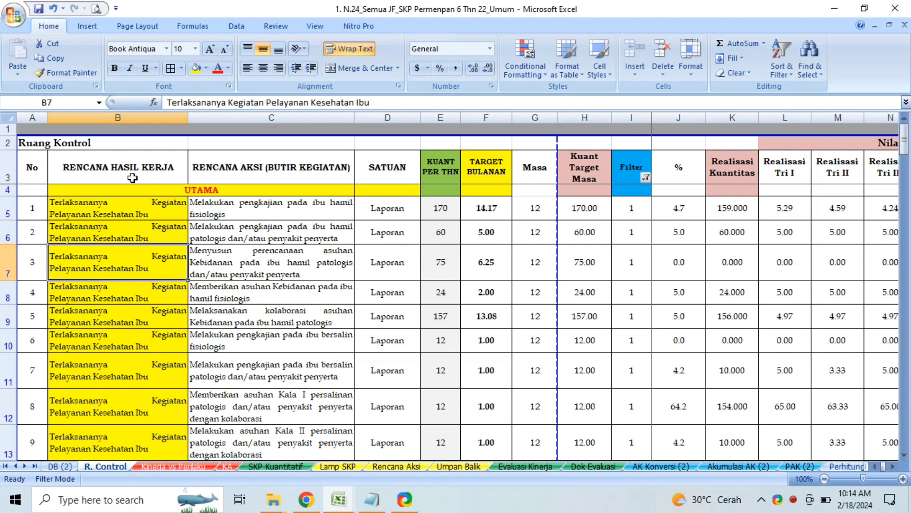
{"action": "left_click", "coordinate": [645, 180]}
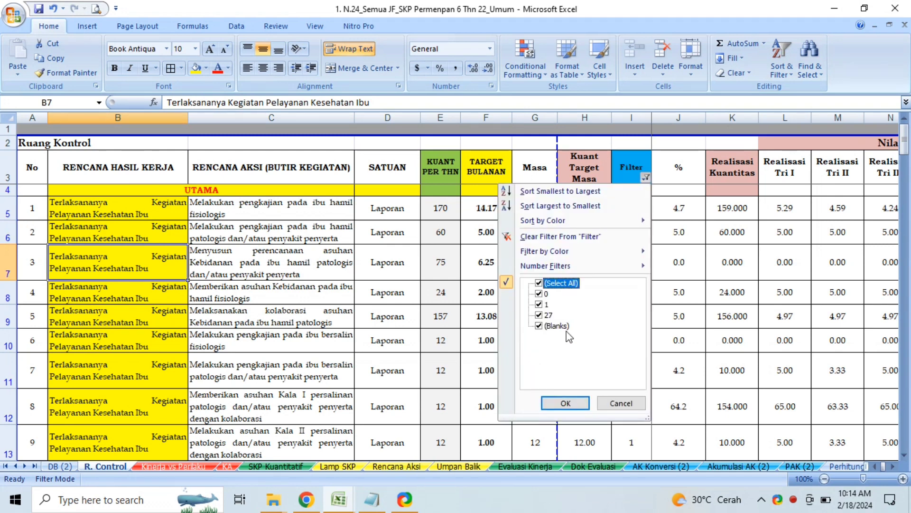
{"action": "left_click", "coordinate": [572, 402]}
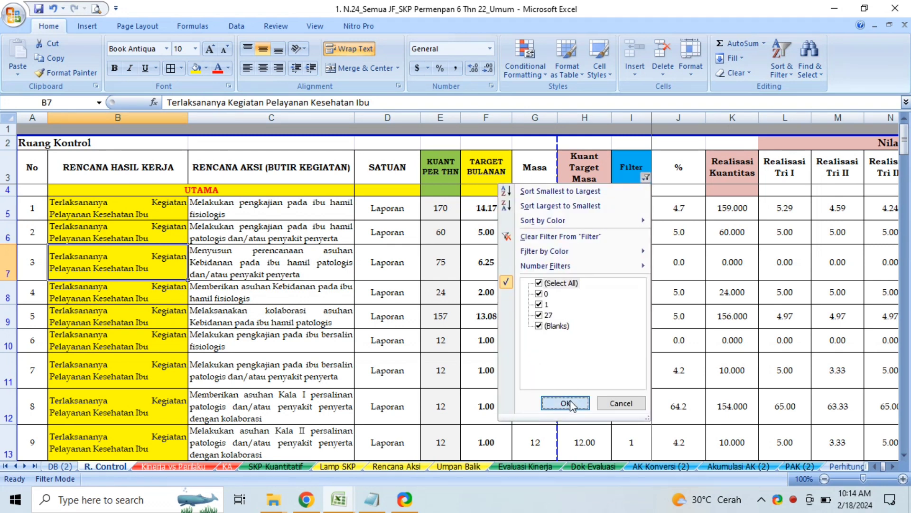
Examine the filled activity rows of the UTAMA section, from the first entries down to the empty rows.
{"action": "left_click", "coordinate": [374, 283]}
{"action": "key", "text": "Down"}
{"action": "key", "text": "Down"}
{"action": "key", "text": "Down"}
{"action": "key", "text": "Down"}
{"action": "key", "text": "Down"}
{"action": "key", "text": "Down"}
{"action": "key", "text": "Down"}
{"action": "key", "text": "Down"}
{"action": "key", "text": "Down"}
{"action": "key", "text": "Down"}
{"action": "key", "text": "Down"}
{"action": "key", "text": "Down"}
{"action": "key", "text": "Down"}
{"action": "key", "text": "Down"}
{"action": "key", "text": "Down"}
{"action": "key", "text": "Down"}
{"action": "key", "text": "Down"}
{"action": "key", "text": "Down"}
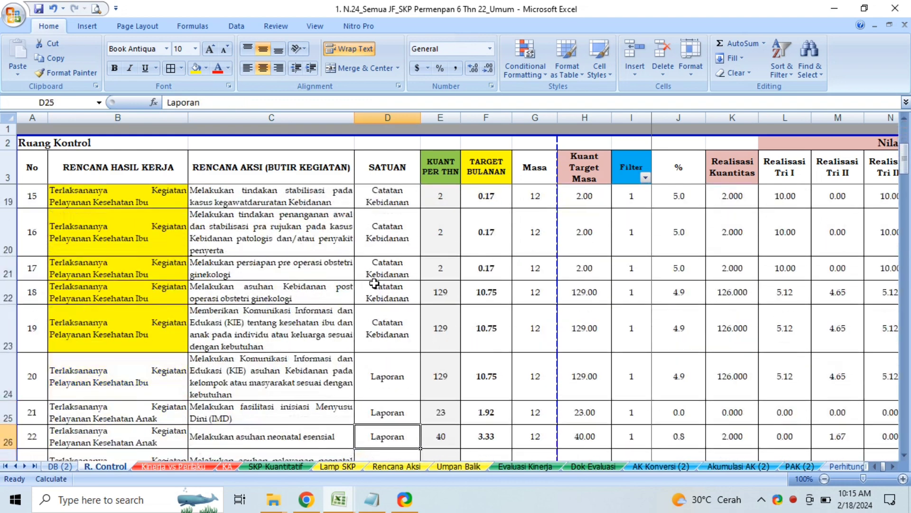
{"action": "key", "text": "Down"}
{"action": "key", "text": "Down"}
{"action": "key", "text": "Down"}
{"action": "key", "text": "Down"}
{"action": "key", "text": "Down"}
{"action": "key", "text": "Down"}
{"action": "key", "text": "Down"}
{"action": "key", "text": "Down"}
{"action": "key", "text": "Down"}
{"action": "key", "text": "Down"}
{"action": "key", "text": "Down"}
{"action": "key", "text": "Down"}
{"action": "key", "text": "Down"}
{"action": "key", "text": "Down"}
{"action": "key", "text": "Down"}
{"action": "key", "text": "Down"}
{"action": "key", "text": "Down"}
{"action": "key", "text": "Down"}
{"action": "key", "text": "Down"}
{"action": "key", "text": "Down"}
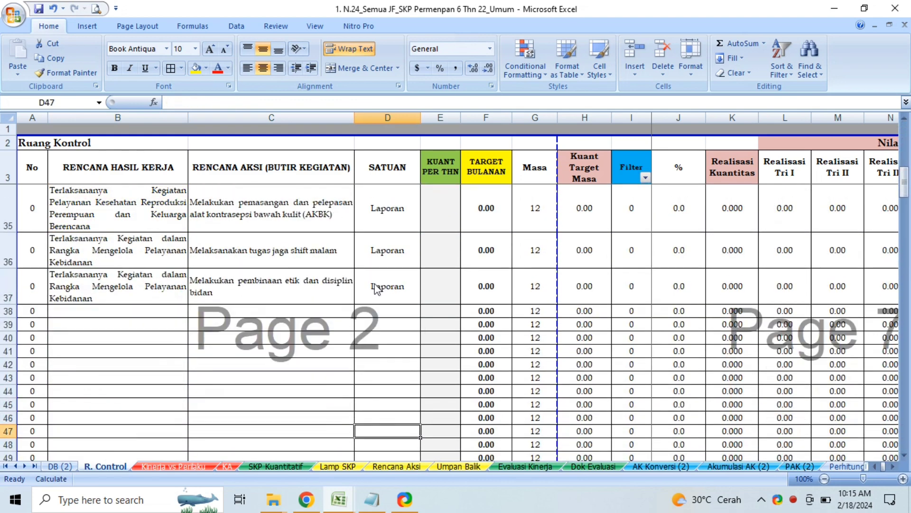
Look through the empty UTAMA rows from row 38 down past the TAMBAHAN heading in row 143.
{"action": "left_click", "coordinate": [318, 314]}
{"action": "key", "text": "Down"}
{"action": "key", "text": "Down"}
{"action": "key", "text": "Down"}
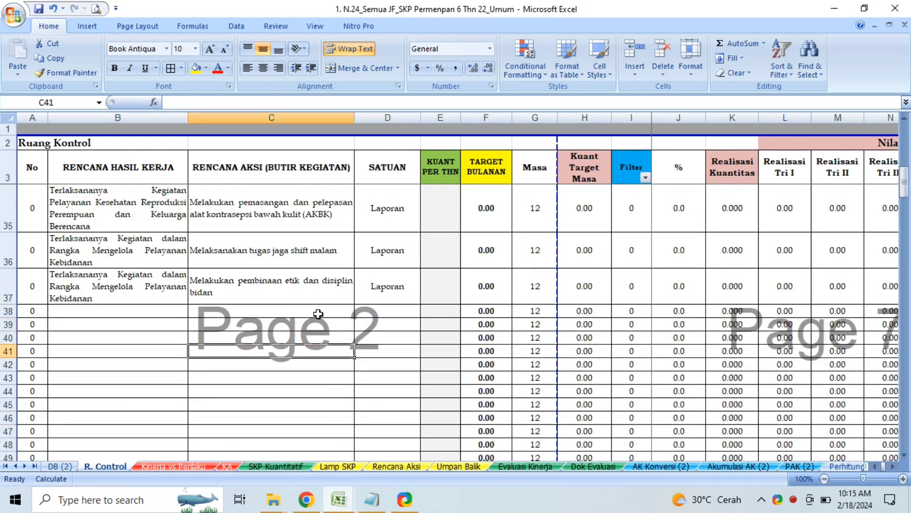
{"action": "key", "text": "Down"}
{"action": "key", "text": "Down"}
{"action": "key", "text": "Down"}
{"action": "key", "text": "Down"}
{"action": "key", "text": "Down"}
{"action": "key", "text": "Down"}
{"action": "key", "text": "Down"}
{"action": "key", "text": "Down"}
{"action": "key", "text": "Down"}
{"action": "key", "text": "Down"}
{"action": "key", "text": "Down"}
{"action": "key", "text": "Down"}
{"action": "key", "text": "Down"}
{"action": "key", "text": "Down"}
{"action": "key", "text": "Down"}
{"action": "key", "text": "Down"}
{"action": "key", "text": "Down"}
{"action": "key", "text": "Down"}
{"action": "key", "text": "Down"}
{"action": "key", "text": "Down"}
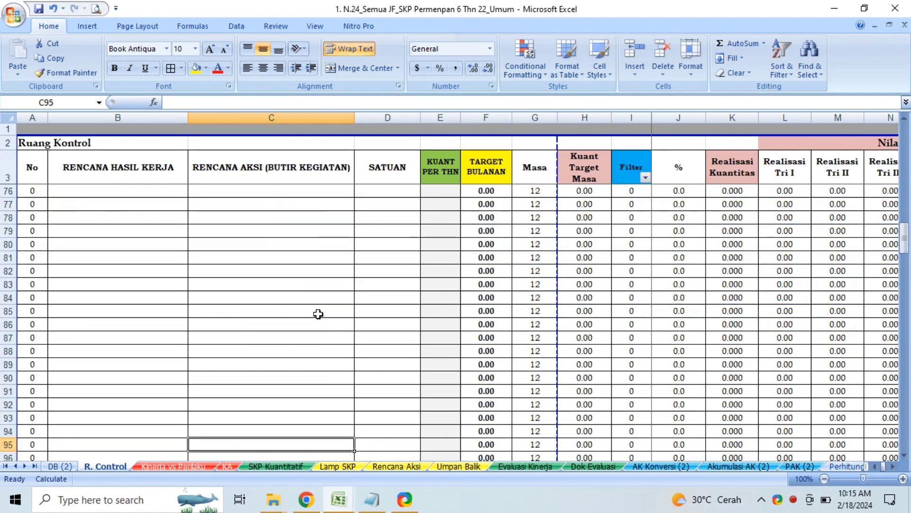
{"action": "key", "text": "Down"}
{"action": "key", "text": "Down"}
{"action": "key", "text": "Down"}
{"action": "key", "text": "Down"}
{"action": "key", "text": "Down"}
{"action": "key", "text": "Down"}
{"action": "key", "text": "Down"}
{"action": "key", "text": "Down"}
{"action": "key", "text": "Down"}
{"action": "key", "text": "Down"}
{"action": "key", "text": "Down"}
{"action": "key", "text": "Down"}
{"action": "key", "text": "Down"}
{"action": "key", "text": "Down"}
{"action": "key", "text": "Down"}
{"action": "key", "text": "Down"}
{"action": "key", "text": "Down"}
{"action": "key", "text": "Down"}
{"action": "key", "text": "Down"}
{"action": "key", "text": "Down"}
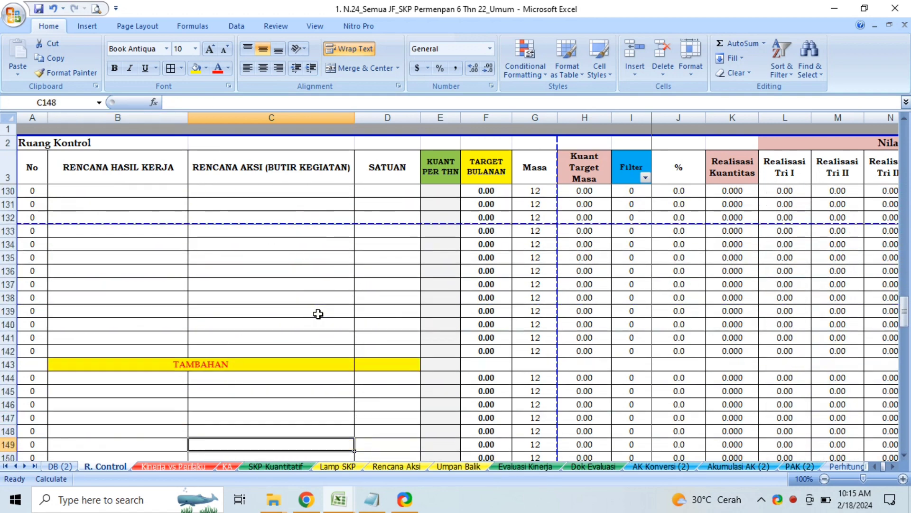
{"action": "key", "text": "Down"}
{"action": "key", "text": "Down"}
{"action": "key", "text": "Down"}
{"action": "key", "text": "Down"}
{"action": "key", "text": "Down"}
{"action": "key", "text": "Down"}
{"action": "key", "text": "Down"}
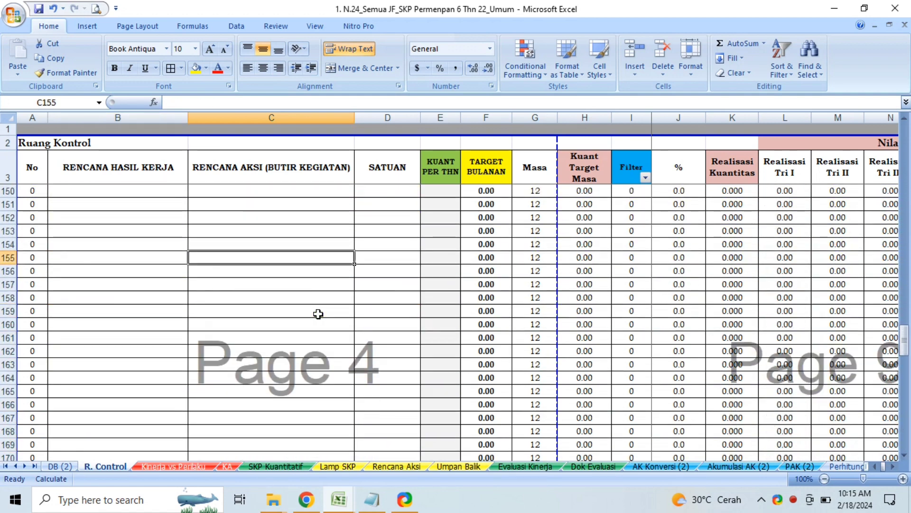
Examine where the UTAMA rows end and the TAMBAHAN rows begin, around row 143.
{"action": "key", "text": "Up"}
{"action": "key", "text": "Up"}
{"action": "key", "text": "Up"}
{"action": "key", "text": "Up"}
{"action": "key", "text": "Up"}
{"action": "key", "text": "Up"}
{"action": "key", "text": "Up"}
{"action": "key", "text": "Up"}
{"action": "key", "text": "Up"}
{"action": "key", "text": "Up"}
{"action": "key", "text": "Up"}
{"action": "key", "text": "Up"}
{"action": "key", "text": "Up"}
{"action": "key", "text": "Up"}
{"action": "key", "text": "Up"}
{"action": "key", "text": "Up"}
{"action": "key", "text": "Up"}
{"action": "key", "text": "Up"}
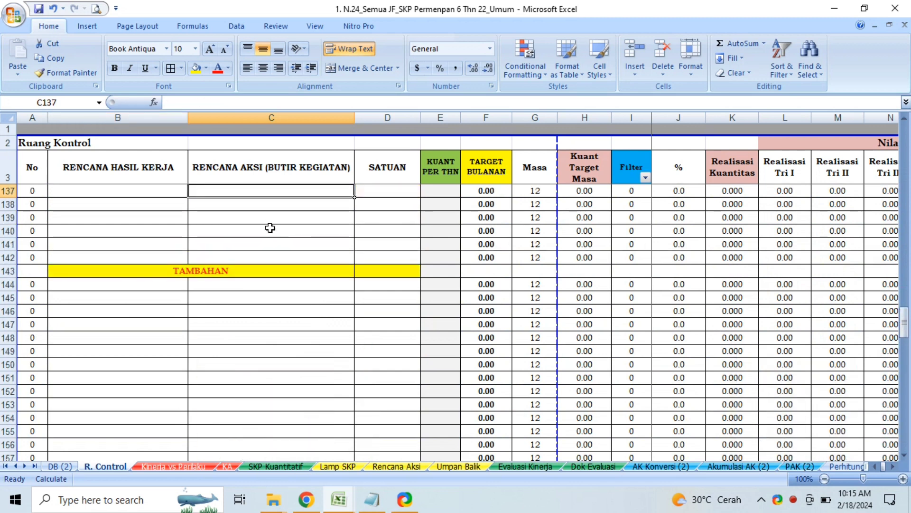
{"action": "left_click", "coordinate": [256, 246]}
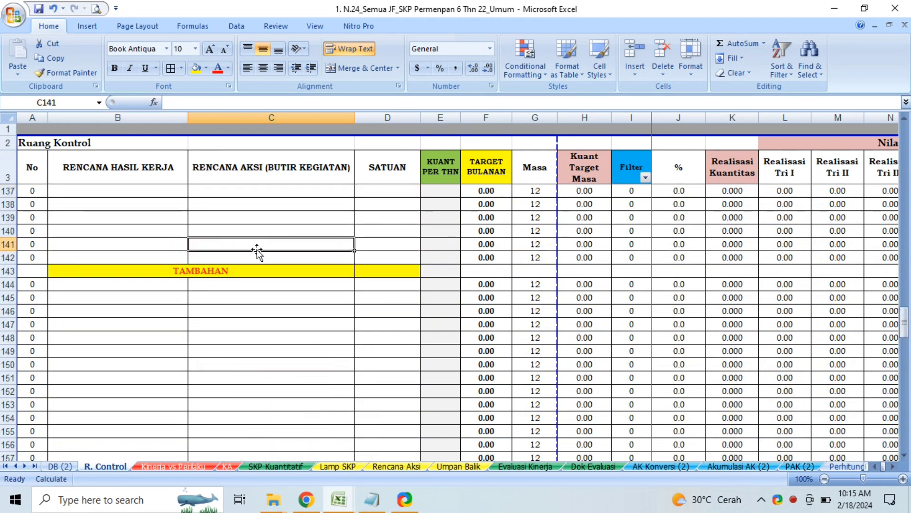
{"action": "left_click", "coordinate": [231, 280]}
{"action": "key", "text": "Down"}
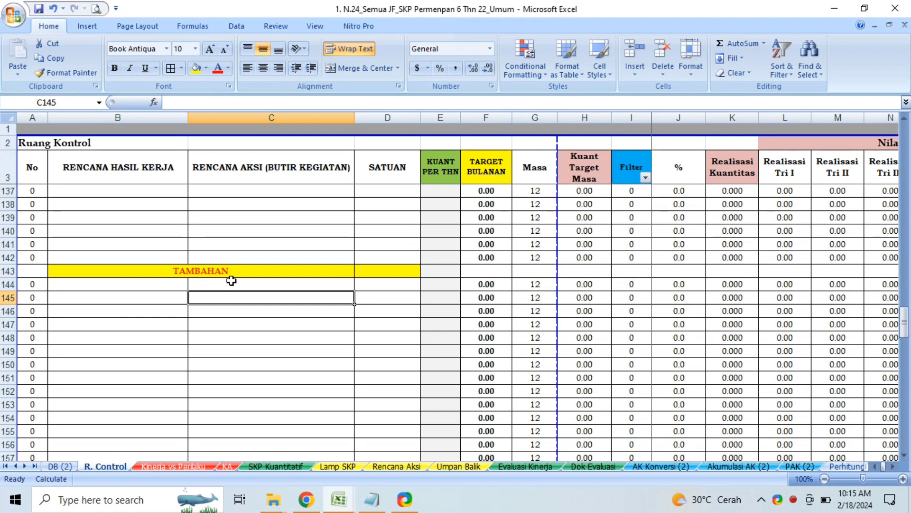
Look through the empty TAMBAHAN rows from row 145 down past the JUMLAH row to the Control section.
{"action": "key", "text": "Down"}
{"action": "key", "text": "Down"}
{"action": "key", "text": "Down"}
{"action": "key", "text": "Down"}
{"action": "key", "text": "Down"}
{"action": "key", "text": "Down"}
{"action": "key", "text": "Down"}
{"action": "key", "text": "Down"}
{"action": "key", "text": "Down"}
{"action": "key", "text": "Down"}
{"action": "key", "text": "Down"}
{"action": "key", "text": "Down"}
{"action": "key", "text": "Down"}
{"action": "key", "text": "Down"}
{"action": "key", "text": "Down"}
{"action": "key", "text": "Down"}
{"action": "key", "text": "Down"}
{"action": "key", "text": "Down"}
{"action": "key", "text": "Down"}
{"action": "key", "text": "Down"}
{"action": "key", "text": "Down"}
{"action": "key", "text": "Down"}
{"action": "key", "text": "Down"}
{"action": "key", "text": "Down"}
{"action": "key", "text": "Down"}
{"action": "key", "text": "Down"}
{"action": "key", "text": "Down"}
{"action": "key", "text": "Down"}
{"action": "key", "text": "Down"}
{"action": "key", "text": "Down"}
{"action": "key", "text": "Down"}
{"action": "key", "text": "Down"}
{"action": "key", "text": "Down"}
{"action": "key", "text": "Down"}
{"action": "key", "text": "Down"}
{"action": "key", "text": "Down"}
{"action": "key", "text": "Down"}
{"action": "key", "text": "Down"}
{"action": "key", "text": "Down"}
{"action": "key", "text": "Down"}
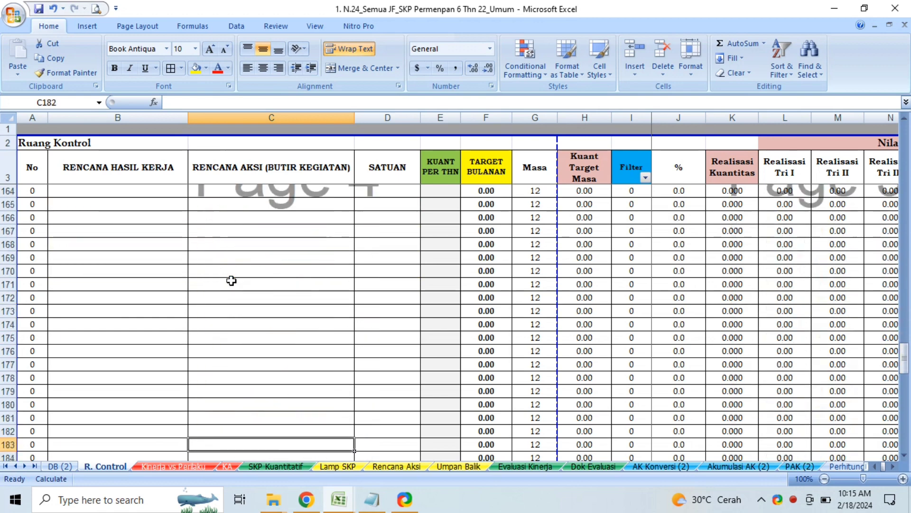
{"action": "key", "text": "Up"}
{"action": "key", "text": "Up"}
{"action": "key", "text": "Up"}
{"action": "key", "text": "Up"}
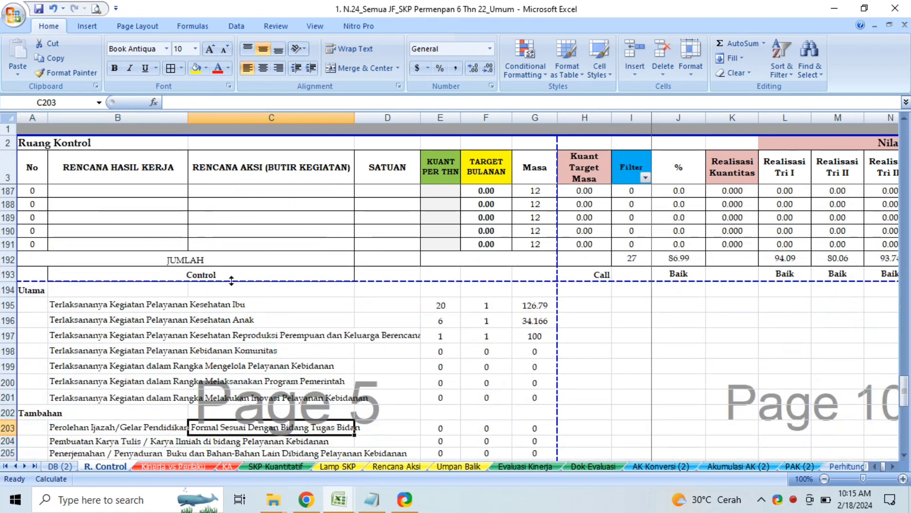
Examine the Utama work results in rows 195 to 201 of the Control section.
{"action": "key", "text": "Left"}
{"action": "key", "text": "Up"}
{"action": "key", "text": "Up"}
{"action": "key", "text": "Up"}
{"action": "key", "text": "Up"}
{"action": "key", "text": "Up"}
{"action": "key", "text": "Up"}
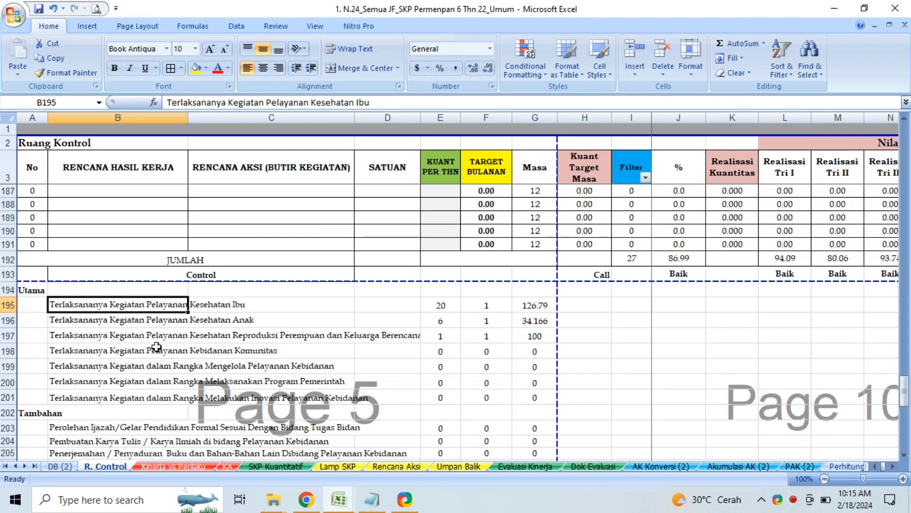
{"action": "left_click", "coordinate": [157, 347]}
{"action": "left_click", "coordinate": [81, 322]}
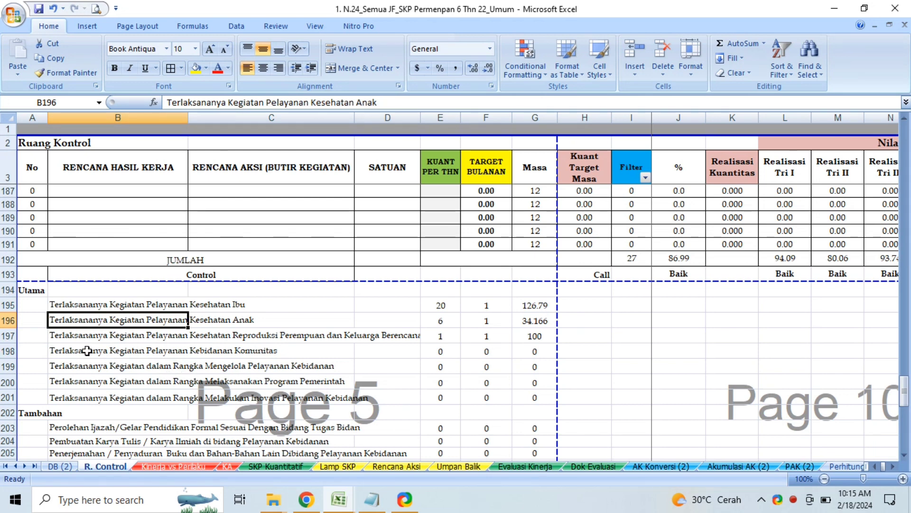
{"action": "left_click", "coordinate": [69, 337]}
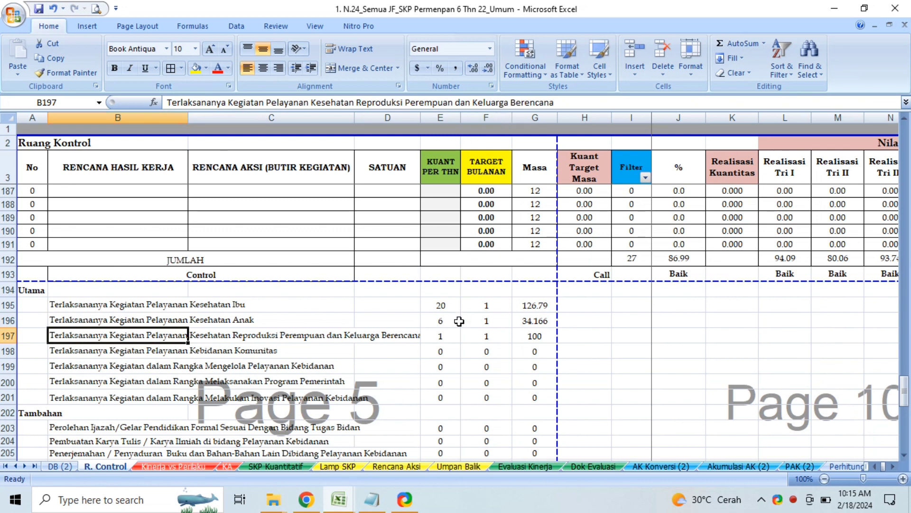
{"action": "key", "text": "Down"}
{"action": "key", "text": "Down"}
{"action": "key", "text": "Down"}
{"action": "key", "text": "Up"}
{"action": "key", "text": "Up"}
{"action": "key", "text": "Up"}
{"action": "key", "text": "Up"}
{"action": "key", "text": "Up"}
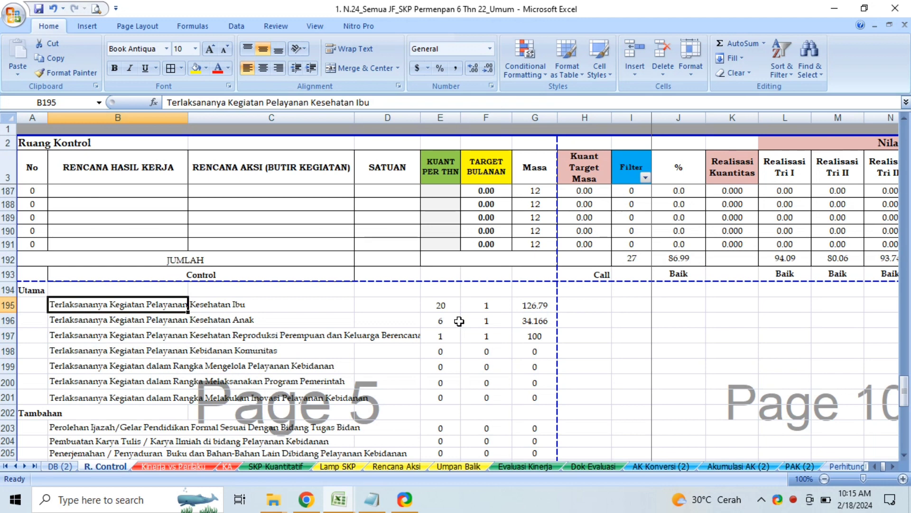
On the SKP Kuantitatif sheet, examine how the RENCANA HASIL KERJA entries reference the Control section of R. Control.
{"action": "left_click", "coordinate": [292, 467]}
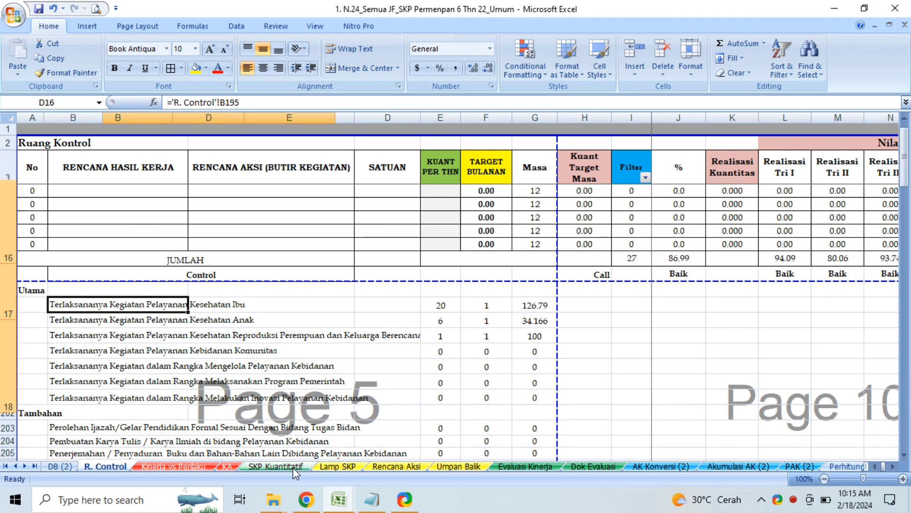
{"action": "key", "text": "Down"}
{"action": "key", "text": "Down"}
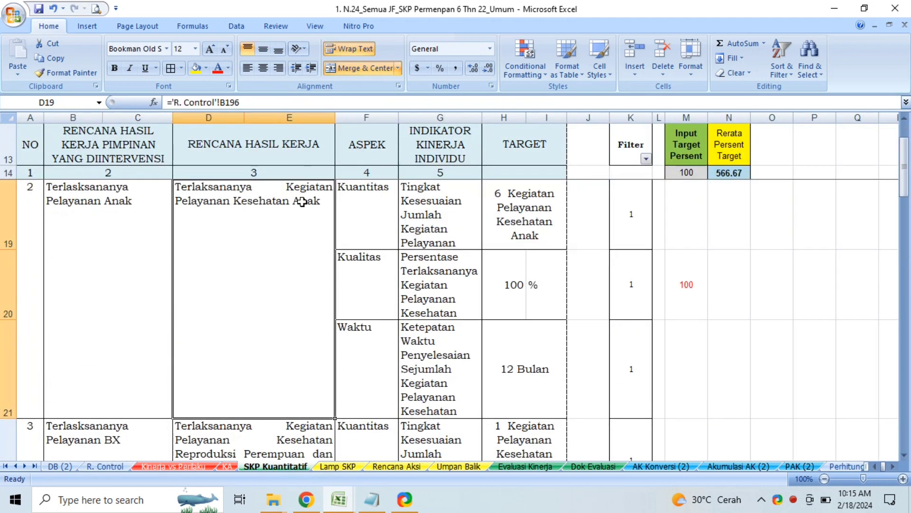
{"action": "key", "text": "Down"}
{"action": "key", "text": "Down"}
{"action": "key", "text": "Down"}
{"action": "key", "text": "Down"}
{"action": "key", "text": "Down"}
{"action": "key", "text": "Down"}
{"action": "key", "text": "Down"}
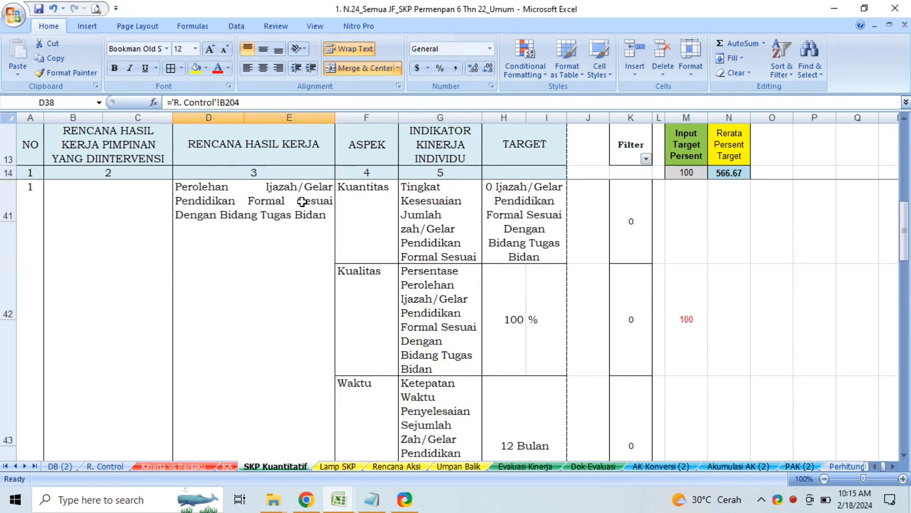
{"action": "key", "text": "Up"}
{"action": "key", "text": "Up"}
{"action": "key", "text": "Up"}
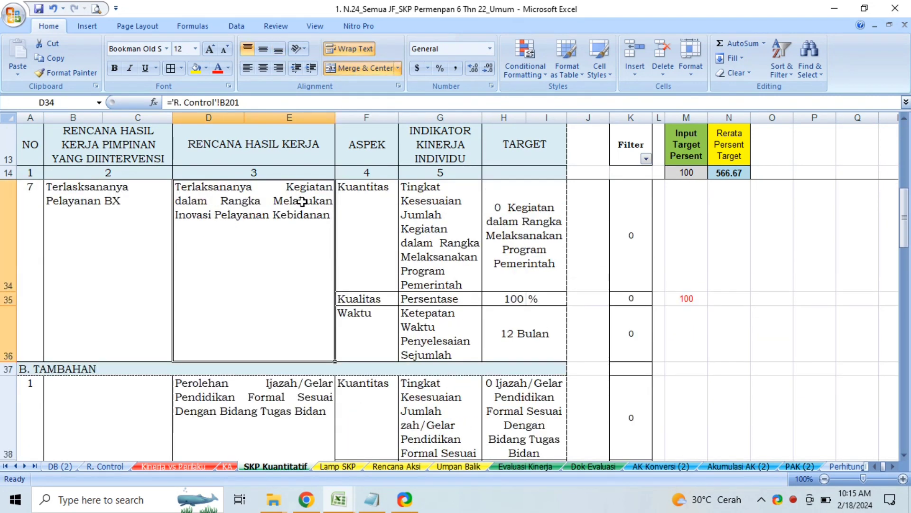
{"action": "key", "text": "Up"}
{"action": "key", "text": "Up"}
{"action": "key", "text": "Up"}
{"action": "key", "text": "Up"}
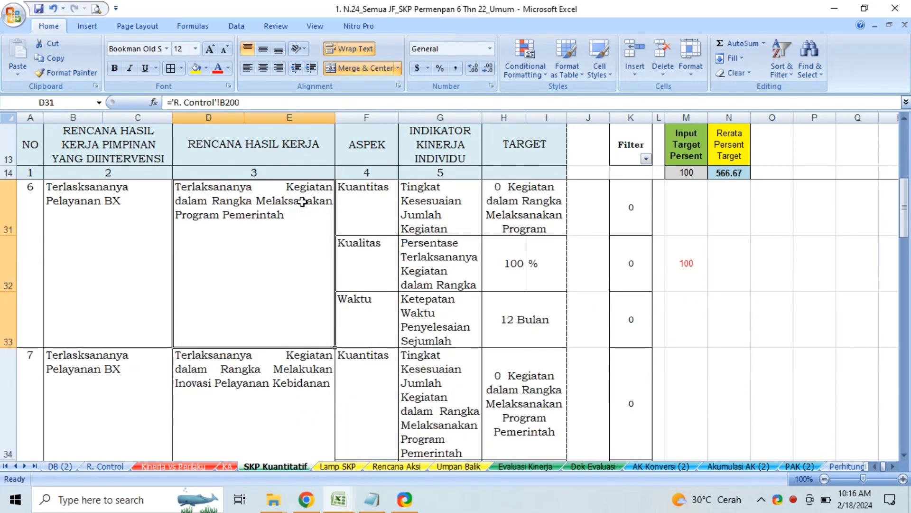
{"action": "key", "text": "Up"}
{"action": "key", "text": "Up"}
{"action": "key", "text": "Down"}
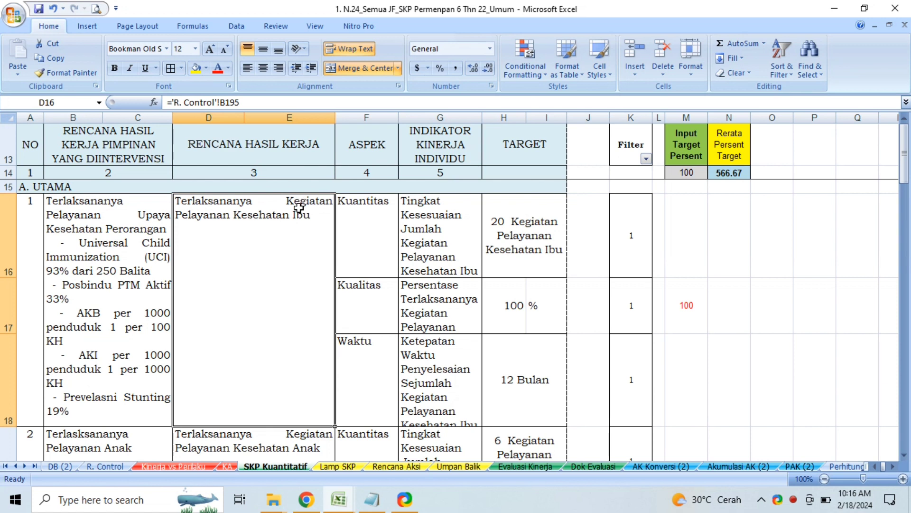
On the R. Control sheet, try clearing the Utama work results in B195:B201, and undo the deletion.
{"action": "left_click", "coordinate": [120, 467]}
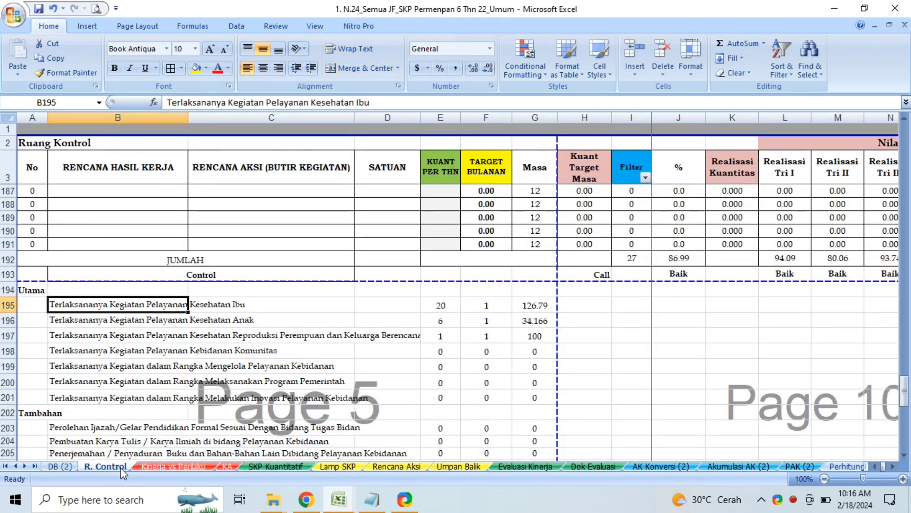
{"action": "key", "text": "shift+Down"}
{"action": "key", "text": "shift+Down"}
{"action": "key", "text": "shift+Down"}
{"action": "key", "text": "shift+Down"}
{"action": "key", "text": "shift+Down"}
{"action": "key", "text": "shift+Down"}
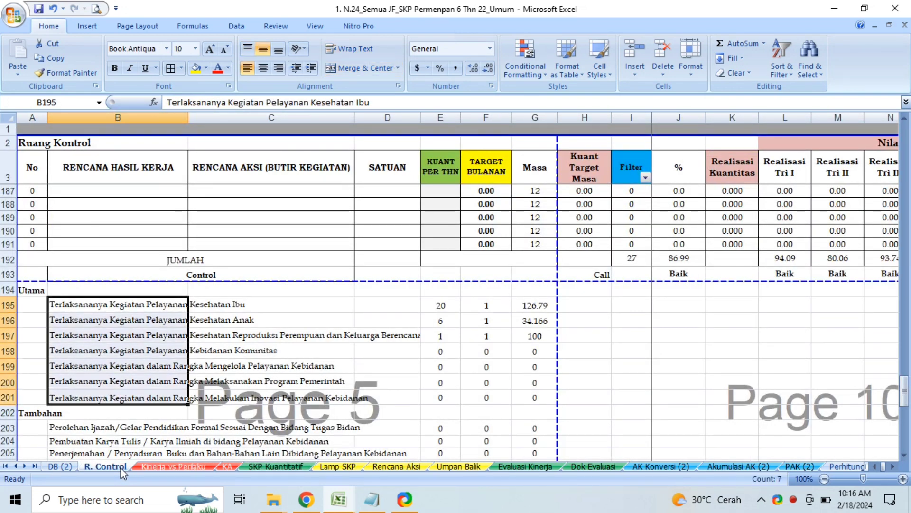
{"action": "key", "text": "Delete"}
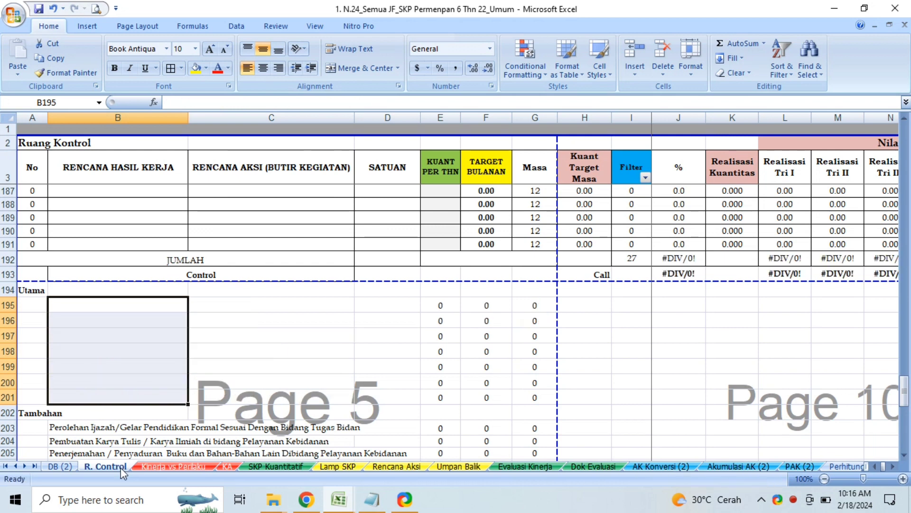
{"action": "key", "text": "ctrl+z"}
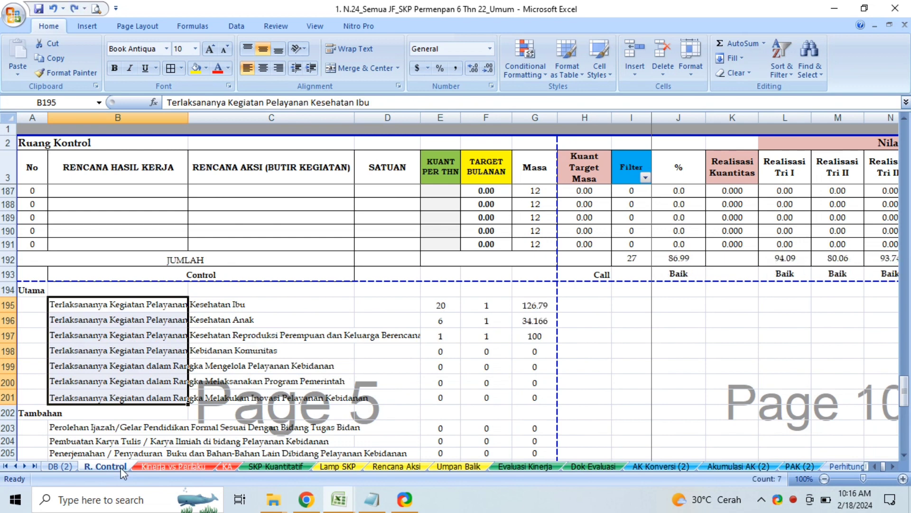
{"action": "key", "text": "Up"}
{"action": "key", "text": "Down"}
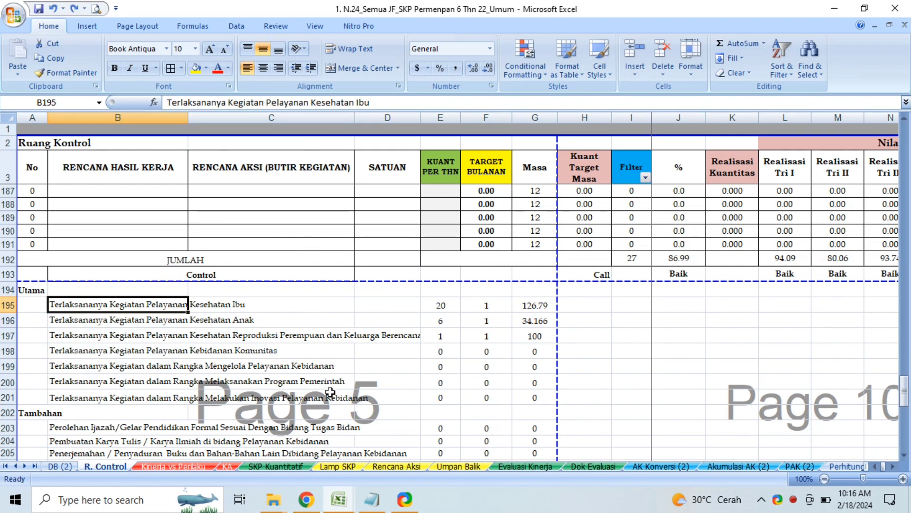
In the MPPH (1) workbook, fill the "Persentase Gizi Buruk mendapat perawatan" indicator in F19 with yellow.
{"action": "left_click", "coordinate": [340, 502]}
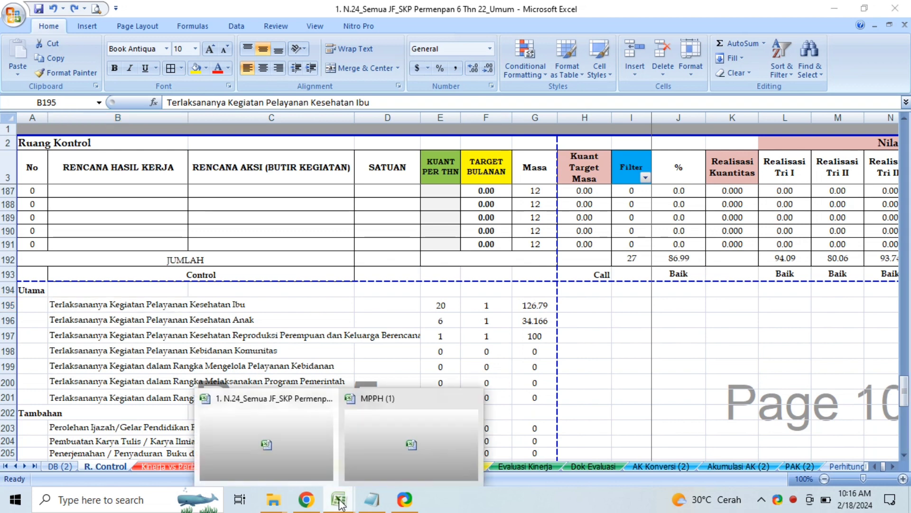
{"action": "left_click", "coordinate": [391, 440]}
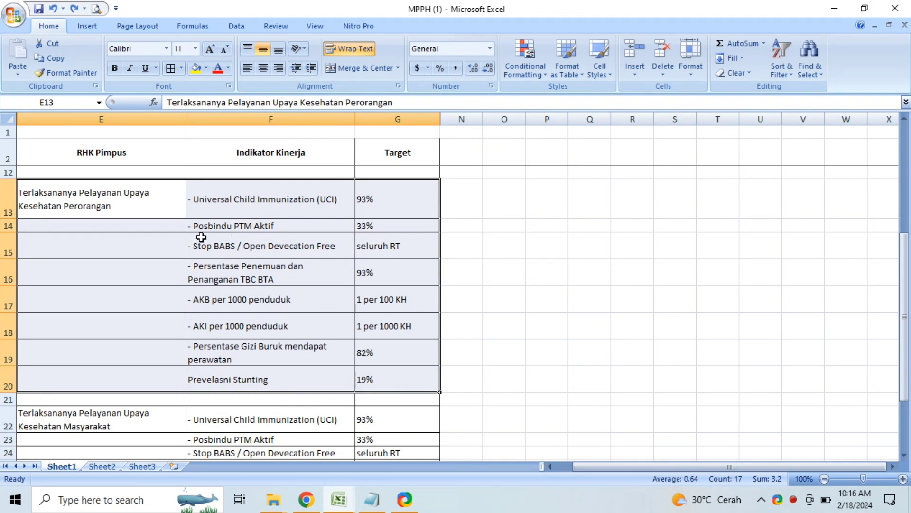
{"action": "left_click", "coordinate": [142, 212]}
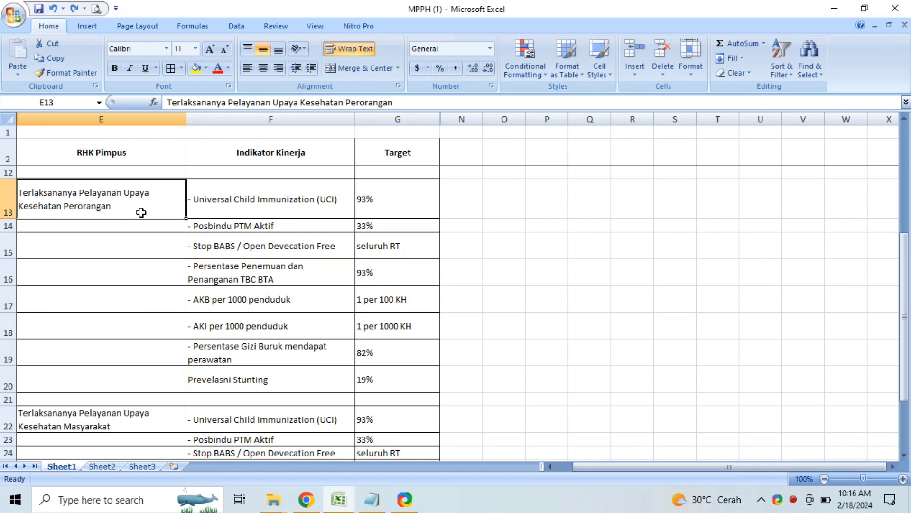
{"action": "left_click", "coordinate": [264, 305]}
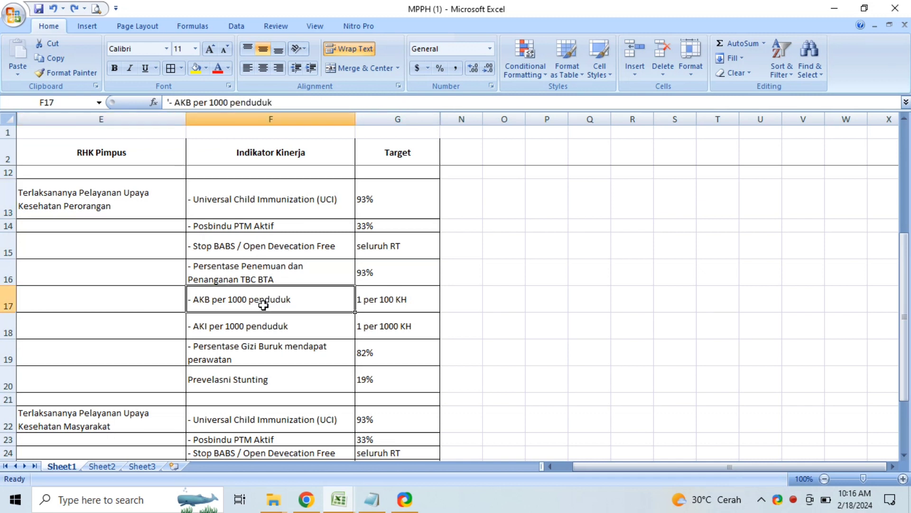
{"action": "left_click", "coordinate": [264, 332]}
{"action": "left_click", "coordinate": [284, 360]}
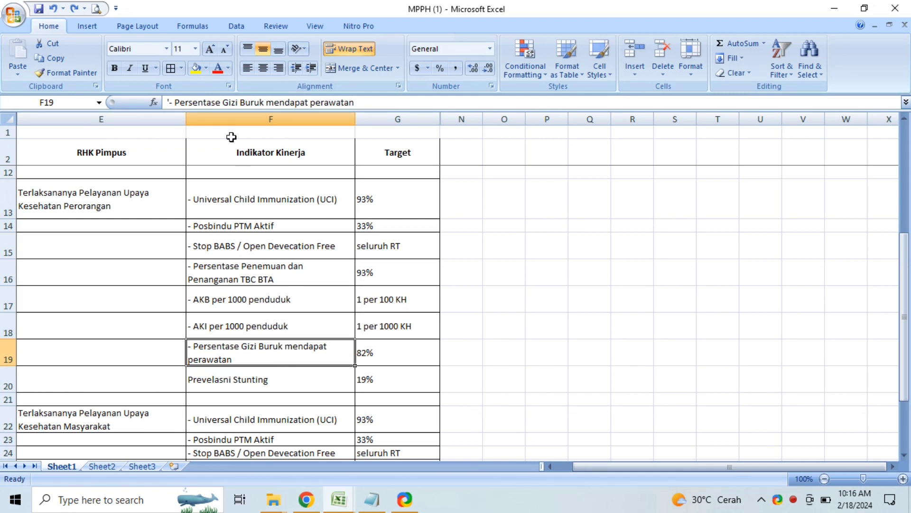
{"action": "left_click", "coordinate": [195, 69]}
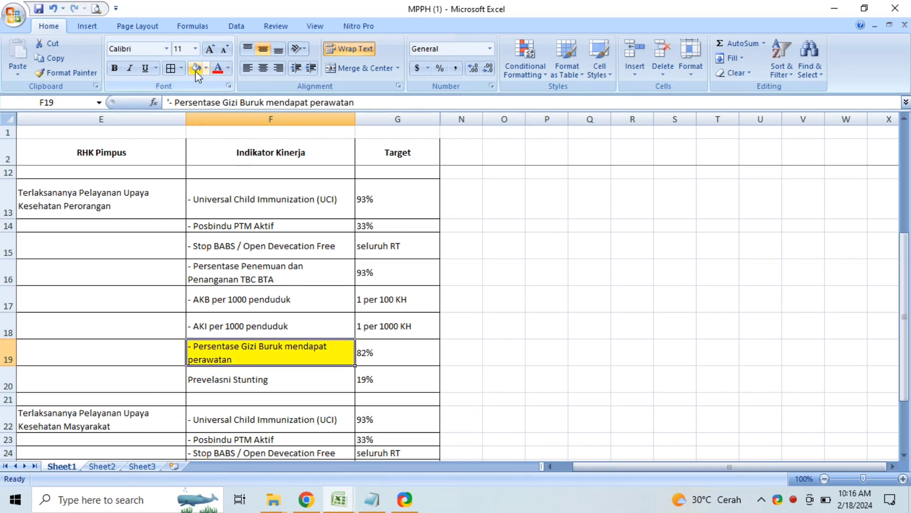
Fill the "Stop BABS / Open Devecation Free" and "Persentase Penemuan dan Penanganan TBC BTA" indicators in F15 and F16 with yellow.
{"action": "key", "text": "Down"}
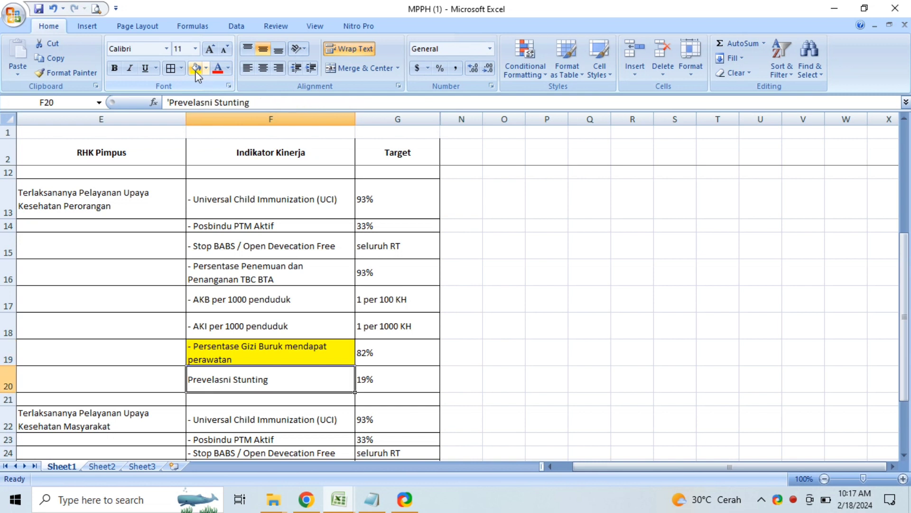
{"action": "key", "text": "Up"}
{"action": "key", "text": "Up"}
{"action": "key", "text": "Up"}
{"action": "key", "text": "Up"}
{"action": "key", "text": "Up"}
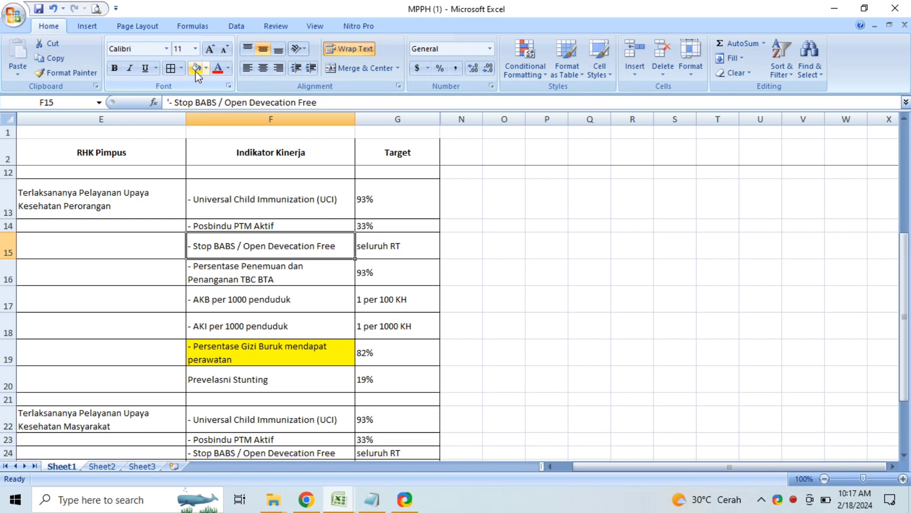
{"action": "left_click", "coordinate": [195, 68]}
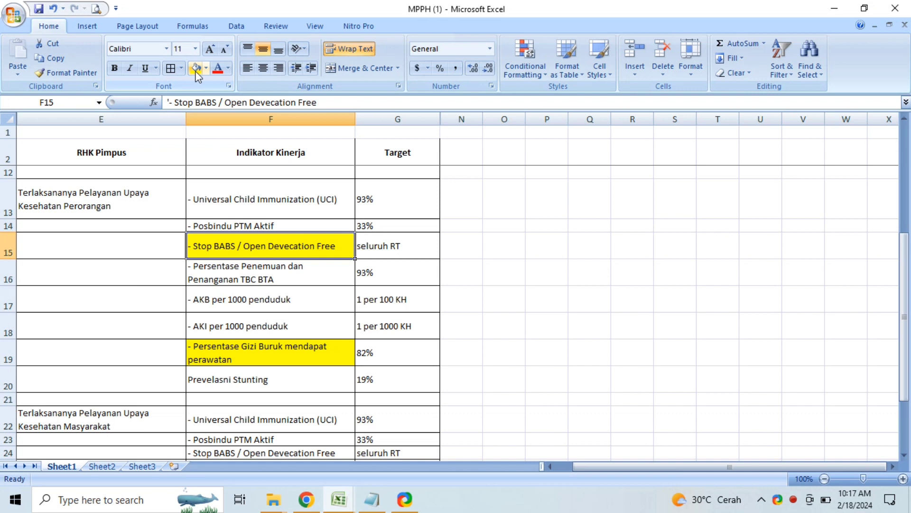
{"action": "key", "text": "Down"}
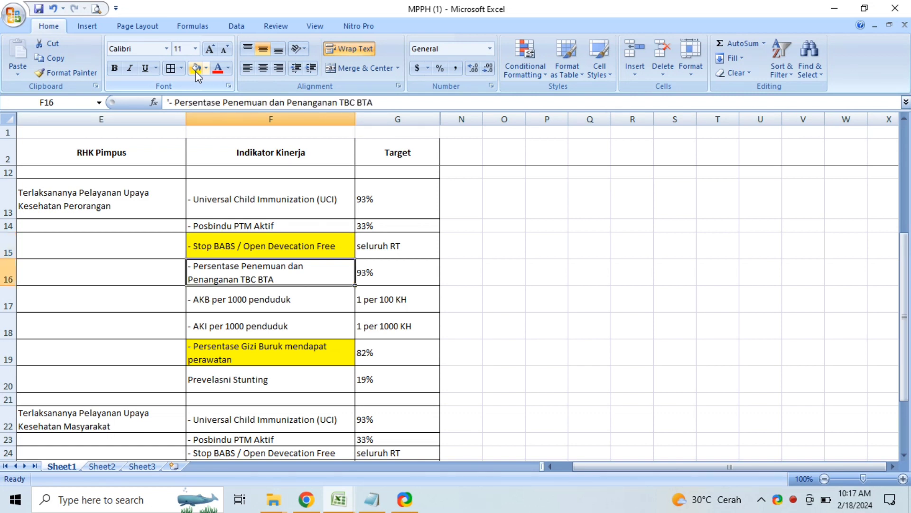
{"action": "left_click", "coordinate": [195, 69]}
Examine the indicators without yellow fill under "Terlaksananya Pelayanan Upaya Kesehatan Perorangan" in rows 13 to 20.
{"action": "key", "text": "Up"}
{"action": "key", "text": "Up"}
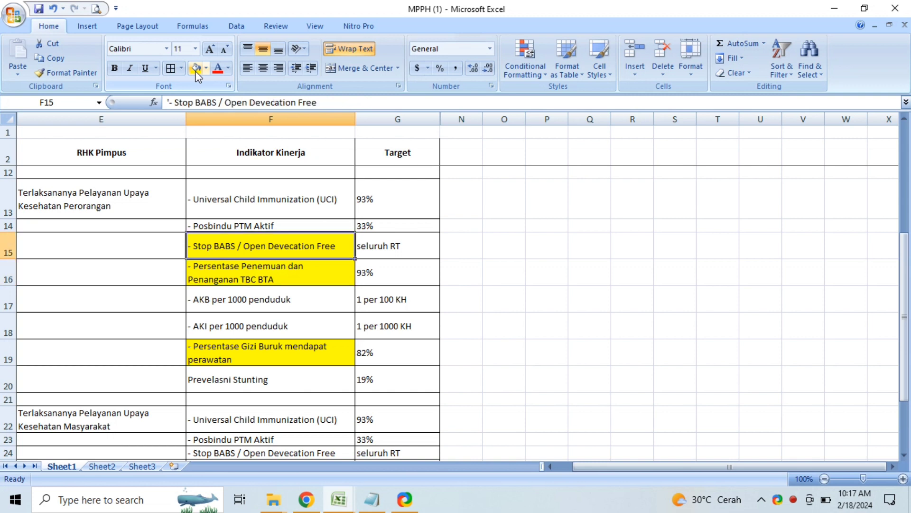
{"action": "key", "text": "Up"}
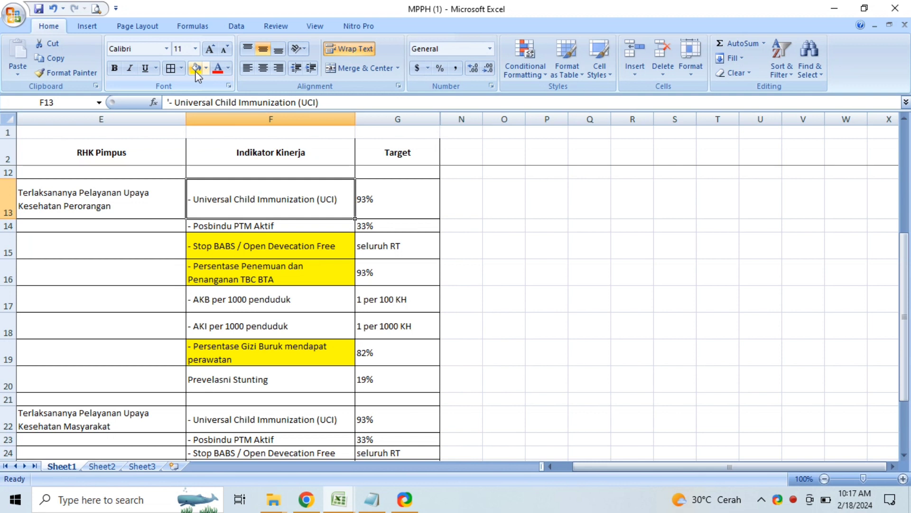
{"action": "left_click", "coordinate": [96, 198]}
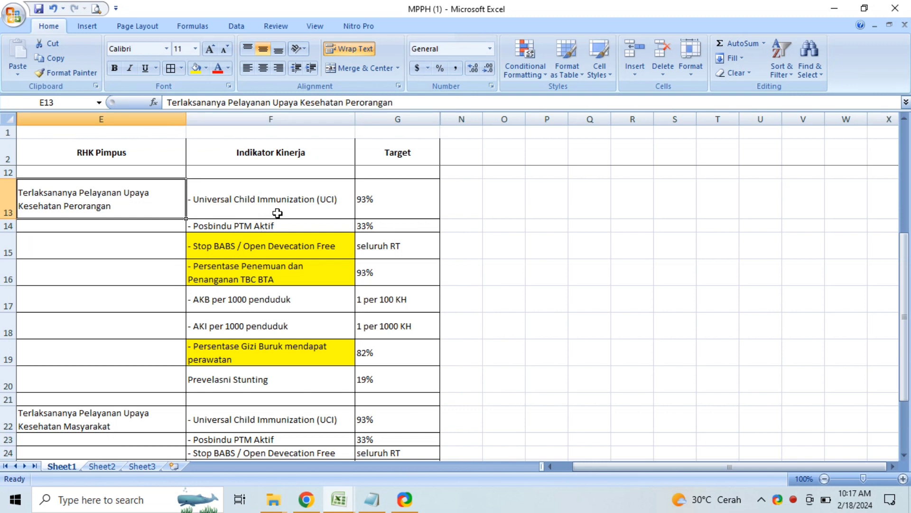
{"action": "left_click", "coordinate": [278, 213]}
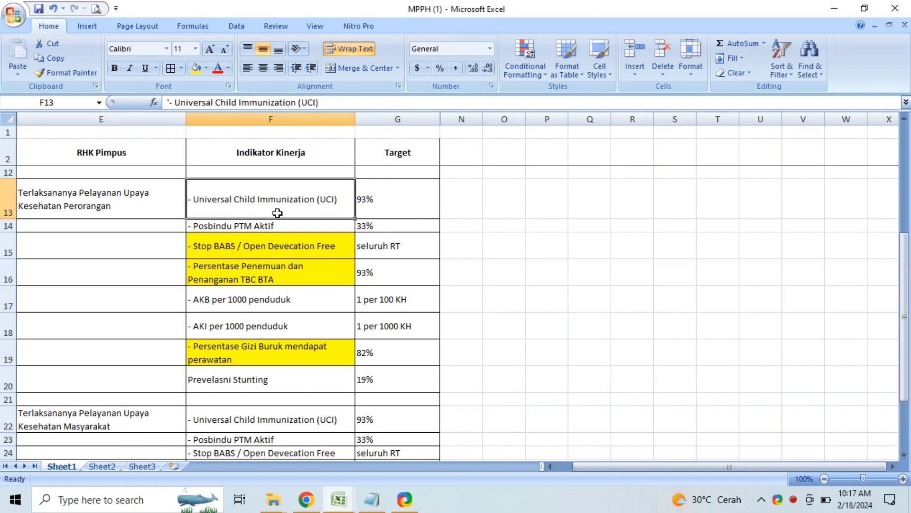
{"action": "left_click", "coordinate": [277, 224]}
{"action": "left_click", "coordinate": [264, 301]}
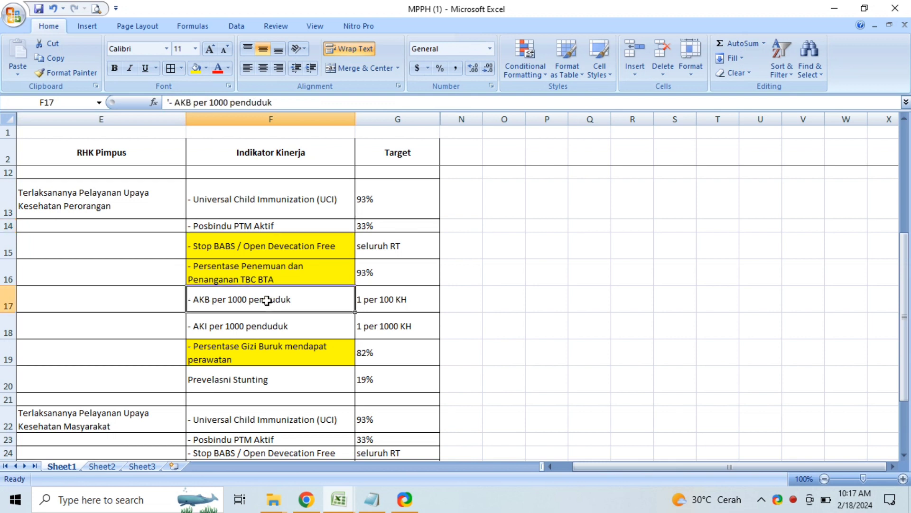
{"action": "left_click", "coordinate": [274, 335]}
{"action": "left_click", "coordinate": [270, 379]}
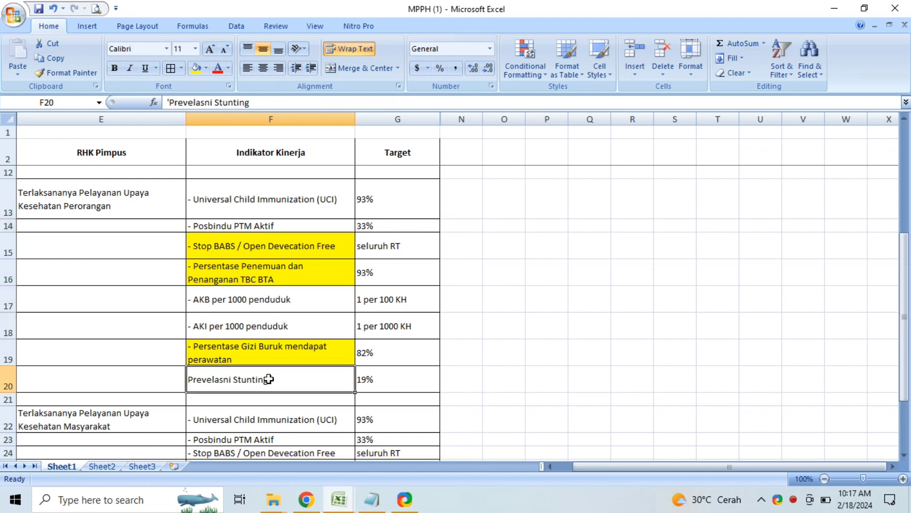
{"action": "left_click", "coordinate": [296, 207]}
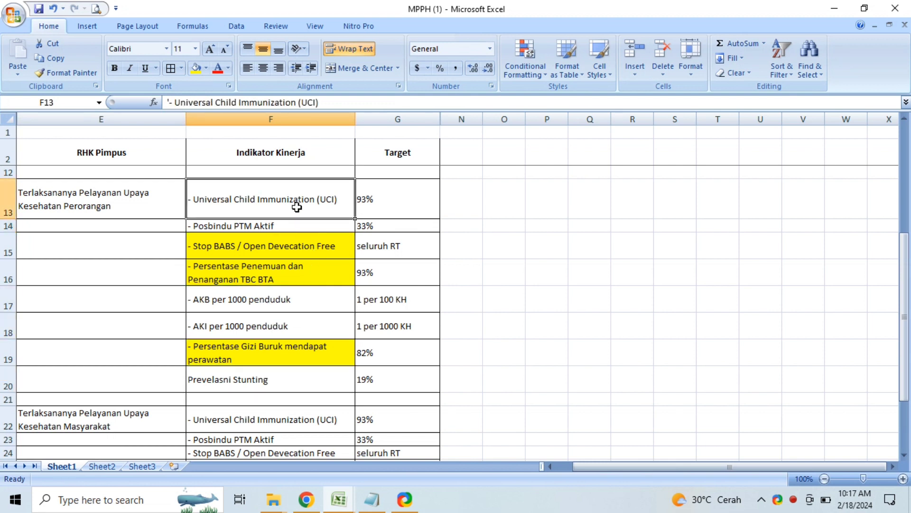
{"action": "key", "text": "Down"}
{"action": "key", "text": "Down"}
{"action": "key", "text": "Down"}
{"action": "key", "text": "Down"}
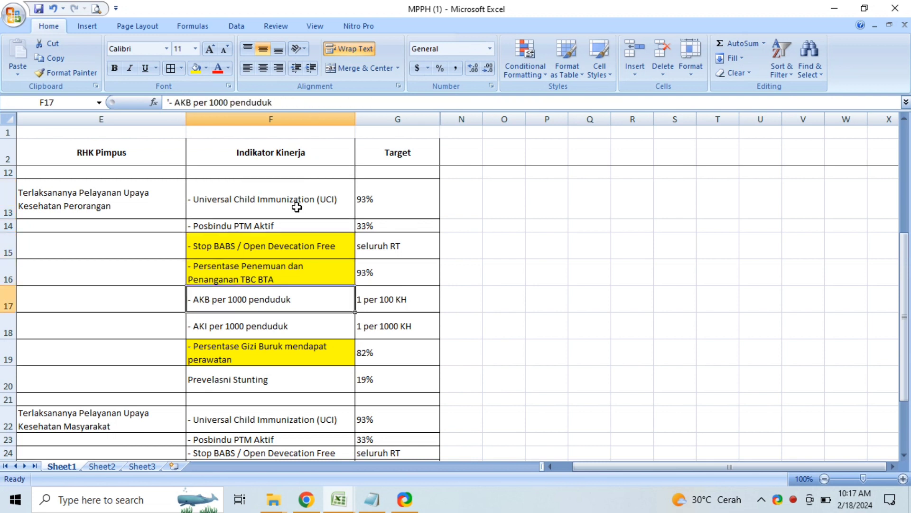
Check the Prevelasni Stunting indicator, its target in G20 and the "Terlaksananya Pelayanan Upaya Kesehatan Perorangan" entry in E13.
{"action": "key", "text": "Down"}
{"action": "key", "text": "Down"}
{"action": "key", "text": "Down"}
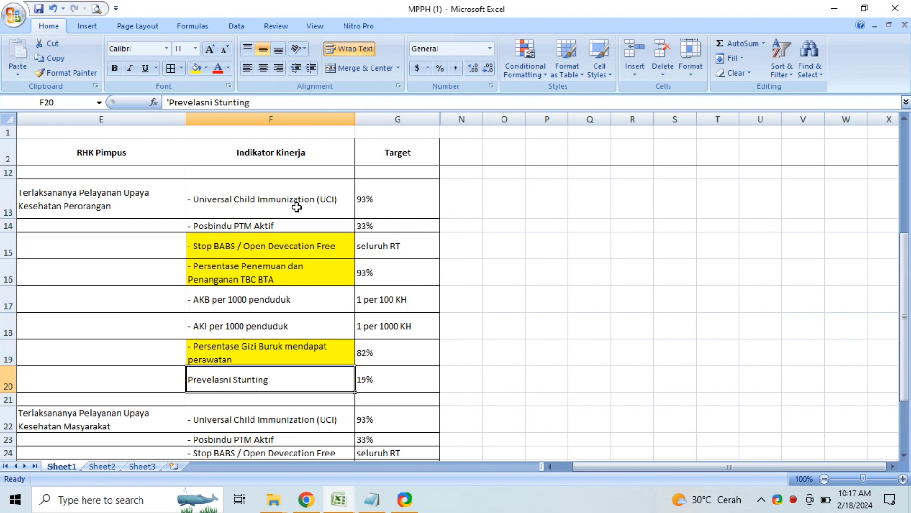
{"action": "left_click", "coordinate": [393, 375]}
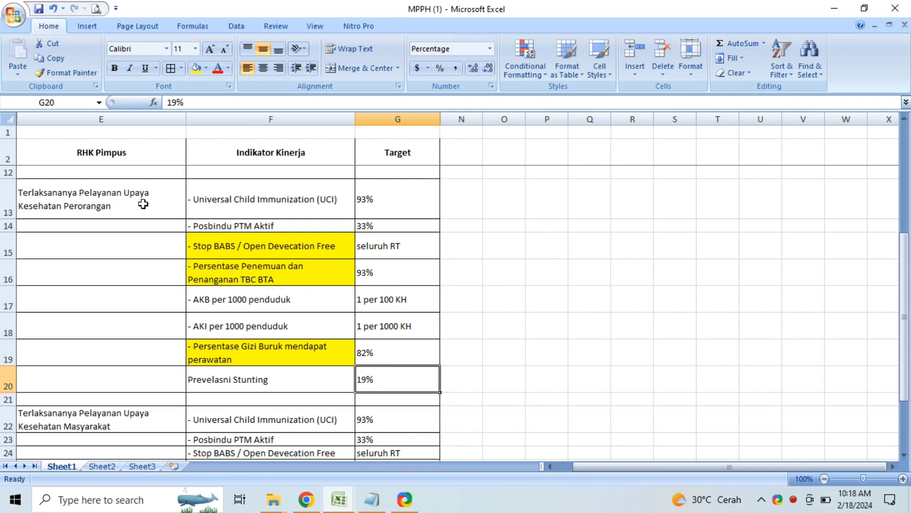
{"action": "left_click", "coordinate": [143, 203]}
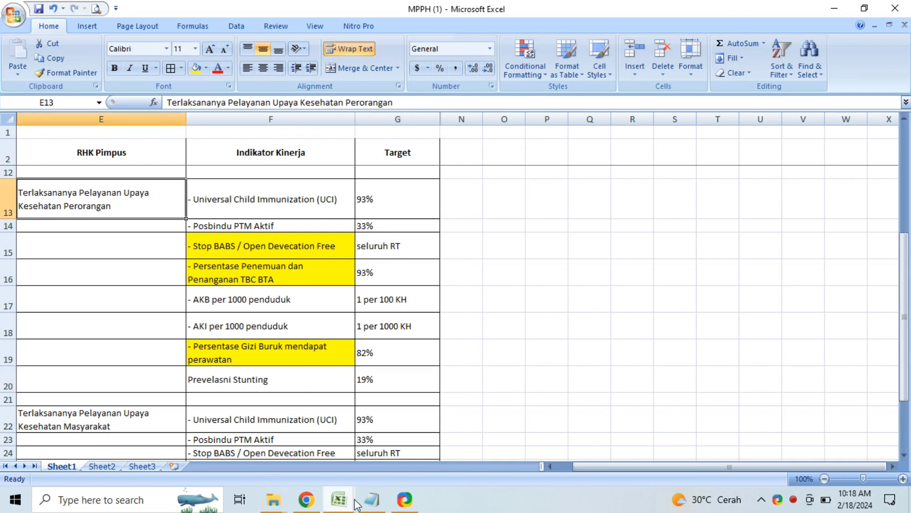
On the KA sheet of the SKP workbook, add "dengan kriteria :" after "Kesehatan Perorangan" in the first Rencana Kinerja Atasan entry, B3.
{"action": "mouse_move", "coordinate": [343, 501]}
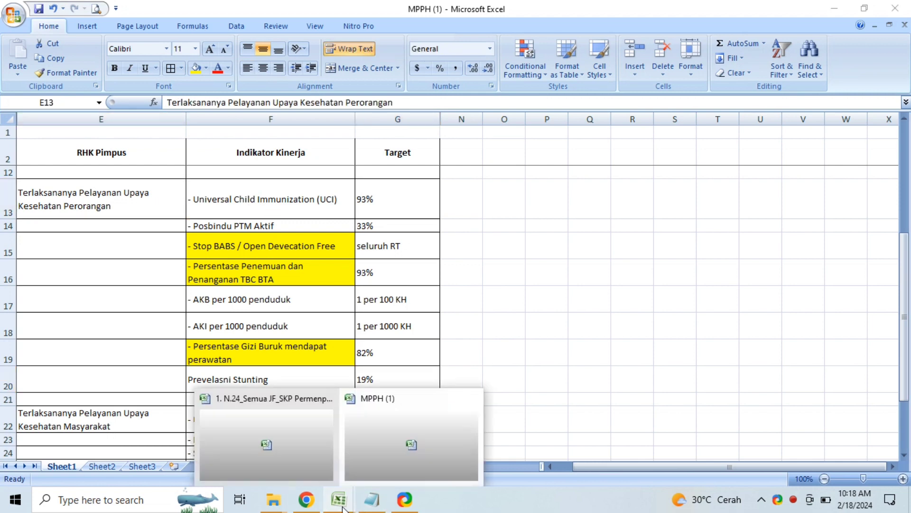
{"action": "left_click", "coordinate": [281, 450]}
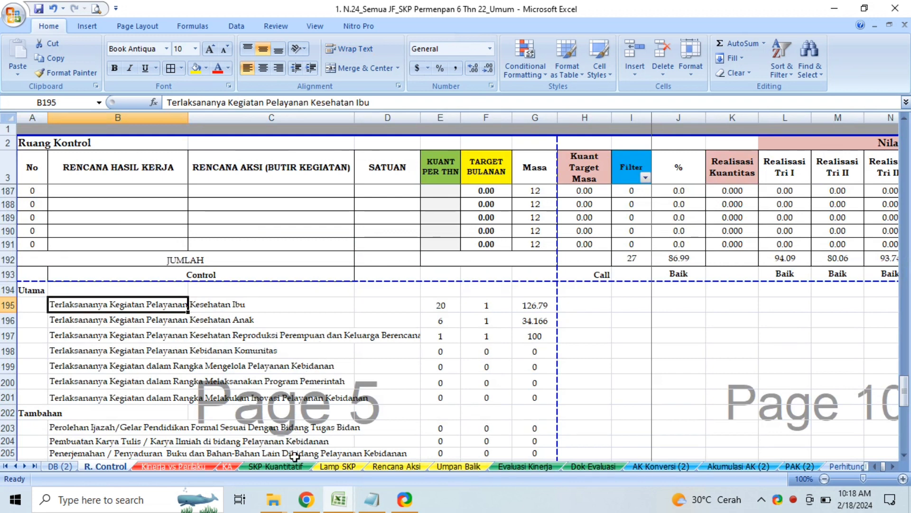
{"action": "left_click", "coordinate": [227, 466]}
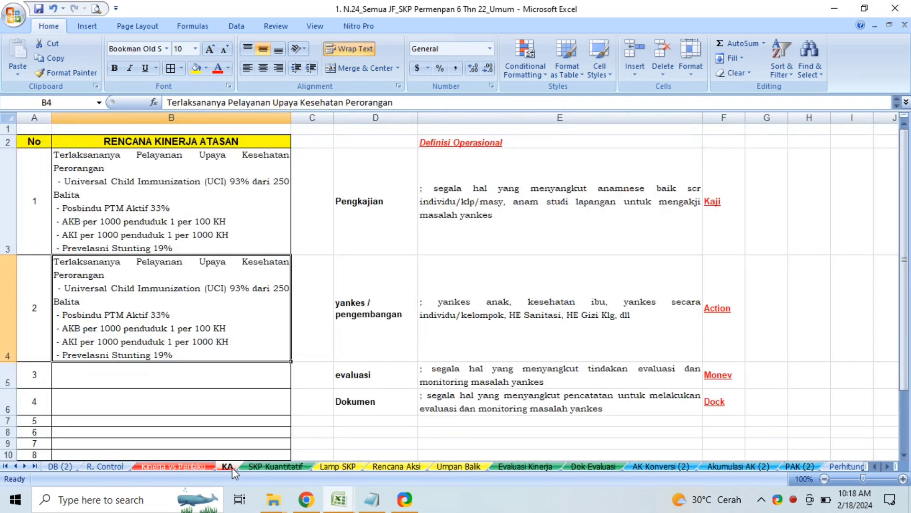
{"action": "left_click", "coordinate": [240, 232]}
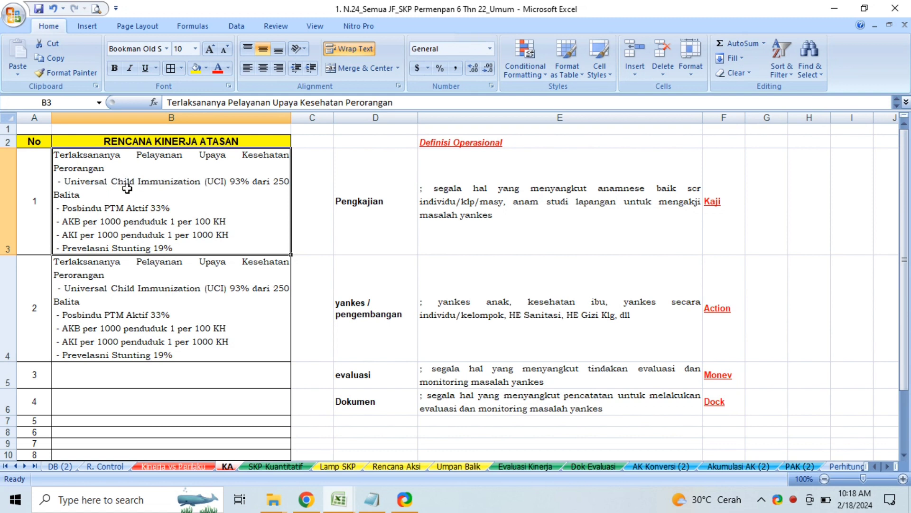
{"action": "double_click", "coordinate": [121, 171]}
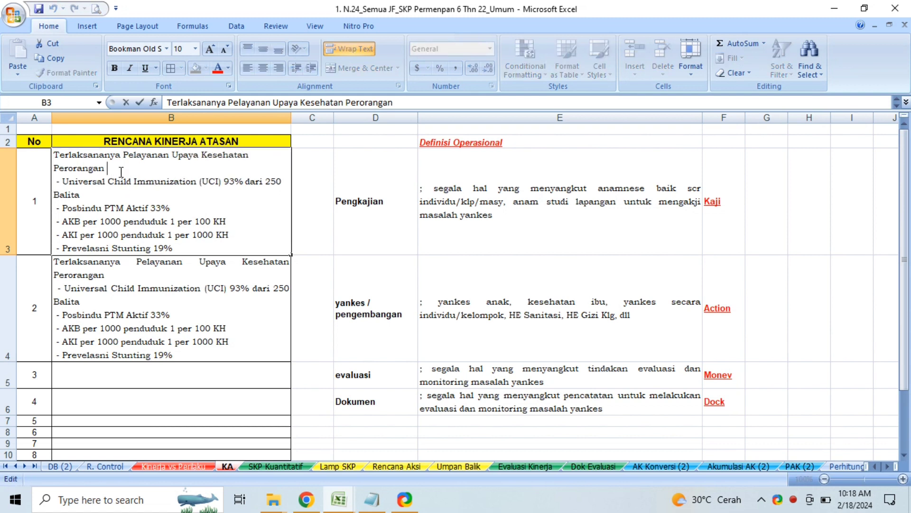
{"action": "type", "text": "dengan kr"}
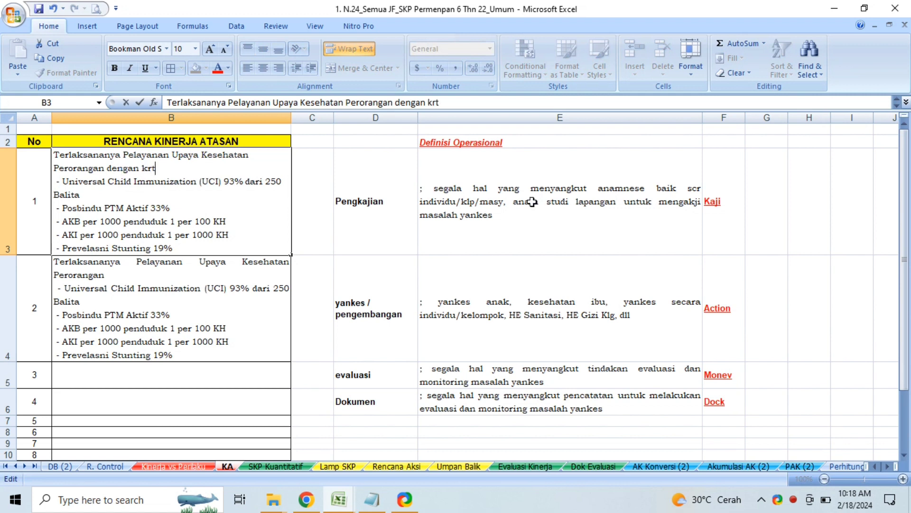
{"action": "type", "text": "iteria :"}
{"action": "key", "text": "Return"}
{"action": "key", "text": "Up"}
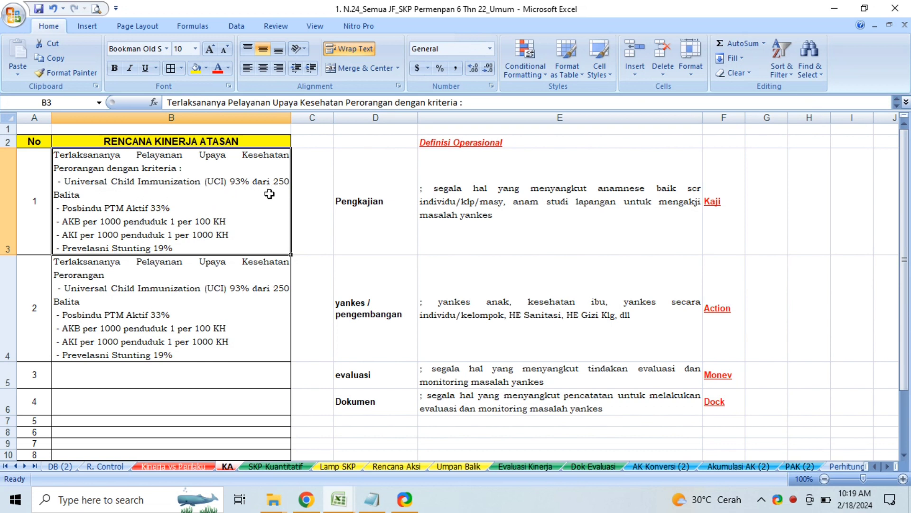
Extend the Posbindu PTM Aktif 33% criterion in B3 with "dari 12 Posbindu".
{"action": "double_click", "coordinate": [184, 207]}
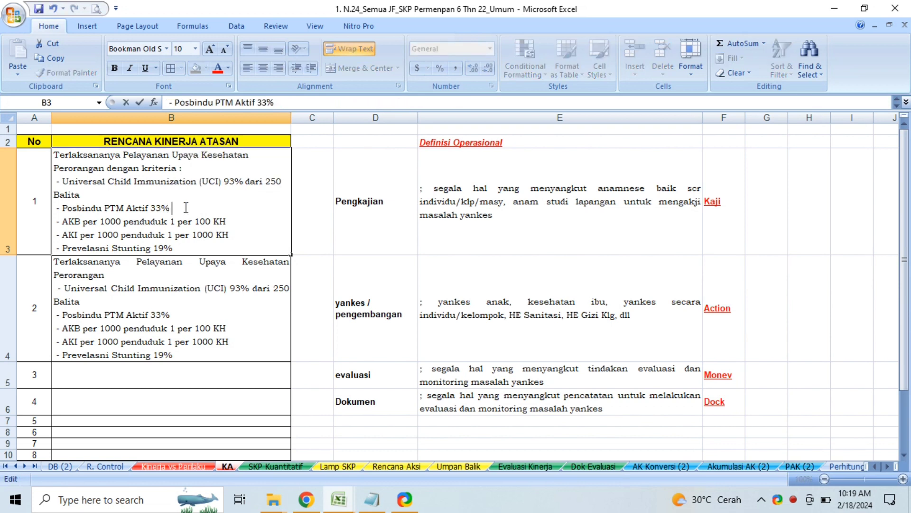
{"action": "type", "text": "dari 12 Pos"}
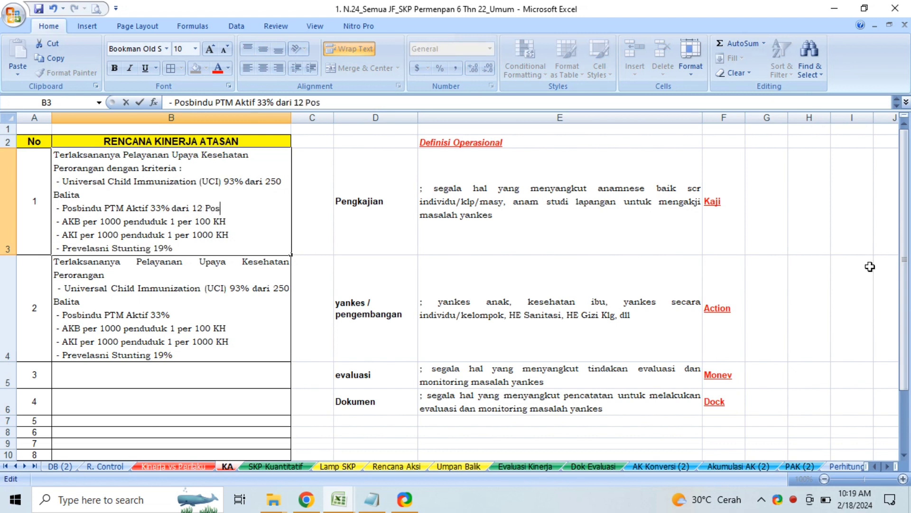
{"action": "type", "text": "bindu"}
{"action": "key", "text": "Return"}
{"action": "key", "text": "Up"}
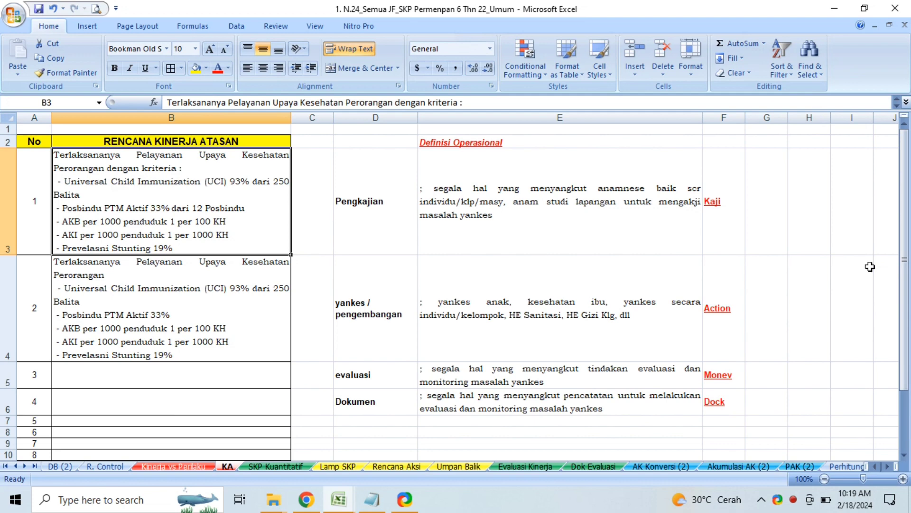
Check the indicators and targets in the MPPH (1) workbook against the KA sheet, and open B3 for editing at the Posbindu line.
{"action": "left_click", "coordinate": [345, 499]}
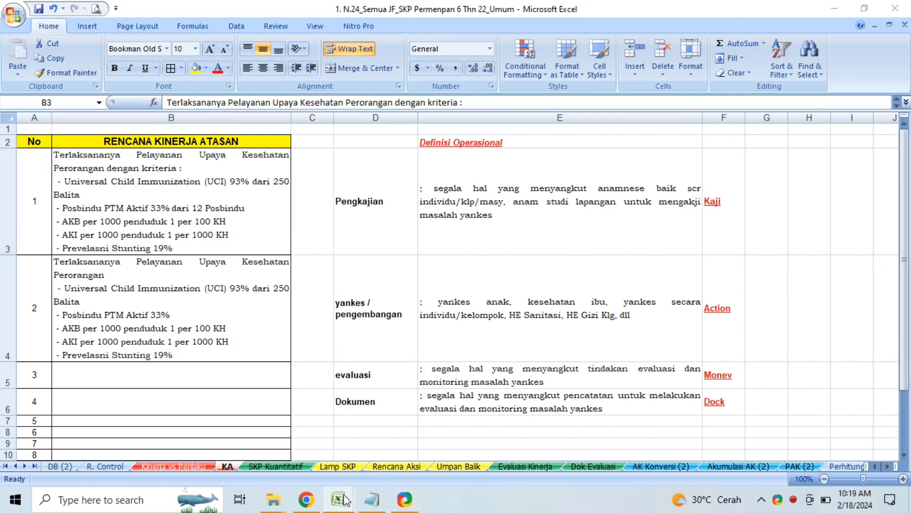
{"action": "left_click", "coordinate": [368, 440]}
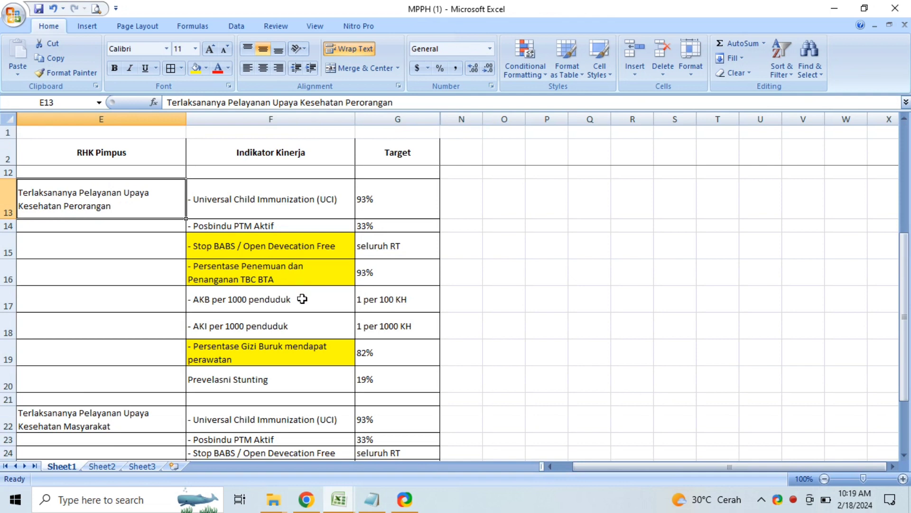
{"action": "left_click", "coordinate": [344, 506]}
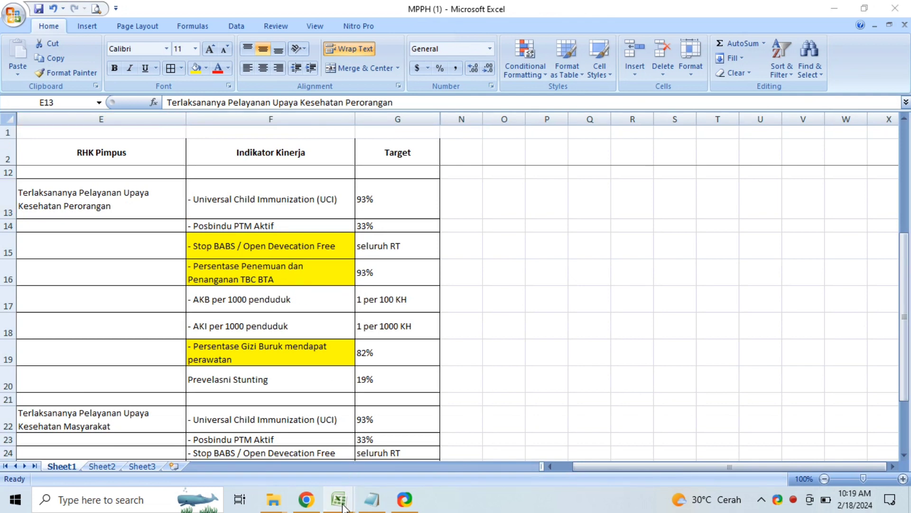
{"action": "left_click", "coordinate": [285, 444]}
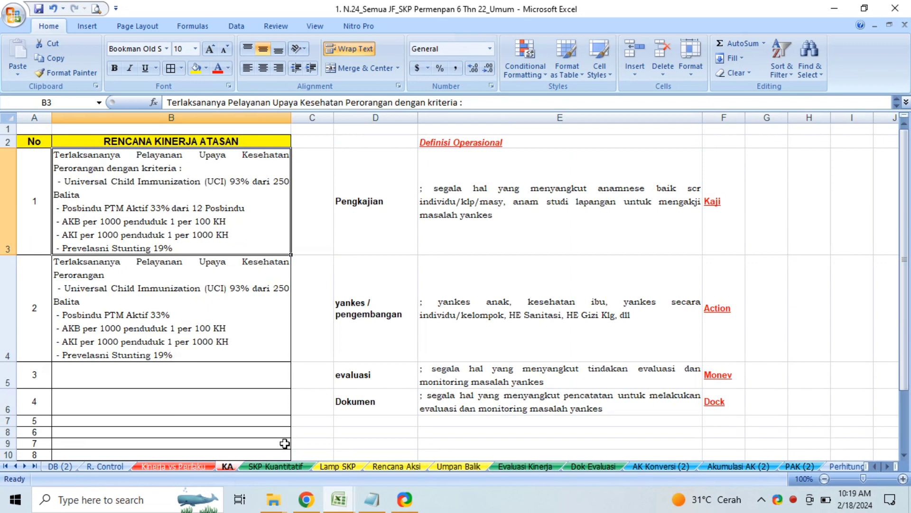
{"action": "double_click", "coordinate": [252, 211]}
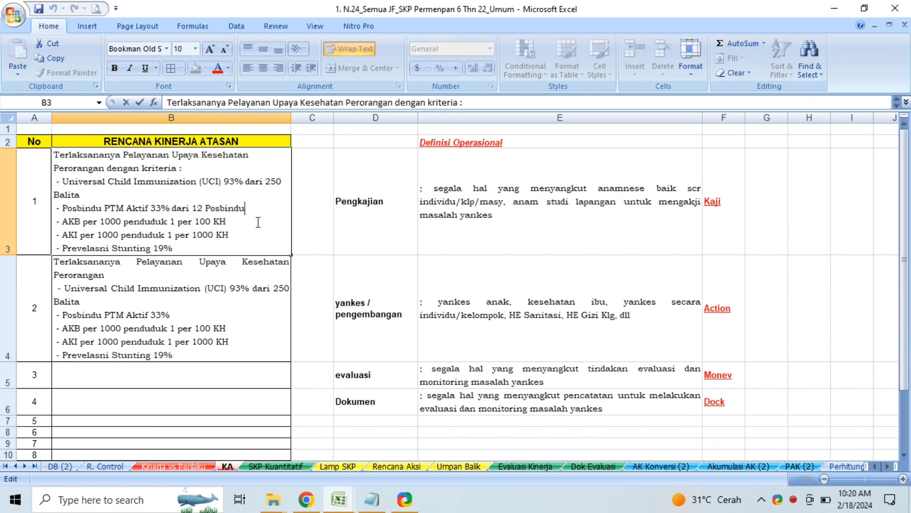
Remove "per 1000 penduduk" from the AKB line in cell B3, leaving "AKB 1 per 100 KH".
{"action": "left_click", "coordinate": [258, 222]}
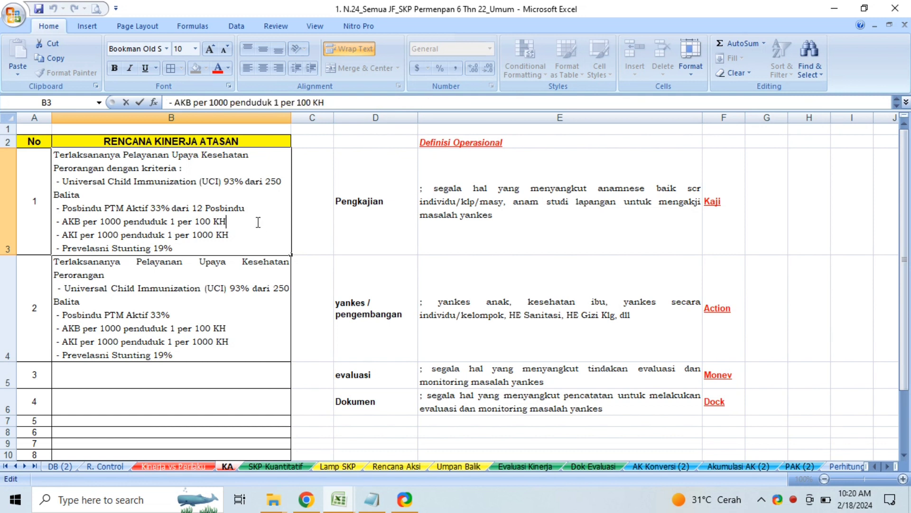
{"action": "left_click", "coordinate": [80, 221]}
{"action": "key", "text": "shift+Right"}
{"action": "key", "text": "shift+Right"}
{"action": "key", "text": "shift+Right"}
{"action": "key", "text": "shift+Right"}
{"action": "key", "text": "shift+Right"}
{"action": "key", "text": "shift+Right"}
{"action": "key", "text": "shift+Right"}
{"action": "key", "text": "shift+Right"}
{"action": "key", "text": "shift+Right"}
{"action": "key", "text": "shift+Right"}
{"action": "key", "text": "shift+Right"}
{"action": "key", "text": "shift+Right"}
{"action": "key", "text": "shift+Right"}
{"action": "key", "text": "shift+Right"}
{"action": "key", "text": "shift+Right"}
{"action": "key", "text": "shift+Right"}
{"action": "key", "text": "shift+Right"}
{"action": "key", "text": "shift+Right"}
{"action": "key", "text": "shift+Right"}
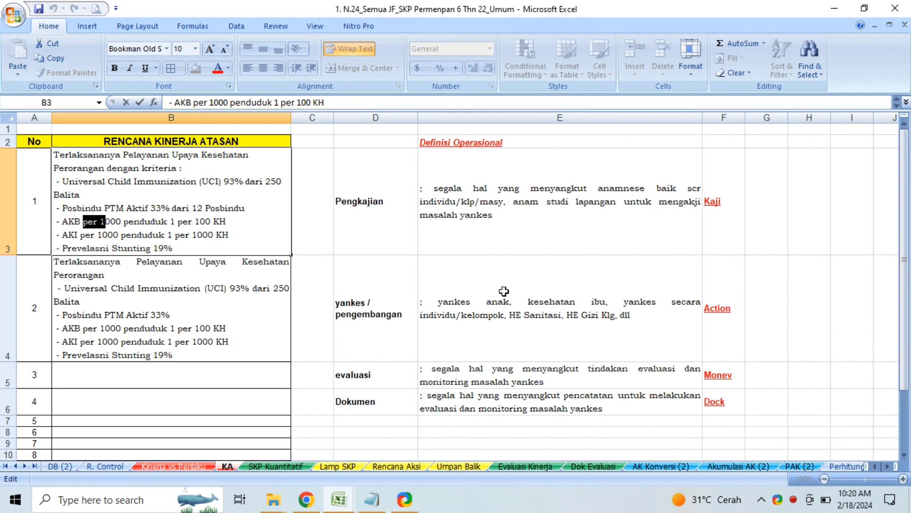
{"action": "key", "text": "shift+Left"}
{"action": "key", "text": "shift+Left"}
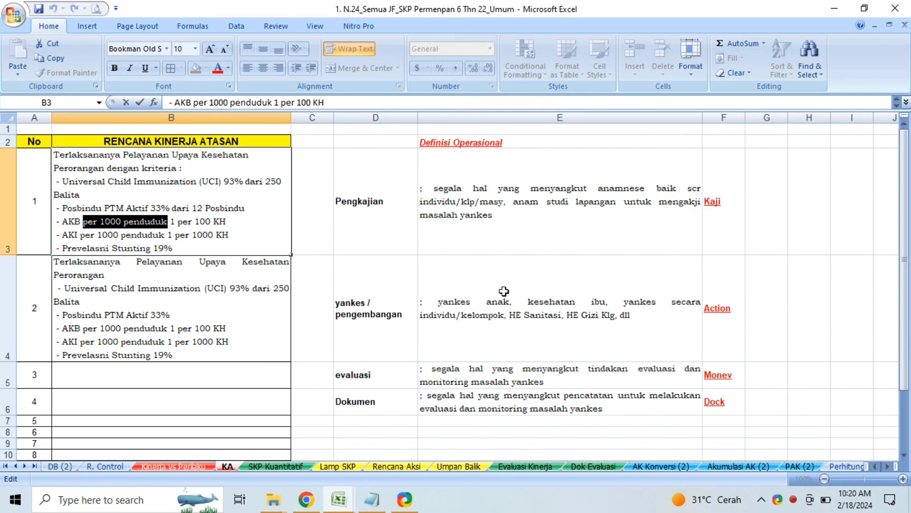
{"action": "key", "text": "BackSpace"}
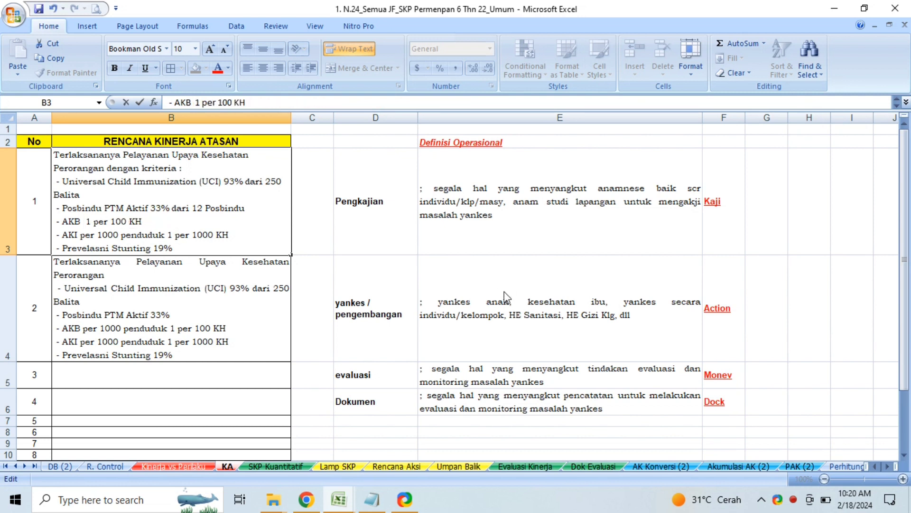
{"action": "key", "text": "BackSpace"}
Remove "per 1000 penduduk" from the AKI line in cell B3, leaving "AKI 1 per 1000 KH".
{"action": "key", "text": "Right"}
{"action": "key", "text": "Right"}
{"action": "key", "text": "Right"}
{"action": "key", "text": "Right"}
{"action": "key", "text": "Right"}
{"action": "key", "text": "Right"}
{"action": "key", "text": "Right"}
{"action": "key", "text": "Right"}
{"action": "key", "text": "Right"}
{"action": "key", "text": "Right"}
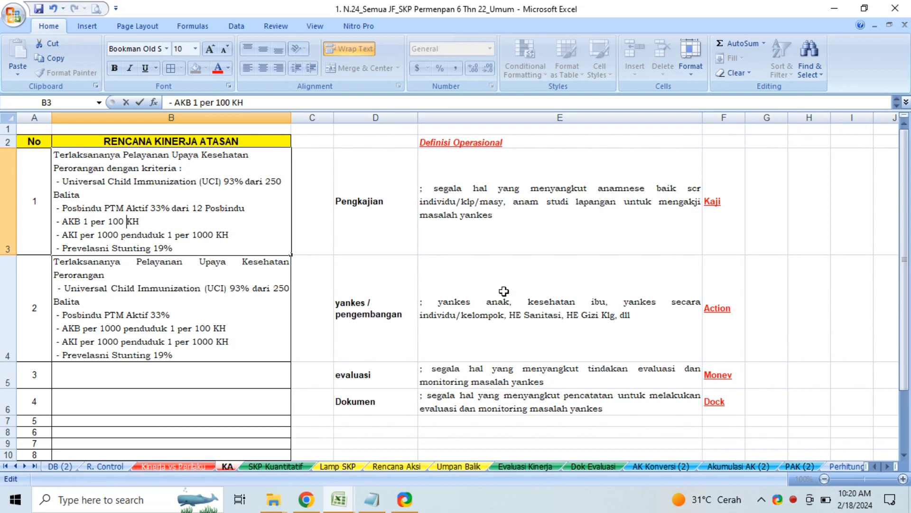
{"action": "key", "text": "Right"}
{"action": "key", "text": "Right"}
{"action": "key", "text": "Right"}
{"action": "key", "text": "Right"}
{"action": "key", "text": "Right"}
{"action": "key", "text": "Right"}
{"action": "key", "text": "Right"}
{"action": "key", "text": "Right"}
{"action": "key", "text": "Right"}
{"action": "key", "text": "shift+Right"}
{"action": "key", "text": "shift+Right"}
{"action": "key", "text": "shift+Right"}
{"action": "key", "text": "shift+Right"}
{"action": "key", "text": "shift+Right"}
{"action": "key", "text": "shift+Right"}
{"action": "key", "text": "shift+Right"}
{"action": "key", "text": "shift+Right"}
{"action": "key", "text": "shift+Right"}
{"action": "key", "text": "shift+Right"}
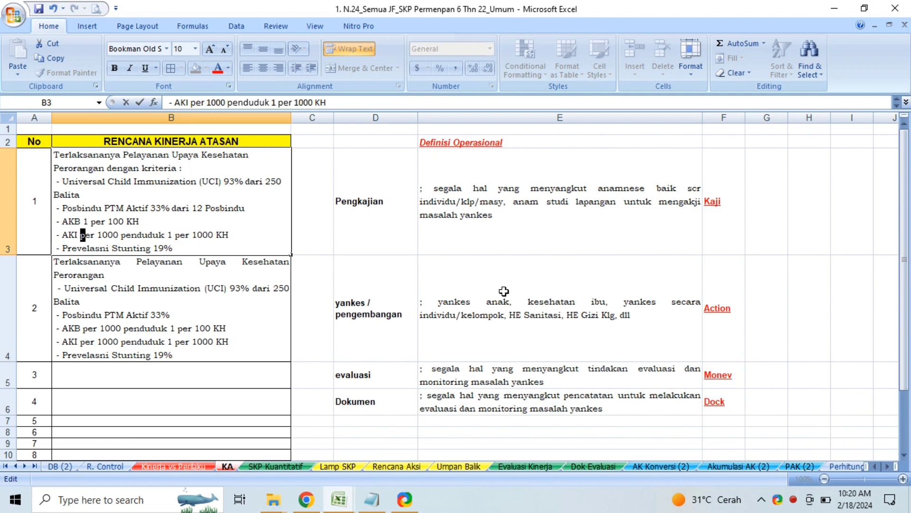
{"action": "key", "text": "shift+Right"}
{"action": "key", "text": "shift+Right"}
{"action": "key", "text": "shift+Right"}
{"action": "key", "text": "shift+Right"}
{"action": "key", "text": "shift+Right"}
{"action": "key", "text": "shift+Right"}
{"action": "key", "text": "shift+Right"}
{"action": "key", "text": "shift+Right"}
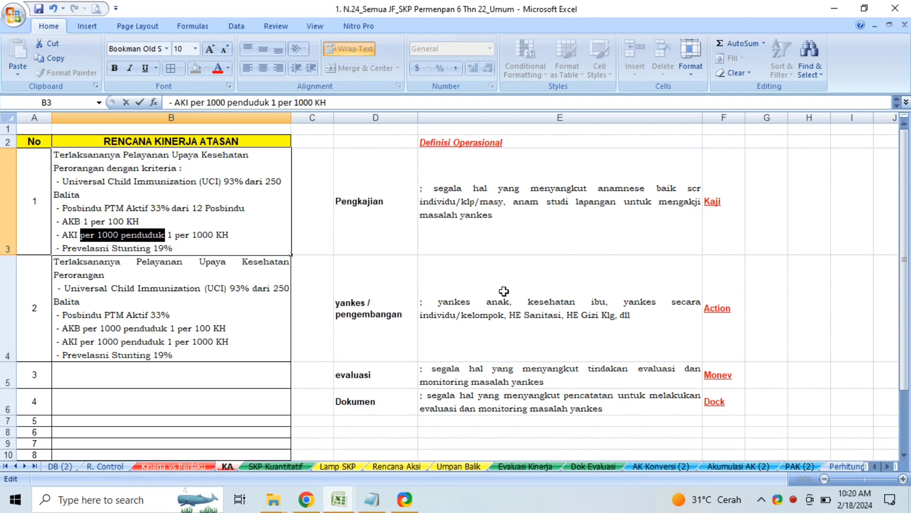
{"action": "key", "text": "Delete"}
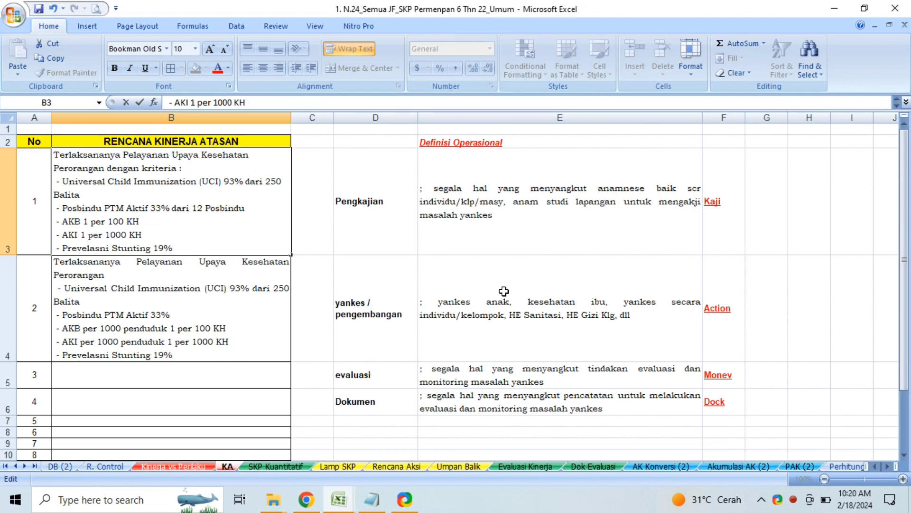
Append "dari 150 Bumil" to the "Prevelasni Stunting 19%" line in cell B3 and commit the edited cell.
{"action": "key", "text": "Right"}
{"action": "key", "text": "Right"}
{"action": "key", "text": "Right"}
{"action": "key", "text": "Right"}
{"action": "key", "text": "Right"}
{"action": "key", "text": "Right"}
{"action": "key", "text": "Right"}
{"action": "key", "text": "Right"}
{"action": "key", "text": "Right"}
{"action": "key", "text": "Right"}
{"action": "key", "text": "Right"}
{"action": "key", "text": "Right"}
{"action": "key", "text": "Right"}
{"action": "key", "text": "Right"}
{"action": "key", "text": "Right"}
{"action": "key", "text": "Right"}
{"action": "key", "text": "Right"}
{"action": "key", "text": "Right"}
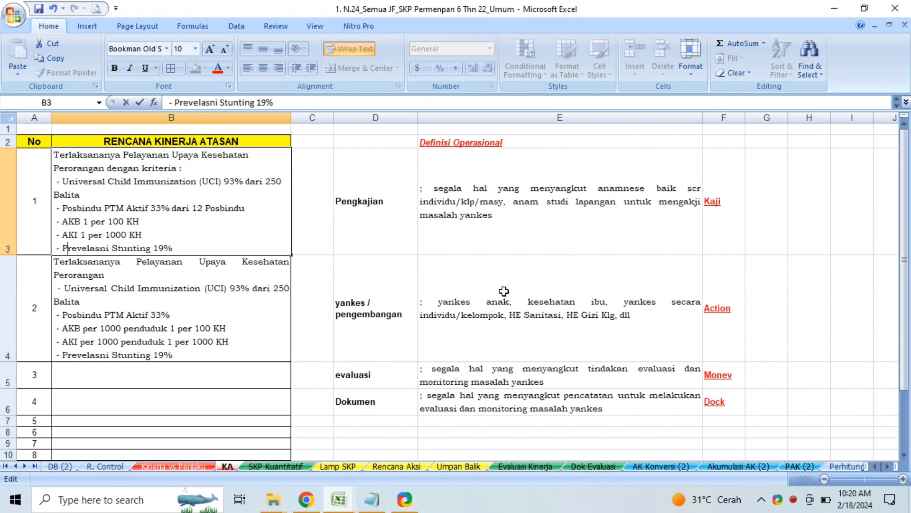
{"action": "key", "text": "Right"}
{"action": "key", "text": "Right"}
{"action": "key", "text": "Right"}
{"action": "key", "text": "Right"}
{"action": "key", "text": "Right"}
{"action": "key", "text": "Right"}
{"action": "type", "text": "dari"}
{"action": "key", "text": "BackSpace"}
{"action": "key", "text": "BackSpace"}
{"action": "type", "text": "e"}
{"action": "key", "text": "BackSpace"}
{"action": "type", "text": "ri"}
{"action": "type", "text": "150"}
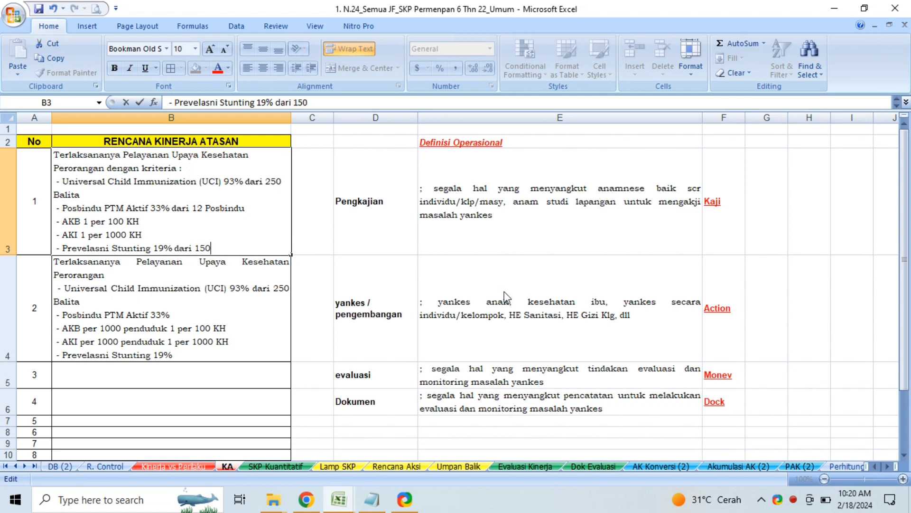
{"action": "type", "text": " Bumil"}
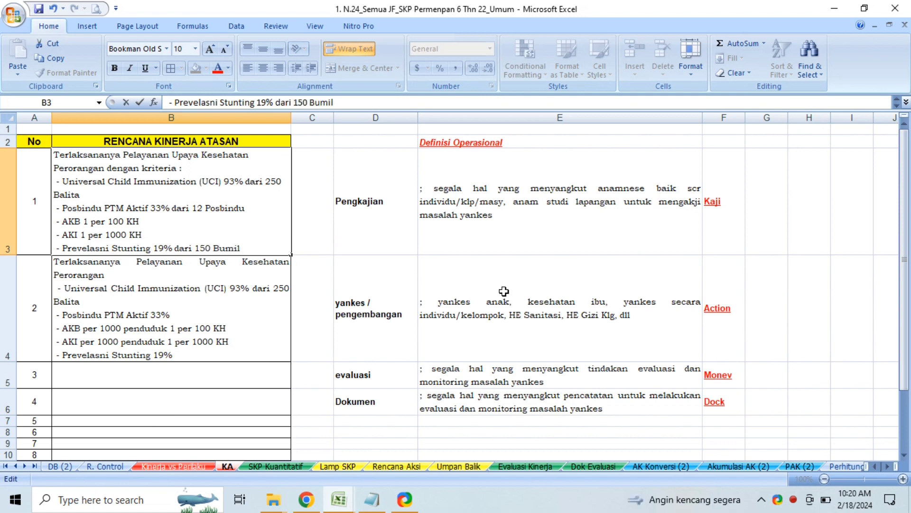
{"action": "key", "text": "ctrl+Return"}
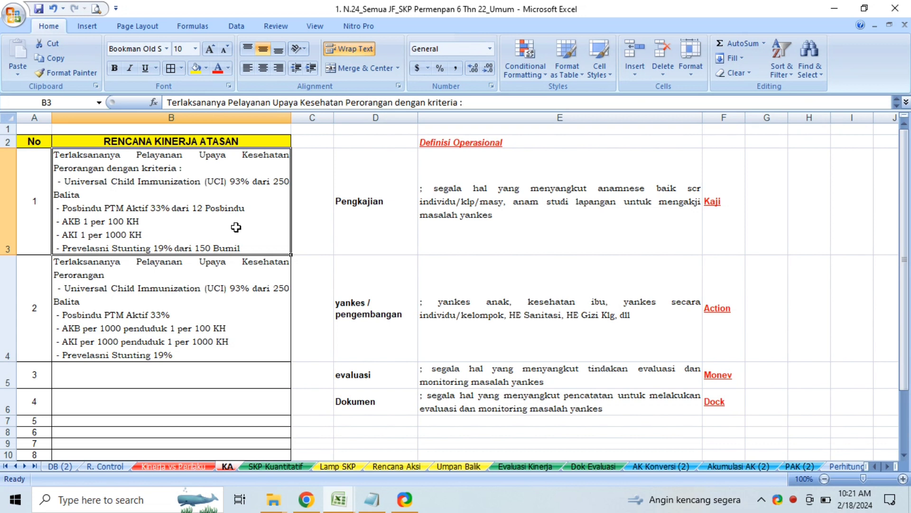
Open the R. Control sheet and select the RENCANA HASIL KERJA header cell.
{"action": "left_click", "coordinate": [105, 466]}
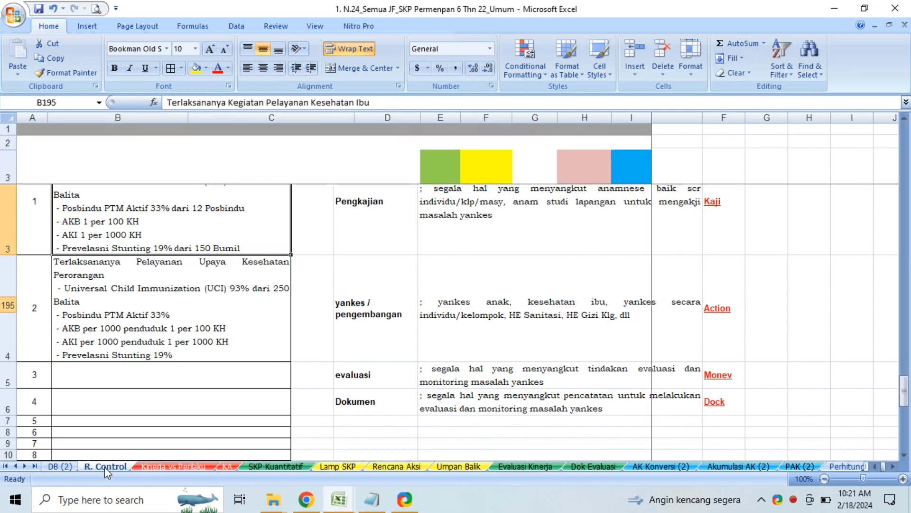
{"action": "left_click", "coordinate": [154, 170]}
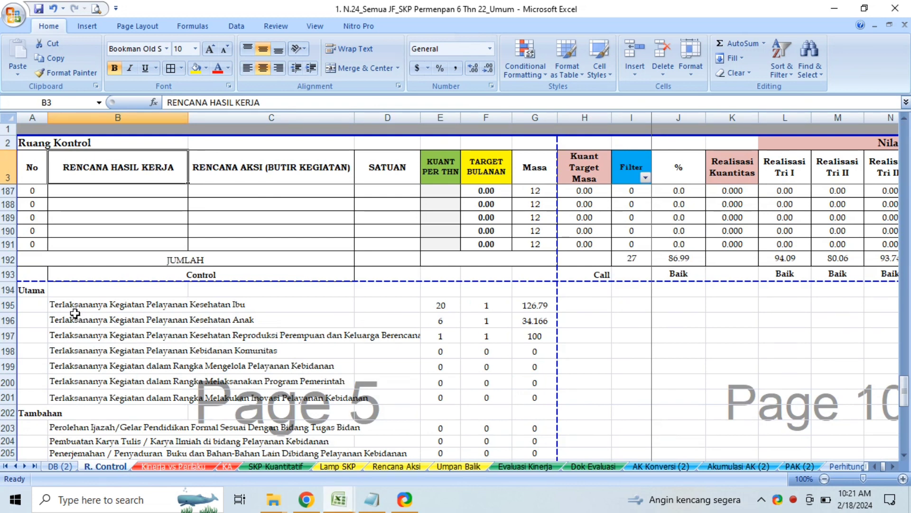
Switch to the MPPH (1) workbook and review the AKB, AKI, Prevelasni Stunting, UCI and Posbindu PTM Aktif indicators under Upaya Kesehatan Perorangan.
{"action": "left_click", "coordinate": [343, 501]}
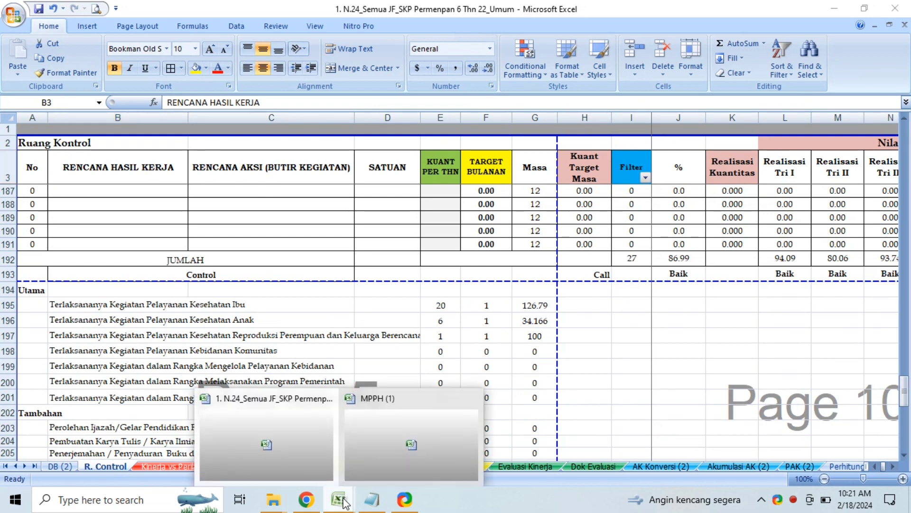
{"action": "left_click", "coordinate": [385, 429]}
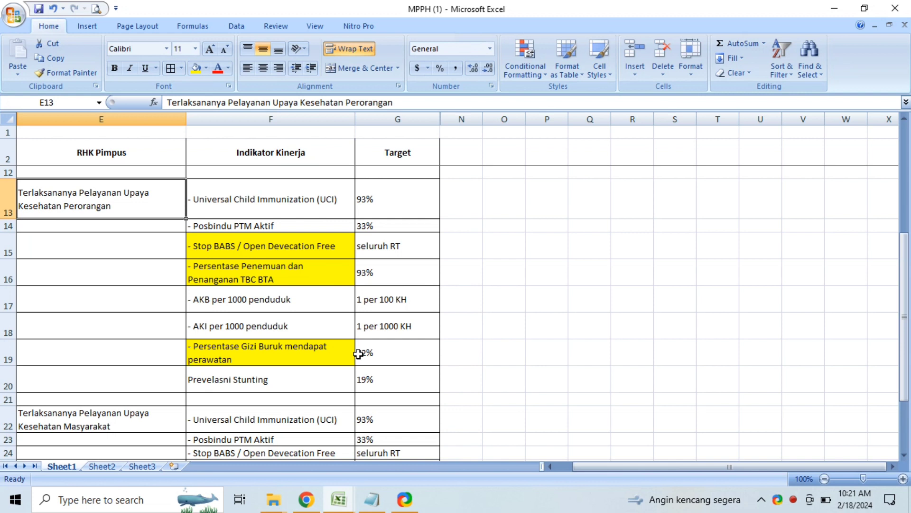
{"action": "left_click", "coordinate": [244, 302]}
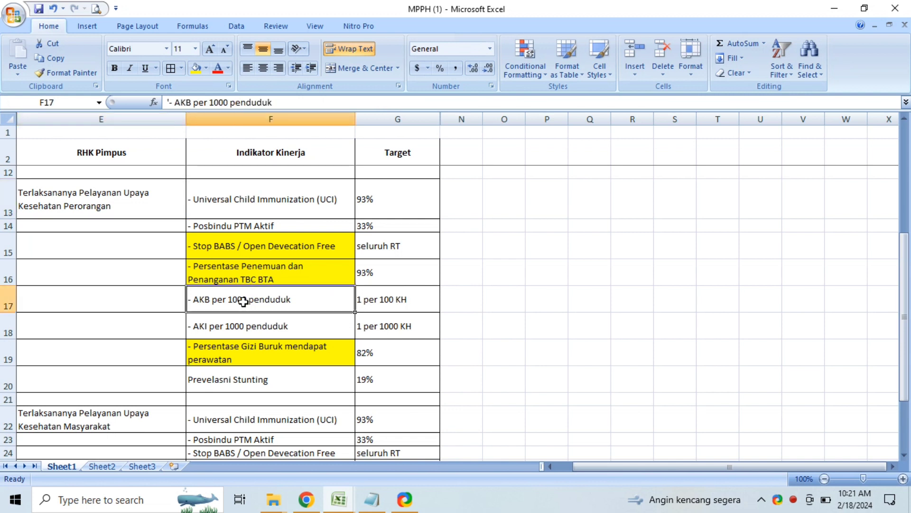
{"action": "left_click", "coordinate": [242, 328]}
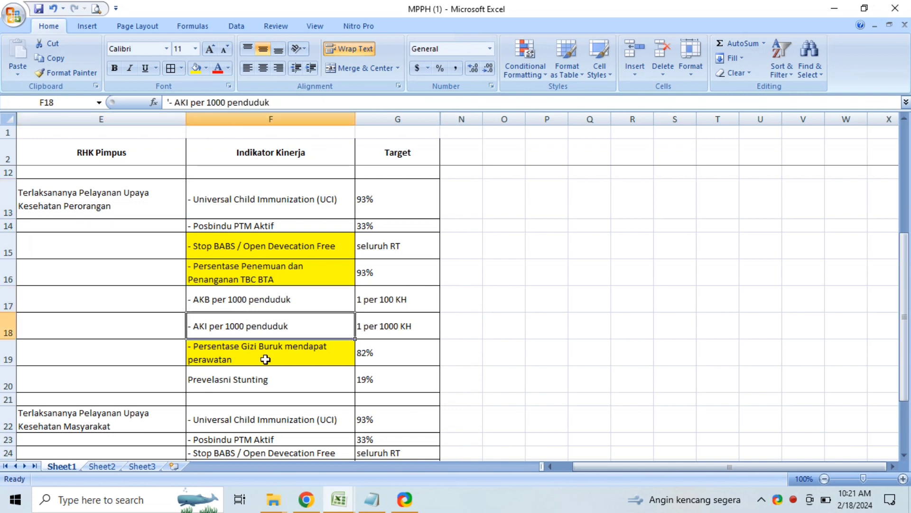
{"action": "left_click", "coordinate": [255, 378]}
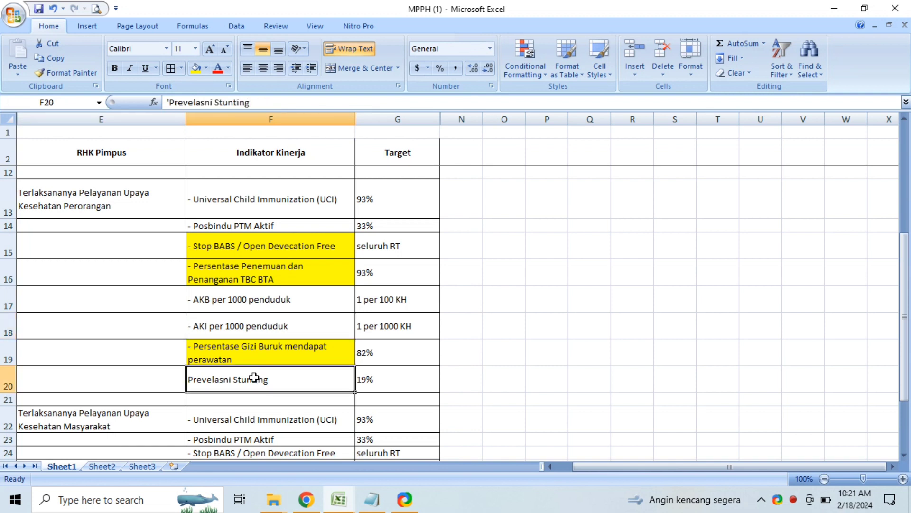
{"action": "left_click", "coordinate": [257, 208]}
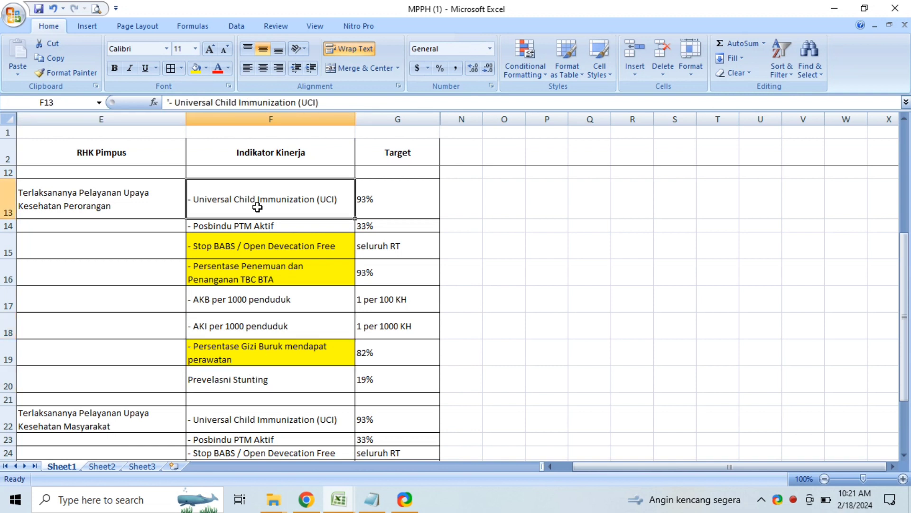
{"action": "left_click", "coordinate": [268, 226]}
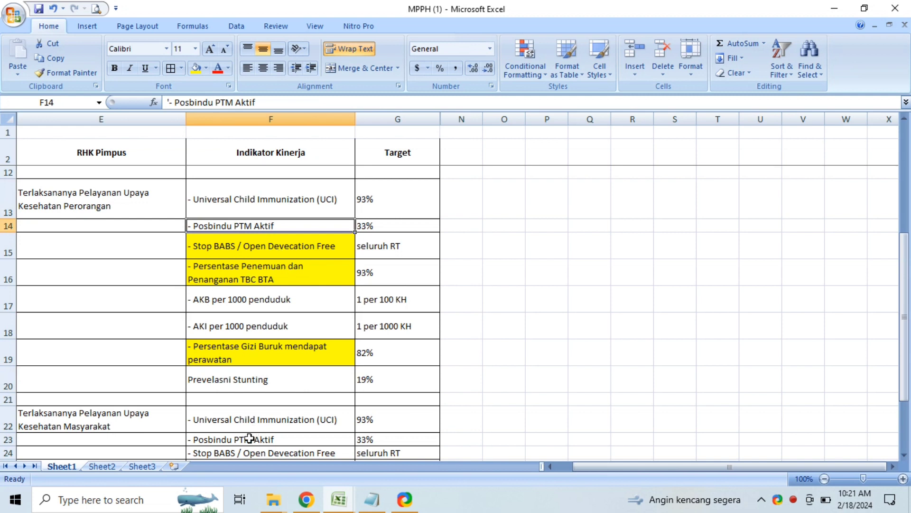
Return to the SKP workbook's R. Control sheet and examine the first UTAMA work result with its first two action-plan activities.
{"action": "mouse_move", "coordinate": [343, 507]}
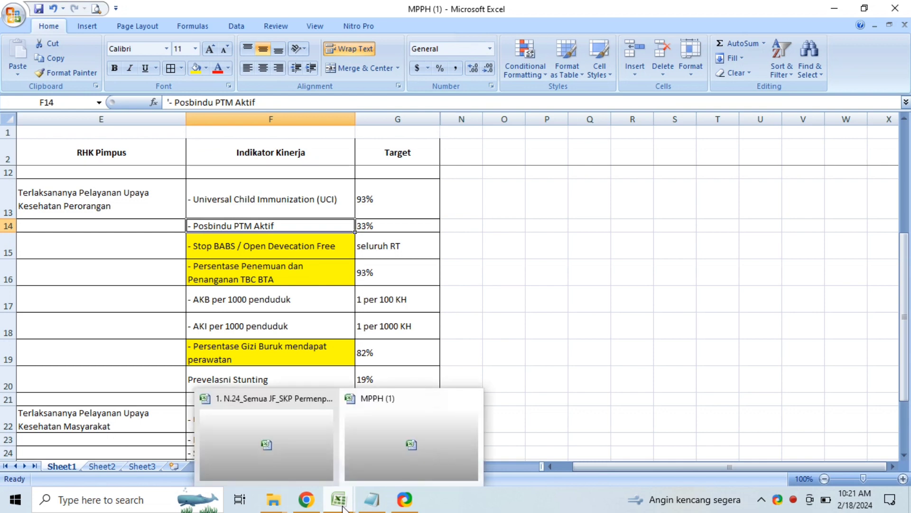
{"action": "left_click", "coordinate": [294, 466]}
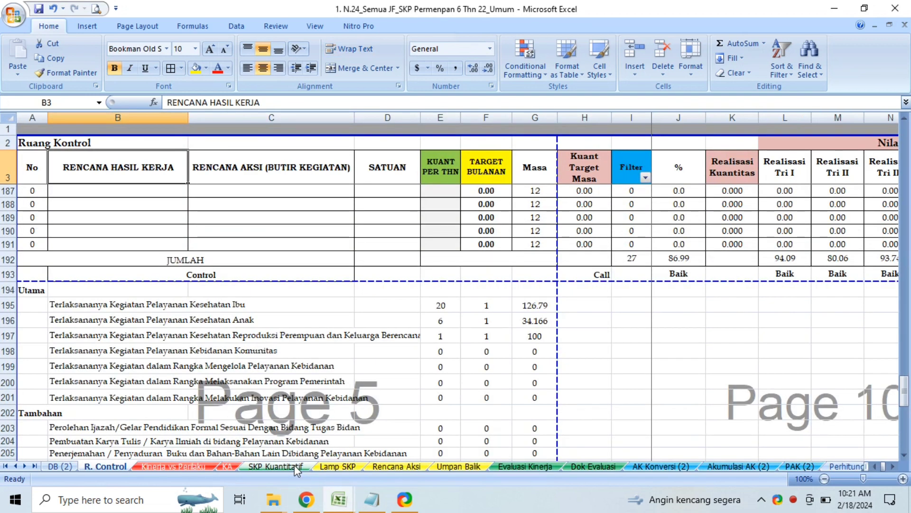
{"action": "key", "text": "Down"}
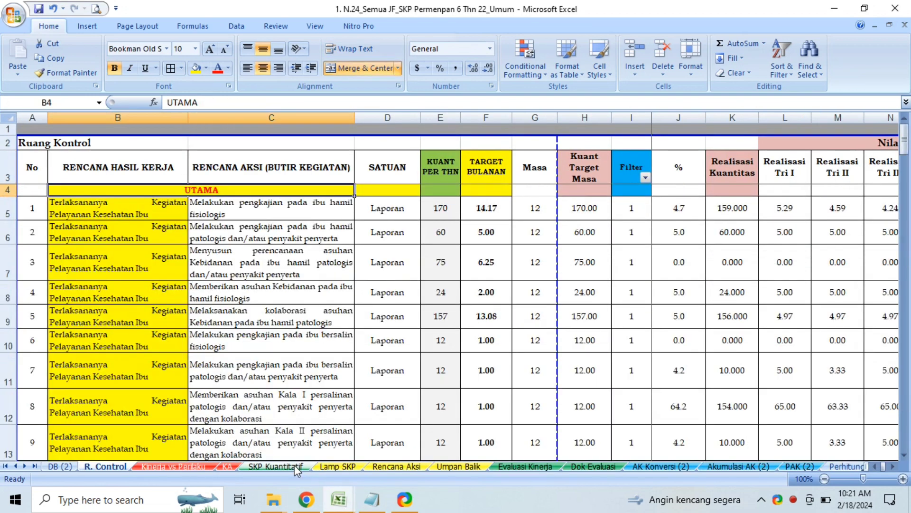
{"action": "left_click", "coordinate": [148, 215]}
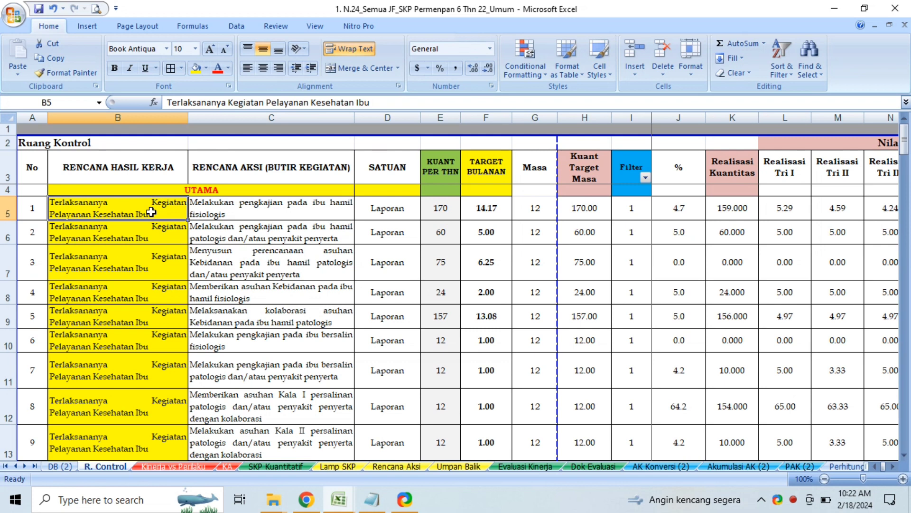
{"action": "left_click", "coordinate": [260, 223]}
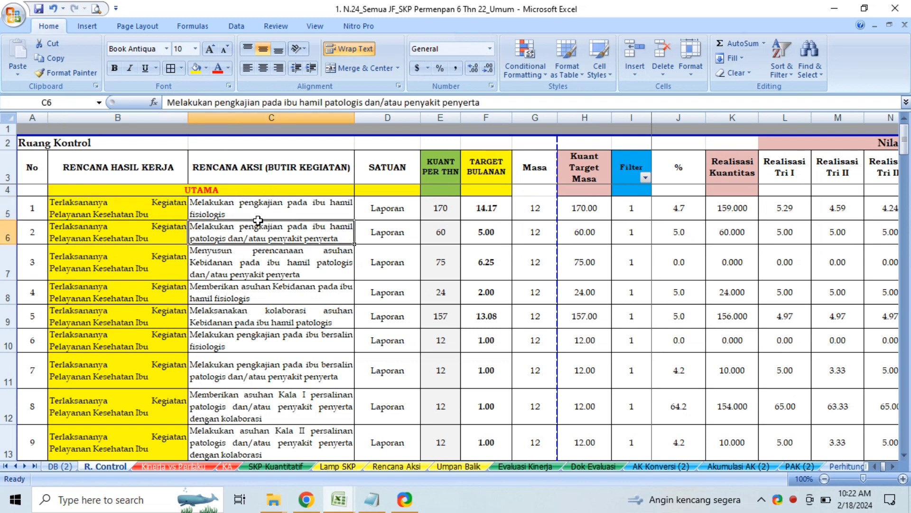
{"action": "left_click", "coordinate": [262, 215]}
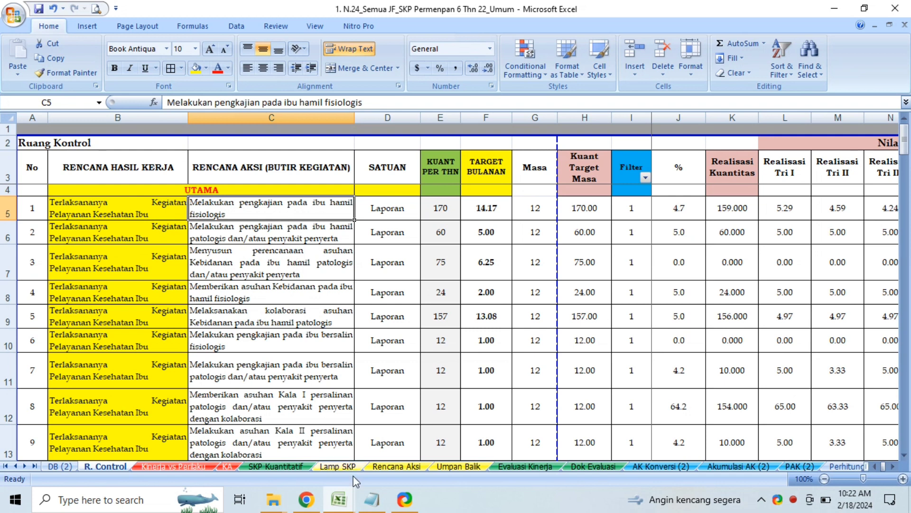
Switch to the MPPH (1) workbook and check the AKI per 1000 penduduk and Universal Child Immunization (UCI) indicators.
{"action": "mouse_move", "coordinate": [343, 504]}
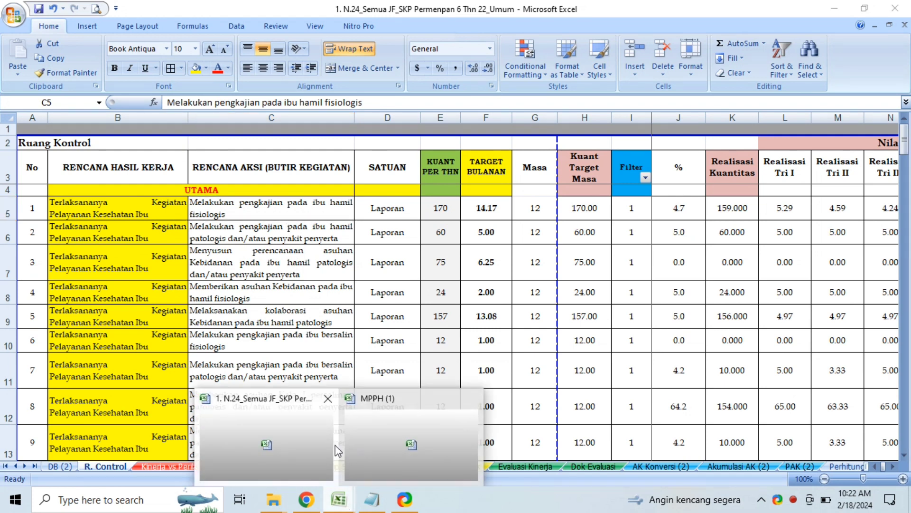
{"action": "left_click", "coordinate": [374, 443]}
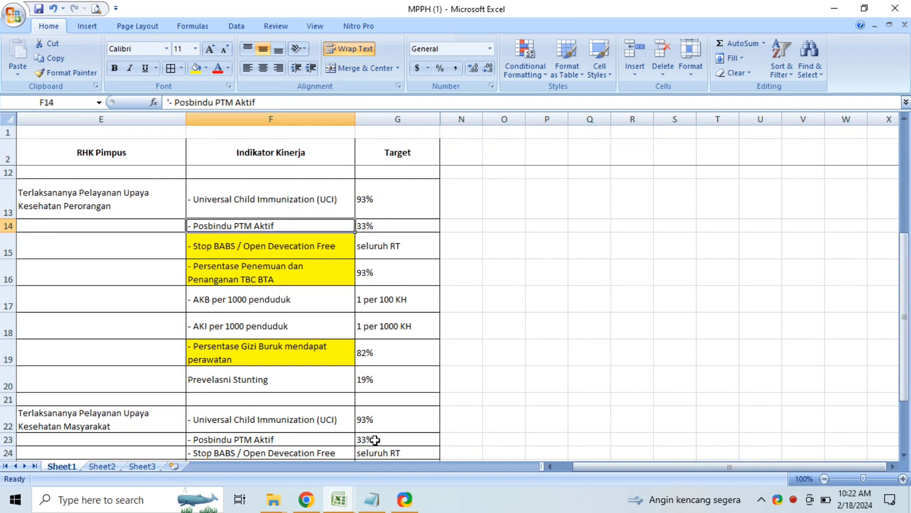
{"action": "left_click", "coordinate": [234, 325]}
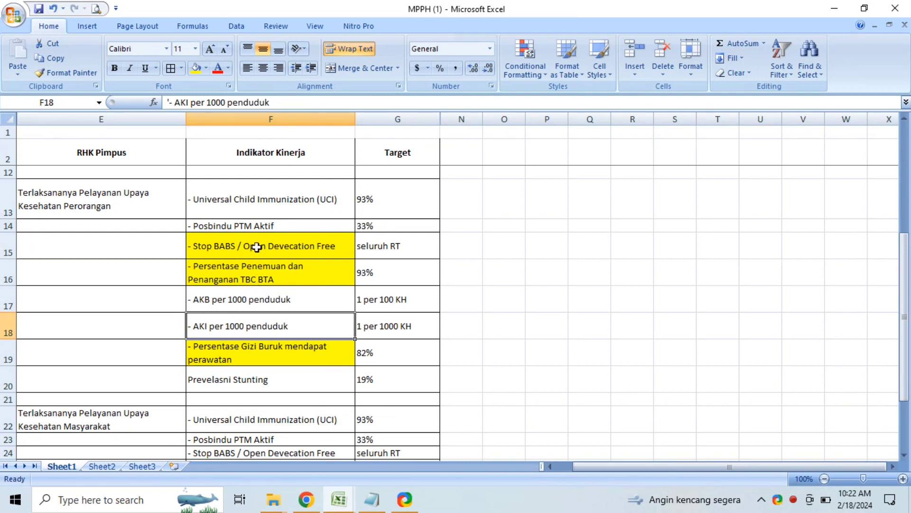
{"action": "left_click", "coordinate": [254, 206]}
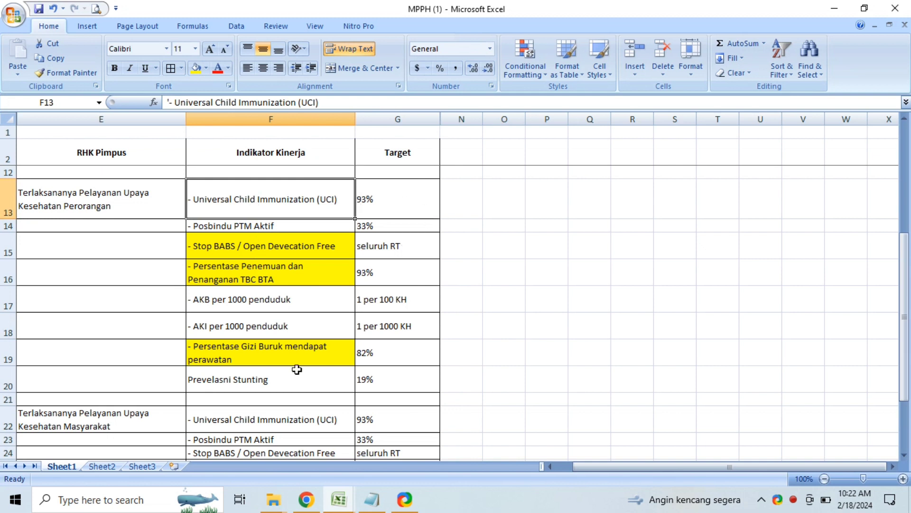
Go back to the R. Control sheet of the SKP workbook and select the second activity, "Melakukan pengkajian pada ibu hamil patologis dan/atau penyakit penyerta".
{"action": "left_click", "coordinate": [372, 500]}
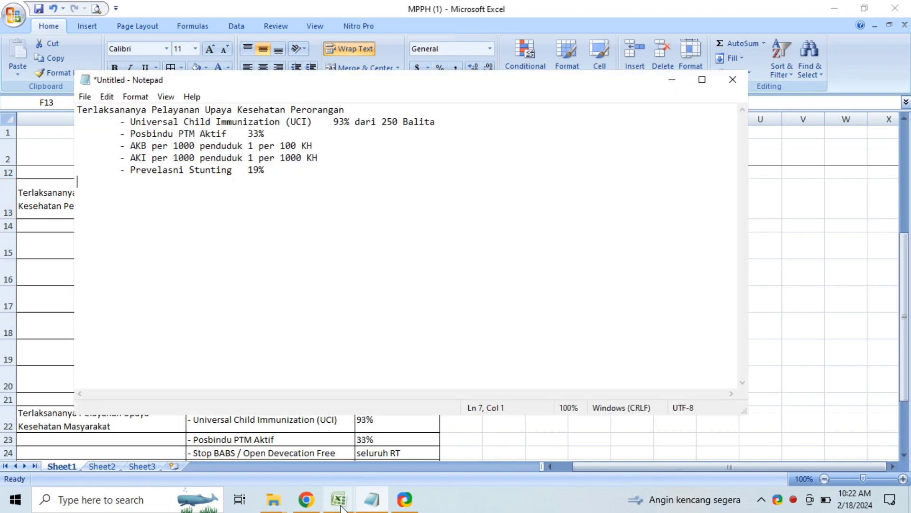
{"action": "mouse_move", "coordinate": [338, 500]}
{"action": "left_click", "coordinate": [299, 433]}
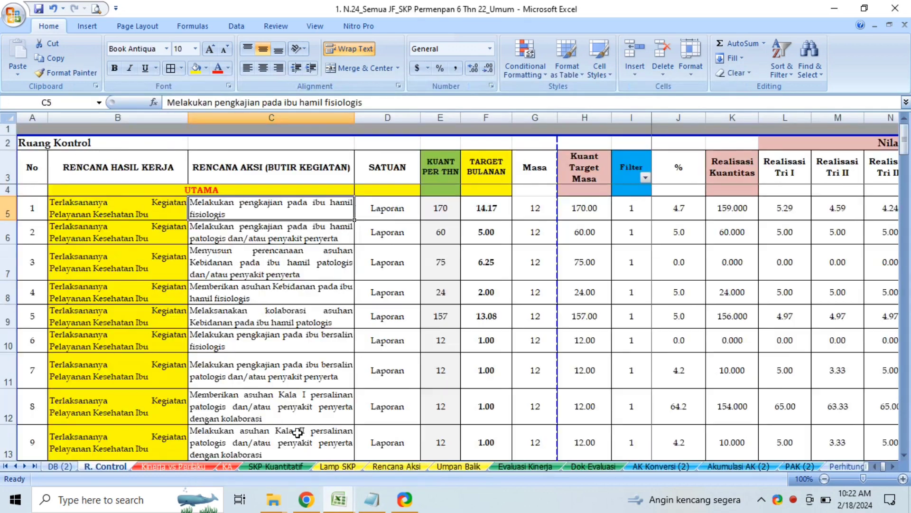
{"action": "left_click", "coordinate": [274, 232]}
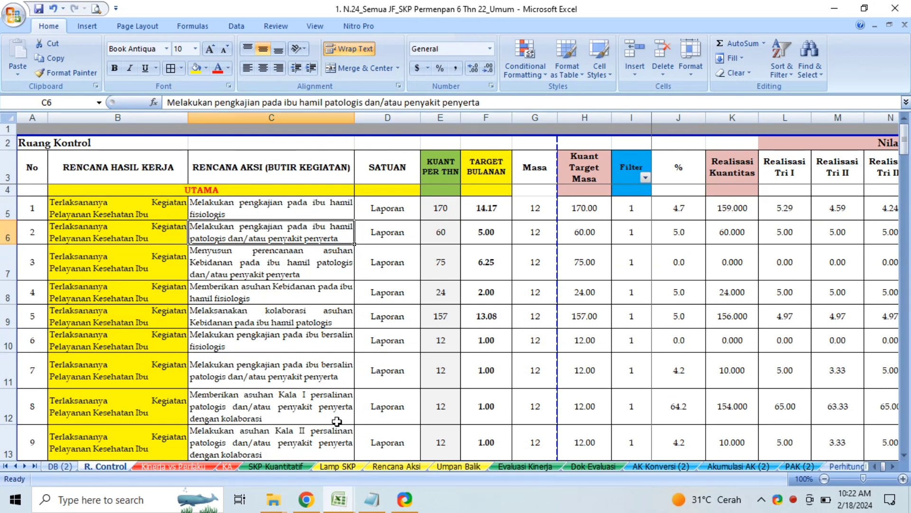
Switch to the MPPH (1) workbook and select the RHK Pimpus entry "Terlaksananya Pelayanan Upaya Kesehatan Perorangan".
{"action": "mouse_move", "coordinate": [340, 503]}
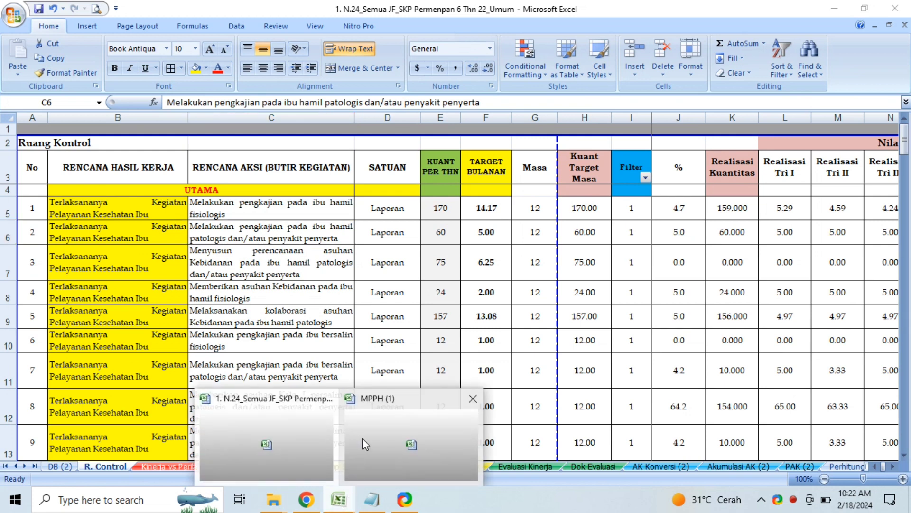
{"action": "left_click", "coordinate": [362, 437]}
{"action": "left_click", "coordinate": [112, 213]}
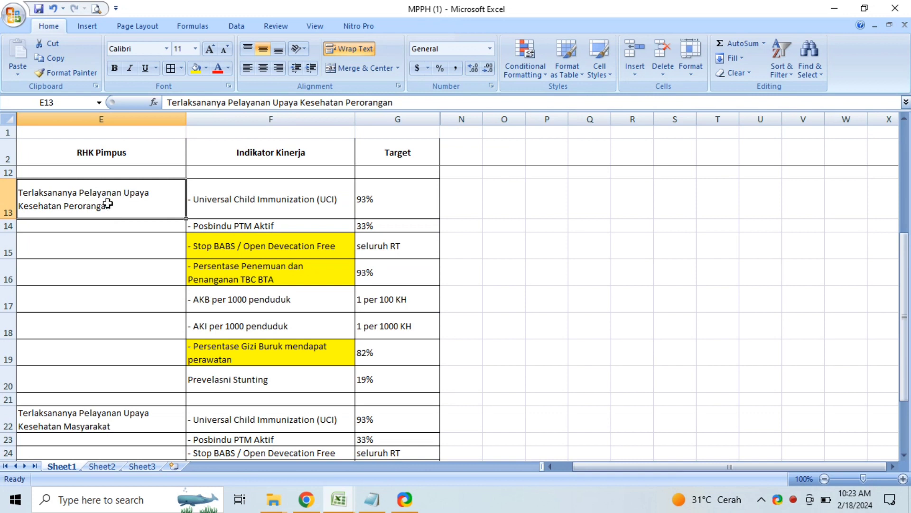
Return to the SKP workbook's R. Control sheet and check the first UTAMA work result against its first action-plan activity.
{"action": "mouse_move", "coordinate": [334, 503]}
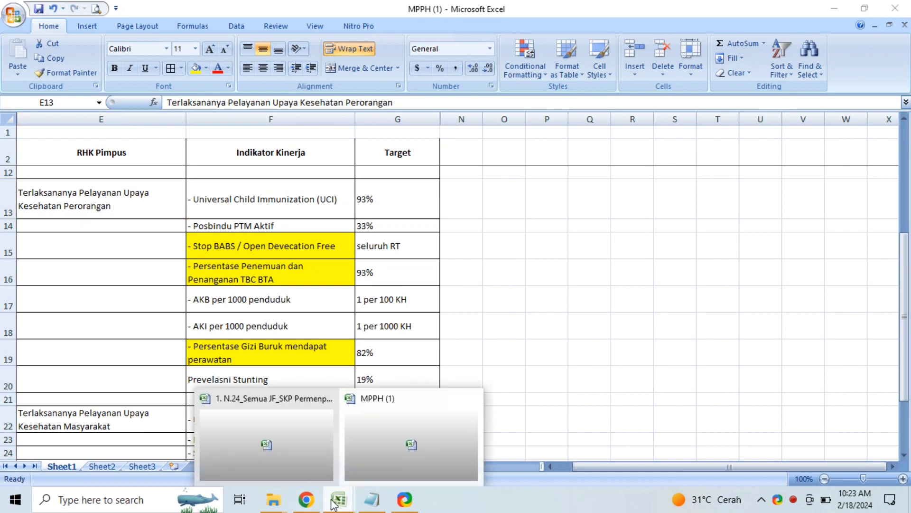
{"action": "left_click", "coordinate": [301, 457]}
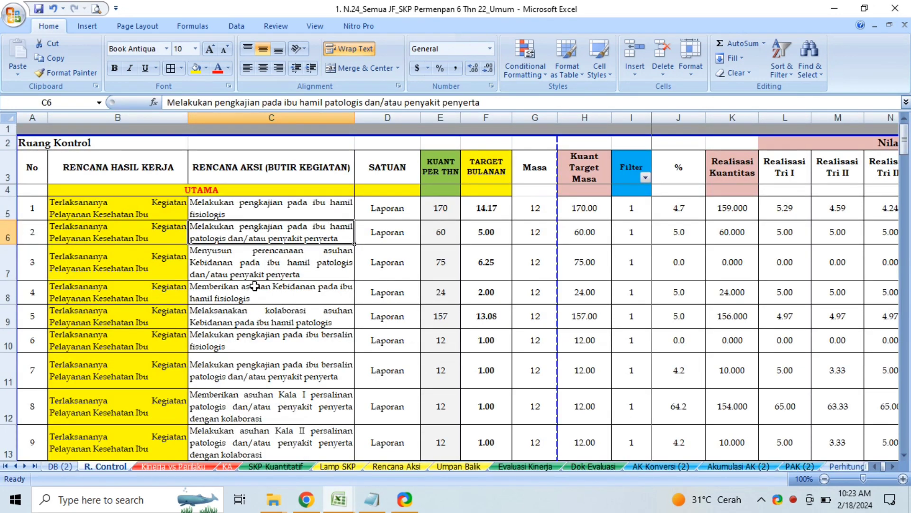
{"action": "left_click", "coordinate": [145, 203]}
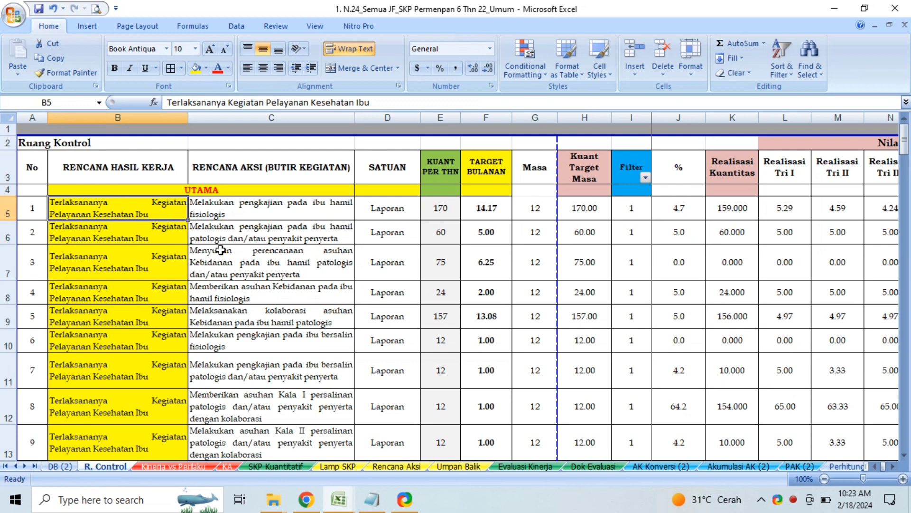
{"action": "left_click", "coordinate": [257, 213]}
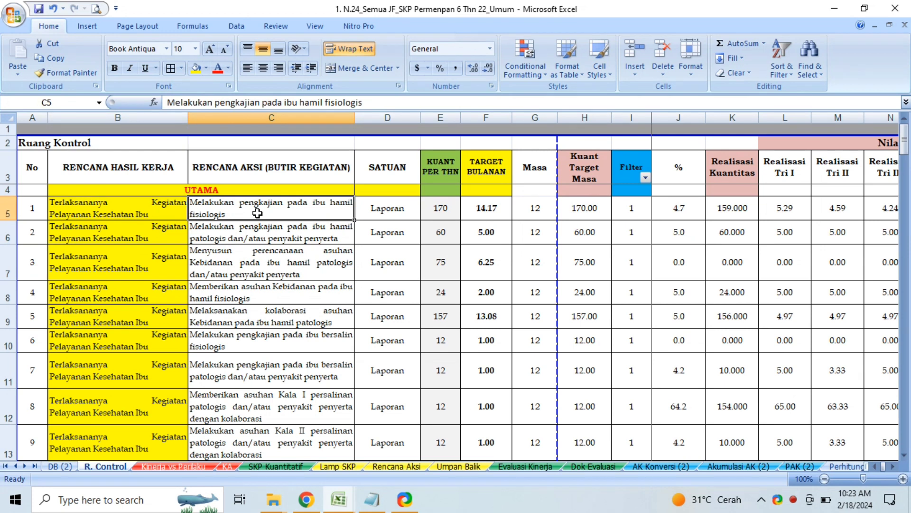
Select the yellow "Terlaksananya Kegiatan Pelayanan Kesehatan Ibu" work results for activities 1 to 19 in the Rencana Hasil Kerja column.
{"action": "left_click", "coordinate": [129, 214]}
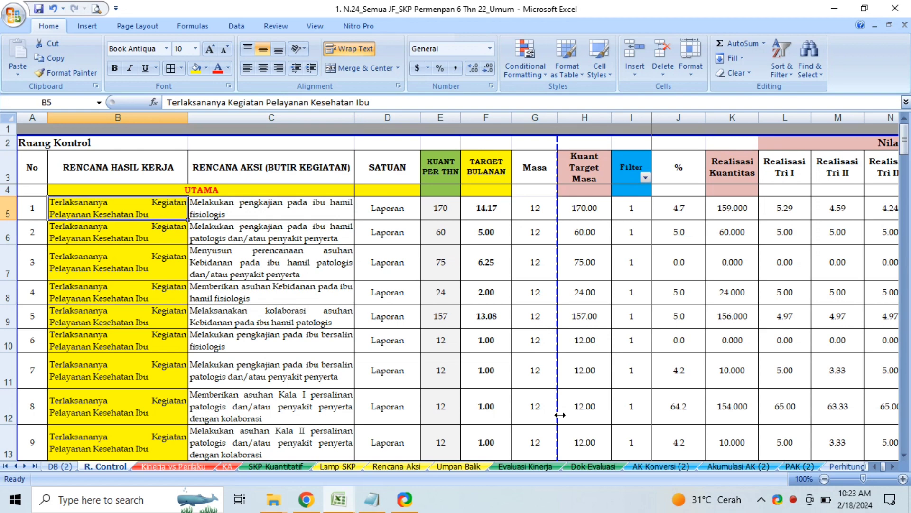
{"action": "key", "text": "shift+Down"}
{"action": "key", "text": "shift+Down"}
{"action": "key", "text": "shift+Down"}
{"action": "key", "text": "shift+Down"}
{"action": "key", "text": "shift+Down"}
{"action": "key", "text": "shift+Down"}
{"action": "key", "text": "shift+Down"}
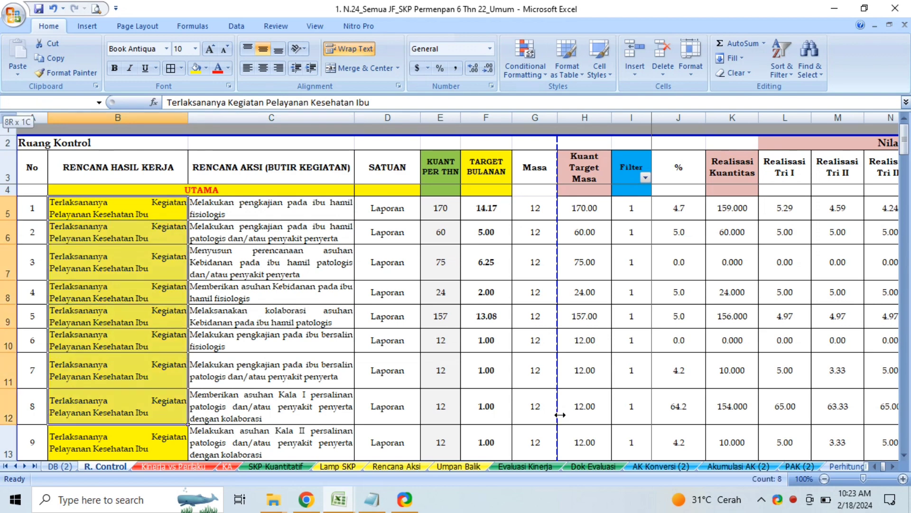
{"action": "key", "text": "shift+Down"}
{"action": "key", "text": "shift+Down"}
{"action": "key", "text": "shift+Down"}
{"action": "key", "text": "shift+Down"}
{"action": "key", "text": "shift+Down"}
{"action": "key", "text": "shift+Down"}
{"action": "key", "text": "shift+Down"}
{"action": "key", "text": "shift+Down"}
{"action": "key", "text": "shift+Down"}
{"action": "key", "text": "shift+Down"}
{"action": "key", "text": "shift+Down"}
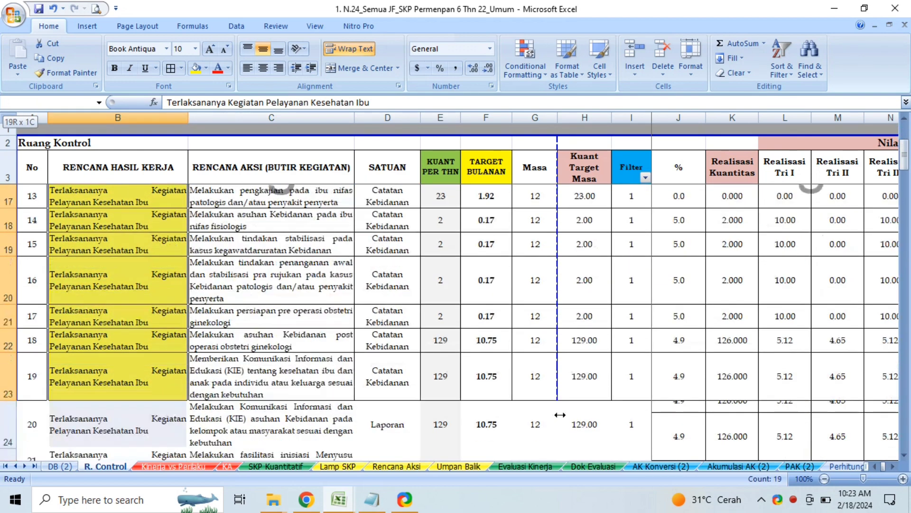
{"action": "key", "text": "shift+Down"}
{"action": "key", "text": "shift+Down"}
{"action": "key", "text": "shift+Down"}
{"action": "key", "text": "shift+Up"}
{"action": "key", "text": "shift+Up"}
{"action": "key", "text": "shift+Up"}
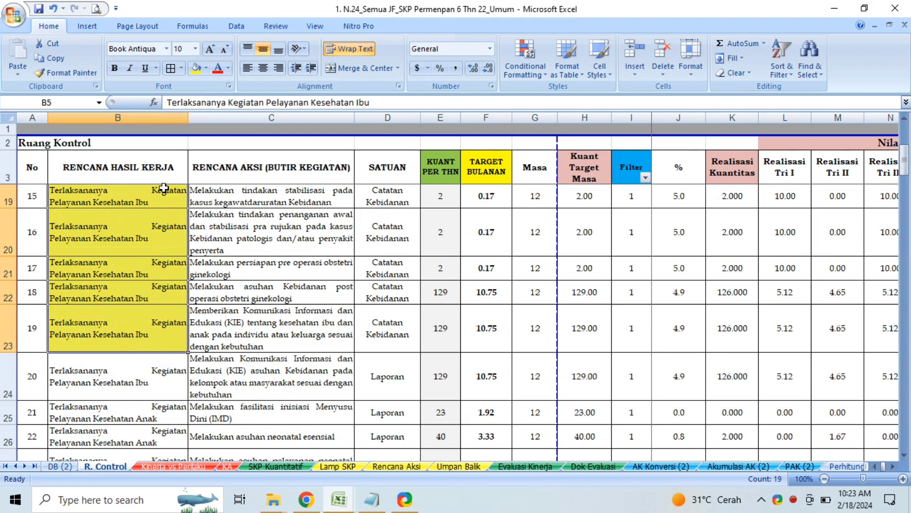
Review the Rencana Hasil Kerja column from the first UTAMA row down through the Kesehatan Anak, Reproduksi and Mengelola Pelayanan Kebidanan entries.
{"action": "left_click", "coordinate": [160, 171]}
{"action": "key", "text": "Down"}
{"action": "key", "text": "Down"}
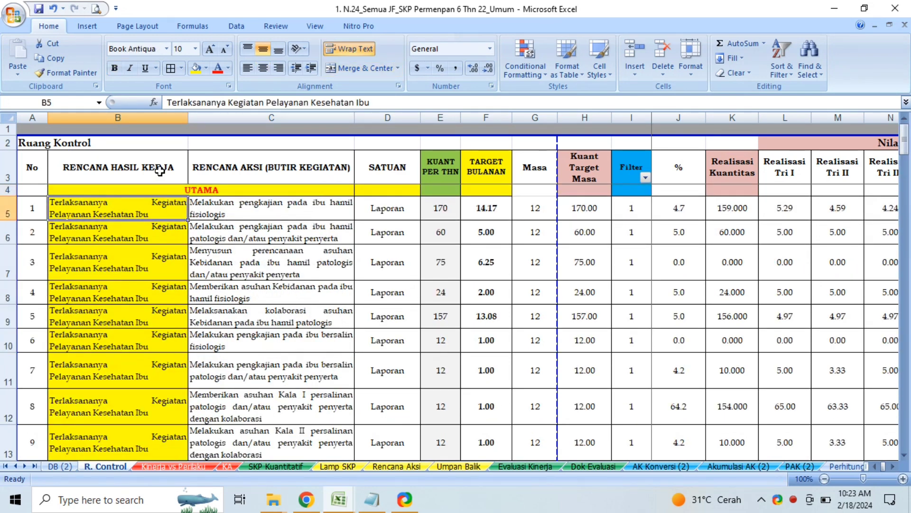
{"action": "key", "text": "Down"}
{"action": "key", "text": "Down"}
{"action": "key", "text": "Down"}
{"action": "key", "text": "Down"}
{"action": "key", "text": "Down"}
{"action": "key", "text": "Down"}
{"action": "key", "text": "Down"}
{"action": "key", "text": "Down"}
{"action": "key", "text": "Down"}
{"action": "key", "text": "Down"}
{"action": "key", "text": "Down"}
{"action": "key", "text": "Down"}
{"action": "key", "text": "Down"}
{"action": "key", "text": "Down"}
{"action": "key", "text": "Down"}
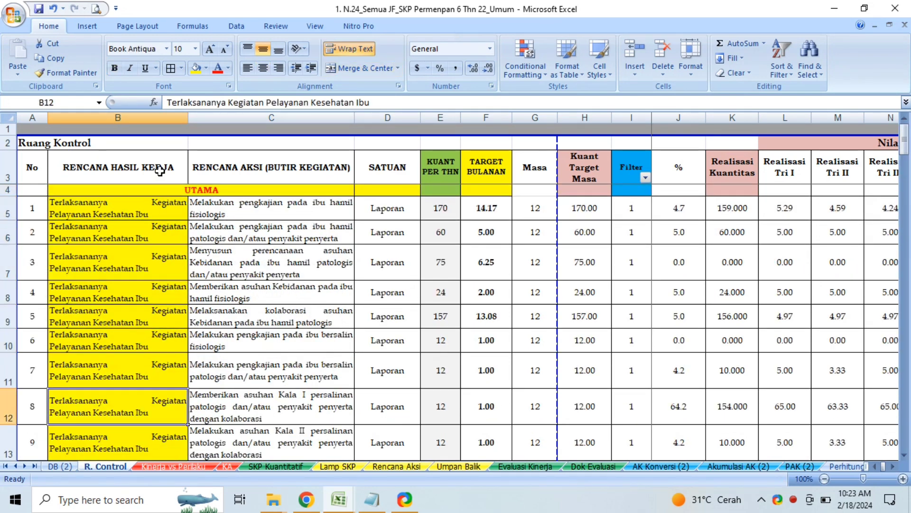
{"action": "key", "text": "Down"}
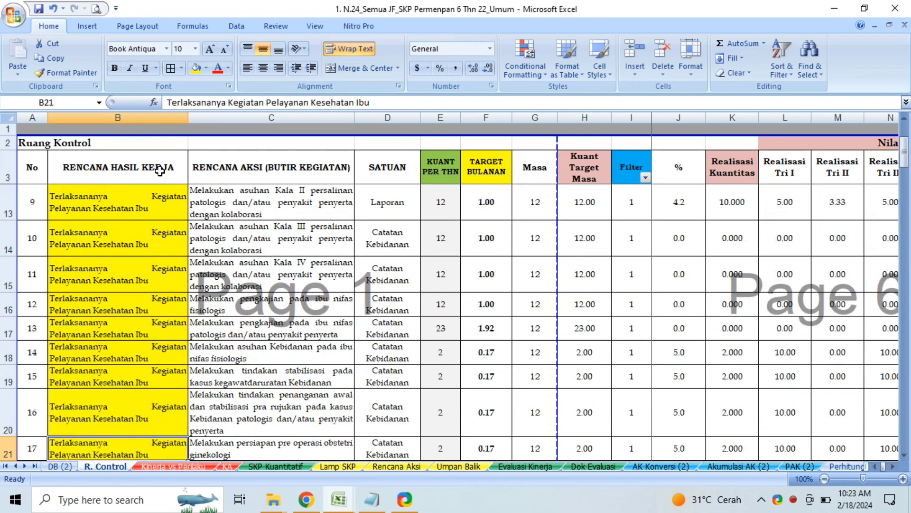
{"action": "key", "text": "Down"}
{"action": "key", "text": "Down"}
{"action": "key", "text": "Down"}
{"action": "key", "text": "Down"}
{"action": "key", "text": "Down"}
{"action": "key", "text": "Down"}
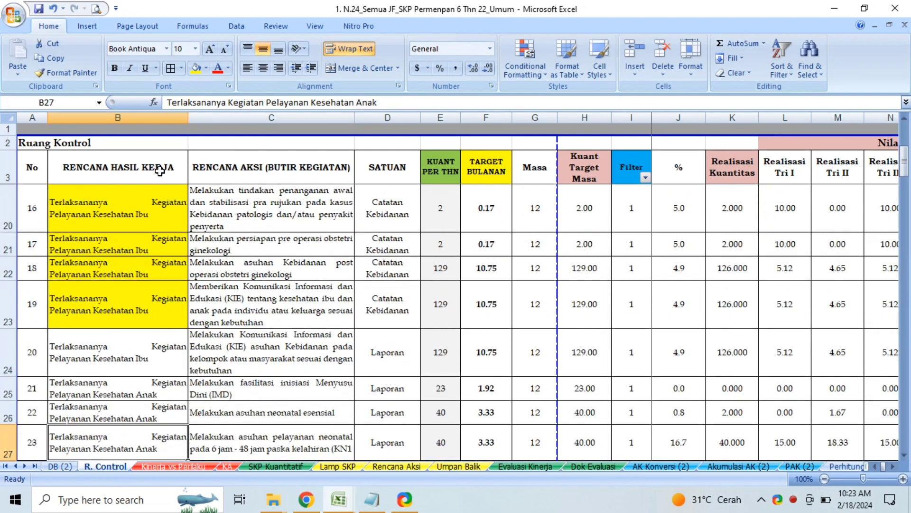
{"action": "key", "text": "Down"}
{"action": "key", "text": "Down"}
{"action": "key", "text": "Down"}
{"action": "key", "text": "Down"}
{"action": "key", "text": "Down"}
{"action": "key", "text": "Down"}
{"action": "key", "text": "Down"}
{"action": "key", "text": "Down"}
{"action": "key", "text": "Down"}
{"action": "key", "text": "Down"}
{"action": "key", "text": "Down"}
{"action": "key", "text": "Down"}
{"action": "key", "text": "Down"}
{"action": "key", "text": "Down"}
{"action": "key", "text": "Down"}
{"action": "key", "text": "Down"}
{"action": "key", "text": "Down"}
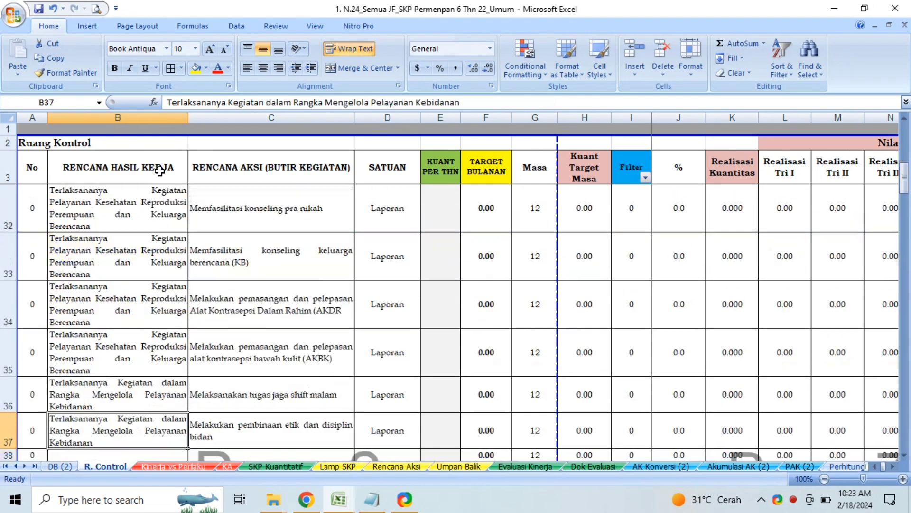
{"action": "key", "text": "Down"}
{"action": "key", "text": "Down"}
{"action": "key", "text": "Down"}
{"action": "key", "text": "Down"}
{"action": "key", "text": "Down"}
{"action": "key", "text": "Down"}
{"action": "key", "text": "Down"}
{"action": "key", "text": "Down"}
{"action": "key", "text": "Down"}
{"action": "key", "text": "Down"}
{"action": "key", "text": "Down"}
{"action": "key", "text": "Down"}
{"action": "key", "text": "Down"}
{"action": "key", "text": "Down"}
{"action": "key", "text": "Down"}
{"action": "key", "text": "Down"}
{"action": "key", "text": "Down"}
{"action": "key", "text": "Down"}
{"action": "key", "text": "Down"}
{"action": "key", "text": "Down"}
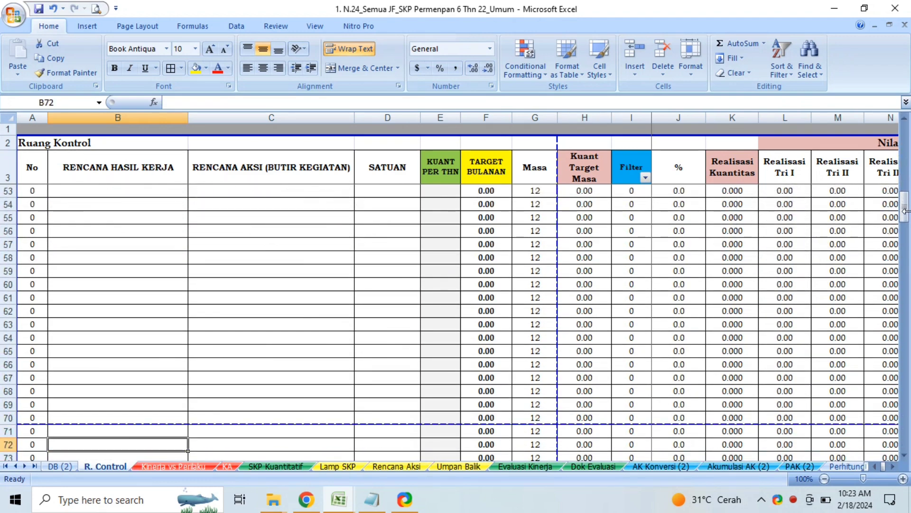
Examine the list of Utama work results below the JUMLAH row, from Kesehatan Ibu to Inovasi Pelayanan Kebidanan.
{"action": "left_click_drag", "start_coordinate": [904, 209], "coordinate": [897, 390]}
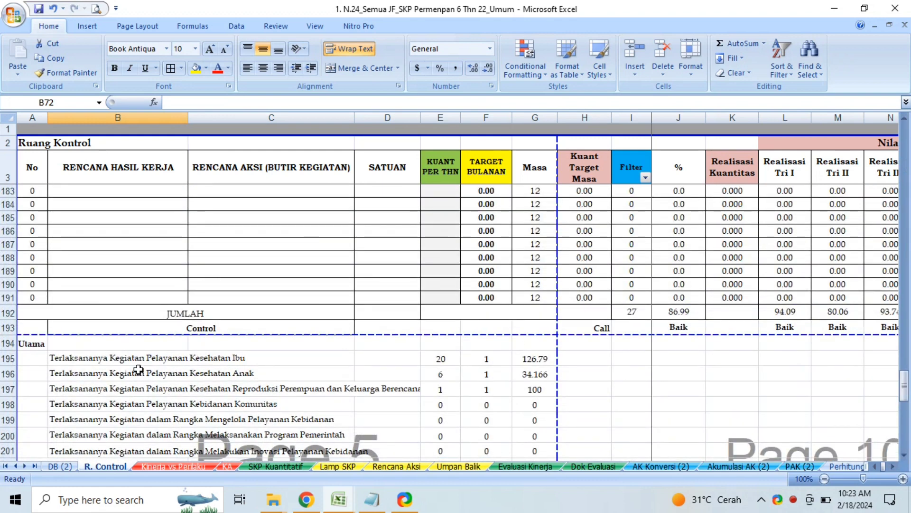
{"action": "left_click", "coordinate": [88, 357]}
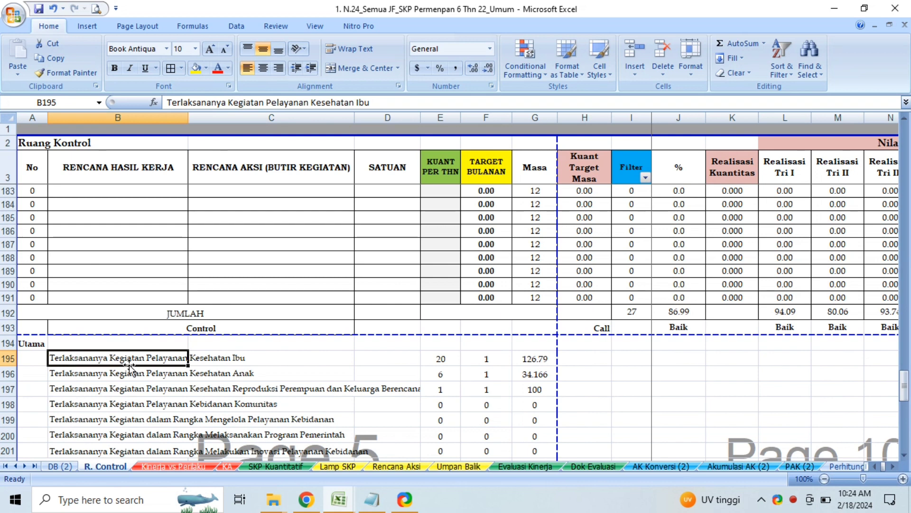
{"action": "left_click", "coordinate": [71, 377]}
{"action": "key", "text": "Down"}
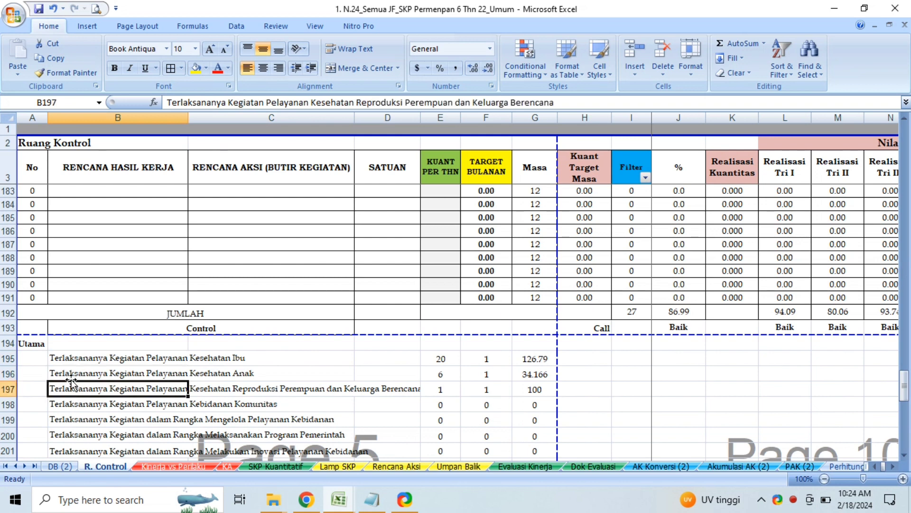
{"action": "key", "text": "Down"}
{"action": "key", "text": "Down"}
{"action": "key", "text": "Down"}
{"action": "key", "text": "Down"}
{"action": "key", "text": "Down"}
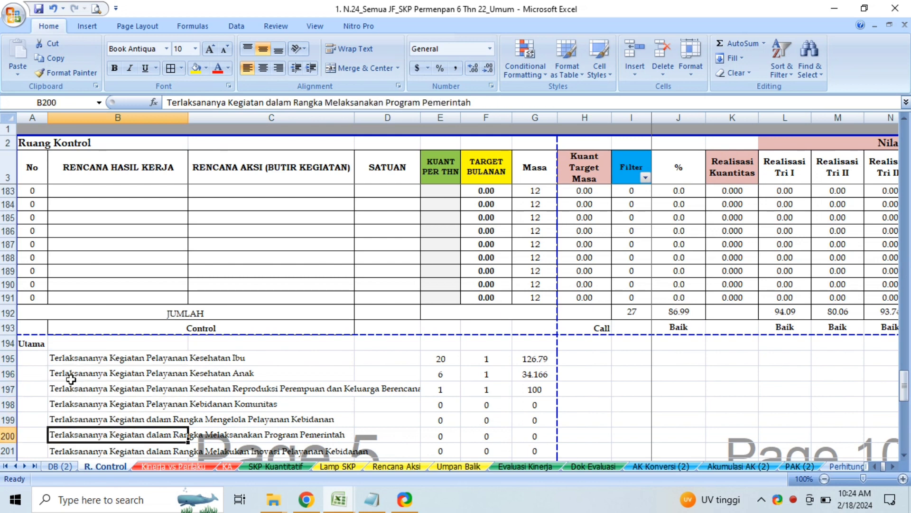
{"action": "key", "text": "Down"}
{"action": "key", "text": "Up"}
{"action": "key", "text": "Up"}
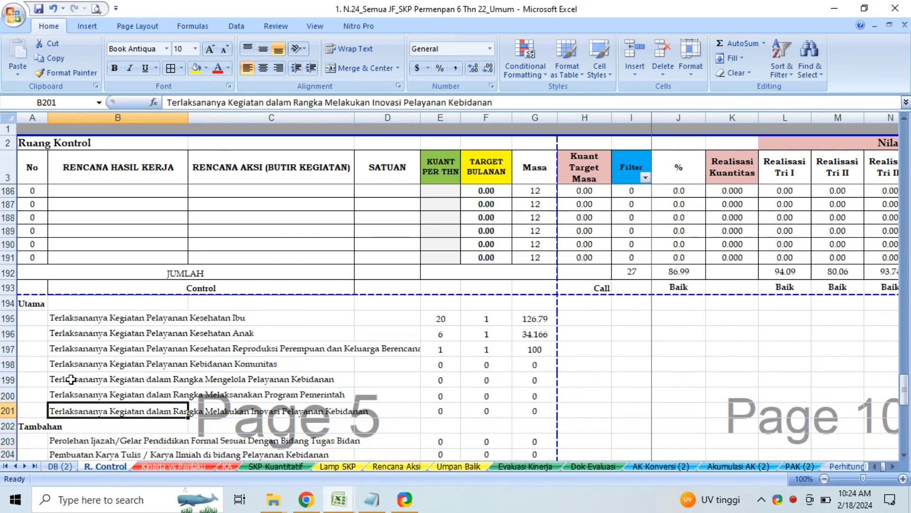
{"action": "key", "text": "Up"}
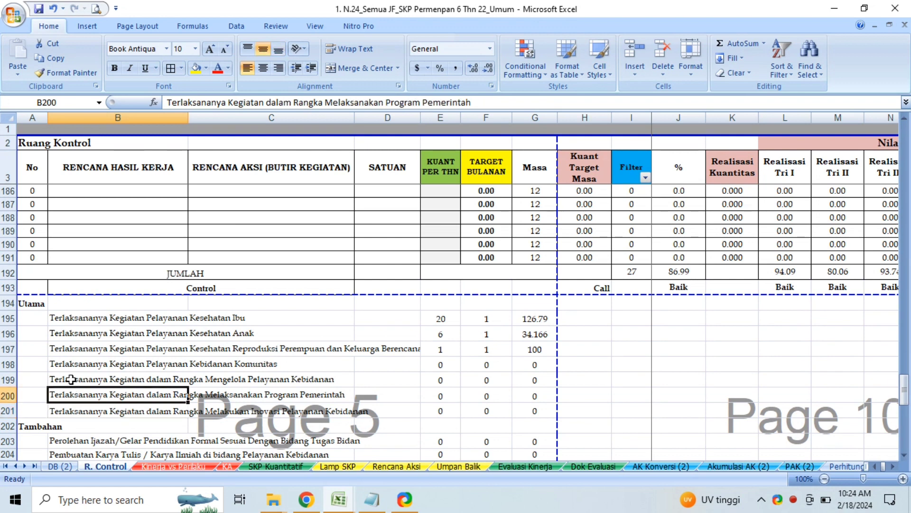
{"action": "key", "text": "Up"}
{"action": "key", "text": "Up"}
{"action": "key", "text": "Up"}
{"action": "key", "text": "Up"}
{"action": "key", "text": "Up"}
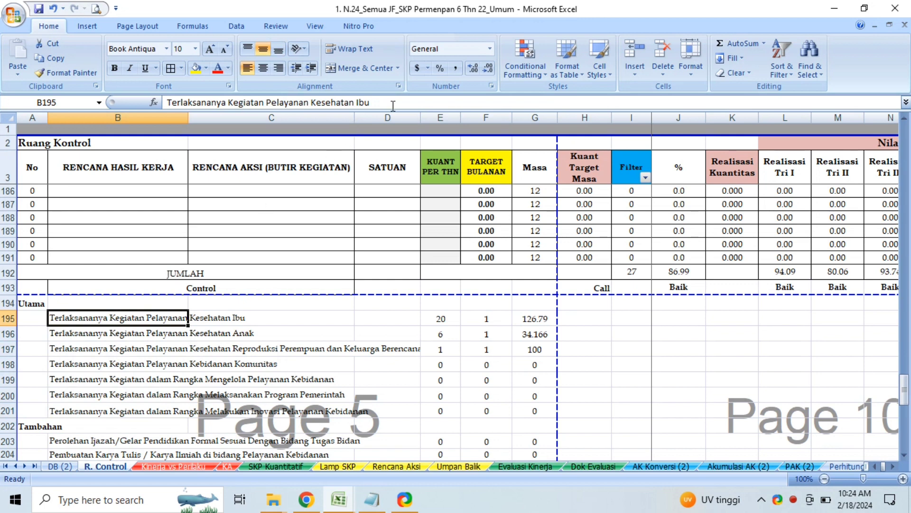
Copy the text "Terlaksananya Kegiatan Pelayanan Kesehatan Ibu" from cell B195 in the Utama list.
{"action": "left_click_drag", "start_coordinate": [392, 103], "coordinate": [81, 86]}
{"action": "key", "text": "ctrl+c"}
{"action": "key", "text": "Return"}
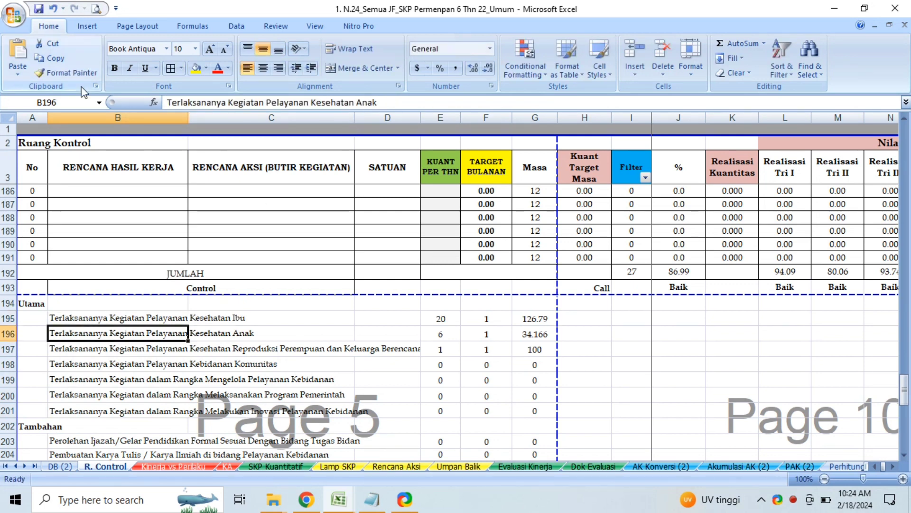
Clear the Rencana Hasil Kerja entries of the first two UTAMA activities, cells B5 and B6.
{"action": "left_click", "coordinate": [134, 168]}
{"action": "key", "text": "Down"}
{"action": "key", "text": "Down"}
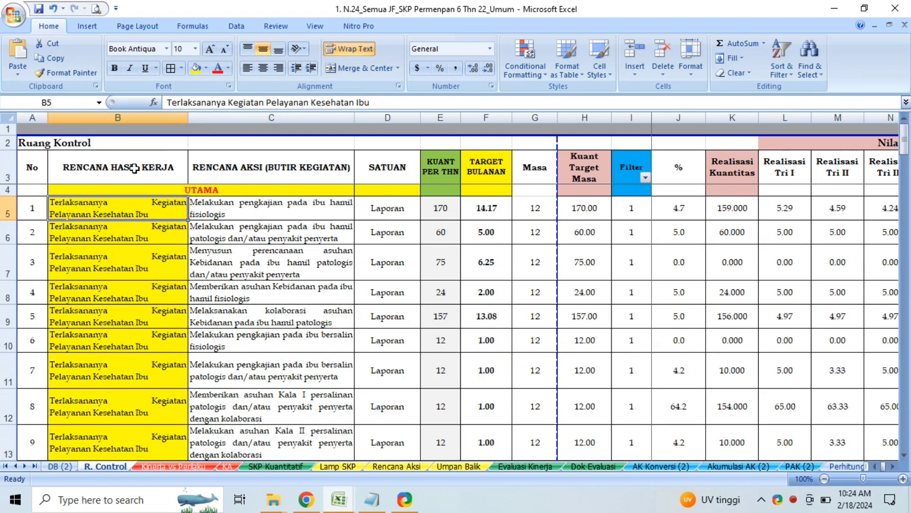
{"action": "key", "text": "shift+Down"}
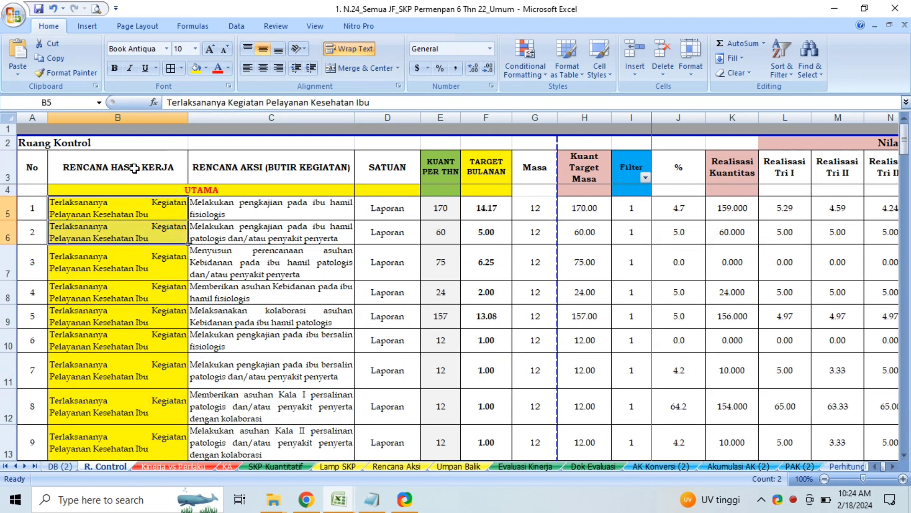
{"action": "key", "text": "Delete"}
{"action": "key", "text": "shift+Up"}
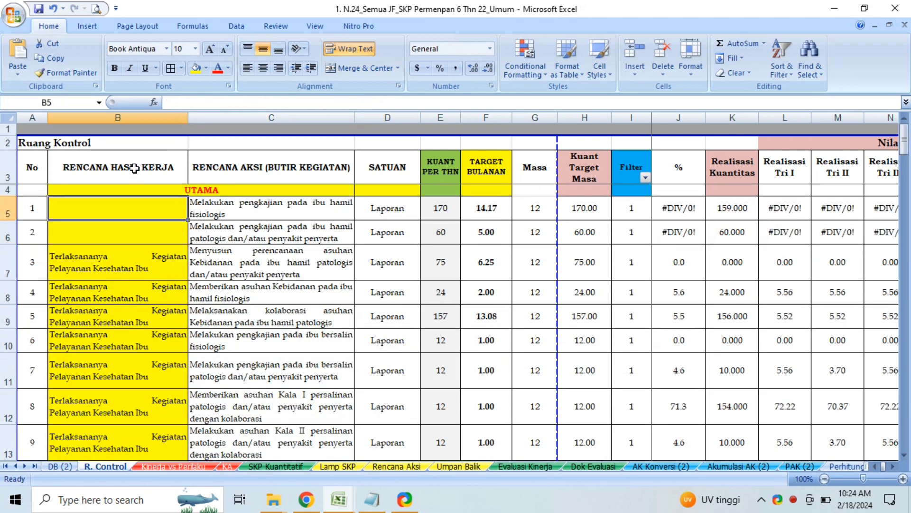
Enter "Terlaksananya Kegiatan Pelayanan Kesehatan Ibu" as the work result of the first UTAMA activity in cell B5.
{"action": "type", "text": "Terlaksananya Kegiatan Pelayanan Kesehatan Ibu"}
{"action": "key", "text": "Return"}
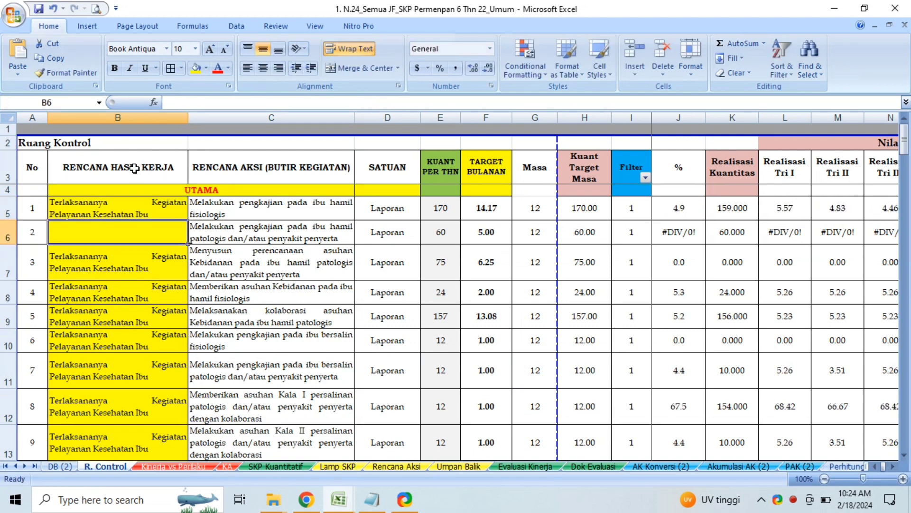
{"action": "key", "text": "Up"}
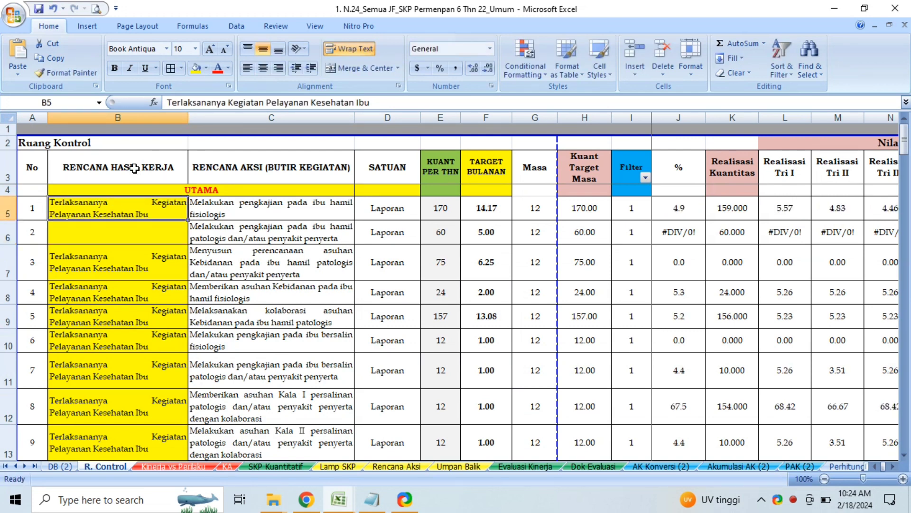
Compare the first activity, "Melakukan pengkajian pada ibu hamil fisiologis", with the superior's performance plan on the KA sheet and return to R. Control.
{"action": "left_click", "coordinate": [222, 215]}
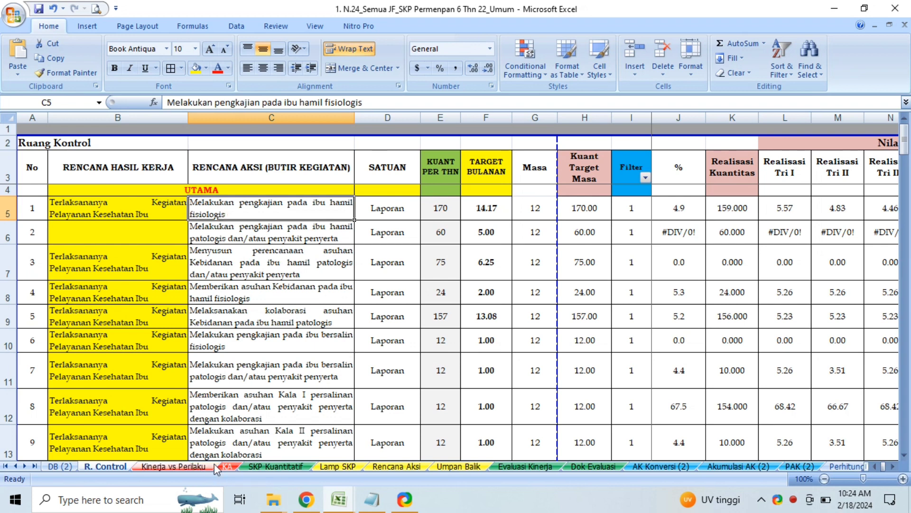
{"action": "left_click", "coordinate": [229, 467]}
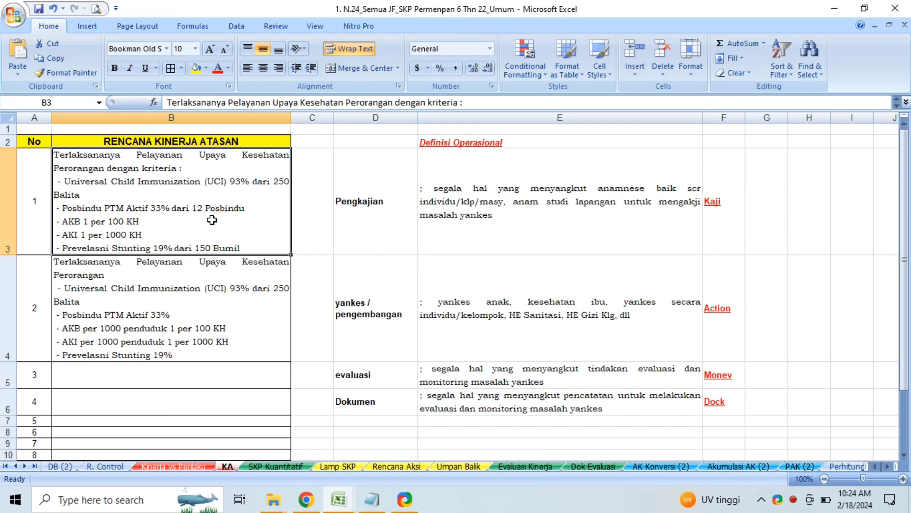
{"action": "left_click", "coordinate": [112, 466]}
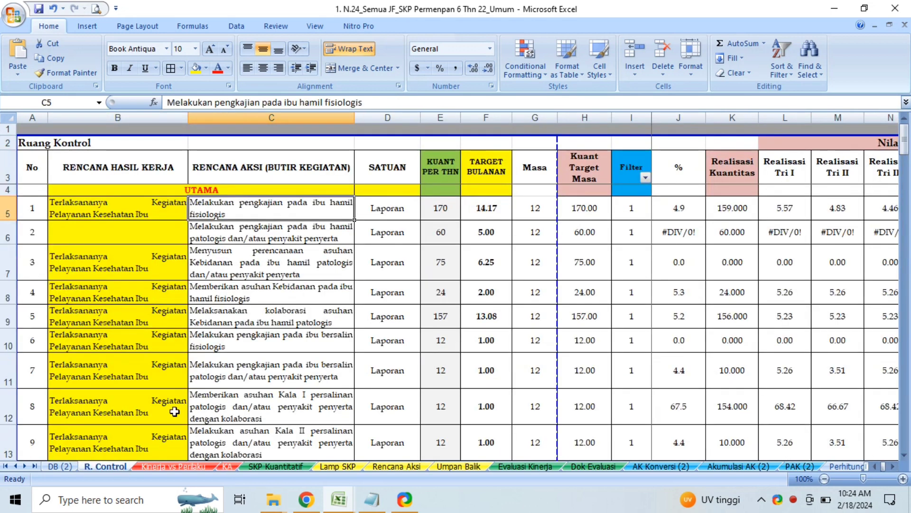
Review the Rencana Aksi activities from the second one down to the pathological postpartum assessment in row 17.
{"action": "left_click", "coordinate": [269, 233]}
{"action": "key", "text": "Down"}
{"action": "key", "text": "Down"}
{"action": "key", "text": "Down"}
{"action": "key", "text": "Down"}
{"action": "key", "text": "Down"}
{"action": "key", "text": "Down"}
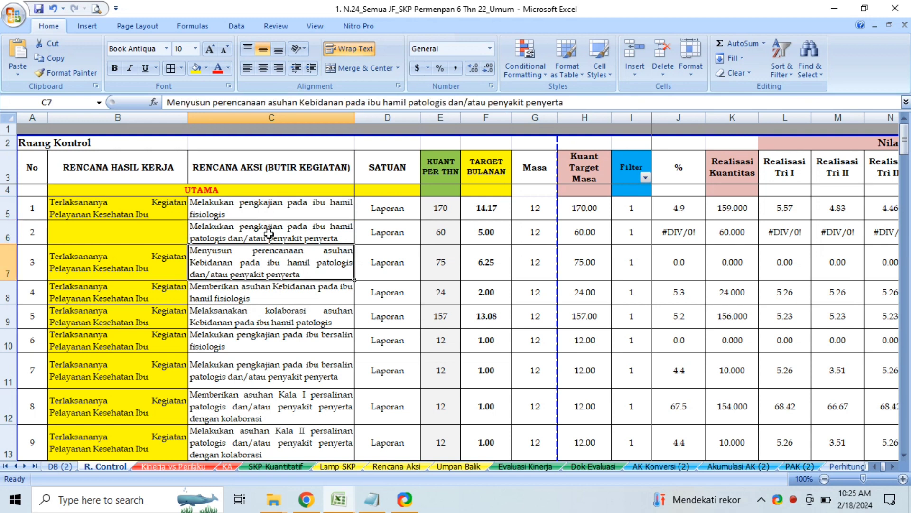
{"action": "key", "text": "Down"}
{"action": "key", "text": "Down"}
{"action": "key", "text": "Down"}
{"action": "key", "text": "Down"}
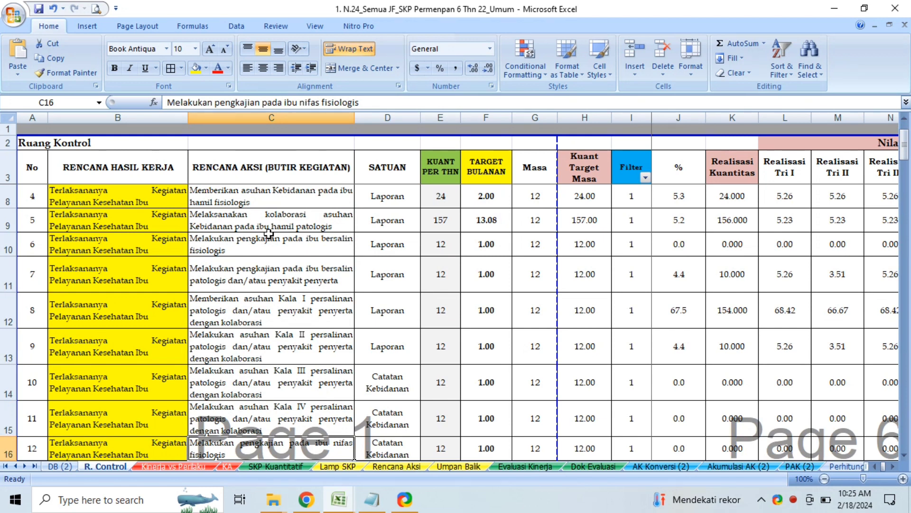
{"action": "key", "text": "Down"}
{"action": "key", "text": "Down"}
{"action": "key", "text": "Down"}
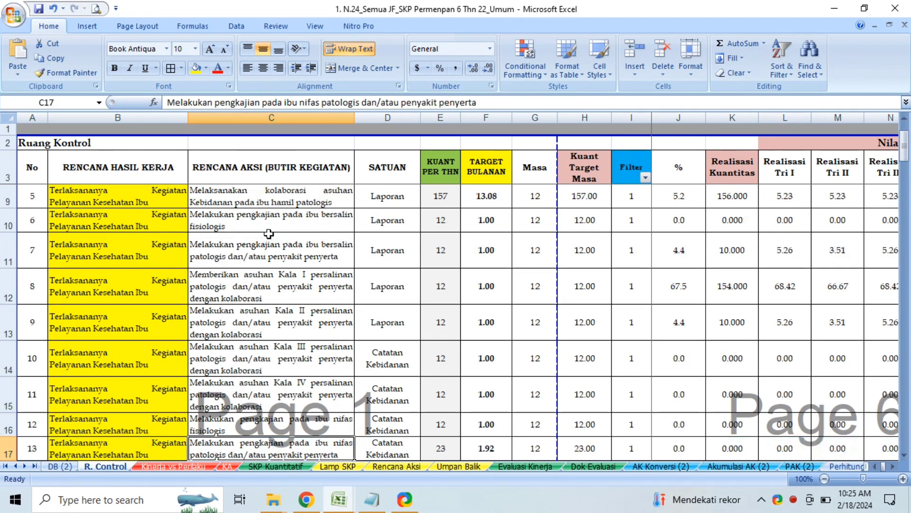
Review the Rencana Aksi activities from the Kala III delivery care in row 14 down to the KIE activities in rows 23 and 24.
{"action": "key", "text": "Up"}
{"action": "key", "text": "Up"}
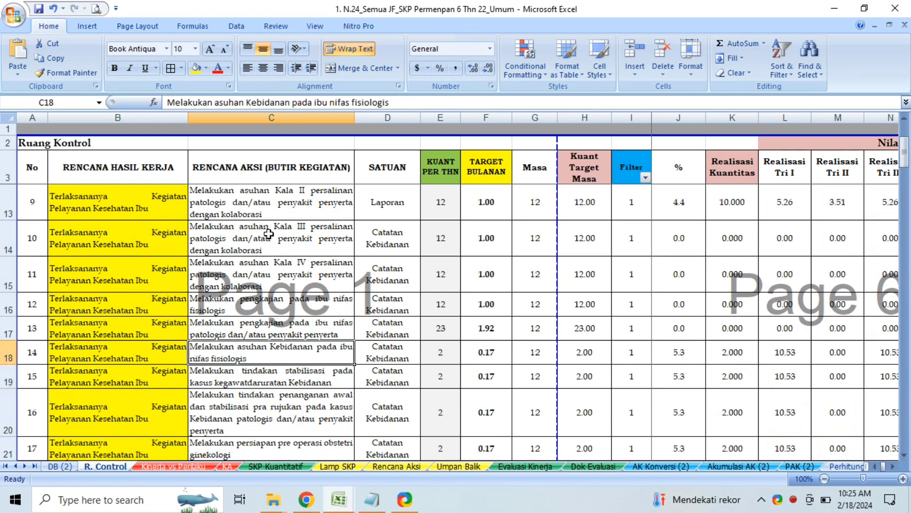
{"action": "key", "text": "Down"}
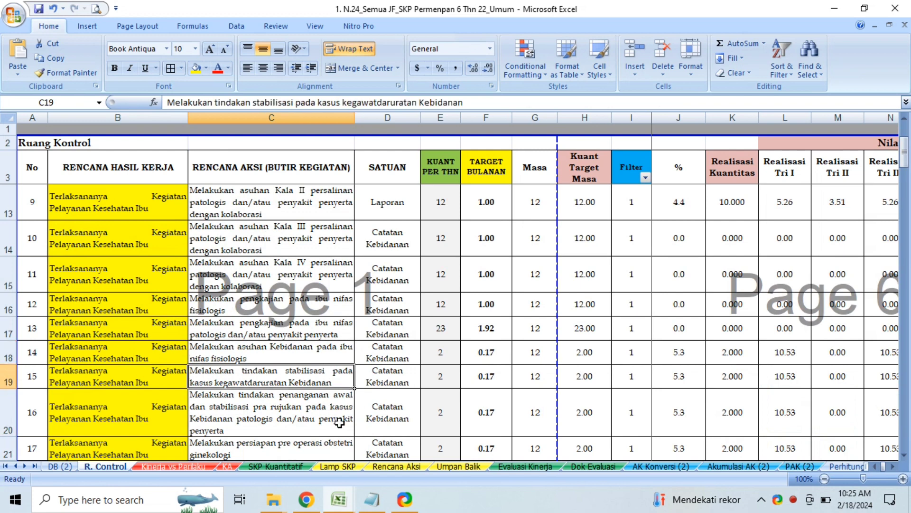
{"action": "left_click", "coordinate": [324, 241]}
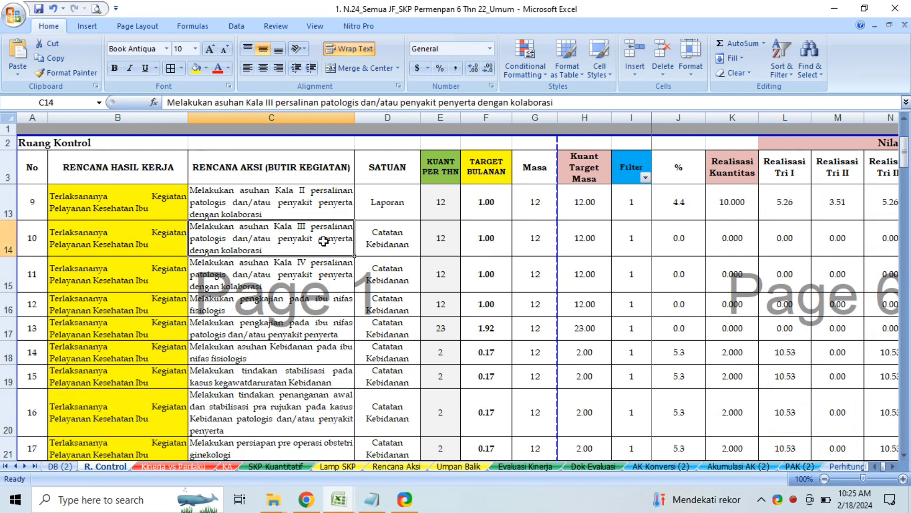
{"action": "left_click", "coordinate": [305, 335]}
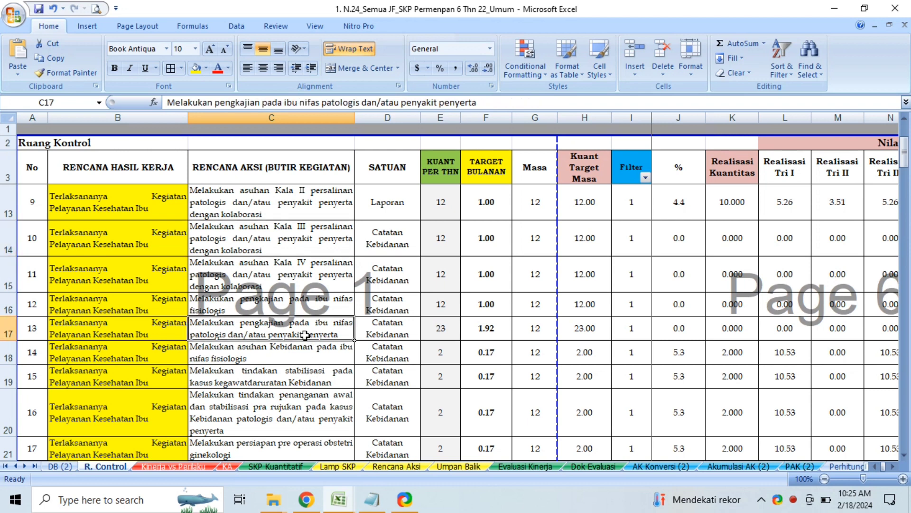
{"action": "key", "text": "Down"}
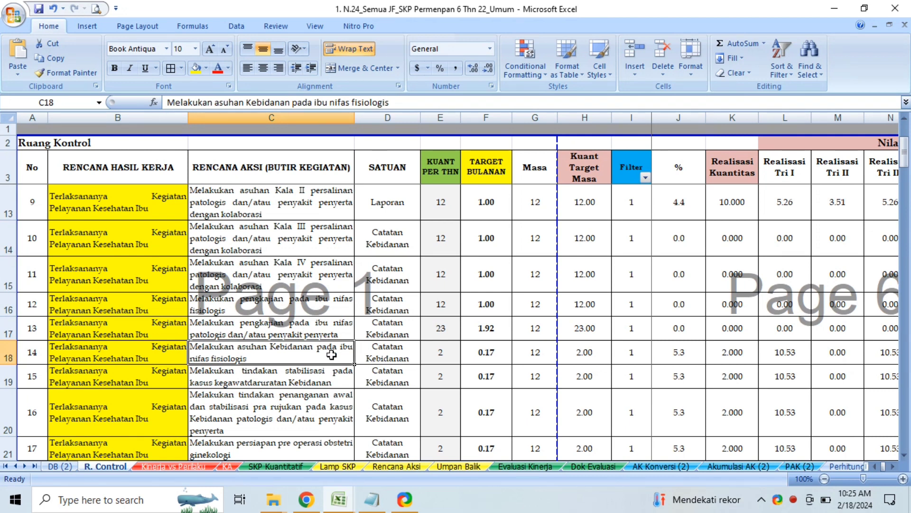
{"action": "left_click", "coordinate": [264, 385]}
{"action": "key", "text": "Down"}
{"action": "key", "text": "Down"}
{"action": "key", "text": "Down"}
{"action": "key", "text": "Down"}
{"action": "key", "text": "Down"}
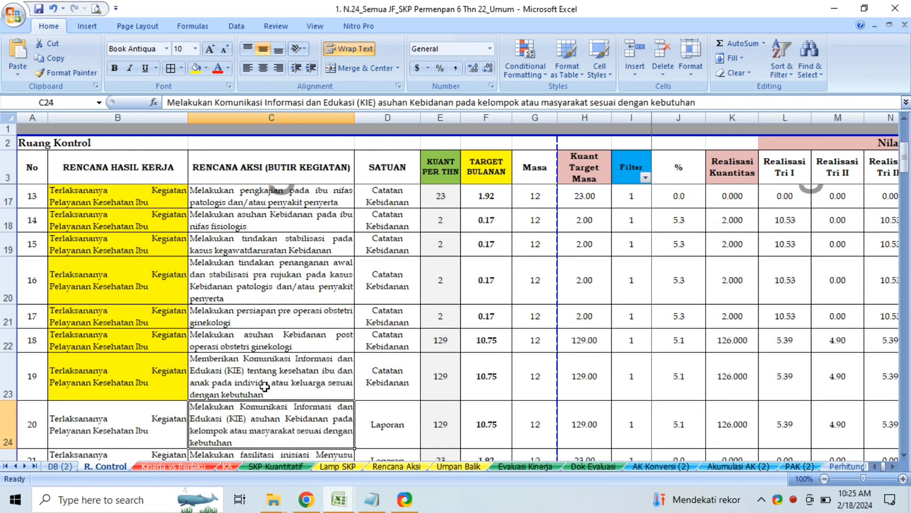
{"action": "key", "text": "Up"}
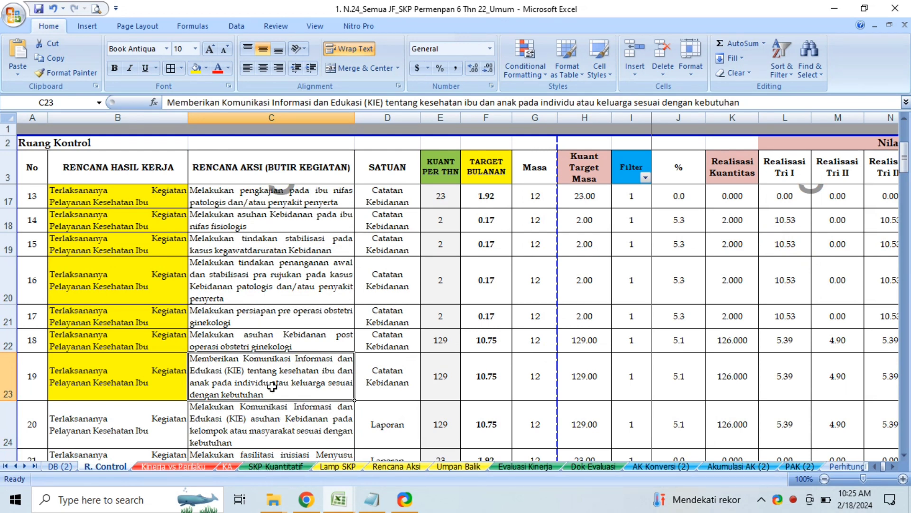
Select the activities in C19:C23, compare them with the superior's performance plan on the KA sheet, and return to R. Control.
{"action": "key", "text": "shift+Up"}
{"action": "key", "text": "shift+Up"}
{"action": "key", "text": "shift+Up"}
{"action": "key", "text": "shift+Up"}
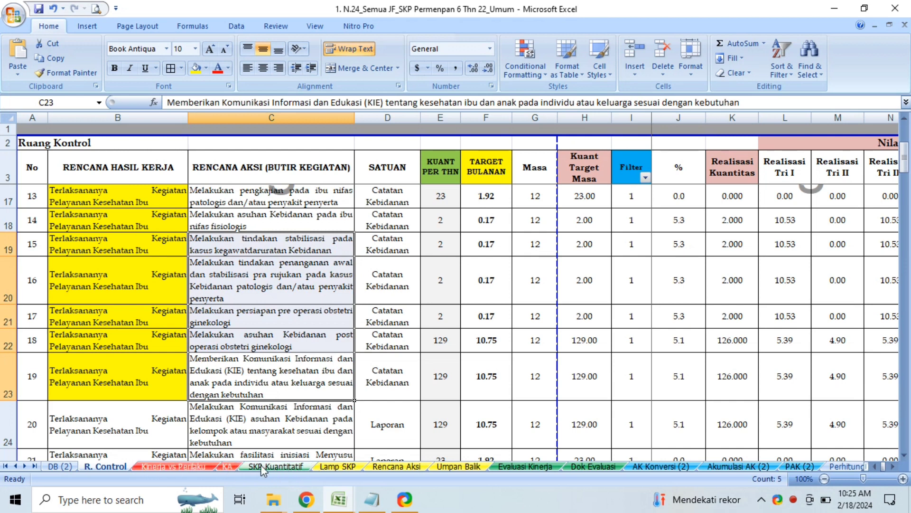
{"action": "left_click", "coordinate": [227, 466]}
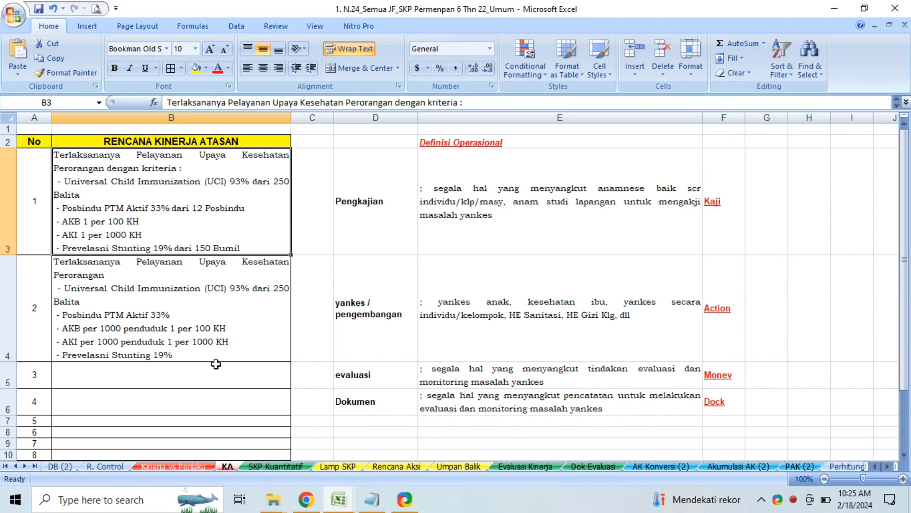
{"action": "left_click", "coordinate": [122, 467]}
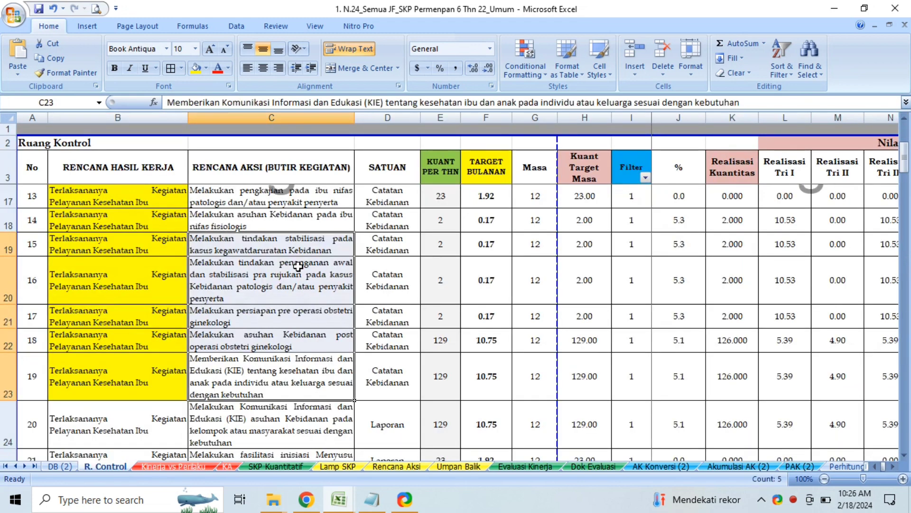
Select the Kala I to Kala IV delivery-care activities in C12:C15, compare them with the KA sheet's criteria, and return to R. Control.
{"action": "key", "text": "Up"}
{"action": "key", "text": "Up"}
{"action": "key", "text": "Up"}
{"action": "key", "text": "Up"}
{"action": "key", "text": "Up"}
{"action": "key", "text": "Up"}
{"action": "key", "text": "Up"}
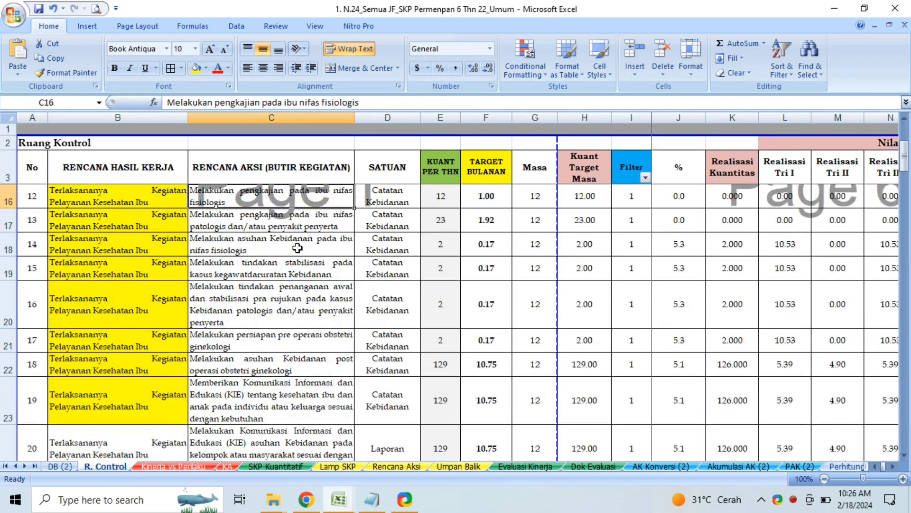
{"action": "key", "text": "Up"}
{"action": "key", "text": "Up"}
{"action": "key", "text": "Up"}
{"action": "key", "text": "Up"}
{"action": "key", "text": "Up"}
{"action": "key", "text": "Down"}
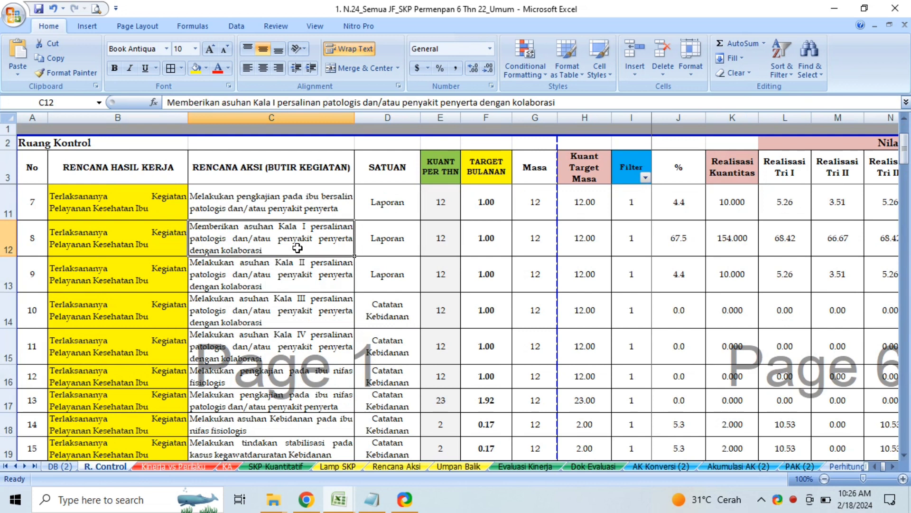
{"action": "key", "text": "shift+Down"}
{"action": "key", "text": "shift+Down"}
{"action": "key", "text": "shift+Down"}
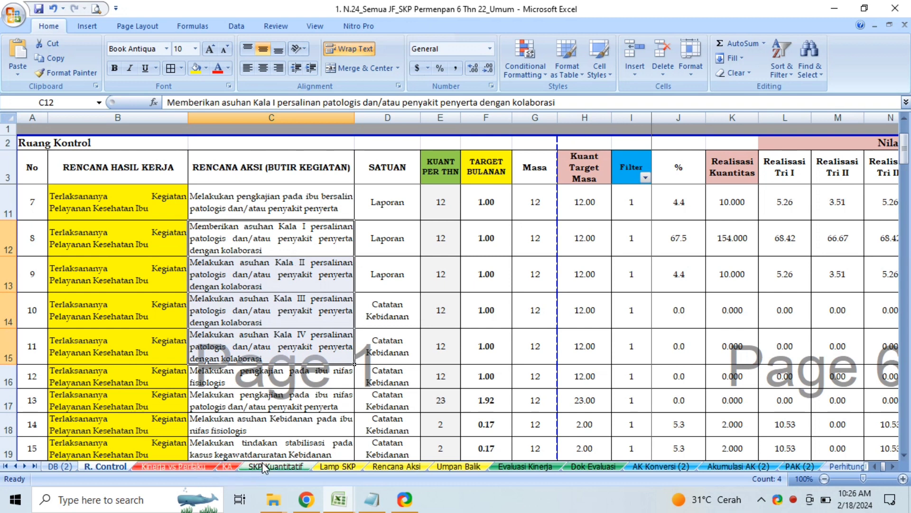
{"action": "left_click", "coordinate": [232, 469]}
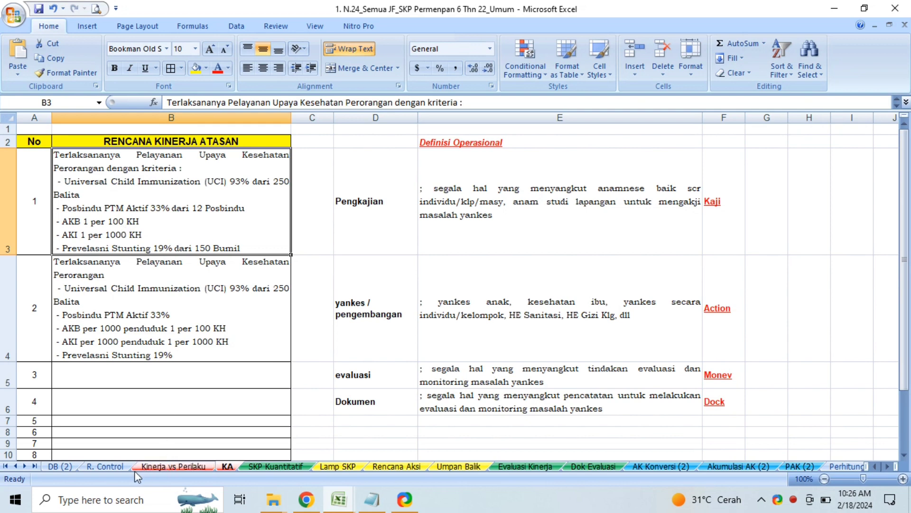
{"action": "left_click", "coordinate": [115, 468]}
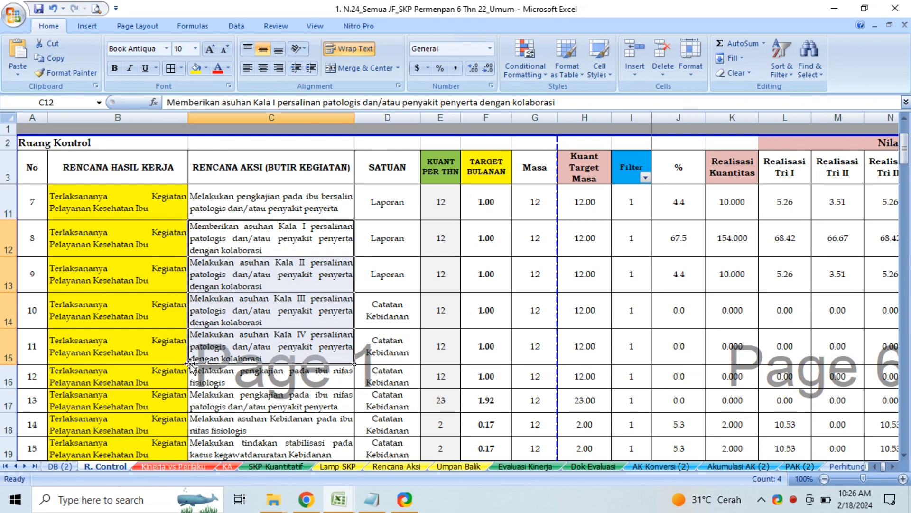
Check the work results from cell B11 up to B7 against the superior's performance plan on the KA sheet and return to R. Control.
{"action": "left_click", "coordinate": [142, 205]}
{"action": "scroll", "coordinate": [142, 206], "scroll_direction": "up", "scroll_amount": 1}
{"action": "key", "text": "Up"}
{"action": "key", "text": "Up"}
{"action": "key", "text": "Up"}
{"action": "key", "text": "Up"}
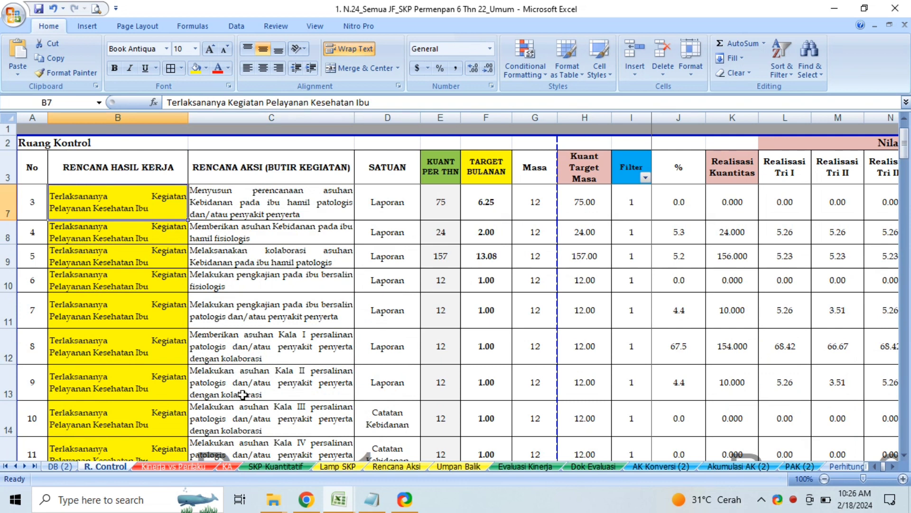
{"action": "left_click", "coordinate": [233, 468]}
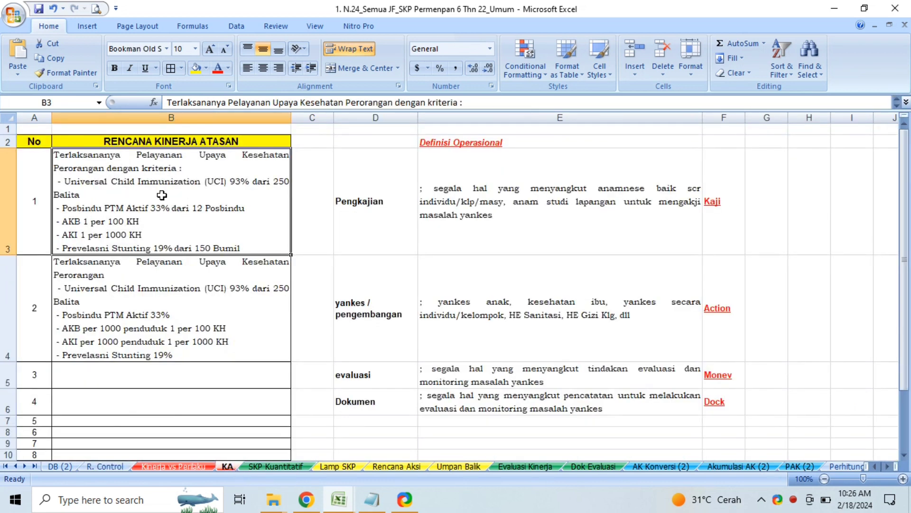
{"action": "left_click", "coordinate": [110, 468]}
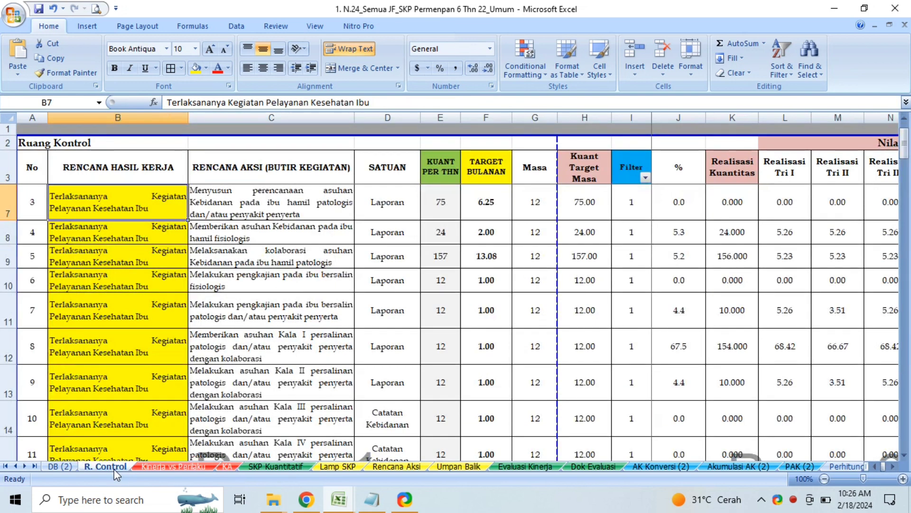
Review the activities from row 7 down to row 19, and compare the Kala I delivery-care activity in row 12 with its work result.
{"action": "left_click", "coordinate": [278, 211]}
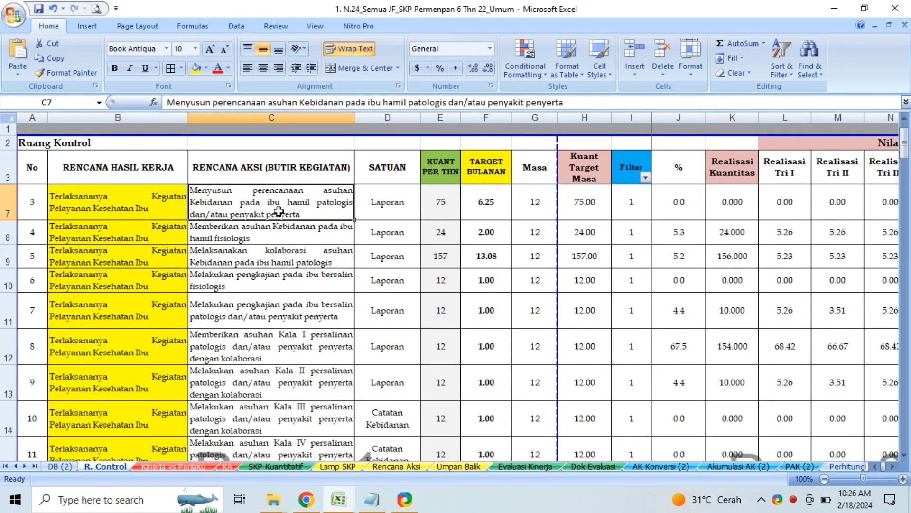
{"action": "key", "text": "Down"}
{"action": "key", "text": "Down"}
{"action": "key", "text": "Down"}
{"action": "key", "text": "Down"}
{"action": "key", "text": "Down"}
{"action": "key", "text": "Down"}
{"action": "key", "text": "Down"}
{"action": "key", "text": "Down"}
{"action": "key", "text": "Down"}
{"action": "key", "text": "Down"}
{"action": "key", "text": "Down"}
{"action": "key", "text": "Down"}
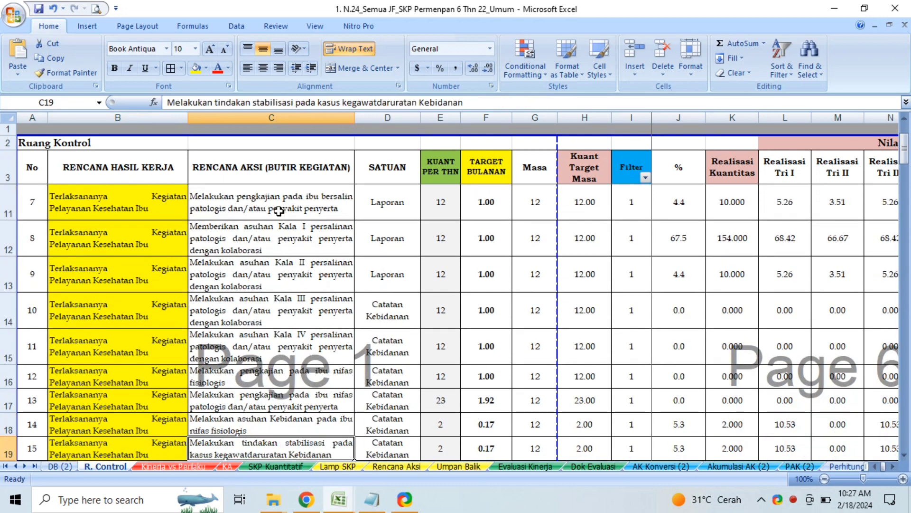
{"action": "left_click", "coordinate": [305, 243]}
{"action": "left_click", "coordinate": [156, 251]}
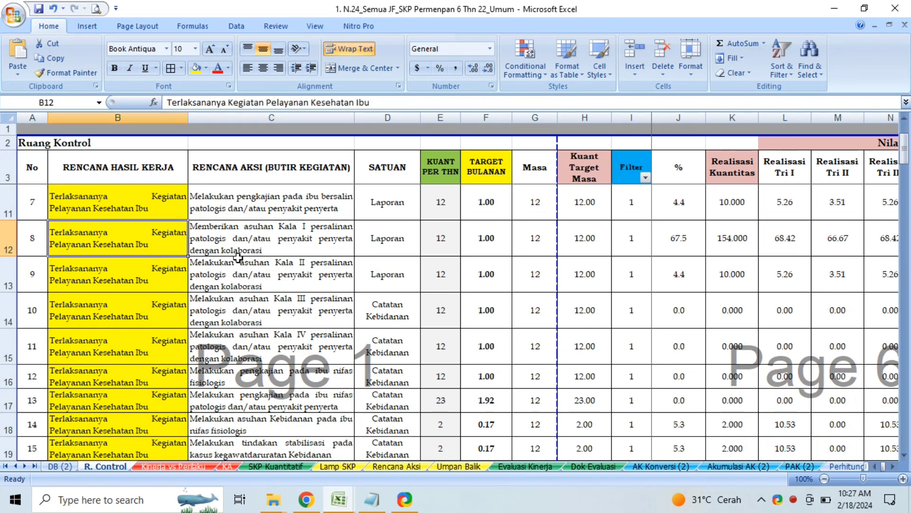
{"action": "left_click", "coordinate": [313, 245]}
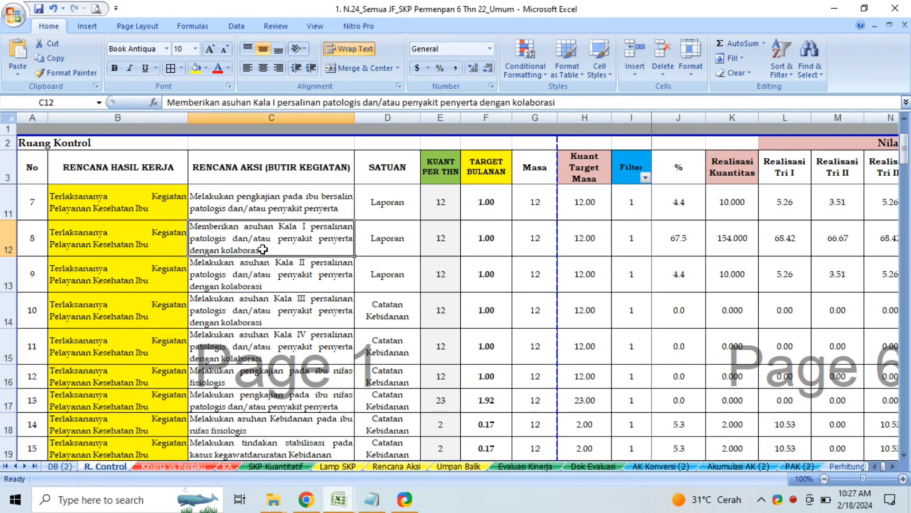
Examine the first UTAMA work result on the SKP Kuantitatif sheet and the superior's plan on the KA sheet, ending on R. Control.
{"action": "left_click", "coordinate": [262, 466]}
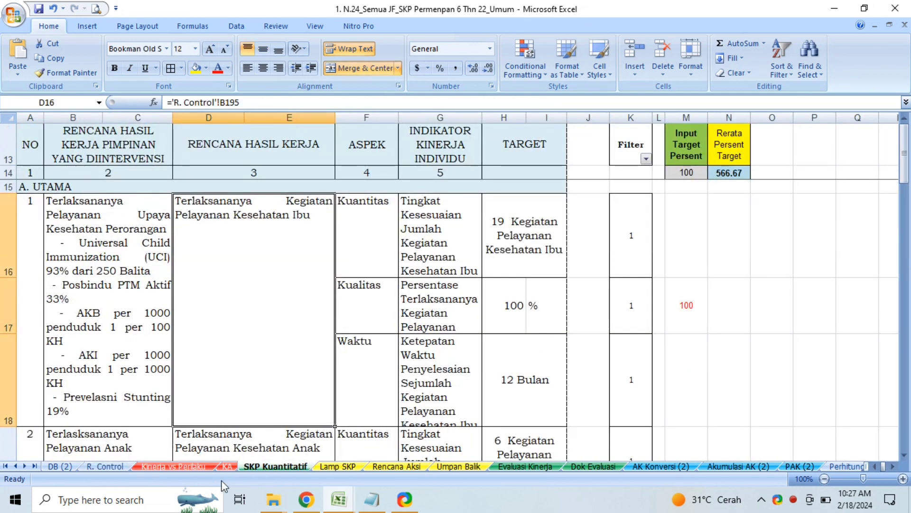
{"action": "left_click", "coordinate": [228, 466]}
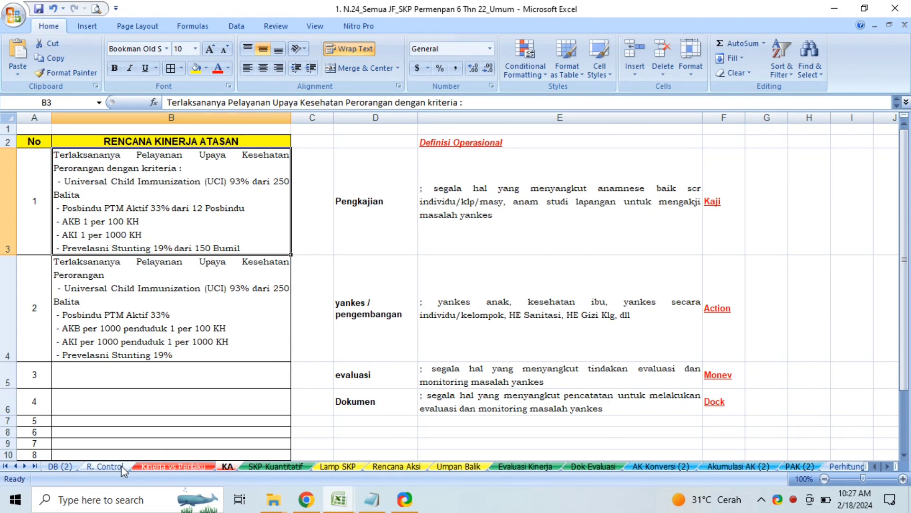
{"action": "left_click", "coordinate": [105, 466]}
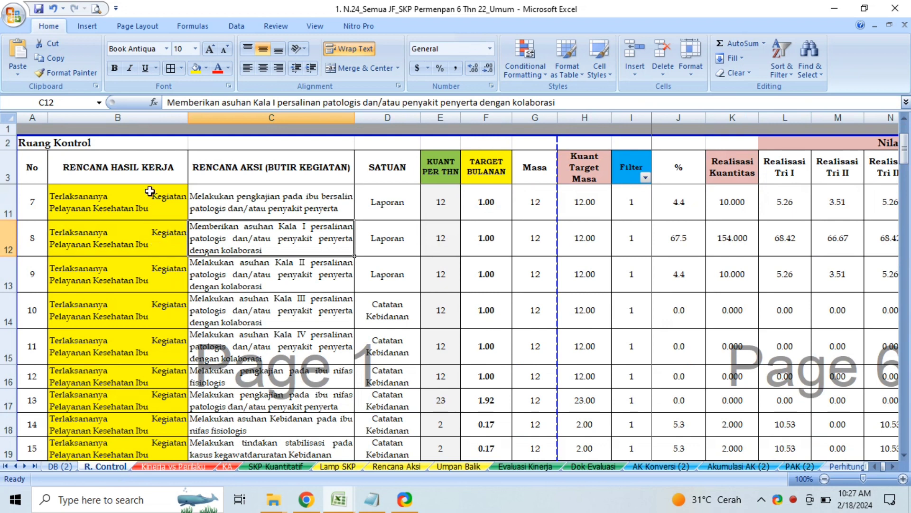
Select the Rencana Aksi activities in C5:C25, compare them with the superior's performance plan on the KA sheet, and return to R. Control.
{"action": "left_click", "coordinate": [147, 172]}
{"action": "key", "text": "Down"}
{"action": "key", "text": "Down"}
{"action": "key", "text": "Down"}
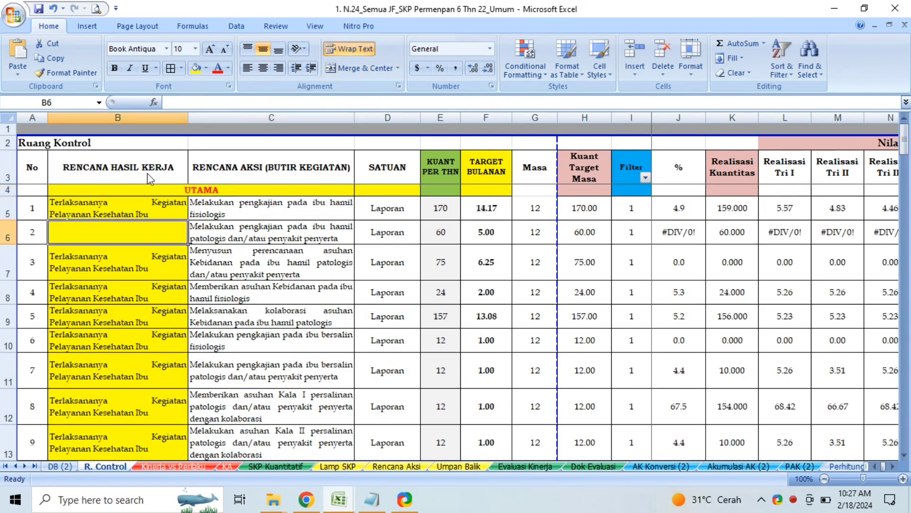
{"action": "left_click", "coordinate": [227, 216]}
{"action": "key", "text": "shift+Down"}
{"action": "key", "text": "shift+Down"}
{"action": "key", "text": "shift+Down"}
{"action": "key", "text": "shift+Down"}
{"action": "key", "text": "shift+Down"}
{"action": "key", "text": "shift+Down"}
{"action": "key", "text": "shift+Down"}
{"action": "key", "text": "shift+Down"}
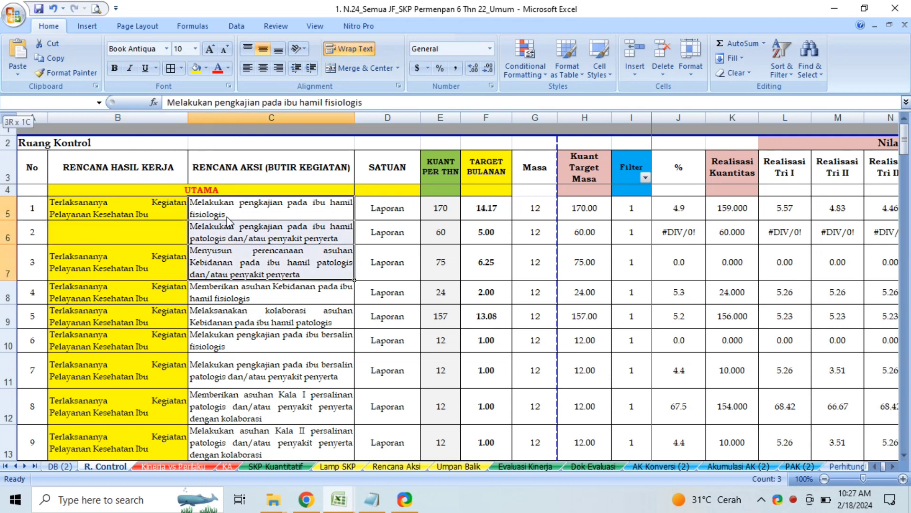
{"action": "key", "text": "shift+Down"}
{"action": "key", "text": "shift+Down"}
{"action": "key", "text": "shift+Down"}
{"action": "key", "text": "shift+Down"}
{"action": "key", "text": "shift+Down"}
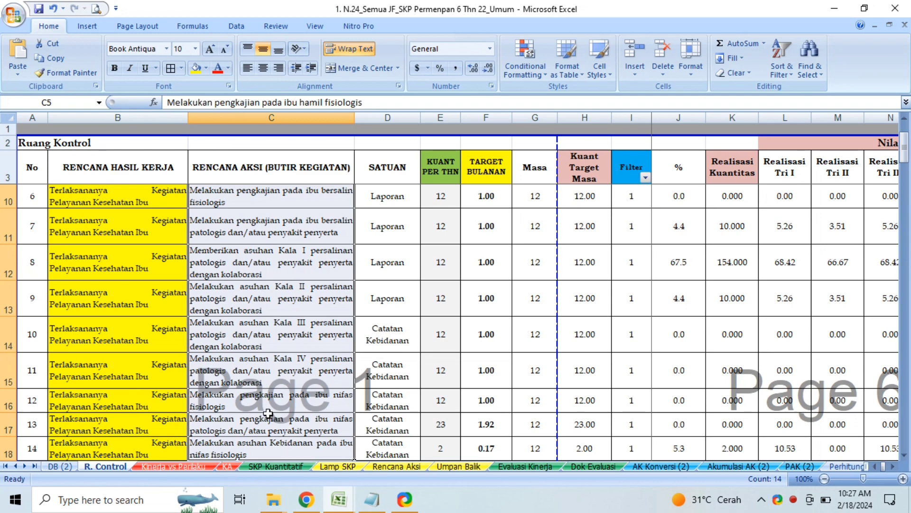
{"action": "key", "text": "shift+Down"}
{"action": "key", "text": "shift+Down"}
{"action": "key", "text": "shift+Down"}
{"action": "key", "text": "shift+Down"}
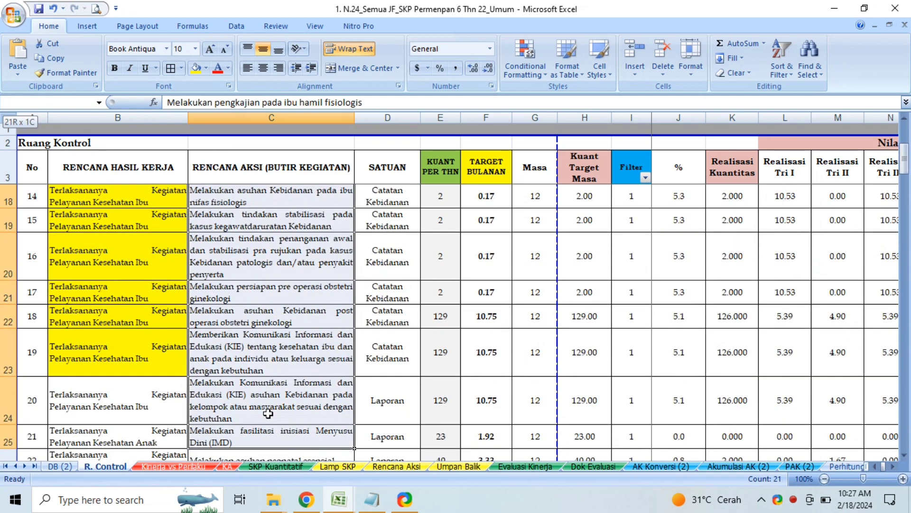
{"action": "left_click", "coordinate": [228, 466]}
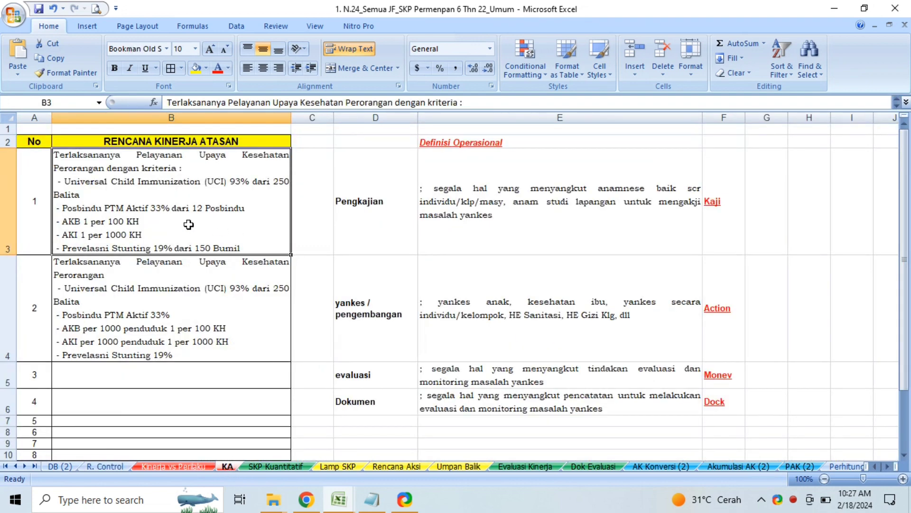
{"action": "left_click", "coordinate": [123, 469]}
Compare the activities from row 19 up to the Kala II delivery care in row 13 with the KA sheet's plan and open the DB (2) sheet.
{"action": "left_click", "coordinate": [290, 223]}
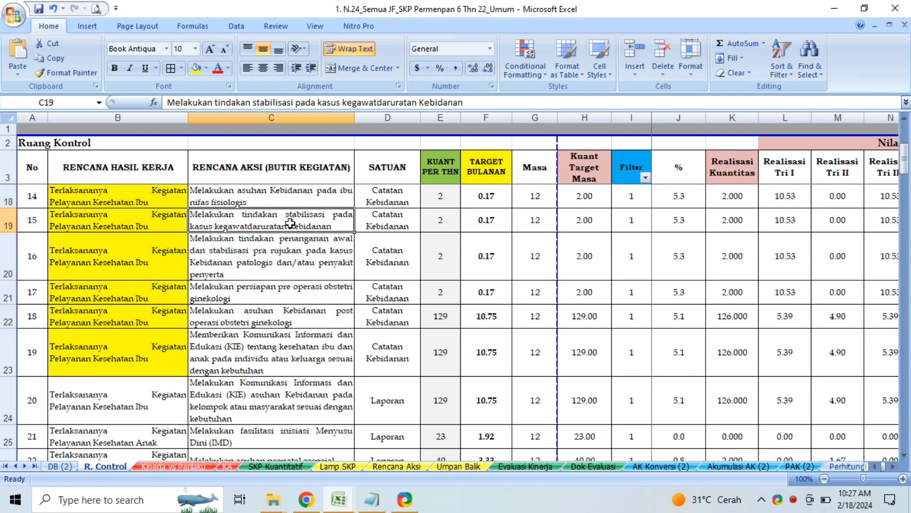
{"action": "key", "text": "Up"}
{"action": "key", "text": "Up"}
{"action": "key", "text": "Up"}
{"action": "key", "text": "Up"}
{"action": "key", "text": "Up"}
{"action": "key", "text": "Up"}
{"action": "key", "text": "Up"}
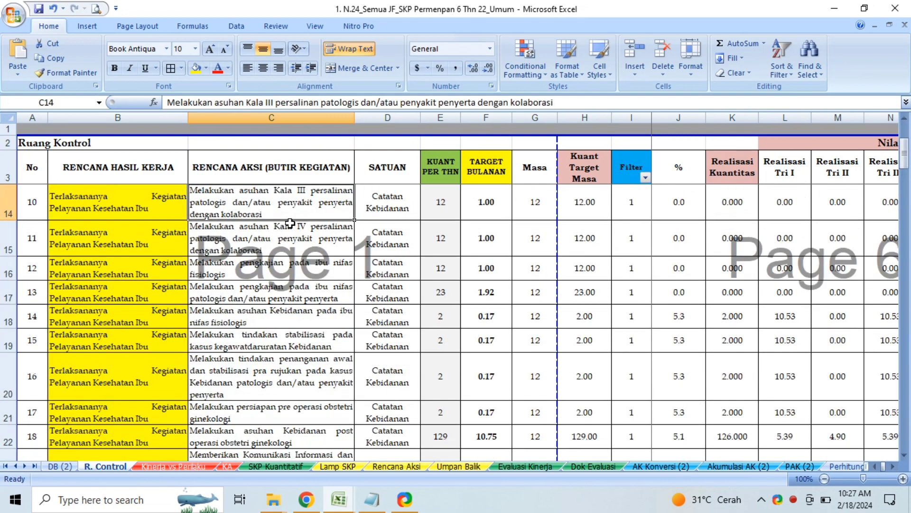
{"action": "key", "text": "Down"}
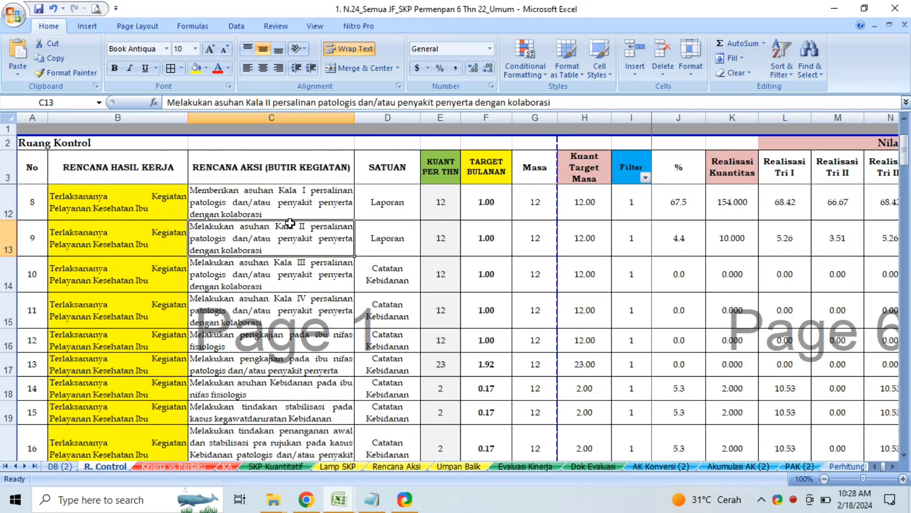
{"action": "left_click", "coordinate": [229, 466]}
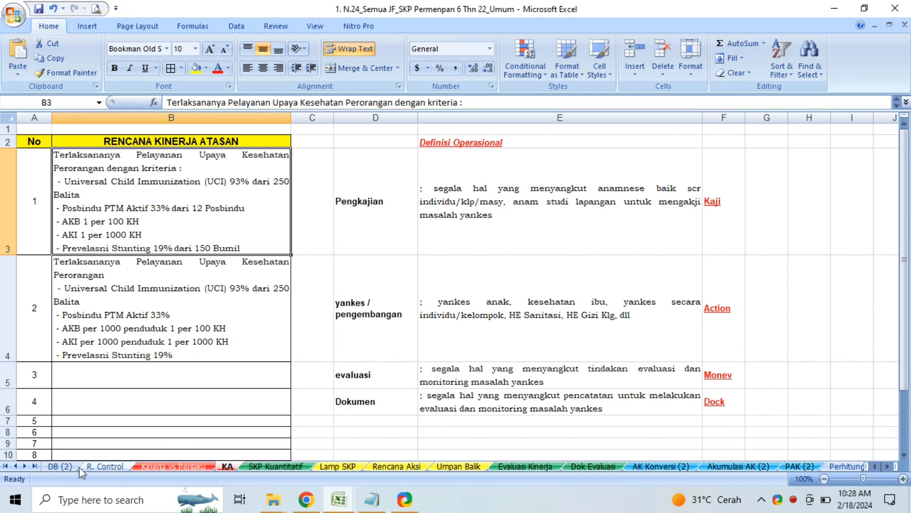
{"action": "left_click", "coordinate": [62, 465]}
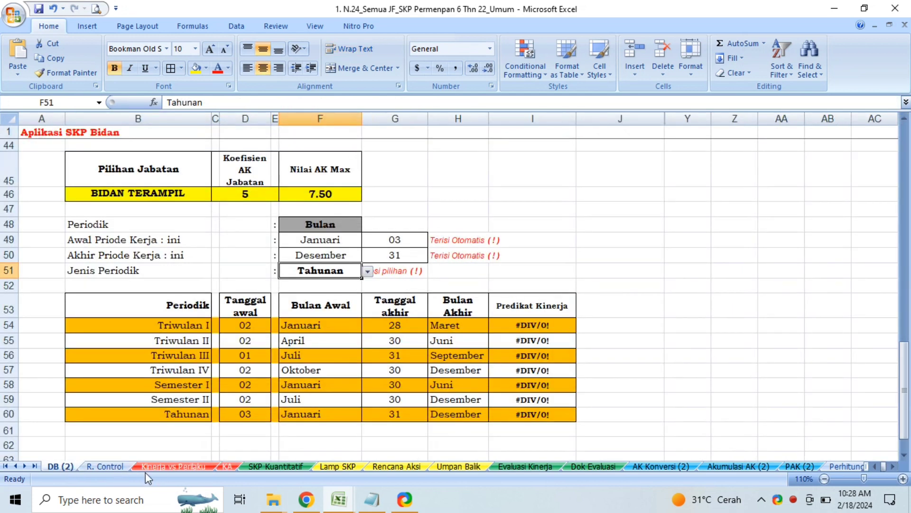
Select the Kala I to Kala IV delivery-care activities in C12:C15 of R. Control and compare them with the superior's plan on the KA sheet.
{"action": "left_click", "coordinate": [116, 470]}
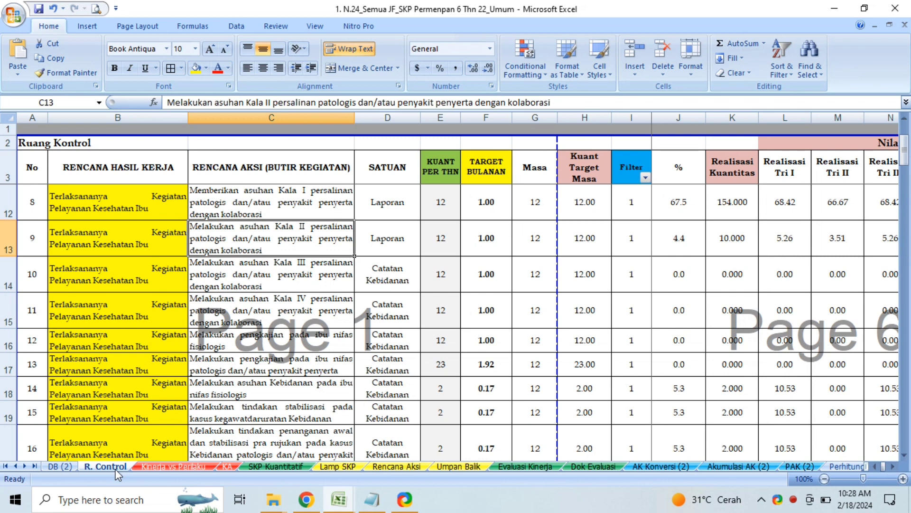
{"action": "left_click", "coordinate": [268, 194]}
{"action": "key", "text": "shift+Down"}
{"action": "key", "text": "shift+Down"}
{"action": "key", "text": "shift+Down"}
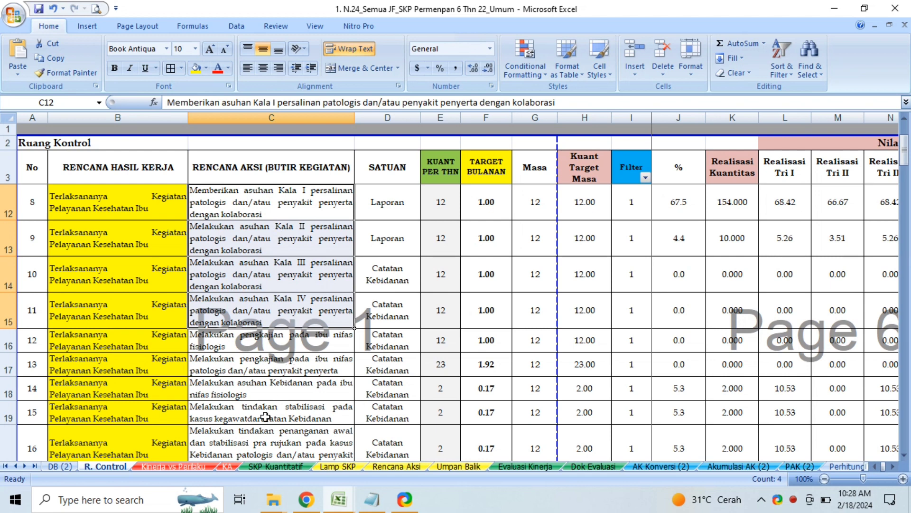
{"action": "left_click", "coordinate": [228, 467]}
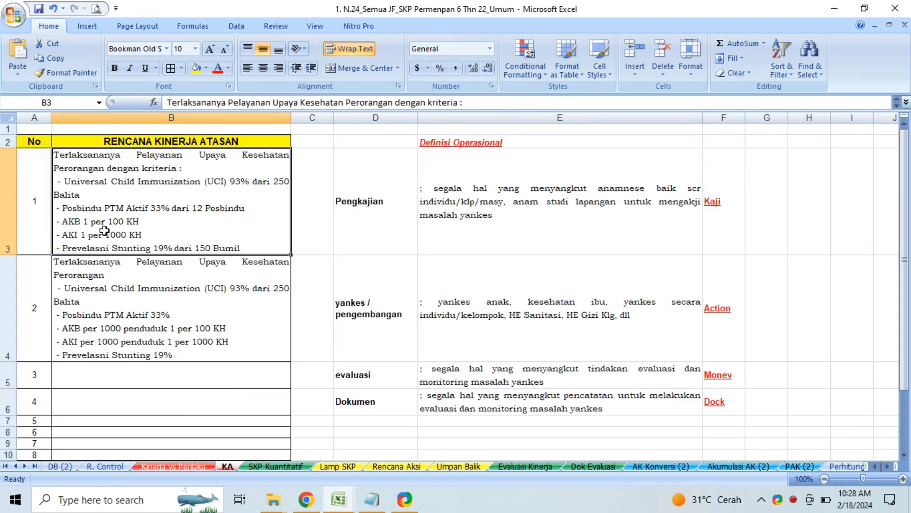
{"action": "left_click", "coordinate": [105, 466]}
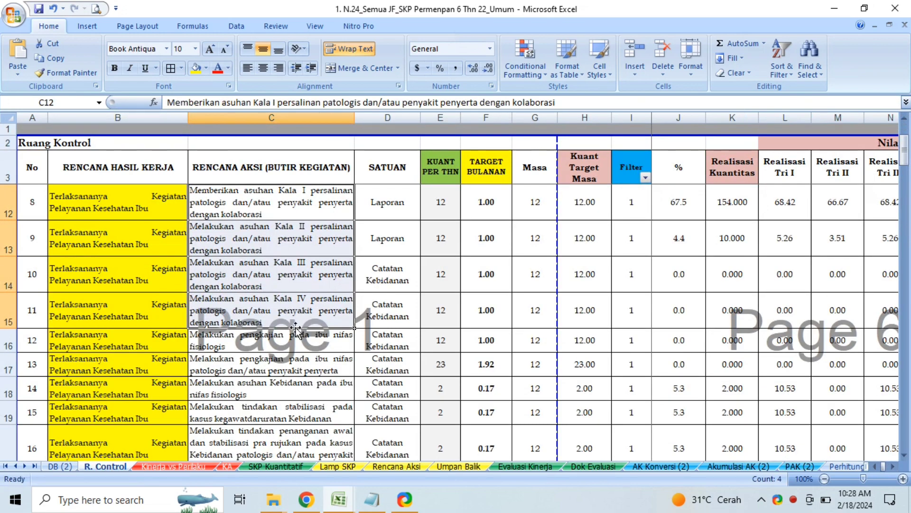
Examine the Utama work results listed in the Control section below the activity table, from maternal health in B195 to reproductive health in B197.
{"action": "key", "text": "Down"}
{"action": "key", "text": "Down"}
{"action": "key", "text": "Down"}
{"action": "key", "text": "Down"}
{"action": "key", "text": "Down"}
{"action": "key", "text": "Down"}
{"action": "key", "text": "Down"}
{"action": "key", "text": "Down"}
{"action": "key", "text": "Down"}
{"action": "key", "text": "Down"}
{"action": "key", "text": "Down"}
{"action": "key", "text": "Down"}
{"action": "key", "text": "Down"}
{"action": "key", "text": "Down"}
{"action": "key", "text": "Down"}
{"action": "key", "text": "Down"}
{"action": "key", "text": "Down"}
{"action": "key", "text": "Down"}
{"action": "key", "text": "Down"}
{"action": "key", "text": "Down"}
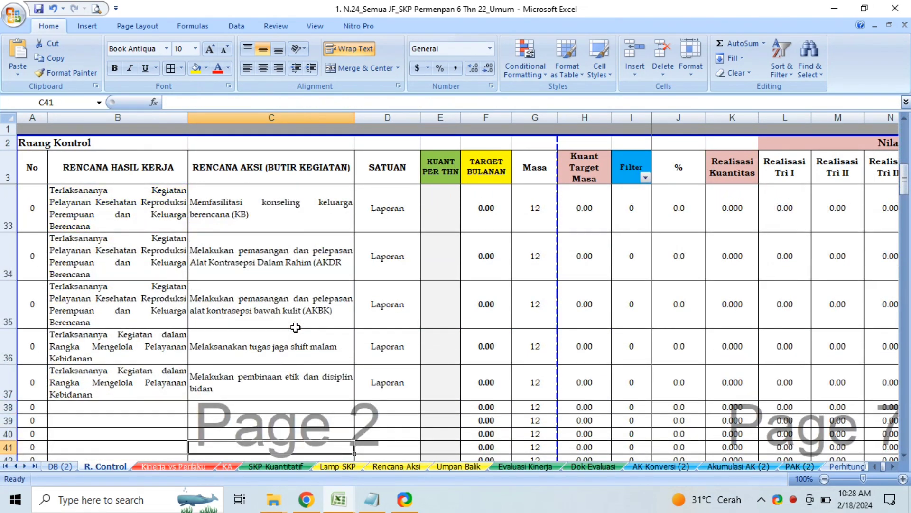
{"action": "key", "text": "Down"}
{"action": "key", "text": "Down"}
{"action": "key", "text": "Down"}
{"action": "key", "text": "Down"}
{"action": "key", "text": "Down"}
{"action": "key", "text": "Down"}
{"action": "key", "text": "Down"}
{"action": "key", "text": "Down"}
{"action": "key", "text": "Down"}
{"action": "key", "text": "Down"}
{"action": "key", "text": "Down"}
{"action": "key", "text": "Down"}
{"action": "key", "text": "Down"}
{"action": "key", "text": "Down"}
{"action": "key", "text": "Down"}
{"action": "key", "text": "Down"}
{"action": "key", "text": "Down"}
{"action": "key", "text": "Down"}
{"action": "key", "text": "Down"}
{"action": "key", "text": "Down"}
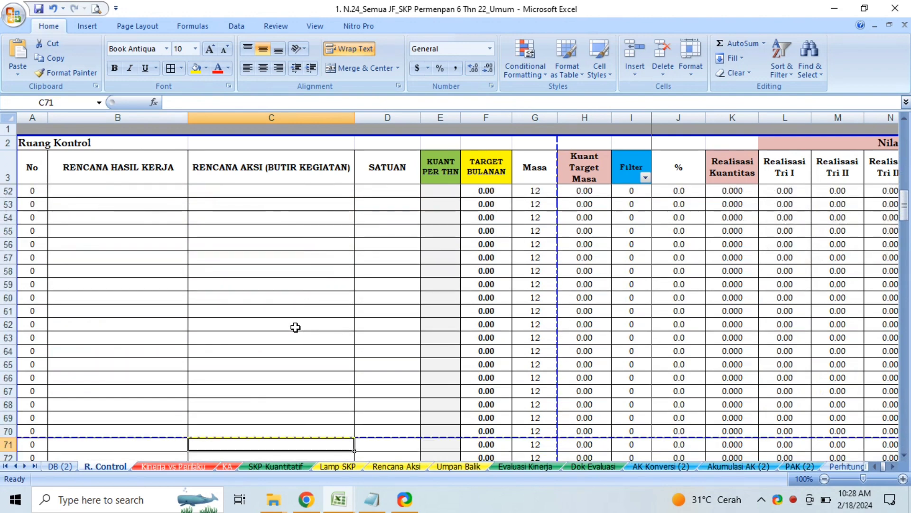
{"action": "key", "text": "Down"}
{"action": "key", "text": "Down"}
{"action": "key", "text": "Down"}
{"action": "key", "text": "Down"}
{"action": "key", "text": "Down"}
{"action": "key", "text": "Down"}
{"action": "key", "text": "Down"}
{"action": "key", "text": "Down"}
{"action": "key", "text": "Down"}
{"action": "key", "text": "Down"}
{"action": "key", "text": "Down"}
{"action": "key", "text": "Down"}
{"action": "key", "text": "Down"}
{"action": "key", "text": "Down"}
{"action": "key", "text": "Down"}
{"action": "key", "text": "Down"}
{"action": "key", "text": "Down"}
{"action": "key", "text": "Down"}
{"action": "key", "text": "Down"}
{"action": "key", "text": "Down"}
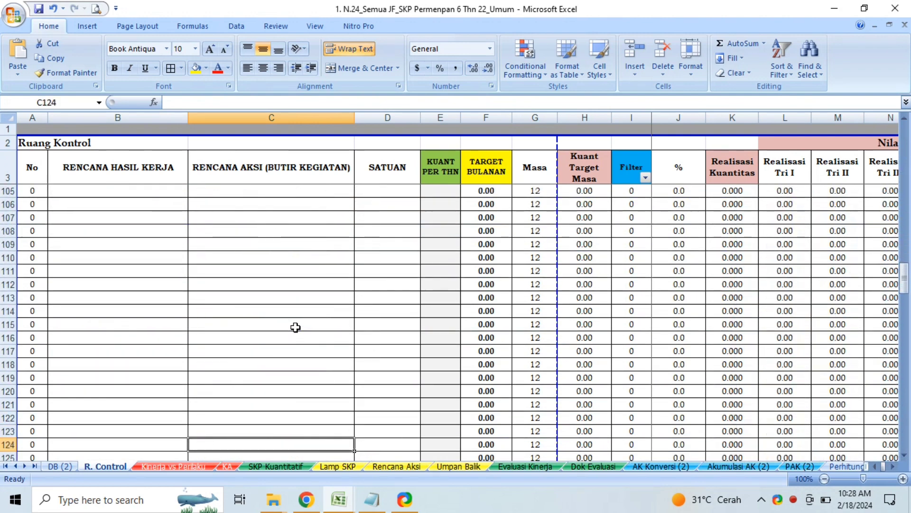
{"action": "key", "text": "Down"}
{"action": "key", "text": "Down"}
{"action": "key", "text": "Down"}
{"action": "key", "text": "Down"}
{"action": "key", "text": "Down"}
{"action": "key", "text": "Down"}
{"action": "key", "text": "Down"}
{"action": "key", "text": "Down"}
{"action": "key", "text": "Down"}
{"action": "key", "text": "Down"}
{"action": "key", "text": "Down"}
{"action": "key", "text": "Down"}
{"action": "key", "text": "Down"}
{"action": "key", "text": "Down"}
{"action": "key", "text": "Down"}
{"action": "key", "text": "Down"}
{"action": "key", "text": "Down"}
{"action": "key", "text": "Down"}
{"action": "key", "text": "Down"}
{"action": "key", "text": "Down"}
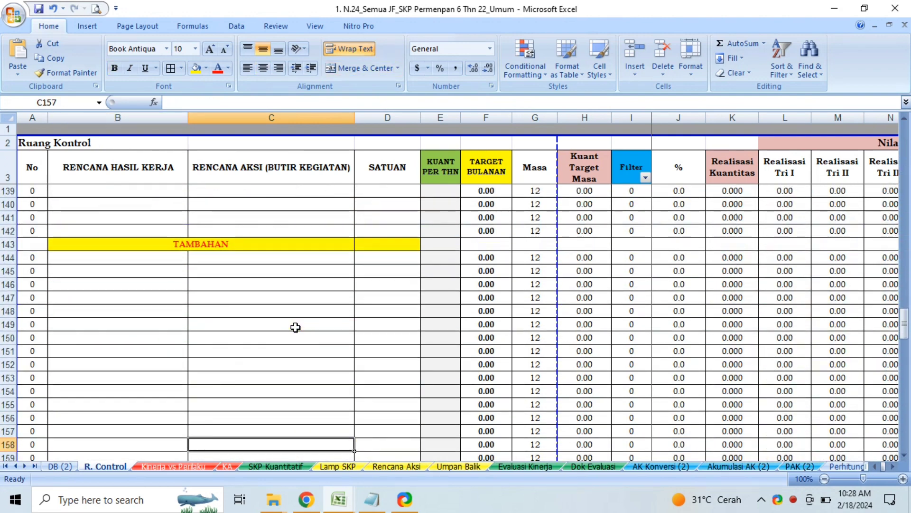
{"action": "key", "text": "Down"}
{"action": "key", "text": "Down"}
{"action": "key", "text": "Down"}
{"action": "key", "text": "Down"}
{"action": "key", "text": "Down"}
{"action": "key", "text": "Down"}
{"action": "key", "text": "Down"}
{"action": "key", "text": "Down"}
{"action": "key", "text": "Down"}
{"action": "key", "text": "Down"}
{"action": "key", "text": "Down"}
{"action": "key", "text": "Down"}
{"action": "key", "text": "Down"}
{"action": "key", "text": "Down"}
{"action": "key", "text": "Down"}
{"action": "key", "text": "Down"}
{"action": "key", "text": "Down"}
{"action": "key", "text": "Down"}
{"action": "key", "text": "Down"}
{"action": "key", "text": "Down"}
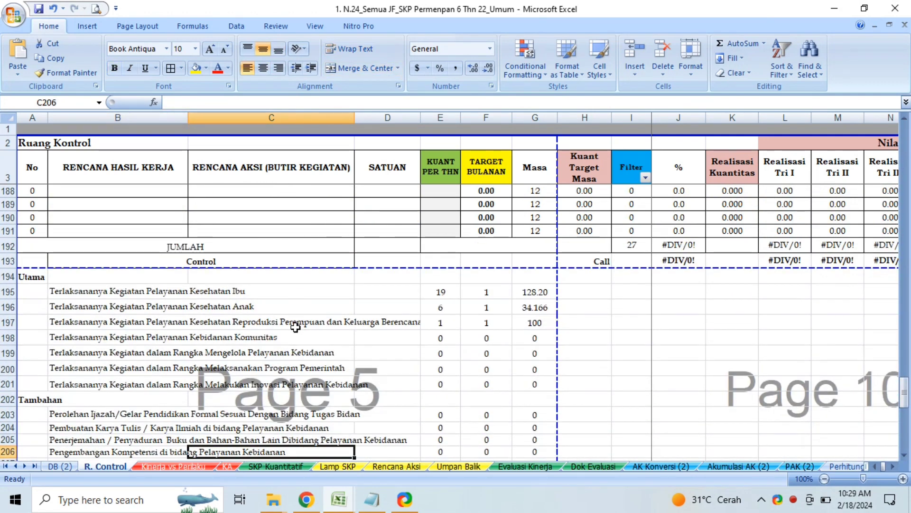
{"action": "left_click", "coordinate": [84, 298]}
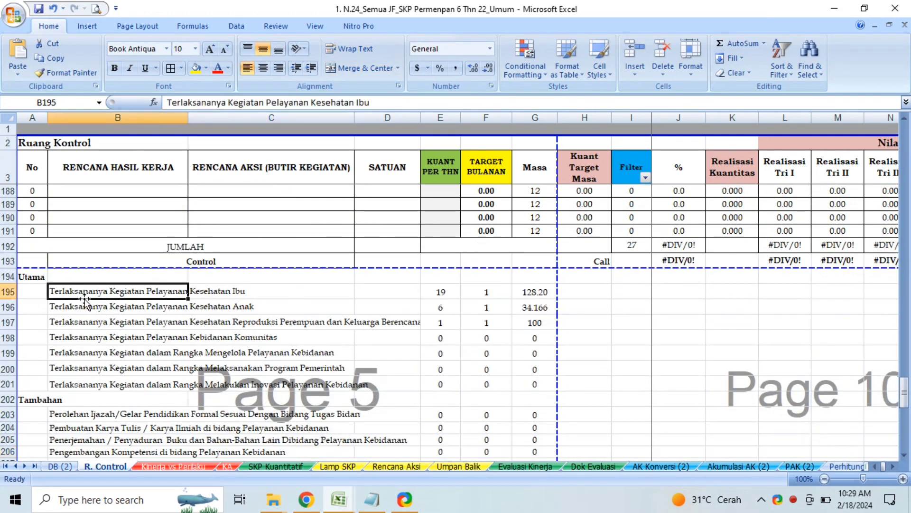
{"action": "left_click", "coordinate": [84, 303]}
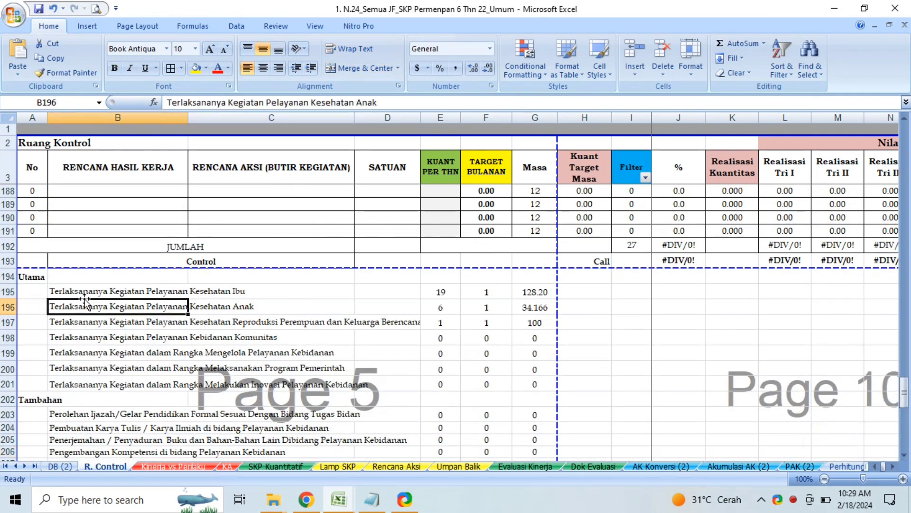
{"action": "left_click", "coordinate": [81, 293]}
{"action": "key", "text": "Down"}
{"action": "key", "text": "Down"}
{"action": "key", "text": "Down"}
{"action": "key", "text": "Down"}
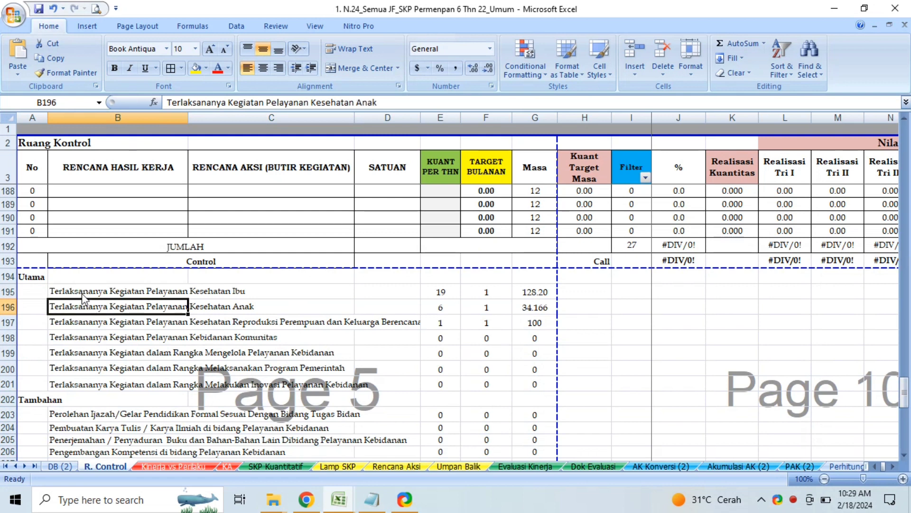
{"action": "key", "text": "Up"}
{"action": "key", "text": "Up"}
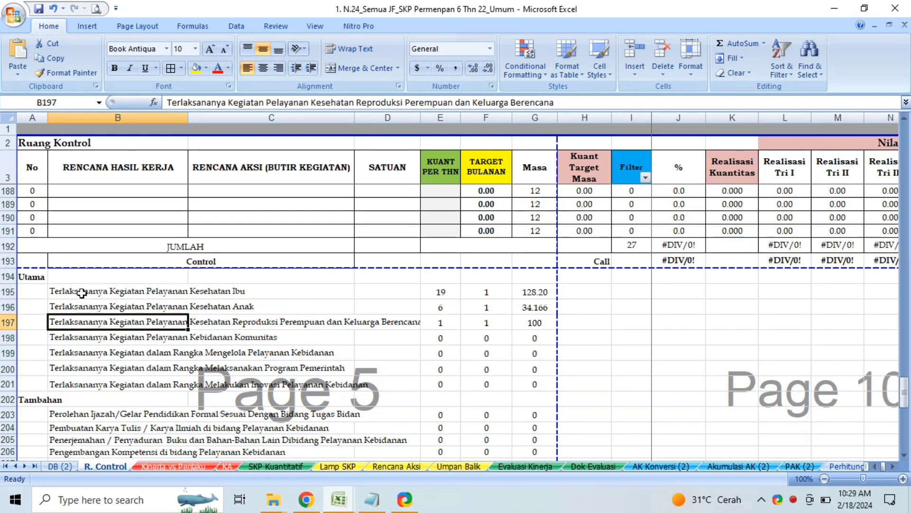
Review the Rencana Aksi activities from C5 down to row 24 and compare the last ones with their work results in column B.
{"action": "left_click", "coordinate": [127, 163]}
{"action": "key", "text": "Down"}
{"action": "left_click", "coordinate": [230, 211]}
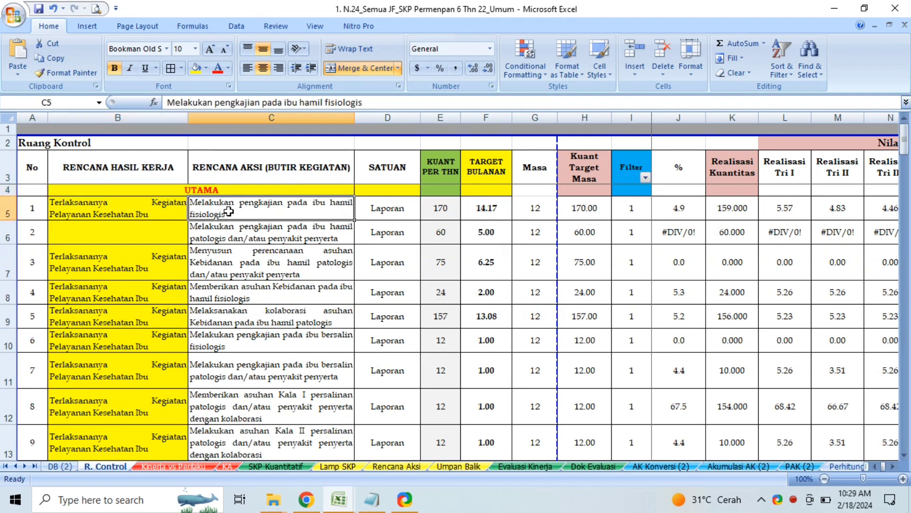
{"action": "key", "text": "Down"}
{"action": "key", "text": "Down"}
{"action": "key", "text": "Down"}
{"action": "key", "text": "Down"}
{"action": "key", "text": "Down"}
{"action": "key", "text": "Down"}
{"action": "key", "text": "Down"}
{"action": "key", "text": "Down"}
{"action": "key", "text": "Down"}
{"action": "key", "text": "Down"}
{"action": "key", "text": "Down"}
{"action": "key", "text": "Down"}
{"action": "key", "text": "Down"}
{"action": "key", "text": "Down"}
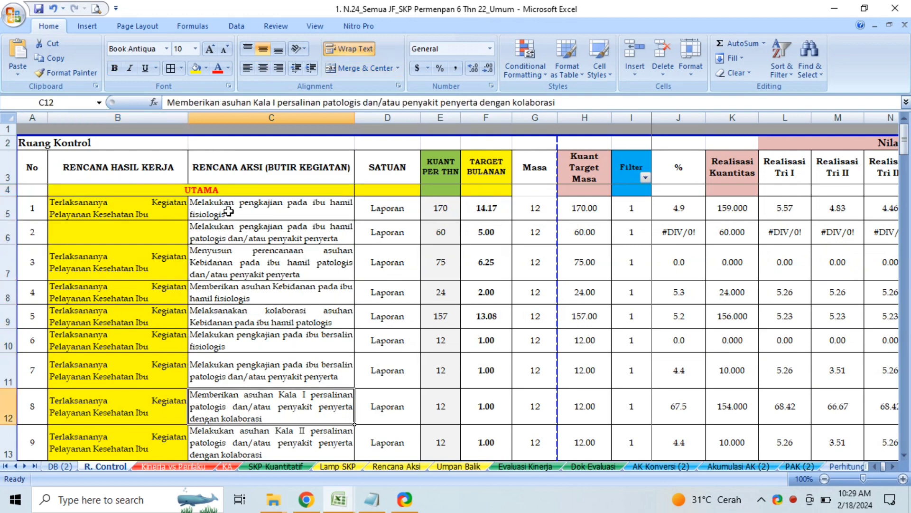
{"action": "key", "text": "Down"}
{"action": "key", "text": "Down"}
{"action": "key", "text": "Down"}
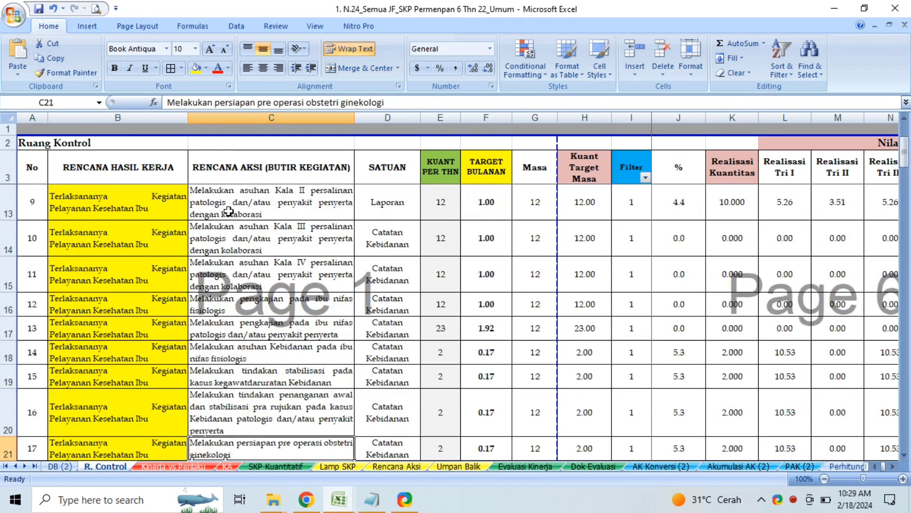
{"action": "key", "text": "Left"}
{"action": "key", "text": "Down"}
{"action": "key", "text": "Down"}
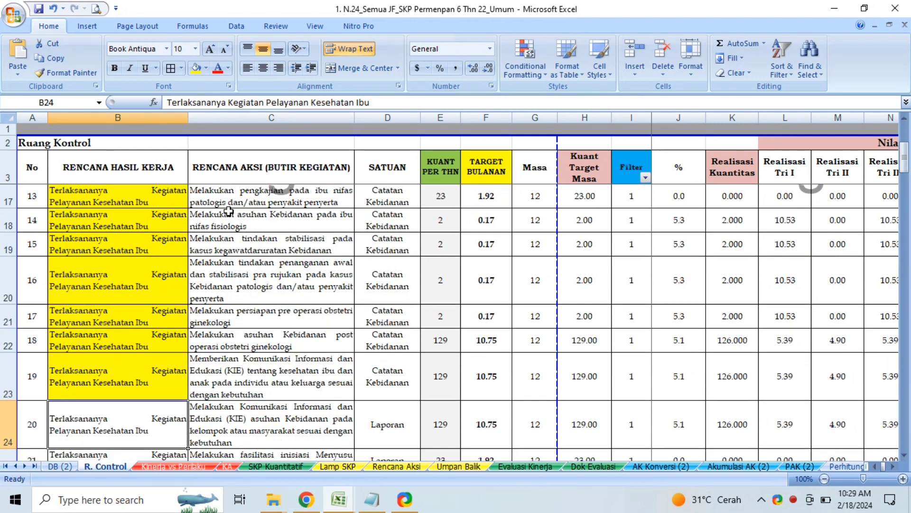
{"action": "key", "text": "Up"}
{"action": "key", "text": "Right"}
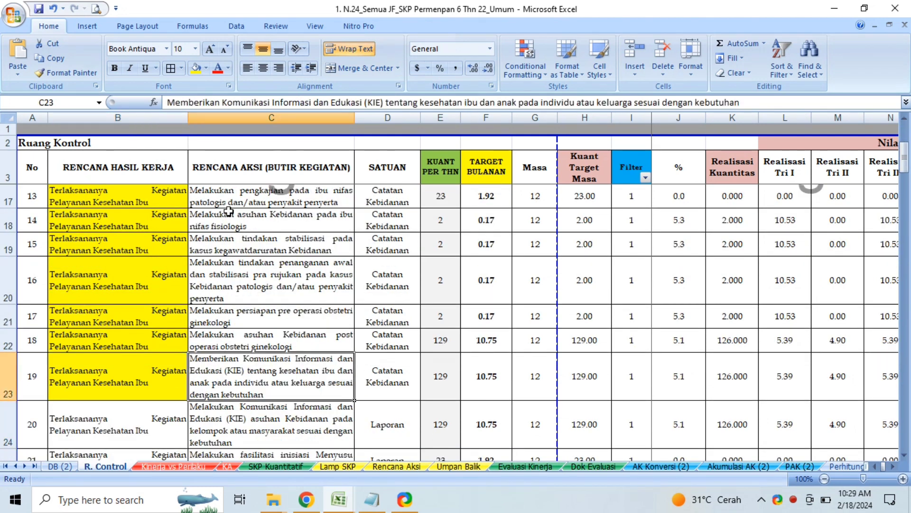
Fill the work result cell B24 with yellow and check it against the group KIE activity in C24.
{"action": "left_click", "coordinate": [128, 430]}
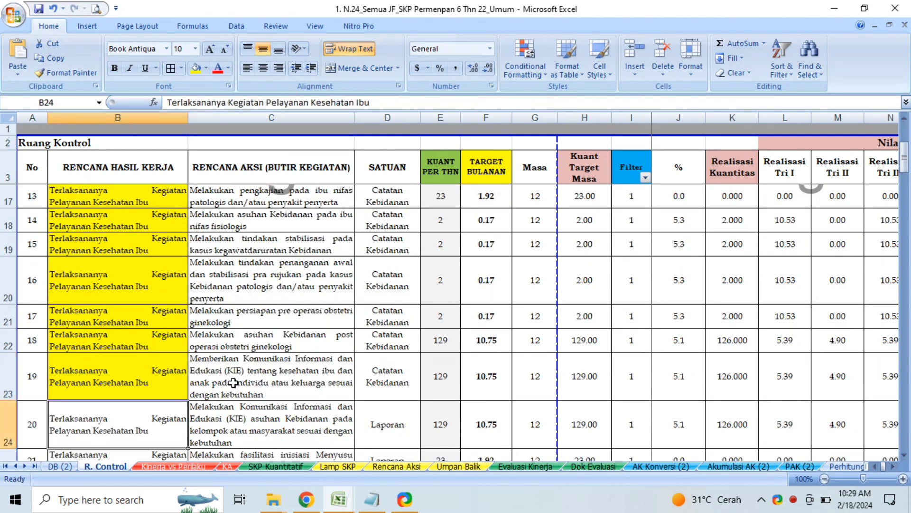
{"action": "left_click", "coordinate": [233, 383]}
{"action": "left_click", "coordinate": [152, 426]}
{"action": "scroll", "coordinate": [412, 401], "scroll_direction": "down", "scroll_amount": 2}
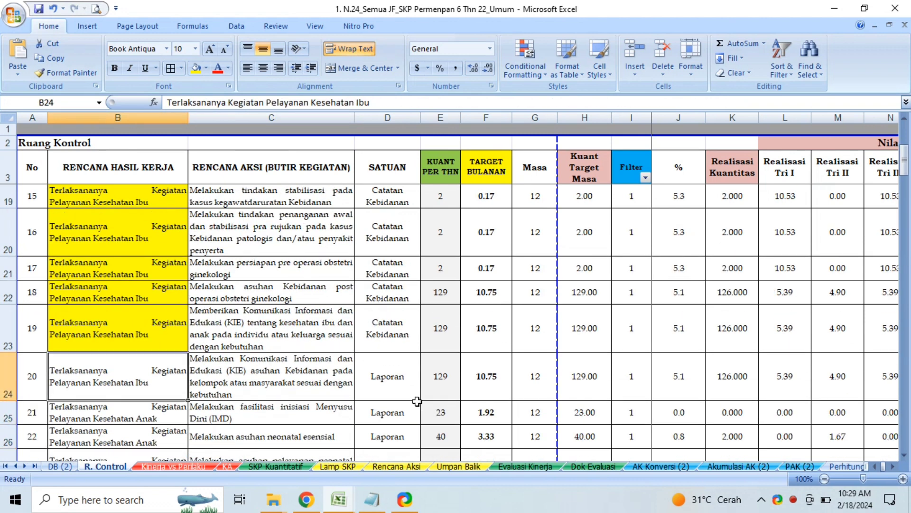
{"action": "left_click", "coordinate": [195, 68]}
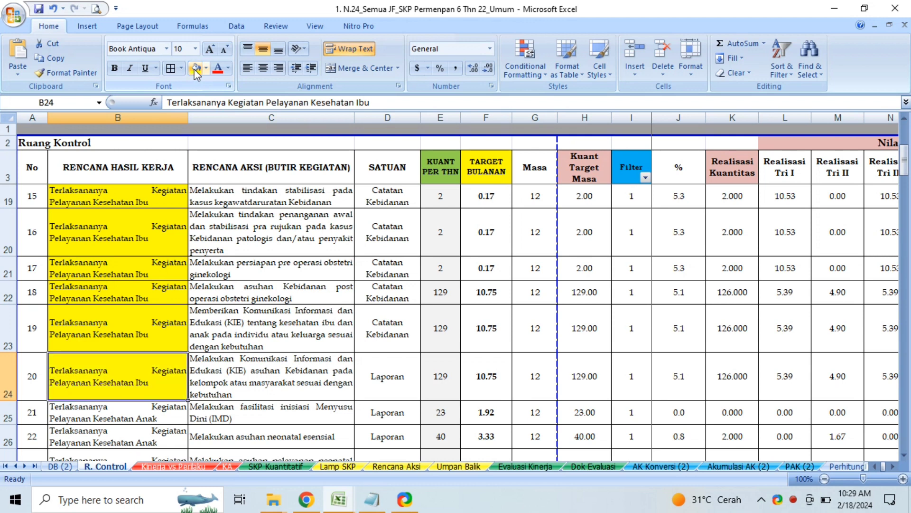
{"action": "key", "text": "Down"}
{"action": "key", "text": "Up"}
{"action": "key", "text": "Right"}
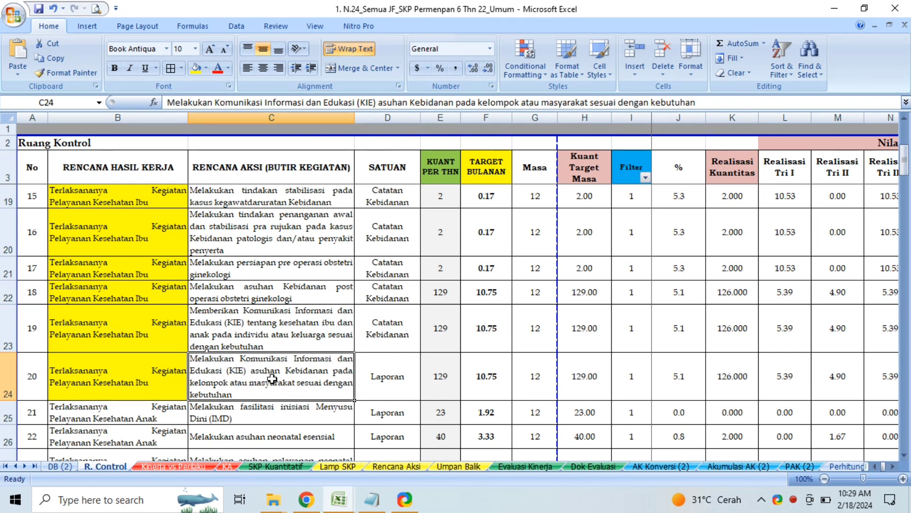
Replace the work result in B24 with a copy of "Terlaksananya Kegiatan Pelayanan Kesehatan Anak" from B25 and compare it with its activity.
{"action": "left_click", "coordinate": [160, 412]}
{"action": "key", "text": "ctrl+c"}
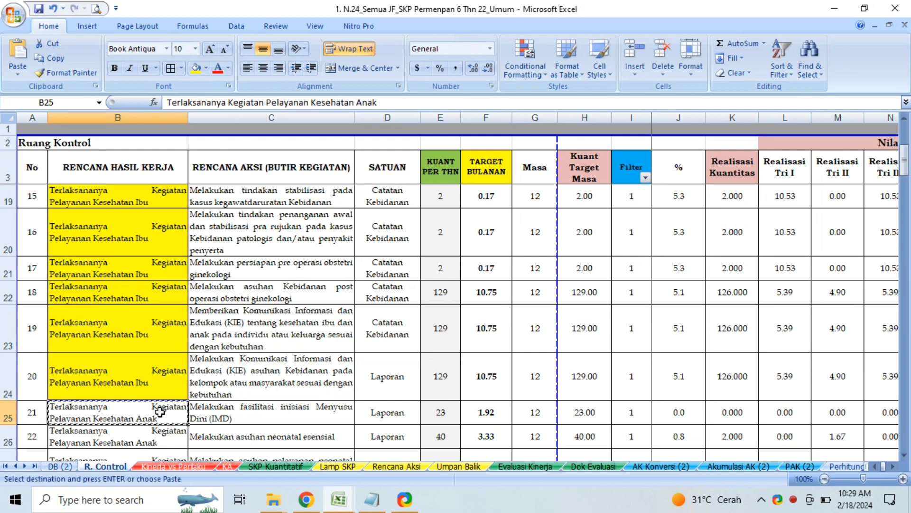
{"action": "key", "text": "Up"}
{"action": "key", "text": "Return"}
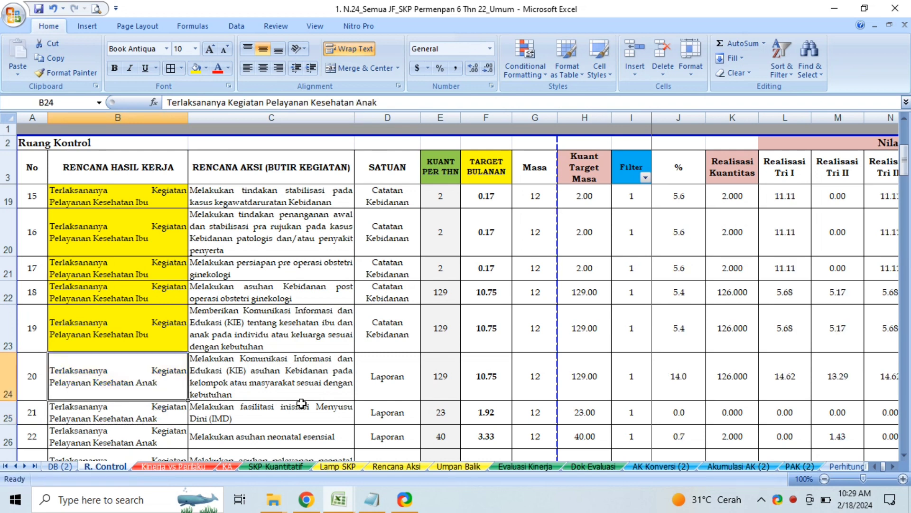
{"action": "left_click", "coordinate": [240, 380]}
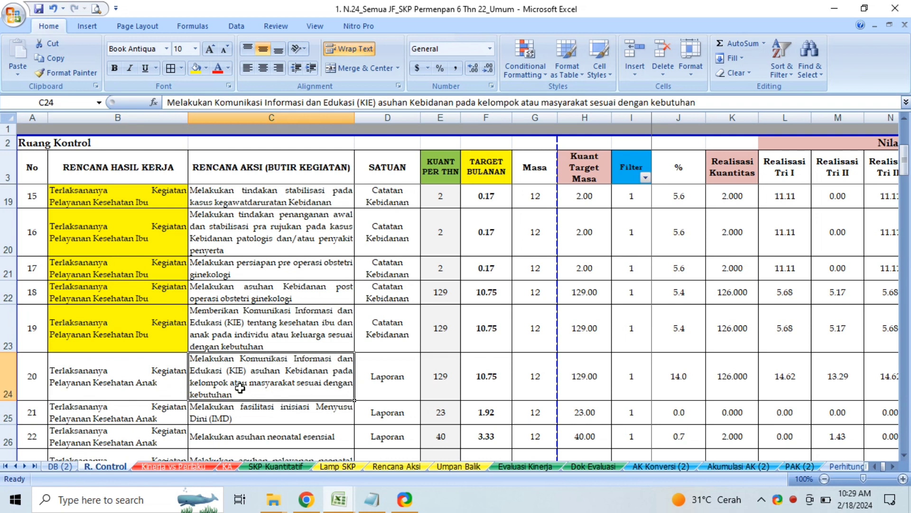
Clear the work result in B24 and copy "Terlaksananya Kegiatan Pelayanan Kesehatan Anak" from B25 into it again.
{"action": "left_click", "coordinate": [156, 389]}
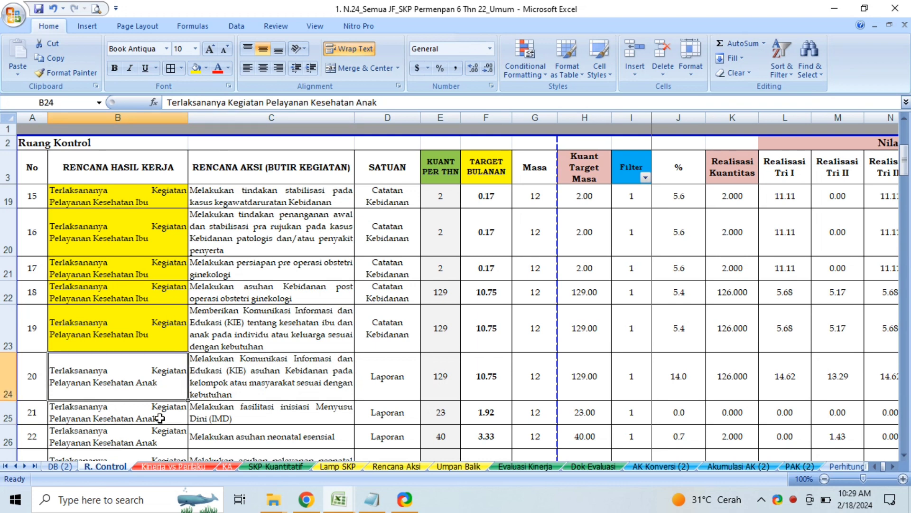
{"action": "key", "text": "Delete"}
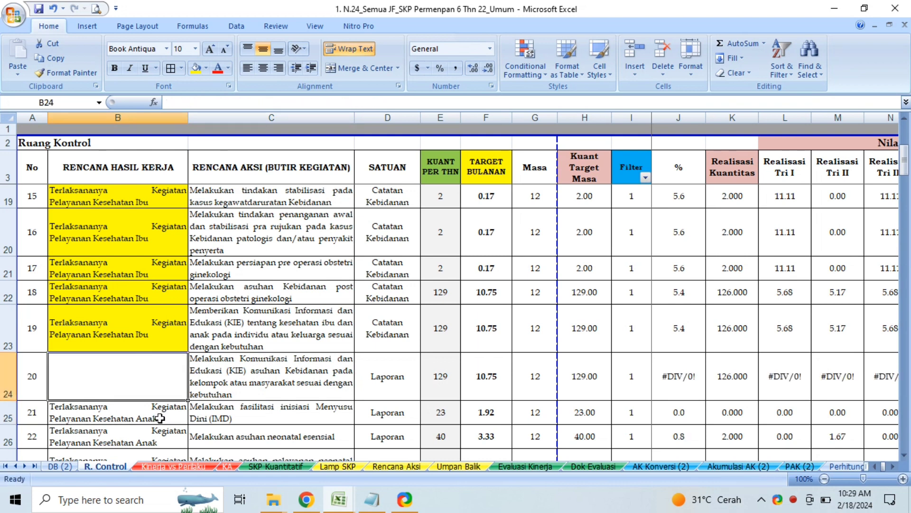
{"action": "left_click", "coordinate": [159, 418]}
{"action": "key", "text": "ctrl+c"}
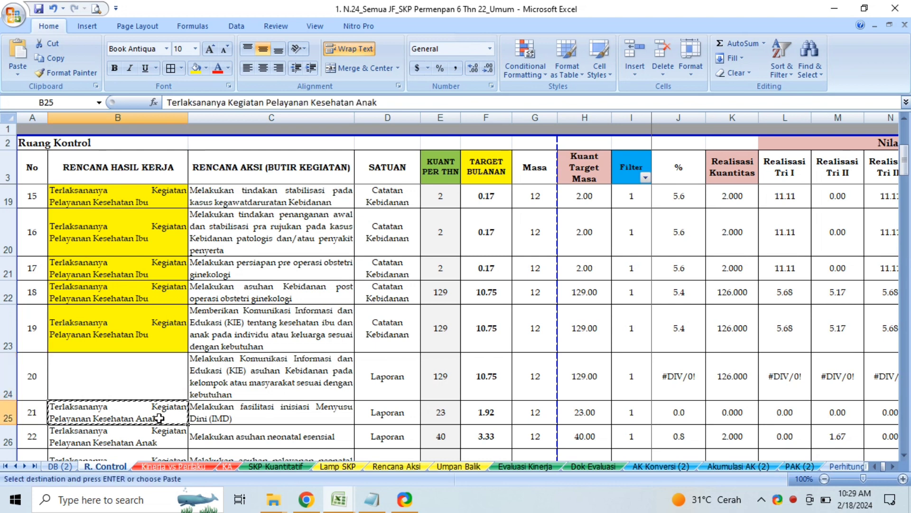
{"action": "key", "text": "Up"}
{"action": "key", "text": "Return"}
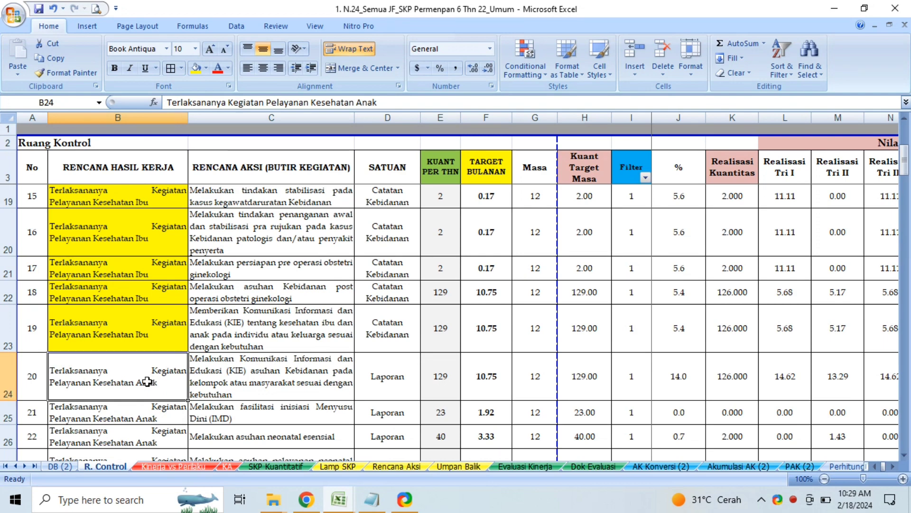
Examine the work result summary below the table, at the "Terlaksananya Kegiatan Pelayanan Kesehatan Anak" entry in row 196.
{"action": "key", "text": "Down"}
{"action": "key", "text": "Down"}
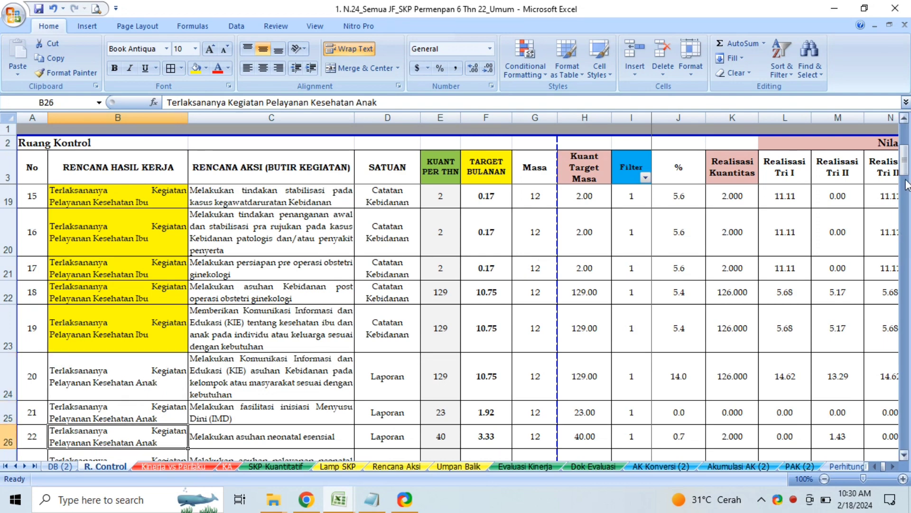
{"action": "left_click_drag", "start_coordinate": [905, 166], "coordinate": [906, 393]}
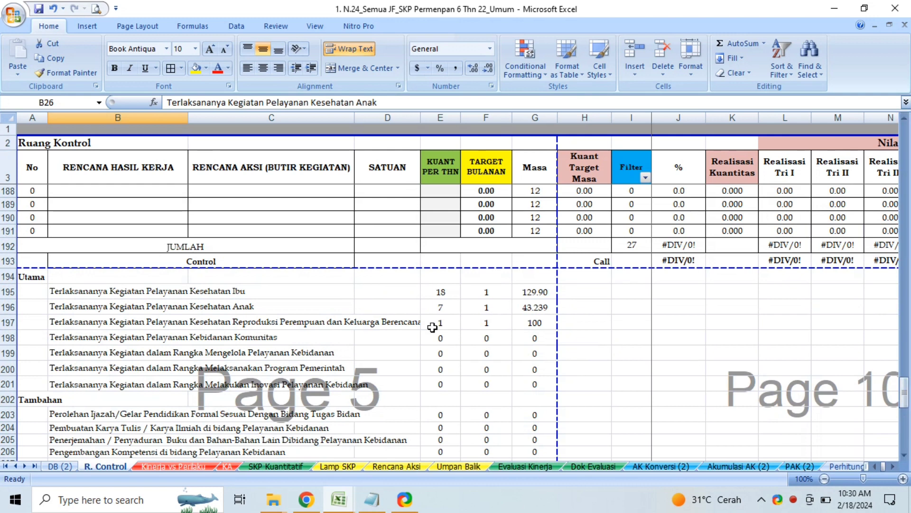
{"action": "left_click", "coordinate": [81, 307]}
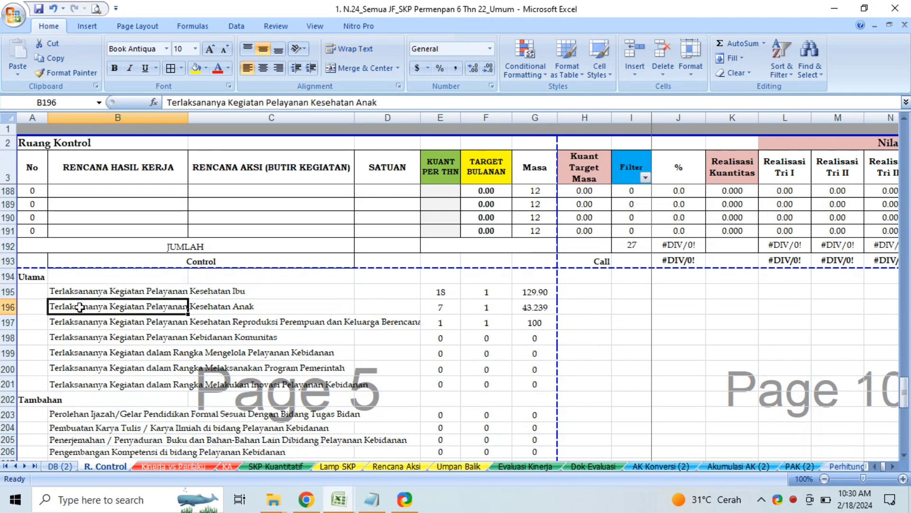
Return to the filled rows of the table and examine the work results in column B from row 24 to row 32.
{"action": "left_click", "coordinate": [108, 202]}
{"action": "key", "text": "Up"}
{"action": "key", "text": "Up"}
{"action": "key", "text": "Up"}
{"action": "key", "text": "Up"}
{"action": "key", "text": "Up"}
{"action": "key", "text": "Up"}
{"action": "key", "text": "Up"}
{"action": "key", "text": "Up"}
{"action": "key", "text": "Up"}
{"action": "key", "text": "Up"}
{"action": "key", "text": "Up"}
{"action": "key", "text": "Up"}
{"action": "key", "text": "Up"}
{"action": "key", "text": "Up"}
{"action": "key", "text": "Up"}
{"action": "key", "text": "Up"}
{"action": "key", "text": "Up"}
{"action": "key", "text": "Up"}
{"action": "key", "text": "Up"}
{"action": "key", "text": "Up"}
{"action": "key", "text": "Up"}
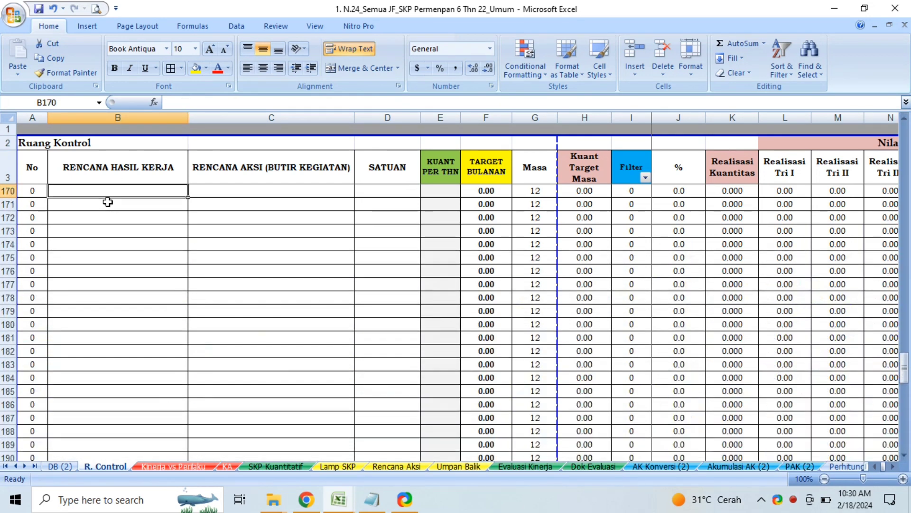
{"action": "key", "text": "Up"}
{"action": "key", "text": "Up"}
{"action": "key", "text": "Up"}
{"action": "key", "text": "Up"}
{"action": "key", "text": "Up"}
{"action": "key", "text": "Up"}
{"action": "key", "text": "Up"}
{"action": "key", "text": "Up"}
{"action": "key", "text": "Up"}
{"action": "key", "text": "Up"}
{"action": "key", "text": "Up"}
{"action": "key", "text": "Up"}
{"action": "key", "text": "Up"}
{"action": "key", "text": "Up"}
{"action": "key", "text": "Up"}
{"action": "key", "text": "Up"}
{"action": "key", "text": "Up"}
{"action": "key", "text": "Up"}
{"action": "key", "text": "Up"}
{"action": "key", "text": "Up"}
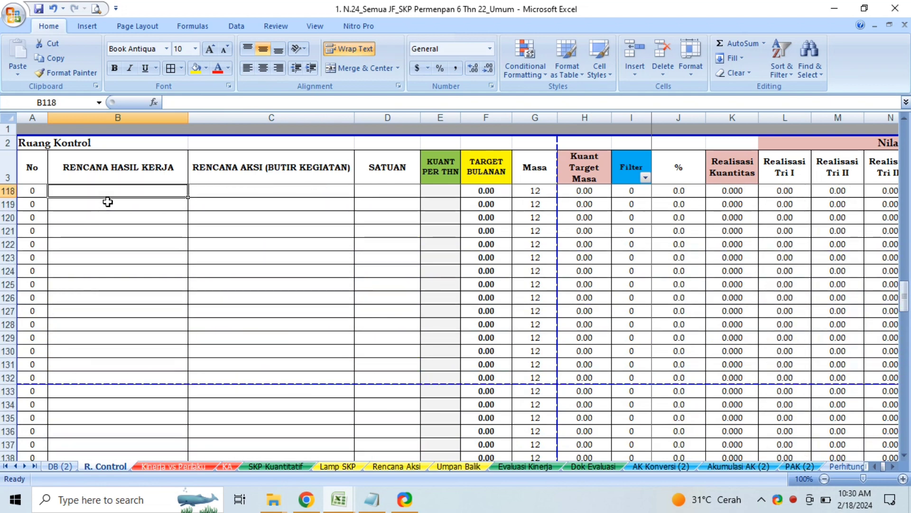
{"action": "key", "text": "Up"}
{"action": "key", "text": "Up"}
{"action": "key", "text": "Up"}
{"action": "key", "text": "Up"}
{"action": "key", "text": "Up"}
{"action": "key", "text": "Up"}
{"action": "key", "text": "Up"}
{"action": "key", "text": "Up"}
{"action": "key", "text": "Up"}
{"action": "key", "text": "Up"}
{"action": "key", "text": "Up"}
{"action": "key", "text": "Up"}
{"action": "key", "text": "Up"}
{"action": "key", "text": "Up"}
{"action": "key", "text": "Up"}
{"action": "key", "text": "Up"}
{"action": "key", "text": "Up"}
{"action": "key", "text": "Up"}
{"action": "key", "text": "Up"}
{"action": "key", "text": "Up"}
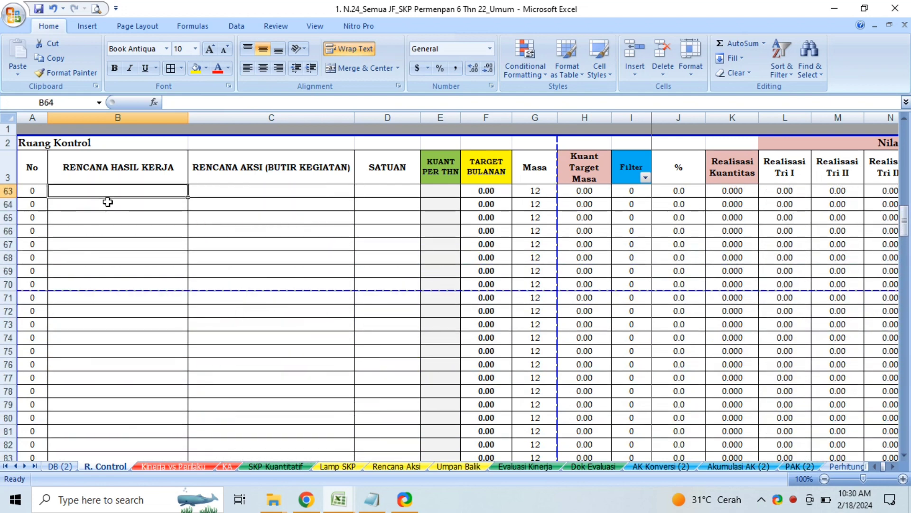
{"action": "key", "text": "Up"}
{"action": "key", "text": "Up"}
{"action": "key", "text": "Up"}
{"action": "key", "text": "Up"}
{"action": "key", "text": "Up"}
{"action": "key", "text": "Up"}
{"action": "key", "text": "Up"}
{"action": "key", "text": "Up"}
{"action": "key", "text": "Up"}
{"action": "key", "text": "Up"}
{"action": "key", "text": "Up"}
{"action": "key", "text": "Up"}
{"action": "key", "text": "Down"}
{"action": "key", "text": "Down"}
{"action": "key", "text": "Down"}
{"action": "key", "text": "Down"}
{"action": "key", "text": "Down"}
{"action": "key", "text": "Down"}
{"action": "key", "text": "Down"}
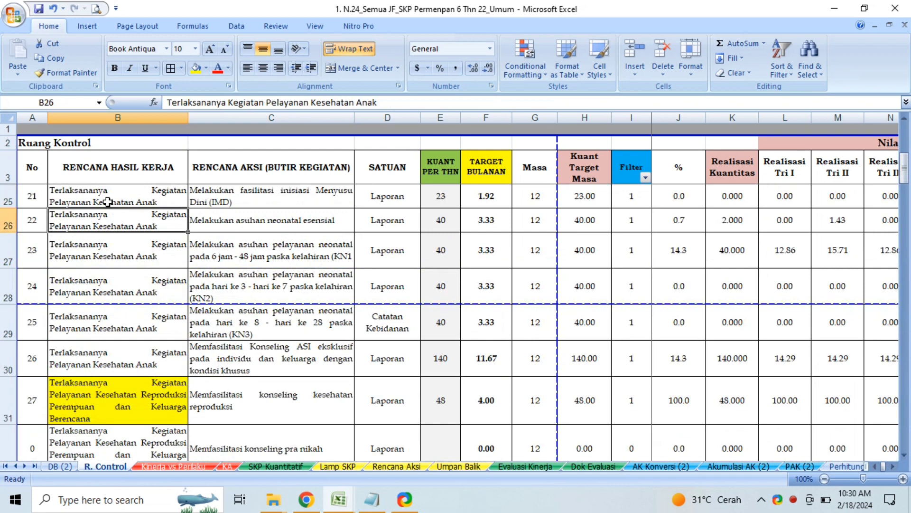
{"action": "key", "text": "Up"}
{"action": "key", "text": "Up"}
{"action": "key", "text": "Down"}
{"action": "key", "text": "Down"}
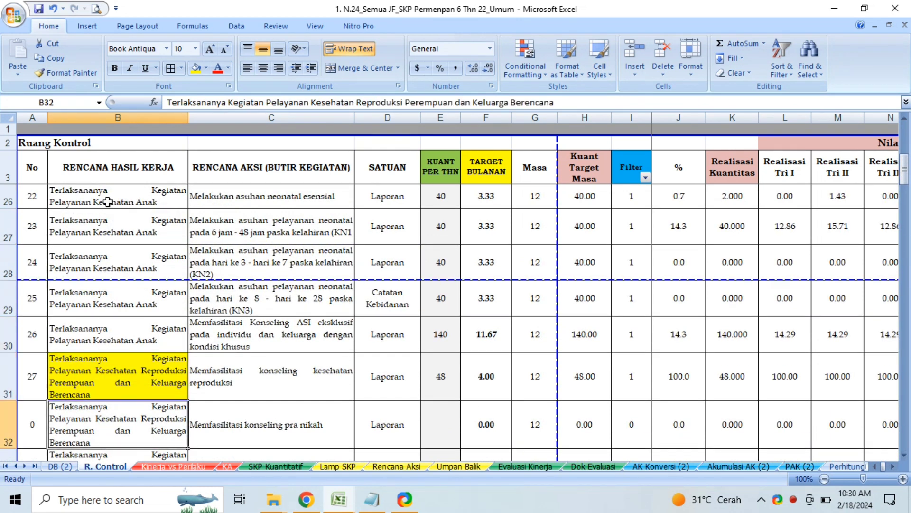
Review the work results in column B from row 32 up to row 14 and back down to B23.
{"action": "key", "text": "Up"}
{"action": "key", "text": "Up"}
{"action": "key", "text": "Up"}
{"action": "key", "text": "Up"}
{"action": "key", "text": "Up"}
{"action": "key", "text": "Up"}
{"action": "key", "text": "Up"}
{"action": "key", "text": "Up"}
{"action": "key", "text": "Up"}
{"action": "key", "text": "Up"}
{"action": "key", "text": "Up"}
{"action": "key", "text": "Up"}
{"action": "key", "text": "Up"}
{"action": "key", "text": "Up"}
{"action": "key", "text": "Up"}
{"action": "key", "text": "Up"}
{"action": "key", "text": "Up"}
{"action": "key", "text": "Up"}
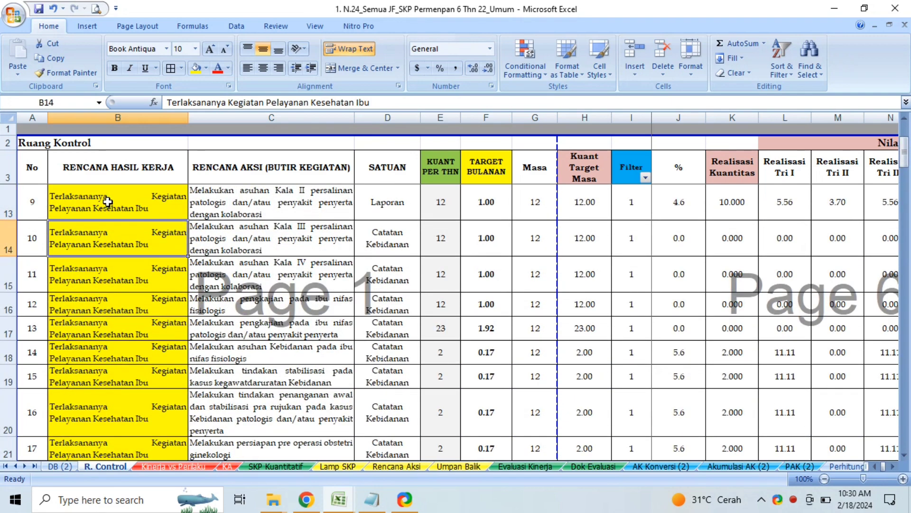
{"action": "key", "text": "Down"}
{"action": "key", "text": "Down"}
{"action": "key", "text": "Down"}
{"action": "key", "text": "Down"}
{"action": "key", "text": "Down"}
{"action": "key", "text": "Down"}
{"action": "key", "text": "Down"}
{"action": "key", "text": "Down"}
{"action": "key", "text": "Down"}
{"action": "key", "text": "Down"}
{"action": "key", "text": "Down"}
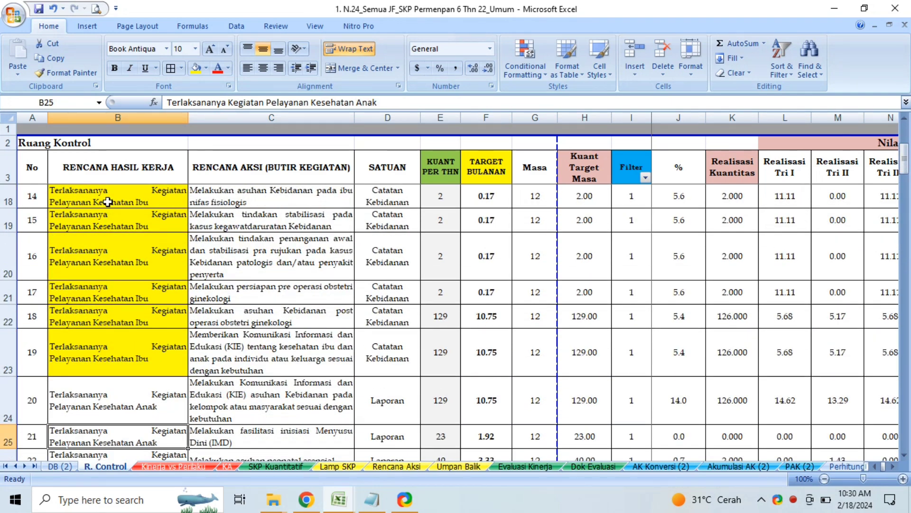
{"action": "key", "text": "Up"}
{"action": "key", "text": "Up"}
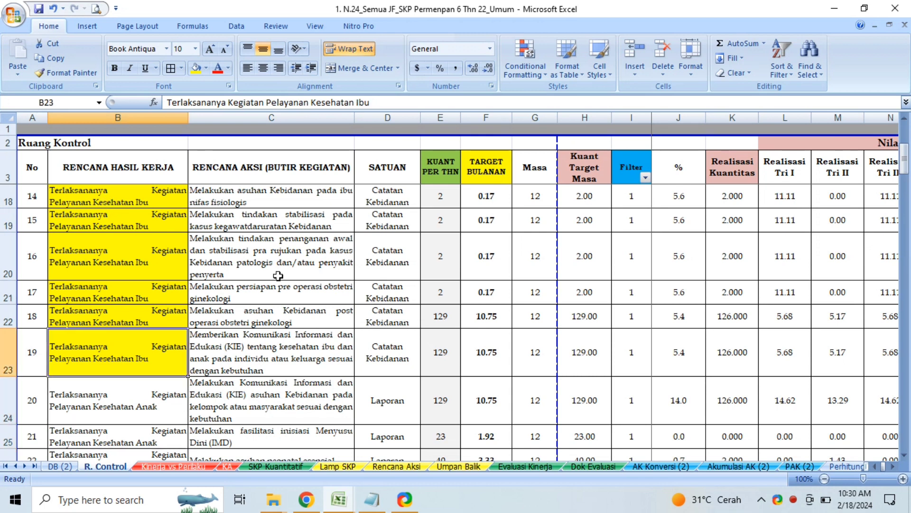
Check the KIE activity in C23 and copy the yellow "Terlaksananya Kegiatan Pelayanan Kesehatan Ibu" work result from B23 into B24.
{"action": "left_click", "coordinate": [240, 361]}
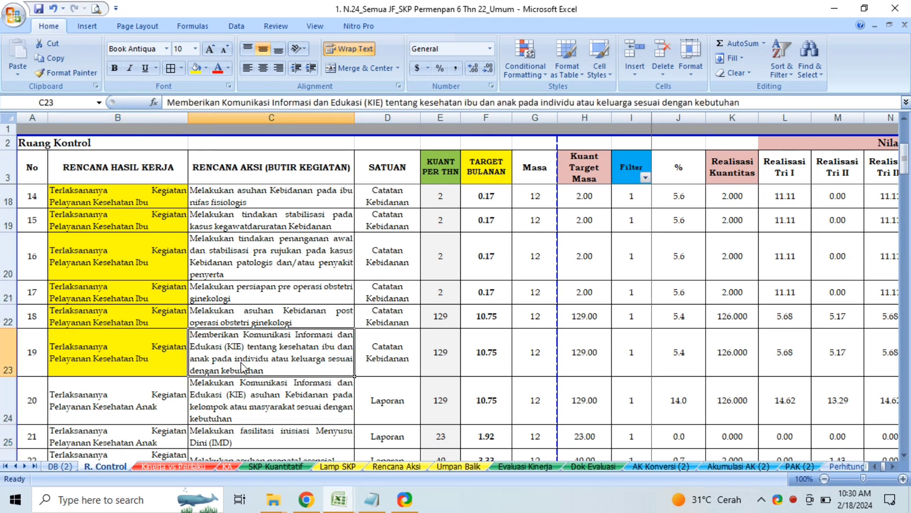
{"action": "left_click", "coordinate": [155, 357]}
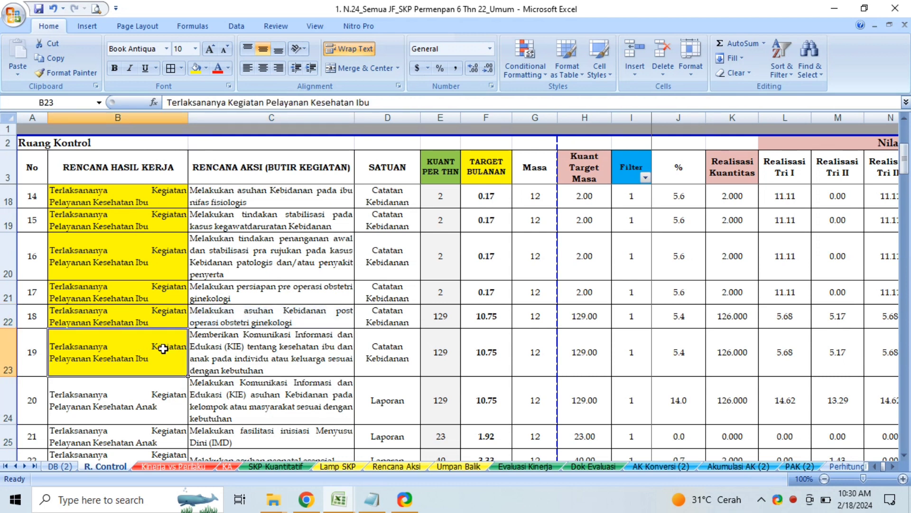
{"action": "key", "text": "ctrl+c"}
{"action": "key", "text": "Right"}
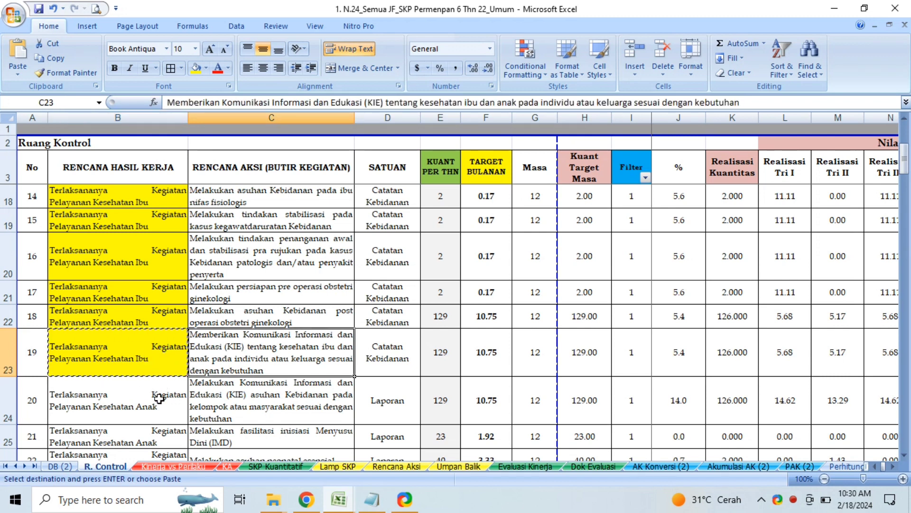
{"action": "key", "text": "Down"}
{"action": "key", "text": "Left"}
{"action": "key", "text": "Return"}
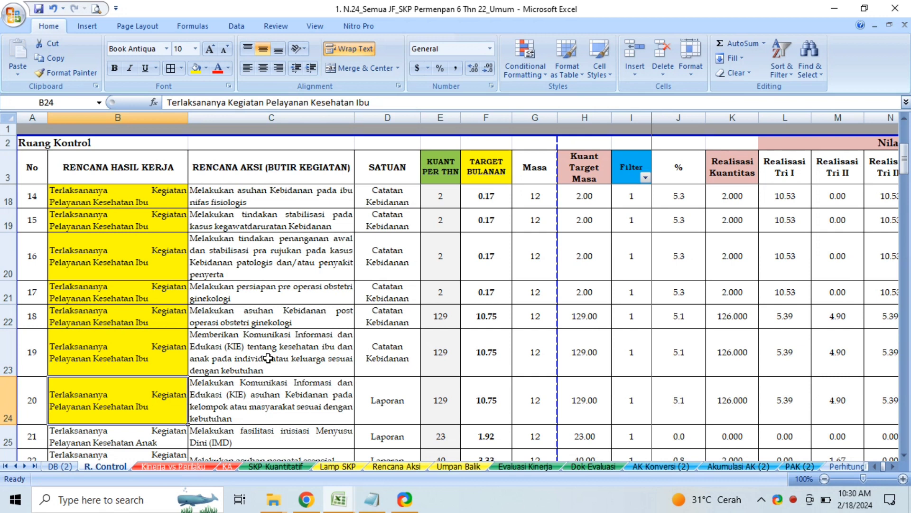
Compare the work result in B24 with its group KIE activity in C24 and review the activities down to C30.
{"action": "left_click", "coordinate": [283, 411]}
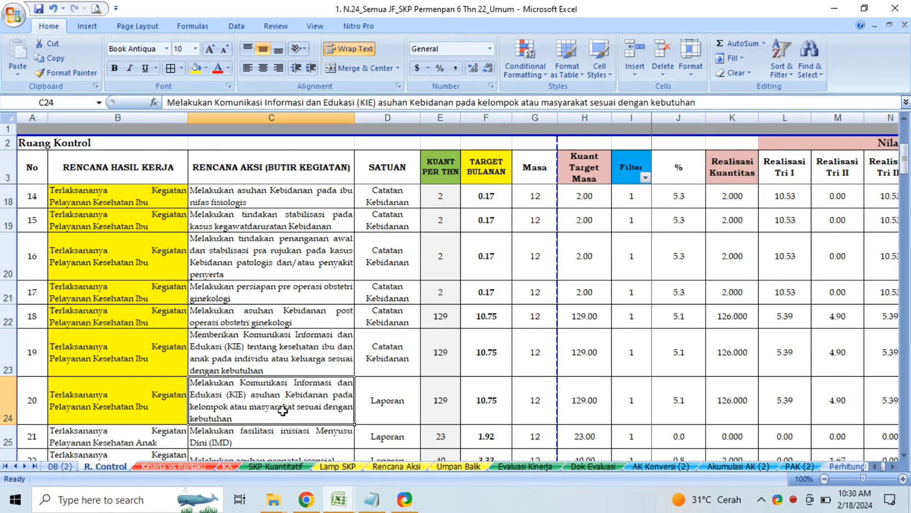
{"action": "key", "text": "Left"}
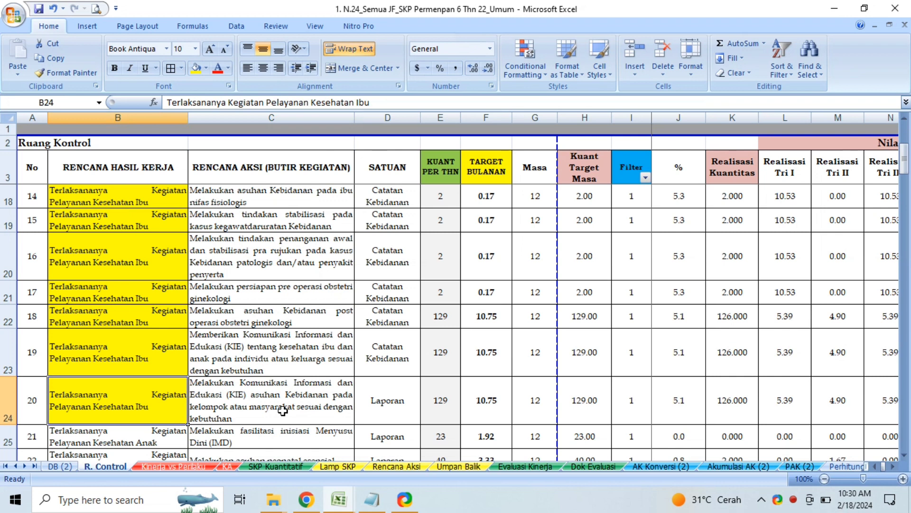
{"action": "key", "text": "Right"}
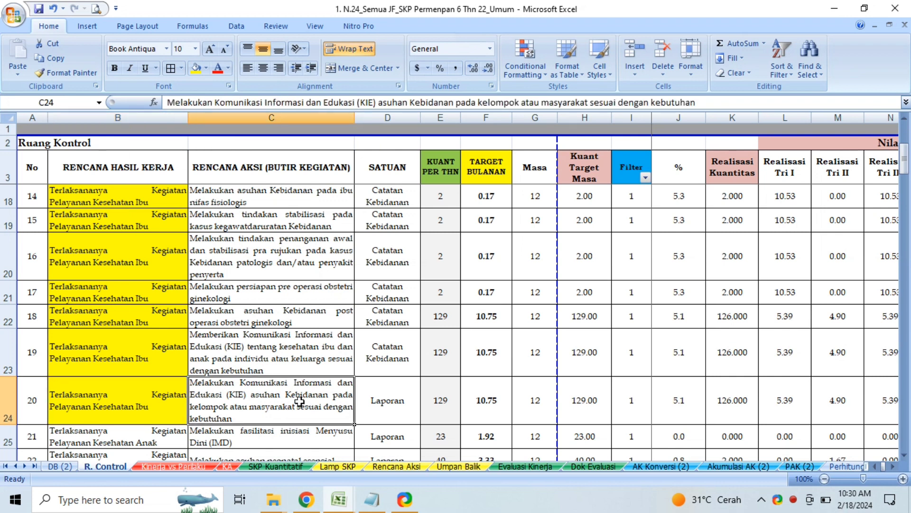
{"action": "key", "text": "Down"}
{"action": "key", "text": "Down"}
{"action": "key", "text": "Down"}
{"action": "key", "text": "Down"}
{"action": "key", "text": "Down"}
{"action": "key", "text": "Down"}
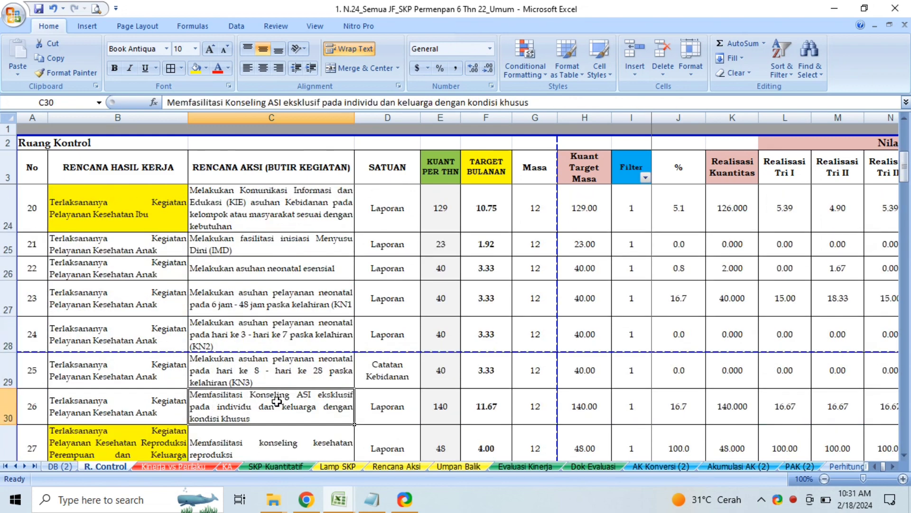
Compare the Kesehatan Anak work result in B25 and the activities in C25 to C29 with the superior's performance plan on the KA sheet.
{"action": "left_click", "coordinate": [154, 250]}
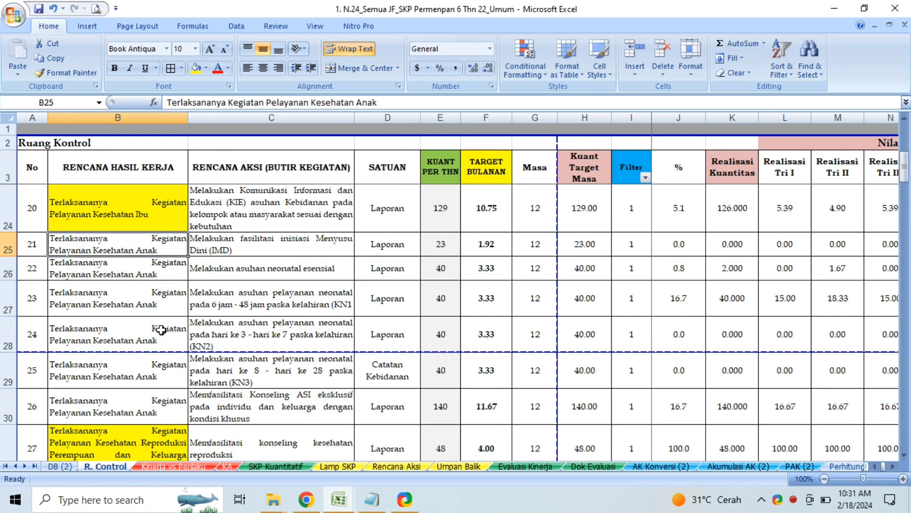
{"action": "left_click", "coordinate": [228, 467]}
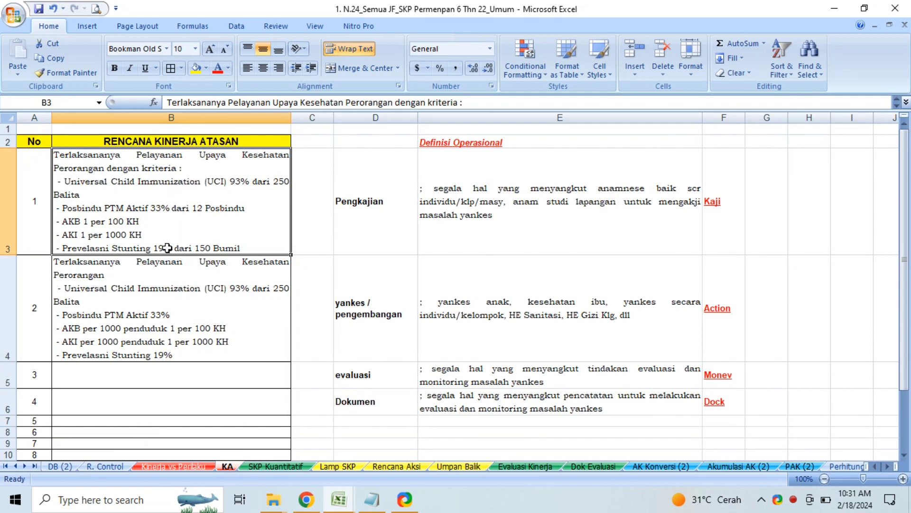
{"action": "left_click", "coordinate": [124, 469]}
{"action": "left_click", "coordinate": [215, 379]}
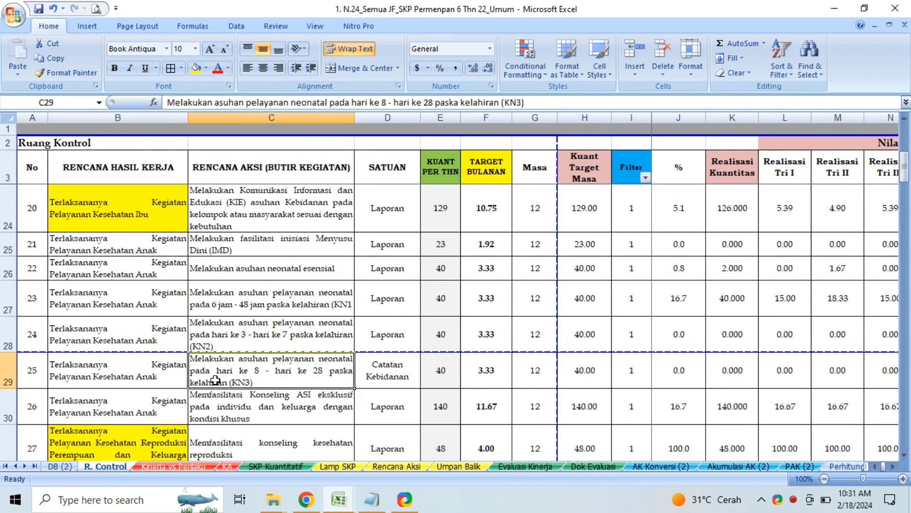
{"action": "key", "text": "Up"}
{"action": "key", "text": "Up"}
{"action": "key", "text": "Up"}
{"action": "key", "text": "Up"}
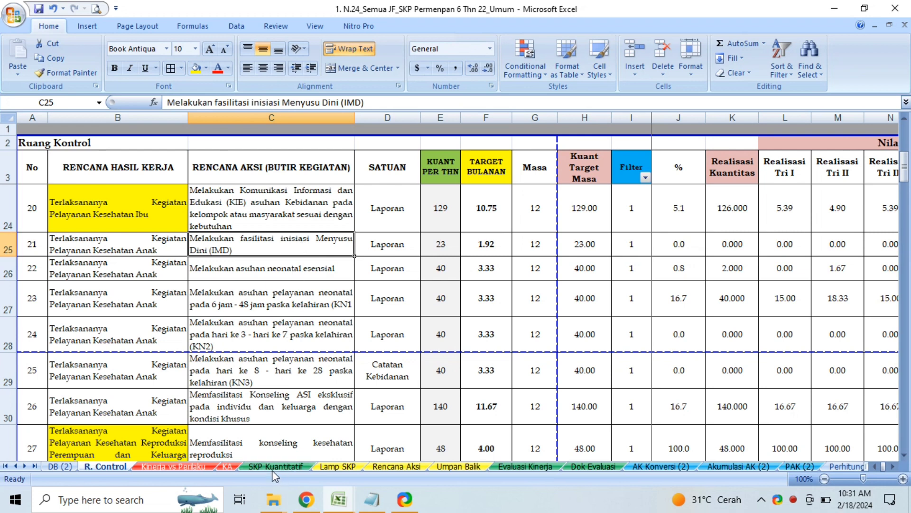
Recheck the superior's plan on the KA sheet against the early breastfeeding initiation activity in C25 and the neonatal care activity in C26.
{"action": "left_click", "coordinate": [224, 466]}
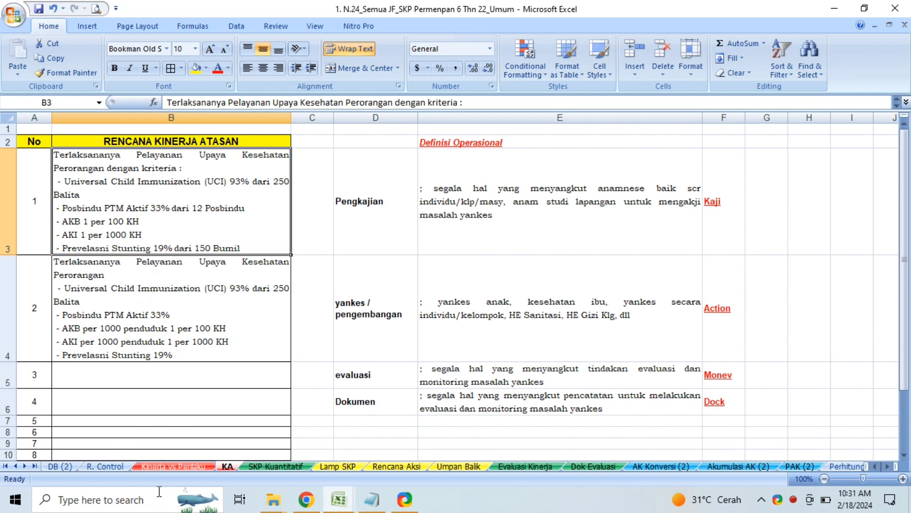
{"action": "left_click", "coordinate": [105, 466]}
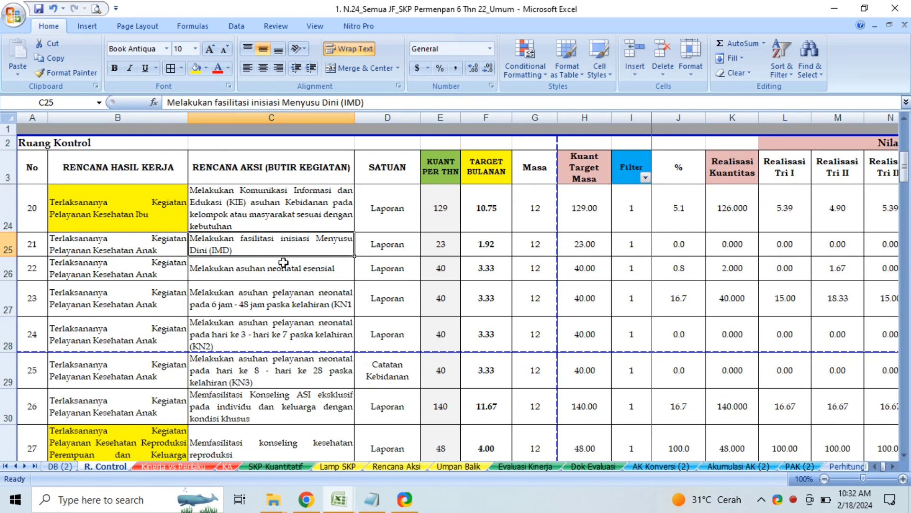
{"action": "left_click", "coordinate": [228, 466]}
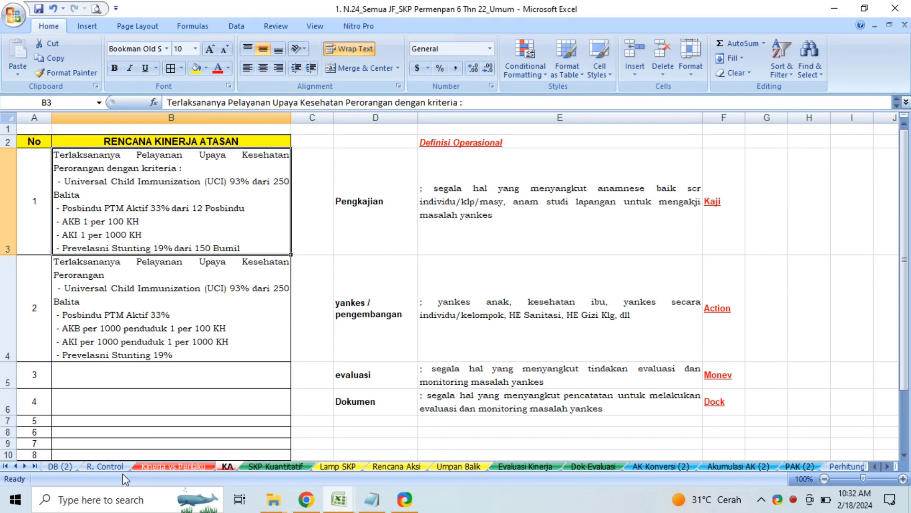
{"action": "left_click", "coordinate": [106, 466]}
{"action": "key", "text": "Down"}
{"action": "key", "text": "Down"}
{"action": "key", "text": "Down"}
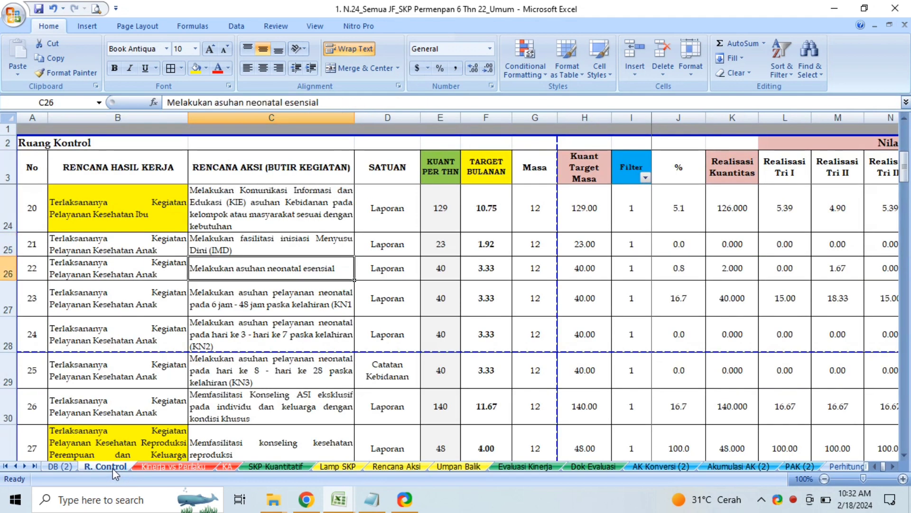
Review the remaining work results and activities on R. Control from row 26 through the blank rows to row 60.
{"action": "key", "text": "Down"}
{"action": "key", "text": "Down"}
{"action": "key", "text": "Down"}
{"action": "key", "text": "Down"}
{"action": "key", "text": "Down"}
{"action": "key", "text": "Down"}
{"action": "key", "text": "Down"}
{"action": "key", "text": "Down"}
{"action": "key", "text": "Down"}
{"action": "key", "text": "Down"}
{"action": "key", "text": "Down"}
{"action": "key", "text": "Down"}
{"action": "key", "text": "Down"}
{"action": "key", "text": "Down"}
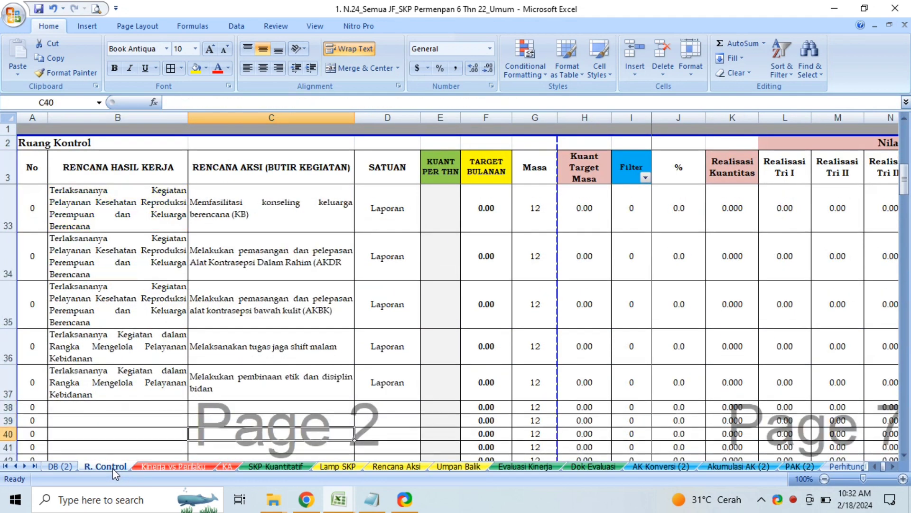
{"action": "key", "text": "Down"}
{"action": "key", "text": "Down"}
{"action": "key", "text": "Down"}
{"action": "key", "text": "Down"}
{"action": "key", "text": "Down"}
{"action": "key", "text": "Down"}
{"action": "key", "text": "Down"}
{"action": "key", "text": "Down"}
{"action": "key", "text": "Down"}
{"action": "key", "text": "Down"}
{"action": "key", "text": "Down"}
{"action": "key", "text": "Down"}
{"action": "key", "text": "Down"}
{"action": "key", "text": "Down"}
{"action": "key", "text": "Down"}
{"action": "key", "text": "Down"}
{"action": "key", "text": "Down"}
{"action": "key", "text": "Down"}
{"action": "key", "text": "Down"}
{"action": "key", "text": "Down"}
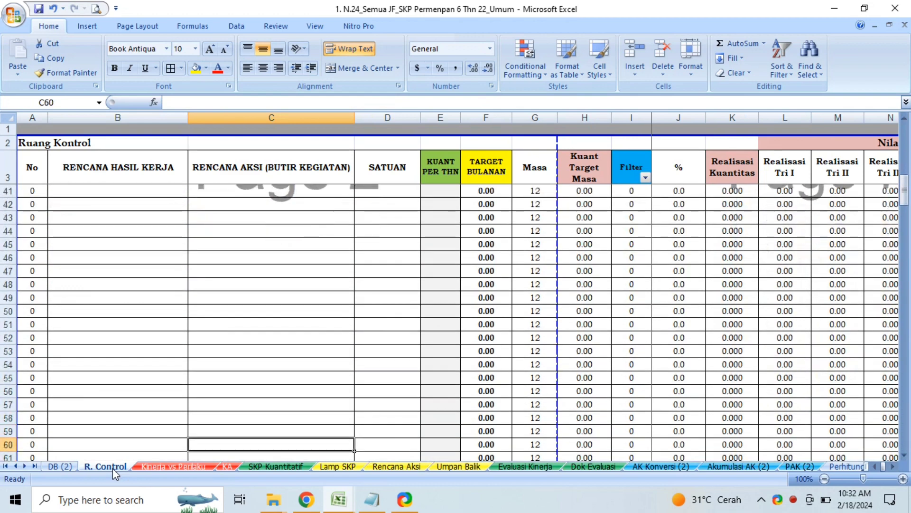
Set the yearly quantity in E5 to 150 for the activity "Melakukan pengkajian pada ibu hamil fisiologis".
{"action": "left_click", "coordinate": [401, 169]}
{"action": "key", "text": "Down"}
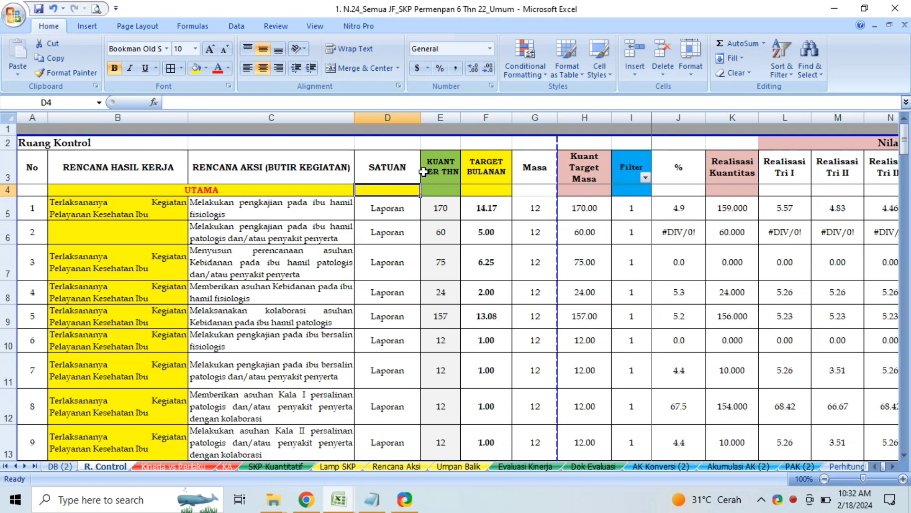
{"action": "left_click", "coordinate": [448, 216]}
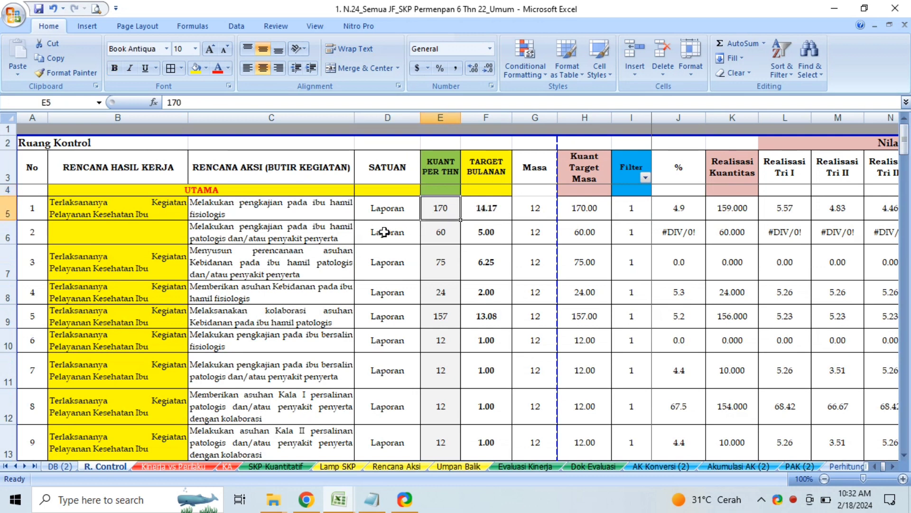
{"action": "left_click", "coordinate": [318, 217]}
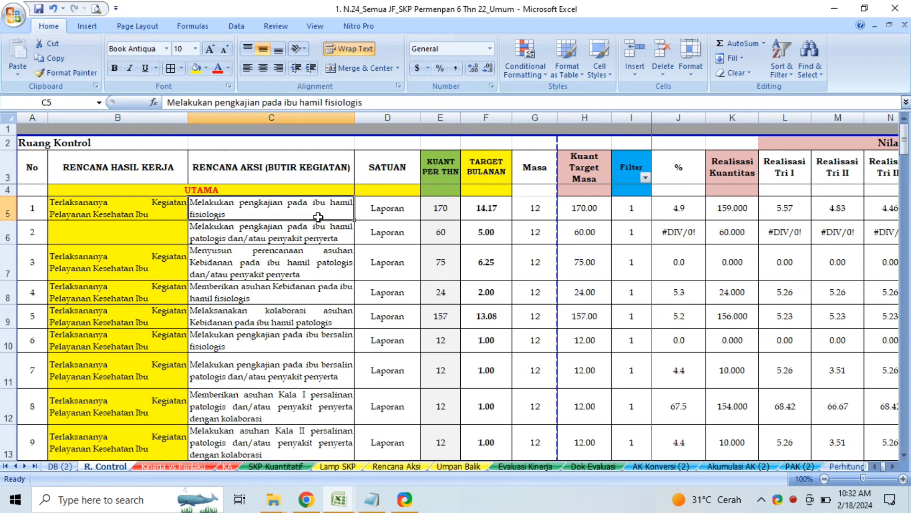
{"action": "left_click", "coordinate": [448, 212]}
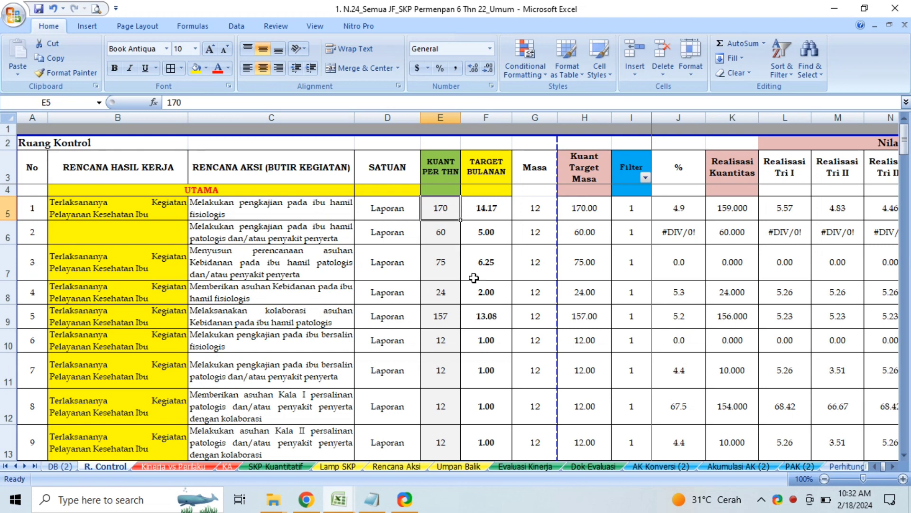
{"action": "type", "text": "150"}
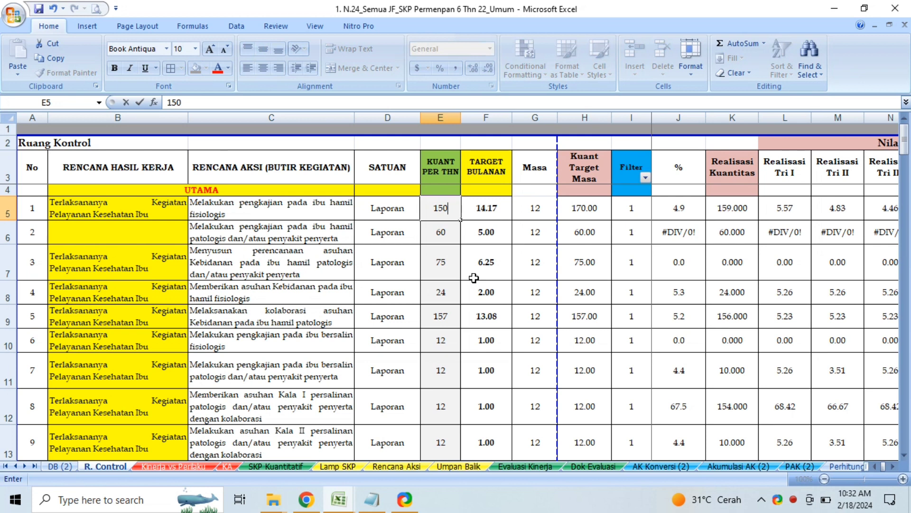
{"action": "key", "text": "Return"}
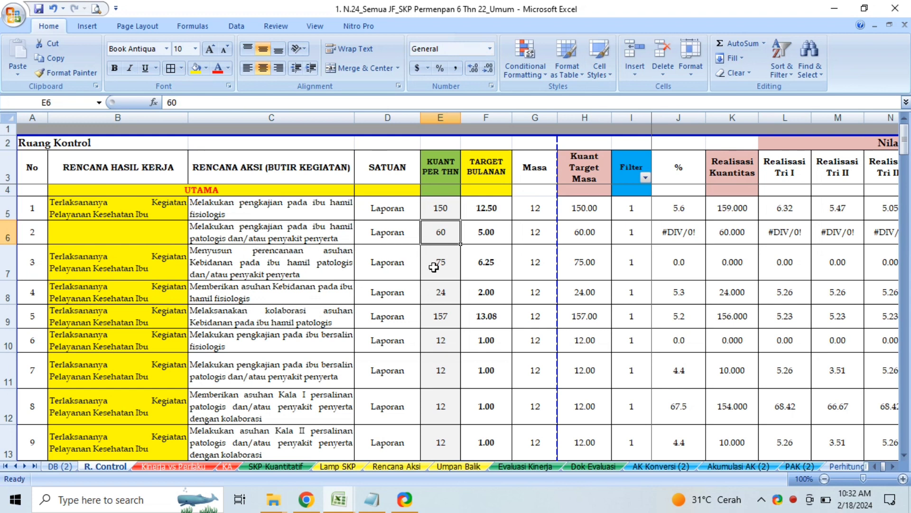
Set the yearly quantity in E6 to 30 for the pathological pregnancy assessment and recheck that cell.
{"action": "type", "text": "30"}
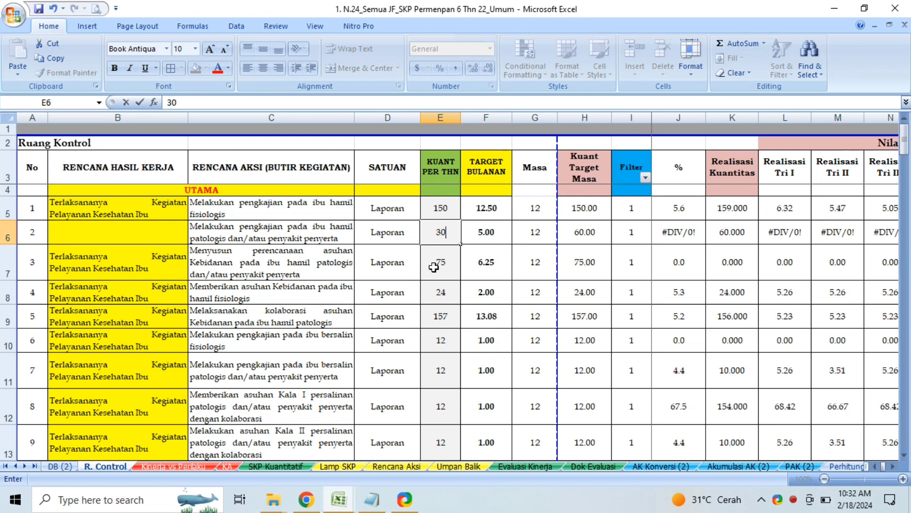
{"action": "key", "text": "Return"}
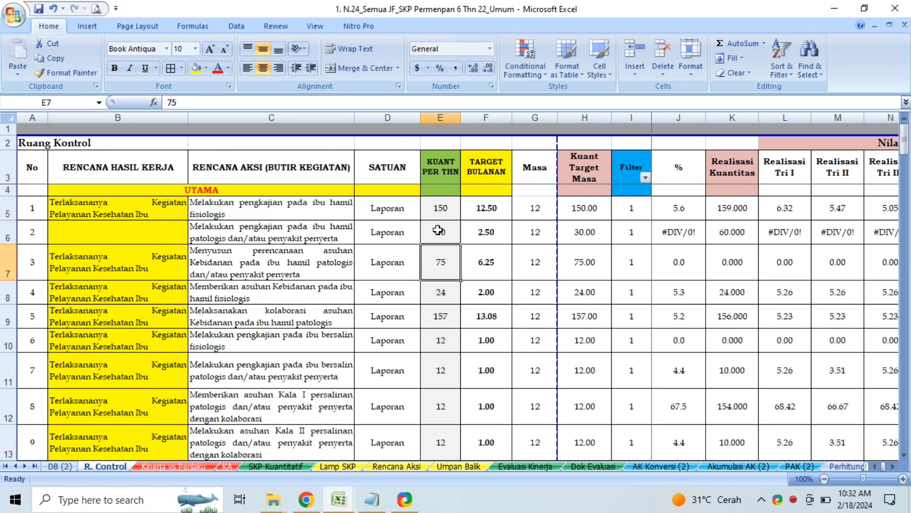
{"action": "left_click", "coordinate": [437, 230]}
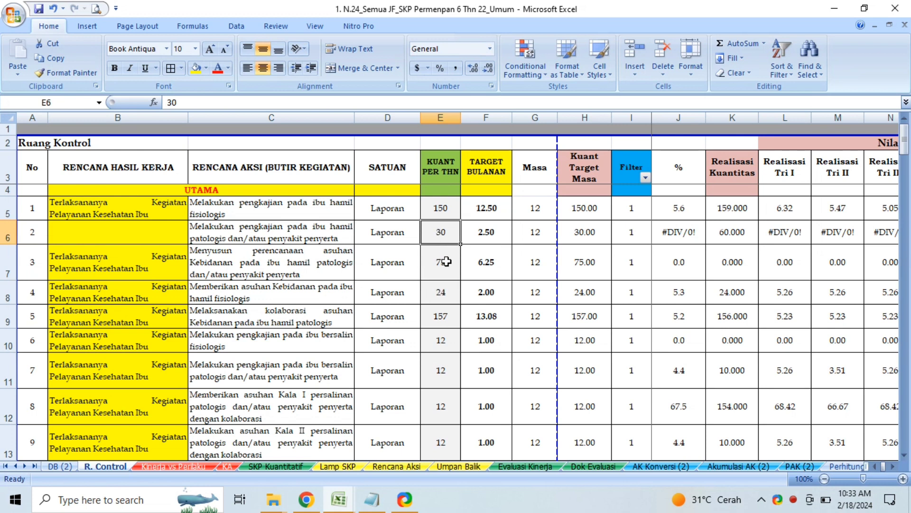
Review the activities in C5 to C12 together with the yearly quantities in E5 to E16.
{"action": "left_click", "coordinate": [330, 203]}
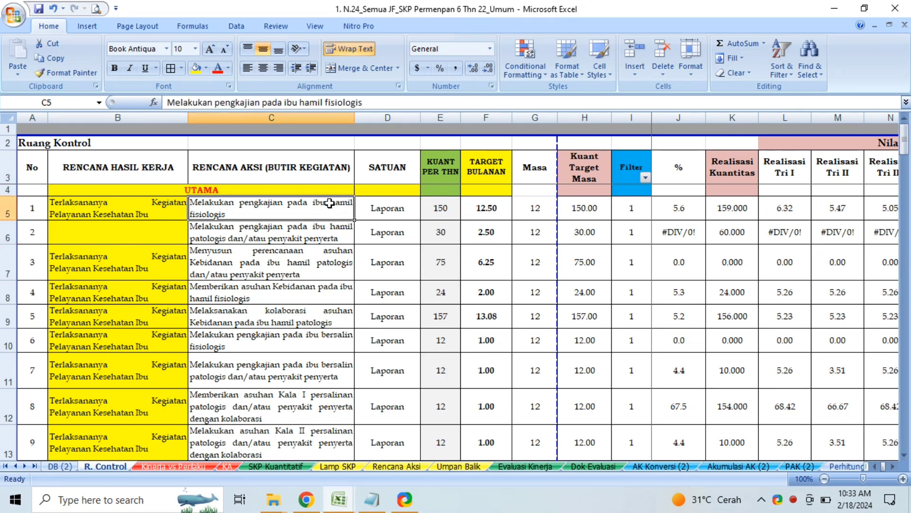
{"action": "key", "text": "shift+Down"}
{"action": "key", "text": "shift+Down"}
{"action": "key", "text": "shift+Down"}
{"action": "key", "text": "shift+Down"}
{"action": "key", "text": "shift+Down"}
{"action": "key", "text": "shift+Down"}
{"action": "key", "text": "shift+Down"}
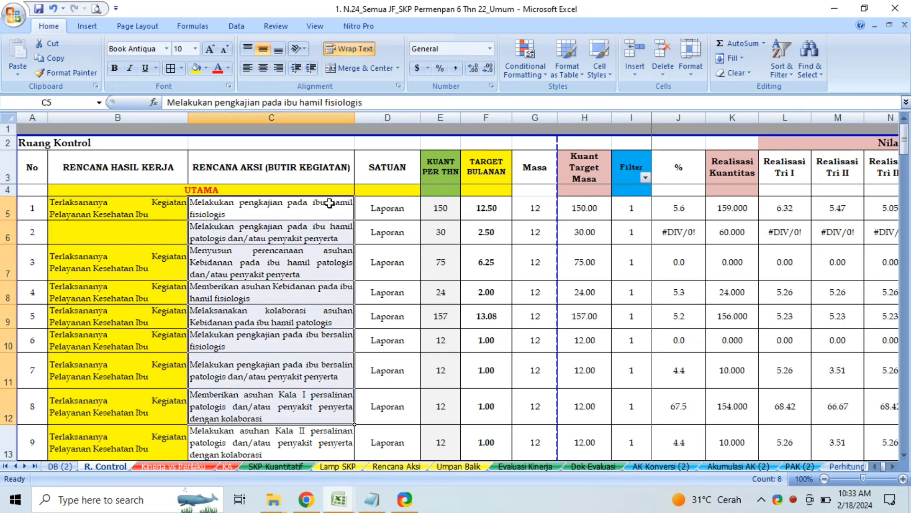
{"action": "left_click", "coordinate": [441, 208]}
{"action": "key", "text": "shift+Down"}
{"action": "key", "text": "shift+Down"}
{"action": "key", "text": "shift+Down"}
{"action": "key", "text": "shift+Down"}
{"action": "key", "text": "shift+Down"}
{"action": "key", "text": "shift+Down"}
{"action": "key", "text": "shift+Down"}
{"action": "key", "text": "shift+Down"}
{"action": "key", "text": "shift+Down"}
{"action": "key", "text": "shift+Down"}
{"action": "key", "text": "shift+Down"}
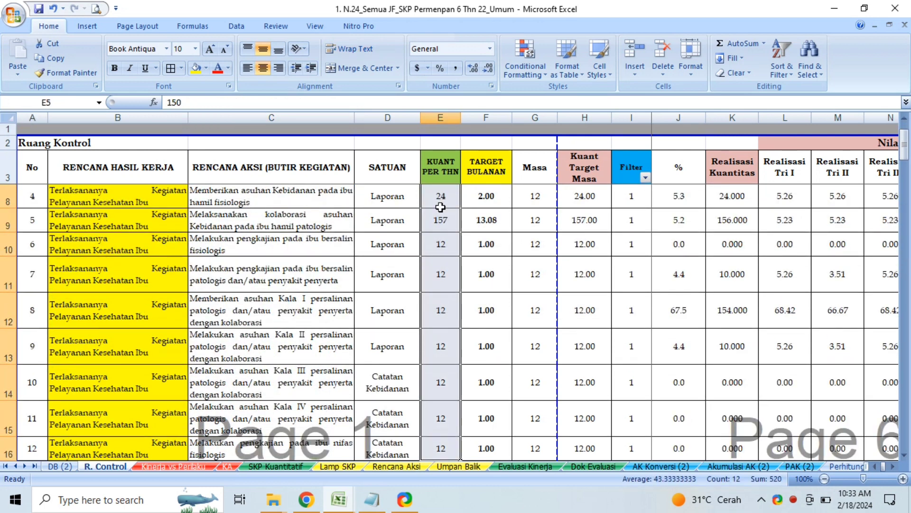
Filter the Filter column to exclude rows with the value 0.
{"action": "left_click", "coordinate": [646, 178]}
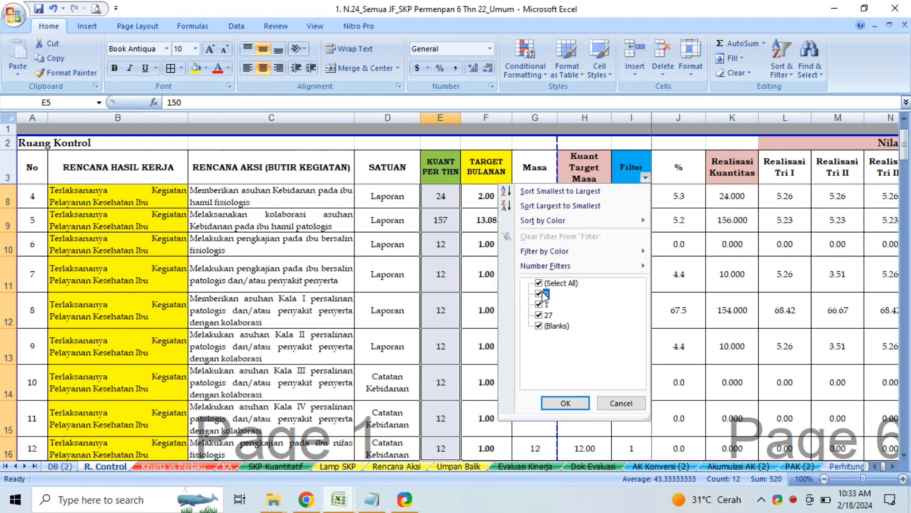
{"action": "key", "text": "Return"}
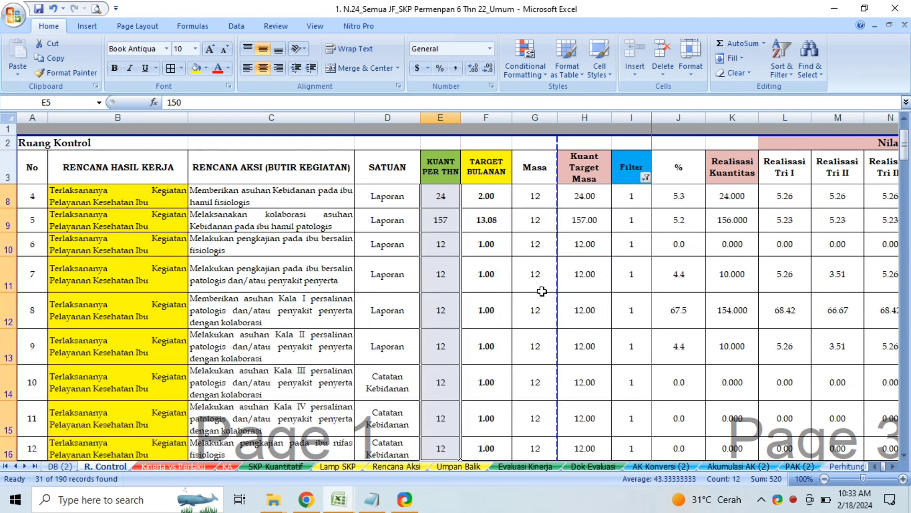
Review the filtered activities and the work-result summary below them down to row 201.
{"action": "key", "text": "Down"}
{"action": "key", "text": "Down"}
{"action": "key", "text": "Down"}
{"action": "key", "text": "Down"}
{"action": "key", "text": "Down"}
{"action": "key", "text": "Down"}
{"action": "key", "text": "Down"}
{"action": "key", "text": "Down"}
{"action": "key", "text": "Down"}
{"action": "key", "text": "Down"}
{"action": "key", "text": "Down"}
{"action": "key", "text": "Down"}
{"action": "key", "text": "Down"}
{"action": "key", "text": "Down"}
{"action": "key", "text": "Down"}
{"action": "key", "text": "Down"}
{"action": "key", "text": "Down"}
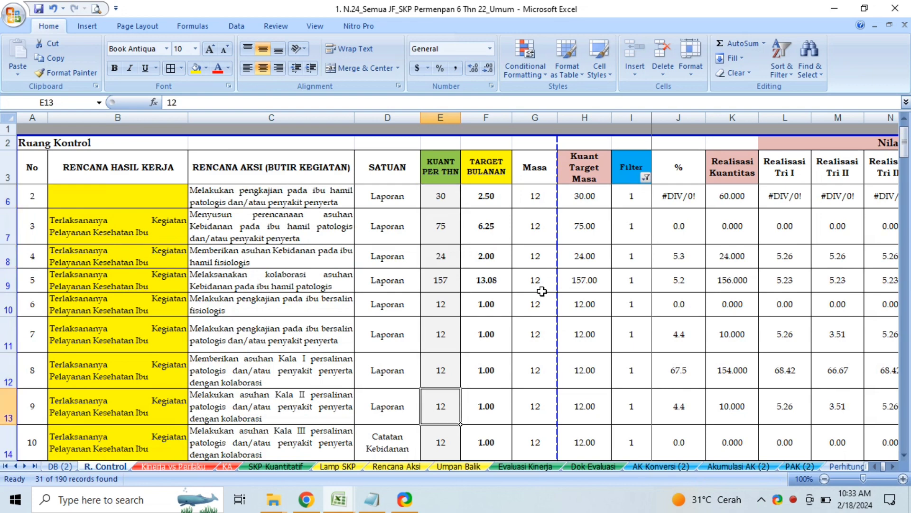
{"action": "key", "text": "Down"}
{"action": "key", "text": "Down"}
{"action": "key", "text": "Down"}
{"action": "key", "text": "Down"}
{"action": "key", "text": "Down"}
{"action": "key", "text": "Down"}
{"action": "key", "text": "Down"}
{"action": "key", "text": "Down"}
{"action": "key", "text": "Down"}
{"action": "key", "text": "Down"}
{"action": "key", "text": "Down"}
{"action": "key", "text": "Down"}
{"action": "key", "text": "Down"}
{"action": "key", "text": "Down"}
{"action": "key", "text": "Down"}
{"action": "key", "text": "Down"}
{"action": "key", "text": "Down"}
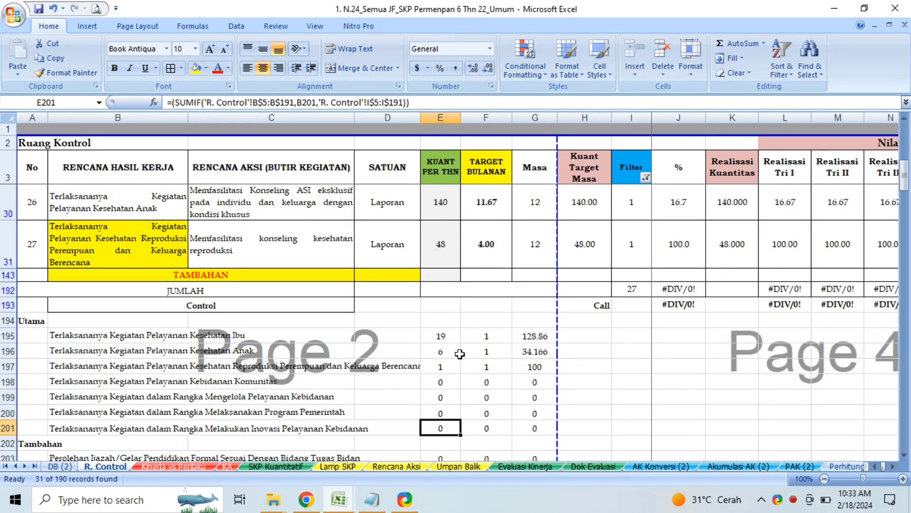
Inspect the reproductive health work result in B31 and the TAMBAHAN row 143 across to the Masa column.
{"action": "left_click", "coordinate": [234, 272]}
{"action": "key", "text": "Up"}
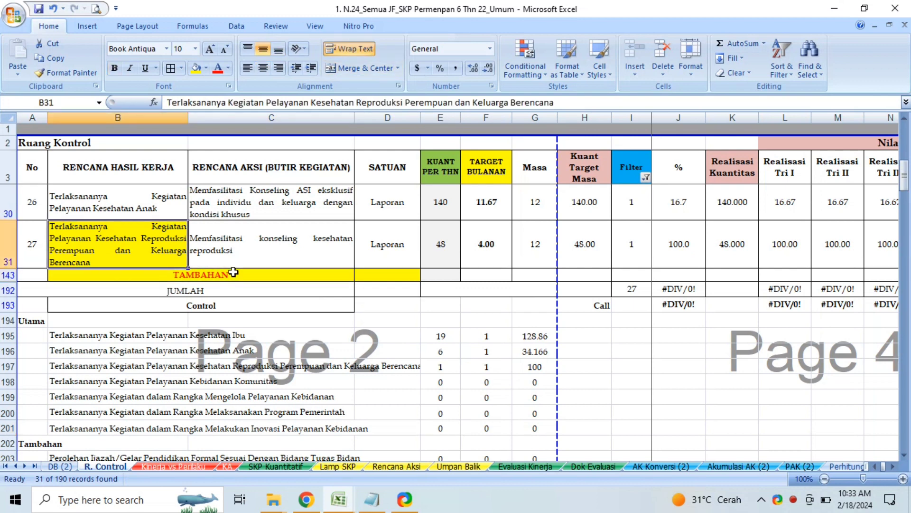
{"action": "left_click", "coordinate": [234, 272]}
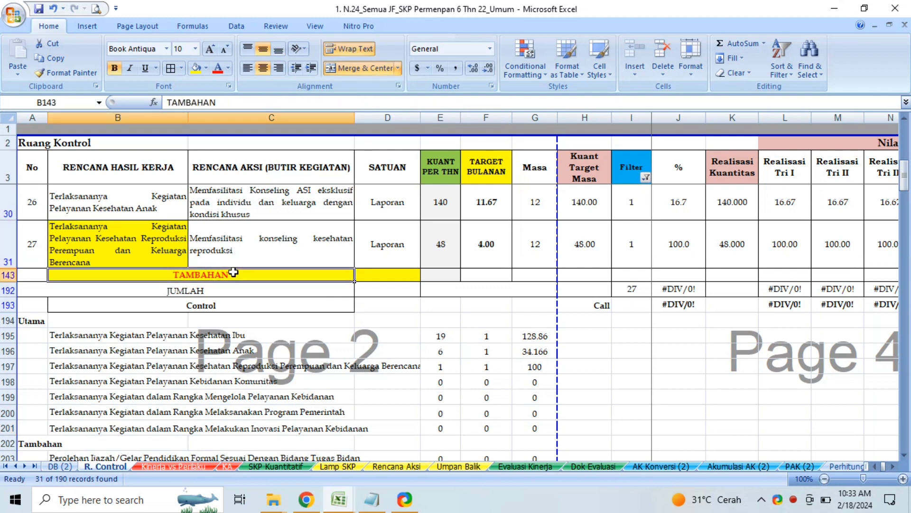
{"action": "key", "text": "Right"}
{"action": "key", "text": "Right"}
{"action": "key", "text": "Right"}
{"action": "key", "text": "Right"}
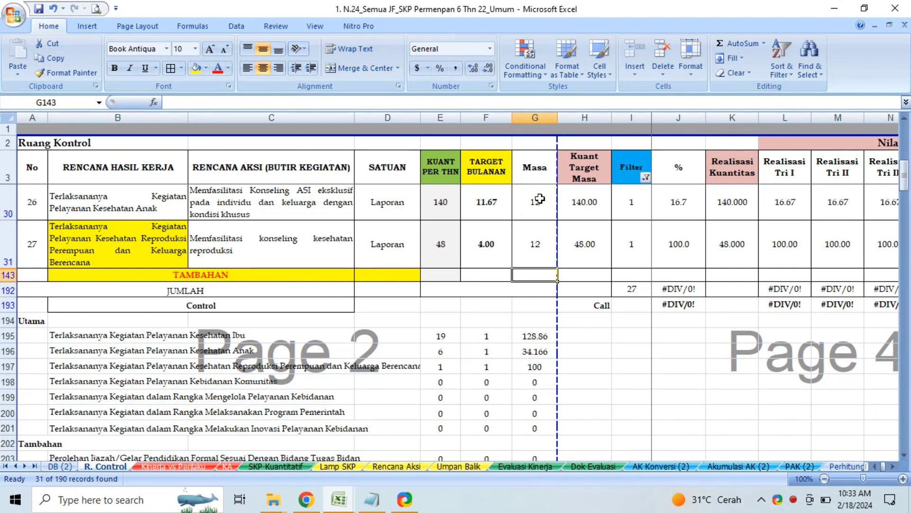
Copy the percentage formula from J7 into J6 for the pathological pregnancy assessment.
{"action": "left_click", "coordinate": [672, 172]}
{"action": "key", "text": "Down"}
{"action": "key", "text": "Down"}
{"action": "key", "text": "Down"}
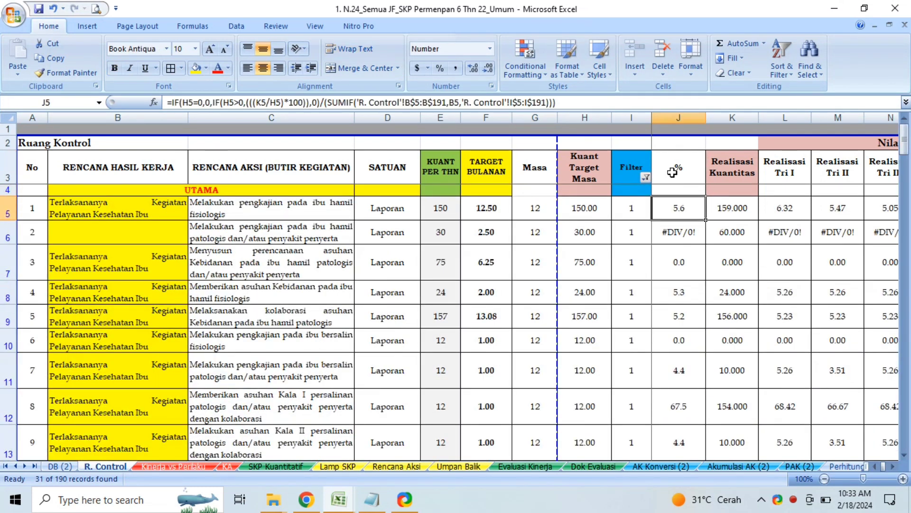
{"action": "key", "text": "Down"}
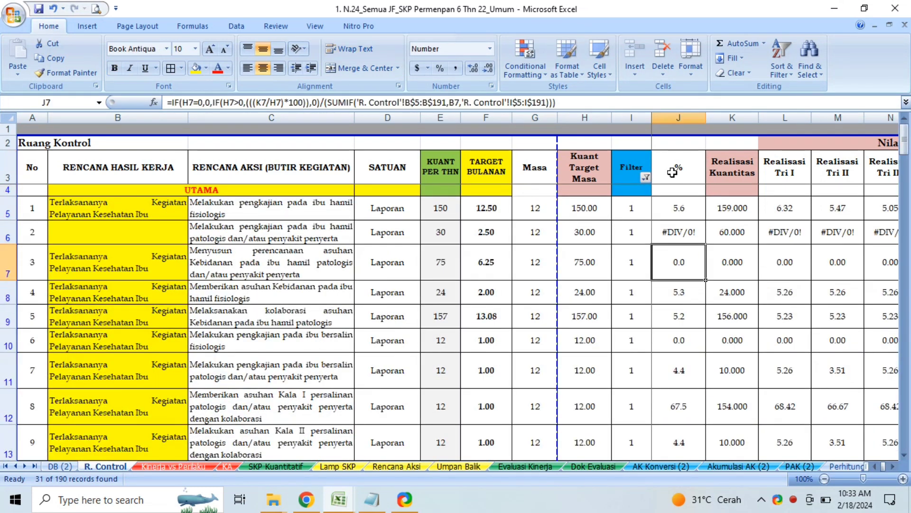
{"action": "key", "text": "Up"}
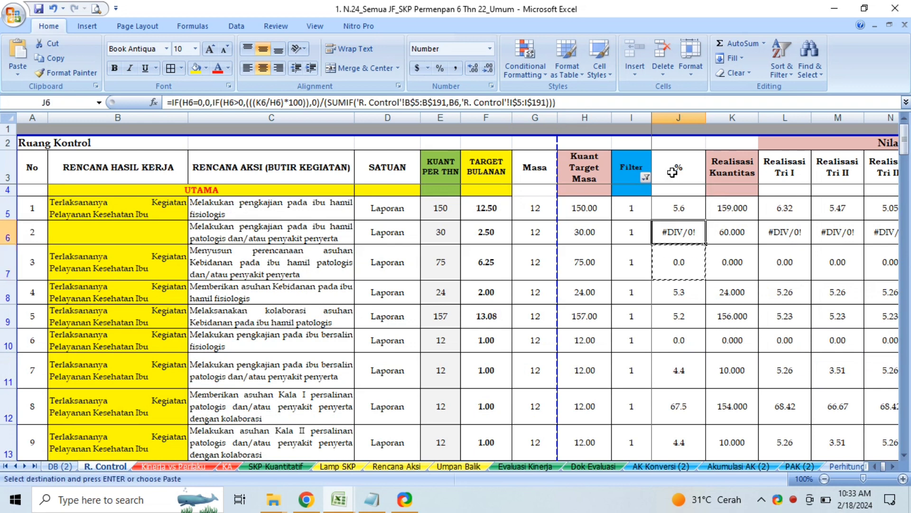
Trace the realization cells of row 6 out to column S and check the J6 formula against the work-result cell B6.
{"action": "key", "text": "Right"}
{"action": "key", "text": "Right"}
{"action": "key", "text": "Right"}
{"action": "key", "text": "Right"}
{"action": "key", "text": "Right"}
{"action": "key", "text": "Right"}
{"action": "key", "text": "Right"}
{"action": "key", "text": "Right"}
{"action": "key", "text": "Right"}
{"action": "key", "text": "Right"}
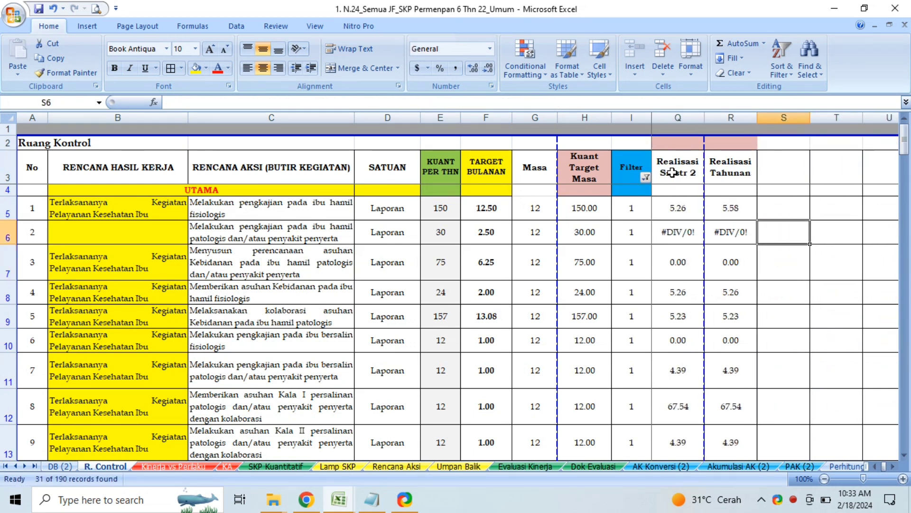
{"action": "key", "text": "Left"}
{"action": "key", "text": "Left"}
{"action": "key", "text": "Left"}
{"action": "key", "text": "Left"}
{"action": "key", "text": "Left"}
{"action": "key", "text": "Left"}
{"action": "key", "text": "Left"}
{"action": "key", "text": "Left"}
{"action": "key", "text": "Left"}
{"action": "key", "text": "Left"}
{"action": "key", "text": "Left"}
{"action": "key", "text": "Left"}
{"action": "key", "text": "Left"}
{"action": "key", "text": "Left"}
{"action": "key", "text": "Left"}
{"action": "key", "text": "Left"}
{"action": "key", "text": "Left"}
{"action": "key", "text": "Left"}
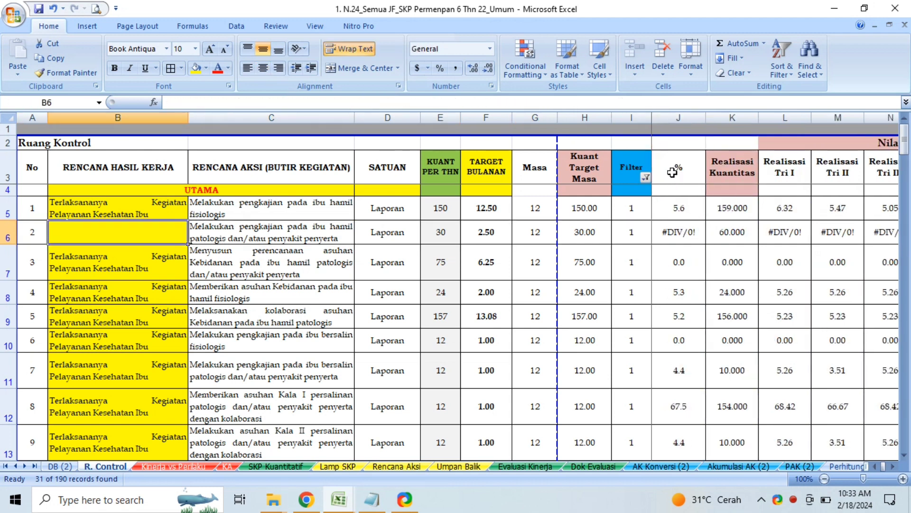
{"action": "left_click", "coordinate": [681, 242]}
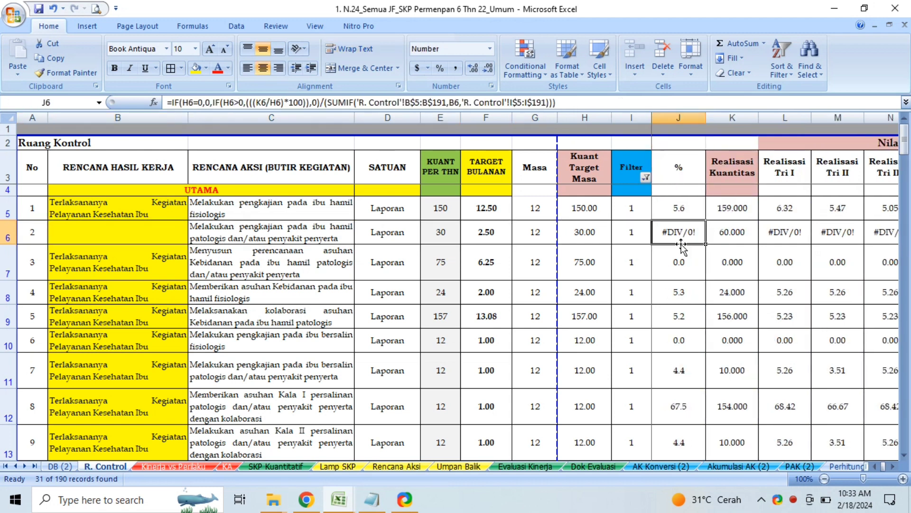
{"action": "left_click", "coordinate": [135, 236]}
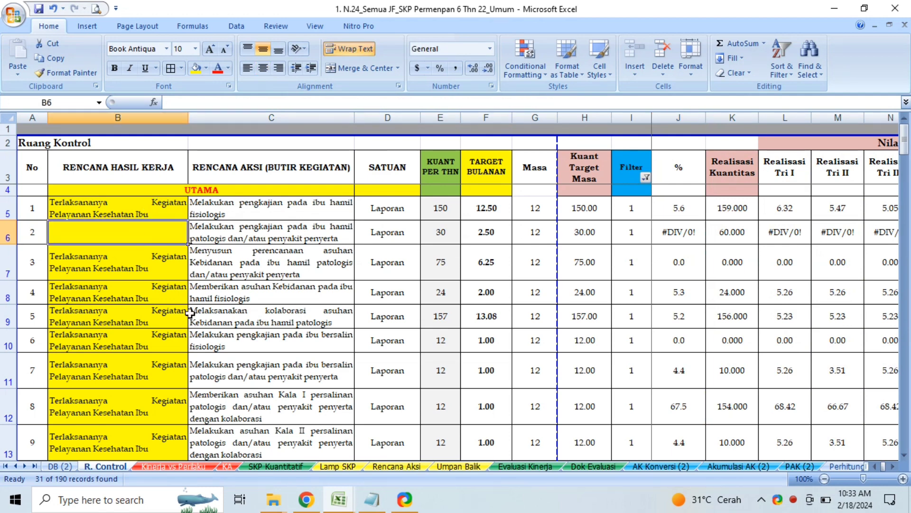
Fill the empty work result in B6 with "Terlaksananya Kegiatan Pelayanan Kesehatan Anak", copied from B196 in the summary list.
{"action": "key", "text": "Down"}
{"action": "key", "text": "Down"}
{"action": "key", "text": "Down"}
{"action": "key", "text": "Down"}
{"action": "key", "text": "Down"}
{"action": "key", "text": "Down"}
{"action": "key", "text": "Down"}
{"action": "key", "text": "Down"}
{"action": "key", "text": "Down"}
{"action": "key", "text": "Down"}
{"action": "key", "text": "Down"}
{"action": "key", "text": "Down"}
{"action": "key", "text": "Down"}
{"action": "key", "text": "Down"}
{"action": "key", "text": "Down"}
{"action": "key", "text": "Down"}
{"action": "key", "text": "Down"}
{"action": "key", "text": "Down"}
{"action": "key", "text": "Down"}
{"action": "key", "text": "Down"}
{"action": "key", "text": "Down"}
{"action": "key", "text": "Down"}
{"action": "key", "text": "Down"}
{"action": "key", "text": "Down"}
{"action": "key", "text": "Down"}
{"action": "key", "text": "Down"}
{"action": "key", "text": "Down"}
{"action": "key", "text": "Down"}
{"action": "key", "text": "Down"}
{"action": "key", "text": "Down"}
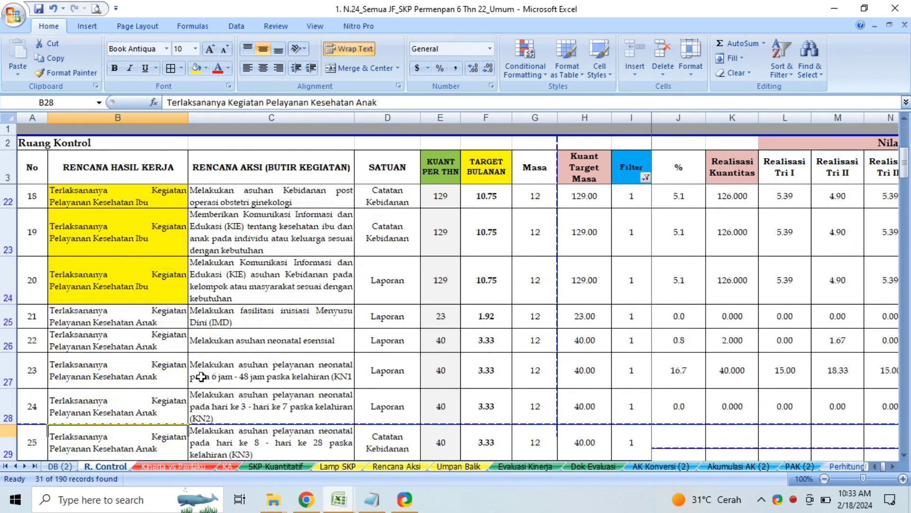
{"action": "key", "text": "Down"}
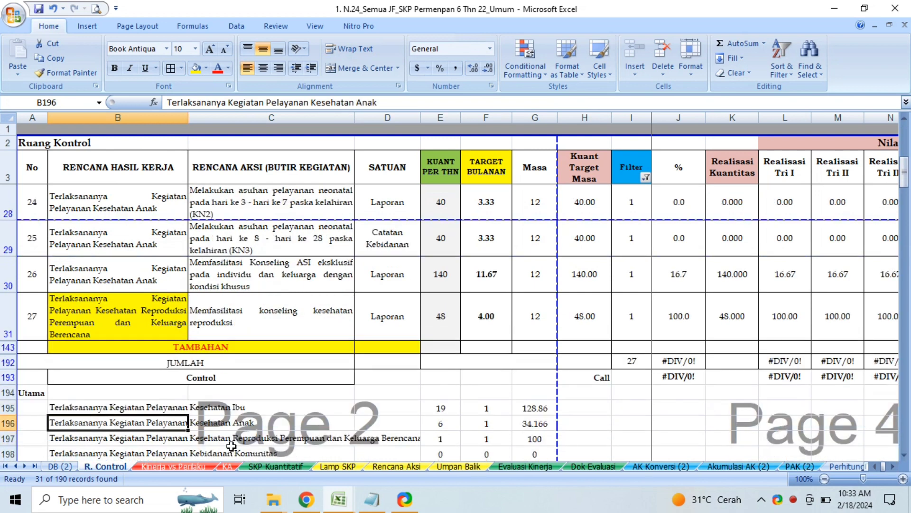
{"action": "left_click", "coordinate": [389, 102]}
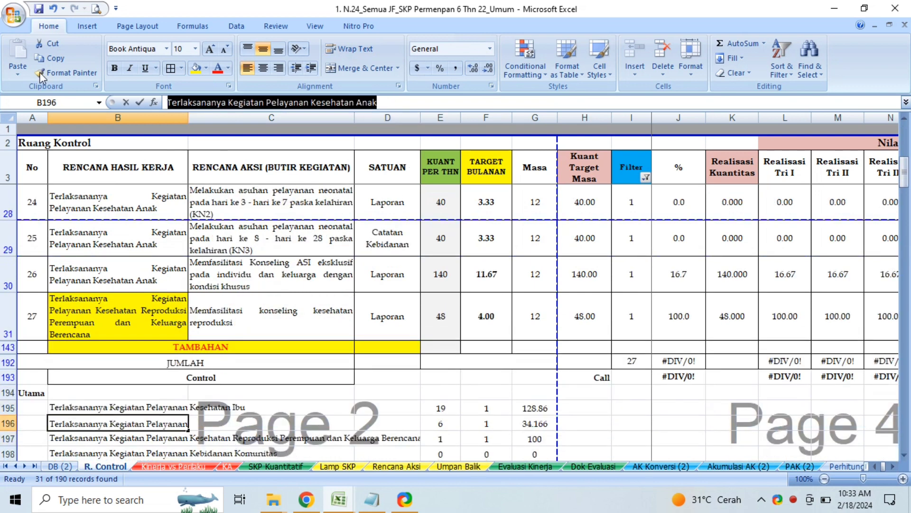
{"action": "key", "text": "Escape"}
{"action": "key", "text": "Down"}
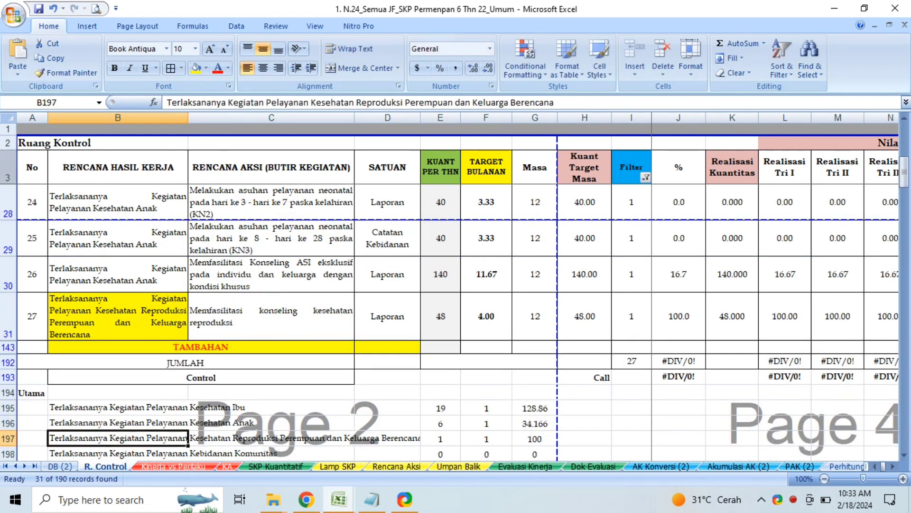
{"action": "left_click", "coordinate": [144, 169]}
{"action": "key", "text": "Down"}
{"action": "key", "text": "Down"}
{"action": "key", "text": "Down"}
{"action": "key", "text": "F2"}
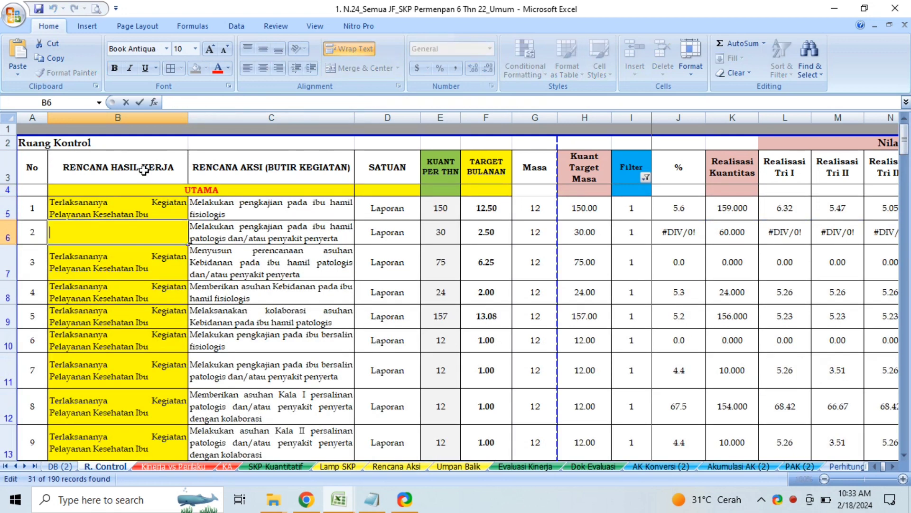
{"action": "type", "text": "Terlaksananya Kegiatan Pelayanan Kesehatan Anak"}
{"action": "key", "text": "Return"}
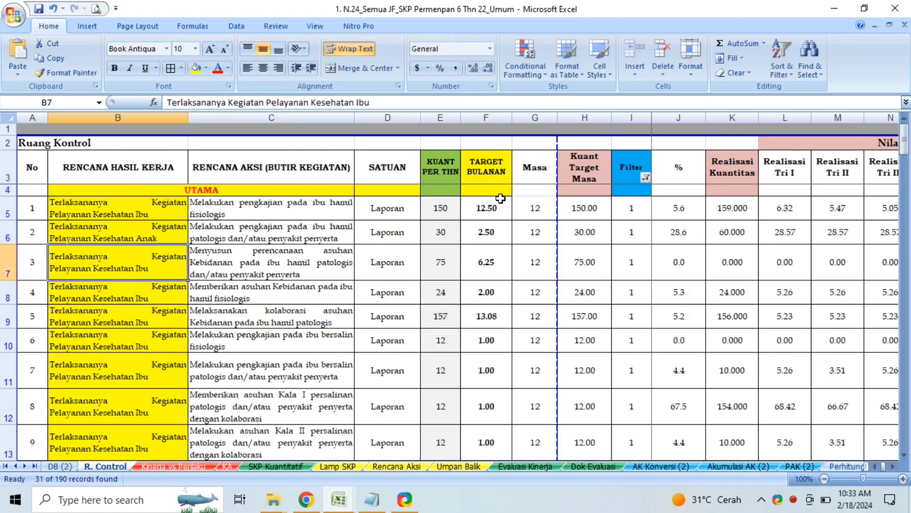
Compare the work results in B5 and B6, and copy the maternal health work result from B5 into B6.
{"action": "left_click", "coordinate": [160, 239]}
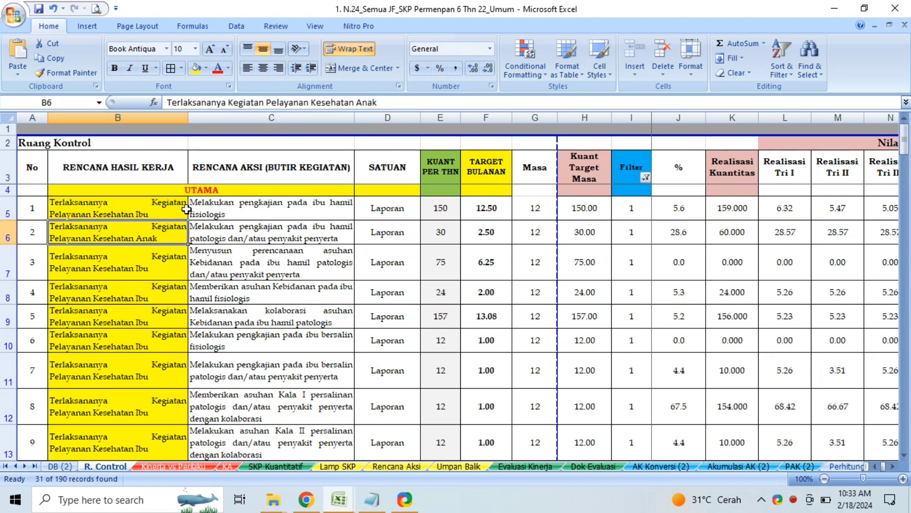
{"action": "left_click", "coordinate": [155, 211]}
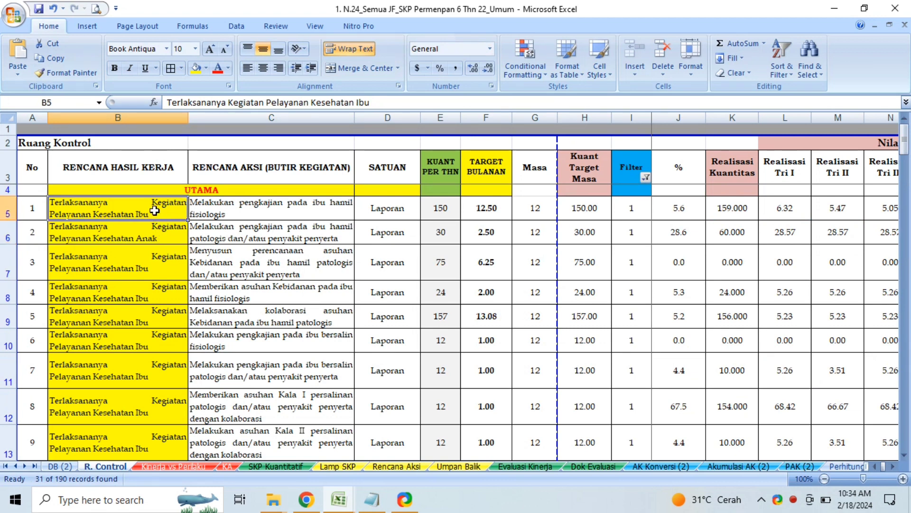
{"action": "left_click", "coordinate": [158, 232]}
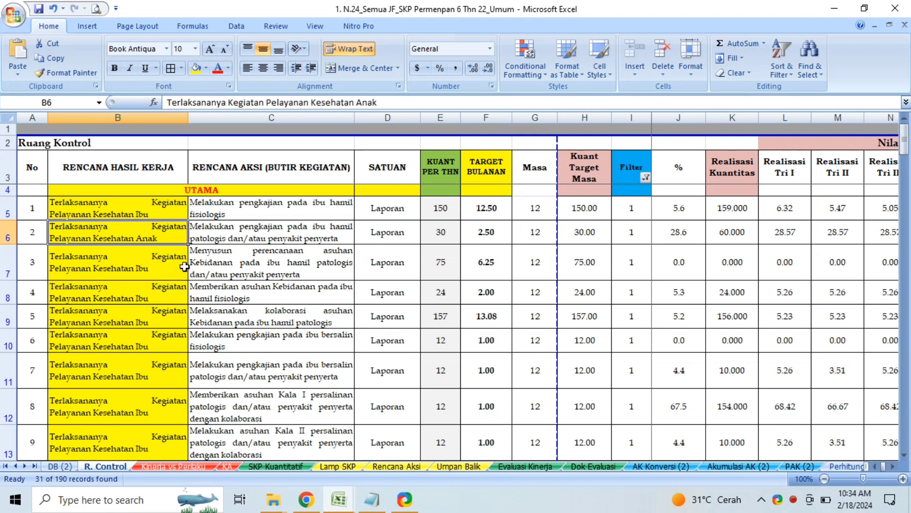
{"action": "left_click", "coordinate": [162, 215]}
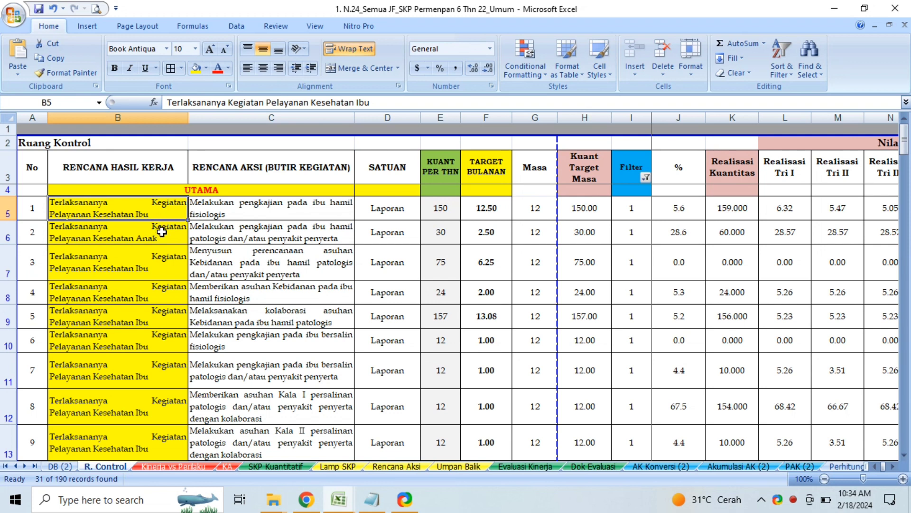
{"action": "key", "text": "ctrl+c"}
{"action": "left_click", "coordinate": [162, 232]}
{"action": "key", "text": "Return"}
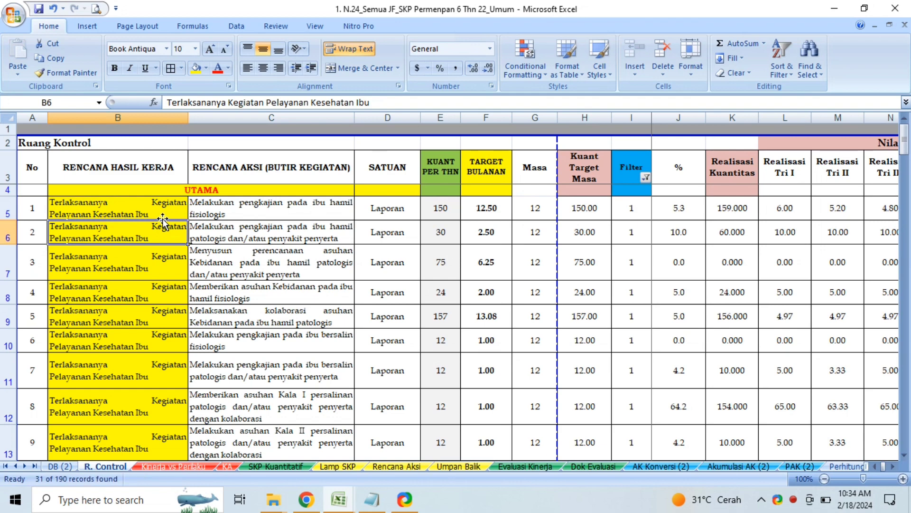
{"action": "left_click_drag", "start_coordinate": [162, 217], "coordinate": [162, 221]}
Review the remaining work results down to B31, the TAMBAHAN row 143 and the work-result summary down to row 203.
{"action": "scroll", "coordinate": [162, 221], "scroll_direction": "down", "scroll_amount": 3}
{"action": "scroll", "coordinate": [163, 221], "scroll_direction": "down", "scroll_amount": 1}
{"action": "left_click", "coordinate": [145, 457]}
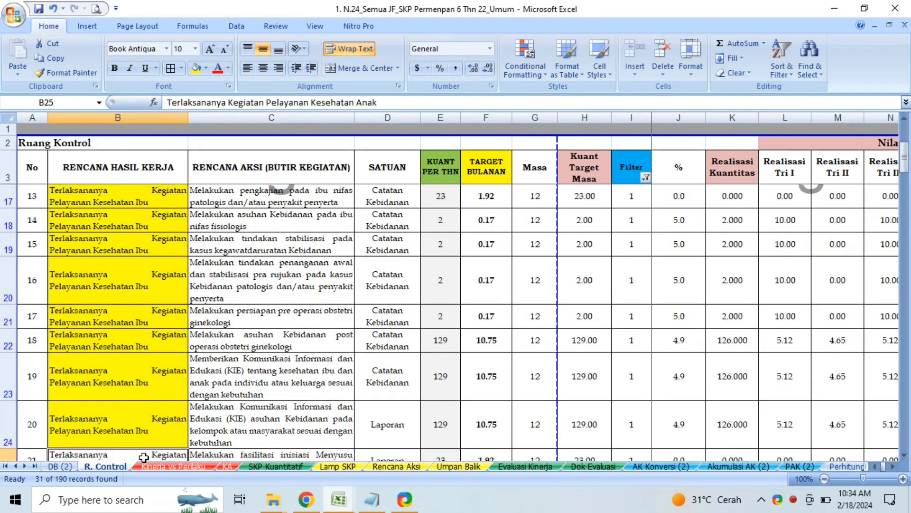
{"action": "scroll", "coordinate": [144, 457], "scroll_direction": "down", "scroll_amount": 1}
{"action": "key", "text": "Down"}
{"action": "key", "text": "Down"}
{"action": "key", "text": "Down"}
{"action": "key", "text": "Down"}
{"action": "key", "text": "Down"}
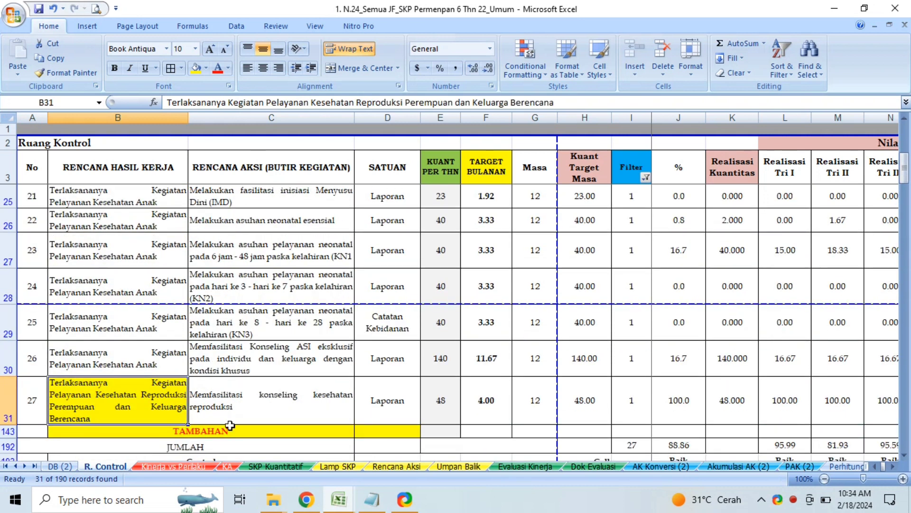
{"action": "left_click", "coordinate": [312, 430]}
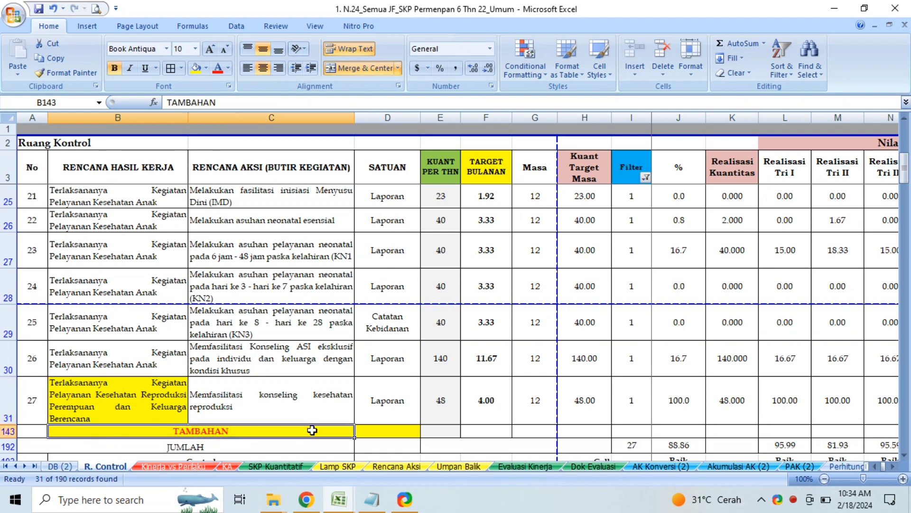
{"action": "key", "text": "Down"}
{"action": "key", "text": "Down"}
{"action": "key", "text": "Down"}
{"action": "key", "text": "Down"}
{"action": "key", "text": "Down"}
{"action": "key", "text": "Down"}
{"action": "key", "text": "Down"}
{"action": "key", "text": "Down"}
{"action": "key", "text": "Down"}
{"action": "key", "text": "Down"}
{"action": "key", "text": "Down"}
{"action": "key", "text": "Down"}
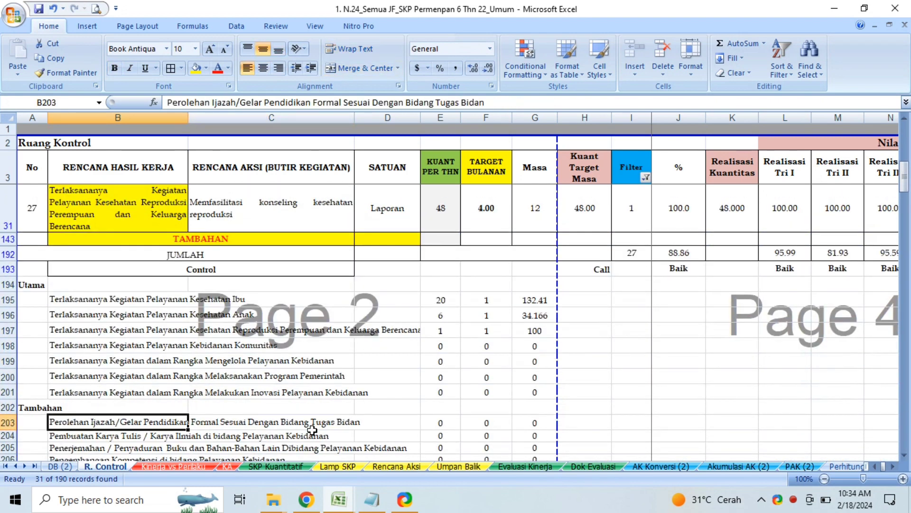
Examine the activity counts in E195:E197 and the Masa column values in G195:G197 for the three main work results.
{"action": "left_click", "coordinate": [441, 300]}
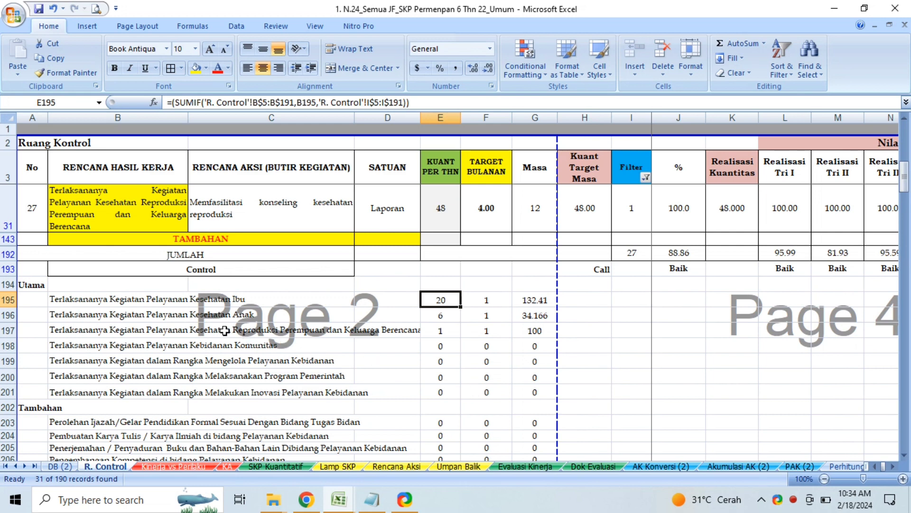
{"action": "left_click", "coordinate": [67, 300]}
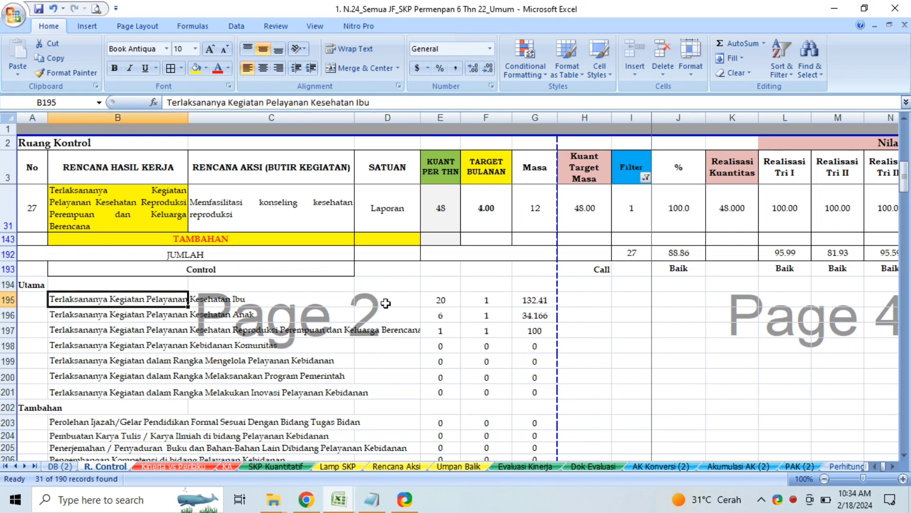
{"action": "left_click", "coordinate": [448, 315]}
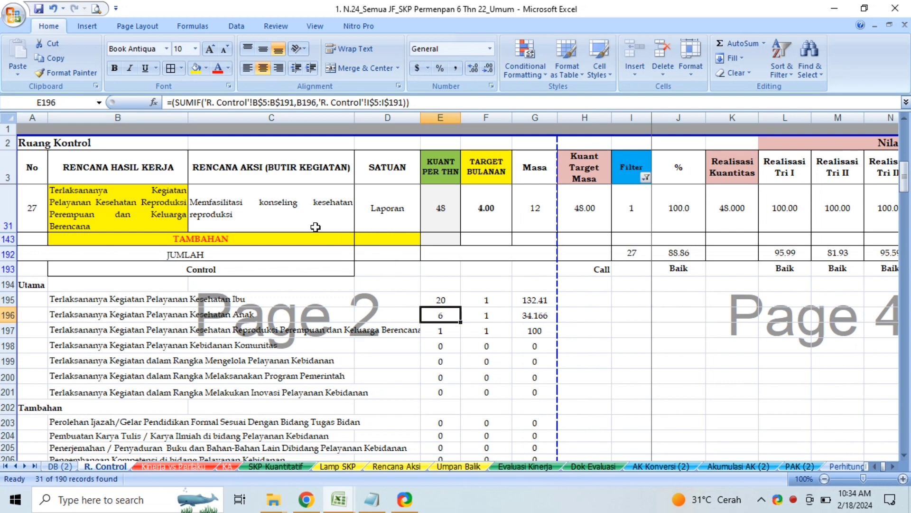
{"action": "left_click", "coordinate": [294, 213]}
{"action": "scroll", "coordinate": [295, 216], "scroll_direction": "up", "scroll_amount": 1}
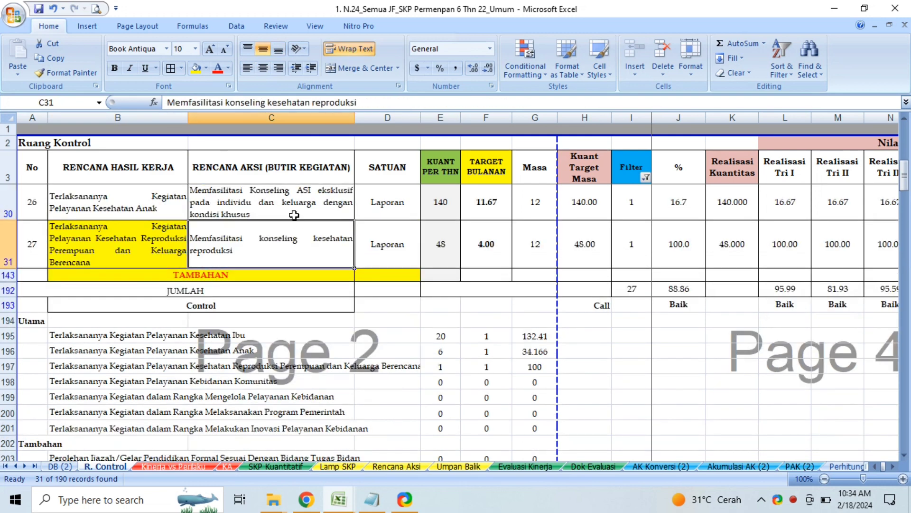
{"action": "left_click", "coordinate": [441, 364]}
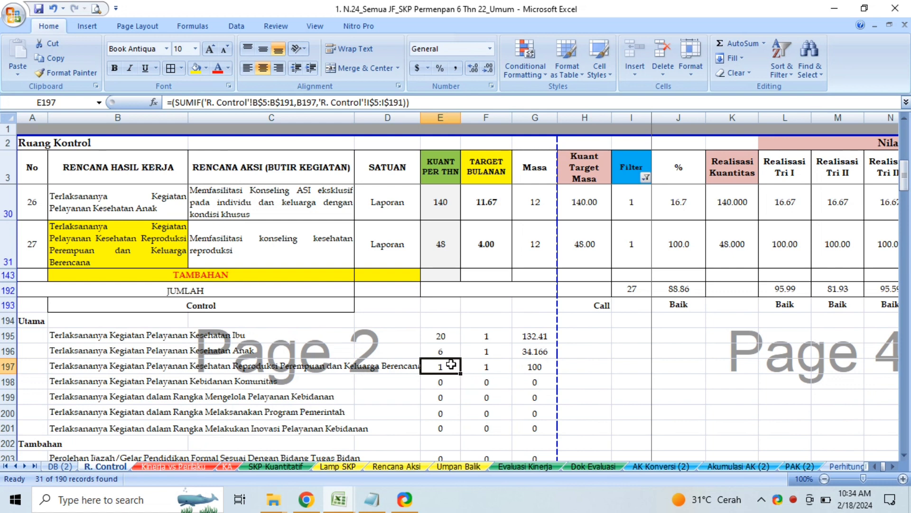
{"action": "left_click", "coordinate": [447, 337]}
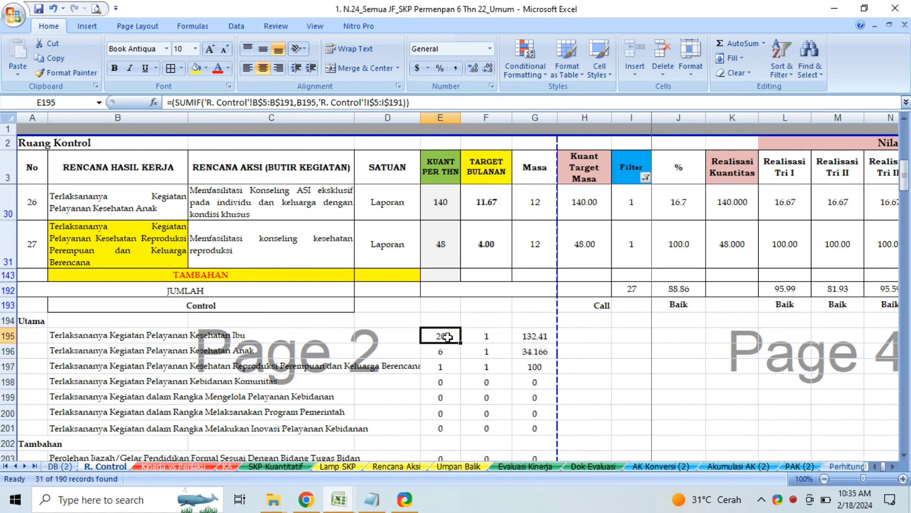
{"action": "left_click", "coordinate": [447, 354]}
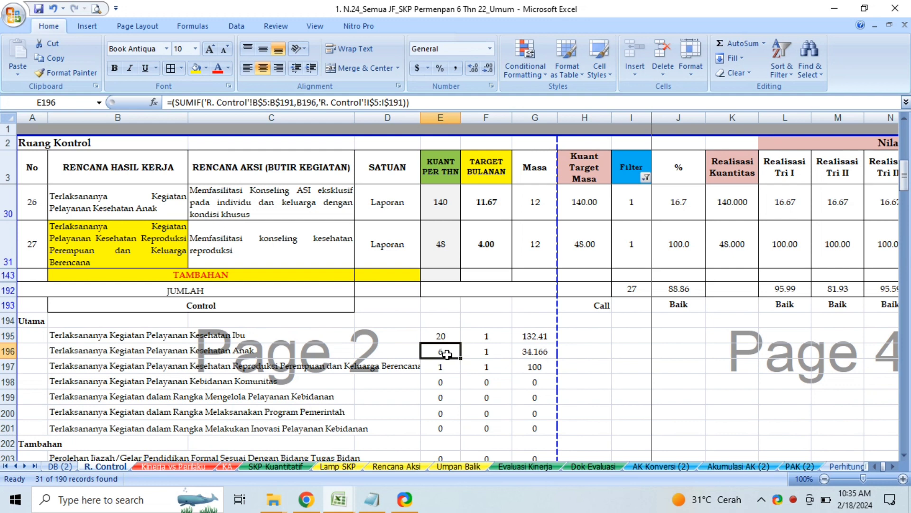
{"action": "key", "text": "Down"}
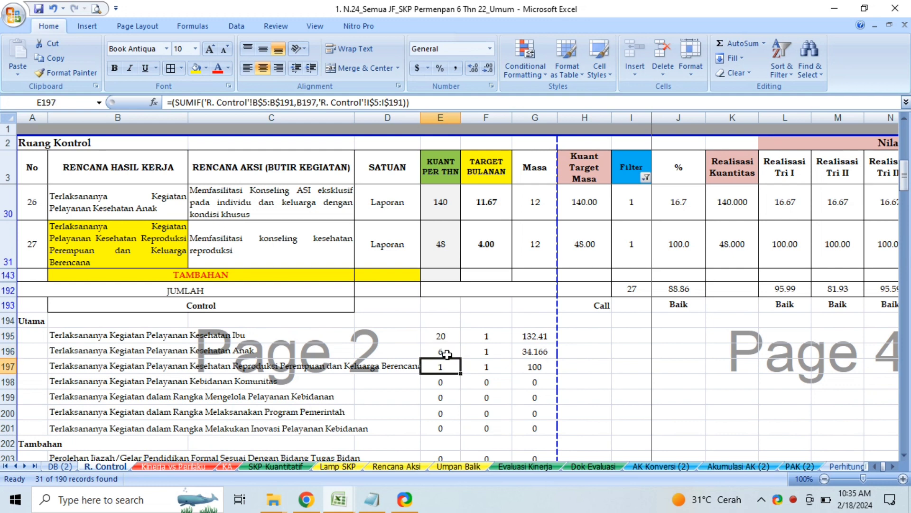
{"action": "left_click", "coordinate": [545, 334]}
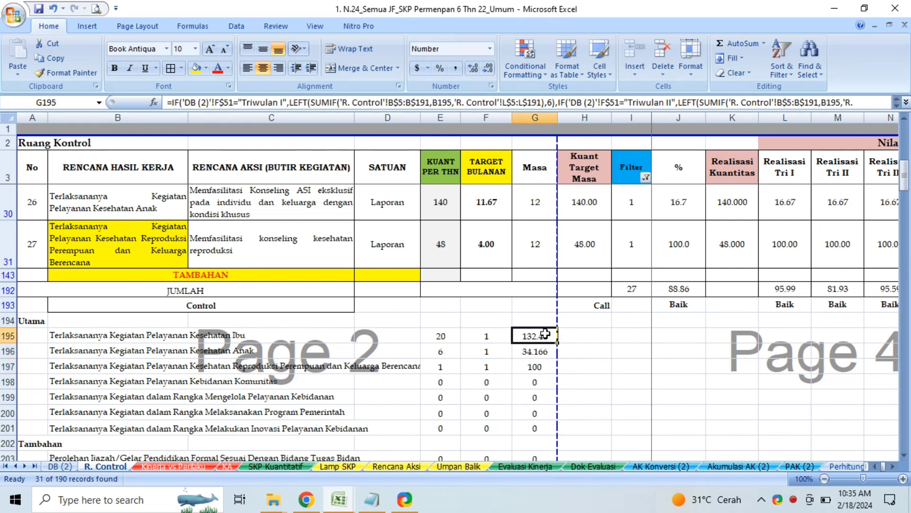
{"action": "key", "text": "shift+Down"}
{"action": "key", "text": "shift+Down"}
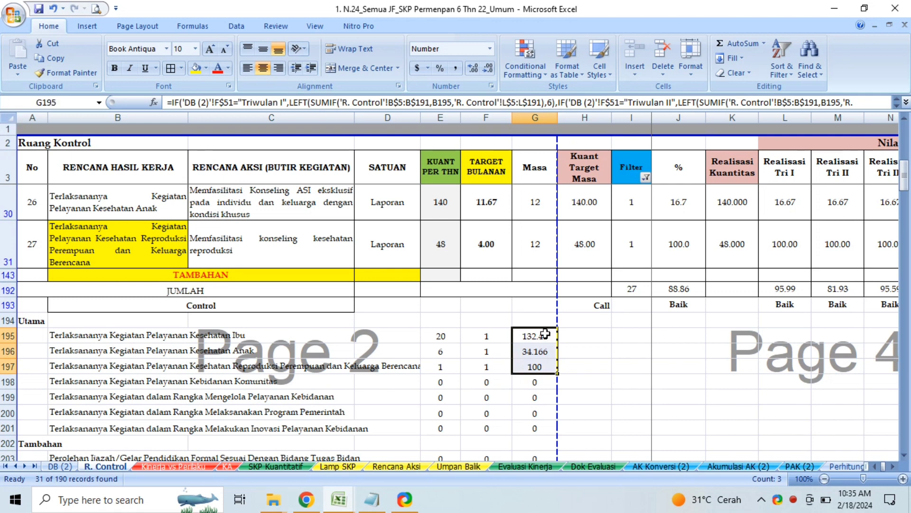
On the SKP Kuantitatif sheet, replace the leader's work plan in B16 with the listed option "Terlaksananya Pelayanan Upaya Kesehatan Perorangan dengan kriteria :".
{"action": "left_click", "coordinate": [281, 466]}
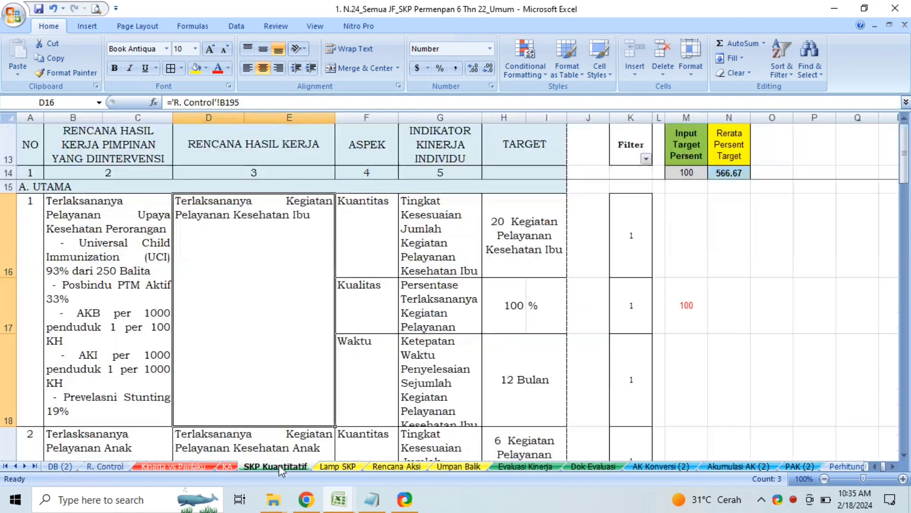
{"action": "left_click", "coordinate": [146, 277]}
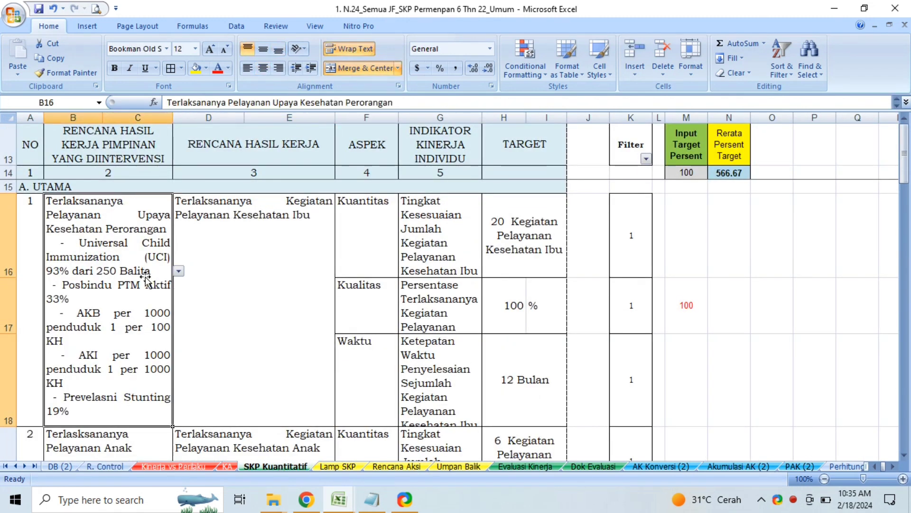
{"action": "key", "text": "Delete"}
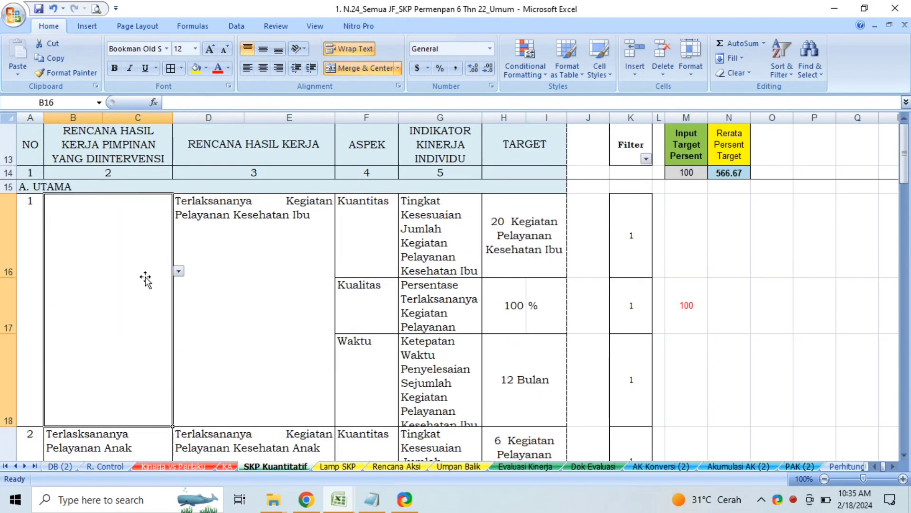
{"action": "left_click", "coordinate": [179, 271]}
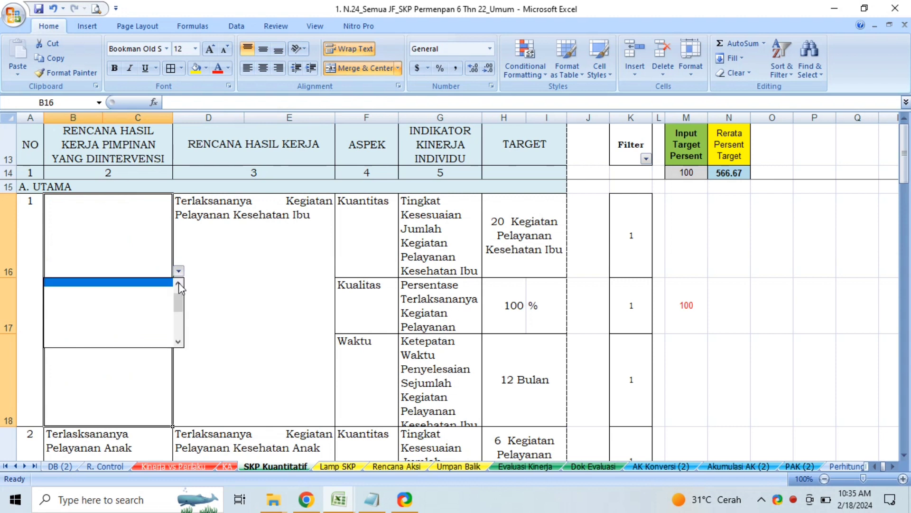
{"action": "left_click", "coordinate": [179, 283]}
{"action": "left_click", "coordinate": [179, 283]}
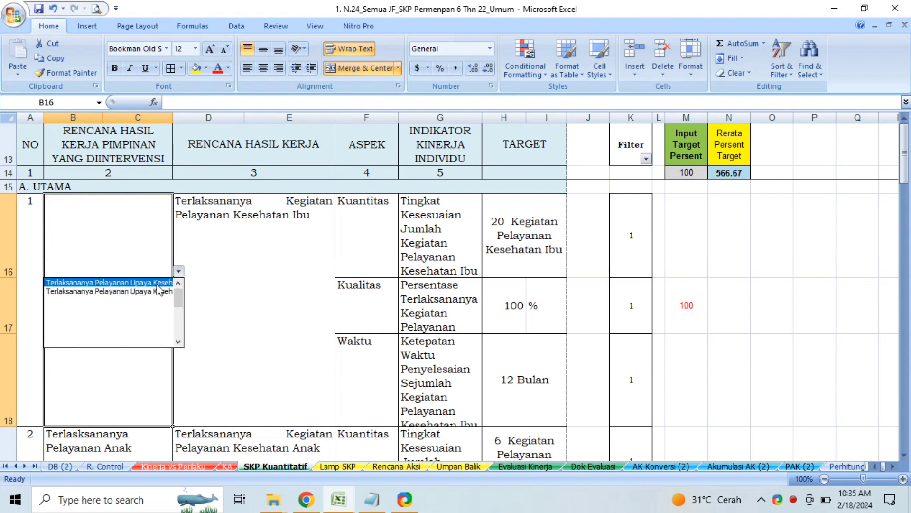
{"action": "left_click", "coordinate": [157, 283]}
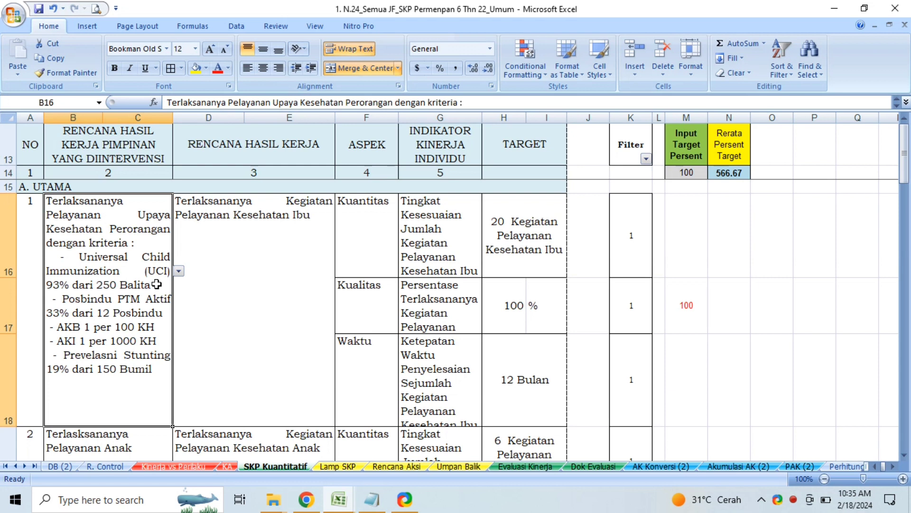
Inspect the linked work results in D16 and D19, their targets in column H down to H19, and the time indicator in G18.
{"action": "left_click", "coordinate": [246, 277]}
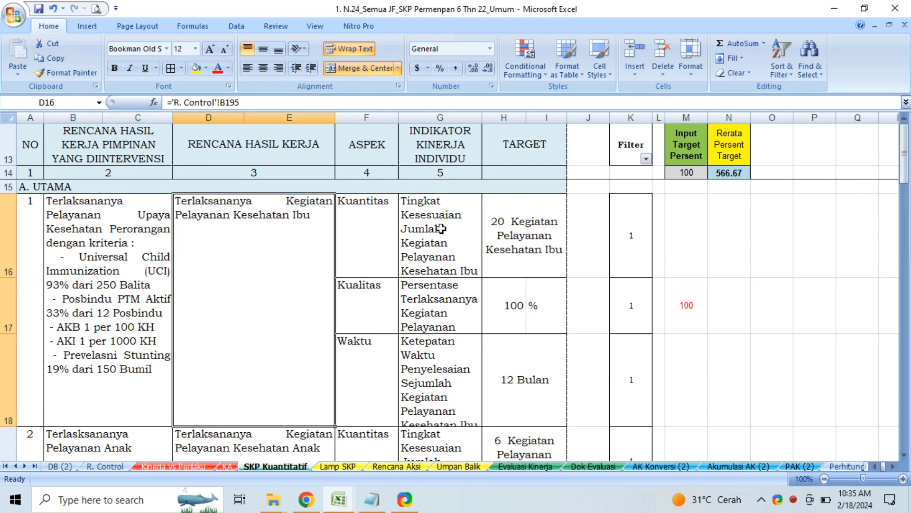
{"action": "left_click", "coordinate": [506, 237]}
{"action": "key", "text": "Down"}
{"action": "key", "text": "Down"}
{"action": "key", "text": "Down"}
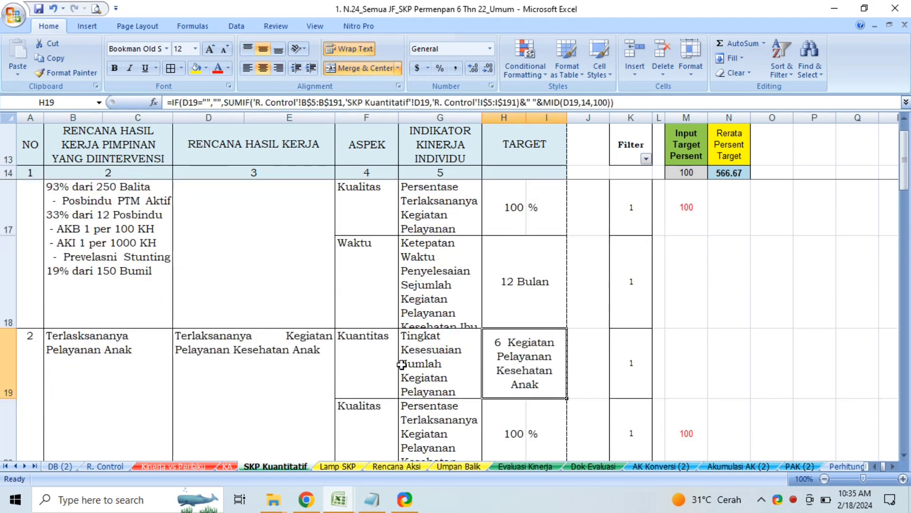
{"action": "left_click", "coordinate": [299, 361]}
{"action": "left_click", "coordinate": [505, 369]}
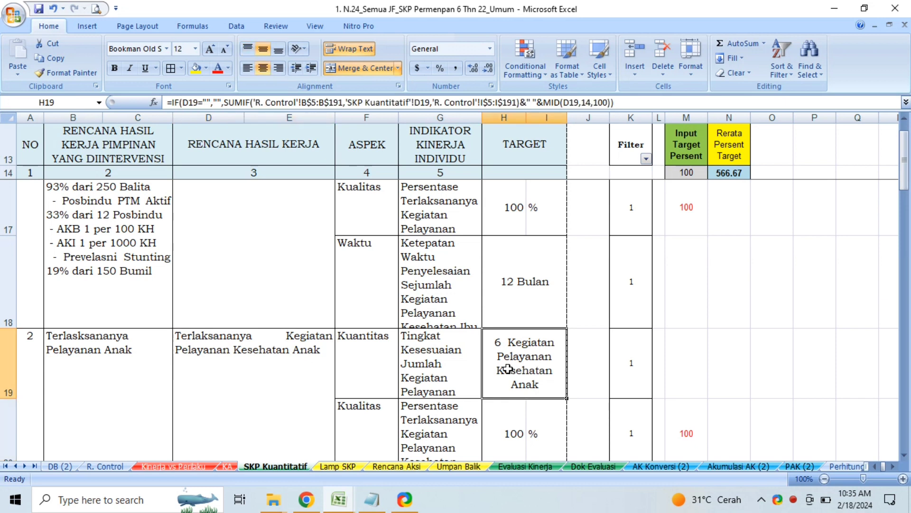
{"action": "left_click", "coordinate": [437, 289]}
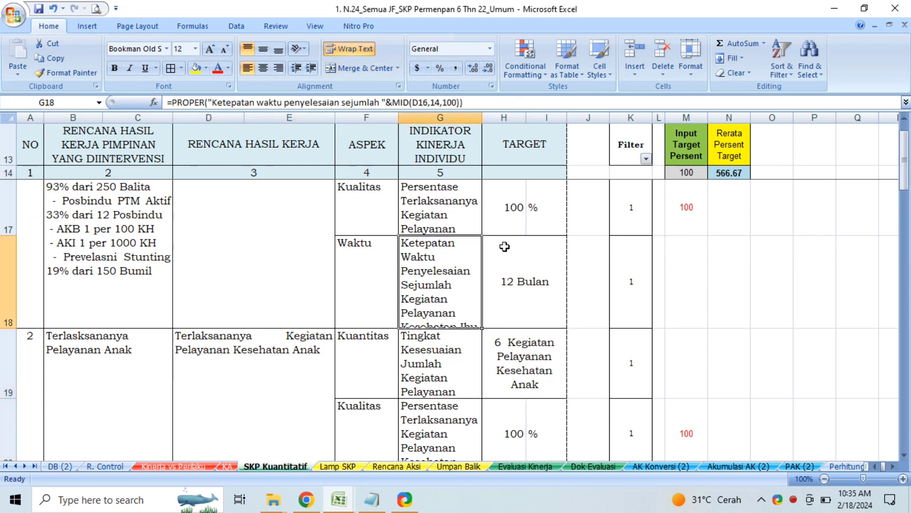
AutoFit the height of row 18 so the full time indicator in G18 fits.
{"action": "left_click", "coordinate": [693, 68]}
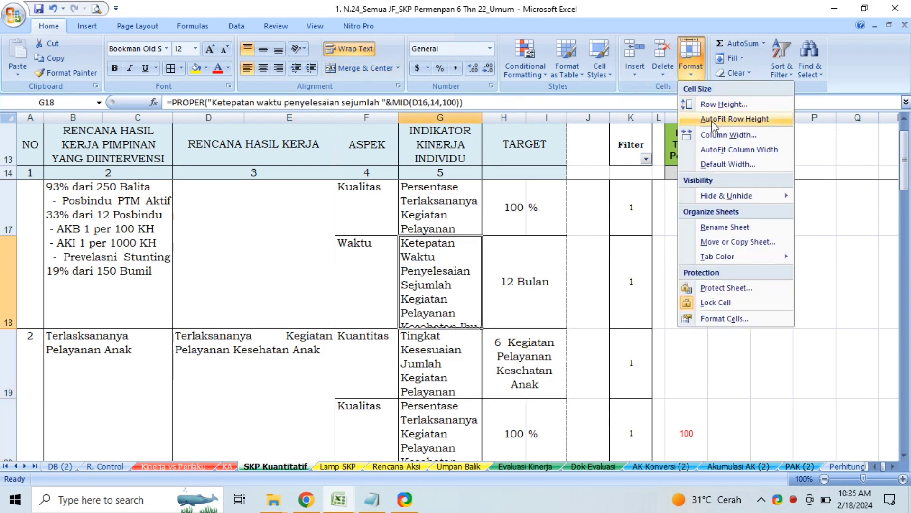
{"action": "left_click", "coordinate": [710, 118]}
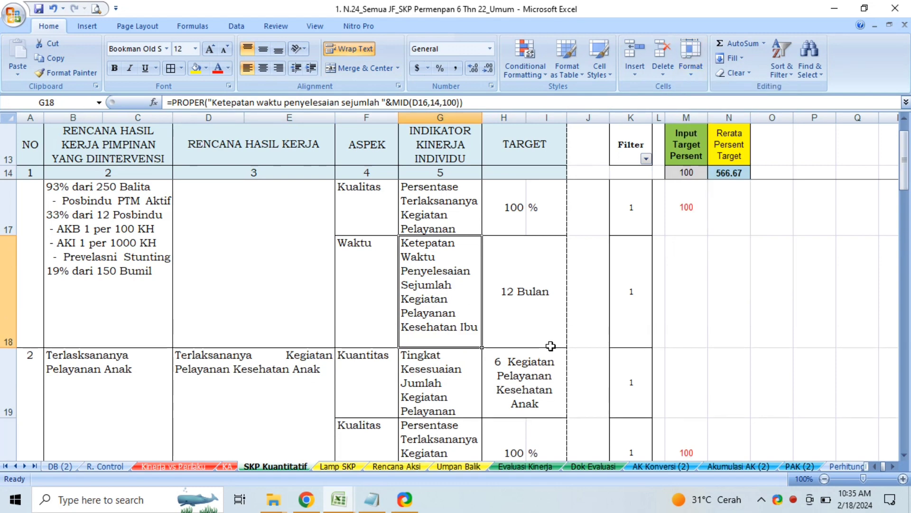
Review the linked work results in column D from D16 down to D34, including the unused entries.
{"action": "key", "text": "Down"}
{"action": "key", "text": "Left"}
{"action": "key", "text": "Left"}
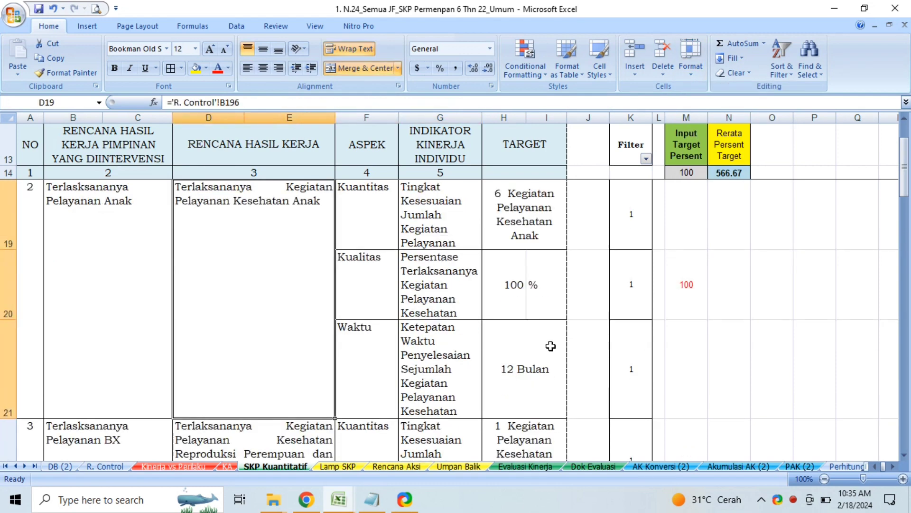
{"action": "key", "text": "Up"}
{"action": "key", "text": "Up"}
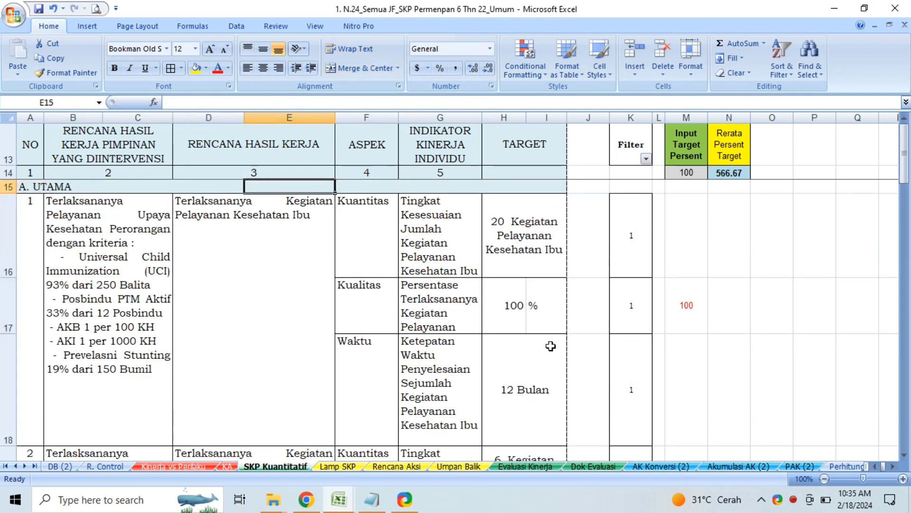
{"action": "key", "text": "Down"}
{"action": "key", "text": "Down"}
{"action": "key", "text": "Down"}
{"action": "key", "text": "Down"}
{"action": "key", "text": "Down"}
{"action": "key", "text": "Down"}
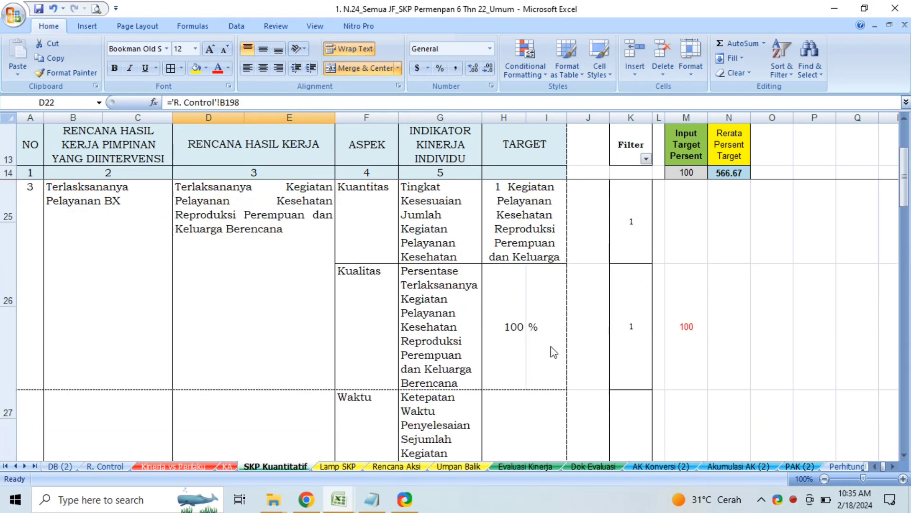
{"action": "key", "text": "Down"}
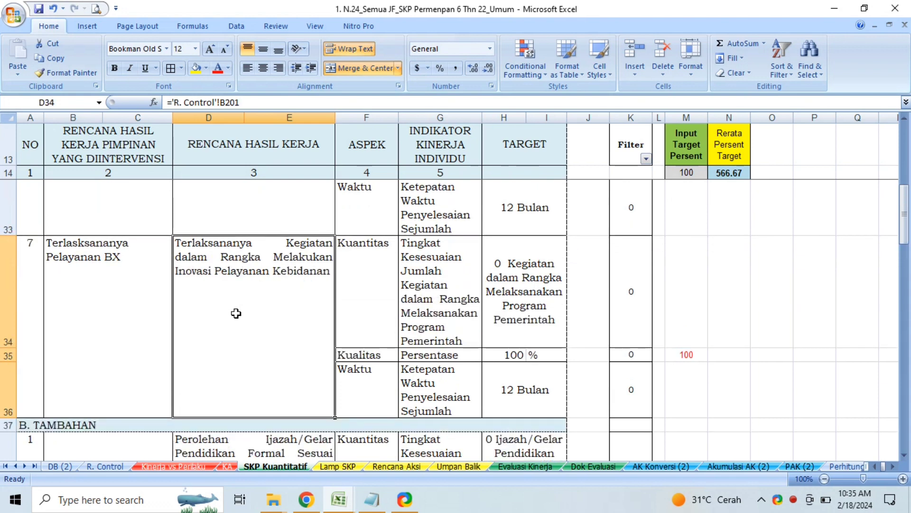
{"action": "key", "text": "Up"}
{"action": "key", "text": "Up"}
{"action": "key", "text": "Up"}
{"action": "key", "text": "Up"}
{"action": "key", "text": "Up"}
{"action": "key", "text": "Up"}
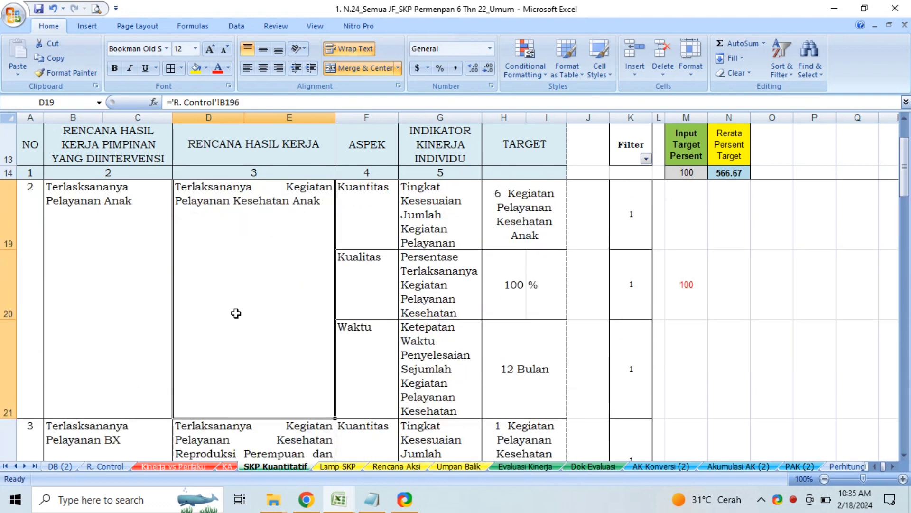
{"action": "key", "text": "Up"}
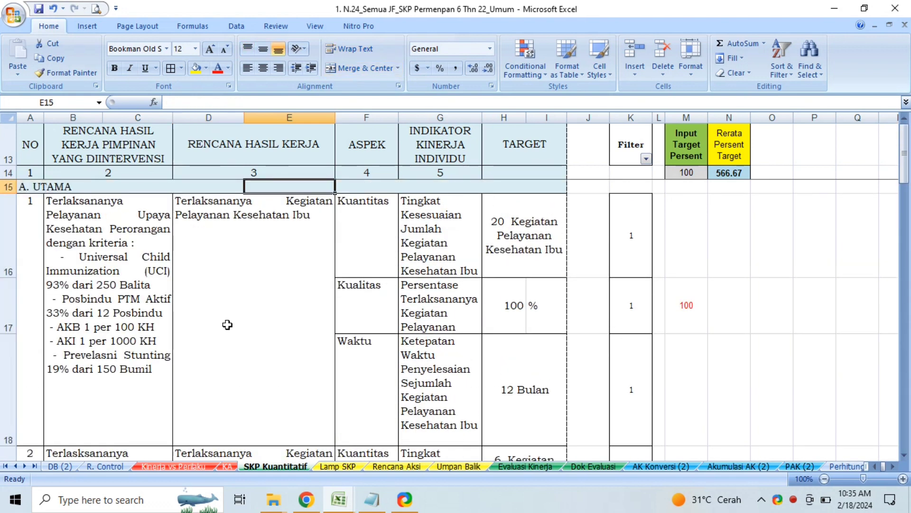
On the R. Control sheet, clear the unused work results in B198:B201.
{"action": "left_click", "coordinate": [93, 467]}
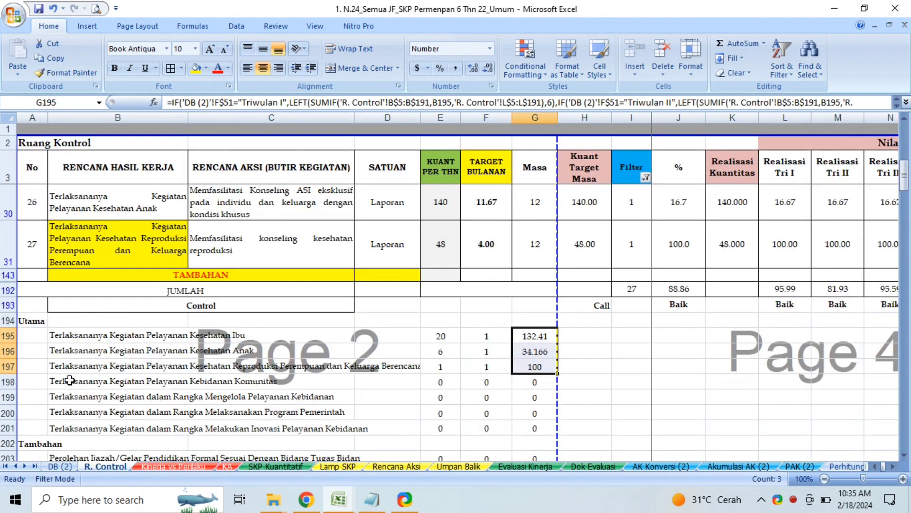
{"action": "left_click_drag", "start_coordinate": [70, 380], "coordinate": [70, 420]}
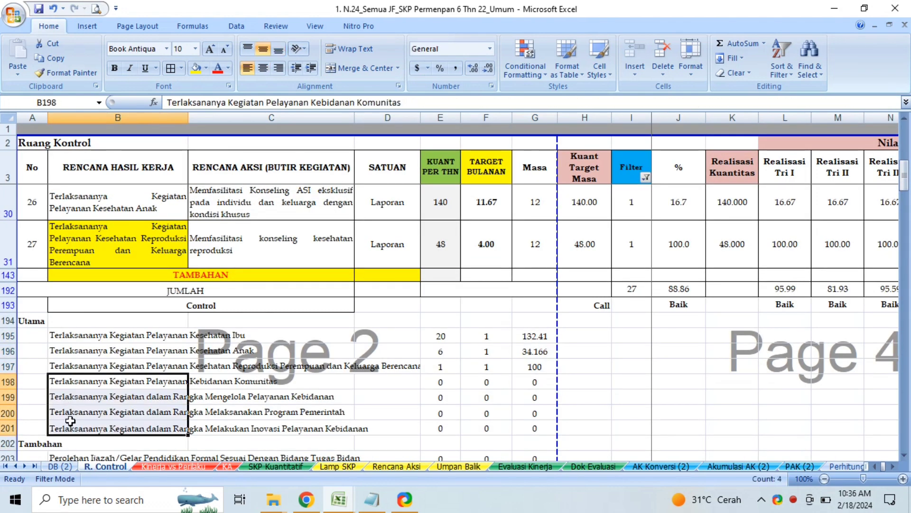
{"action": "key", "text": "Delete"}
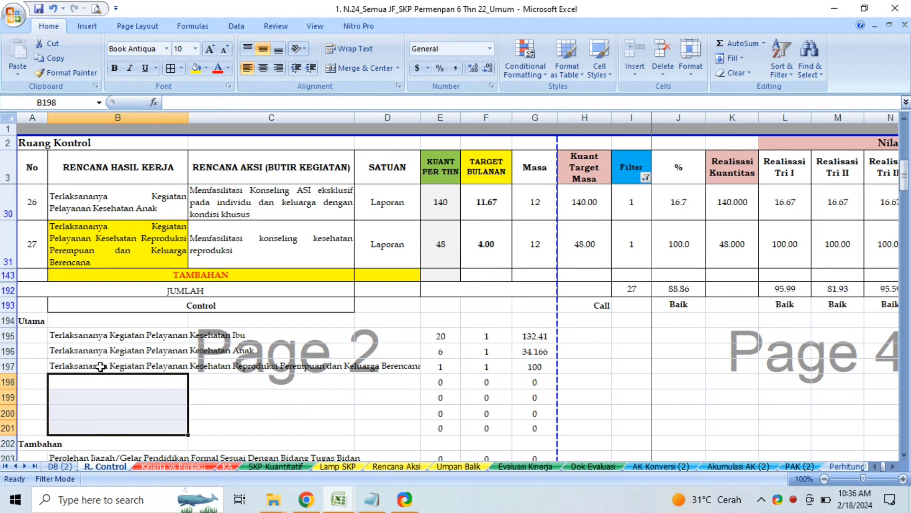
On the SKP Kuantitatif sheet, check how the linked work results in column D respond, from D16 down to row 37.
{"action": "left_click", "coordinate": [278, 466]}
{"action": "left_click", "coordinate": [294, 321]}
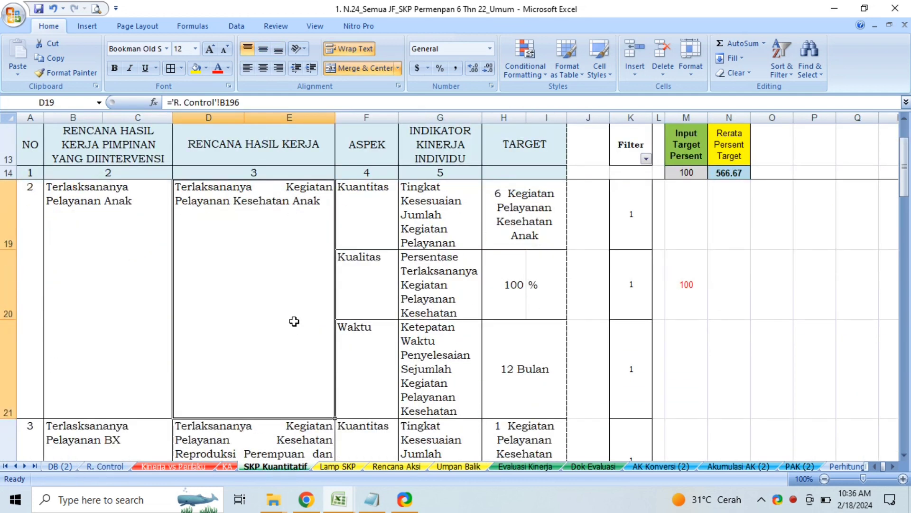
{"action": "scroll", "coordinate": [294, 321], "scroll_direction": "down", "scroll_amount": 3}
{"action": "left_click", "coordinate": [264, 228]}
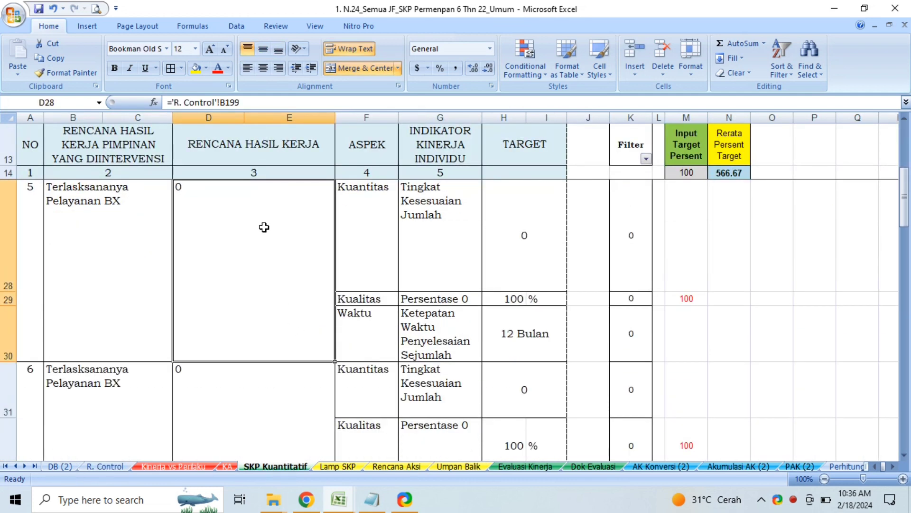
{"action": "key", "text": "Up"}
{"action": "key", "text": "Up"}
{"action": "key", "text": "Down"}
{"action": "key", "text": "Down"}
{"action": "key", "text": "Down"}
{"action": "key", "text": "Down"}
{"action": "key", "text": "Down"}
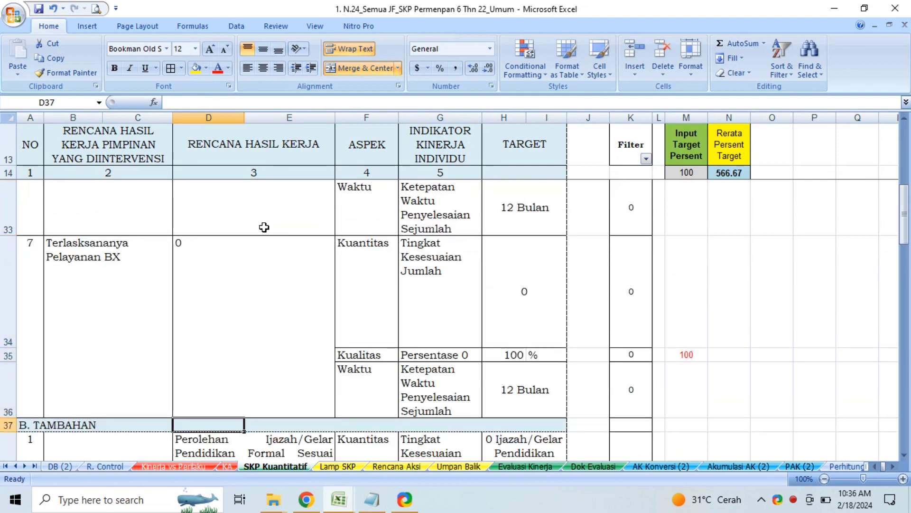
{"action": "key", "text": "Up"}
{"action": "key", "text": "Up"}
{"action": "key", "text": "Up"}
{"action": "key", "text": "Up"}
{"action": "key", "text": "Up"}
{"action": "key", "text": "Up"}
{"action": "key", "text": "Up"}
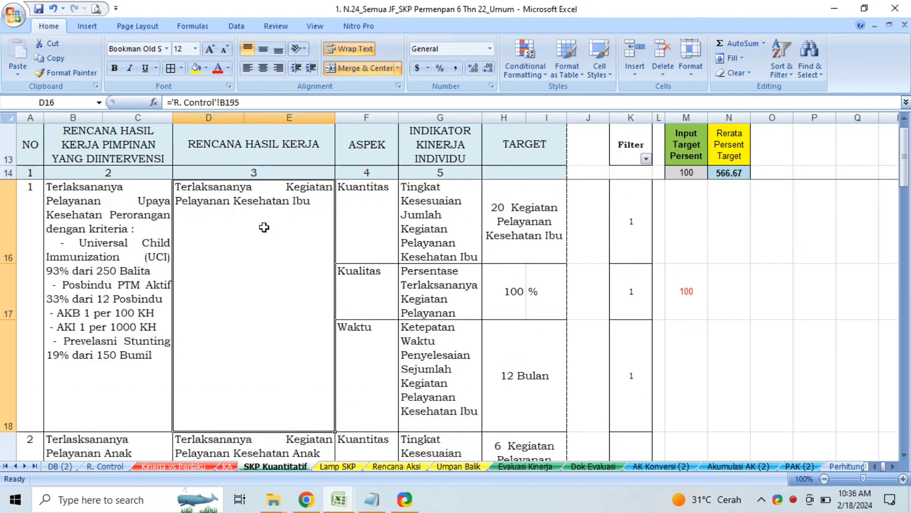
{"action": "scroll", "coordinate": [264, 228], "scroll_direction": "up", "scroll_amount": 1}
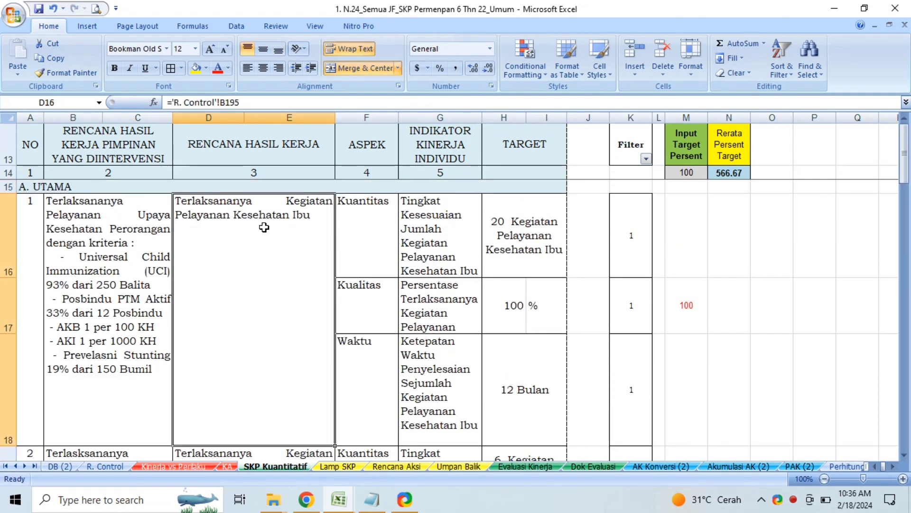
Replace the leader's work plan in B19 with the first listed option, "Terlaksananya Pelayanan Upaya Kesehatan Perorangan dengan kriteria :".
{"action": "key", "text": "Down"}
{"action": "key", "text": "Left"}
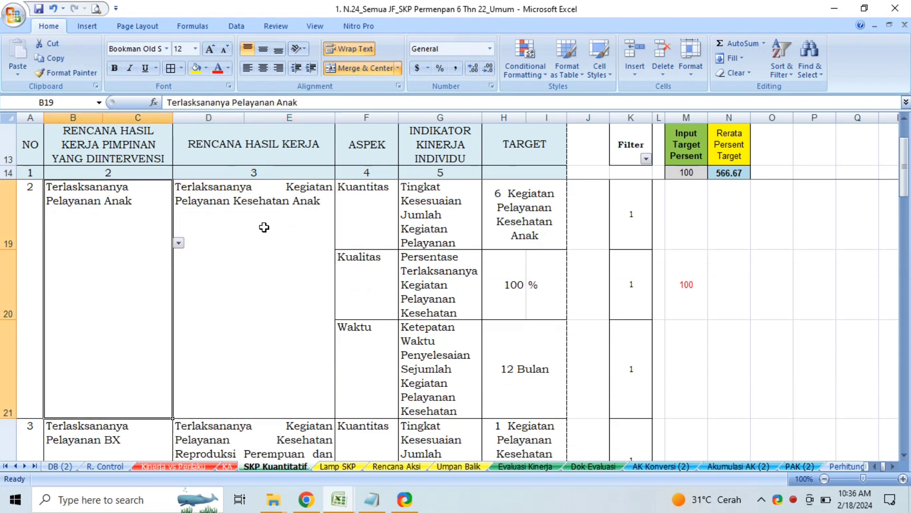
{"action": "left_click", "coordinate": [179, 243]}
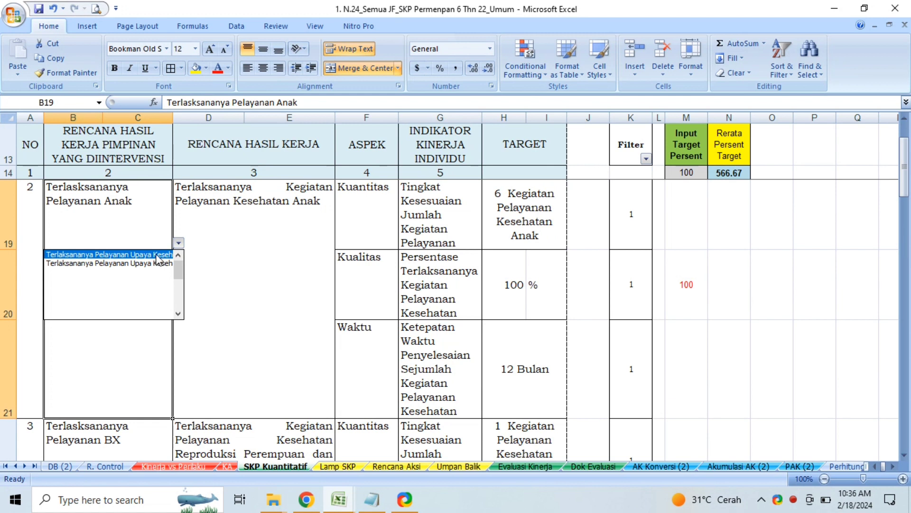
{"action": "left_click", "coordinate": [159, 255]}
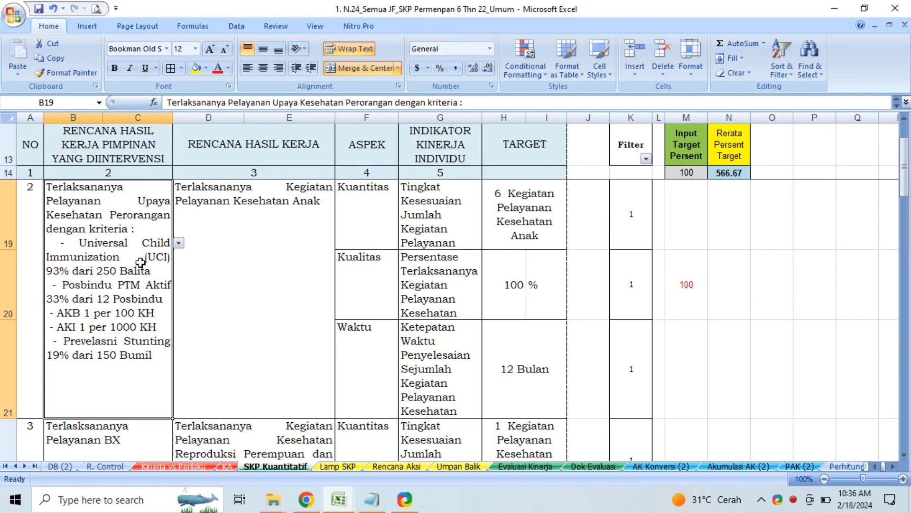
Set the leader's work plan in B22 to the listed option "Terlaksananya Pelayanan Upaya Kesehatan Perorangan dengan kriteria :".
{"action": "key", "text": "Down"}
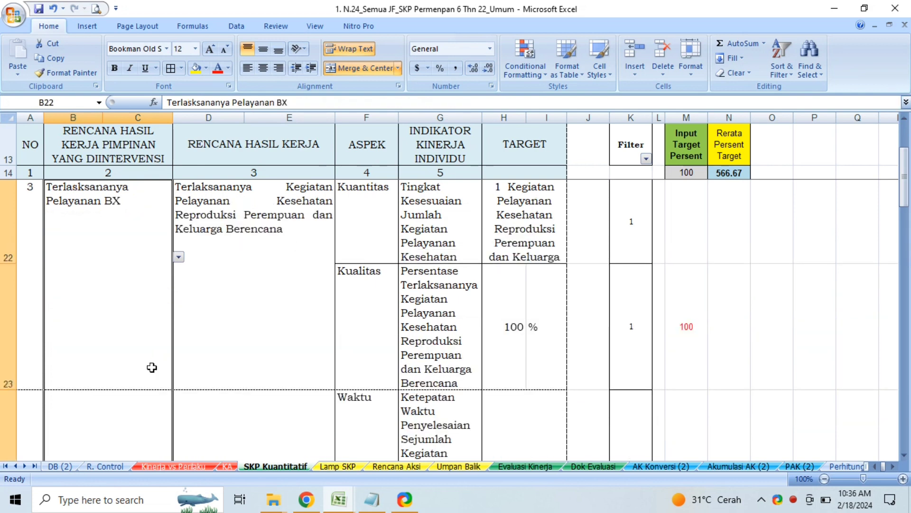
{"action": "left_click", "coordinate": [179, 257]}
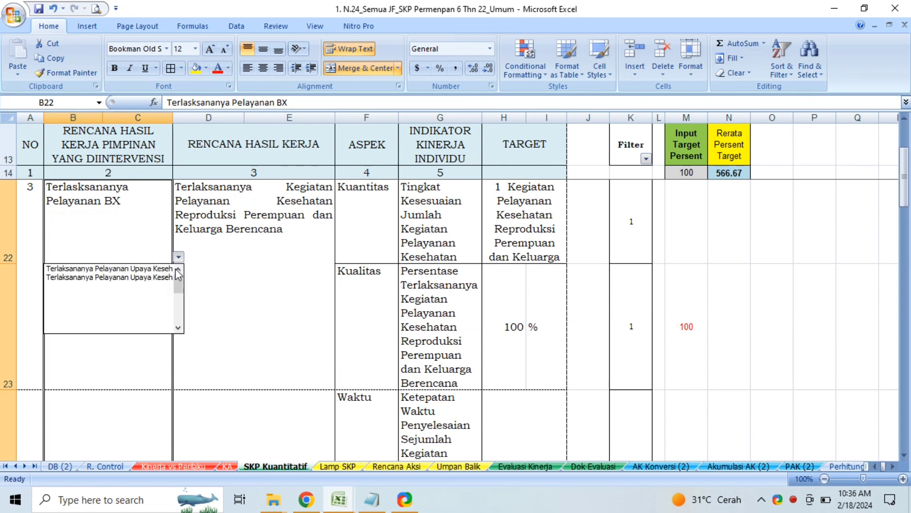
{"action": "left_click", "coordinate": [168, 268]}
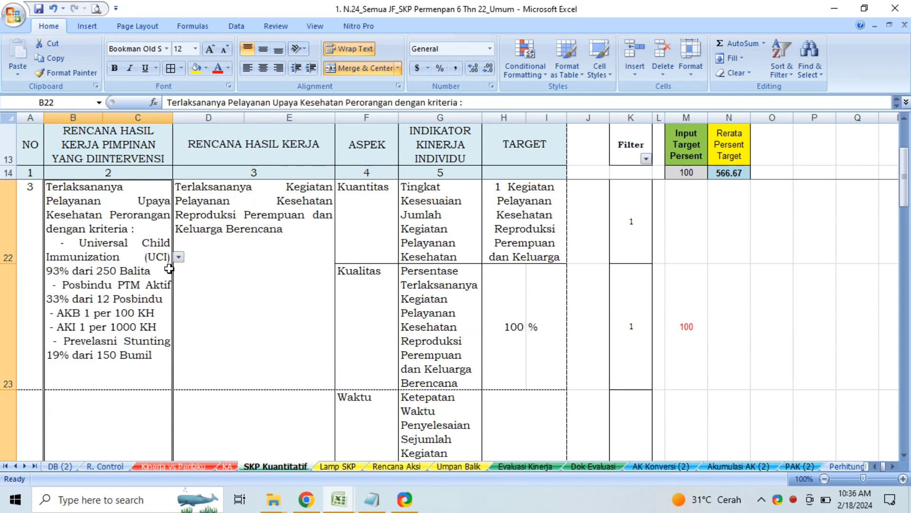
{"action": "left_click", "coordinate": [228, 297]}
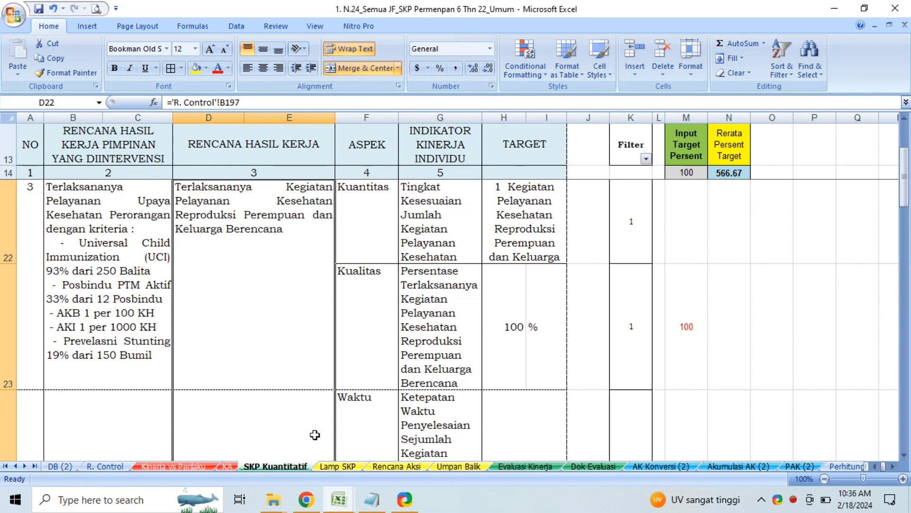
Switch to the MPPH (1) workbook and examine the performance indicators for Terlaksananya Peningkatan Kapasitas Puskesmas down to F8.
{"action": "mouse_move", "coordinate": [350, 484]}
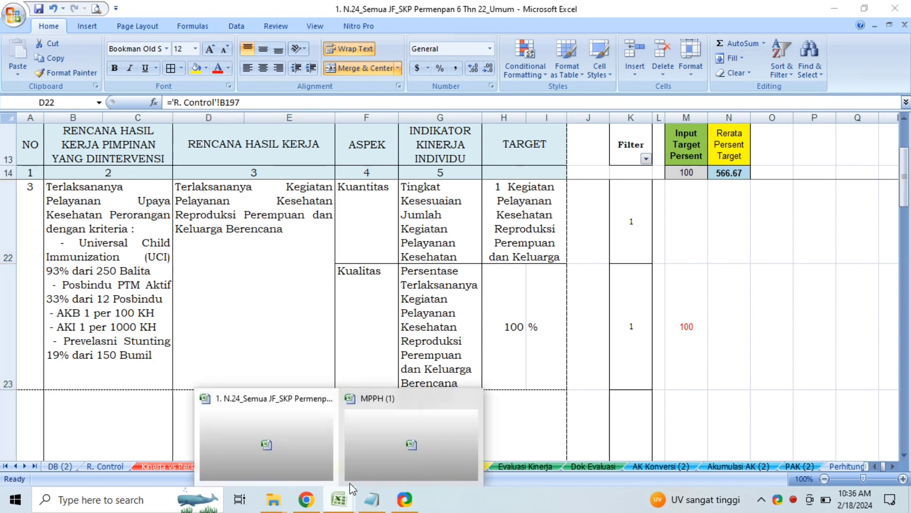
{"action": "left_click", "coordinate": [365, 456]}
{"action": "left_click", "coordinate": [254, 156]}
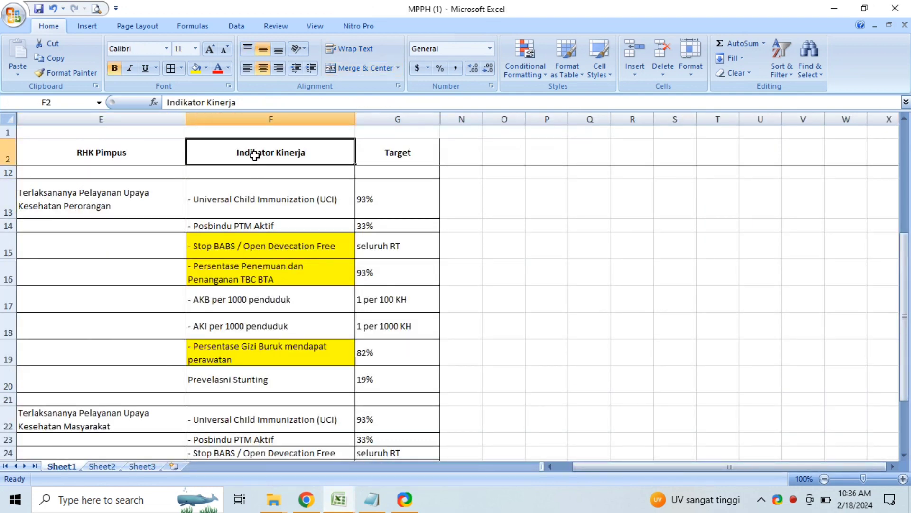
{"action": "key", "text": "Down"}
{"action": "key", "text": "Down"}
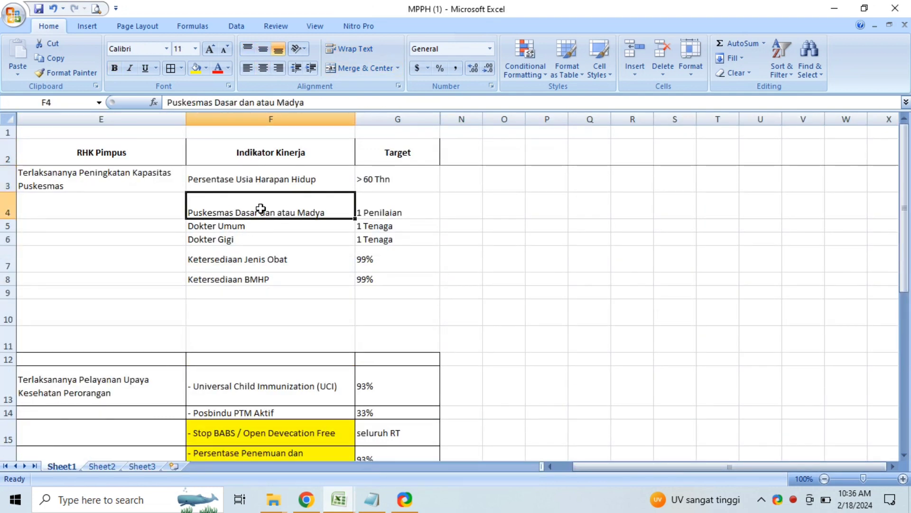
{"action": "left_click", "coordinate": [228, 230]}
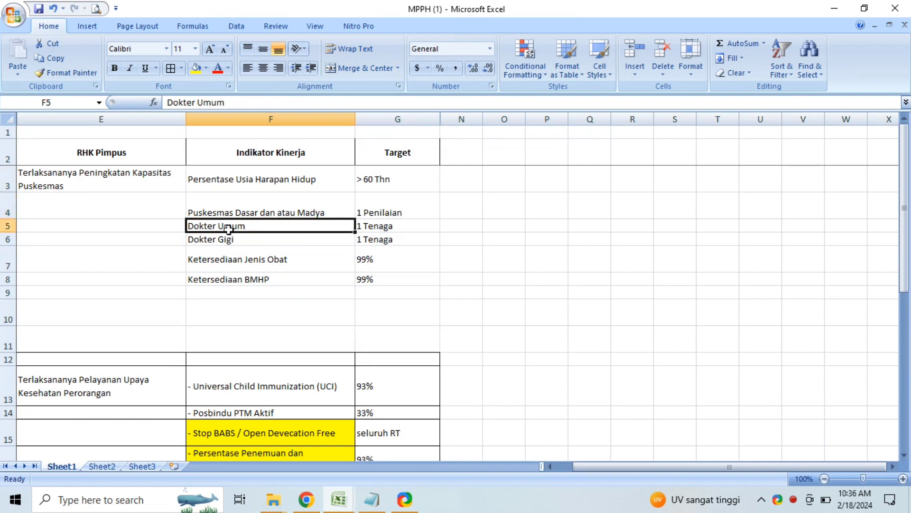
{"action": "mouse_move", "coordinate": [228, 231]}
{"action": "left_mouse_down"}
{"action": "mouse_move", "coordinate": [228, 259]}
{"action": "mouse_move", "coordinate": [229, 239]}
{"action": "left_mouse_up"}
{"action": "left_click", "coordinate": [226, 263]}
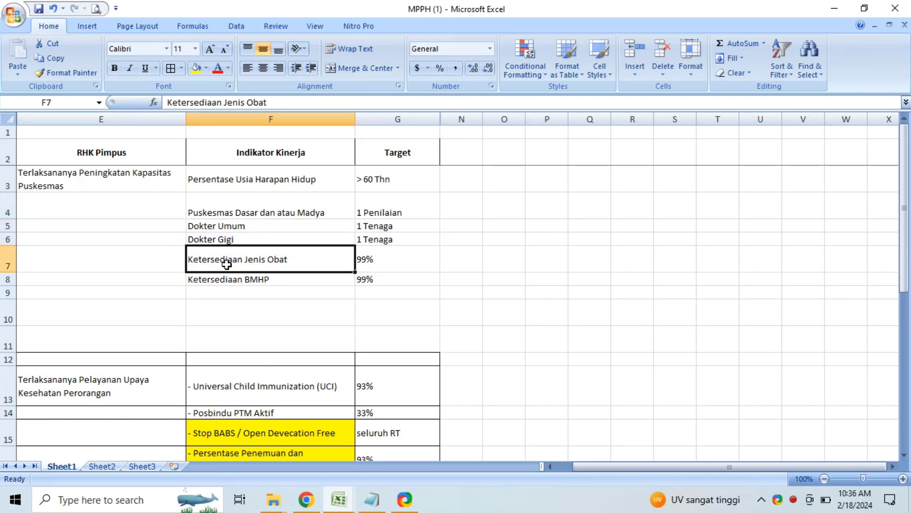
{"action": "key", "text": "Down"}
{"action": "key", "text": "Up"}
{"action": "key", "text": "Down"}
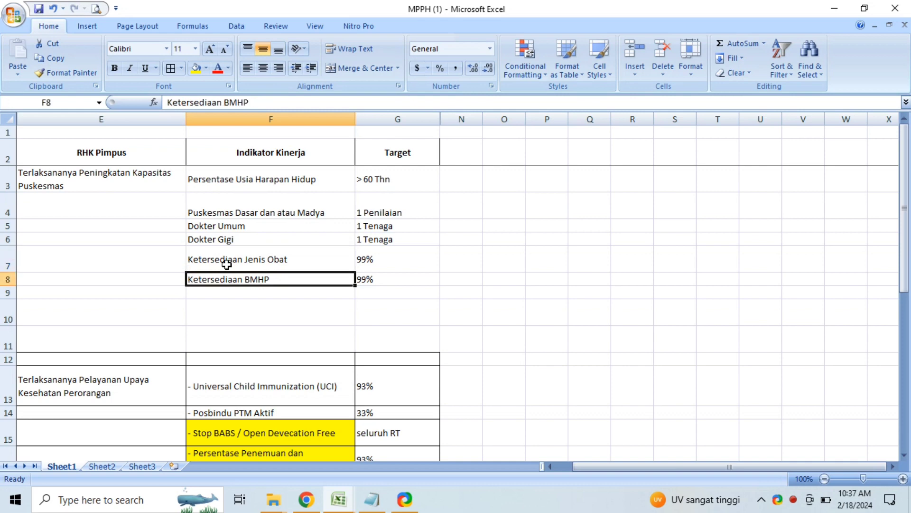
Look through the remaining Indikator Kinerja entries in column F down to row 32.
{"action": "key", "text": "Down"}
{"action": "key", "text": "Down"}
{"action": "key", "text": "Down"}
{"action": "key", "text": "Down"}
{"action": "key", "text": "Down"}
{"action": "key", "text": "Down"}
{"action": "key", "text": "Down"}
{"action": "key", "text": "Down"}
{"action": "key", "text": "Down"}
{"action": "key", "text": "Down"}
{"action": "key", "text": "Down"}
{"action": "key", "text": "Down"}
{"action": "key", "text": "Down"}
{"action": "key", "text": "Down"}
{"action": "key", "text": "Down"}
{"action": "key", "text": "Down"}
{"action": "key", "text": "Down"}
{"action": "key", "text": "Down"}
{"action": "key", "text": "Down"}
{"action": "key", "text": "Down"}
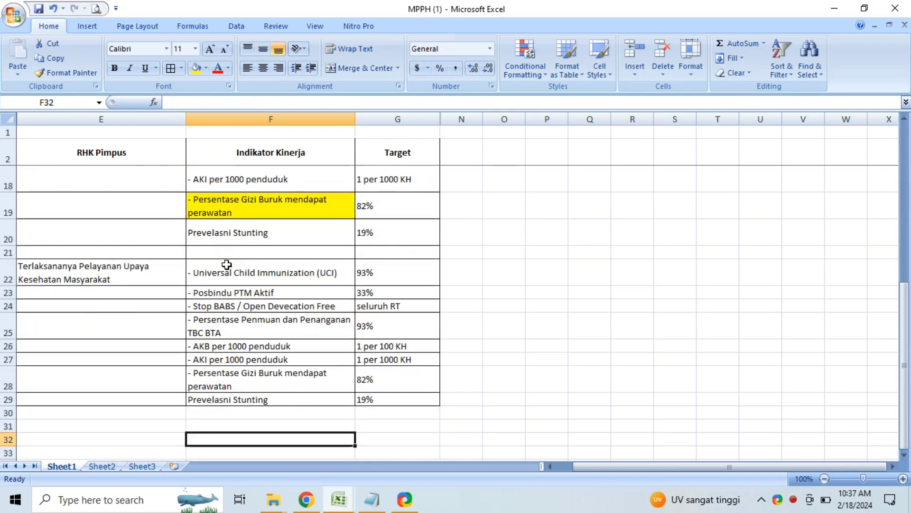
Examine the leader's work plan in E22, Terlaksananya Pelayanan Upaya Kesehatan Masyarakat, together with its first indicators in F22:F23.
{"action": "left_click", "coordinate": [97, 265]}
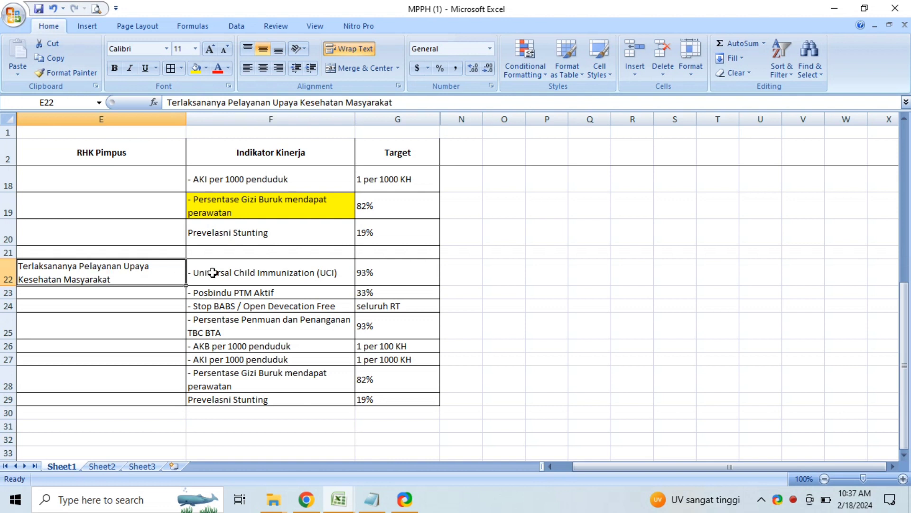
{"action": "left_click", "coordinate": [212, 272]}
{"action": "left_click", "coordinate": [153, 276]}
{"action": "left_click_drag", "start_coordinate": [154, 276], "coordinate": [154, 291]}
{"action": "key", "text": "shift+Right"}
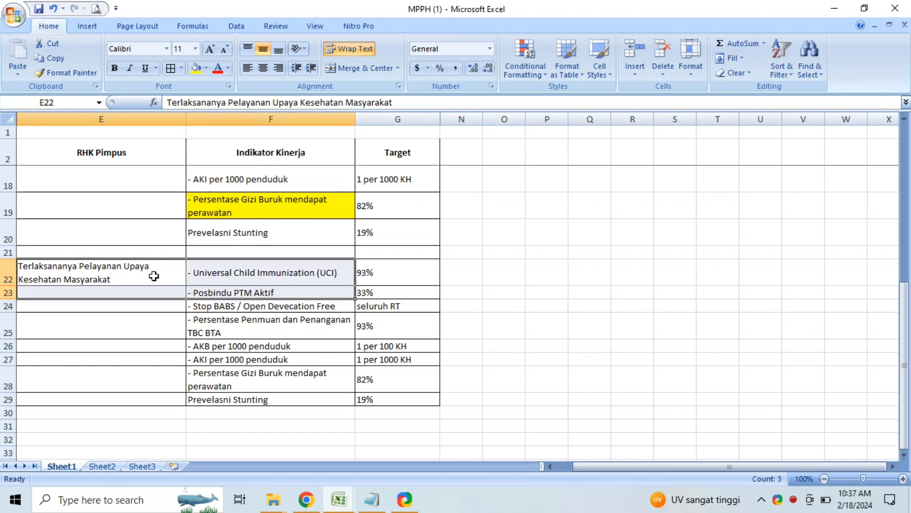
{"action": "left_click", "coordinate": [244, 269]}
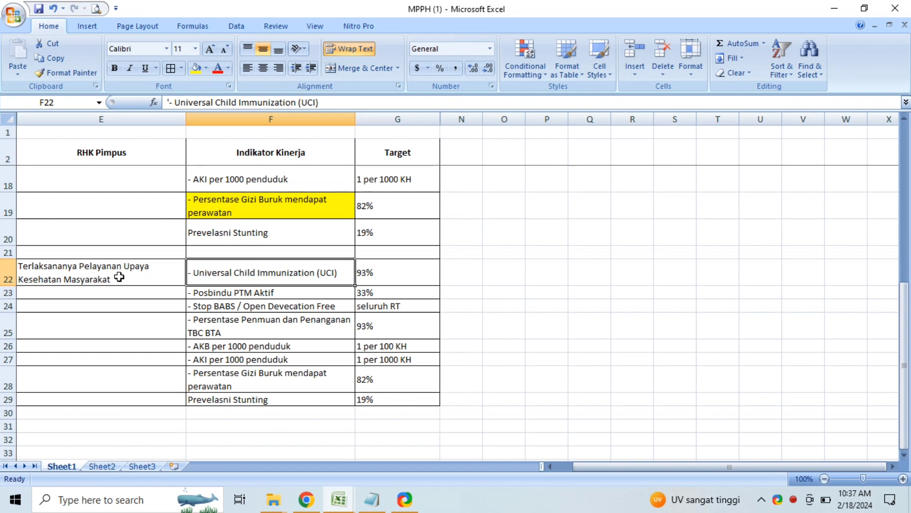
{"action": "left_click", "coordinate": [119, 276]}
{"action": "left_click", "coordinate": [237, 282]}
{"action": "left_click", "coordinate": [261, 294]}
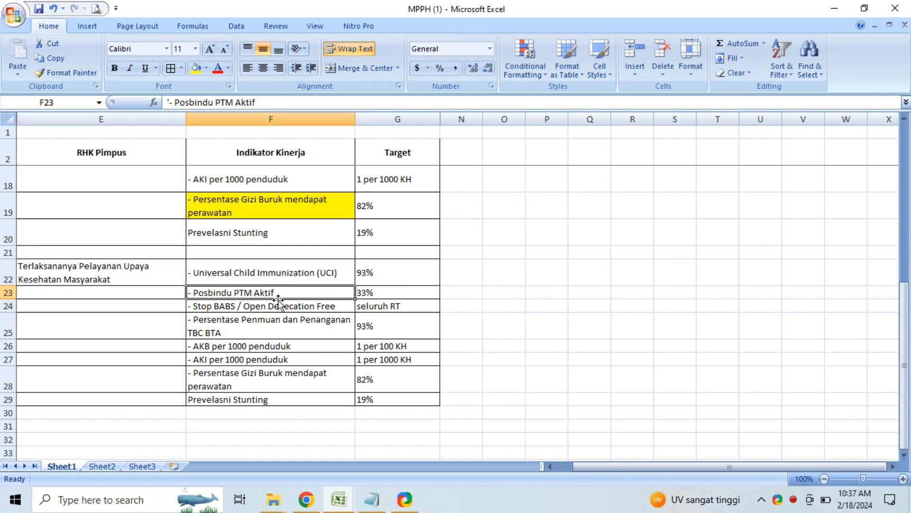
{"action": "key", "text": "shift+Up"}
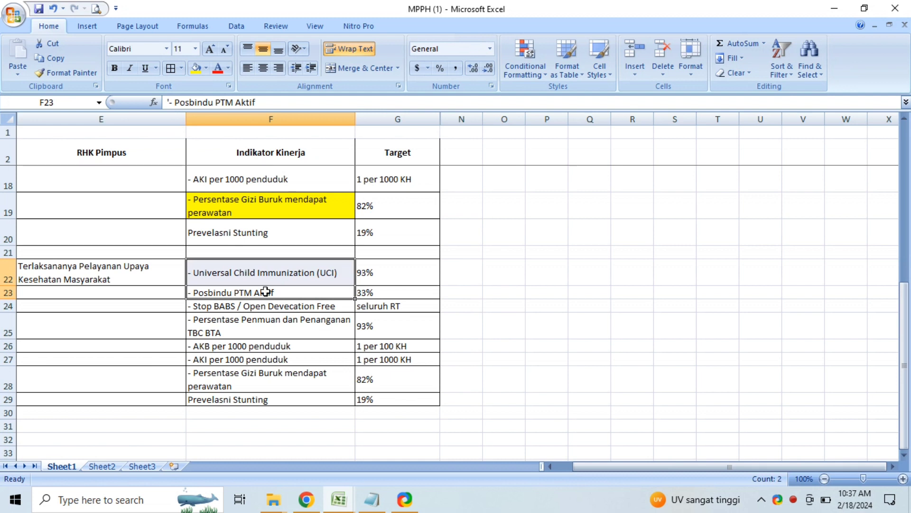
Examine the indicators in F23:F25 belonging to the leader's work plan Terlaksananya Pelayanan Upaya Kesehatan Masyarakat in E22.
{"action": "left_click", "coordinate": [253, 293]}
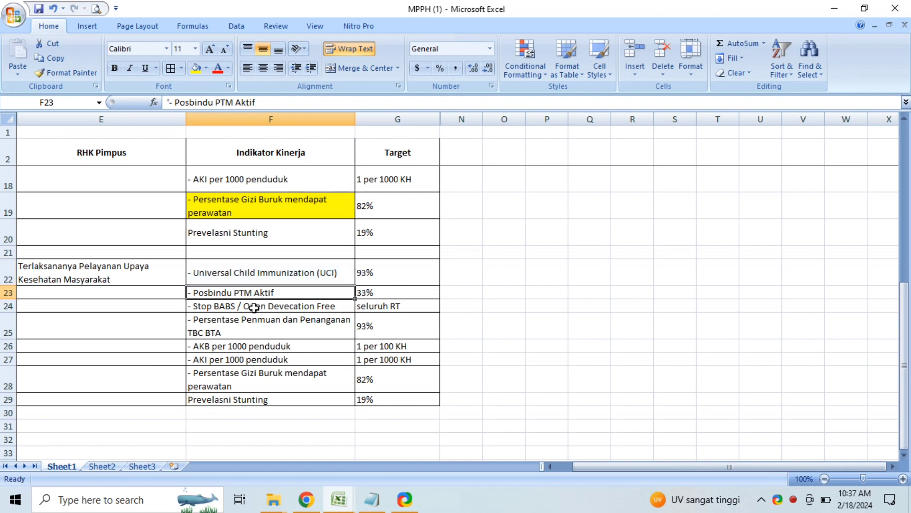
{"action": "left_click", "coordinate": [254, 308]}
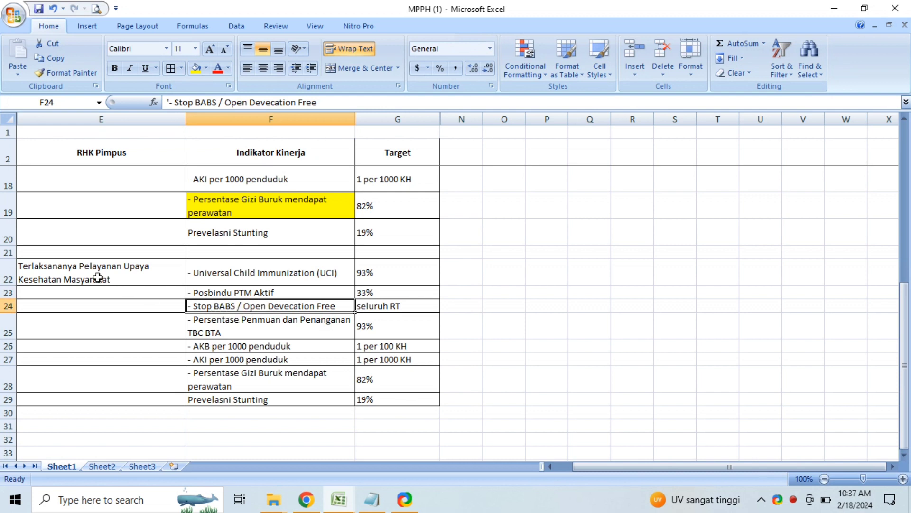
{"action": "left_click", "coordinate": [98, 278]}
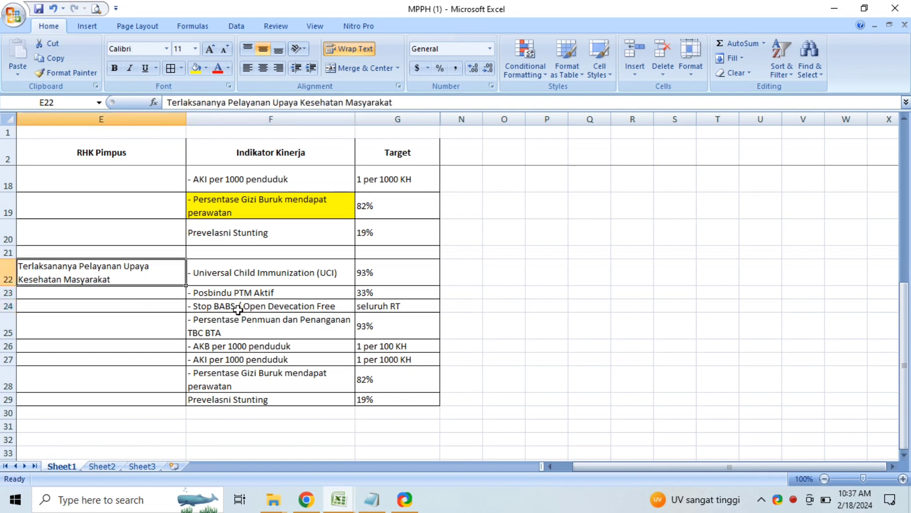
{"action": "left_click", "coordinate": [235, 310]}
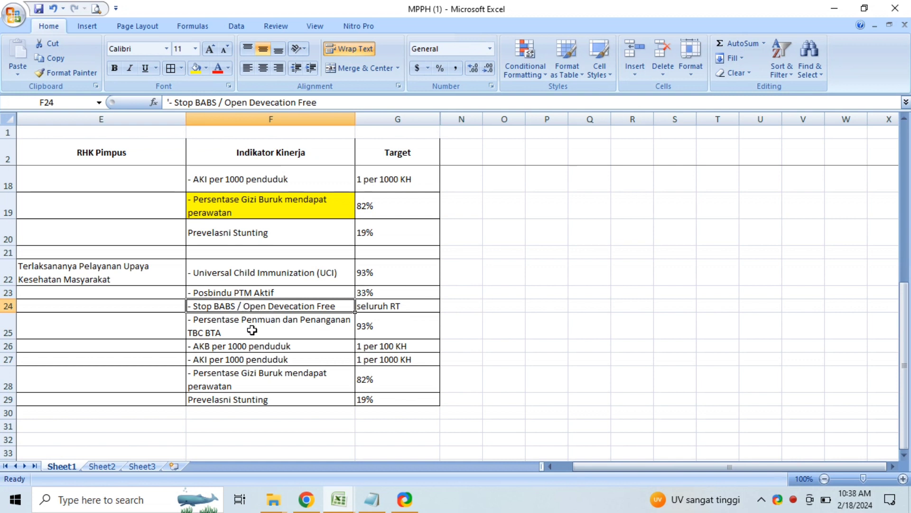
{"action": "left_click", "coordinate": [252, 331]}
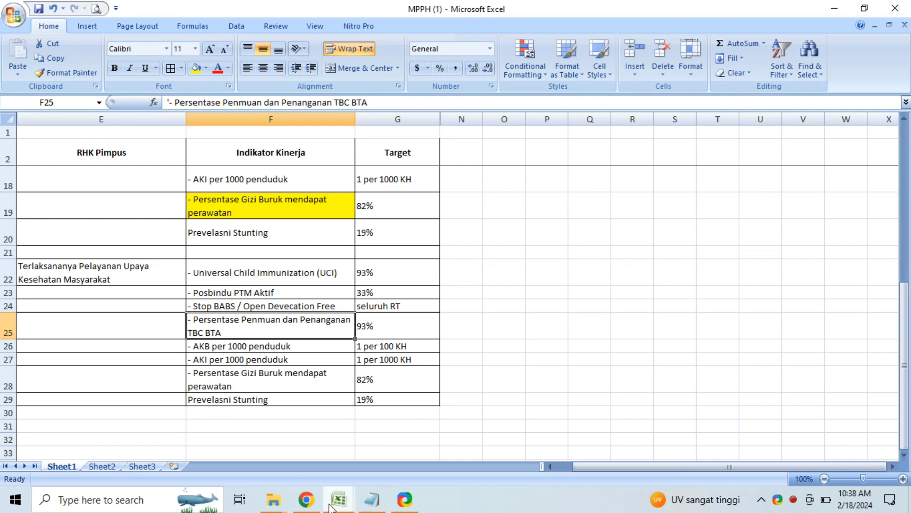
Switch to the SKP workbook and filter the Filter column in SKP Kuantitatif to exclude the rows with value 0.
{"action": "mouse_move", "coordinate": [332, 504]}
{"action": "left_click", "coordinate": [278, 446]}
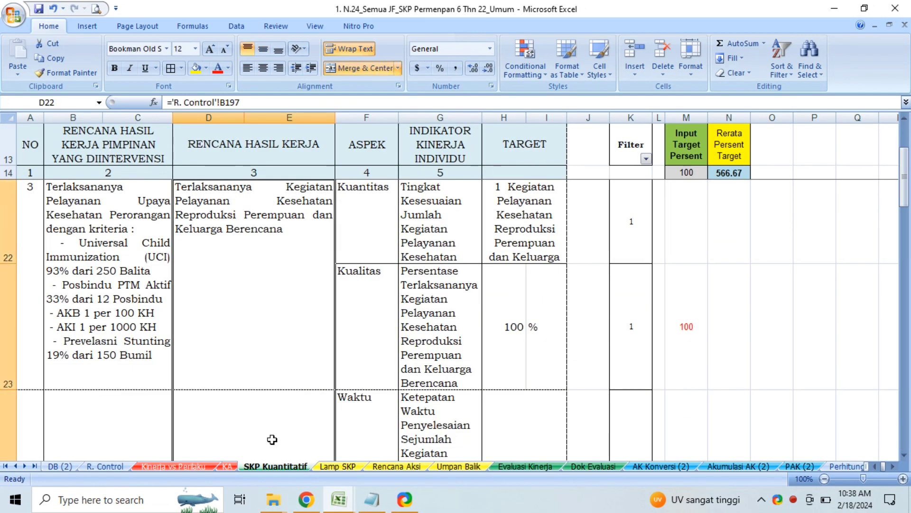
{"action": "key", "text": "Down"}
{"action": "key", "text": "Down"}
{"action": "key", "text": "Down"}
{"action": "key", "text": "Down"}
{"action": "key", "text": "Down"}
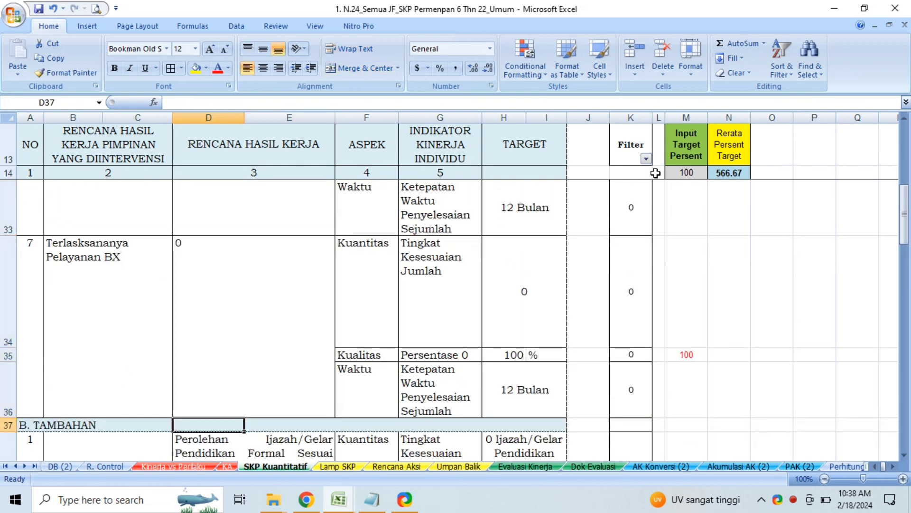
{"action": "left_click", "coordinate": [647, 158]}
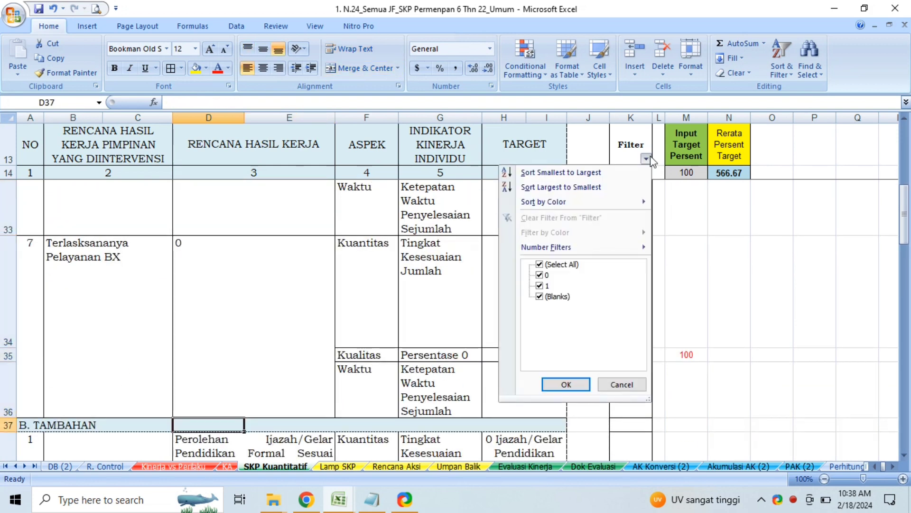
{"action": "left_click", "coordinate": [547, 275]}
{"action": "key", "text": "Return"}
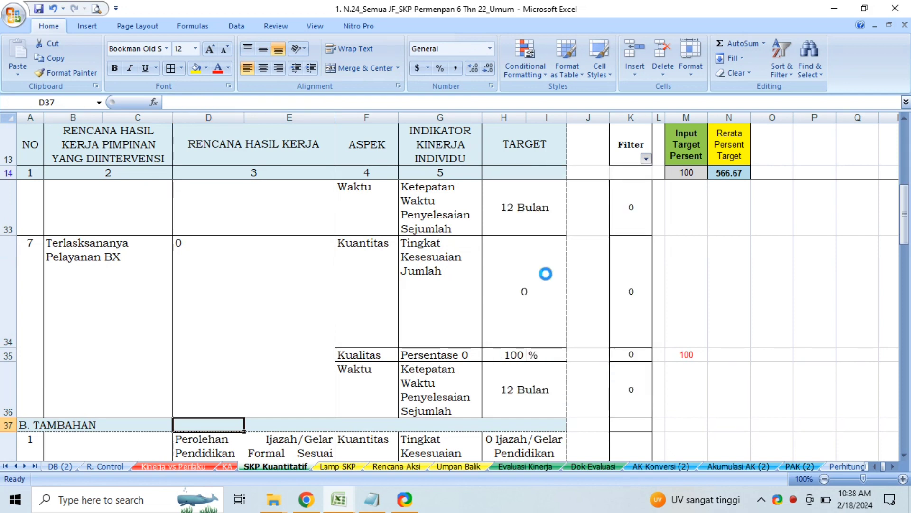
Look through the filtered SKP Kuantitatif rows around the third work plan and the B. TAMBAHAN heading.
{"action": "left_click", "coordinate": [283, 148]}
{"action": "key", "text": "Down"}
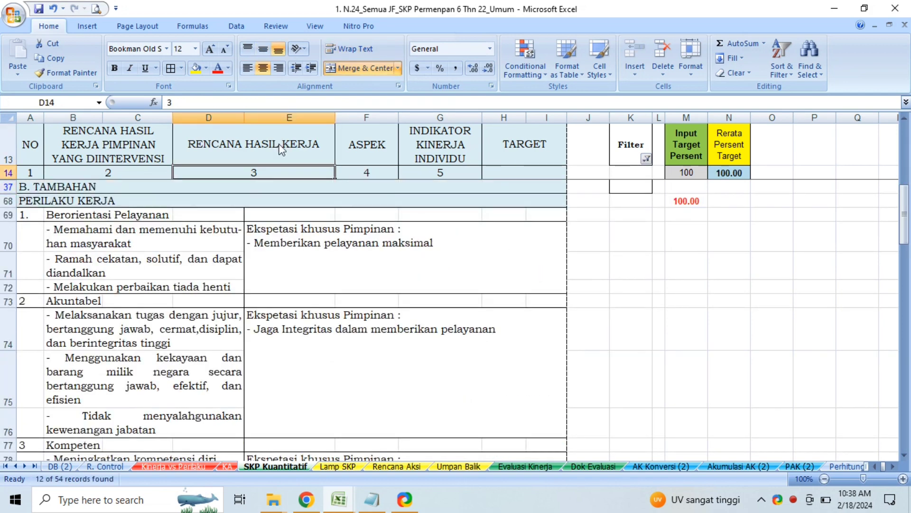
{"action": "key", "text": "Down"}
{"action": "key", "text": "Down"}
{"action": "key", "text": "Down"}
{"action": "key", "text": "Down"}
{"action": "key", "text": "Down"}
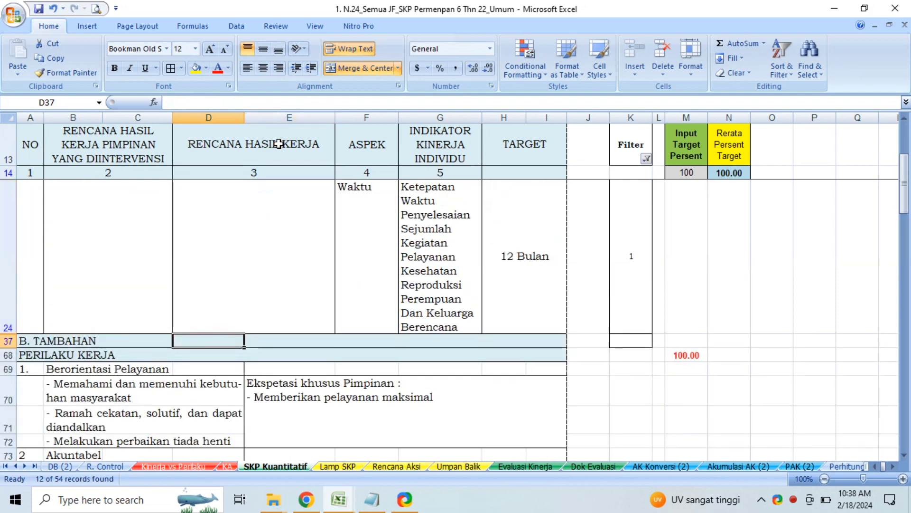
{"action": "key", "text": "Up"}
{"action": "key", "text": "Up"}
{"action": "key", "text": "Down"}
{"action": "key", "text": "Down"}
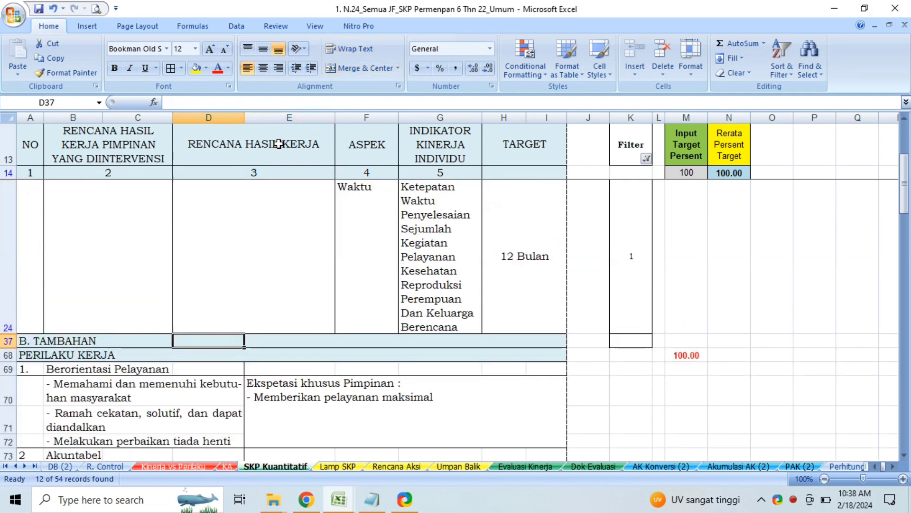
{"action": "key", "text": "Left"}
{"action": "key", "text": "Up"}
{"action": "key", "text": "Up"}
{"action": "key", "text": "Down"}
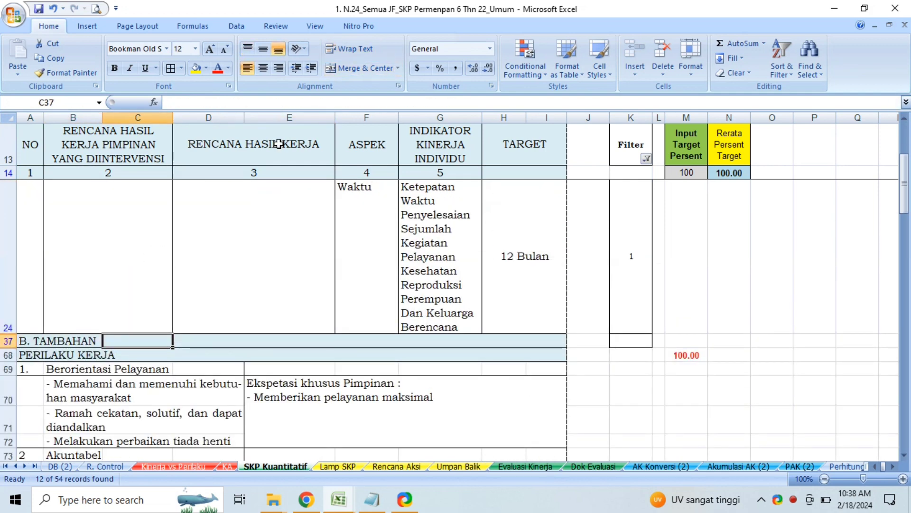
{"action": "key", "text": "Up"}
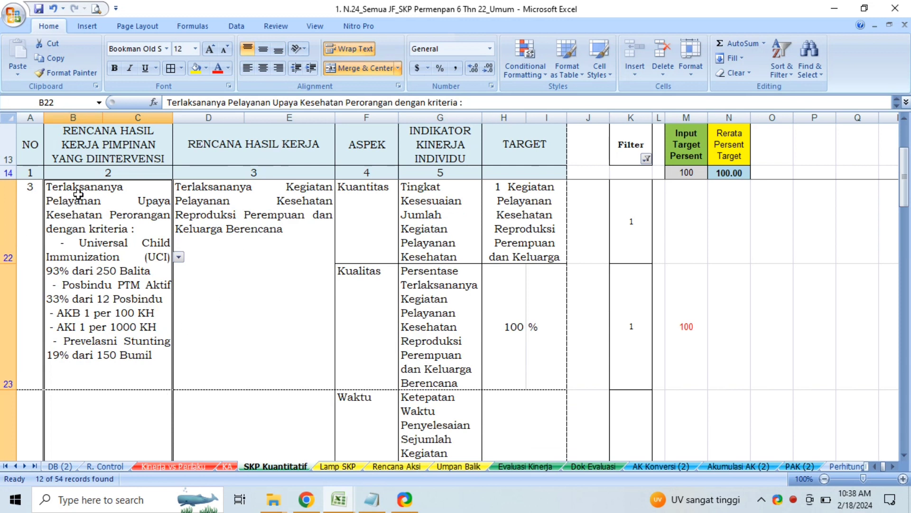
Review the first two pages of the filtered SKP Kuantitatif sheet in Print Preview, then return to the sheet.
{"action": "left_click", "coordinate": [96, 11]}
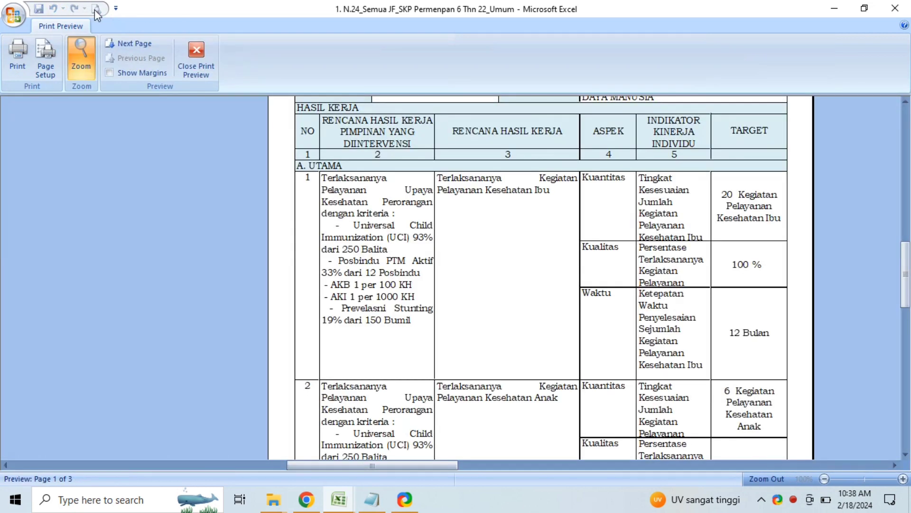
{"action": "left_click", "coordinate": [390, 279]}
{"action": "left_click", "coordinate": [390, 279]}
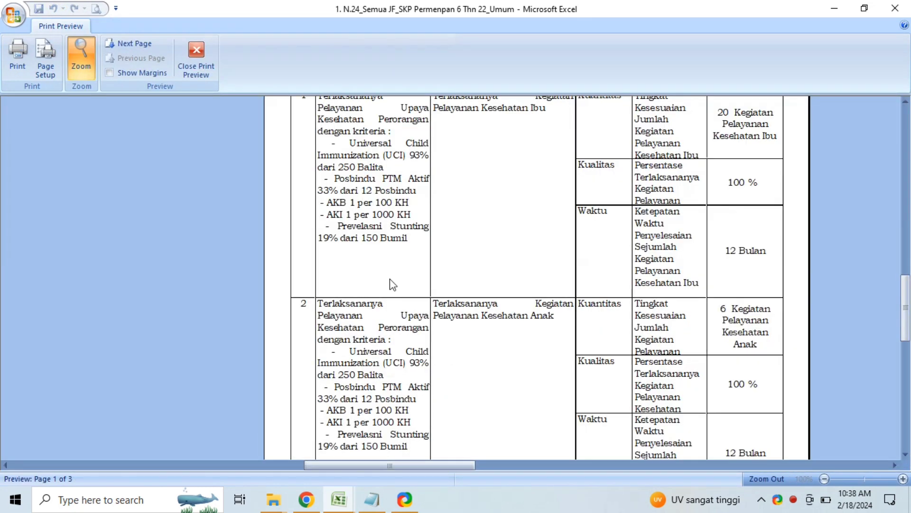
{"action": "scroll", "coordinate": [393, 284], "scroll_direction": "up", "scroll_amount": 3}
{"action": "scroll", "coordinate": [391, 283], "scroll_direction": "down", "scroll_amount": 9}
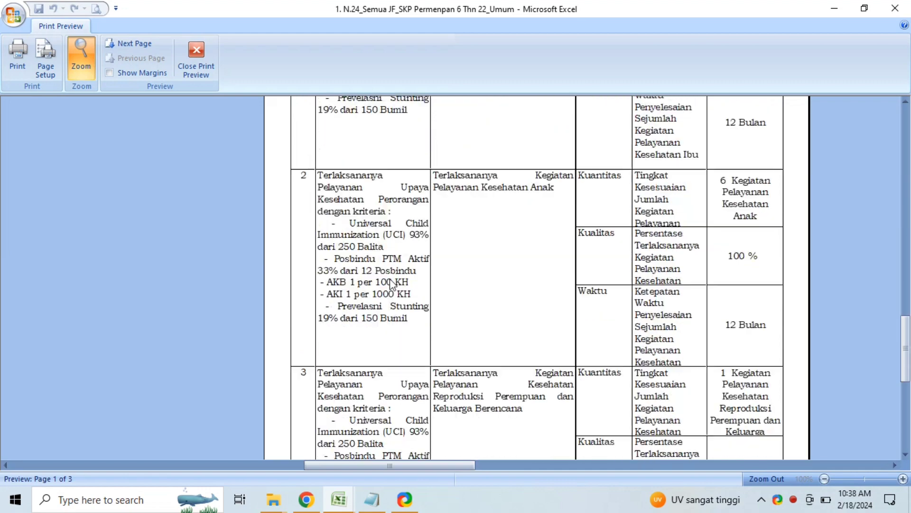
{"action": "scroll", "coordinate": [391, 284], "scroll_direction": "down", "scroll_amount": 2}
{"action": "scroll", "coordinate": [387, 279], "scroll_direction": "up", "scroll_amount": 5}
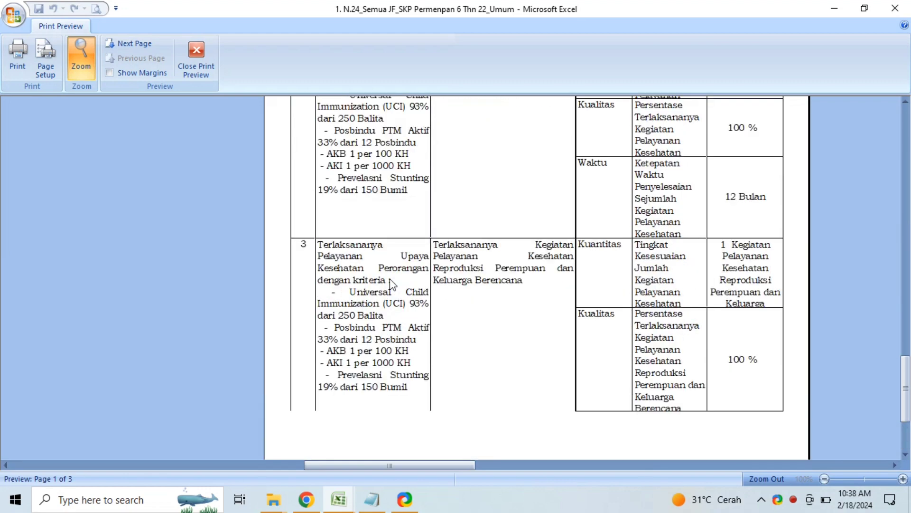
{"action": "left_click", "coordinate": [134, 42]}
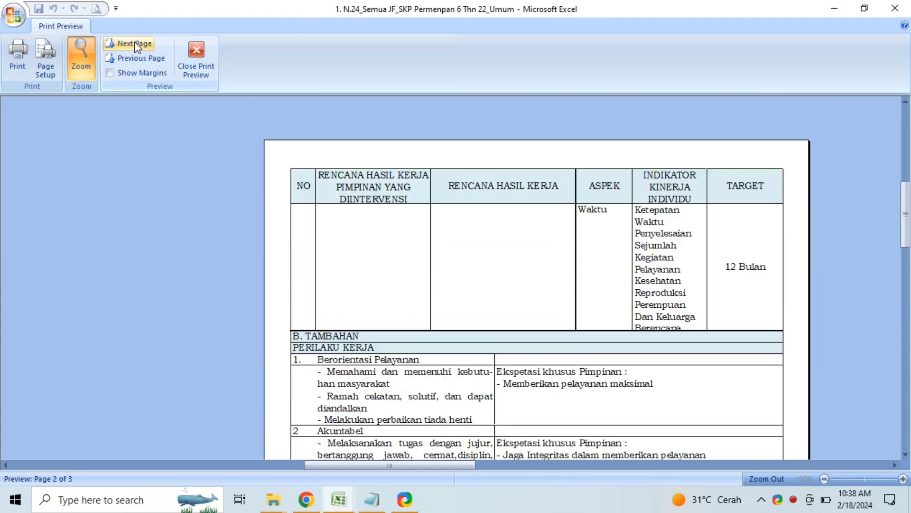
{"action": "scroll", "coordinate": [134, 43], "scroll_direction": "down", "scroll_amount": 4}
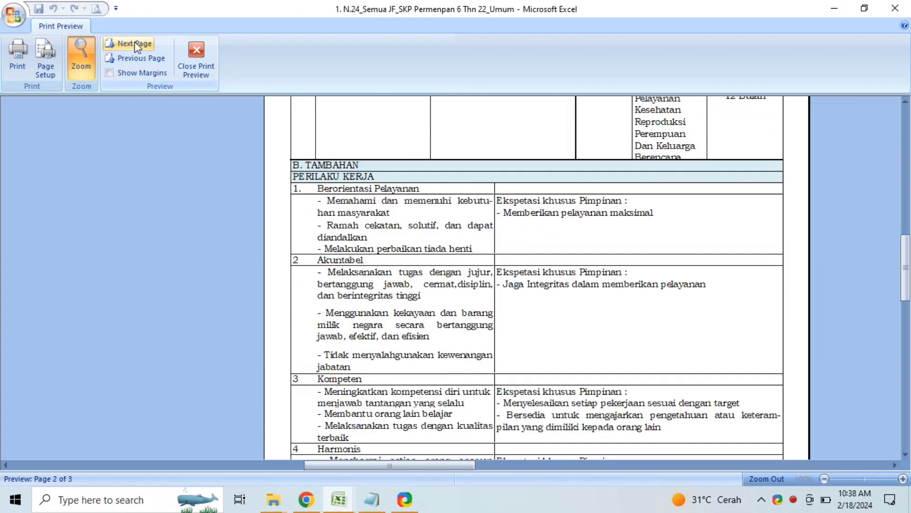
{"action": "left_click", "coordinate": [207, 62]}
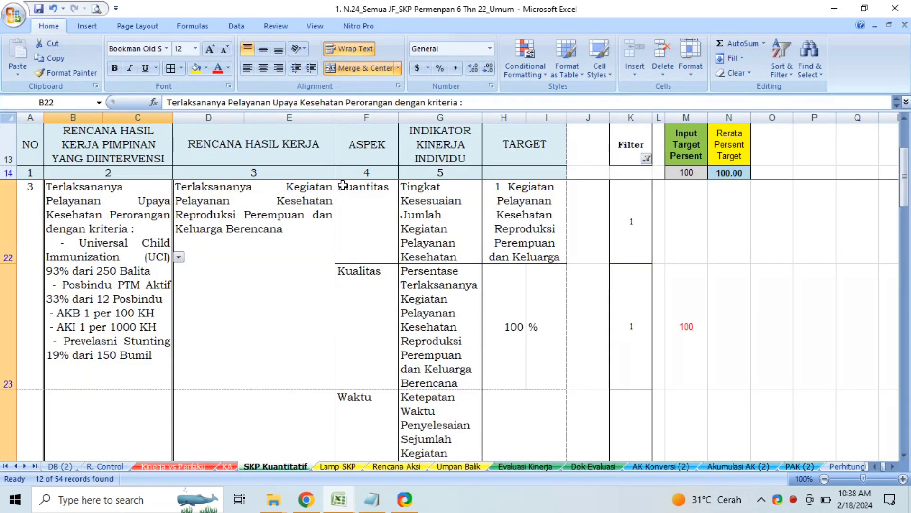
Examine the first work plan's quantity indicator in G16 and its quantity and quality targets in H16 and H17.
{"action": "left_click", "coordinate": [421, 159]}
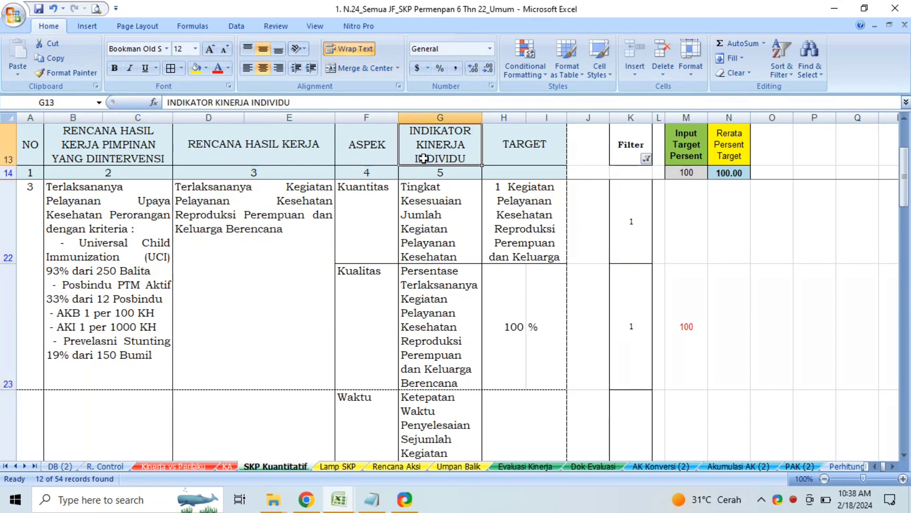
{"action": "key", "text": "Down"}
{"action": "key", "text": "Down"}
{"action": "key", "text": "Down"}
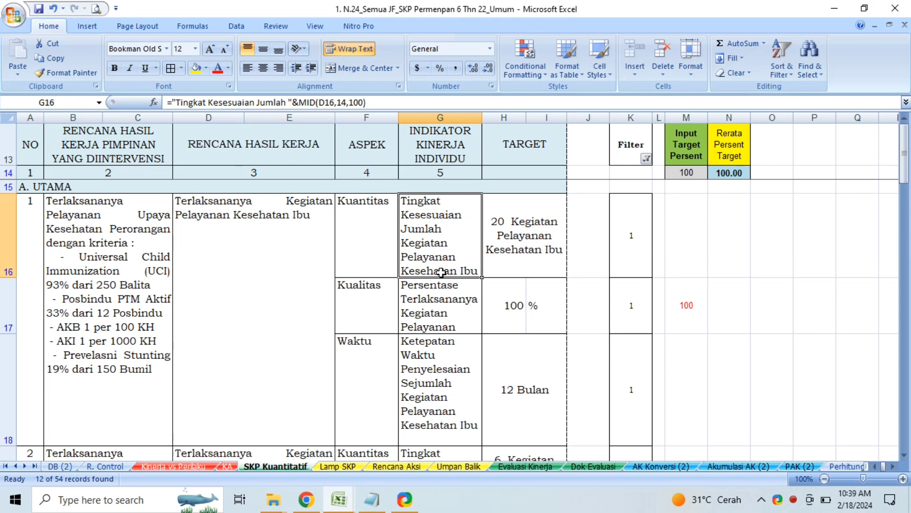
{"action": "left_click", "coordinate": [291, 241]}
{"action": "left_click", "coordinate": [510, 251]}
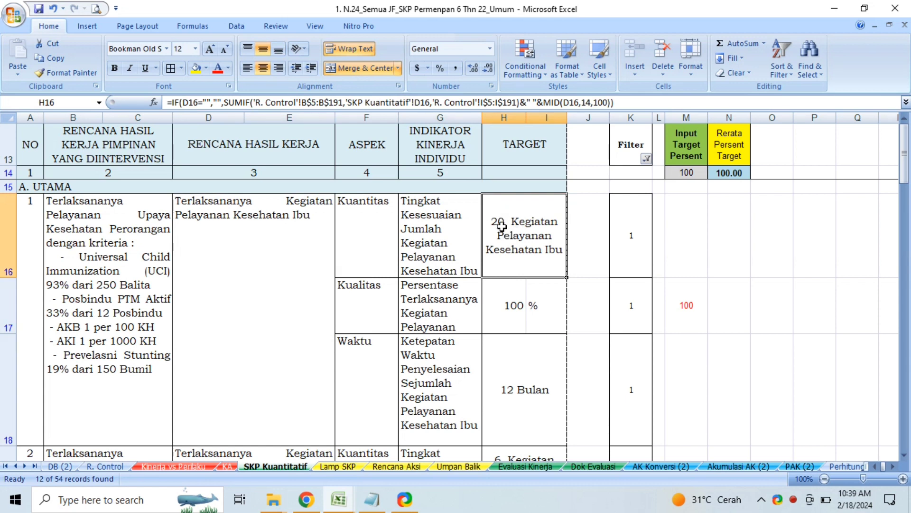
{"action": "left_click", "coordinate": [513, 314]}
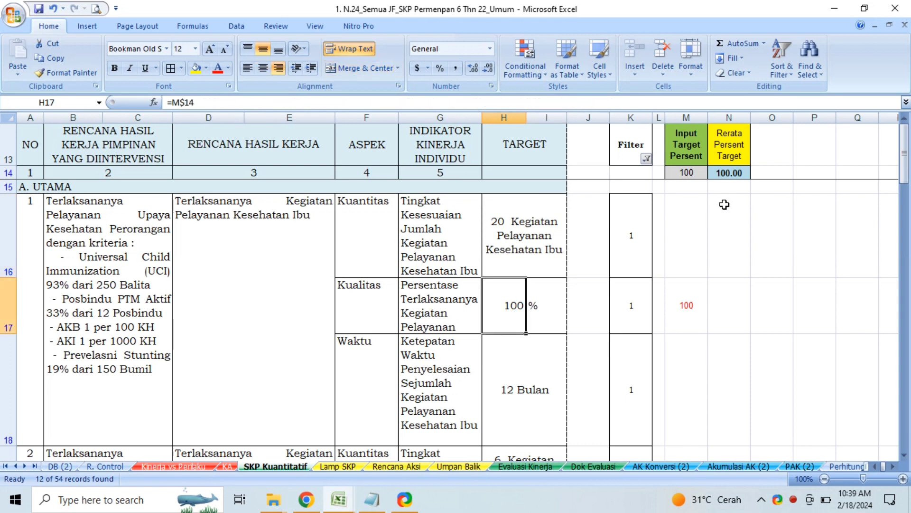
Set Input Target Persent in M14 to 90 and check the linked quality target in H17.
{"action": "left_click", "coordinate": [703, 172]}
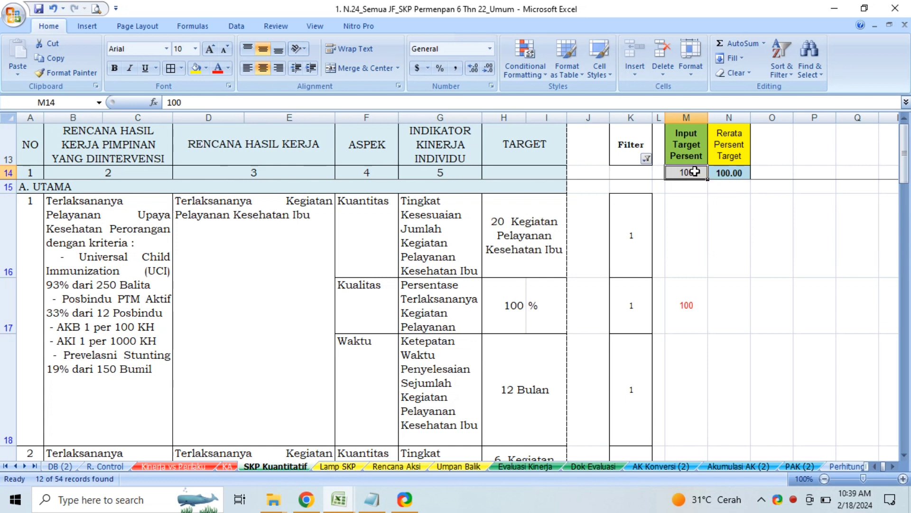
{"action": "type", "text": "90"}
{"action": "key", "text": "Return"}
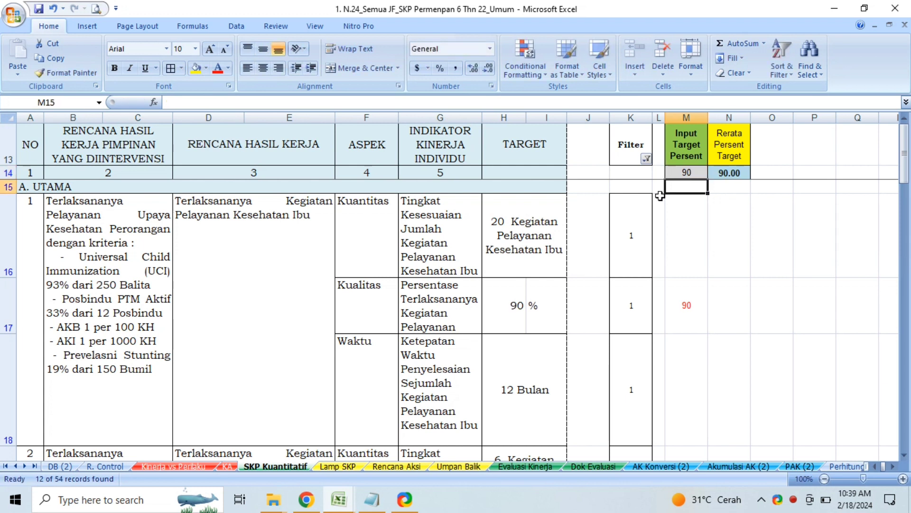
{"action": "left_click", "coordinate": [514, 319]}
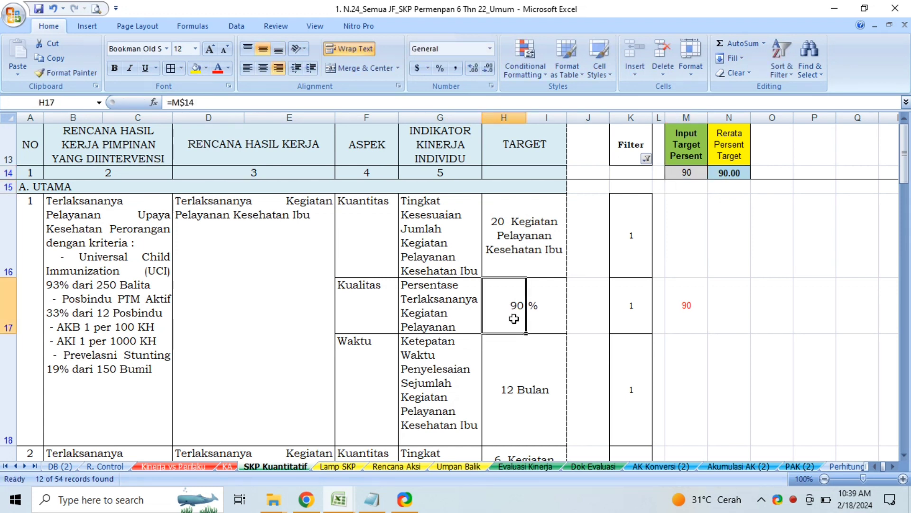
Set Jenis Periodik on the DB (2) sheet to Semester I and check the Waktu target on the SKP Kuantitatif sheet.
{"action": "left_click", "coordinate": [520, 387]}
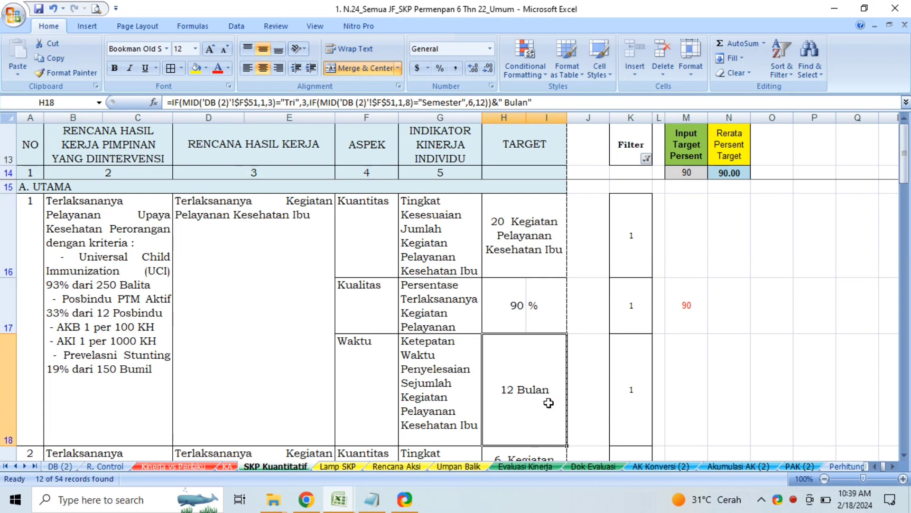
{"action": "left_click", "coordinate": [44, 468]}
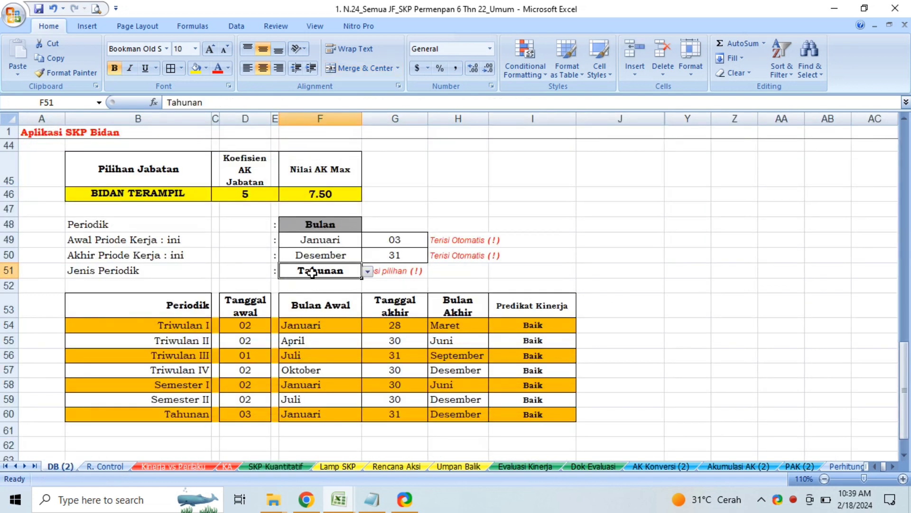
{"action": "left_click", "coordinate": [368, 271]}
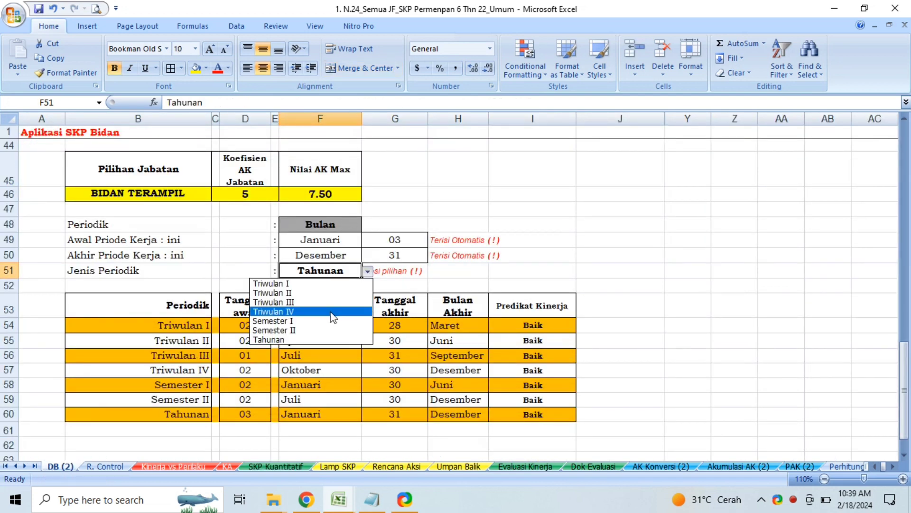
{"action": "left_click", "coordinate": [326, 326]}
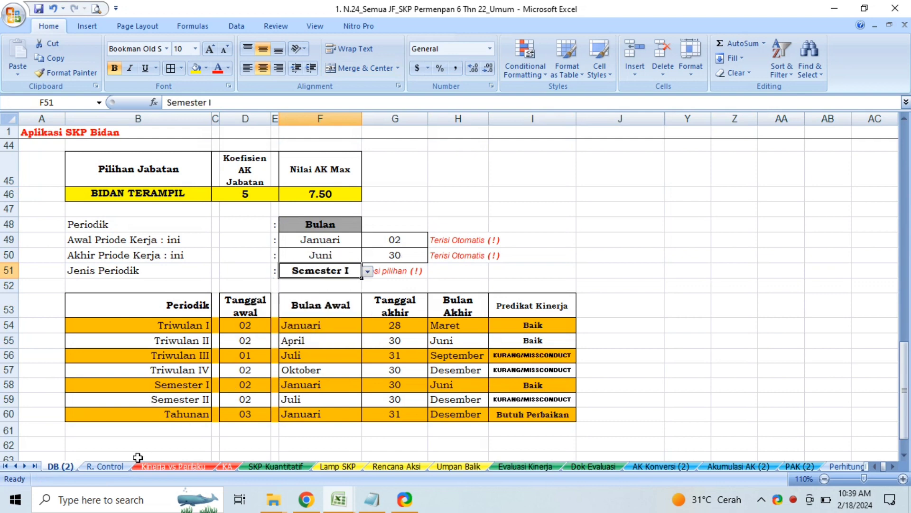
{"action": "left_click", "coordinate": [252, 462]}
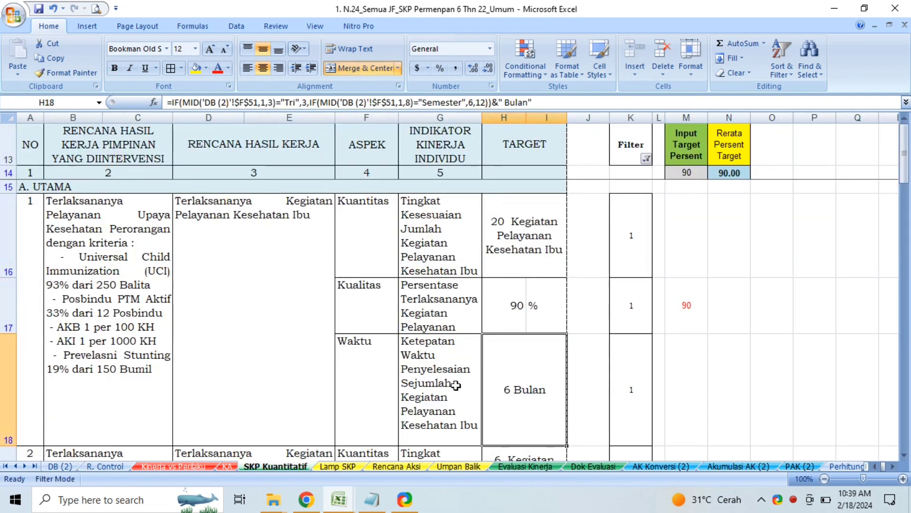
Set Jenis Periodik on the DB (2) sheet to Tahunan and return to the Waktu target on the SKP Kuantitatif sheet.
{"action": "left_click", "coordinate": [60, 466]}
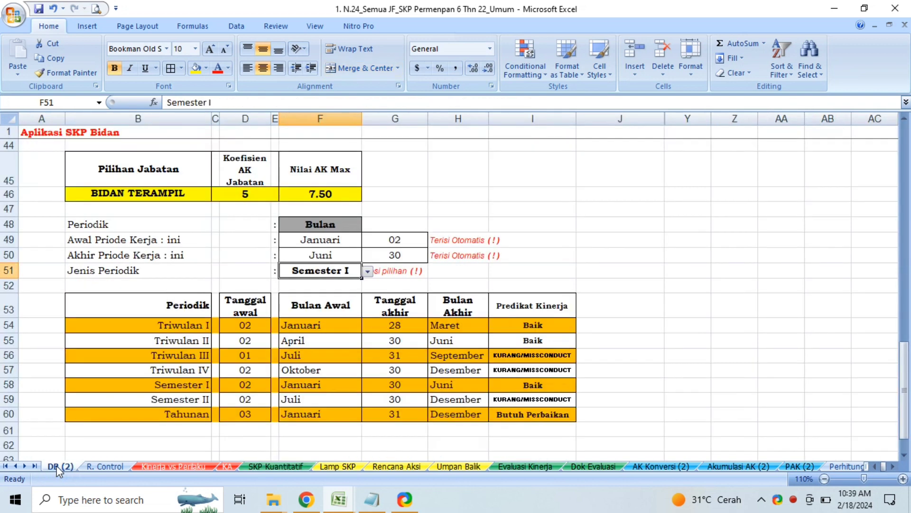
{"action": "left_click", "coordinate": [368, 271]}
{"action": "left_click", "coordinate": [313, 340]}
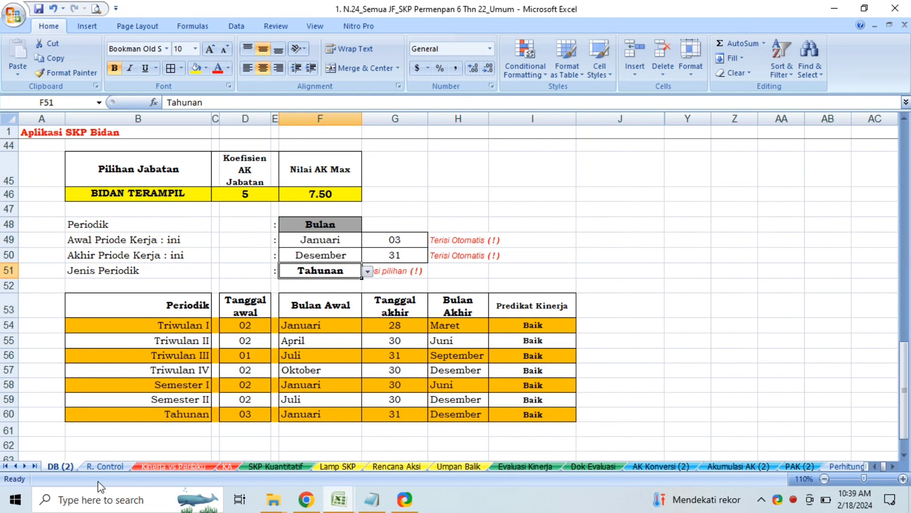
{"action": "left_click", "coordinate": [297, 468]}
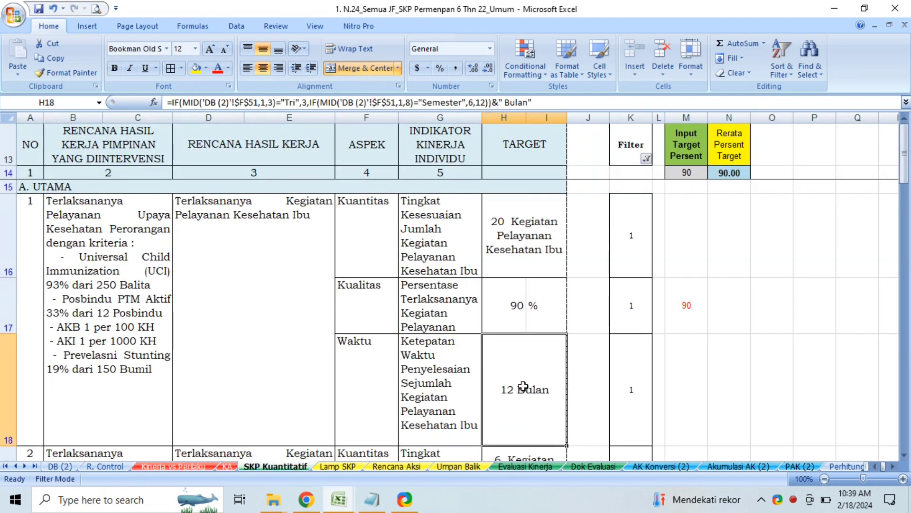
Examine the targets and Rencana Hasil Kerja entries for the first three activities on the SKP Kuantitatif sheet.
{"action": "key", "text": "Down"}
{"action": "key", "text": "Down"}
{"action": "key", "text": "Down"}
{"action": "key", "text": "Up"}
{"action": "key", "text": "Up"}
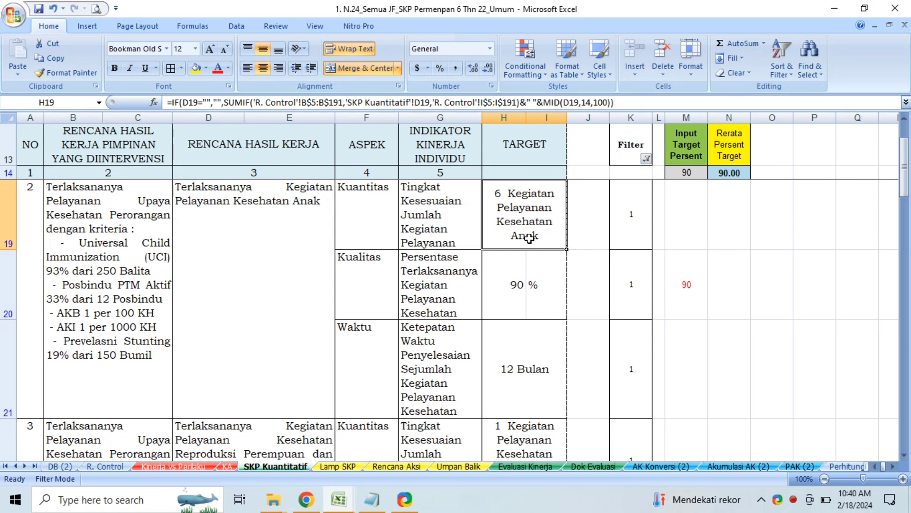
{"action": "left_click", "coordinate": [231, 209]}
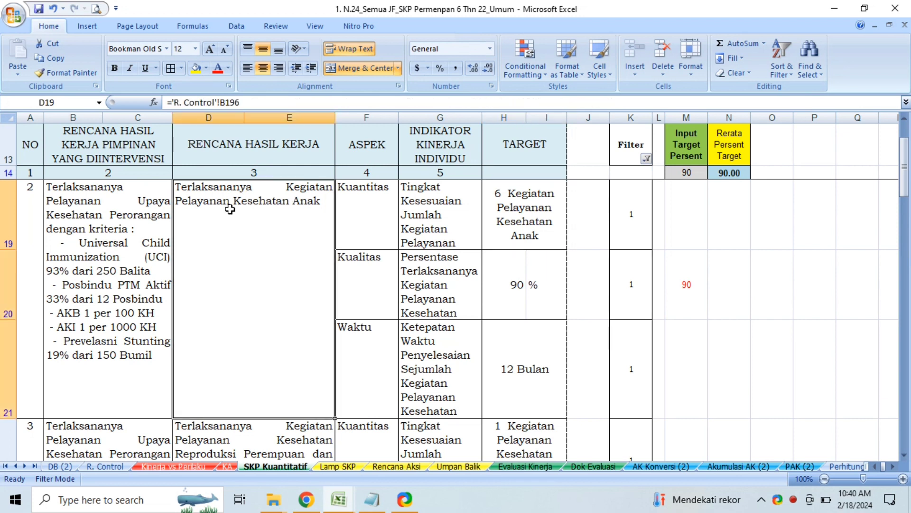
{"action": "key", "text": "Up"}
{"action": "key", "text": "Up"}
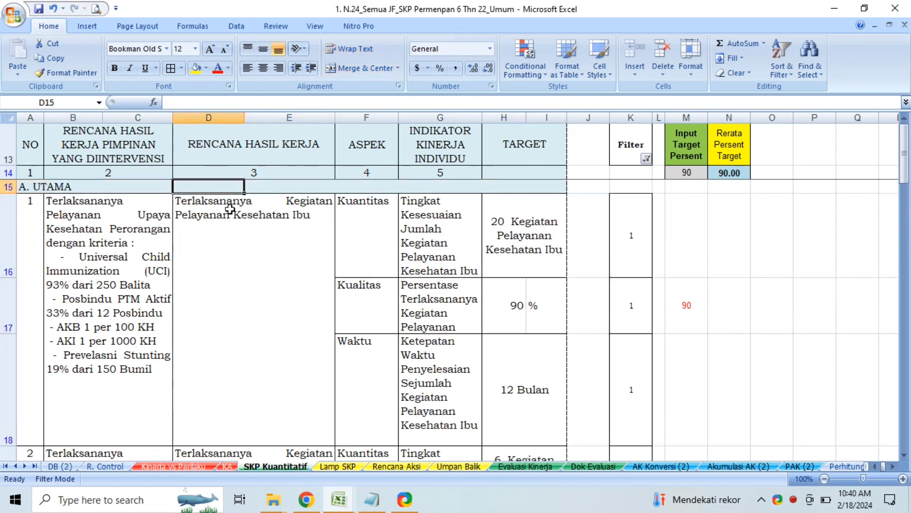
{"action": "key", "text": "Down"}
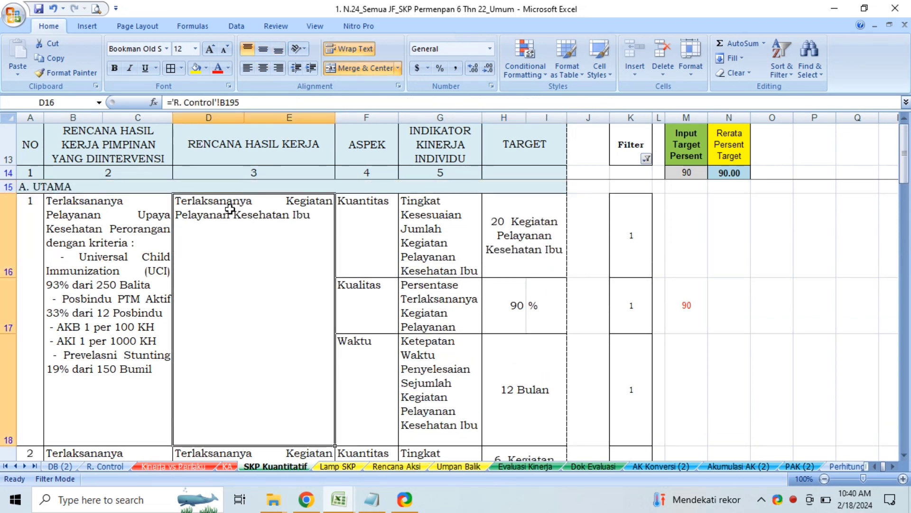
{"action": "key", "text": "Down"}
{"action": "key", "text": "Down"}
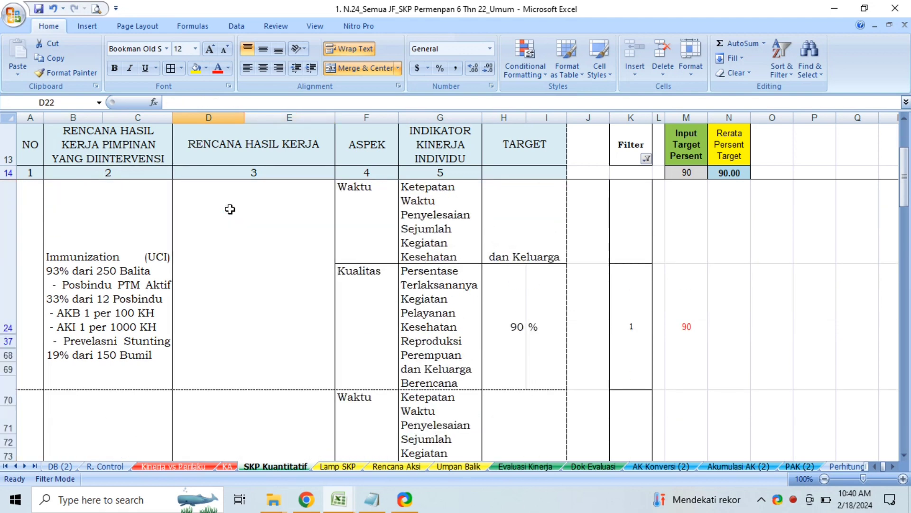
{"action": "key", "text": "Up"}
{"action": "key", "text": "Up"}
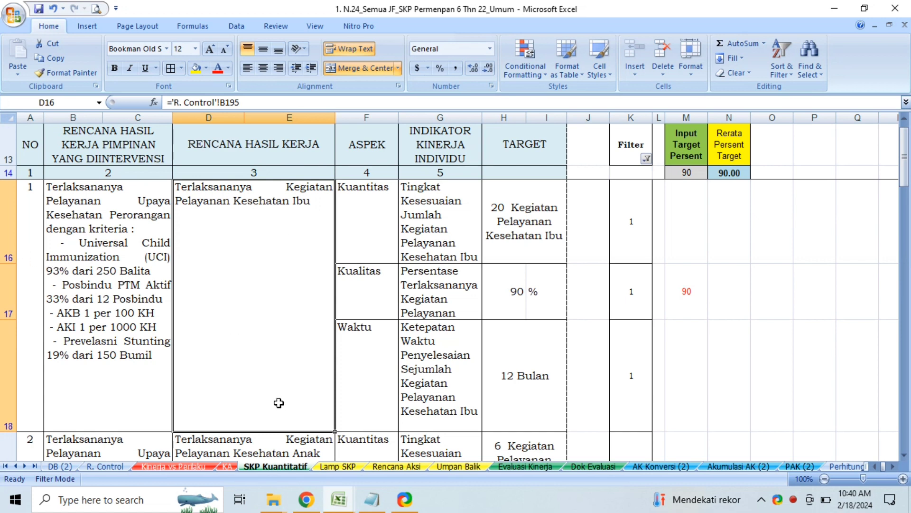
{"action": "key", "text": "Down"}
{"action": "key", "text": "Down"}
{"action": "key", "text": "Down"}
{"action": "key", "text": "Up"}
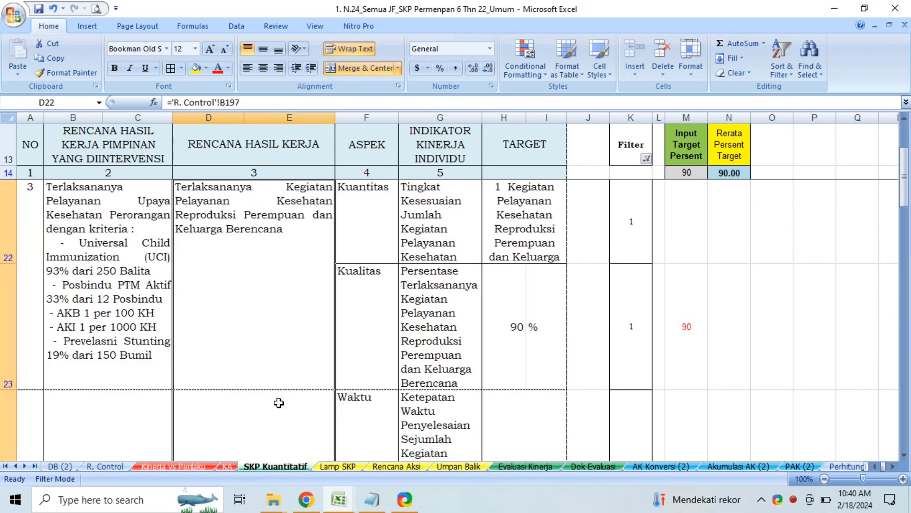
{"action": "key", "text": "Up"}
{"action": "key", "text": "Up"}
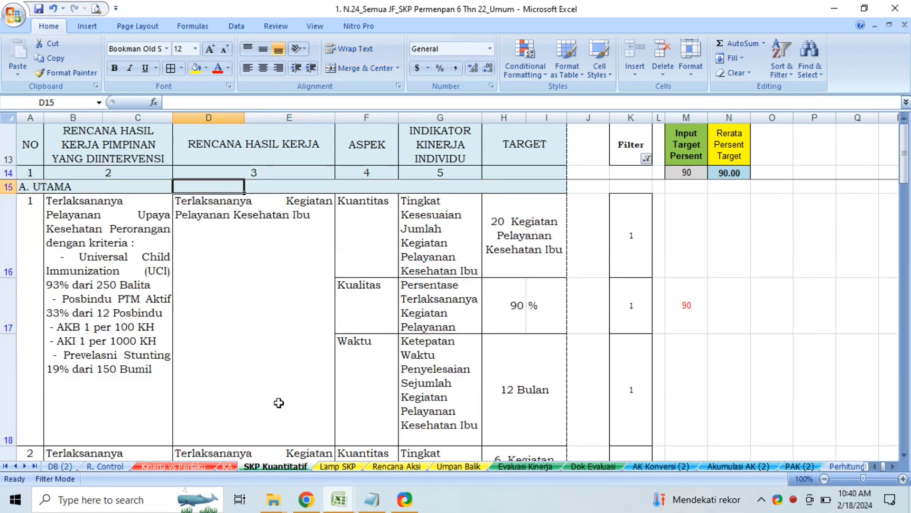
{"action": "left_click", "coordinate": [521, 238]}
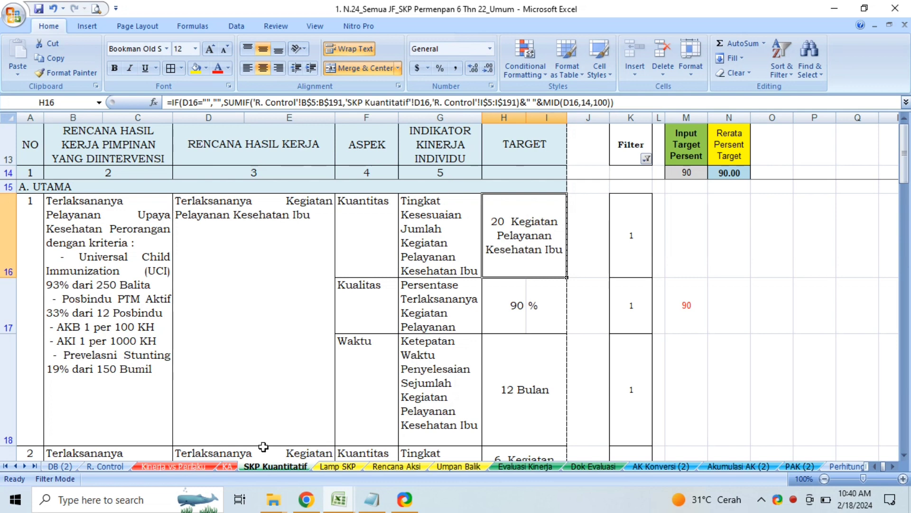
Look over the Lamp SKP sheet and examine the Filter column values down the Rencana Aksi sheet.
{"action": "left_click", "coordinate": [336, 467]}
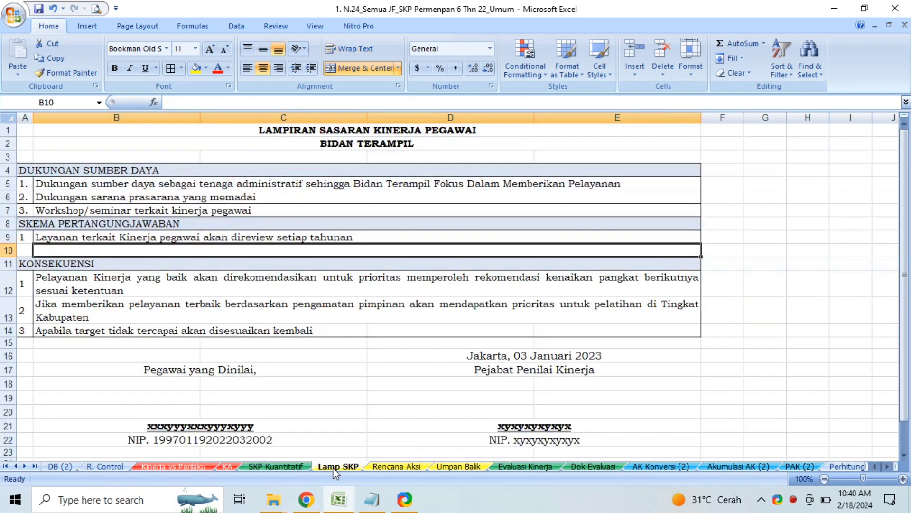
{"action": "left_click", "coordinate": [401, 467]}
{"action": "left_click", "coordinate": [600, 138]}
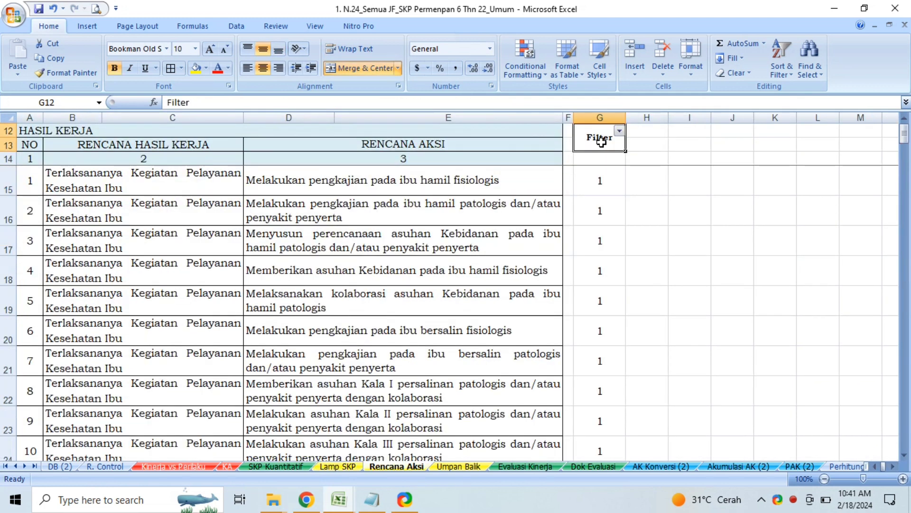
{"action": "key", "text": "Down"}
{"action": "key", "text": "Down"}
{"action": "key", "text": "Down"}
{"action": "key", "text": "Down"}
{"action": "key", "text": "Down"}
{"action": "key", "text": "Down"}
{"action": "key", "text": "Down"}
{"action": "key", "text": "Down"}
{"action": "key", "text": "Down"}
{"action": "key", "text": "Down"}
{"action": "key", "text": "Down"}
{"action": "key", "text": "Down"}
{"action": "key", "text": "Down"}
{"action": "key", "text": "Down"}
{"action": "key", "text": "Down"}
{"action": "key", "text": "Down"}
{"action": "key", "text": "Down"}
{"action": "key", "text": "Down"}
{"action": "key", "text": "Down"}
{"action": "key", "text": "Down"}
{"action": "key", "text": "Down"}
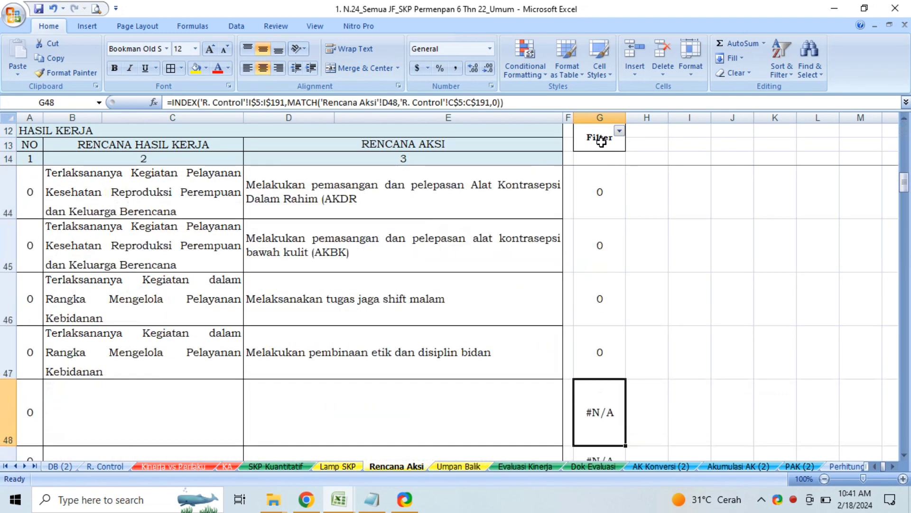
{"action": "key", "text": "Up"}
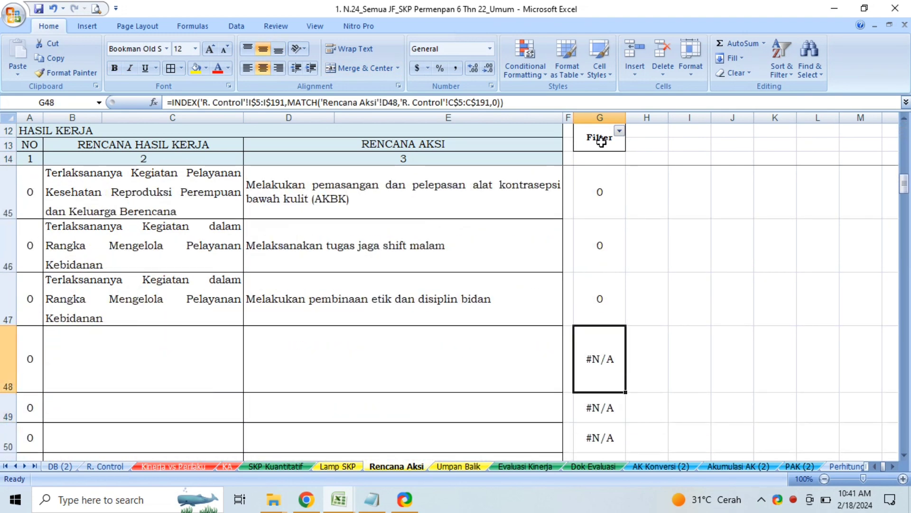
Filter the Filter column on the Rencana Aksi sheet to exclude the 0 and #N/A values.
{"action": "left_click", "coordinate": [620, 131]}
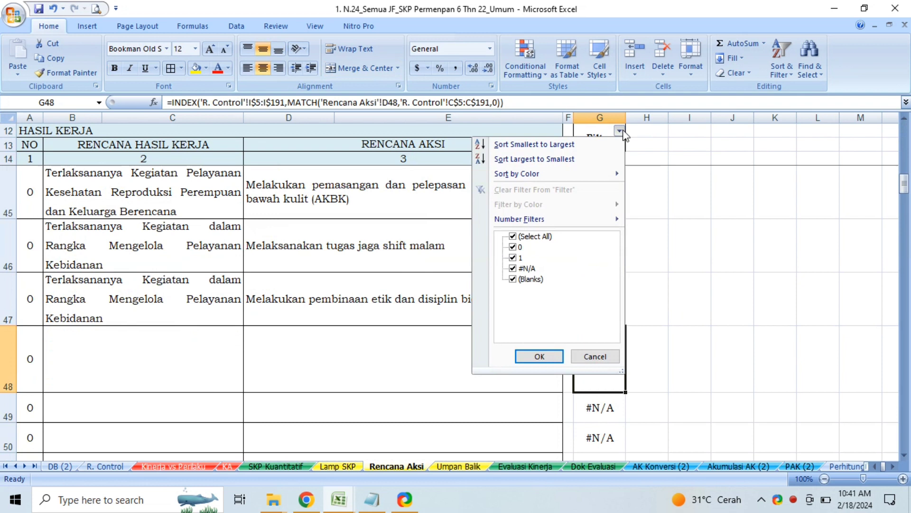
{"action": "left_click", "coordinate": [533, 237]}
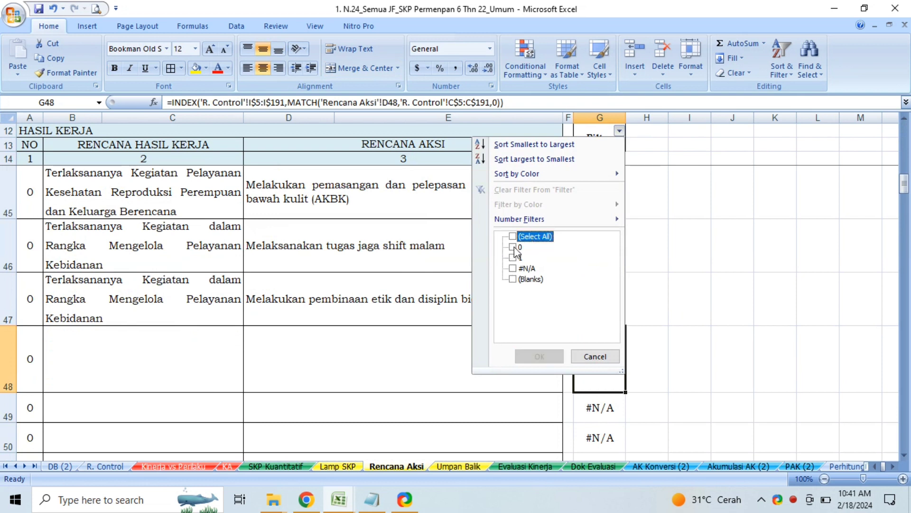
{"action": "left_click", "coordinate": [516, 248]}
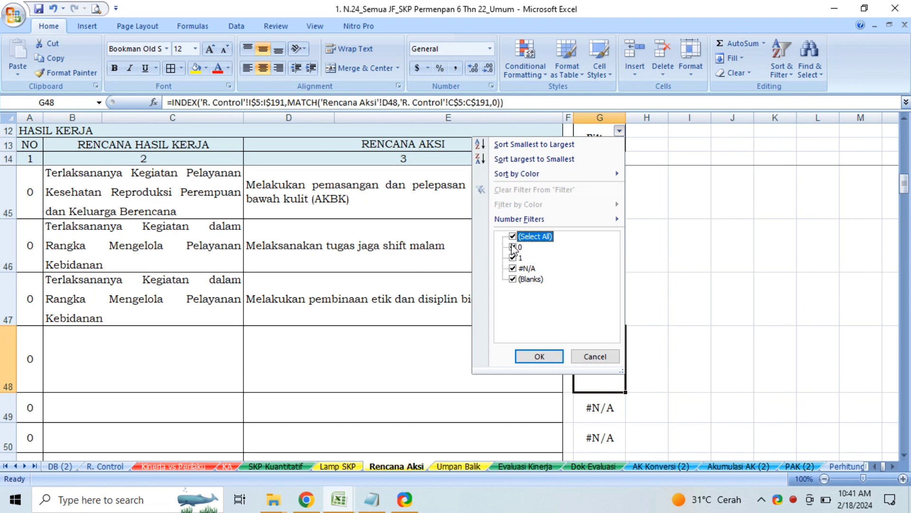
{"action": "left_click", "coordinate": [512, 247]}
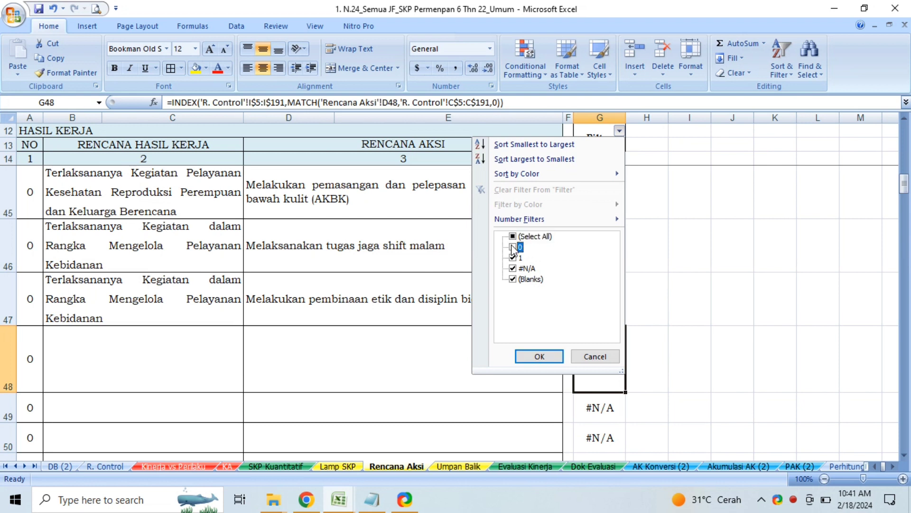
{"action": "left_click", "coordinate": [527, 268]}
{"action": "left_click", "coordinate": [542, 357]}
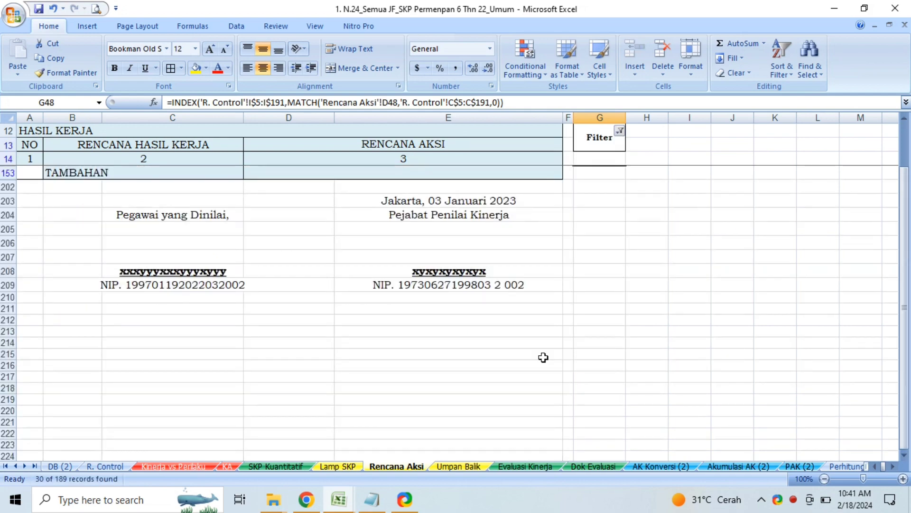
Review the filtered action plan rows on the Rencana Aksi sheet up to the first entry, including their numbering.
{"action": "key", "text": "Up"}
{"action": "key", "text": "Up"}
{"action": "key", "text": "Up"}
{"action": "key", "text": "Up"}
{"action": "key", "text": "Up"}
{"action": "key", "text": "Up"}
{"action": "key", "text": "Up"}
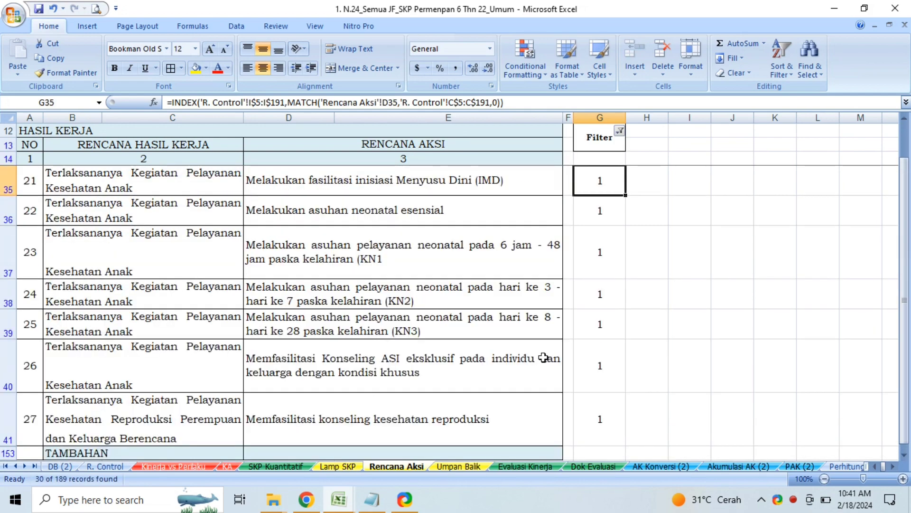
{"action": "key", "text": "Up"}
{"action": "key", "text": "Up"}
{"action": "key", "text": "Up"}
{"action": "key", "text": "Up"}
{"action": "key", "text": "Up"}
{"action": "key", "text": "Up"}
{"action": "key", "text": "Up"}
{"action": "key", "text": "Up"}
{"action": "key", "text": "Up"}
{"action": "key", "text": "Up"}
{"action": "key", "text": "Up"}
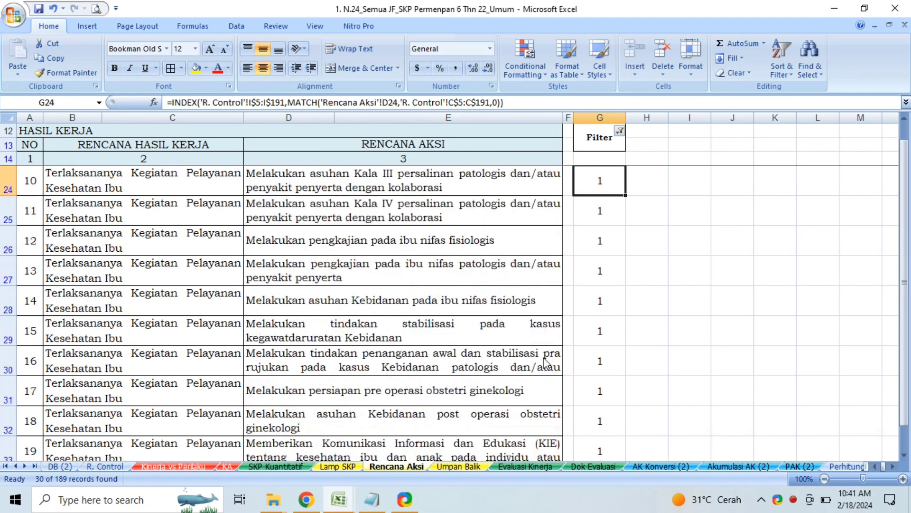
{"action": "key", "text": "Up"}
{"action": "key", "text": "Up"}
{"action": "key", "text": "Up"}
{"action": "key", "text": "Up"}
{"action": "key", "text": "Up"}
{"action": "key", "text": "Up"}
{"action": "key", "text": "Up"}
{"action": "key", "text": "Up"}
{"action": "key", "text": "Up"}
{"action": "key", "text": "Up"}
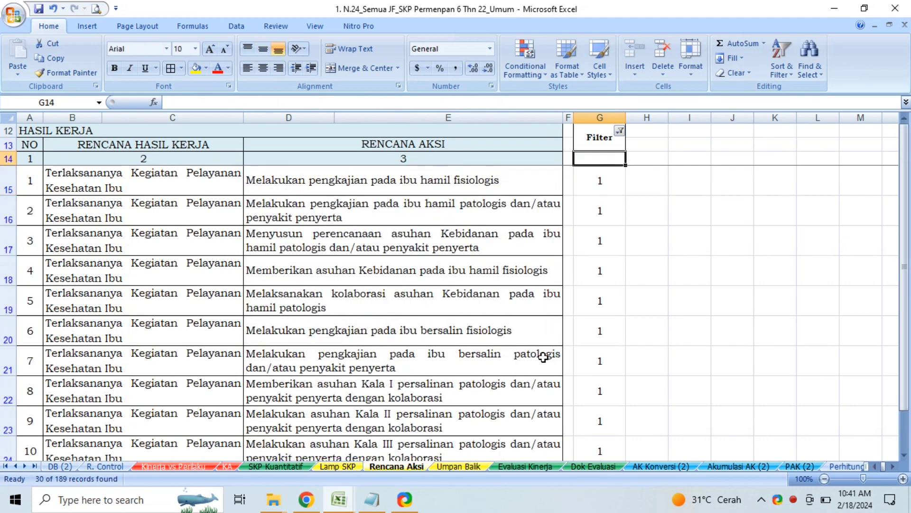
{"action": "left_click", "coordinate": [34, 187]}
{"action": "key", "text": "Down"}
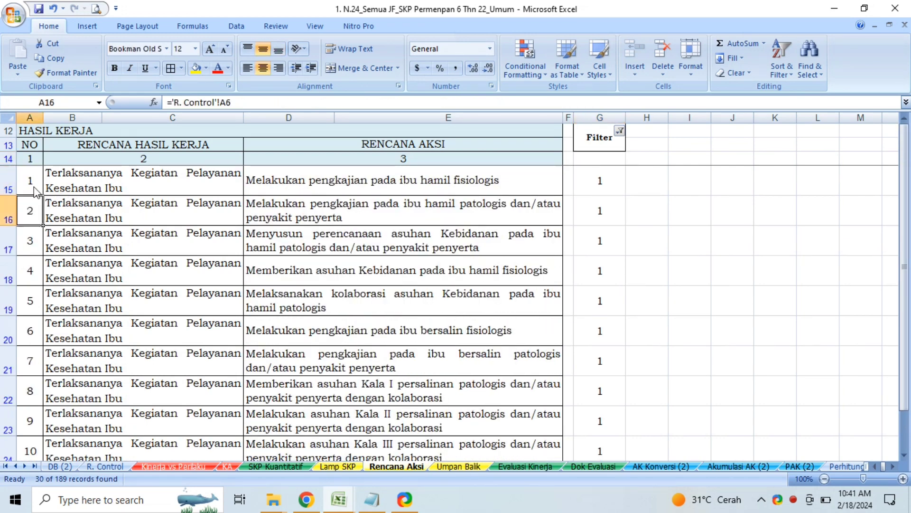
{"action": "key", "text": "Down"}
{"action": "key", "text": "Down"}
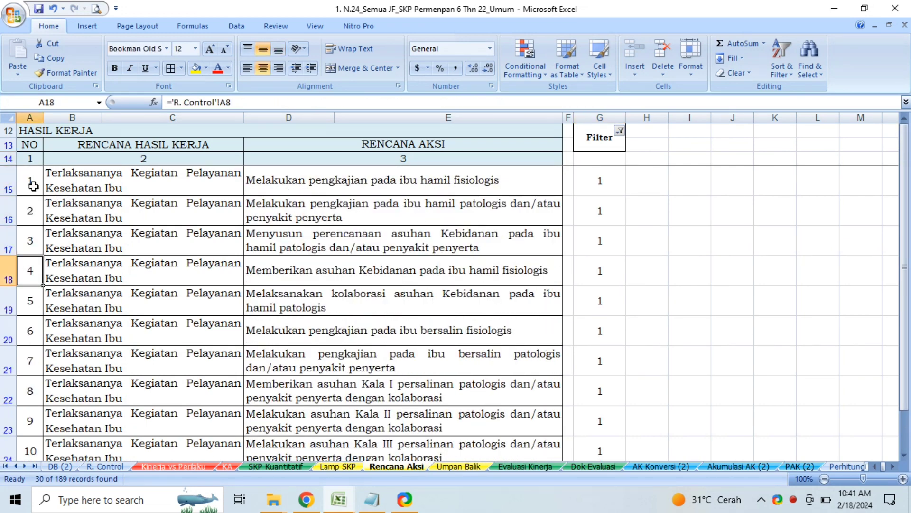
Examine the row numbering and the Rencana Hasil Kerja entries at the start of the R. Control sheet.
{"action": "left_click", "coordinate": [102, 467]}
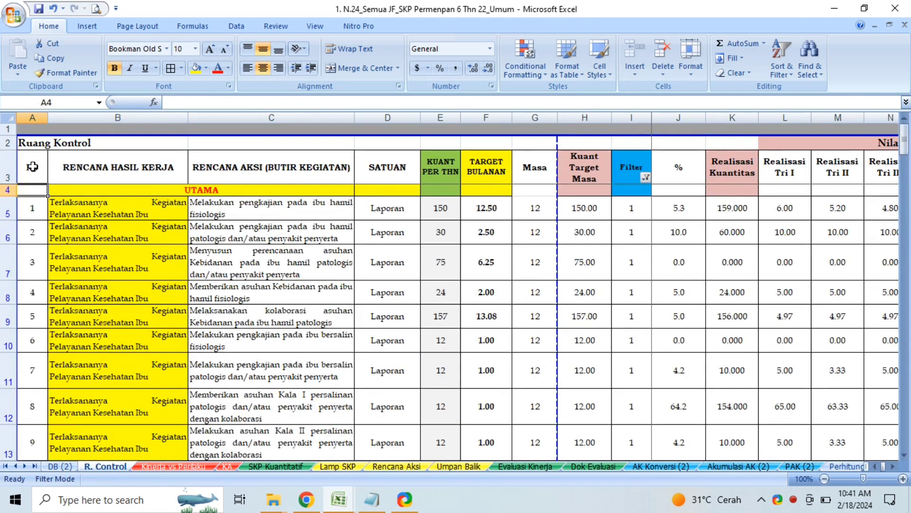
{"action": "key", "text": "Down"}
{"action": "key", "text": "Down"}
{"action": "key", "text": "Down"}
{"action": "key", "text": "Down"}
{"action": "key", "text": "Down"}
{"action": "key", "text": "Down"}
{"action": "key", "text": "Down"}
{"action": "key", "text": "Down"}
{"action": "key", "text": "Down"}
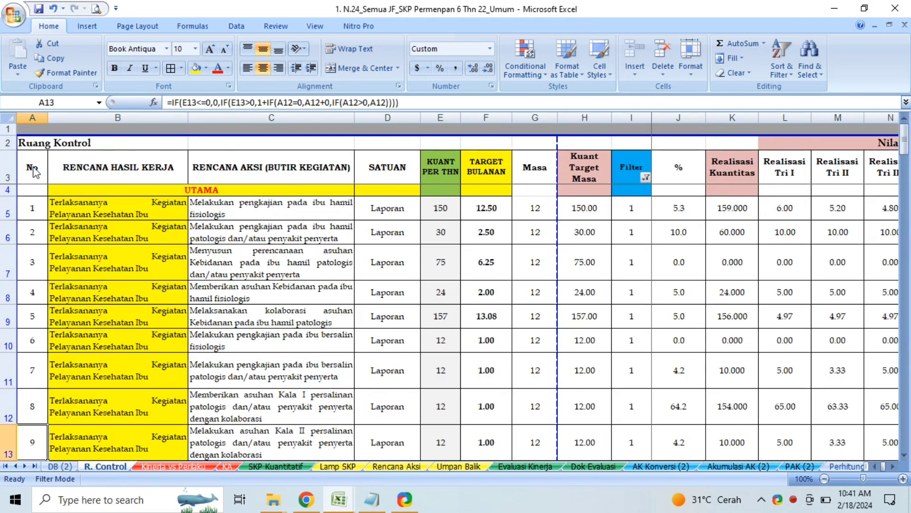
{"action": "key", "text": "Down"}
{"action": "left_click", "coordinate": [81, 231]}
{"action": "key", "text": "Up"}
{"action": "key", "text": "Up"}
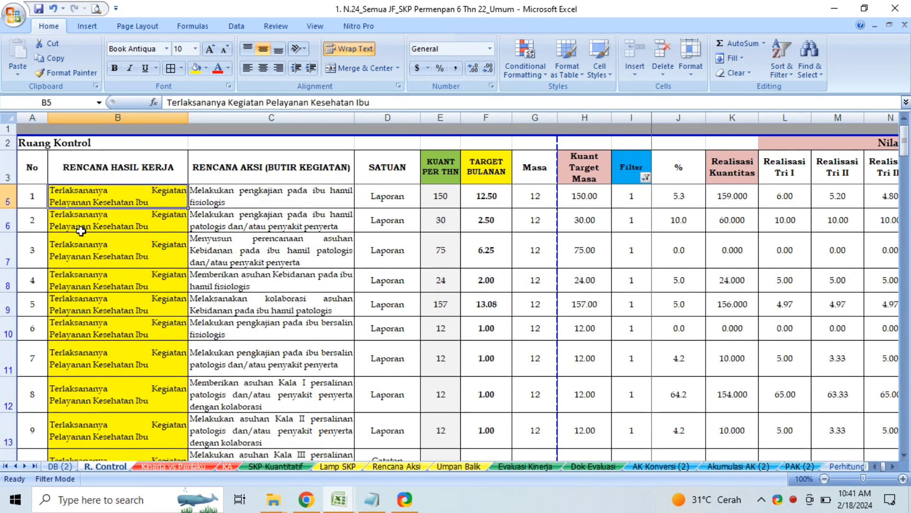
{"action": "key", "text": "Up"}
{"action": "left_click", "coordinate": [81, 232]}
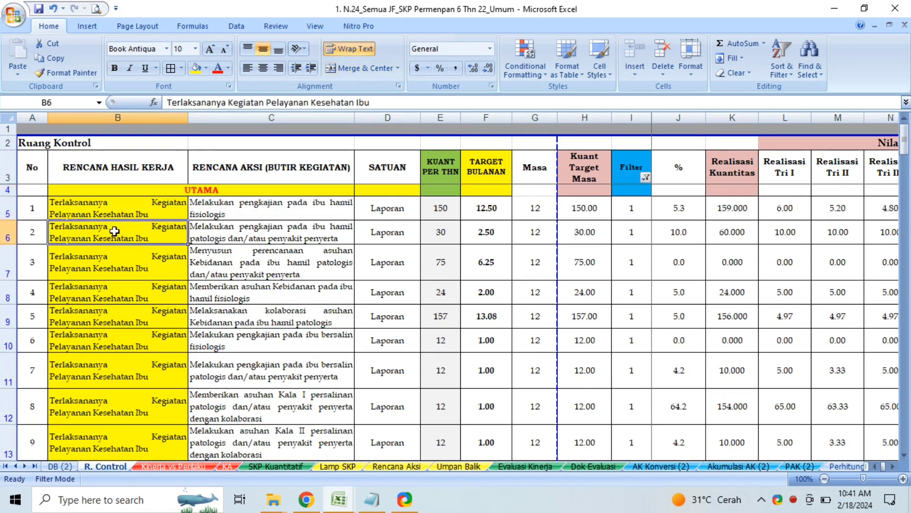
Clear the Rencana Hasil Kerja entry in cell B6 of the R. Control sheet and inspect the numbering formula in A6.
{"action": "key", "text": "Delete"}
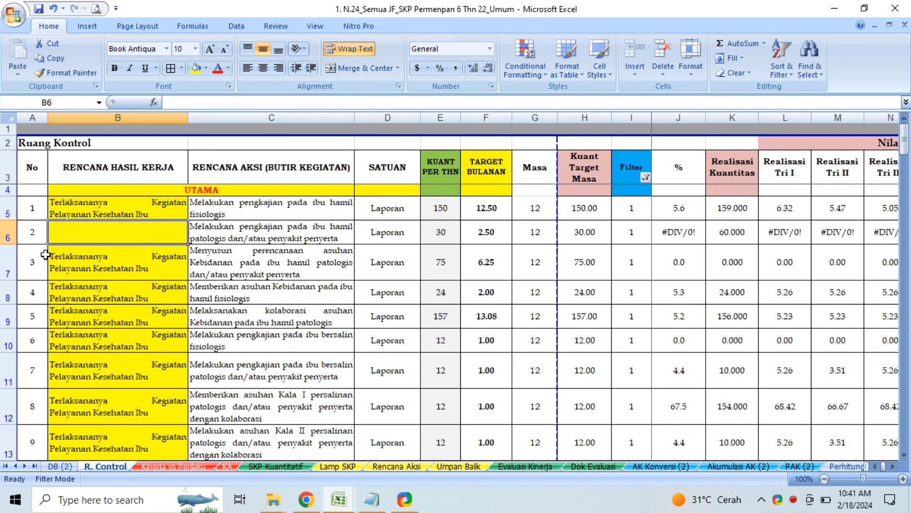
{"action": "left_click", "coordinate": [34, 238]}
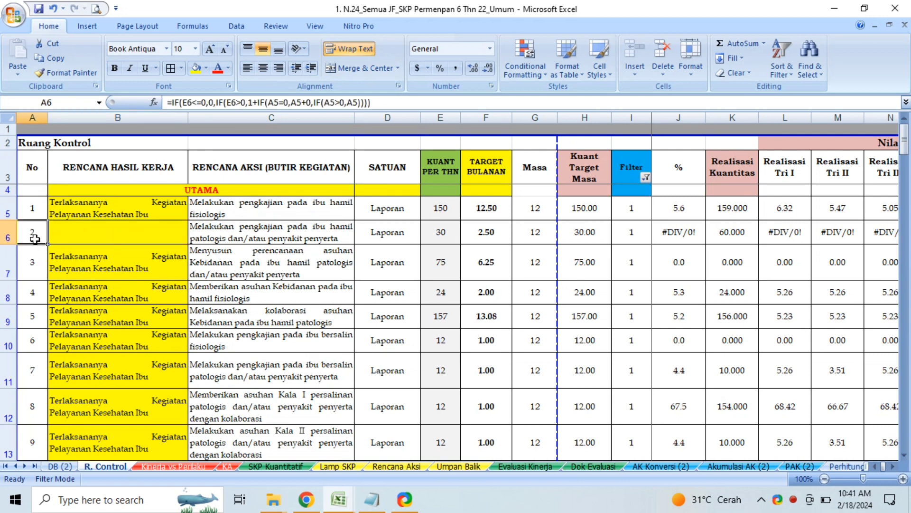
{"action": "left_click", "coordinate": [400, 106]}
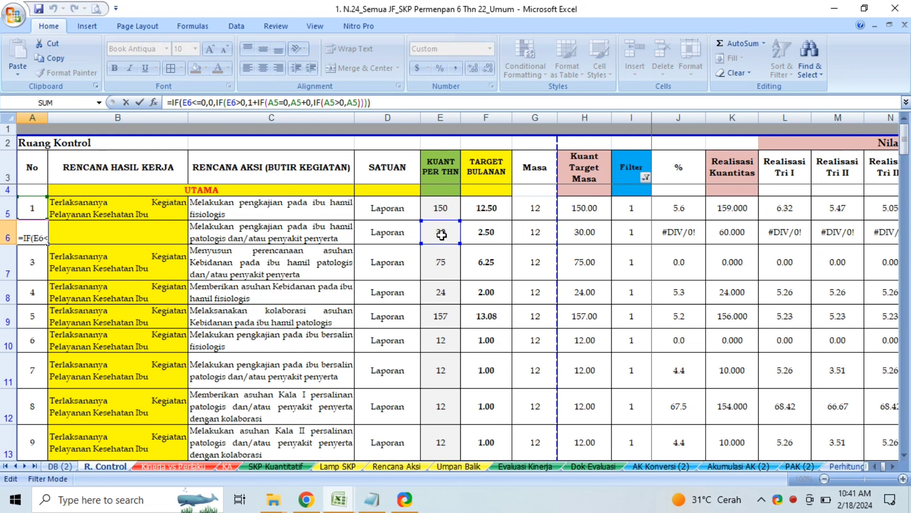
{"action": "key", "text": "Return"}
{"action": "key", "text": "Up"}
{"action": "key", "text": "Right"}
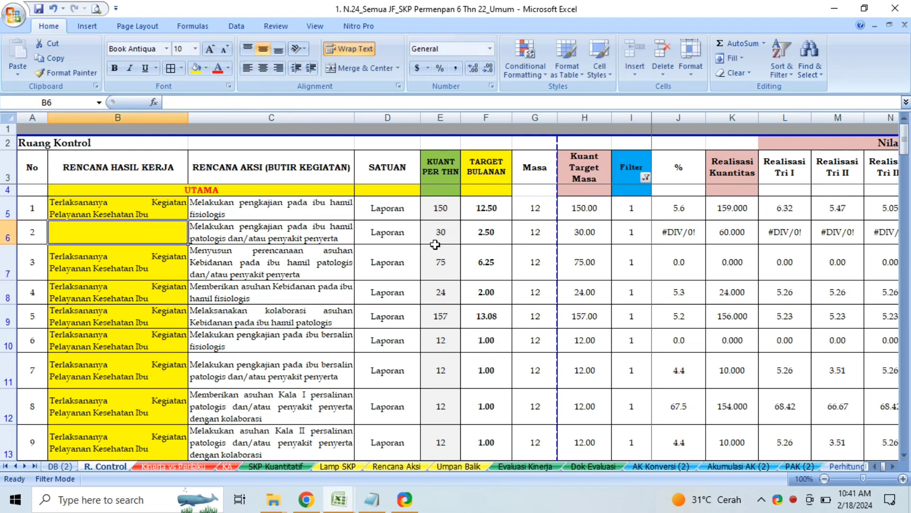
{"action": "key", "text": "Left"}
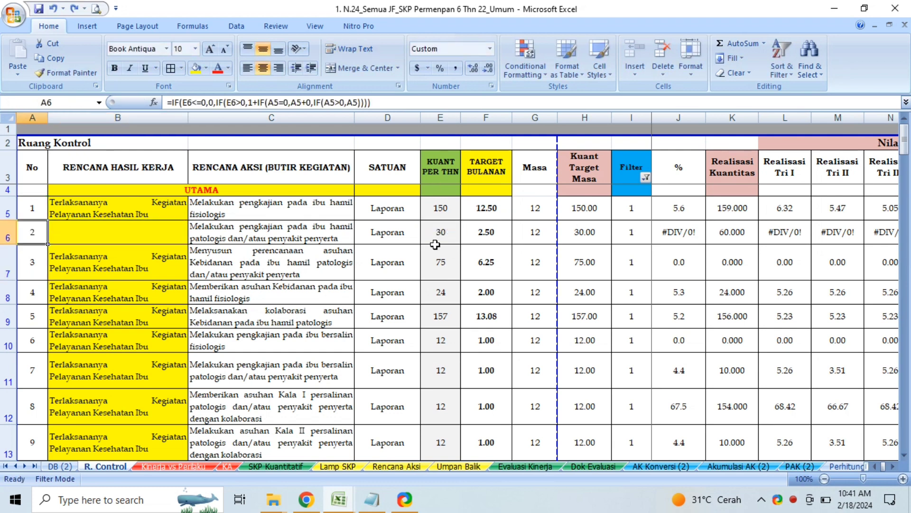
Copy the Rencana Hasil Kerja entry from B5 into B6.
{"action": "key", "text": "Right"}
{"action": "key", "text": "Up"}
{"action": "key", "text": "ctrl+c"}
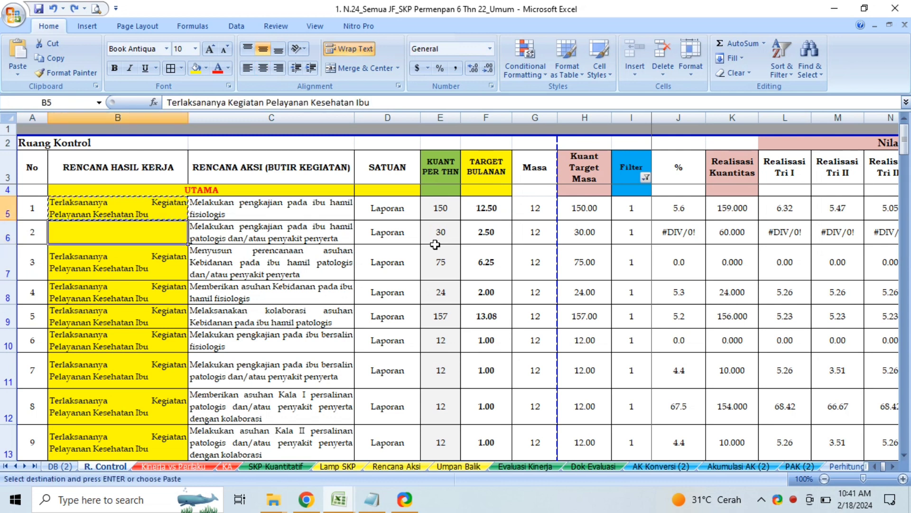
{"action": "key", "text": "Down"}
{"action": "key", "text": "Return"}
Clear the yearly quantity in E6 and check the numbering formulas in A6 and A7.
{"action": "key", "text": "Right"}
{"action": "key", "text": "Right"}
{"action": "key", "text": "Right"}
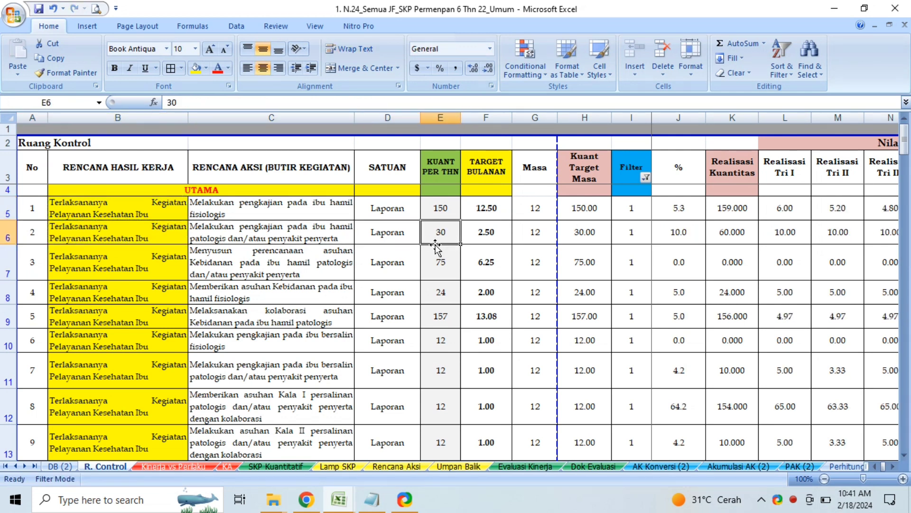
{"action": "key", "text": "Delete"}
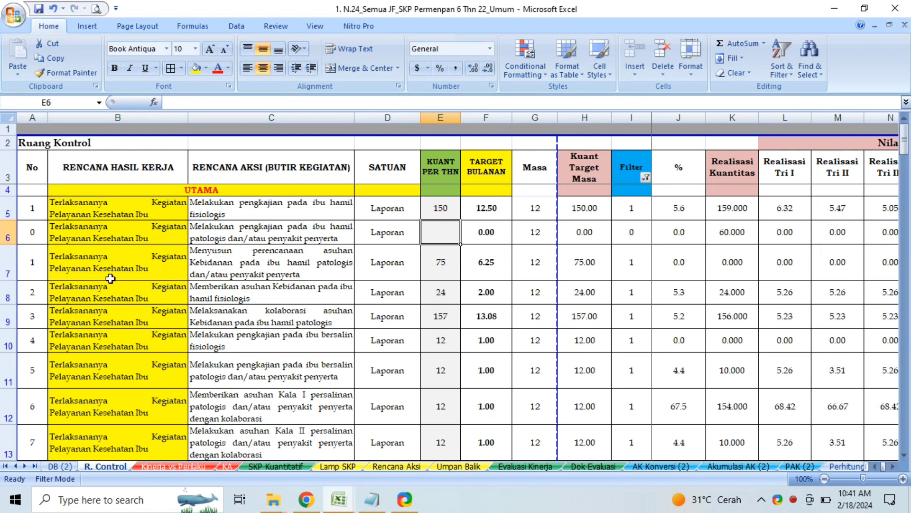
{"action": "left_click", "coordinate": [35, 236]}
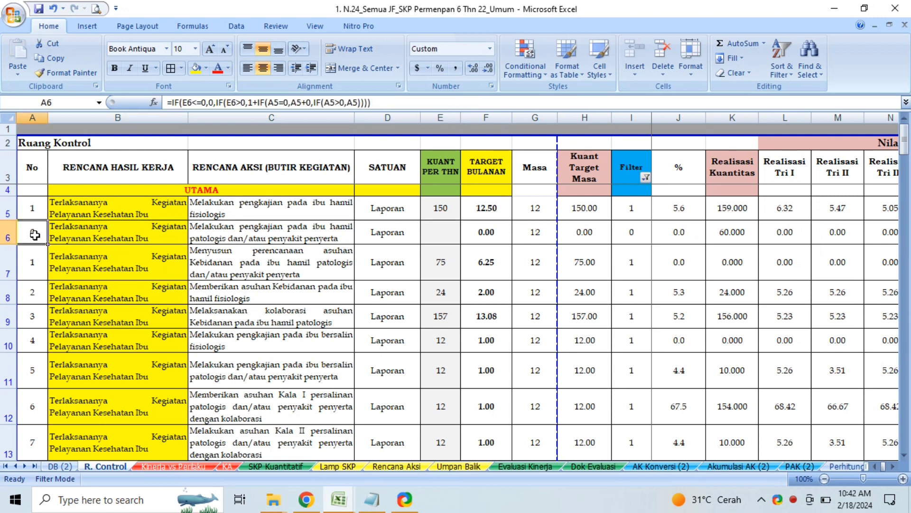
{"action": "left_click", "coordinate": [37, 272]}
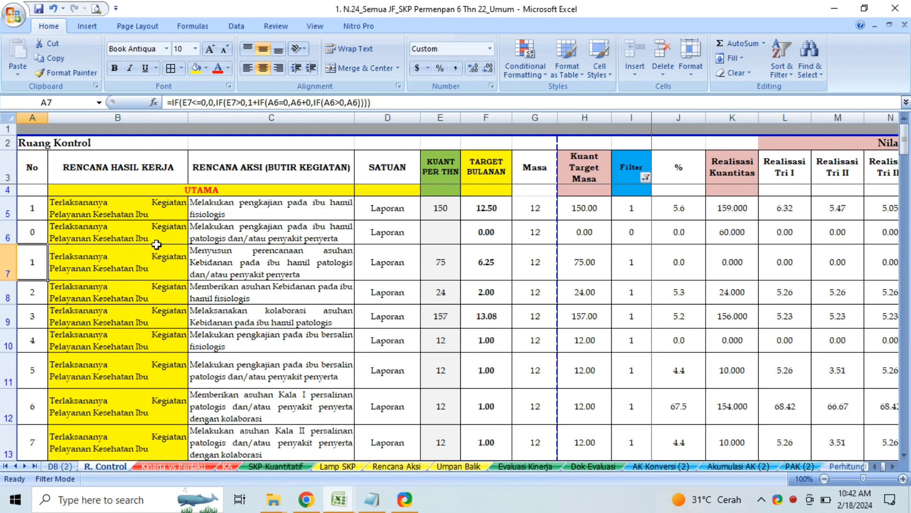
{"action": "left_click", "coordinate": [416, 237]}
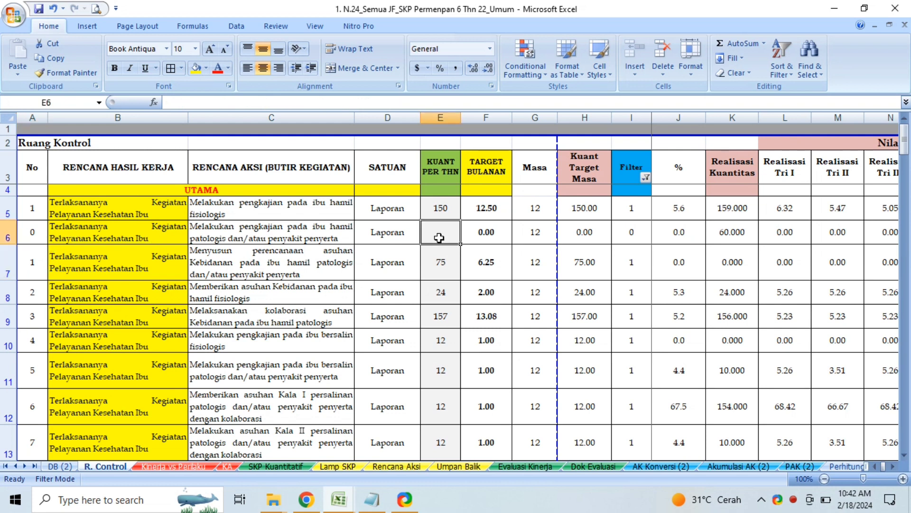
{"action": "left_click", "coordinate": [159, 229]}
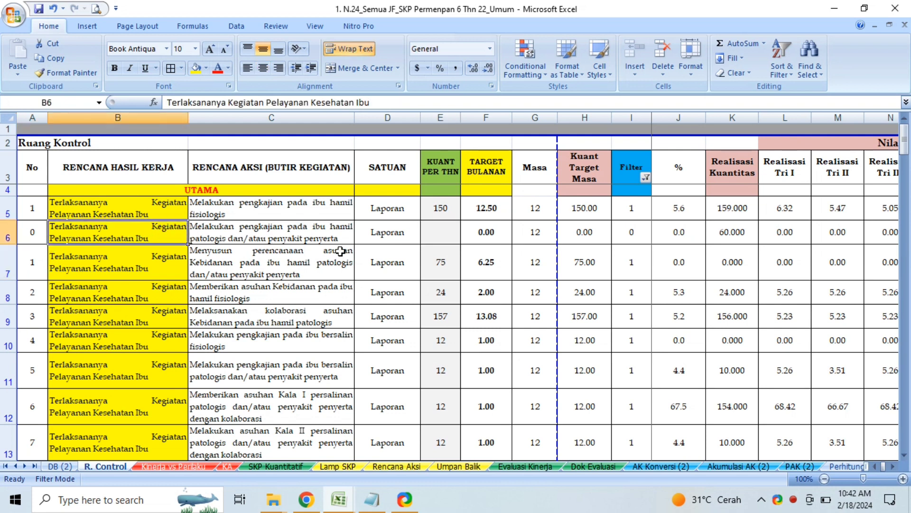
Undo the clearing of the yearly quantity in row 6 and recheck the row's number and quantity.
{"action": "key", "text": "ctrl+z"}
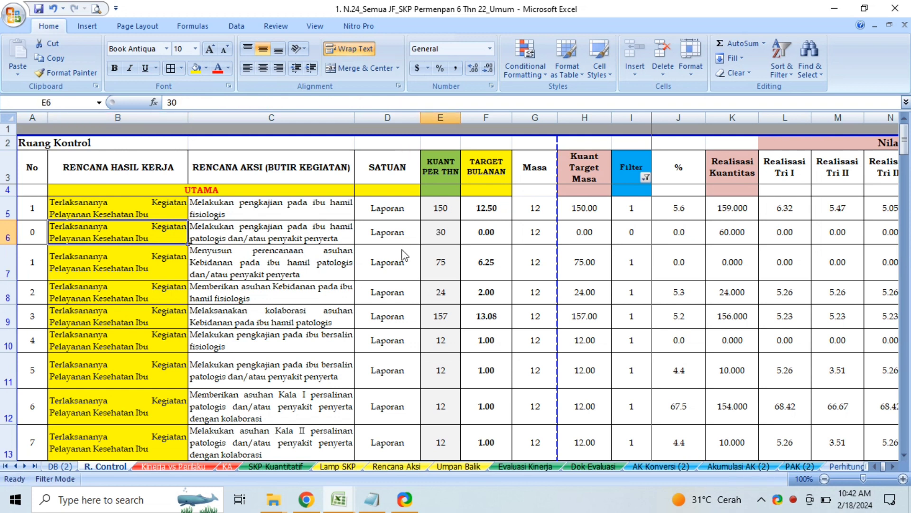
{"action": "left_click", "coordinate": [43, 236]}
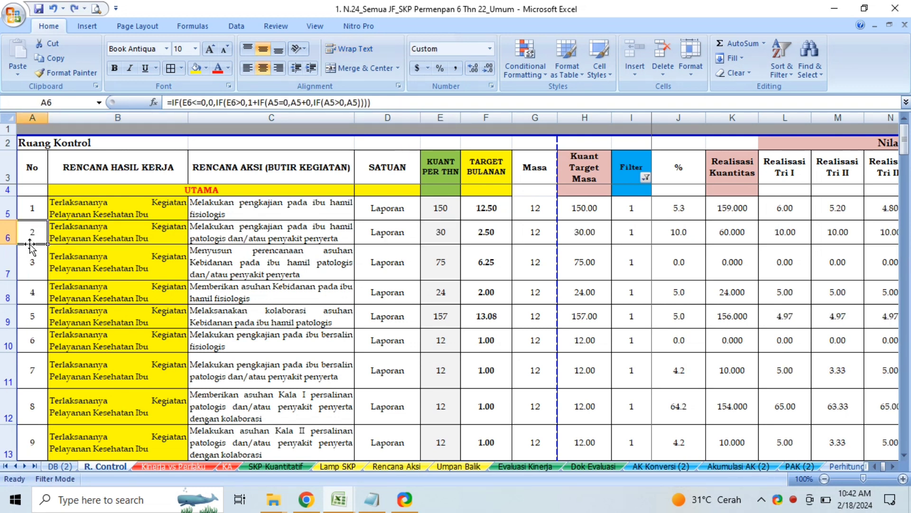
{"action": "left_click", "coordinate": [439, 232]}
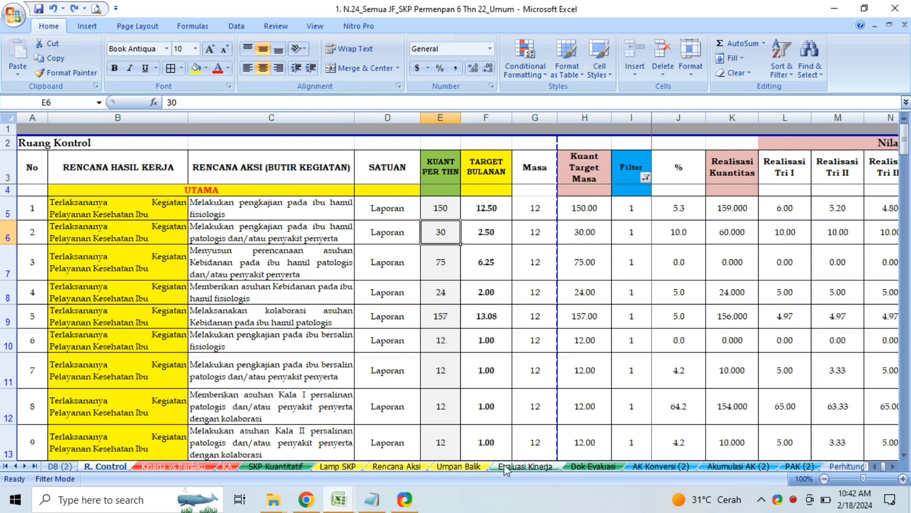
Review the filtered activities on the Rencana Aksi sheet down to the signature block.
{"action": "left_click", "coordinate": [460, 466]}
{"action": "left_click", "coordinate": [416, 466]}
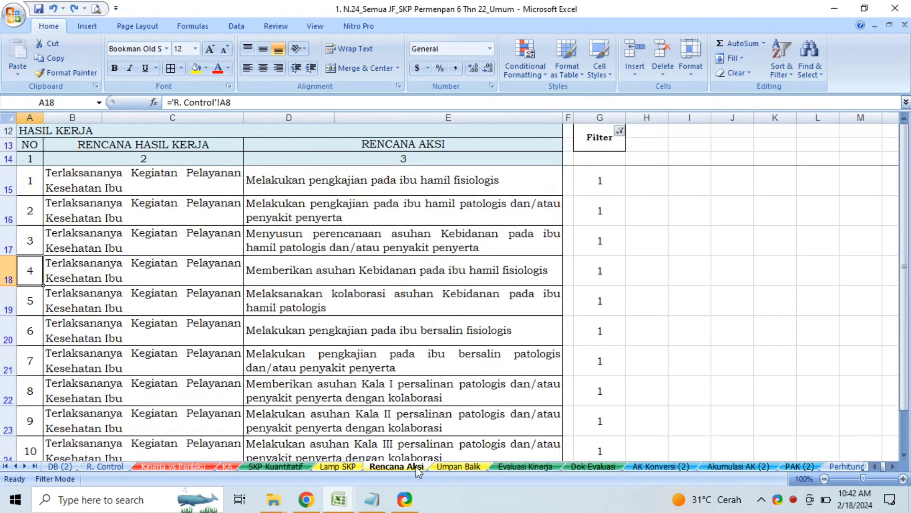
{"action": "left_click", "coordinate": [441, 227]}
{"action": "key", "text": "Down"}
{"action": "key", "text": "Down"}
{"action": "key", "text": "Down"}
{"action": "key", "text": "Down"}
{"action": "key", "text": "Down"}
{"action": "key", "text": "Down"}
{"action": "key", "text": "Down"}
{"action": "key", "text": "Down"}
{"action": "key", "text": "Down"}
{"action": "key", "text": "Down"}
{"action": "key", "text": "Down"}
{"action": "key", "text": "Down"}
{"action": "key", "text": "Down"}
{"action": "key", "text": "Down"}
{"action": "key", "text": "Down"}
{"action": "key", "text": "Down"}
{"action": "key", "text": "Down"}
{"action": "key", "text": "Down"}
{"action": "key", "text": "Down"}
{"action": "key", "text": "Down"}
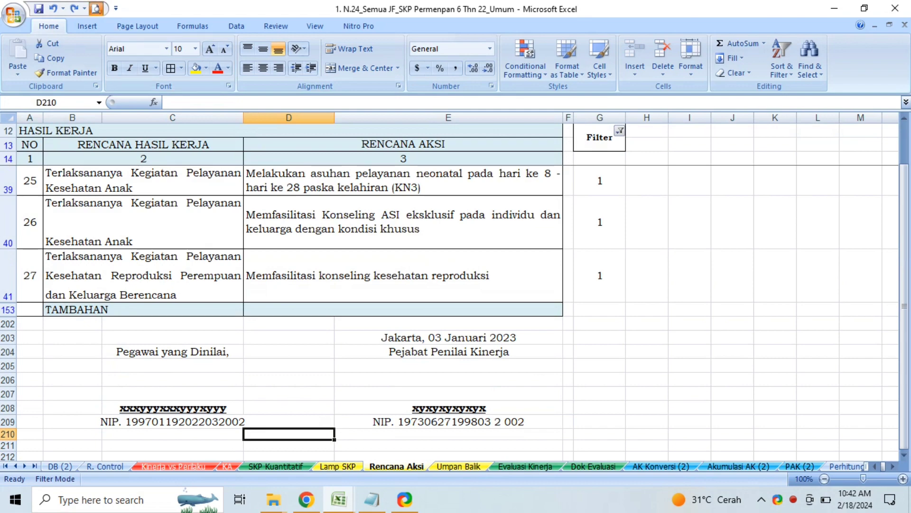
Check the first page of the Rencana Aksi sheet in print preview, from the header through the numbered activities, and close the preview.
{"action": "left_click", "coordinate": [95, 9]}
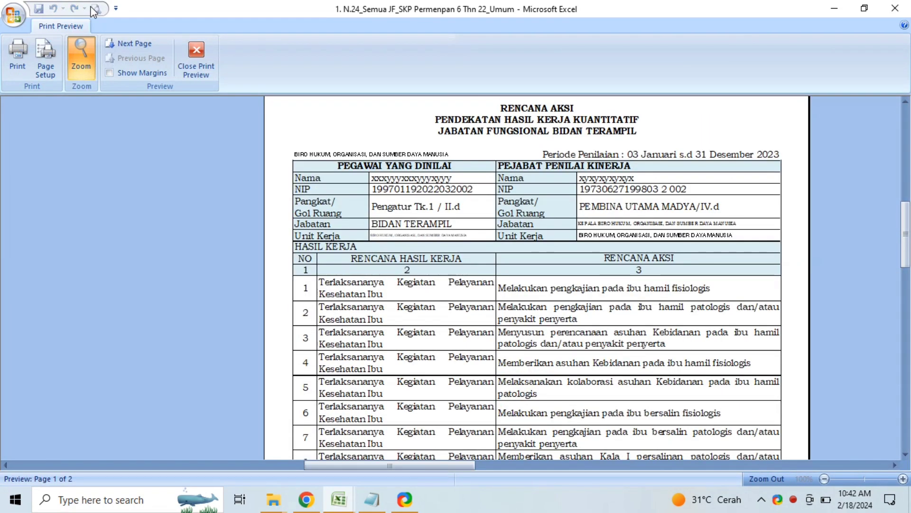
{"action": "key", "text": "Down"}
{"action": "key", "text": "Down"}
{"action": "key", "text": "Down"}
{"action": "key", "text": "Down"}
{"action": "key", "text": "Down"}
{"action": "key", "text": "Down"}
{"action": "key", "text": "Down"}
{"action": "key", "text": "Down"}
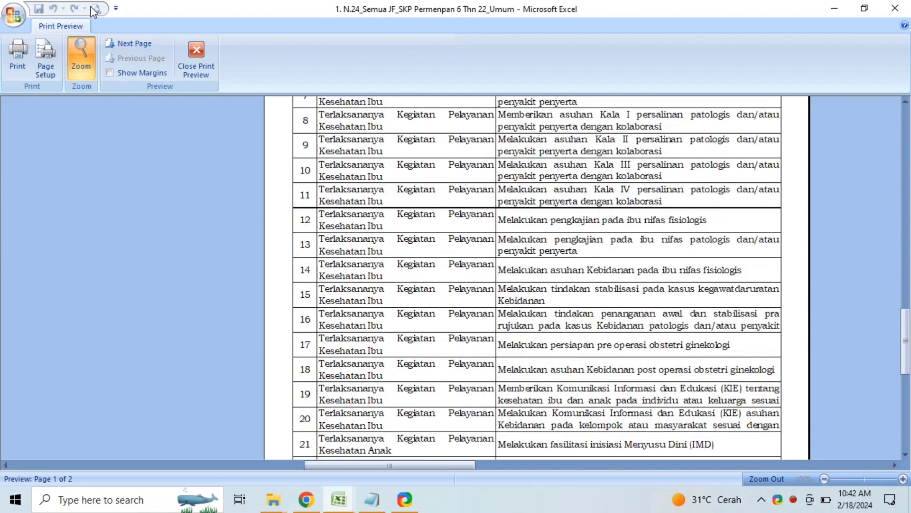
{"action": "key", "text": "Down"}
{"action": "key", "text": "Down"}
{"action": "key", "text": "Down"}
{"action": "key", "text": "Down"}
{"action": "key", "text": "Up"}
{"action": "key", "text": "Up"}
{"action": "key", "text": "Up"}
{"action": "key", "text": "Up"}
{"action": "key", "text": "Up"}
{"action": "key", "text": "Up"}
{"action": "key", "text": "Up"}
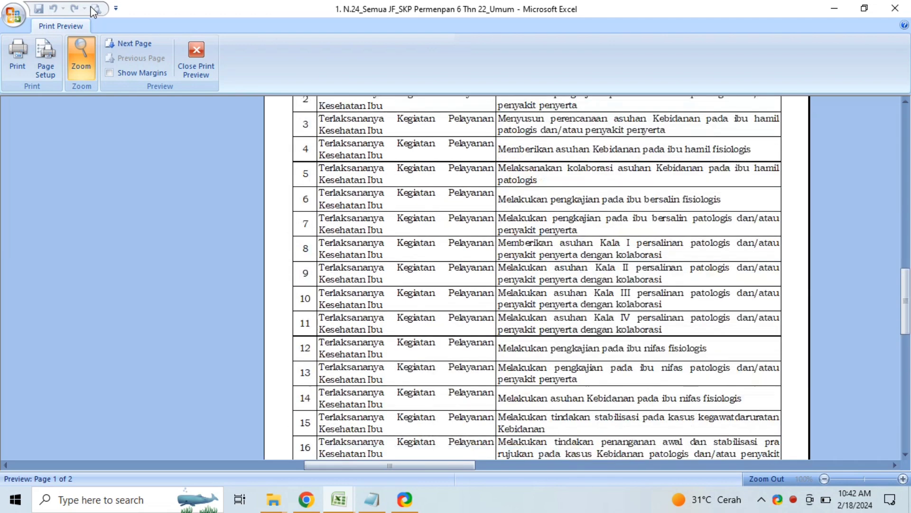
{"action": "key", "text": "Up"}
{"action": "key", "text": "Up"}
{"action": "key", "text": "Up"}
{"action": "key", "text": "Up"}
{"action": "key", "text": "Up"}
{"action": "key", "text": "Up"}
{"action": "key", "text": "Up"}
{"action": "key", "text": "Up"}
{"action": "key", "text": "Up"}
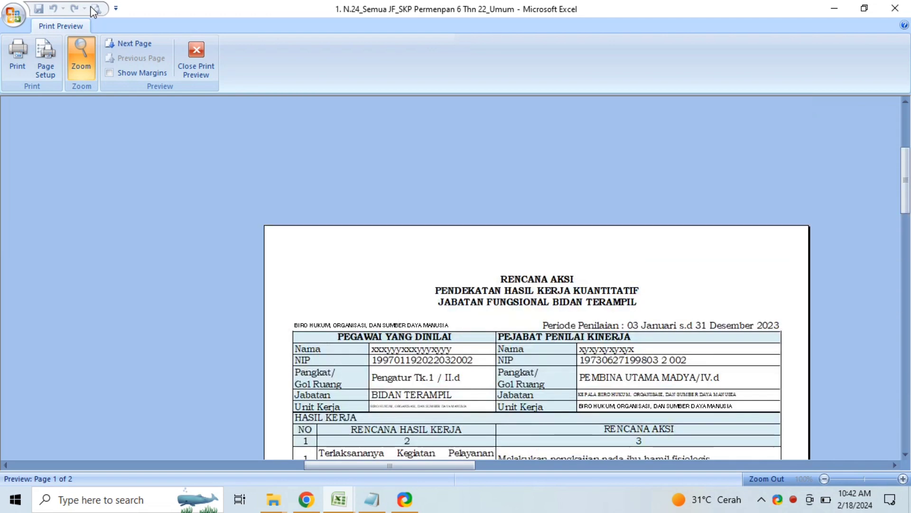
{"action": "left_click", "coordinate": [210, 51]}
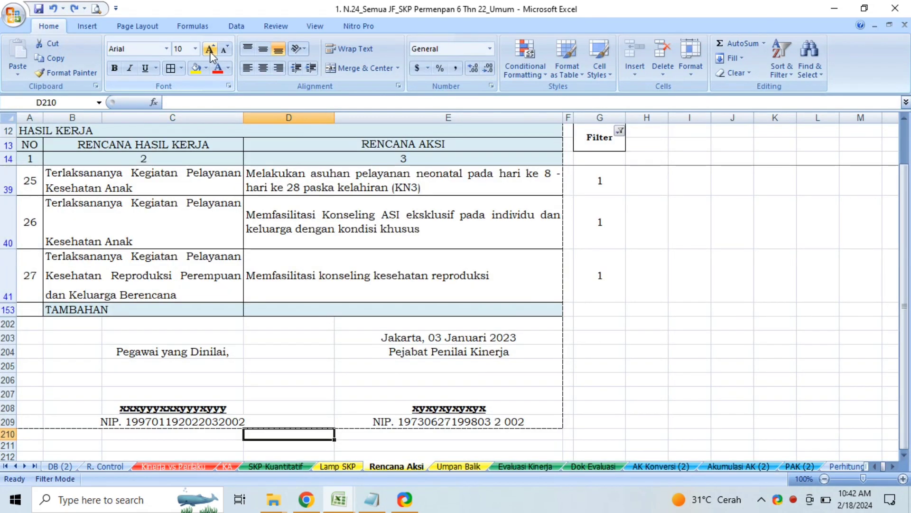
Filter the Filter column on the Umpan Balik sheet to exclude the 0 values.
{"action": "left_click", "coordinate": [463, 468]}
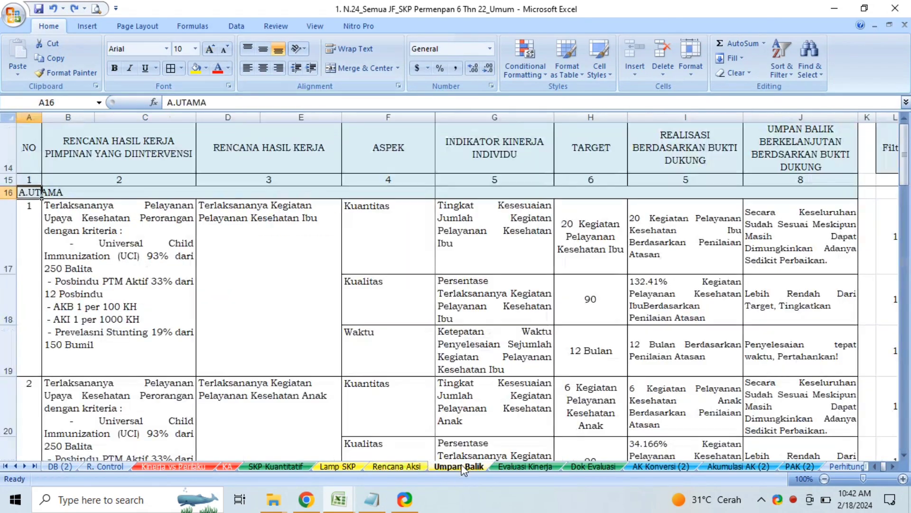
{"action": "left_click", "coordinate": [703, 249]}
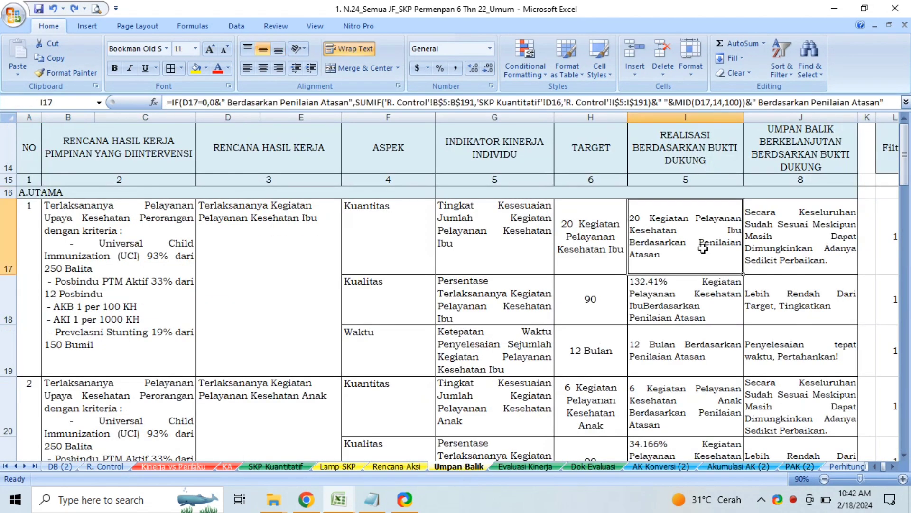
{"action": "key", "text": "Right"}
{"action": "key", "text": "Right"}
{"action": "key", "text": "Right"}
{"action": "key", "text": "Right"}
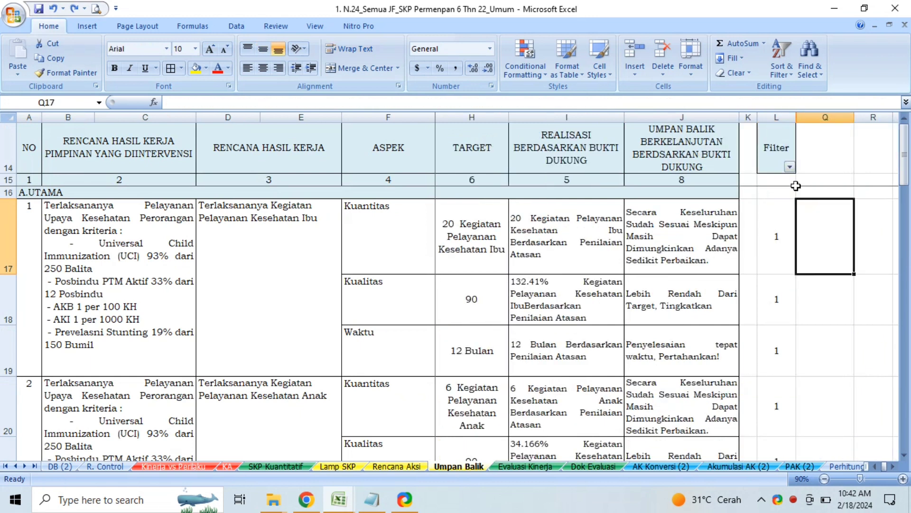
{"action": "left_click", "coordinate": [790, 166]}
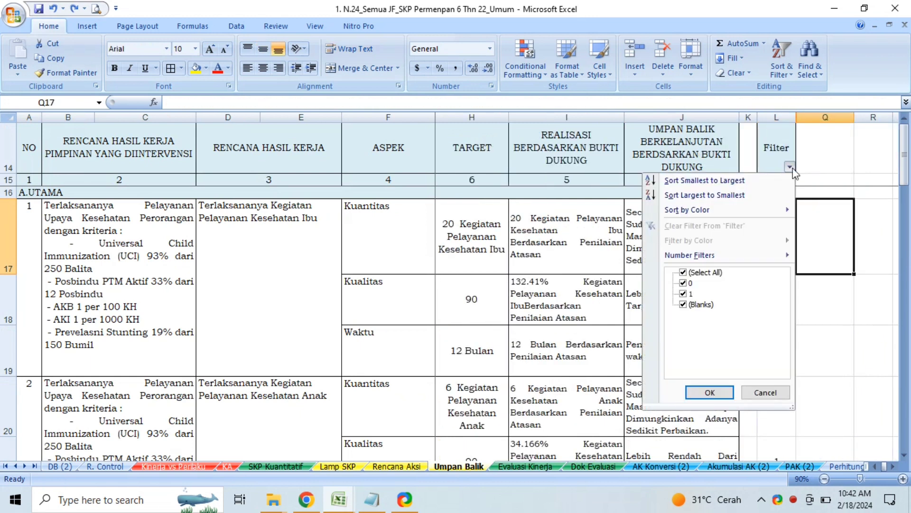
{"action": "left_click", "coordinate": [684, 283]}
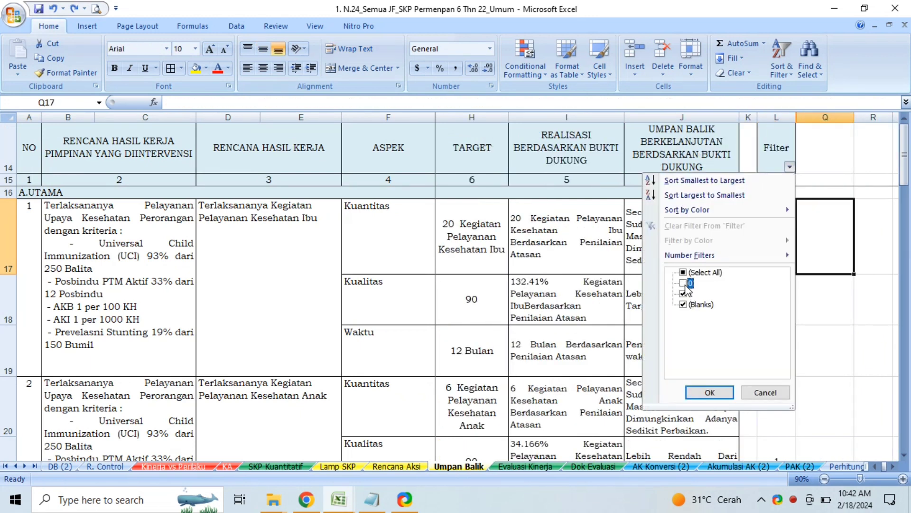
{"action": "left_click", "coordinate": [712, 392]}
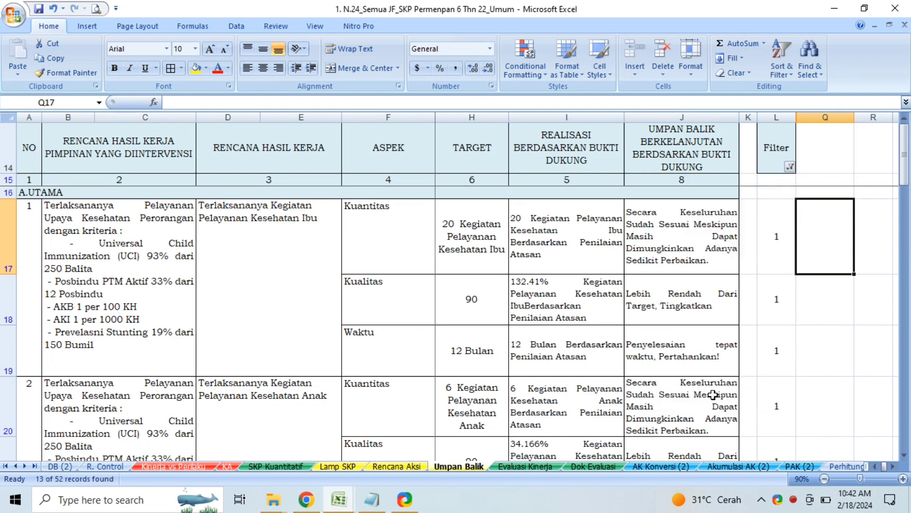
Examine the realisation entries and formulas for the first two work results on the Umpan Balik sheet, and recheck the filter selection.
{"action": "left_click", "coordinate": [559, 292]}
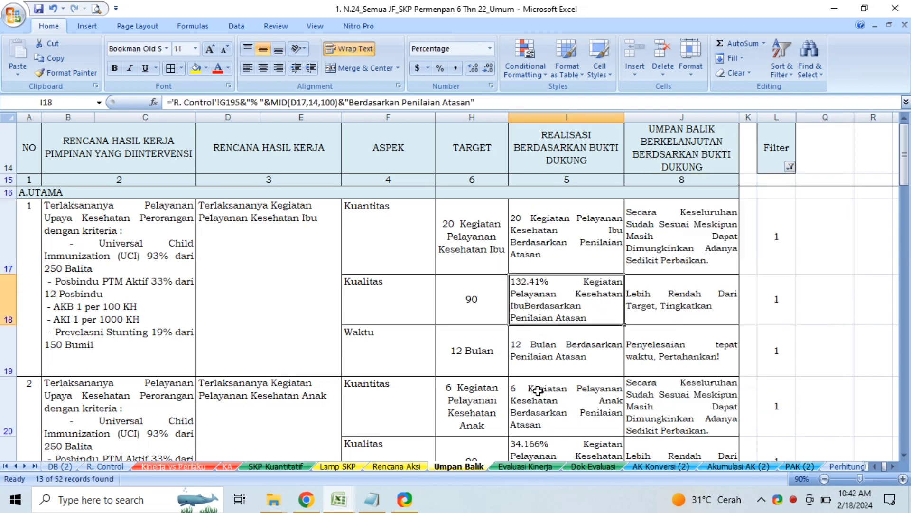
{"action": "left_click", "coordinate": [528, 378]}
{"action": "key", "text": "Down"}
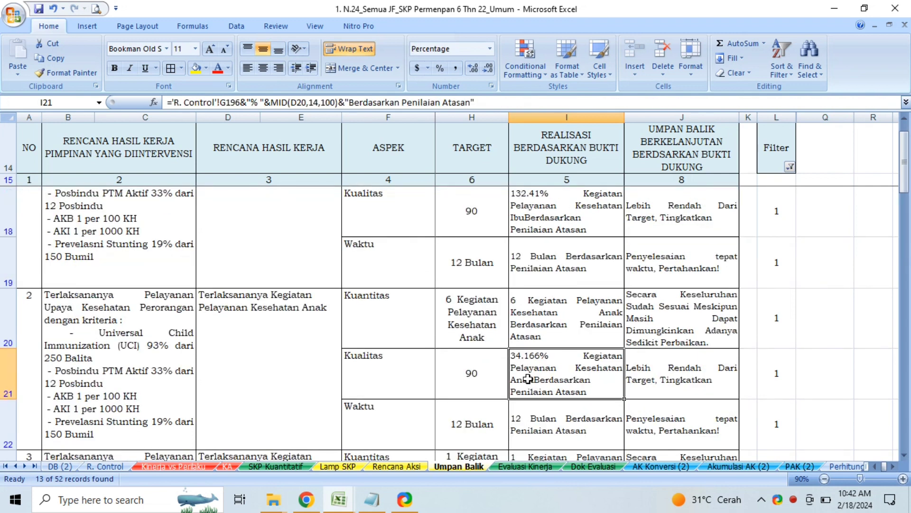
{"action": "left_click", "coordinate": [790, 167]}
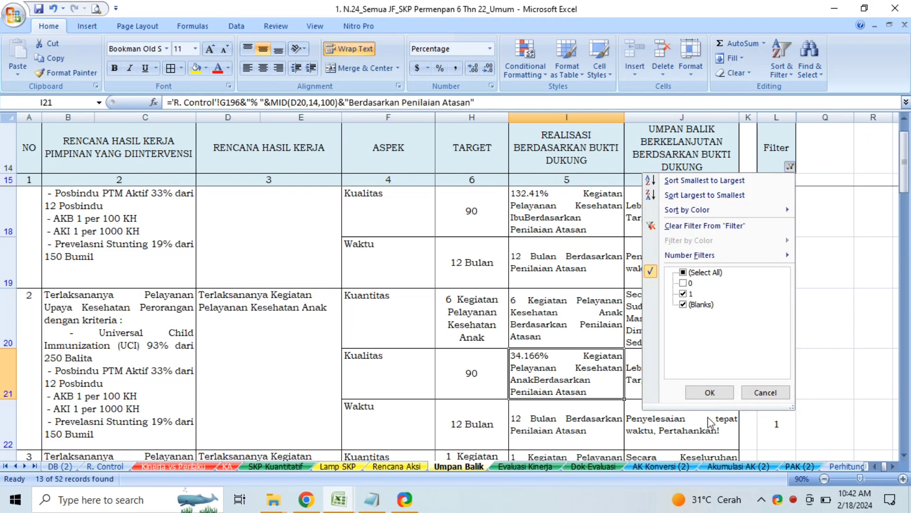
{"action": "left_click", "coordinate": [709, 392]}
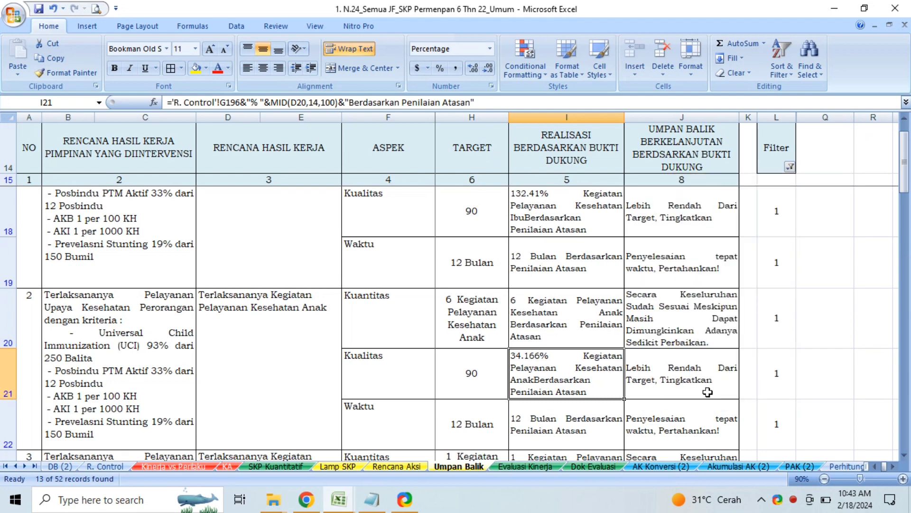
{"action": "left_click", "coordinate": [565, 198]}
{"action": "scroll", "coordinate": [565, 199], "scroll_direction": "up", "scroll_amount": 1}
{"action": "left_click", "coordinate": [565, 198]}
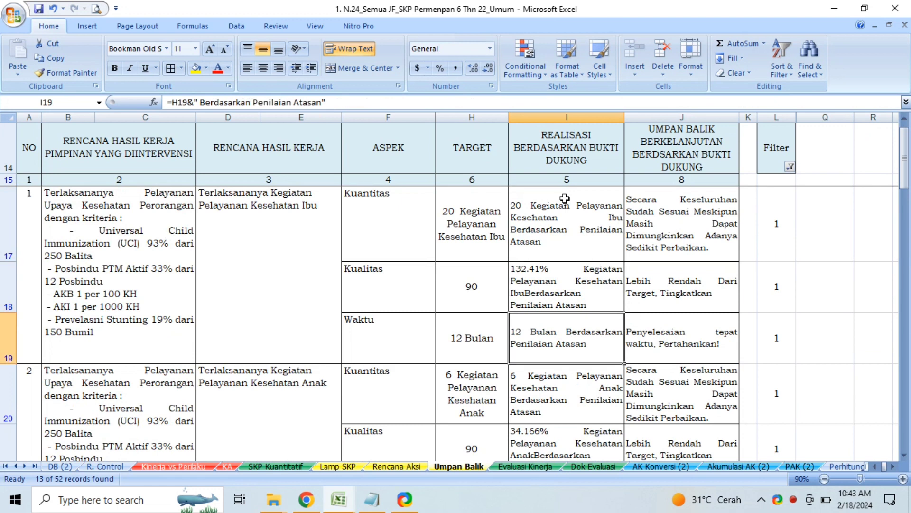
{"action": "left_click", "coordinate": [545, 285]}
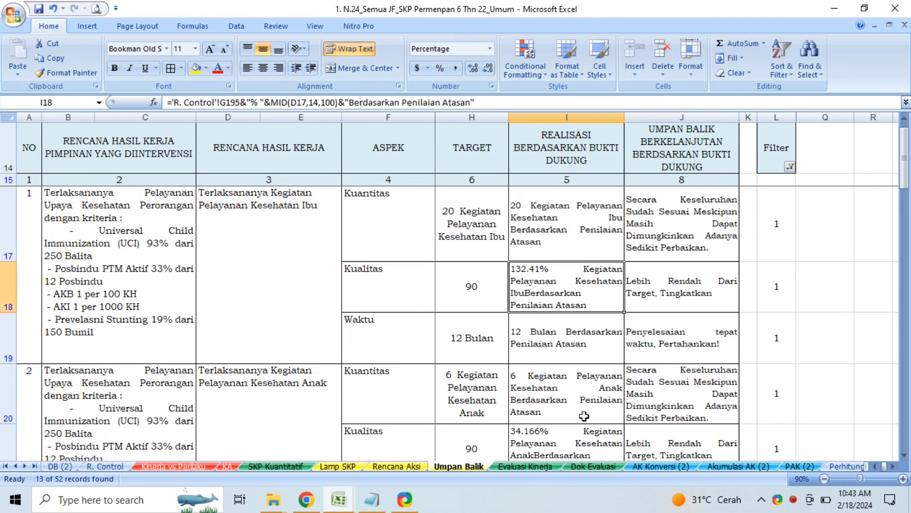
Open monthly sheet 1 and review the January activity list from the UTAMA heading down to the rows numbered 0.
{"action": "left_click", "coordinate": [34, 466]}
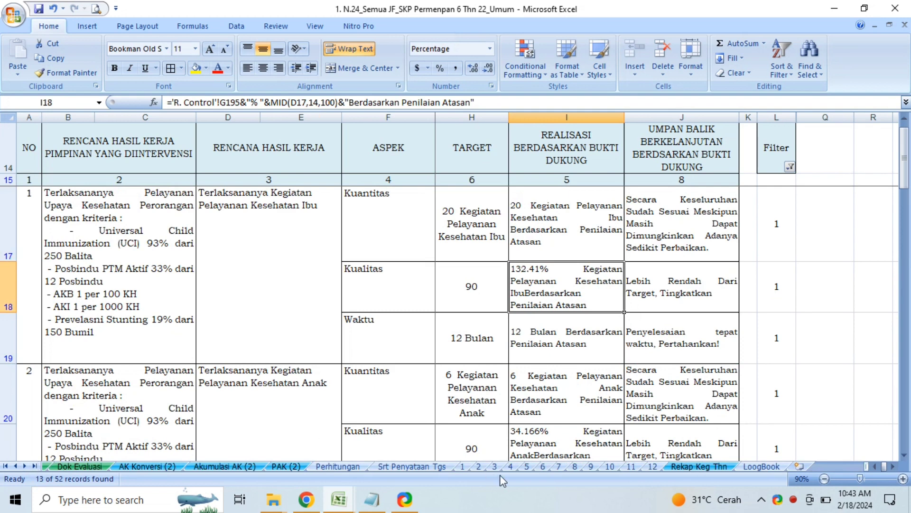
{"action": "left_click", "coordinate": [462, 467]}
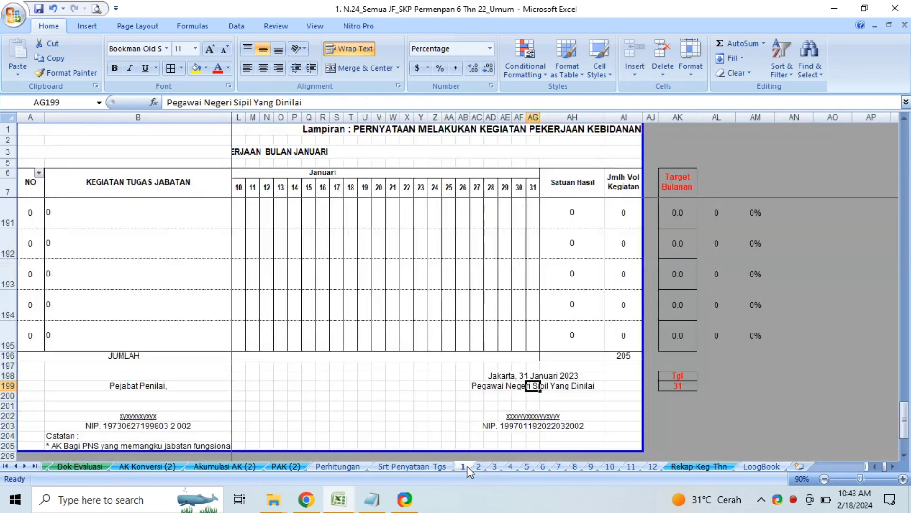
{"action": "left_click", "coordinate": [135, 181]}
{"action": "key", "text": "Down"}
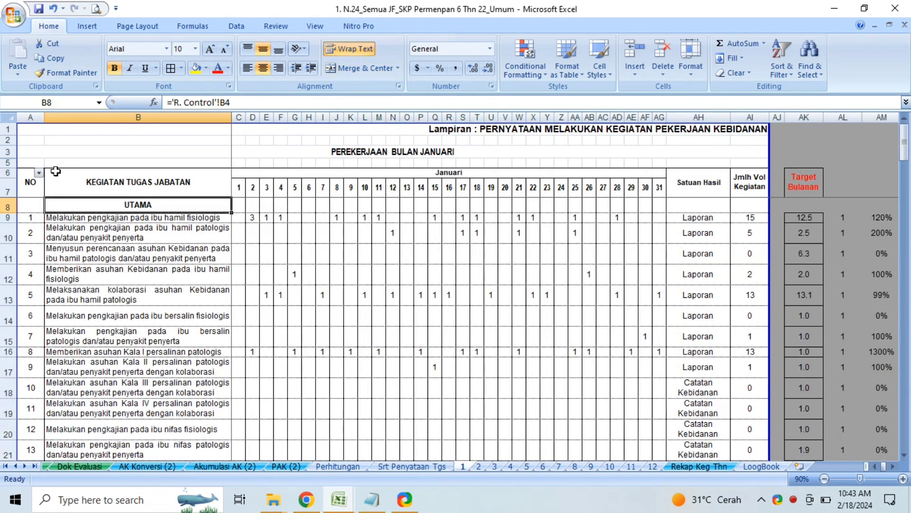
{"action": "left_click", "coordinate": [39, 173]}
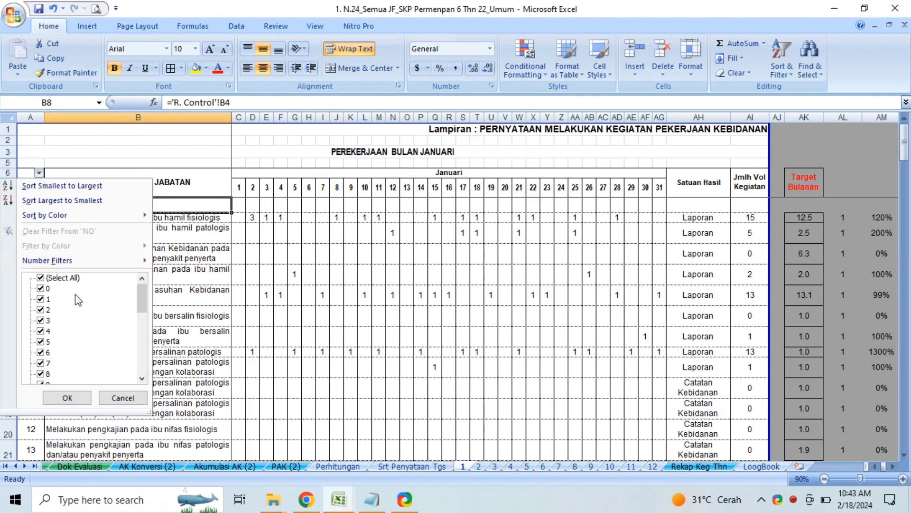
{"action": "left_click", "coordinate": [67, 397]}
{"action": "key", "text": "Down"}
{"action": "key", "text": "Down"}
{"action": "key", "text": "Down"}
{"action": "key", "text": "Down"}
{"action": "key", "text": "Down"}
{"action": "key", "text": "Down"}
{"action": "key", "text": "Down"}
{"action": "key", "text": "Down"}
{"action": "key", "text": "Down"}
{"action": "key", "text": "Down"}
{"action": "key", "text": "Down"}
{"action": "key", "text": "Down"}
{"action": "key", "text": "Down"}
{"action": "key", "text": "Down"}
{"action": "key", "text": "Down"}
{"action": "key", "text": "Down"}
{"action": "key", "text": "Down"}
{"action": "key", "text": "Down"}
{"action": "key", "text": "Down"}
{"action": "key", "text": "Down"}
{"action": "key", "text": "Down"}
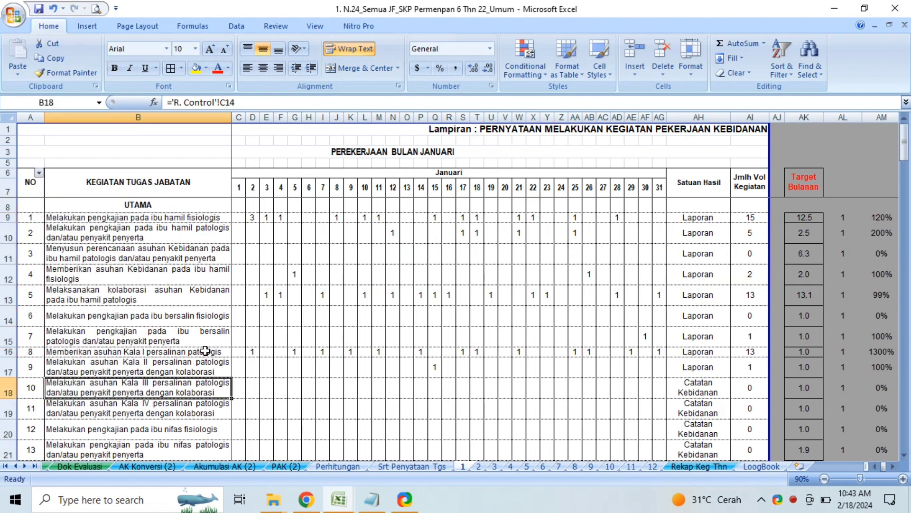
{"action": "key", "text": "Down"}
{"action": "key", "text": "Down"}
{"action": "key", "text": "Down"}
{"action": "key", "text": "Down"}
{"action": "key", "text": "Down"}
{"action": "key", "text": "Down"}
{"action": "key", "text": "Down"}
{"action": "key", "text": "Down"}
{"action": "key", "text": "Down"}
{"action": "key", "text": "Down"}
{"action": "key", "text": "Down"}
{"action": "key", "text": "Down"}
{"action": "key", "text": "Down"}
{"action": "key", "text": "Down"}
{"action": "key", "text": "Down"}
{"action": "key", "text": "Down"}
{"action": "key", "text": "Down"}
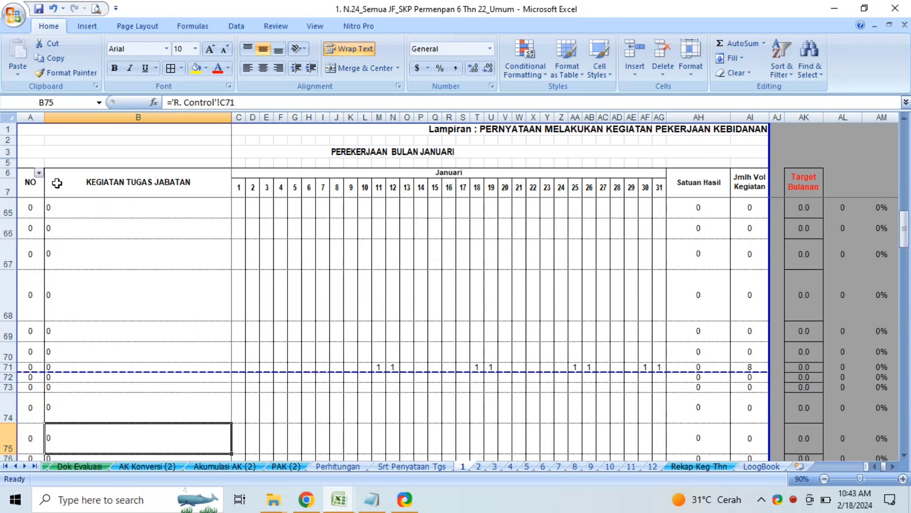
Filter the NO column on sheet 1 to exclude the 0 values and return to the first activities.
{"action": "left_click", "coordinate": [38, 173]}
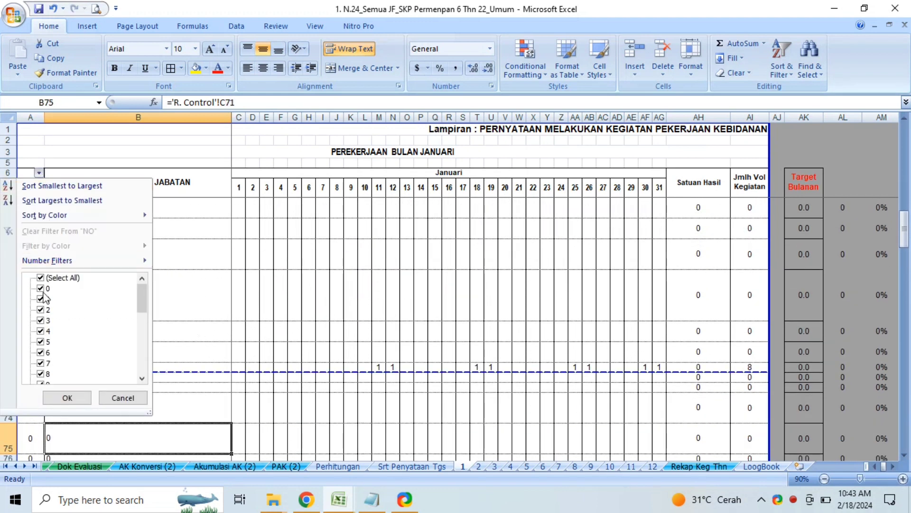
{"action": "left_click", "coordinate": [67, 397]}
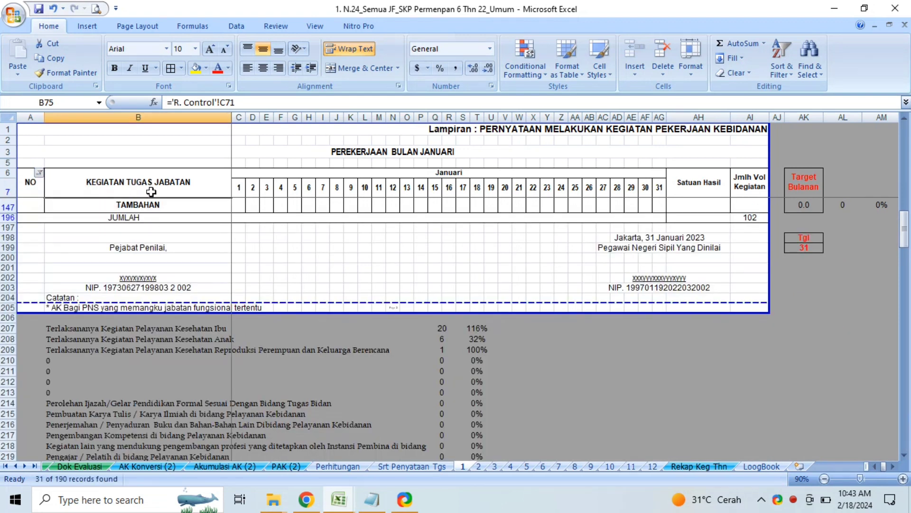
{"action": "left_click", "coordinate": [151, 190]}
{"action": "key", "text": "Down"}
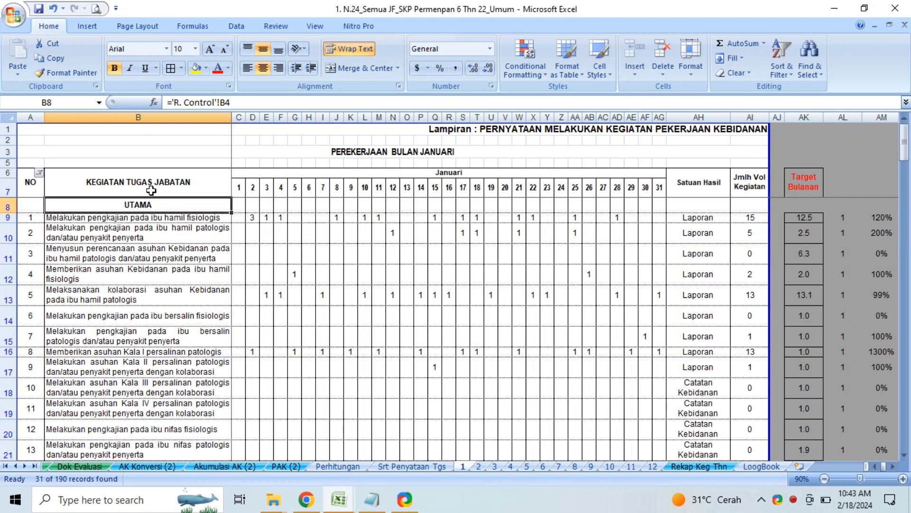
Compare the Target Bulanan values on sheet 1 with the yearly quantities on the R. Control sheet, and return to sheet 1.
{"action": "left_click", "coordinate": [803, 227]}
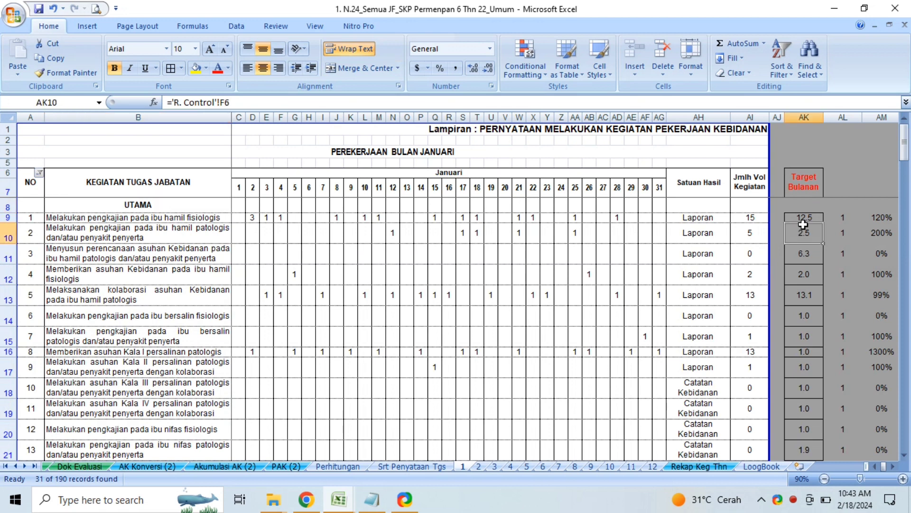
{"action": "left_click", "coordinate": [6, 466]}
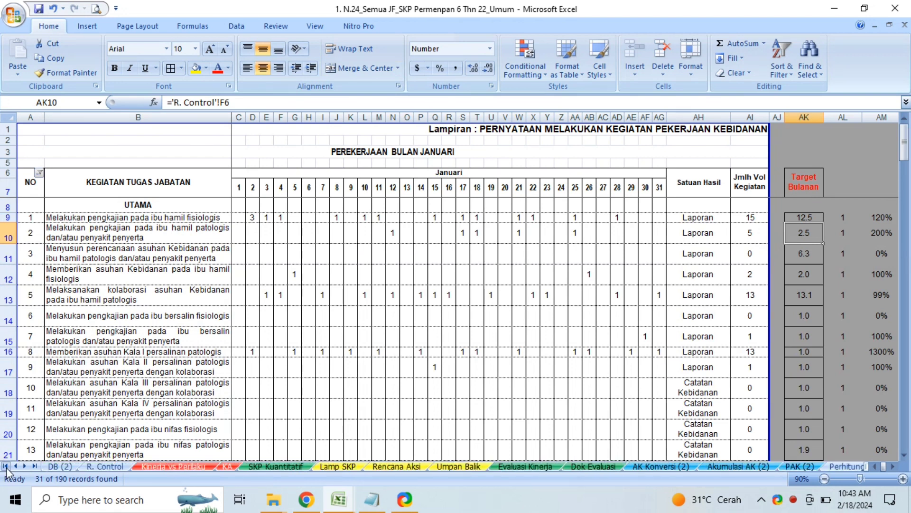
{"action": "left_click", "coordinate": [105, 467]}
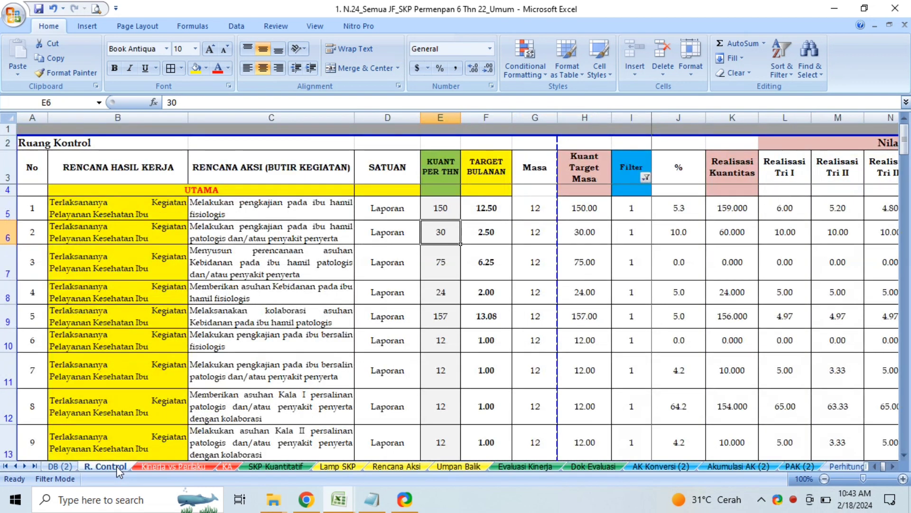
{"action": "left_click", "coordinate": [447, 210]}
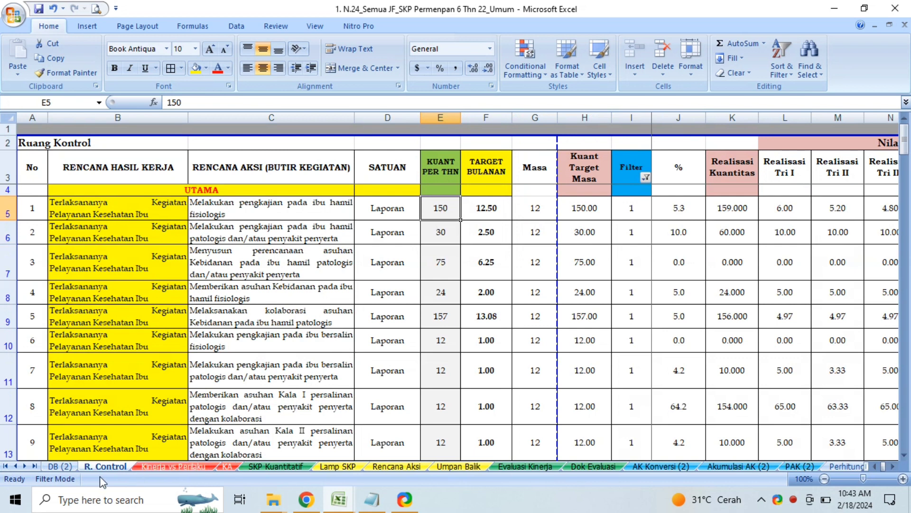
{"action": "left_click", "coordinate": [34, 466]}
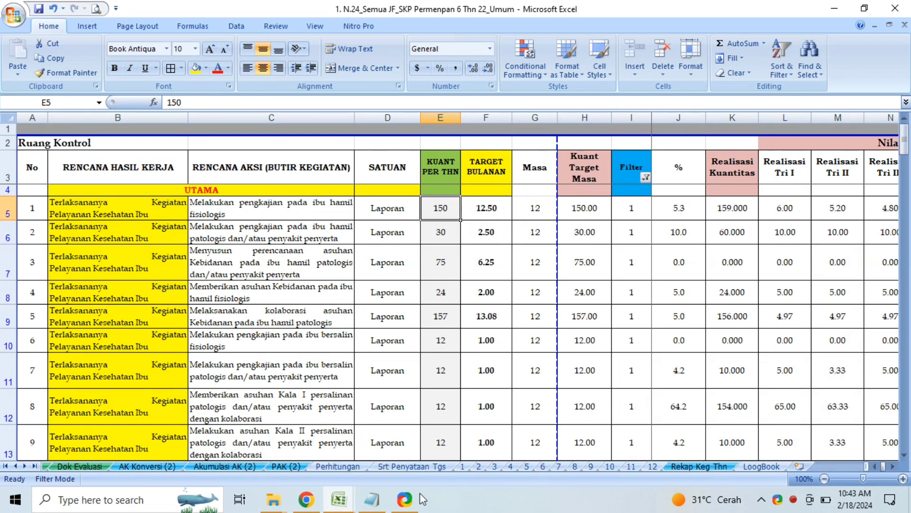
{"action": "left_click", "coordinate": [465, 467]}
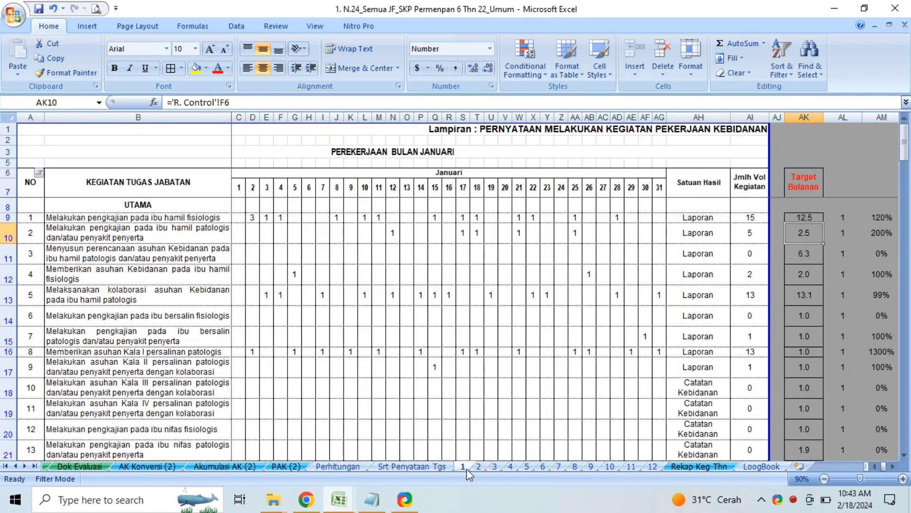
{"action": "left_click", "coordinate": [809, 215]}
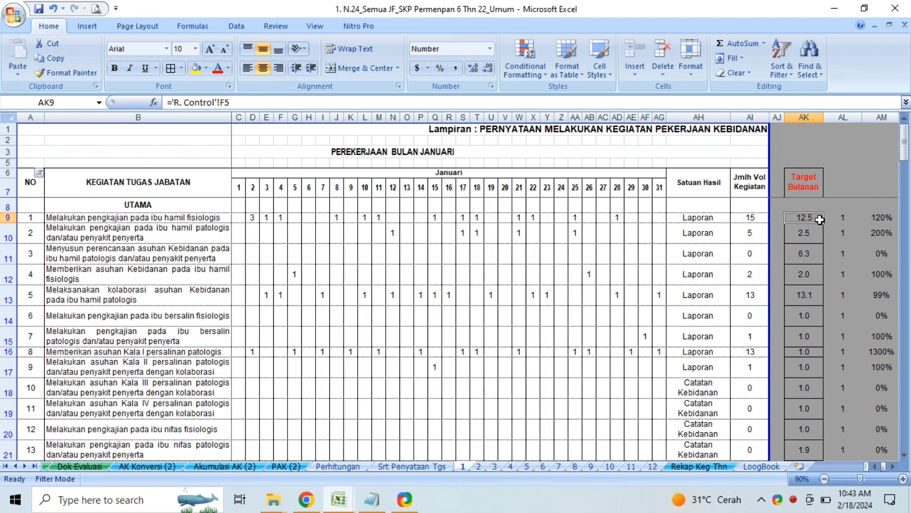
Examine the daily January entries of activity 1 across the first week.
{"action": "left_click", "coordinate": [239, 218]}
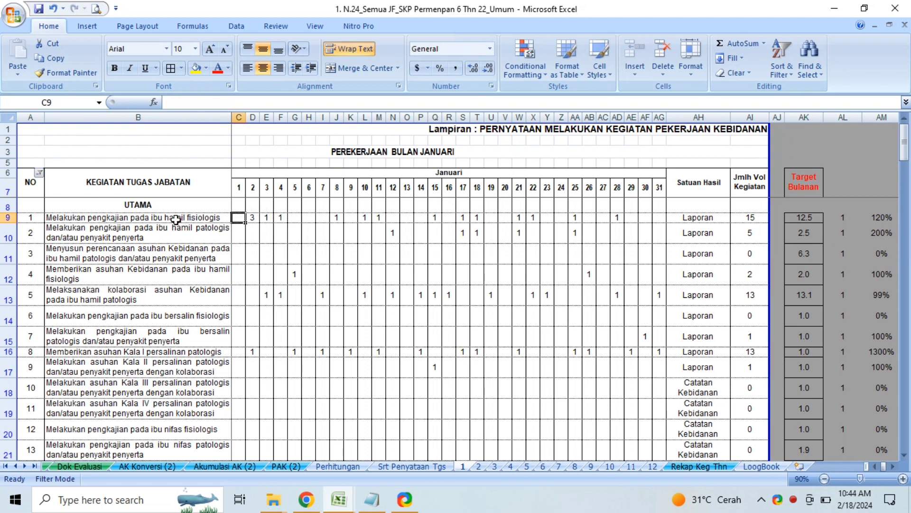
{"action": "left_click", "coordinate": [262, 218]}
{"action": "left_click", "coordinate": [252, 220]}
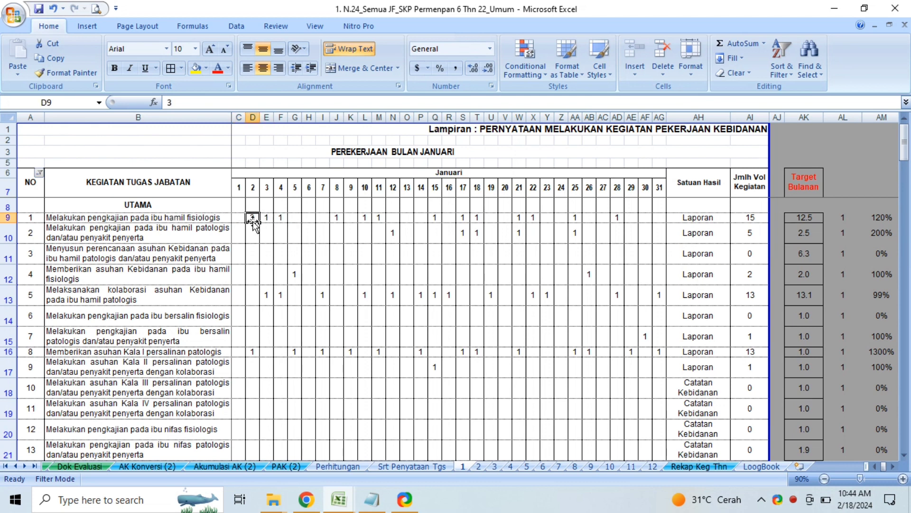
{"action": "key", "text": "Right"}
{"action": "key", "text": "Right"}
{"action": "key", "text": "Right"}
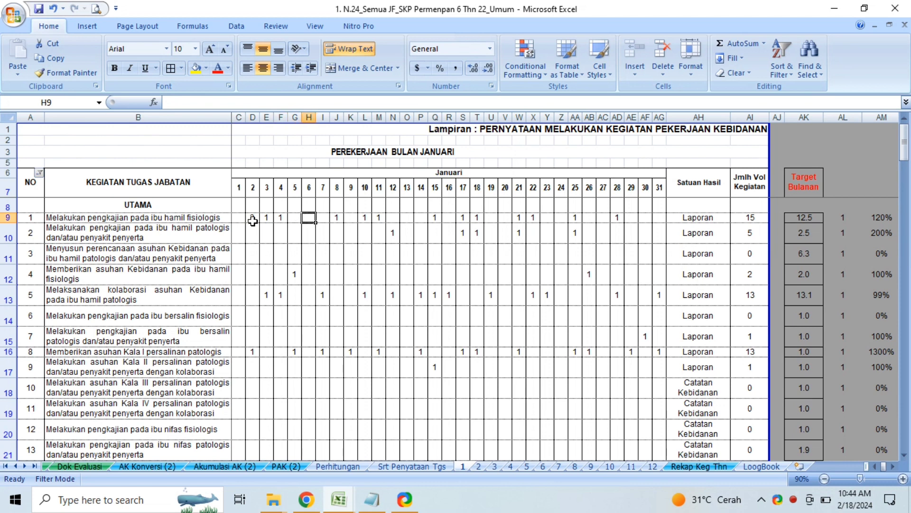
{"action": "key", "text": "Right"}
{"action": "key", "text": "Right"}
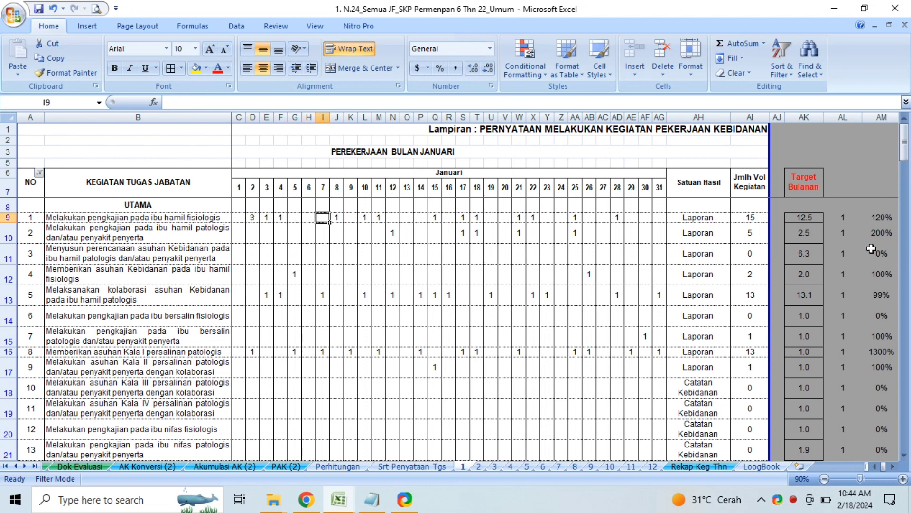
Compare activity 1's monthly target with its total volume, and clear its entry on 28 January.
{"action": "left_click", "coordinate": [804, 222]}
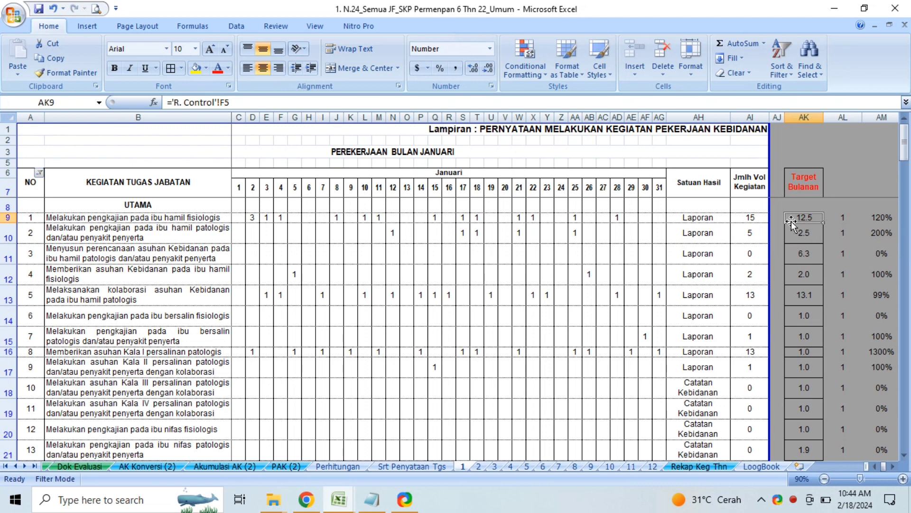
{"action": "left_click", "coordinate": [760, 219]}
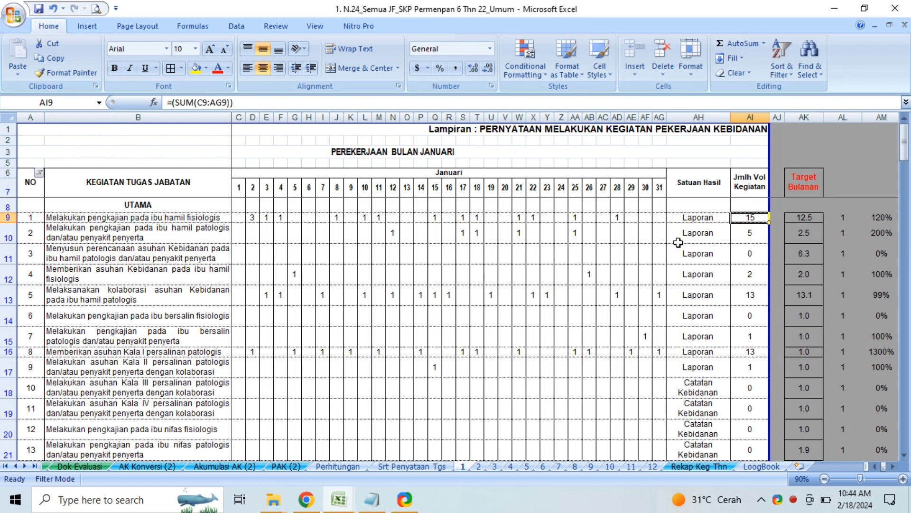
{"action": "left_click", "coordinate": [618, 218]}
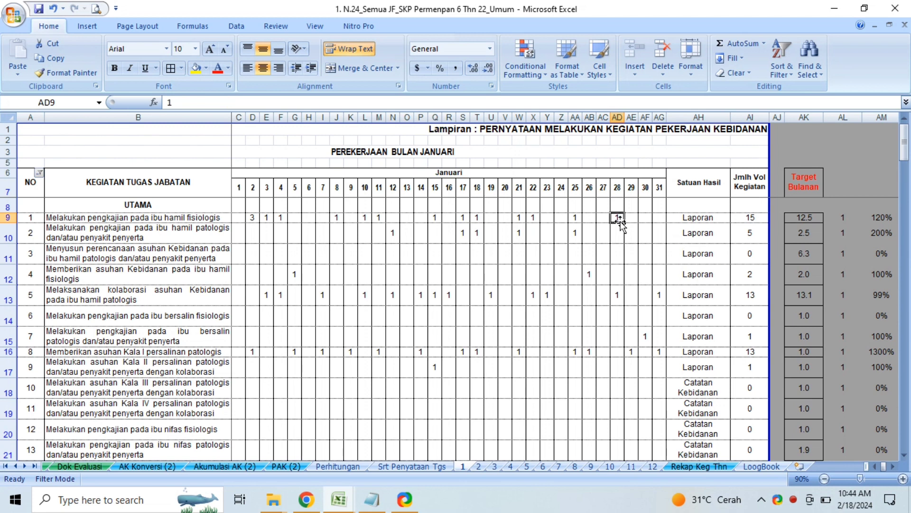
{"action": "left_click", "coordinate": [757, 218]}
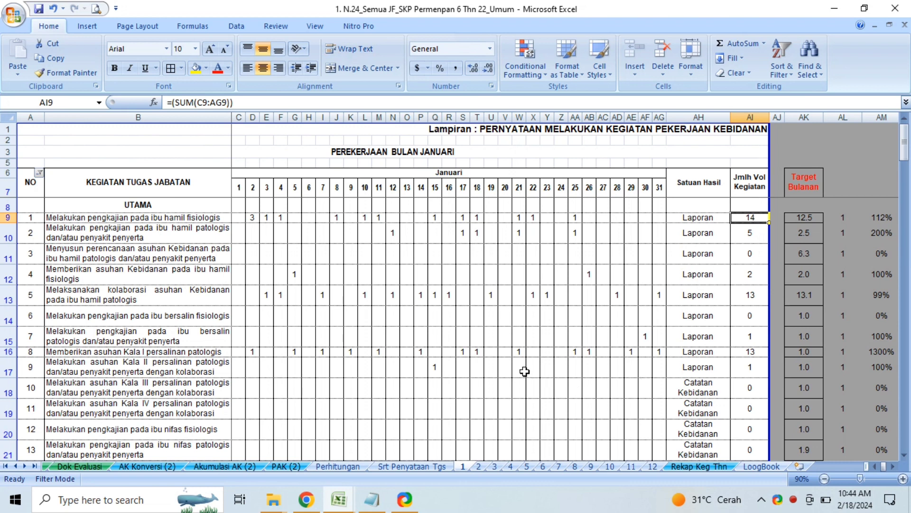
Enter 1 for activity 3 on 7, 13, 19, 24 and 29 January.
{"action": "left_click", "coordinate": [807, 254]}
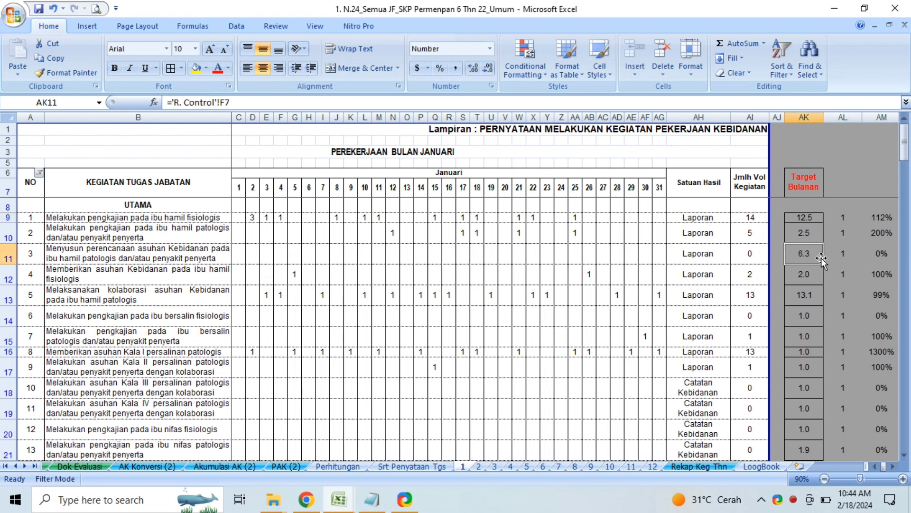
{"action": "left_click", "coordinate": [757, 255]}
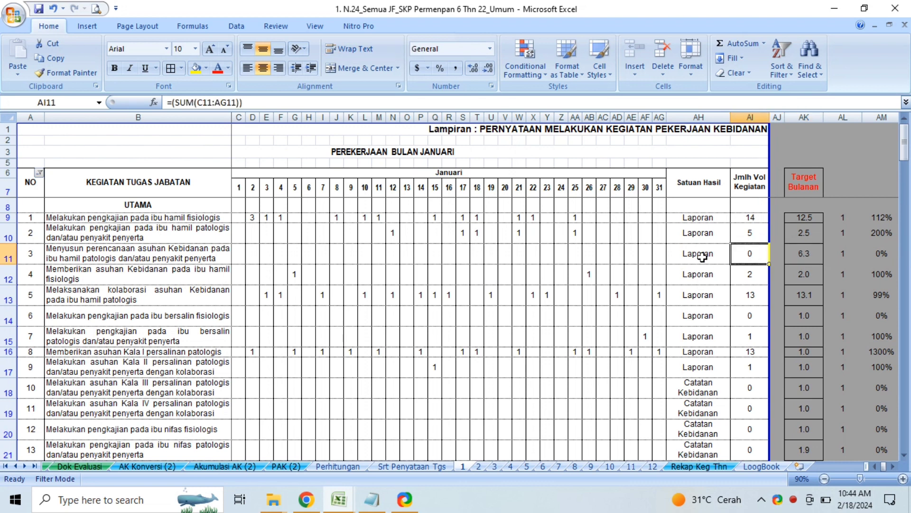
{"action": "left_click", "coordinate": [310, 252]}
{"action": "key", "text": "Right"}
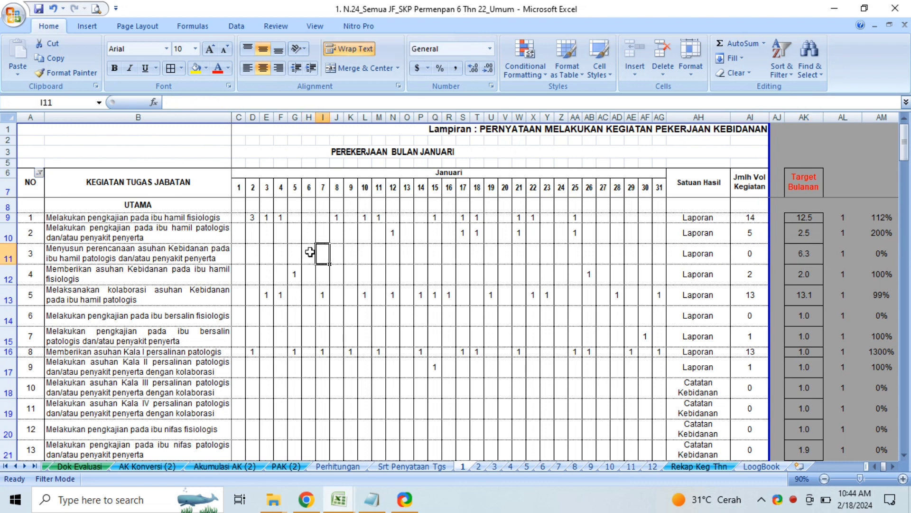
{"action": "type", "text": "1"}
{"action": "key", "text": "Right"}
{"action": "key", "text": "Right"}
{"action": "key", "text": "Right"}
{"action": "key", "text": "Right"}
{"action": "key", "text": "Right"}
{"action": "key", "text": "Right"}
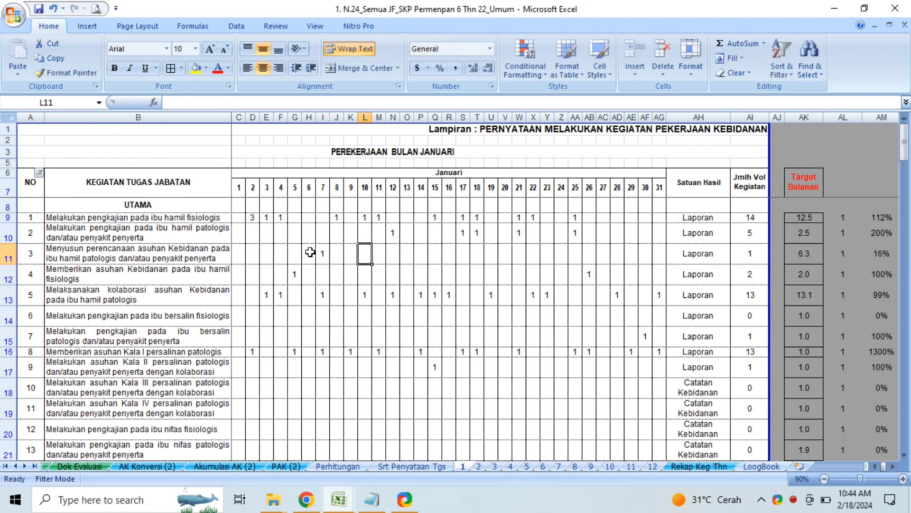
{"action": "type", "text": "1"}
{"action": "key", "text": "Right"}
{"action": "key", "text": "Right"}
{"action": "key", "text": "Right"}
{"action": "key", "text": "Right"}
{"action": "key", "text": "Right"}
{"action": "key", "text": "Right"}
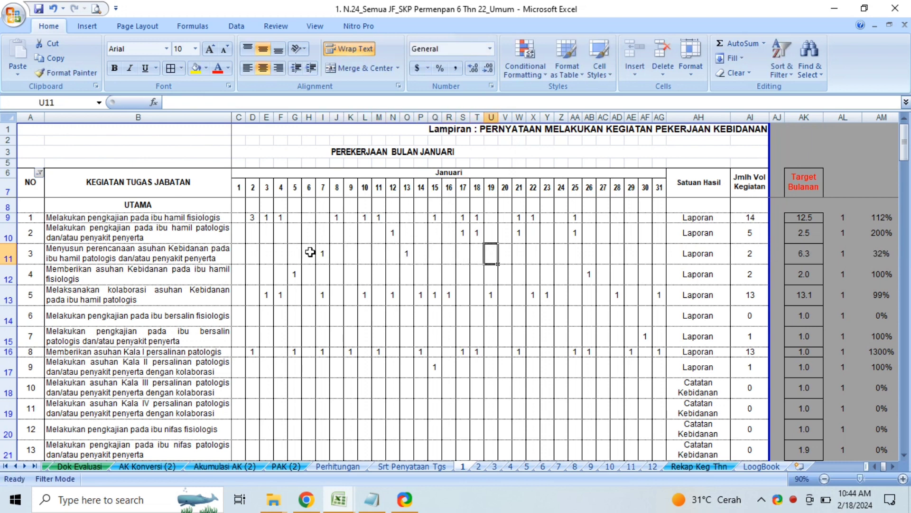
{"action": "type", "text": "1"}
{"action": "key", "text": "Right"}
{"action": "key", "text": "Right"}
{"action": "key", "text": "Right"}
{"action": "key", "text": "Right"}
{"action": "key", "text": "Right"}
{"action": "type", "text": "1"}
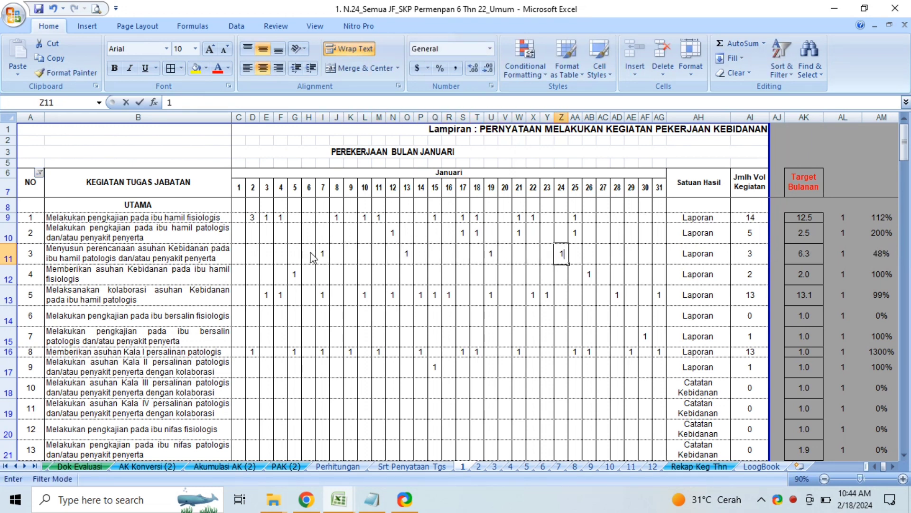
{"action": "key", "text": "Right"}
{"action": "key", "text": "Right"}
{"action": "key", "text": "Right"}
{"action": "key", "text": "Right"}
{"action": "key", "text": "Right"}
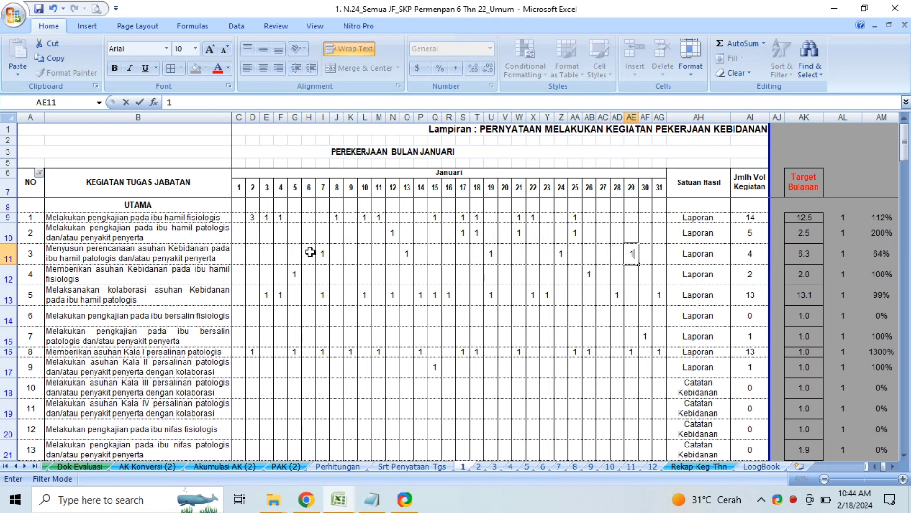
{"action": "type", "text": "1"}
{"action": "key", "text": "Right"}
Add another 1 for activity 3 on 27 January and compare its total volume with the monthly target.
{"action": "left_click", "coordinate": [755, 255]}
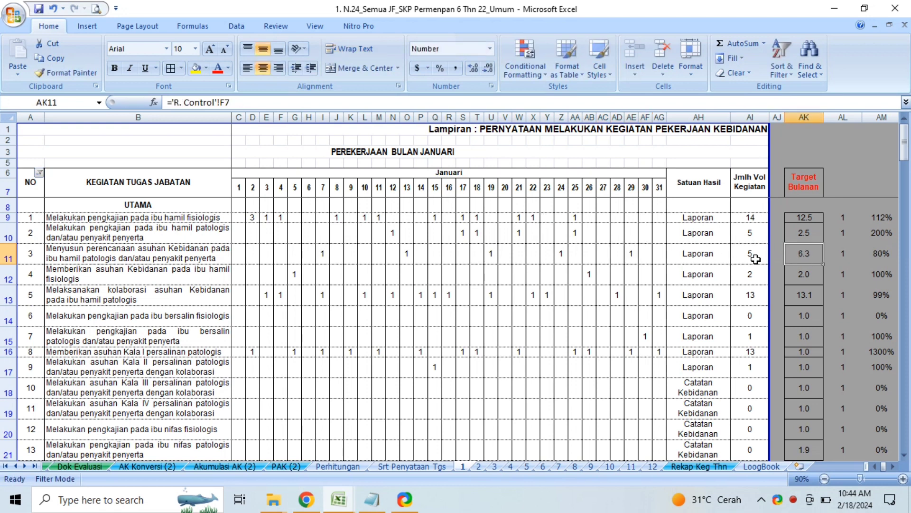
{"action": "left_click", "coordinate": [606, 257]}
{"action": "type", "text": "1"}
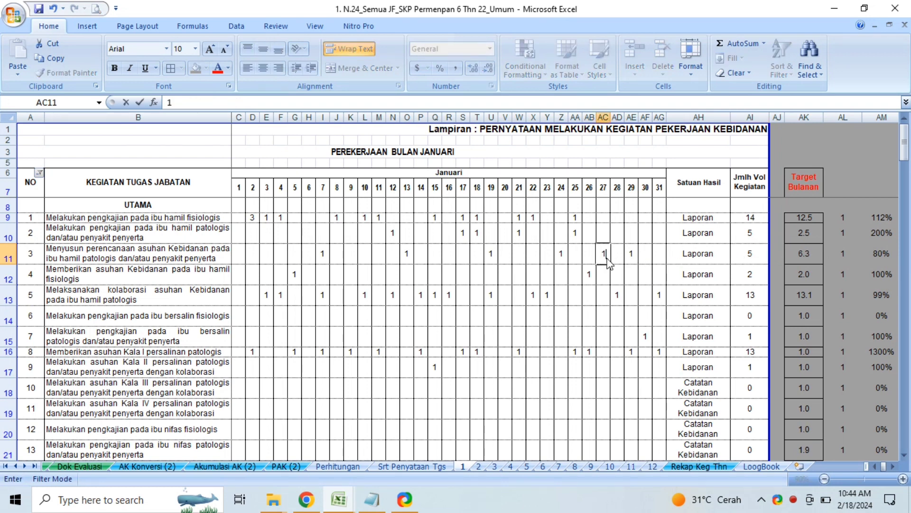
{"action": "key", "text": "Return"}
{"action": "left_click", "coordinate": [738, 258]}
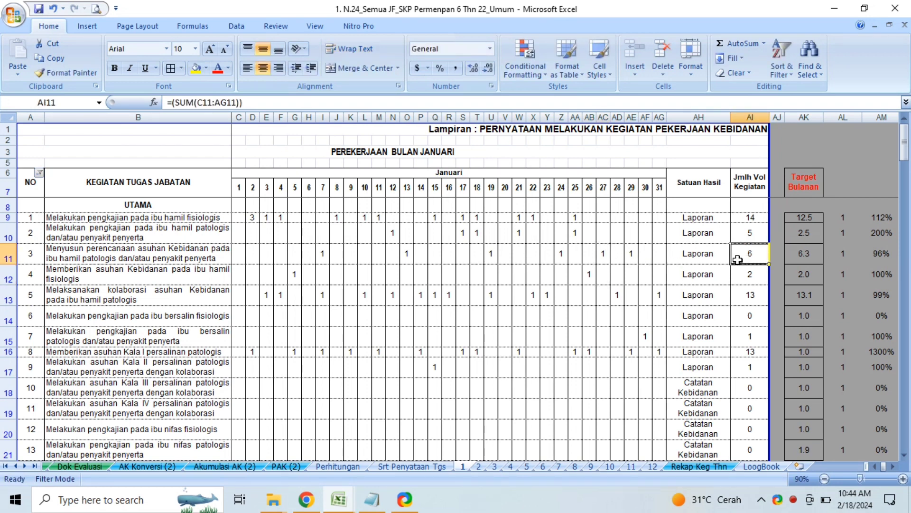
{"action": "left_click", "coordinate": [809, 255]}
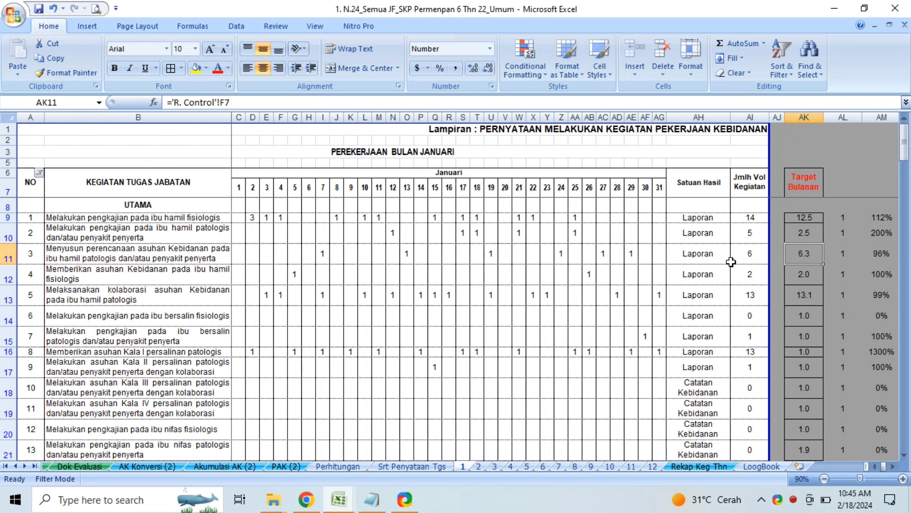
Compare the monthly targets with the total volumes for January's activities 3 to 27.
{"action": "key", "text": "Down"}
{"action": "key", "text": "Down"}
{"action": "key", "text": "Down"}
{"action": "key", "text": "Down"}
{"action": "key", "text": "Down"}
{"action": "key", "text": "Down"}
{"action": "key", "text": "Down"}
{"action": "key", "text": "Down"}
{"action": "key", "text": "Down"}
{"action": "key", "text": "Down"}
{"action": "key", "text": "Down"}
{"action": "key", "text": "Down"}
{"action": "key", "text": "Down"}
{"action": "key", "text": "Down"}
{"action": "key", "text": "Down"}
{"action": "key", "text": "Down"}
{"action": "key", "text": "Down"}
{"action": "key", "text": "Down"}
{"action": "key", "text": "Down"}
{"action": "key", "text": "Down"}
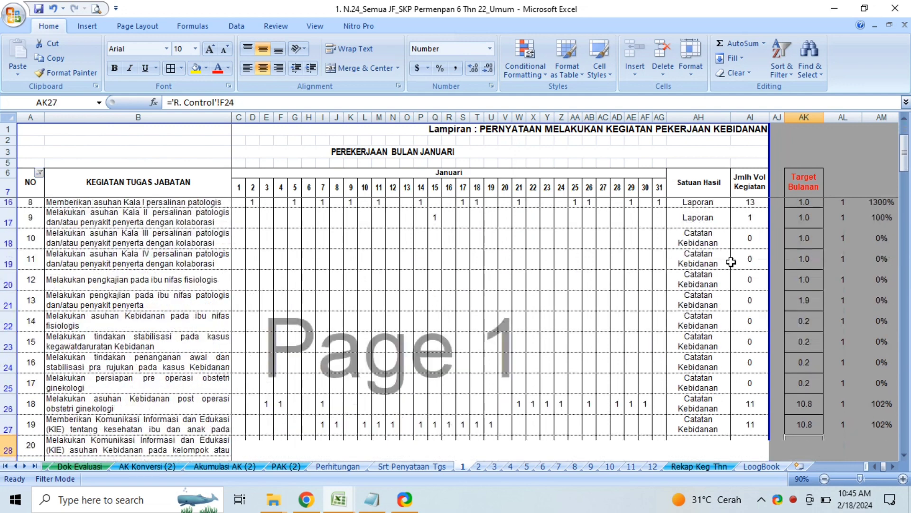
{"action": "key", "text": "Down"}
{"action": "key", "text": "Up"}
{"action": "key", "text": "Up"}
{"action": "key", "text": "Up"}
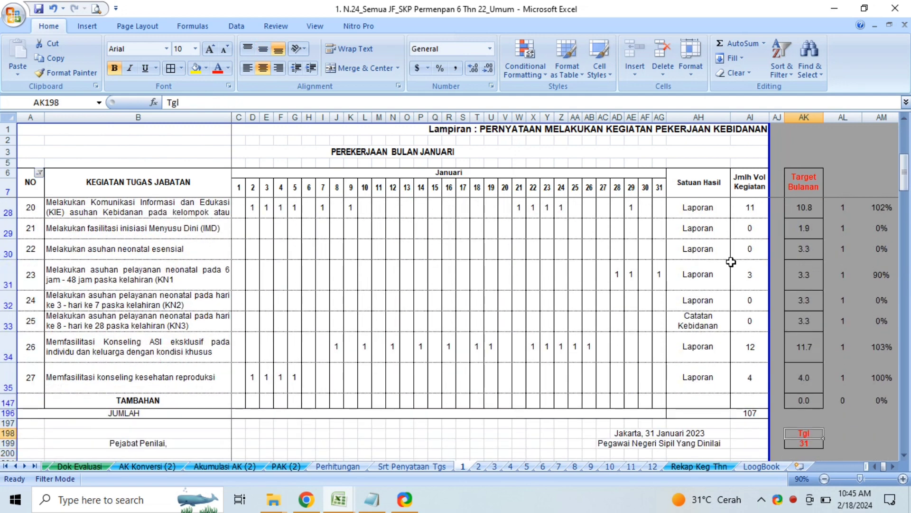
{"action": "key", "text": "Up"}
{"action": "key", "text": "Up"}
{"action": "key", "text": "Up"}
{"action": "key", "text": "Up"}
{"action": "key", "text": "Up"}
{"action": "key", "text": "Up"}
{"action": "key", "text": "Up"}
{"action": "key", "text": "Up"}
{"action": "key", "text": "Up"}
{"action": "key", "text": "Up"}
{"action": "key", "text": "Up"}
{"action": "key", "text": "Up"}
{"action": "key", "text": "Up"}
{"action": "key", "text": "Up"}
{"action": "key", "text": "Up"}
{"action": "key", "text": "Up"}
{"action": "key", "text": "Up"}
{"action": "key", "text": "Up"}
{"action": "key", "text": "Up"}
{"action": "key", "text": "Up"}
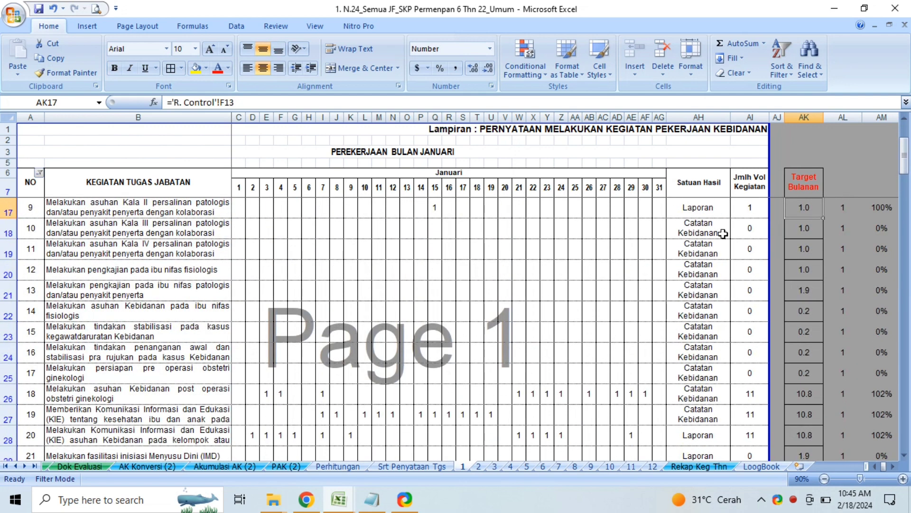
Shade the 1 January column grey from the UTAMA row down to the TAMBAHAN row.
{"action": "left_click", "coordinate": [240, 186]}
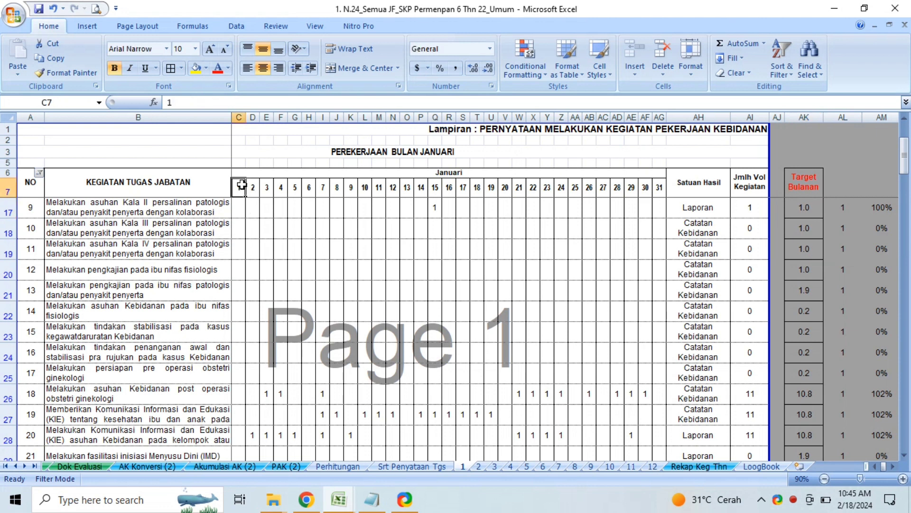
{"action": "left_click", "coordinate": [242, 185]}
{"action": "scroll", "coordinate": [240, 183], "scroll_direction": "up", "scroll_amount": 3}
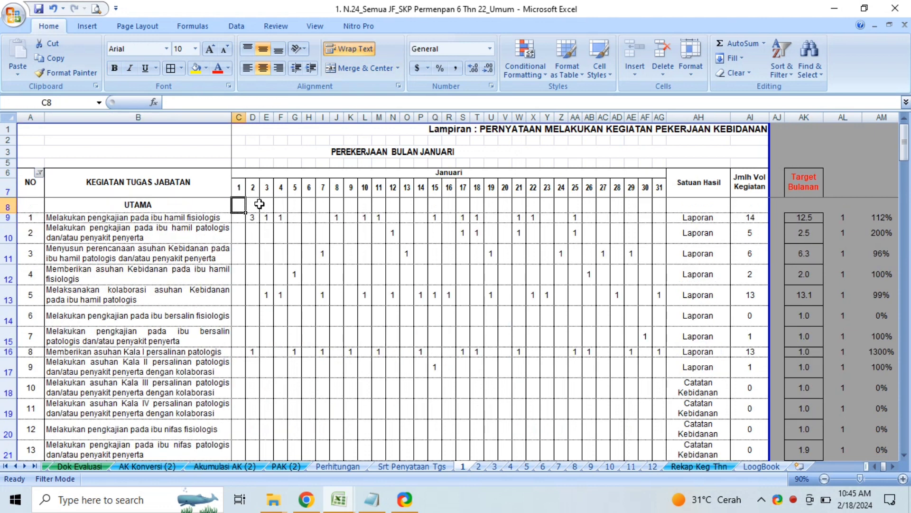
{"action": "left_click", "coordinate": [327, 301]}
{"action": "left_click_drag", "start_coordinate": [240, 204], "coordinate": [242, 441]}
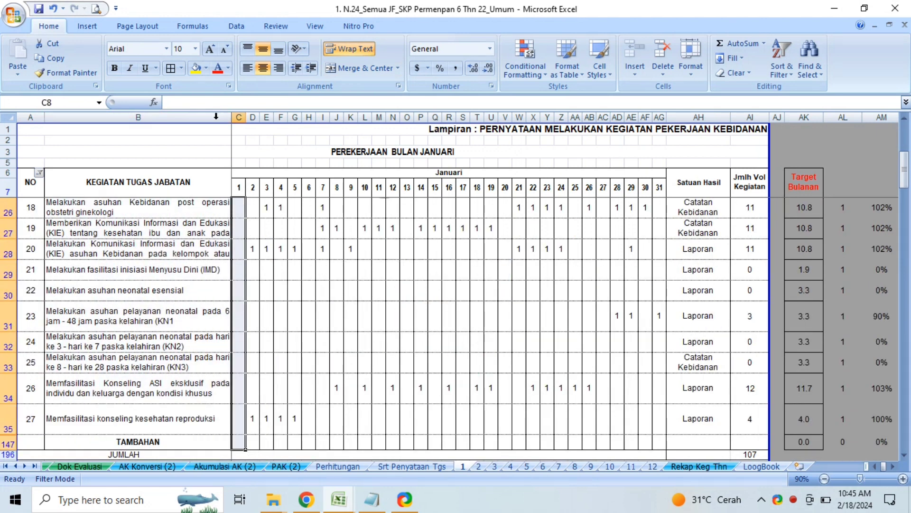
{"action": "left_click", "coordinate": [206, 68]}
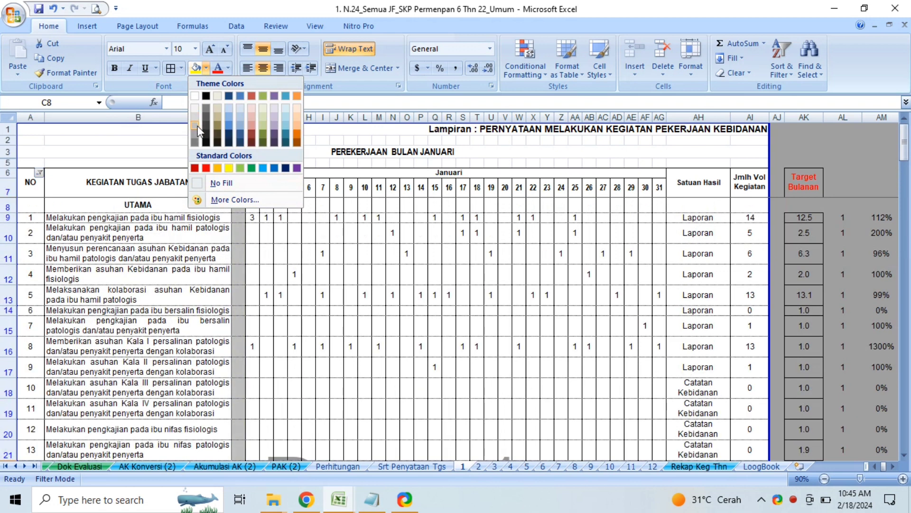
{"action": "left_click", "coordinate": [197, 128]}
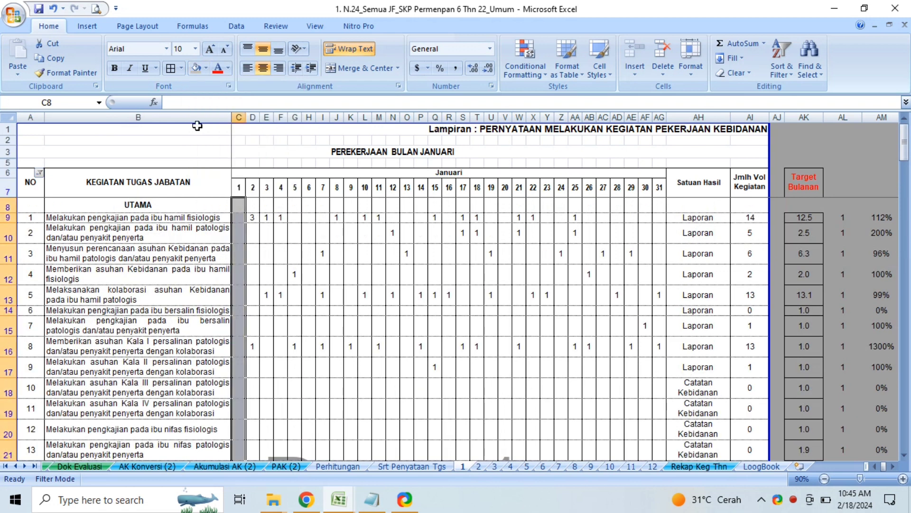
Apply the same grey shading to the 6 January column from the UTAMA row to the TAMBAHAN row.
{"action": "left_click", "coordinate": [309, 183]}
{"action": "left_click", "coordinate": [309, 205]}
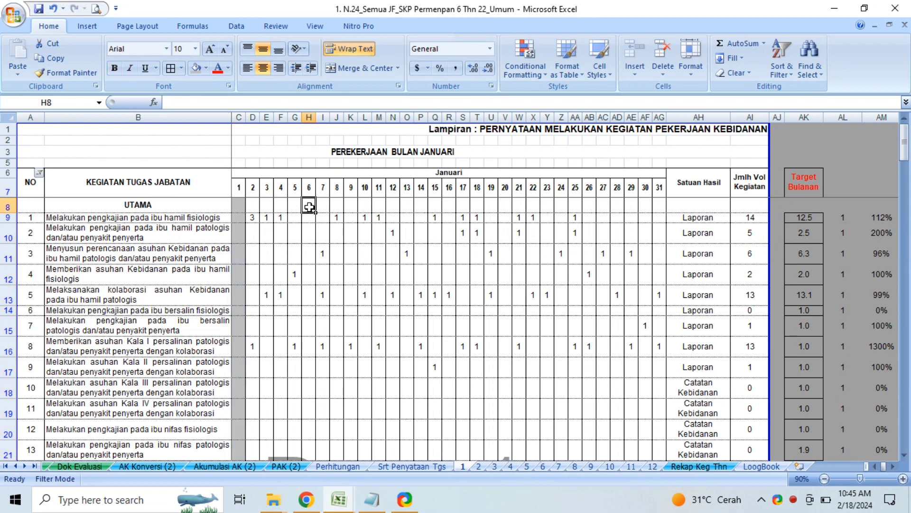
{"action": "left_click_drag", "start_coordinate": [309, 206], "coordinate": [307, 402]}
{"action": "key", "text": "F4"}
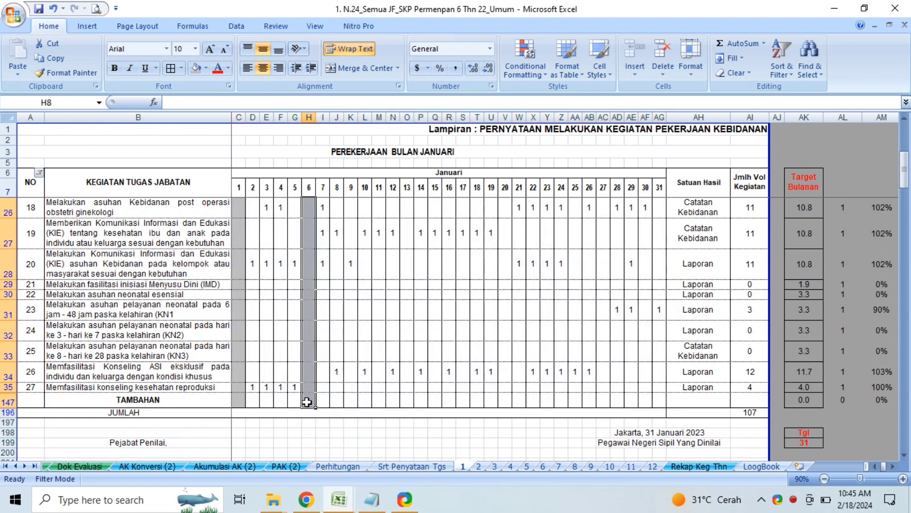
Review the January activity rows upward from the TAMBAHAN row alongside the shaded day columns.
{"action": "left_click", "coordinate": [374, 396]}
{"action": "key", "text": "Up"}
{"action": "key", "text": "Up"}
{"action": "key", "text": "Up"}
{"action": "key", "text": "Up"}
{"action": "key", "text": "Up"}
{"action": "key", "text": "Up"}
{"action": "key", "text": "Up"}
{"action": "key", "text": "Up"}
{"action": "key", "text": "Up"}
{"action": "key", "text": "Up"}
{"action": "key", "text": "Up"}
{"action": "key", "text": "Up"}
{"action": "key", "text": "Up"}
{"action": "key", "text": "Up"}
{"action": "key", "text": "Up"}
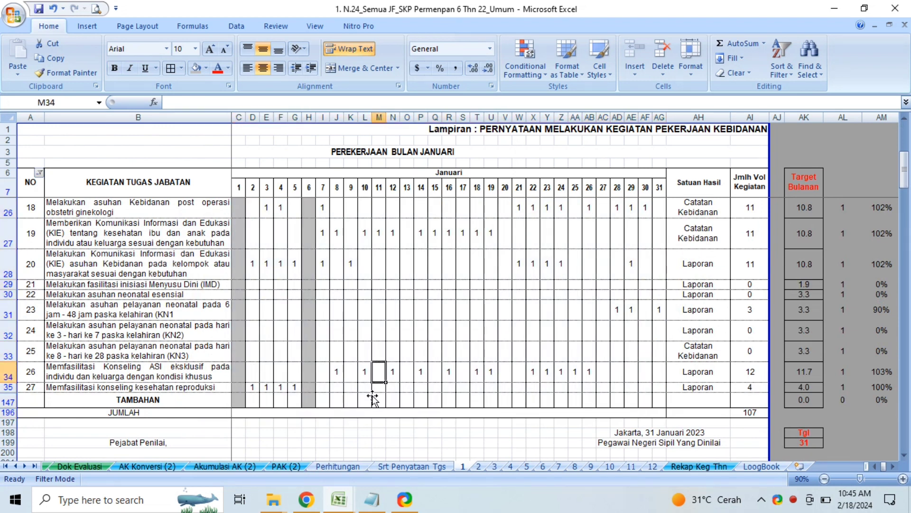
On the February sheet (2), filter the NO column to exclude 0 and check the list down to its end.
{"action": "left_click", "coordinate": [478, 467]}
{"action": "left_click", "coordinate": [526, 195]}
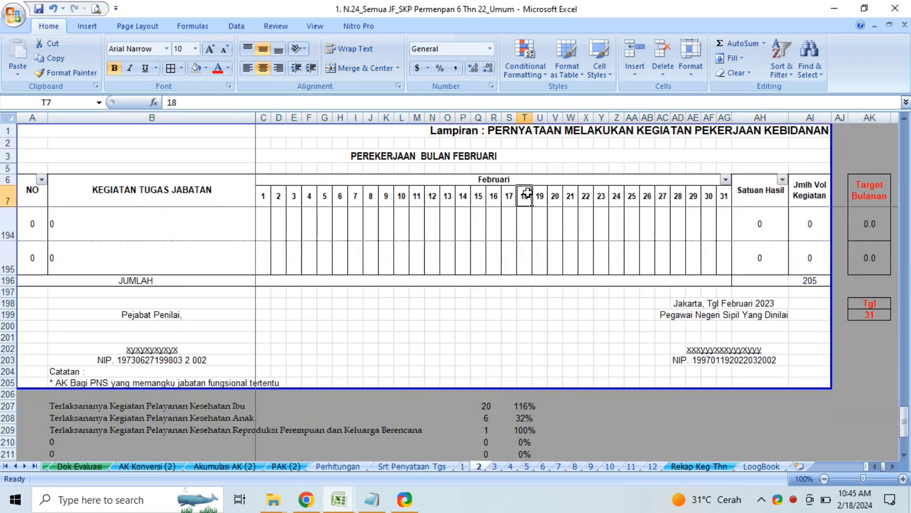
{"action": "key", "text": "Down"}
{"action": "key", "text": "Down"}
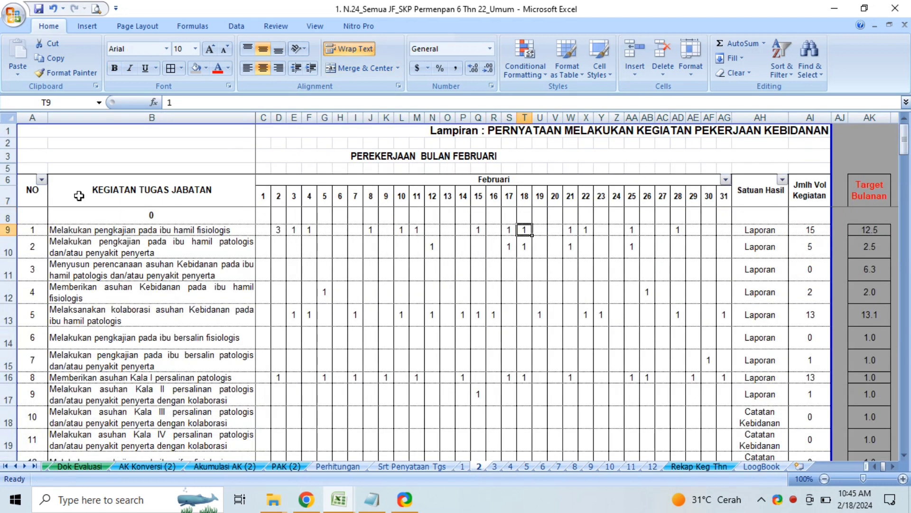
{"action": "left_click", "coordinate": [42, 180]}
{"action": "left_click", "coordinate": [46, 293]}
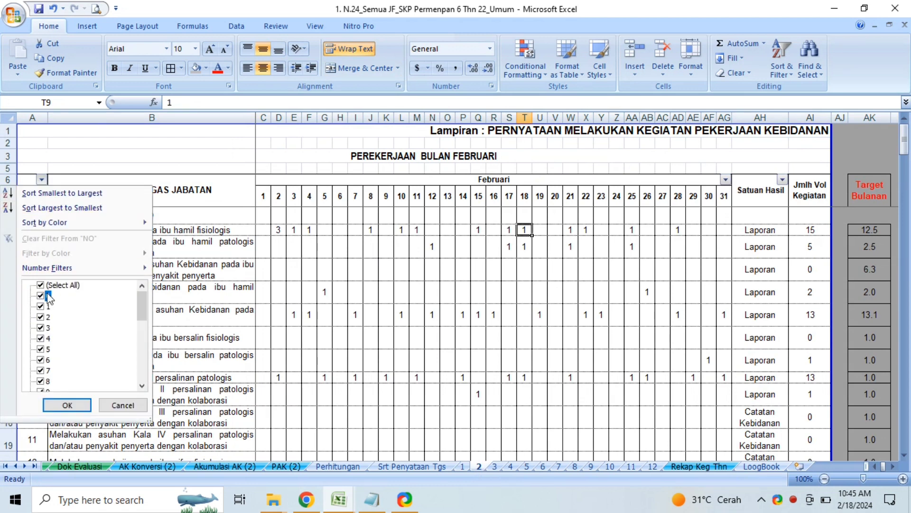
{"action": "key", "text": "Return"}
{"action": "left_click", "coordinate": [188, 332]}
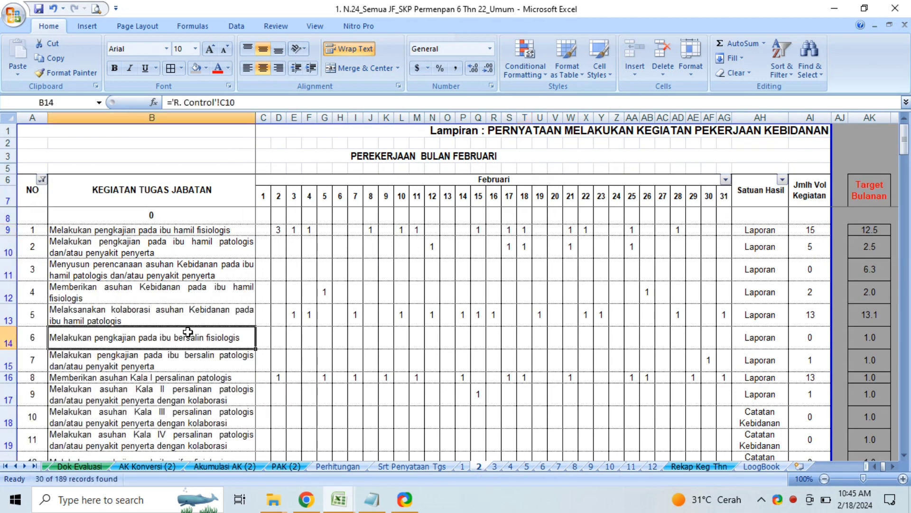
{"action": "key", "text": "Down"}
{"action": "key", "text": "Down"}
{"action": "key", "text": "Down"}
{"action": "key", "text": "Down"}
{"action": "key", "text": "ctrl+Down"}
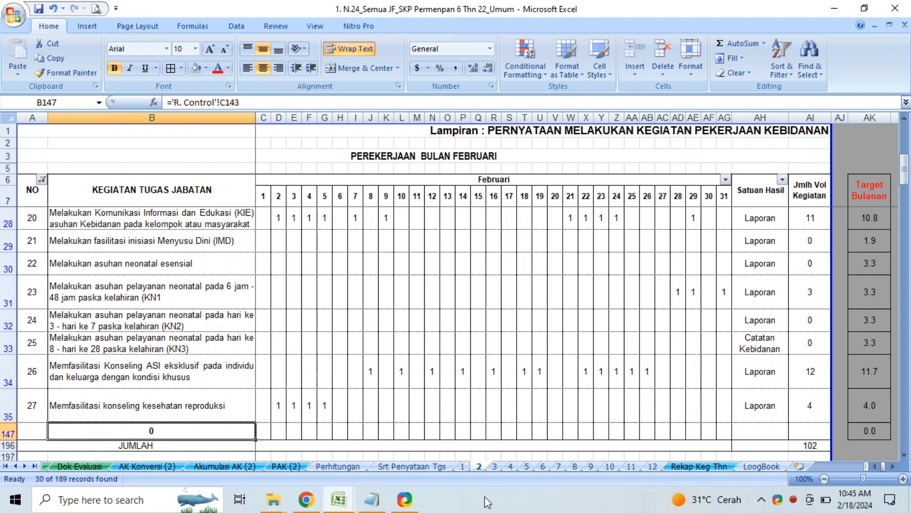
Select all values in February's NO filter and look through the unfiltered rows.
{"action": "left_click", "coordinate": [42, 180]}
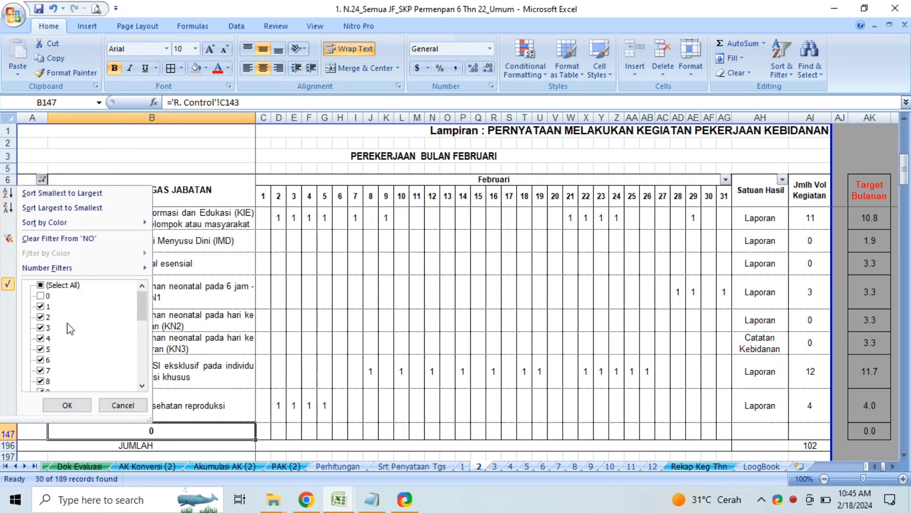
{"action": "left_click", "coordinate": [61, 287]}
{"action": "key", "text": "Return"}
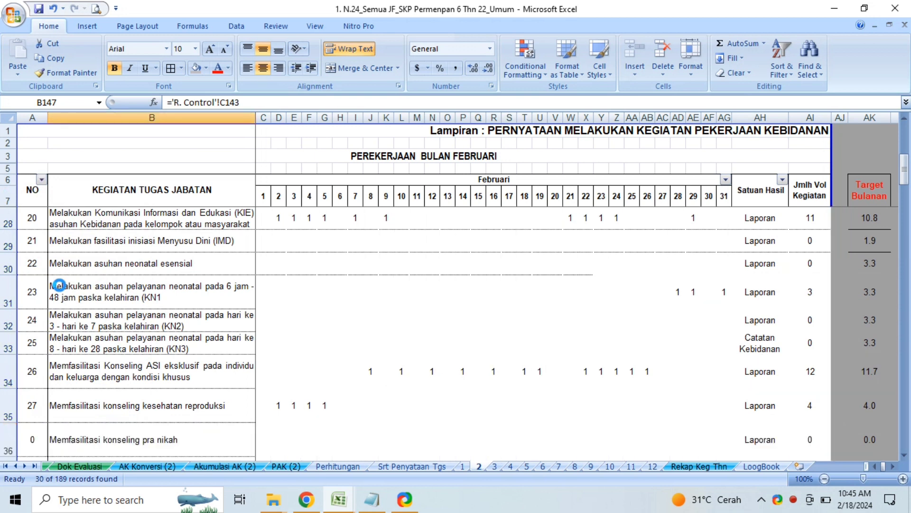
{"action": "key", "text": "Down"}
{"action": "key", "text": "Up"}
{"action": "key", "text": "Up"}
{"action": "key", "text": "Up"}
{"action": "key", "text": "Up"}
{"action": "key", "text": "Up"}
{"action": "key", "text": "Up"}
{"action": "key", "text": "Up"}
{"action": "key", "text": "Up"}
{"action": "key", "text": "Up"}
{"action": "key", "text": "Up"}
{"action": "key", "text": "Up"}
{"action": "key", "text": "Up"}
{"action": "key", "text": "Up"}
{"action": "key", "text": "Up"}
{"action": "key", "text": "Up"}
{"action": "key", "text": "Up"}
{"action": "key", "text": "Up"}
{"action": "key", "text": "Up"}
{"action": "key", "text": "Up"}
{"action": "key", "text": "Up"}
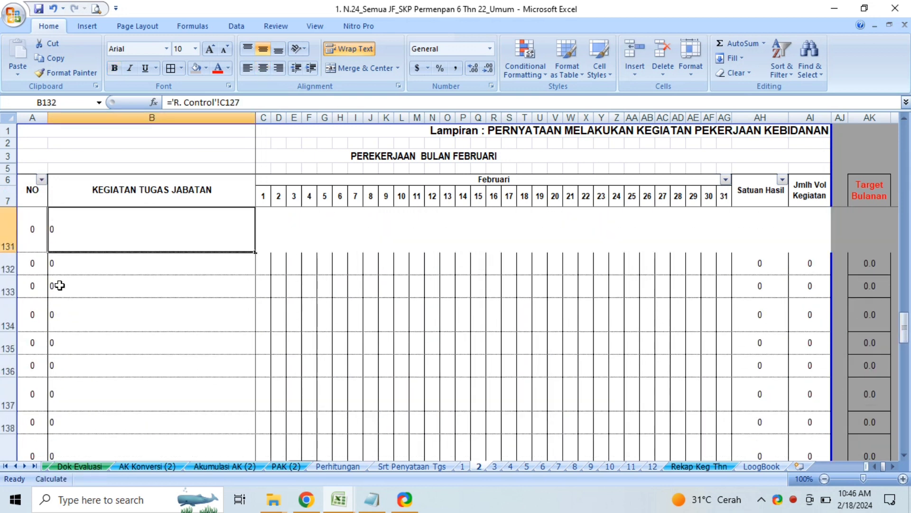
{"action": "key", "text": "Up"}
{"action": "key", "text": "Up"}
{"action": "key", "text": "Up"}
{"action": "key", "text": "Up"}
{"action": "key", "text": "Up"}
{"action": "key", "text": "Up"}
{"action": "key", "text": "Up"}
{"action": "key", "text": "Up"}
{"action": "key", "text": "Up"}
{"action": "key", "text": "Up"}
{"action": "key", "text": "Up"}
{"action": "key", "text": "Up"}
{"action": "key", "text": "Up"}
{"action": "key", "text": "Up"}
{"action": "key", "text": "Up"}
{"action": "key", "text": "Up"}
{"action": "key", "text": "Up"}
{"action": "key", "text": "Up"}
{"action": "key", "text": "Up"}
{"action": "key", "text": "Up"}
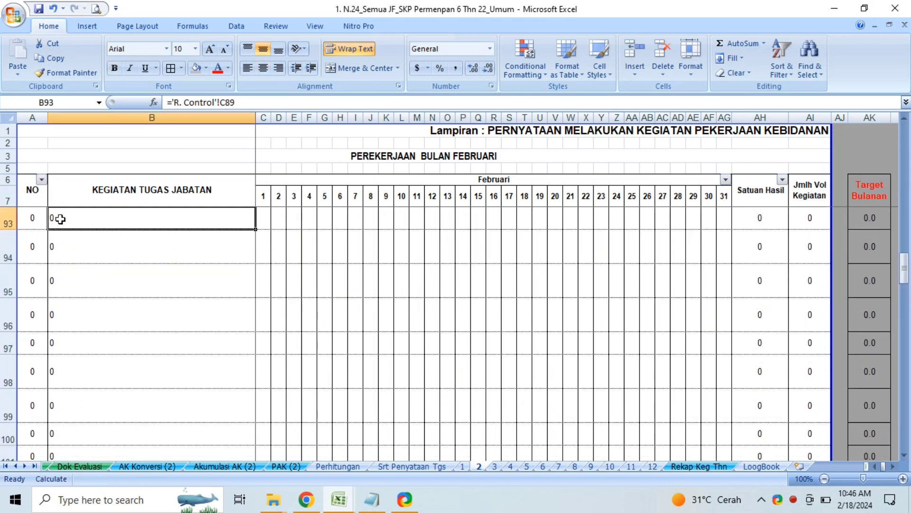
Exclude 0 from February's NO column filter again.
{"action": "left_click", "coordinate": [41, 179]}
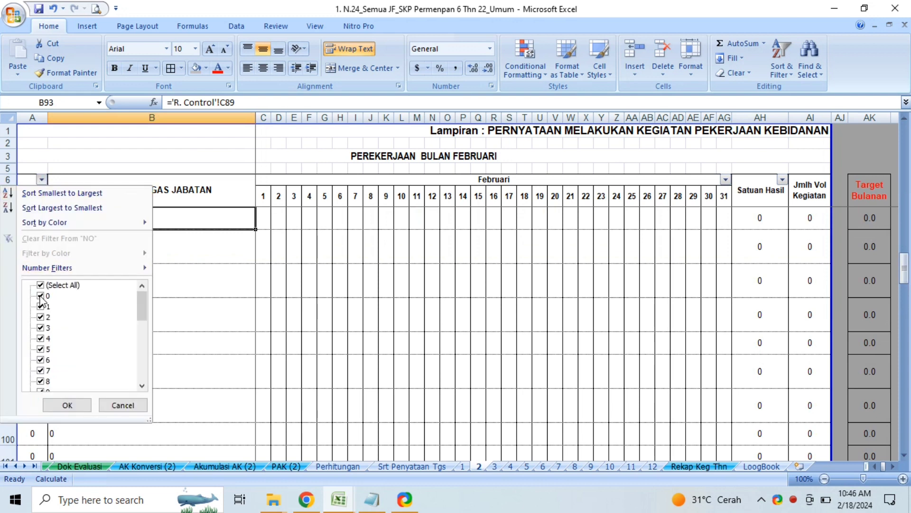
{"action": "left_click", "coordinate": [40, 295]}
{"action": "key", "text": "Return"}
Examine February's daily entries and total volumes from activity 27 up to activity 4.
{"action": "key", "text": "Up"}
{"action": "key", "text": "Up"}
{"action": "key", "text": "Up"}
{"action": "key", "text": "Up"}
{"action": "key", "text": "Up"}
{"action": "key", "text": "Up"}
{"action": "key", "text": "Up"}
{"action": "key", "text": "Up"}
{"action": "key", "text": "Up"}
{"action": "key", "text": "Up"}
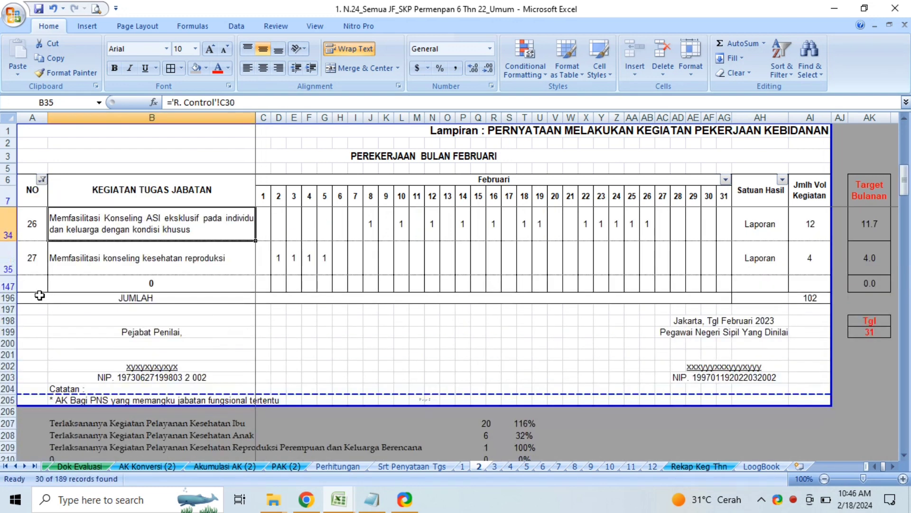
{"action": "key", "text": "Up"}
{"action": "key", "text": "Up"}
{"action": "key", "text": "Up"}
{"action": "key", "text": "Up"}
{"action": "key", "text": "Up"}
{"action": "key", "text": "Up"}
{"action": "key", "text": "Up"}
{"action": "key", "text": "Up"}
{"action": "key", "text": "Up"}
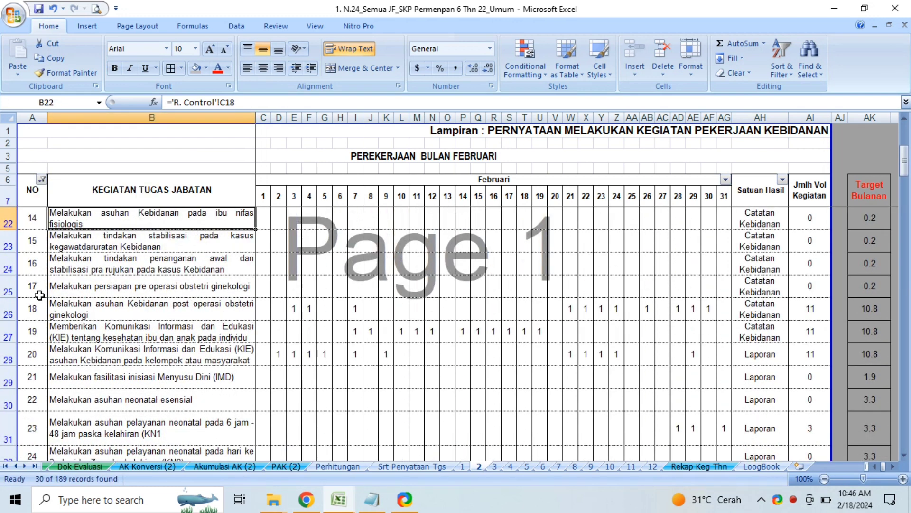
{"action": "key", "text": "Up"}
{"action": "key", "text": "Up"}
{"action": "key", "text": "Up"}
{"action": "key", "text": "Up"}
{"action": "key", "text": "Up"}
{"action": "key", "text": "Up"}
{"action": "key", "text": "Up"}
{"action": "key", "text": "Up"}
{"action": "key", "text": "Up"}
{"action": "key", "text": "Up"}
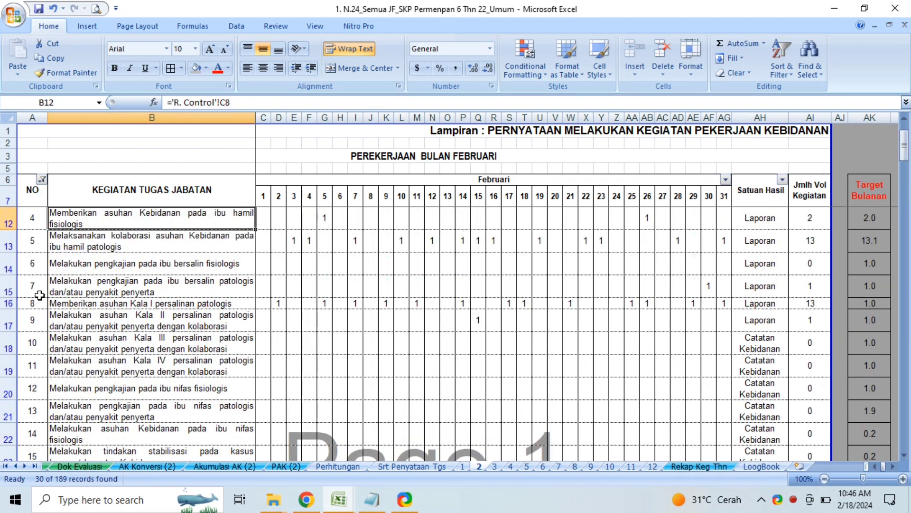
Look at the end of the December sheet (12) and of the yearly recap sheet Rekap Keg Thn.
{"action": "key", "text": "Up"}
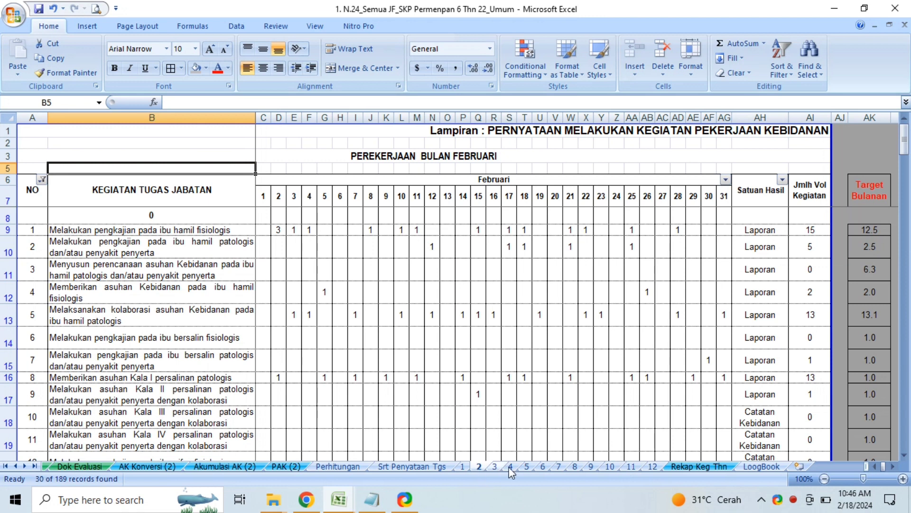
{"action": "left_click", "coordinate": [655, 468]}
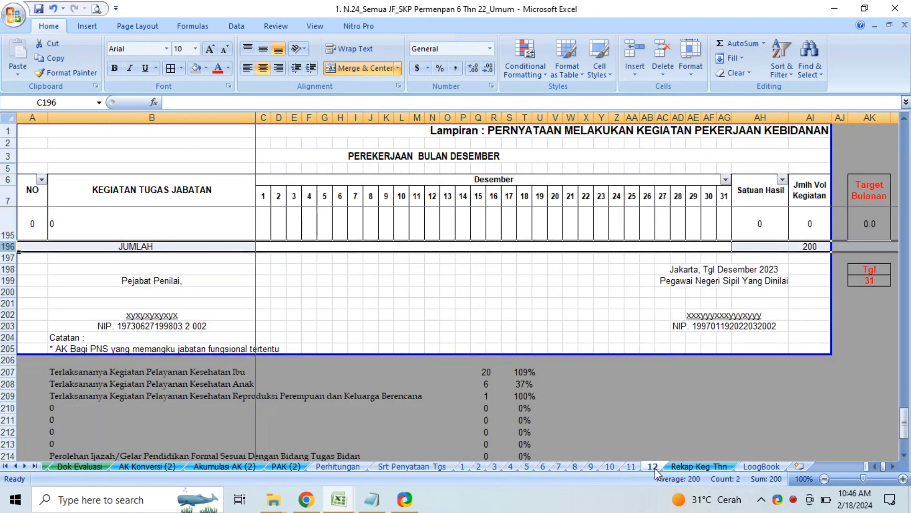
{"action": "left_click", "coordinate": [686, 467]}
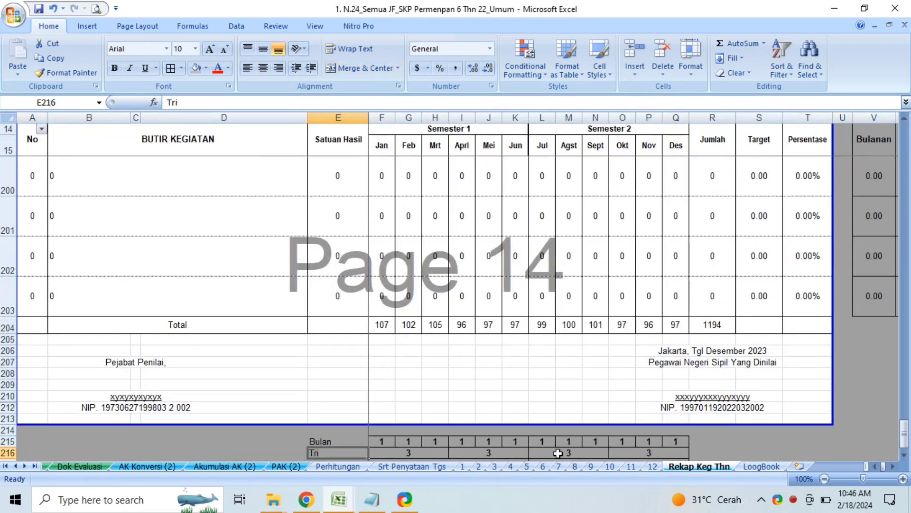
On the January sheet (1), examine the achievement percentages for maternal, child and reproductive health services below the table.
{"action": "left_click", "coordinate": [464, 467]}
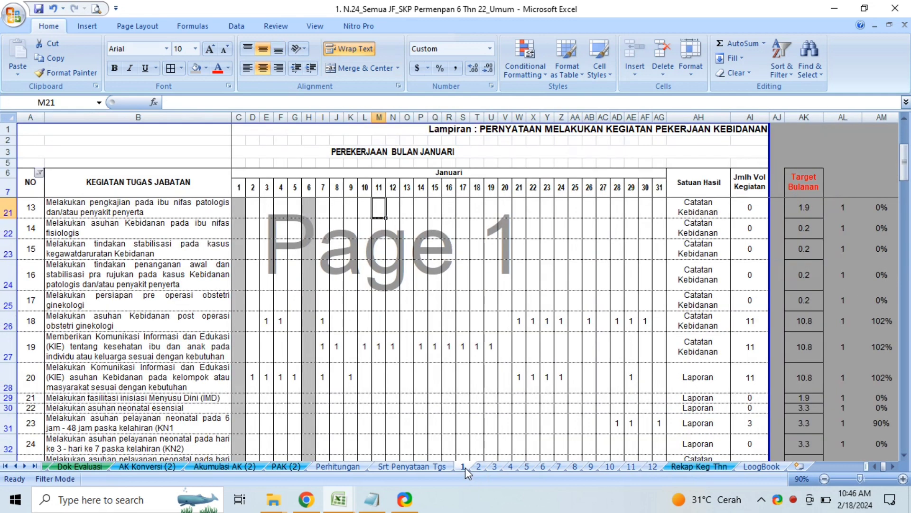
{"action": "left_click", "coordinate": [457, 398]}
{"action": "key", "text": "Down"}
{"action": "key", "text": "Down"}
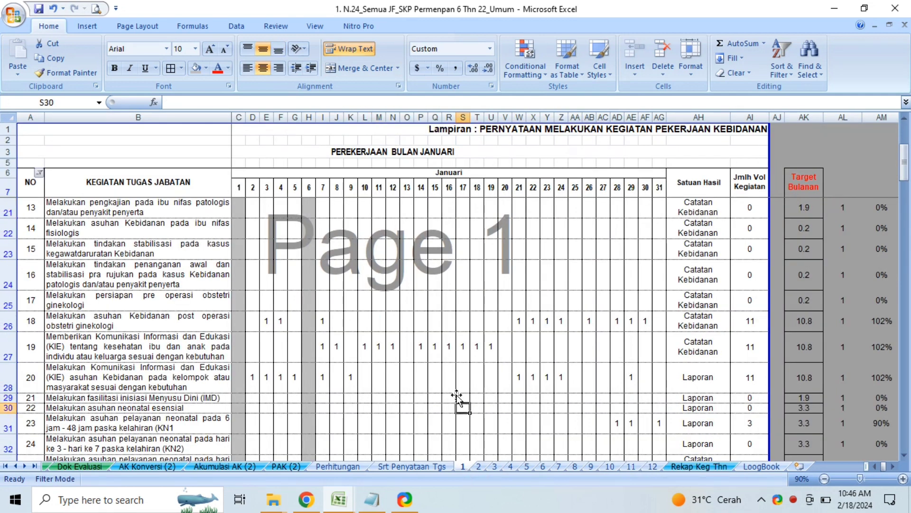
{"action": "key", "text": "Down"}
{"action": "key", "text": "Down"}
{"action": "key", "text": "Down"}
{"action": "key", "text": "Down"}
{"action": "key", "text": "Down"}
{"action": "key", "text": "Down"}
{"action": "key", "text": "Down"}
{"action": "key", "text": "Down"}
{"action": "key", "text": "Down"}
{"action": "key", "text": "Down"}
{"action": "key", "text": "Down"}
{"action": "key", "text": "Down"}
{"action": "key", "text": "Down"}
{"action": "key", "text": "Down"}
{"action": "key", "text": "Down"}
{"action": "key", "text": "Down"}
{"action": "key", "text": "Down"}
{"action": "key", "text": "Down"}
{"action": "key", "text": "Down"}
{"action": "key", "text": "Down"}
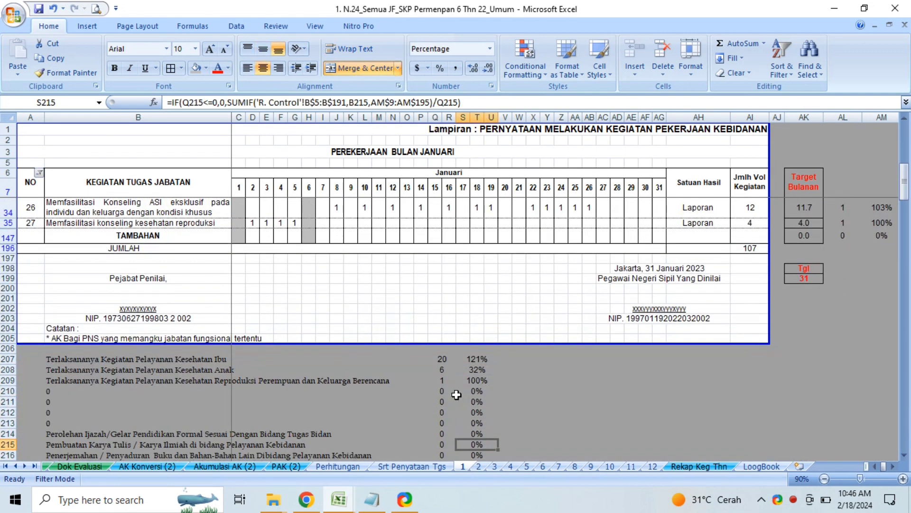
{"action": "key", "text": "Up"}
{"action": "key", "text": "Up"}
{"action": "key", "text": "Up"}
{"action": "key", "text": "Up"}
{"action": "key", "text": "Up"}
{"action": "key", "text": "Left"}
{"action": "key", "text": "Up"}
{"action": "key", "text": "Up"}
{"action": "key", "text": "Up"}
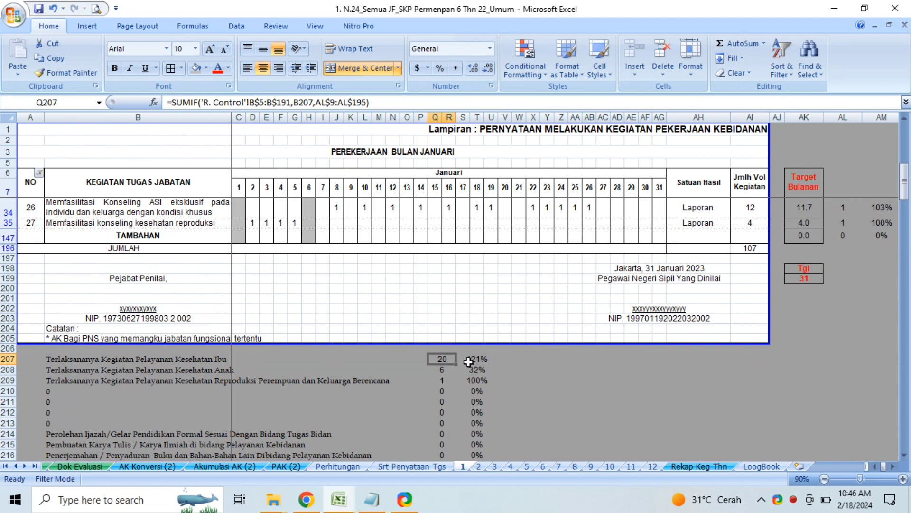
{"action": "left_click", "coordinate": [63, 362]}
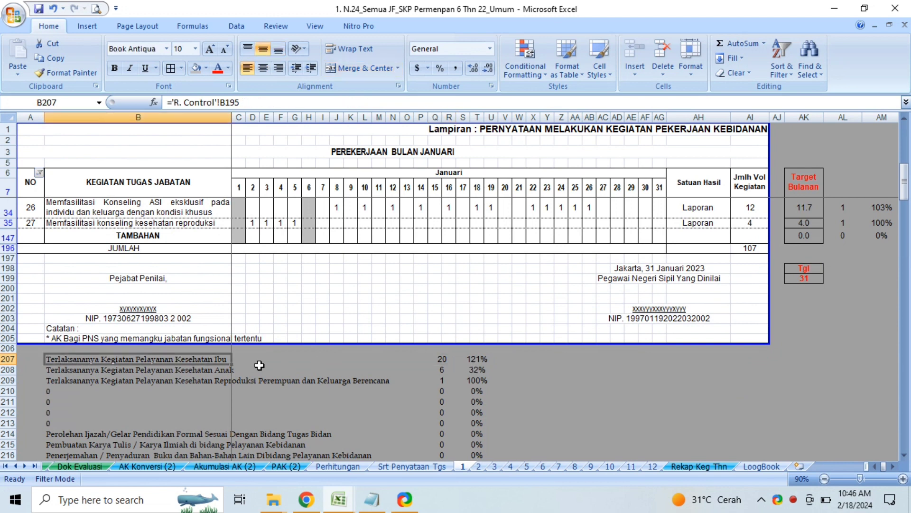
{"action": "left_click", "coordinate": [483, 361]}
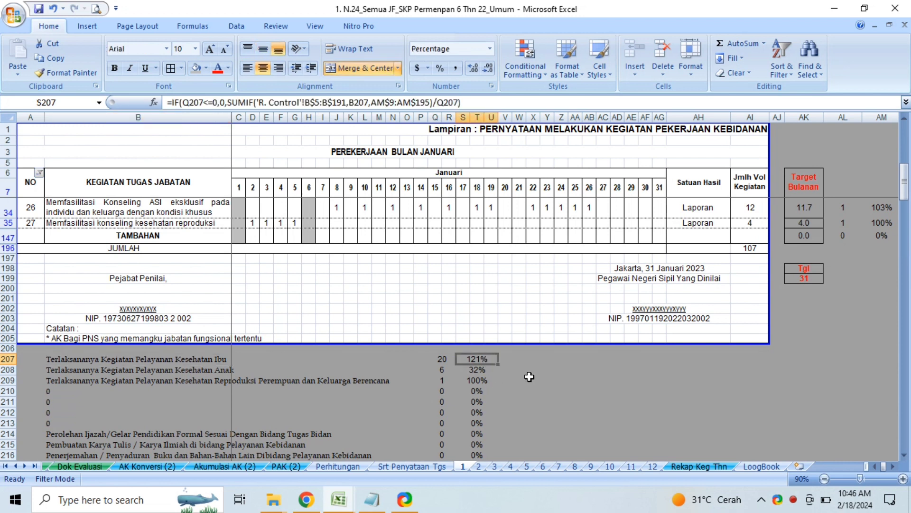
{"action": "left_click", "coordinate": [473, 373]}
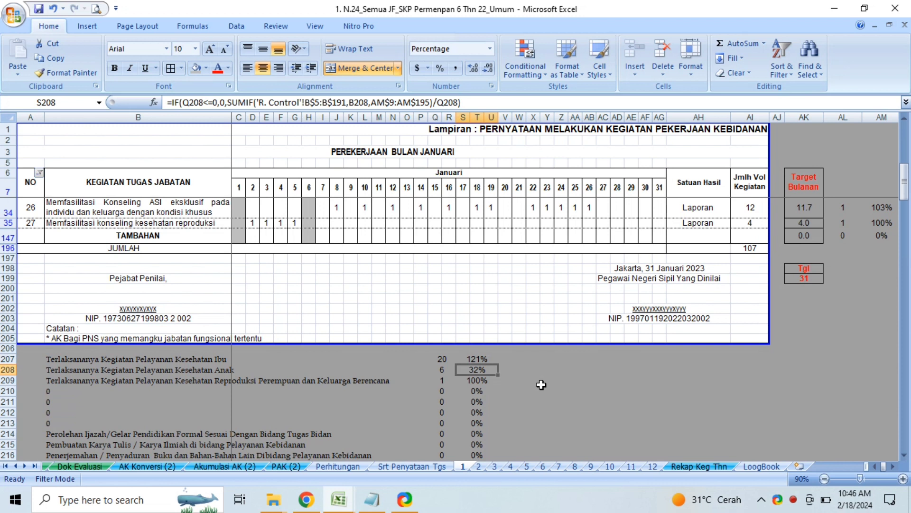
{"action": "key", "text": "Down"}
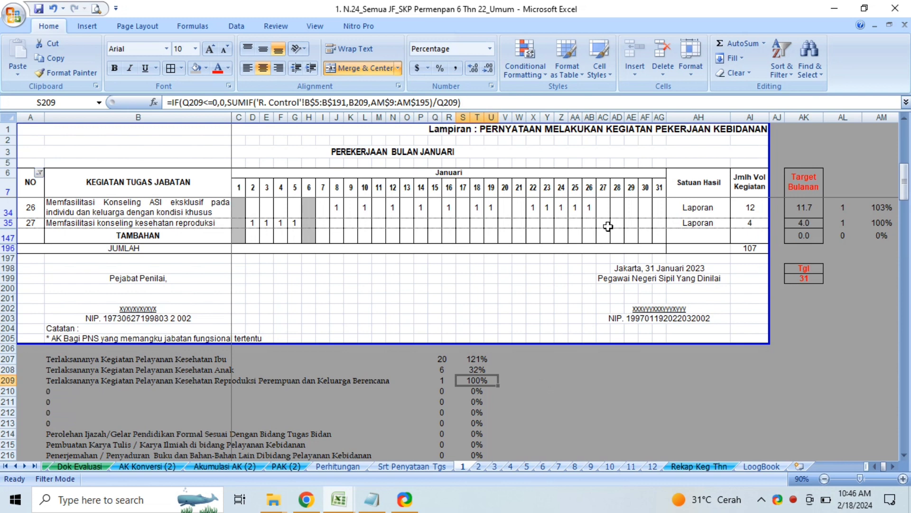
Review January's entries between activities 26 and 8 against their targets, and recheck the Pelayanan Kesehatan Anak percentage.
{"action": "left_click", "coordinate": [590, 209]}
{"action": "key", "text": "Up"}
{"action": "key", "text": "Up"}
{"action": "key", "text": "Up"}
{"action": "key", "text": "Up"}
{"action": "key", "text": "Up"}
{"action": "key", "text": "Up"}
{"action": "key", "text": "Up"}
{"action": "key", "text": "Up"}
{"action": "key", "text": "Up"}
{"action": "key", "text": "Up"}
{"action": "key", "text": "Up"}
{"action": "key", "text": "Up"}
{"action": "key", "text": "Up"}
{"action": "key", "text": "Up"}
{"action": "key", "text": "Up"}
{"action": "key", "text": "Up"}
{"action": "key", "text": "Up"}
{"action": "key", "text": "Up"}
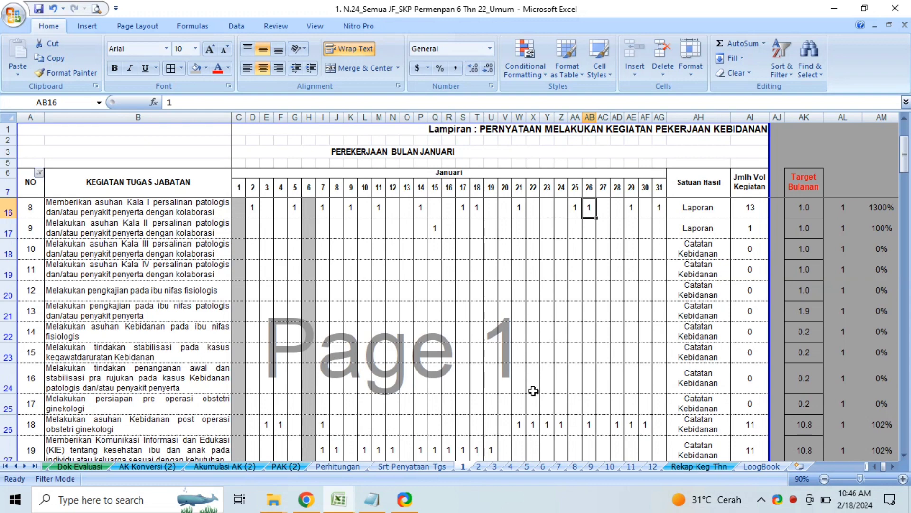
{"action": "key", "text": "Down"}
{"action": "key", "text": "Down"}
{"action": "key", "text": "Down"}
{"action": "key", "text": "Down"}
{"action": "key", "text": "Down"}
{"action": "key", "text": "Down"}
{"action": "key", "text": "Down"}
{"action": "key", "text": "Down"}
{"action": "key", "text": "Down"}
{"action": "key", "text": "Down"}
{"action": "key", "text": "Down"}
{"action": "key", "text": "Down"}
{"action": "key", "text": "Down"}
{"action": "key", "text": "Down"}
{"action": "key", "text": "Down"}
{"action": "key", "text": "Down"}
{"action": "key", "text": "Down"}
{"action": "key", "text": "Down"}
{"action": "key", "text": "Down"}
{"action": "key", "text": "Down"}
{"action": "key", "text": "Down"}
{"action": "key", "text": "Down"}
{"action": "key", "text": "Down"}
{"action": "key", "text": "Down"}
{"action": "key", "text": "Down"}
{"action": "key", "text": "Down"}
{"action": "key", "text": "Down"}
{"action": "key", "text": "Down"}
{"action": "key", "text": "Down"}
{"action": "key", "text": "Down"}
{"action": "key", "text": "Down"}
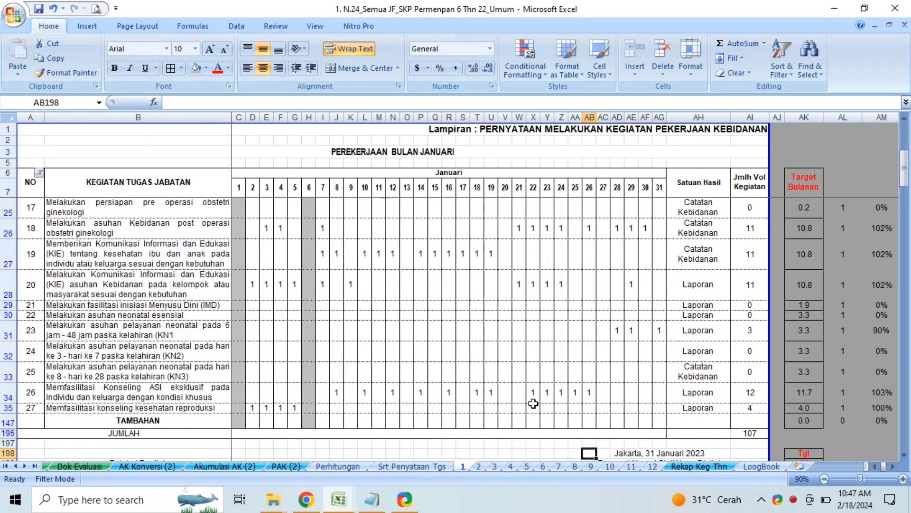
{"action": "left_click", "coordinate": [471, 353]}
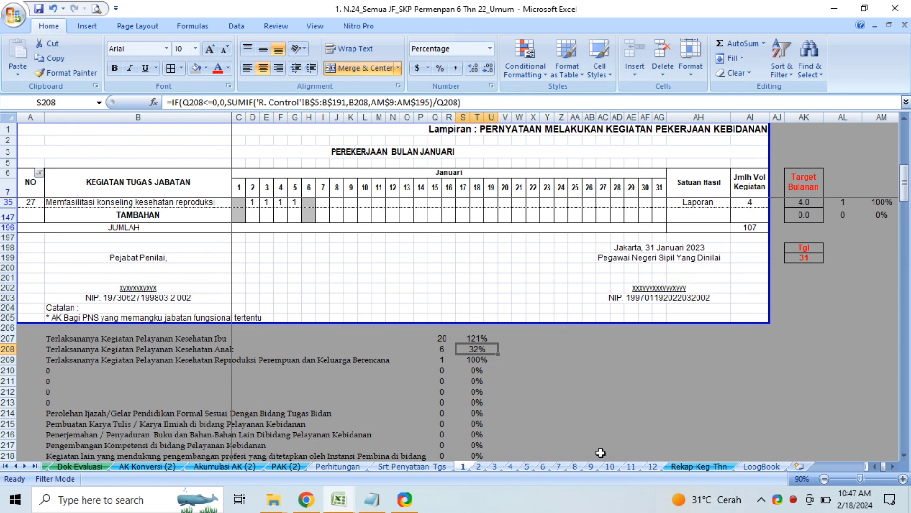
On the Rekap Keg Thn sheet, filter the No column to exclude 0.
{"action": "left_click", "coordinate": [693, 465]}
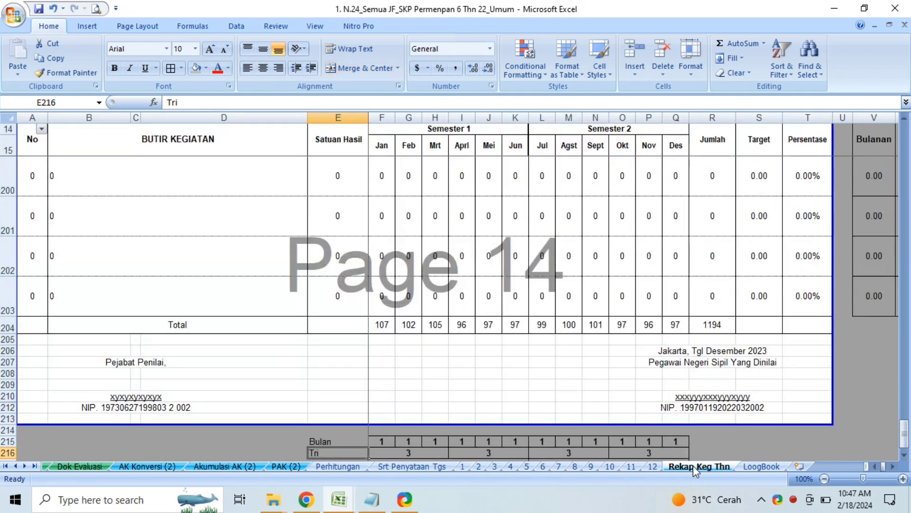
{"action": "key", "text": "Up"}
{"action": "key", "text": "Up"}
{"action": "key", "text": "Up"}
{"action": "key", "text": "Up"}
{"action": "key", "text": "Up"}
{"action": "key", "text": "Up"}
{"action": "key", "text": "Up"}
{"action": "key", "text": "Up"}
{"action": "key", "text": "Up"}
{"action": "key", "text": "Up"}
{"action": "key", "text": "Up"}
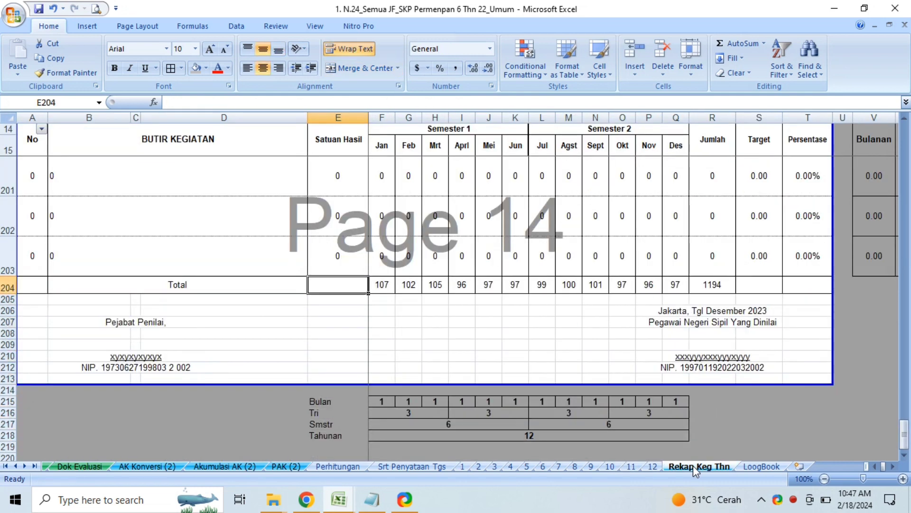
{"action": "left_click", "coordinate": [136, 141]}
{"action": "key", "text": "Down"}
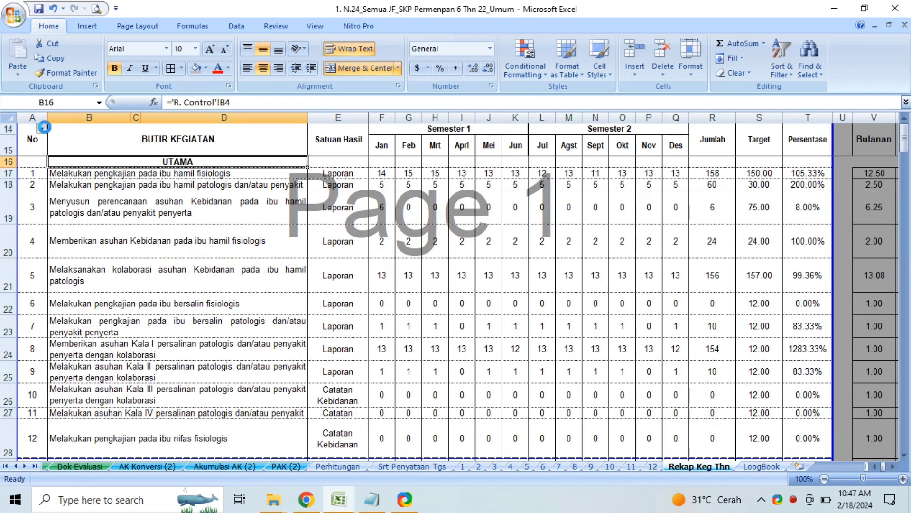
{"action": "left_click", "coordinate": [41, 129]}
{"action": "left_click", "coordinate": [40, 246]}
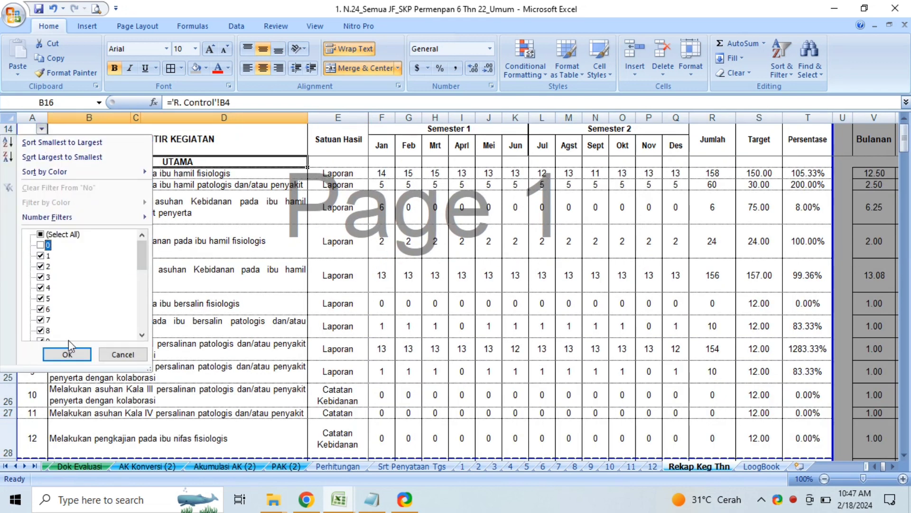
{"action": "left_click", "coordinate": [70, 356]}
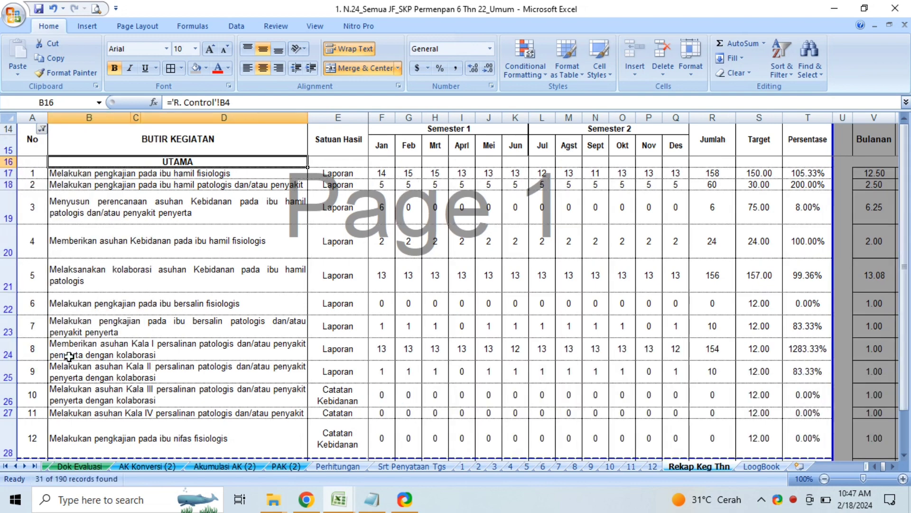
Look through the filtered yearly recap from activity 1 down to the Total row.
{"action": "key", "text": "Down"}
{"action": "key", "text": "Down"}
{"action": "key", "text": "Down"}
{"action": "key", "text": "Down"}
{"action": "key", "text": "Down"}
{"action": "key", "text": "Down"}
{"action": "key", "text": "Down"}
{"action": "key", "text": "Down"}
{"action": "key", "text": "Down"}
{"action": "key", "text": "Down"}
{"action": "key", "text": "Down"}
{"action": "key", "text": "Down"}
{"action": "key", "text": "Down"}
{"action": "key", "text": "Down"}
{"action": "key", "text": "Down"}
{"action": "key", "text": "Down"}
{"action": "key", "text": "Down"}
{"action": "key", "text": "Down"}
{"action": "key", "text": "Down"}
{"action": "key", "text": "Down"}
{"action": "key", "text": "Down"}
{"action": "key", "text": "Down"}
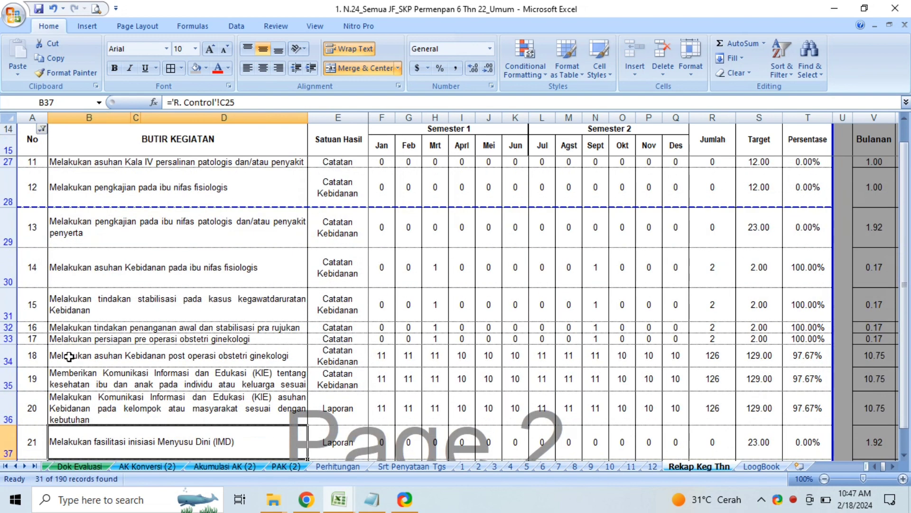
{"action": "key", "text": "Down"}
{"action": "key", "text": "Down"}
{"action": "key", "text": "Down"}
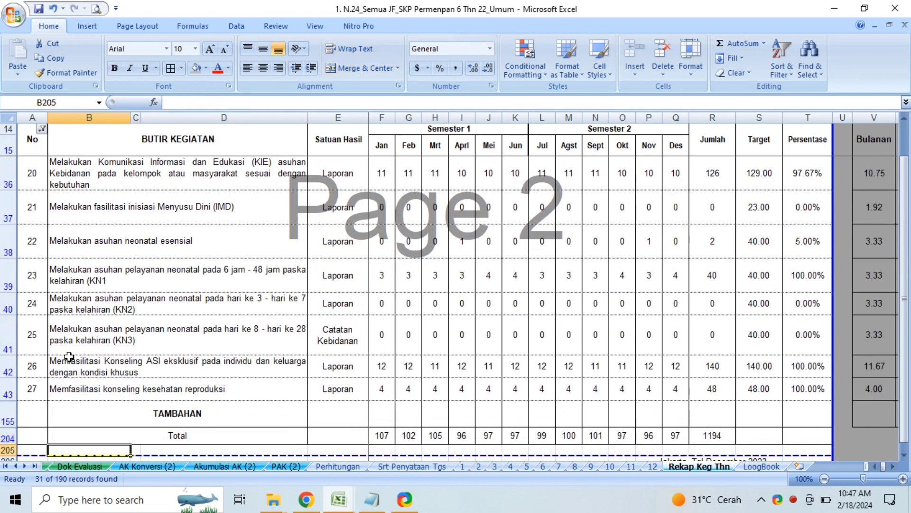
Examine the monthly counts for activities 24 and 25 (KN2 and KN3) alongside their monthly and yearly targets.
{"action": "left_click", "coordinate": [372, 334]}
{"action": "key", "text": "Up"}
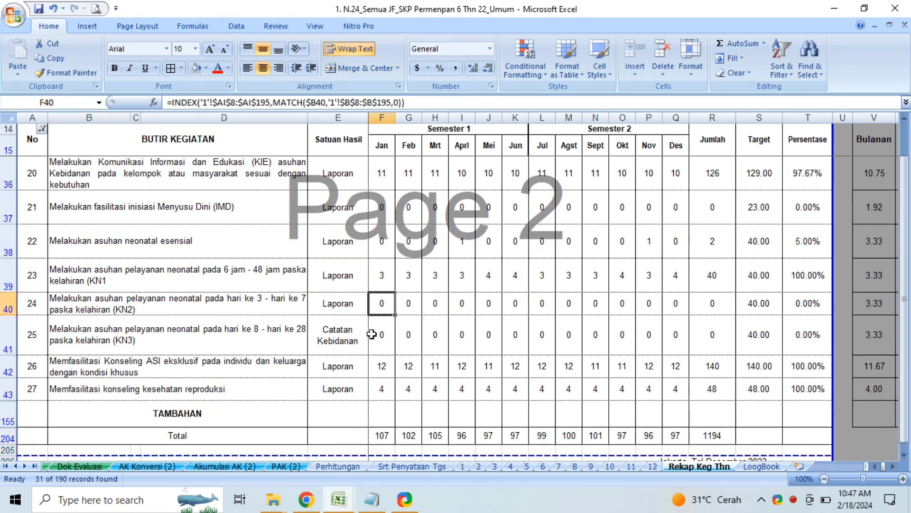
{"action": "key", "text": "shift+Down"}
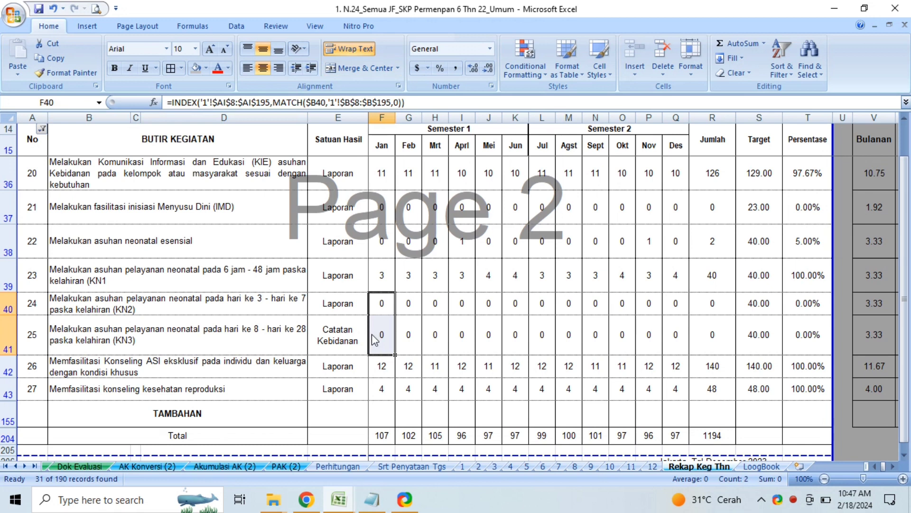
{"action": "key", "text": "shift+Right"}
{"action": "key", "text": "shift+Right"}
{"action": "key", "text": "shift+Right"}
{"action": "key", "text": "shift+Right"}
{"action": "key", "text": "shift+Right"}
{"action": "key", "text": "shift+Right"}
{"action": "key", "text": "shift+Right"}
{"action": "key", "text": "shift+Right"}
{"action": "key", "text": "shift+Right"}
{"action": "key", "text": "shift+Right"}
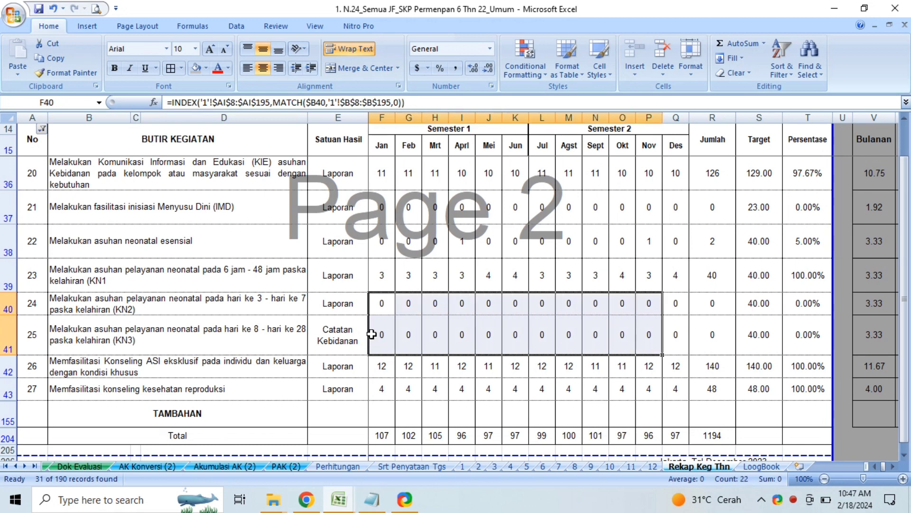
{"action": "left_click", "coordinate": [802, 313]}
{"action": "key", "text": "Right"}
{"action": "key", "text": "Right"}
{"action": "key", "text": "Right"}
{"action": "key", "text": "Right"}
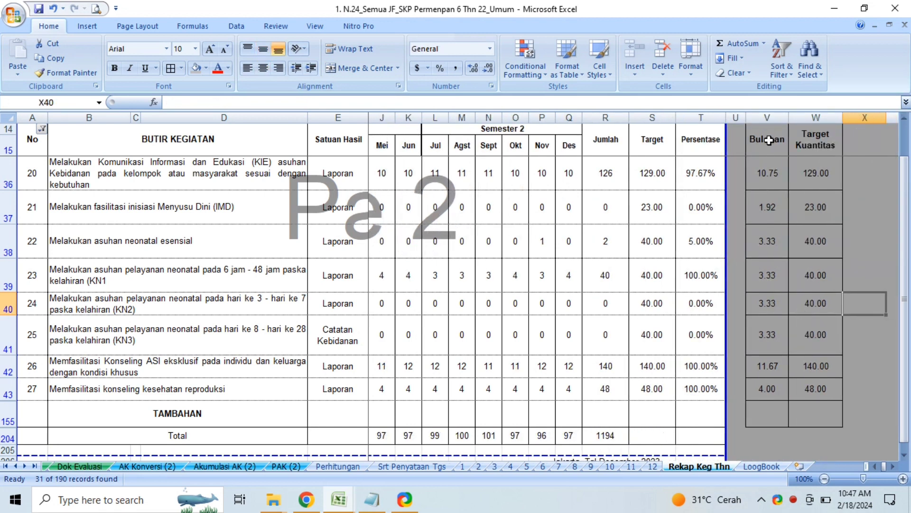
Compare the Jumlah of activities 1 and 2 with their Target Kuantitas, and check the Persentase of activity 2.
{"action": "left_click", "coordinate": [769, 140]}
{"action": "key", "text": "Down"}
{"action": "key", "text": "Down"}
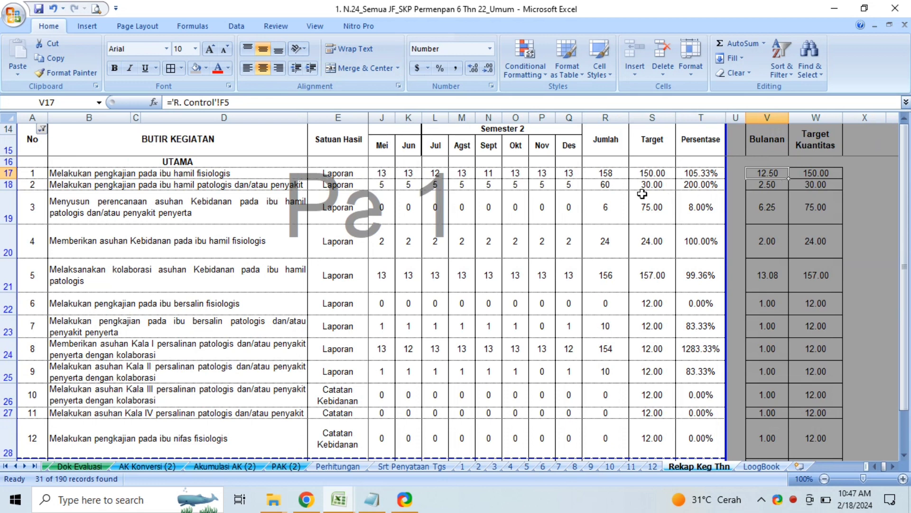
{"action": "left_click", "coordinate": [613, 174]}
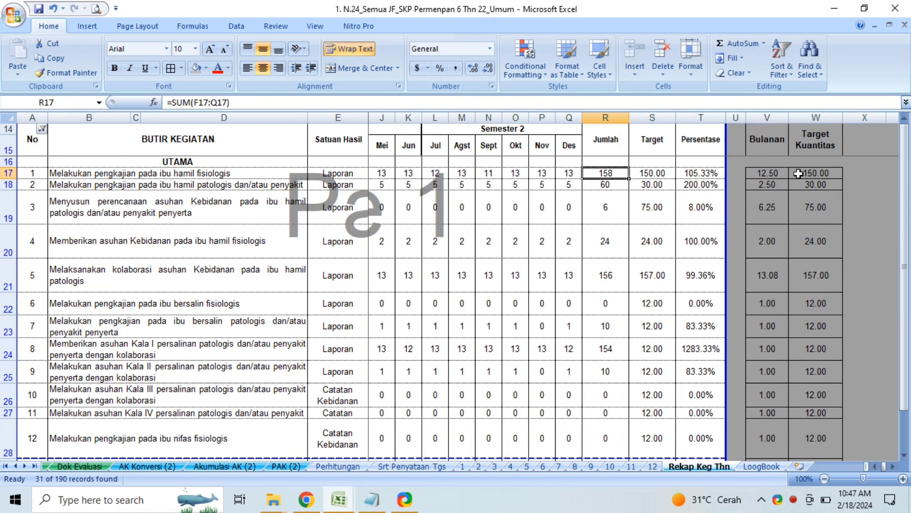
{"action": "left_click", "coordinate": [820, 173]}
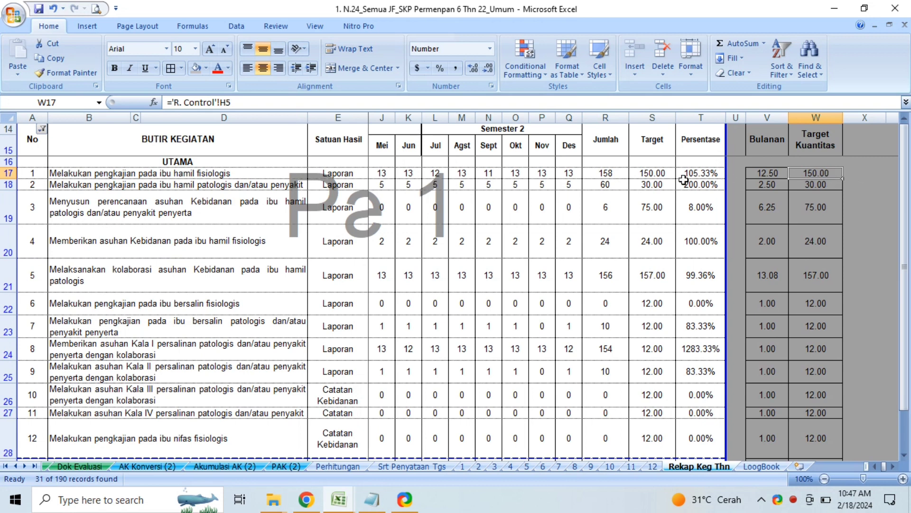
{"action": "left_click", "coordinate": [611, 174]}
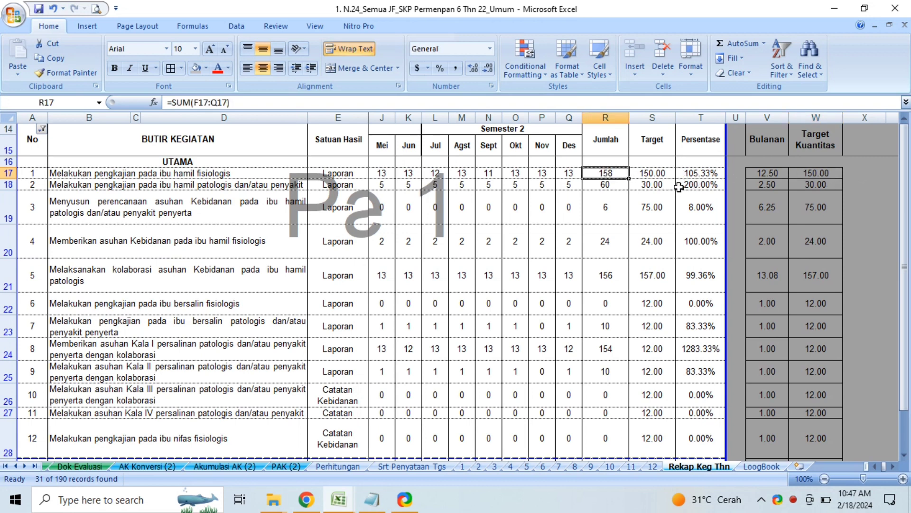
{"action": "left_click", "coordinate": [609, 184]}
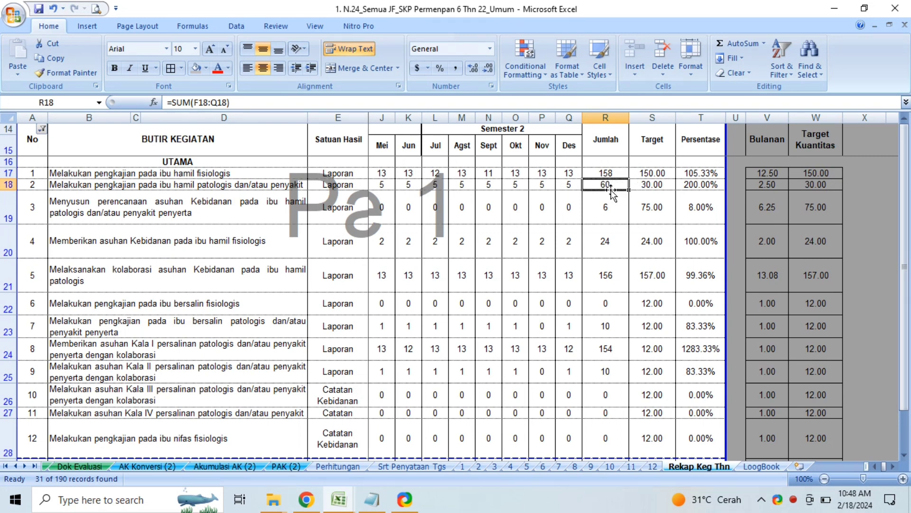
{"action": "left_click", "coordinate": [814, 186]}
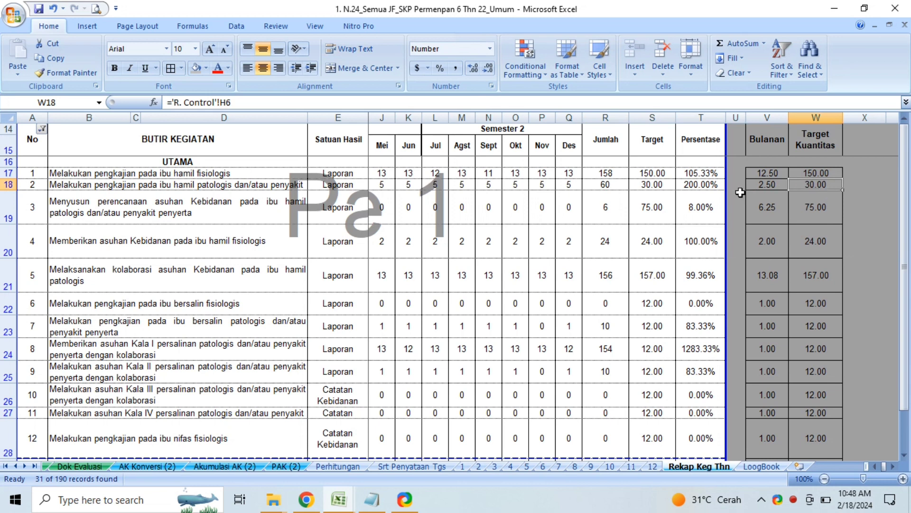
{"action": "left_click", "coordinate": [704, 183]}
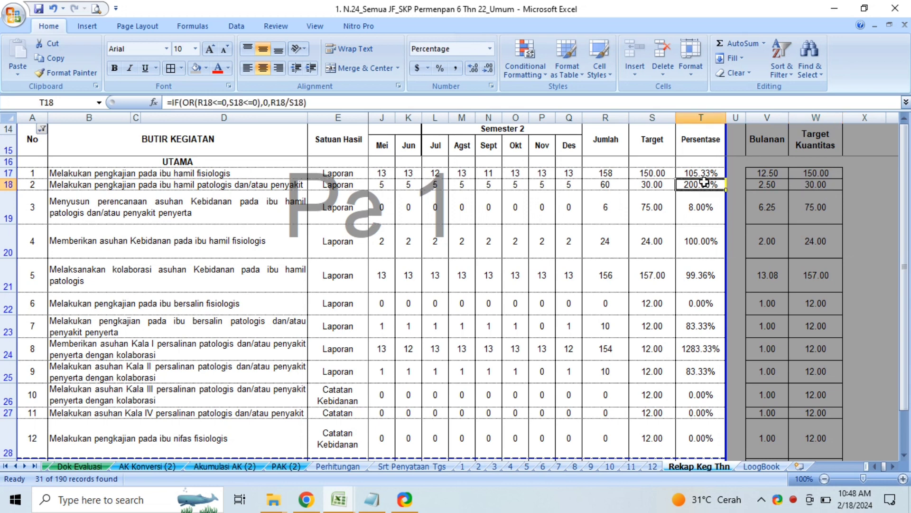
Look down the Persentase column of the yearly recap from activity 3 to activity 13.
{"action": "key", "text": "Down"}
{"action": "key", "text": "Down"}
{"action": "key", "text": "Down"}
{"action": "key", "text": "Down"}
{"action": "key", "text": "Down"}
{"action": "key", "text": "Down"}
{"action": "key", "text": "Down"}
{"action": "key", "text": "Down"}
{"action": "key", "text": "Down"}
{"action": "key", "text": "Down"}
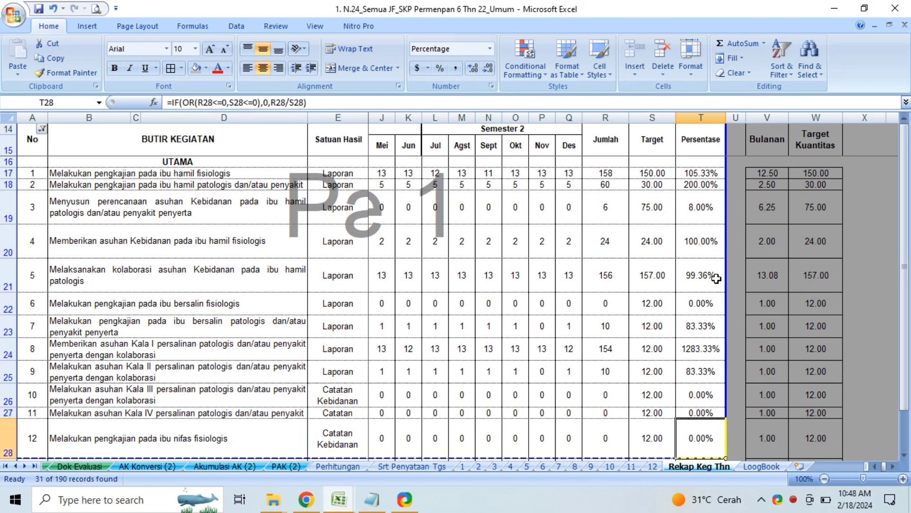
{"action": "key", "text": "Down"}
{"action": "key", "text": "Down"}
{"action": "key", "text": "Down"}
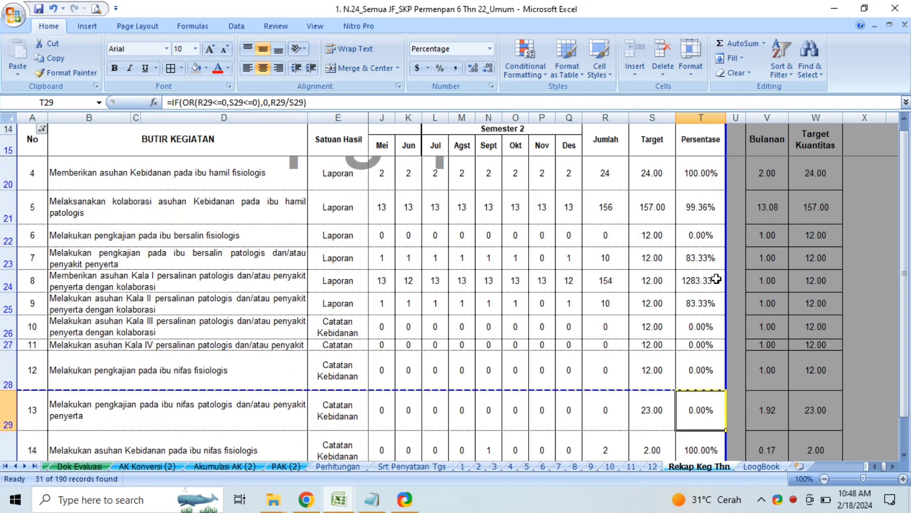
On the Umpan Balik sheet, examine the Realisasi entries for Kesehatan Ibu and the Kualitas entry for Kesehatan Anak.
{"action": "left_click", "coordinate": [50, 461]}
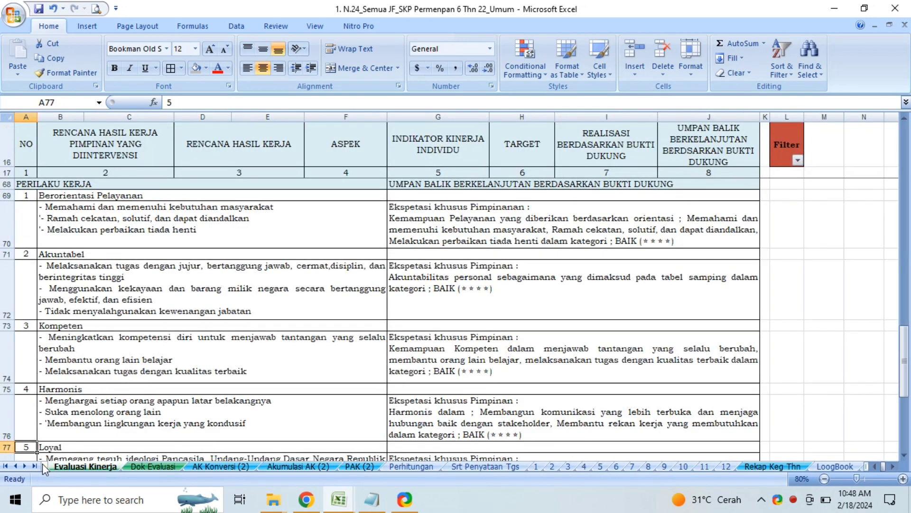
{"action": "left_click", "coordinate": [46, 467]}
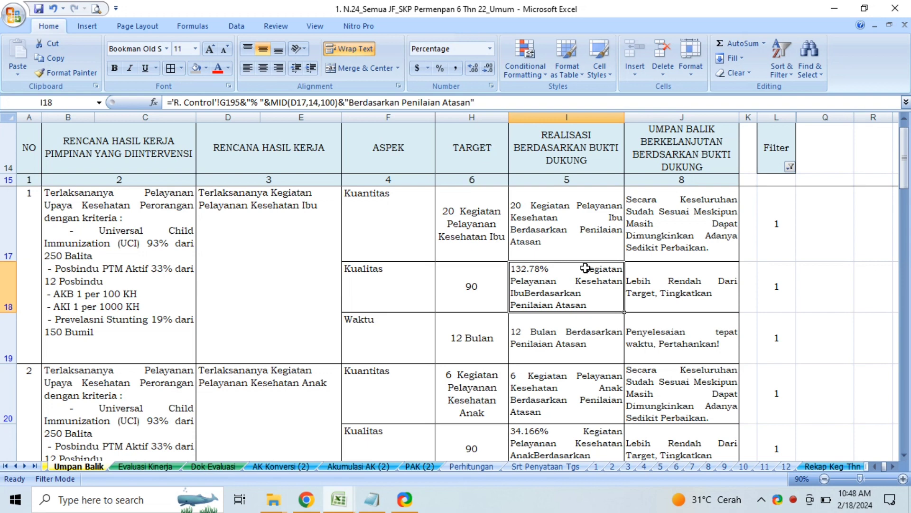
{"action": "key", "text": "Down"}
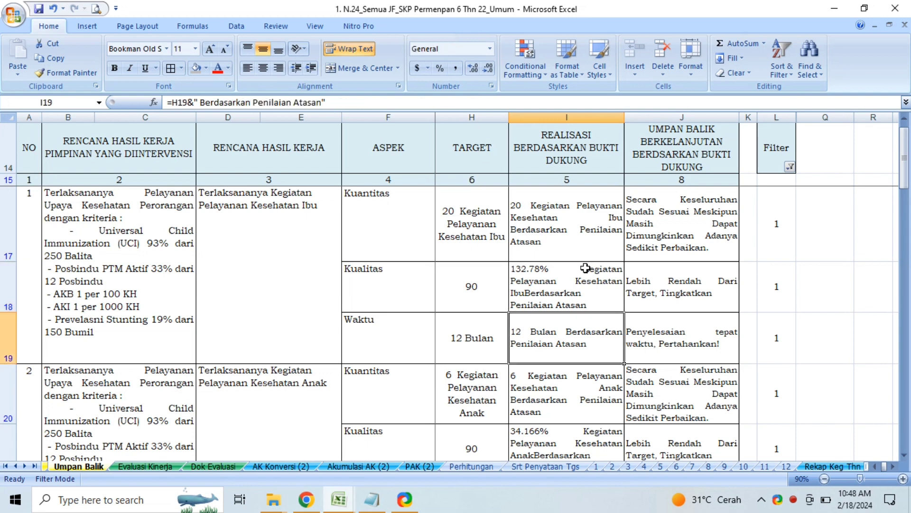
{"action": "key", "text": "Up"}
{"action": "key", "text": "Up"}
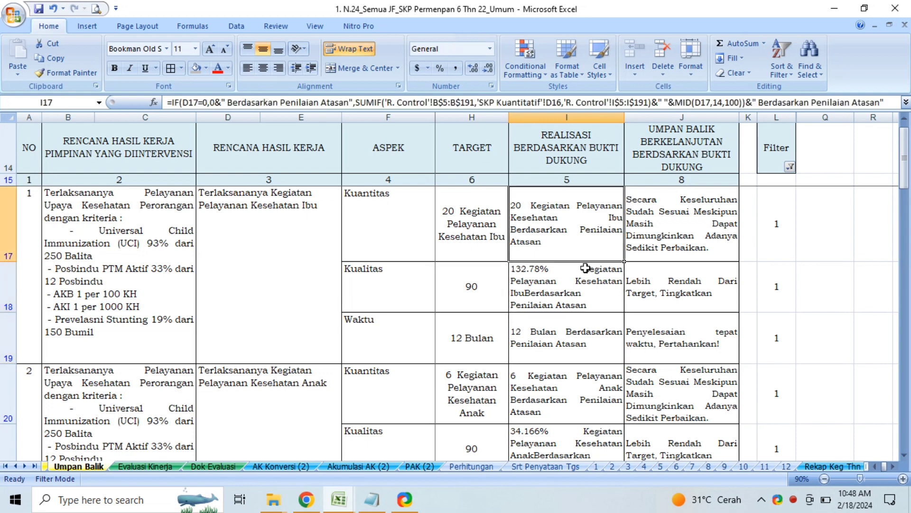
{"action": "key", "text": "Down"}
{"action": "left_click", "coordinate": [534, 434]}
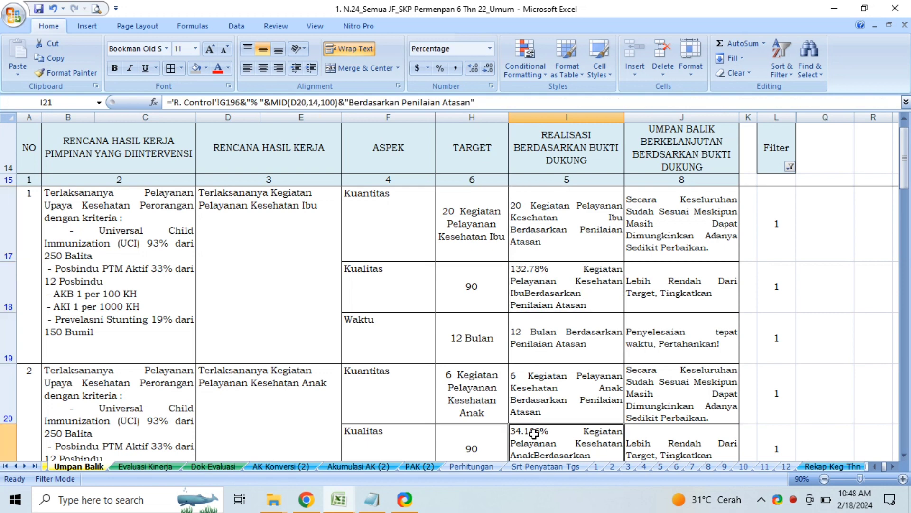
{"action": "scroll", "coordinate": [534, 433], "scroll_direction": "down", "scroll_amount": 1}
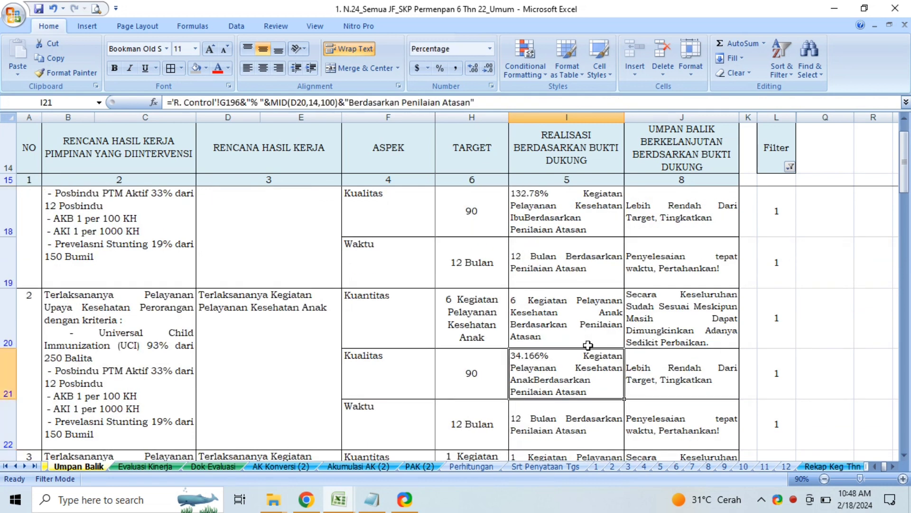
Review the Realisasi entries of the Kesehatan Reproduksi Perempuan dan Keluarga Berencana activity, down to the Perilaku Kerja heading.
{"action": "key", "text": "Down"}
{"action": "key", "text": "Down"}
{"action": "key", "text": "Down"}
{"action": "key", "text": "Down"}
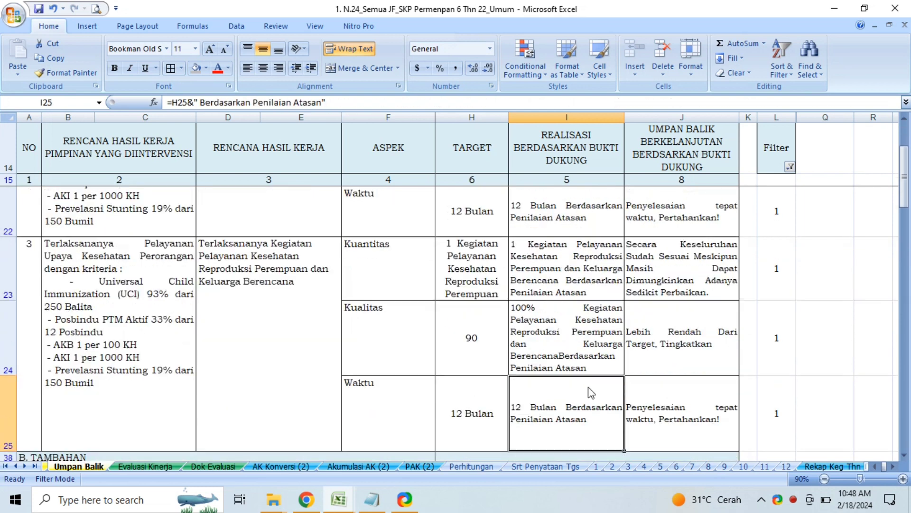
{"action": "key", "text": "Up"}
{"action": "key", "text": "Up"}
{"action": "key", "text": "Down"}
{"action": "key", "text": "Down"}
{"action": "key", "text": "Down"}
{"action": "key", "text": "Down"}
{"action": "key", "text": "Down"}
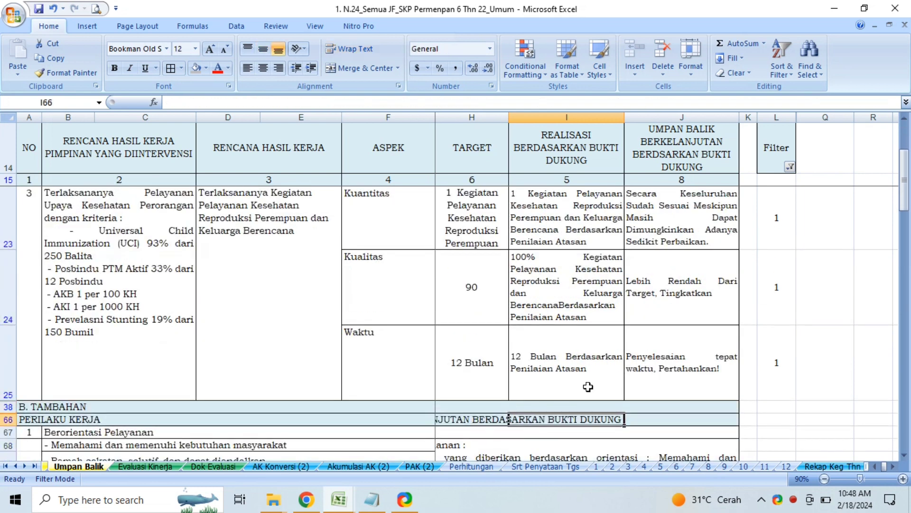
On the Evaluasi Kinerja sheet, filter the Filter column to exclude 0.
{"action": "left_click", "coordinate": [136, 467]}
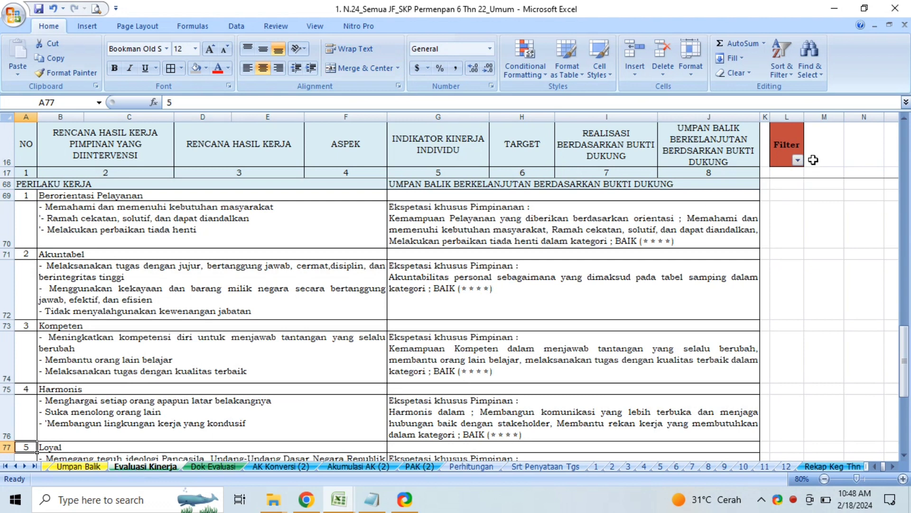
{"action": "left_click", "coordinate": [703, 160]}
{"action": "key", "text": "Down"}
{"action": "key", "text": "Down"}
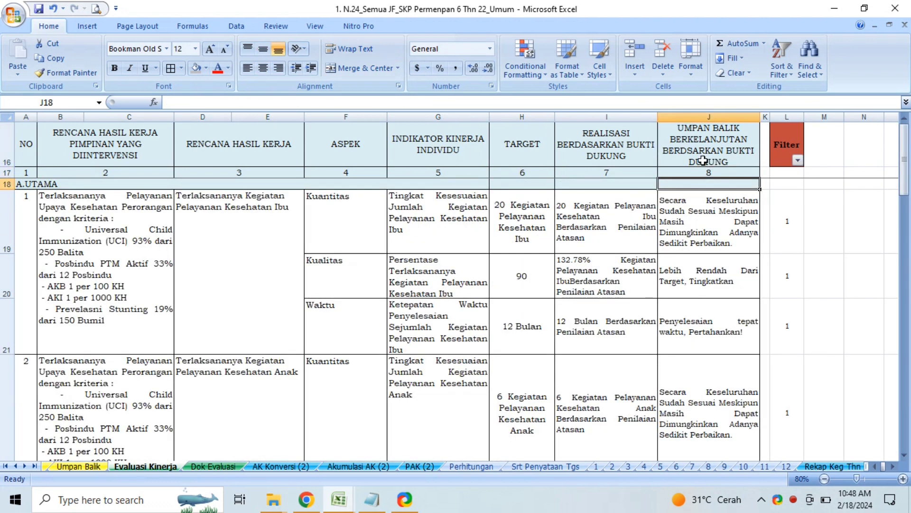
{"action": "left_click", "coordinate": [798, 161]}
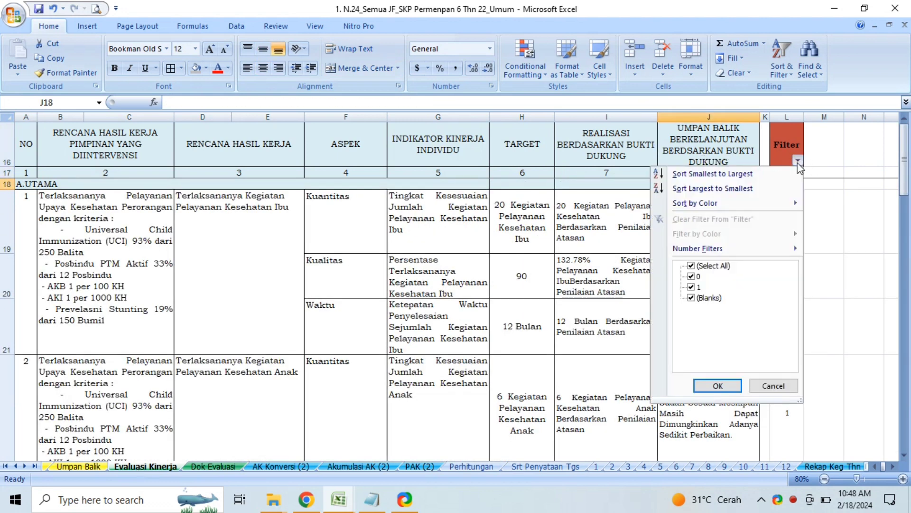
{"action": "left_click", "coordinate": [698, 278]}
{"action": "key", "text": "Return"}
Look through the filtered Evaluasi Kinerja table down to Perilaku Kerja and return to the rows above the table.
{"action": "key", "text": "Down"}
{"action": "key", "text": "Down"}
{"action": "key", "text": "Down"}
{"action": "key", "text": "Down"}
{"action": "key", "text": "Down"}
{"action": "key", "text": "Down"}
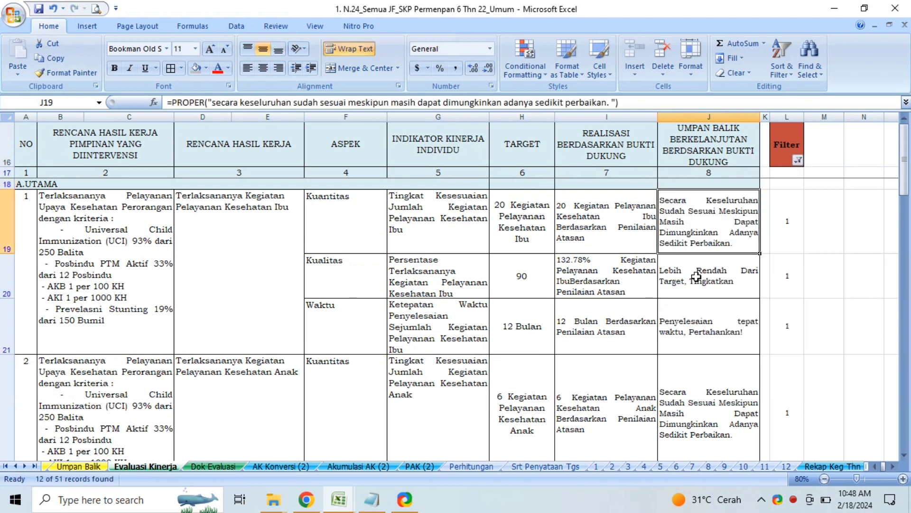
{"action": "key", "text": "Down"}
{"action": "key", "text": "Down"}
{"action": "key", "text": "Down"}
{"action": "key", "text": "Down"}
{"action": "key", "text": "Down"}
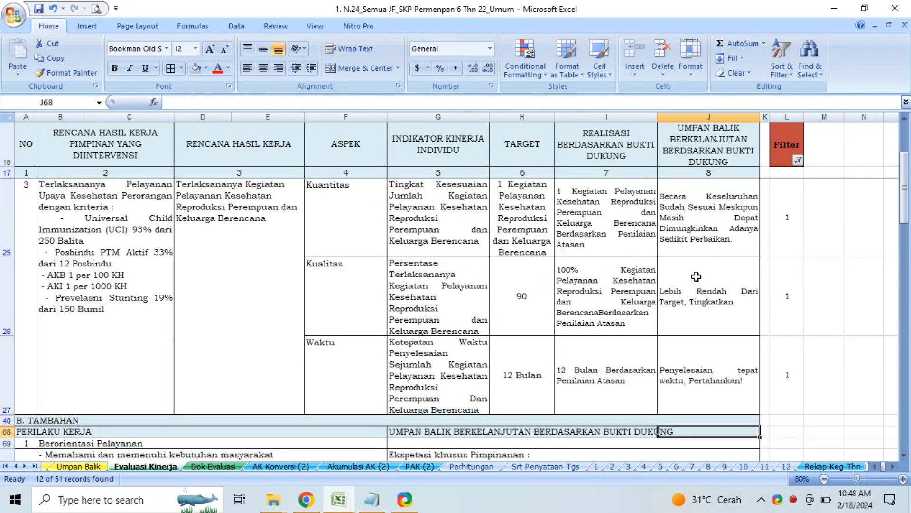
{"action": "key", "text": "Down"}
{"action": "key", "text": "Down"}
{"action": "key", "text": "Up"}
{"action": "key", "text": "Up"}
{"action": "key", "text": "Up"}
{"action": "key", "text": "Up"}
{"action": "key", "text": "Up"}
{"action": "key", "text": "Up"}
{"action": "key", "text": "Up"}
{"action": "key", "text": "Up"}
{"action": "key", "text": "Up"}
{"action": "key", "text": "Up"}
{"action": "key", "text": "Up"}
{"action": "key", "text": "Up"}
{"action": "key", "text": "Up"}
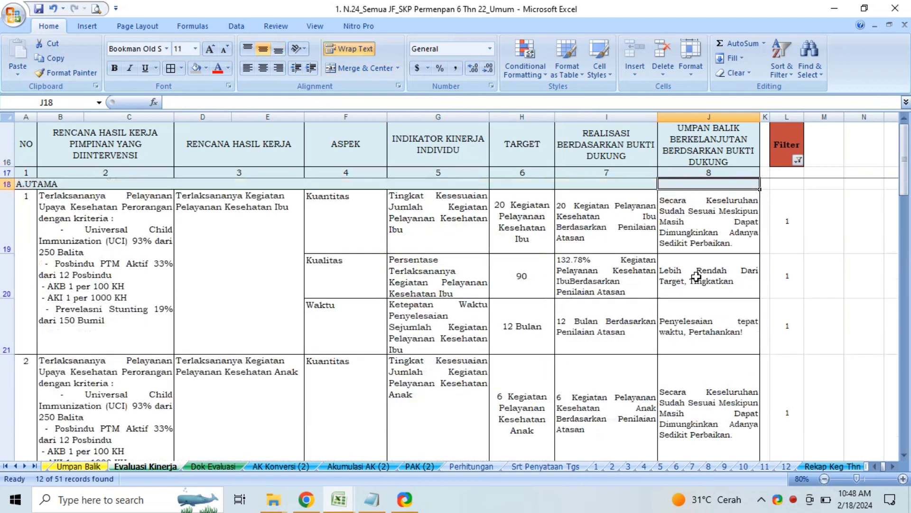
{"action": "key", "text": "Up"}
{"action": "key", "text": "Up"}
{"action": "key", "text": "Up"}
{"action": "key", "text": "Up"}
{"action": "key", "text": "Up"}
{"action": "key", "text": "Up"}
{"action": "key", "text": "Up"}
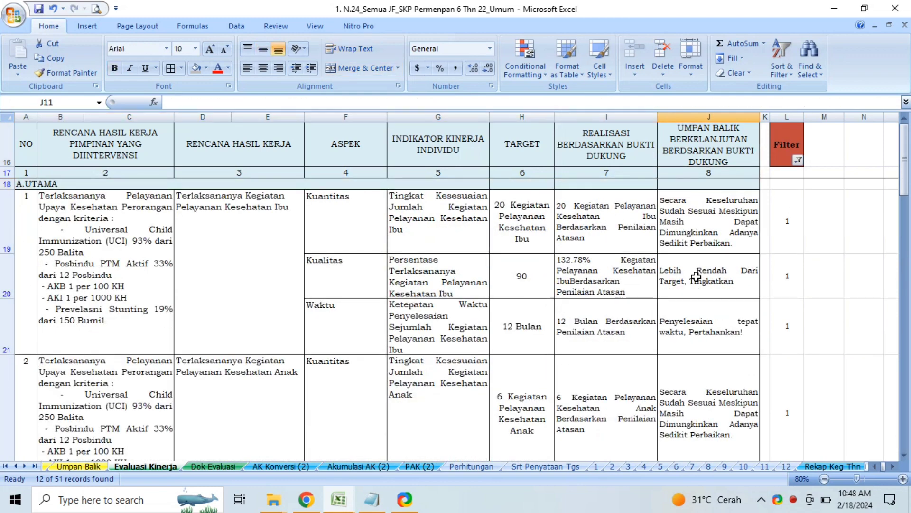
Preview the printout of the Evaluasi Kinerja sheet, check pages 1 and 2 enlarged, and close the preview.
{"action": "left_click", "coordinate": [96, 9]}
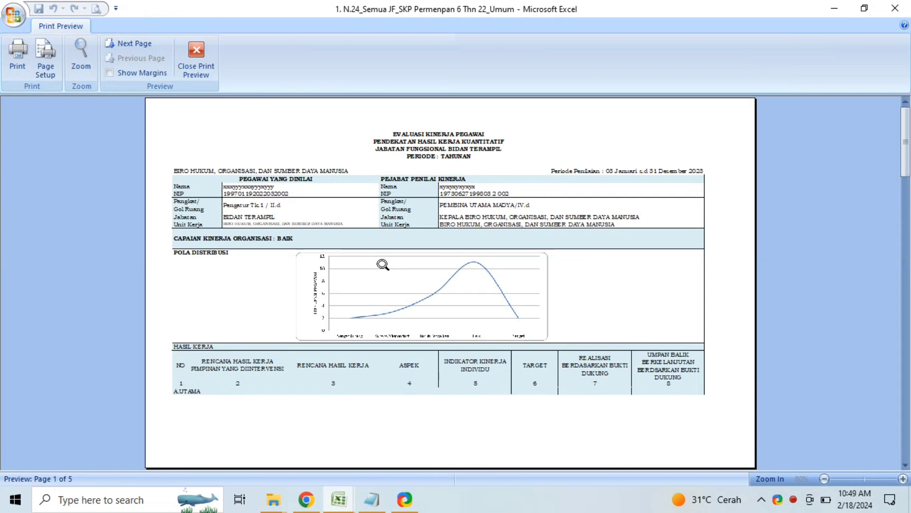
{"action": "left_click", "coordinate": [458, 278]}
{"action": "scroll", "coordinate": [460, 282], "scroll_direction": "down", "scroll_amount": 5}
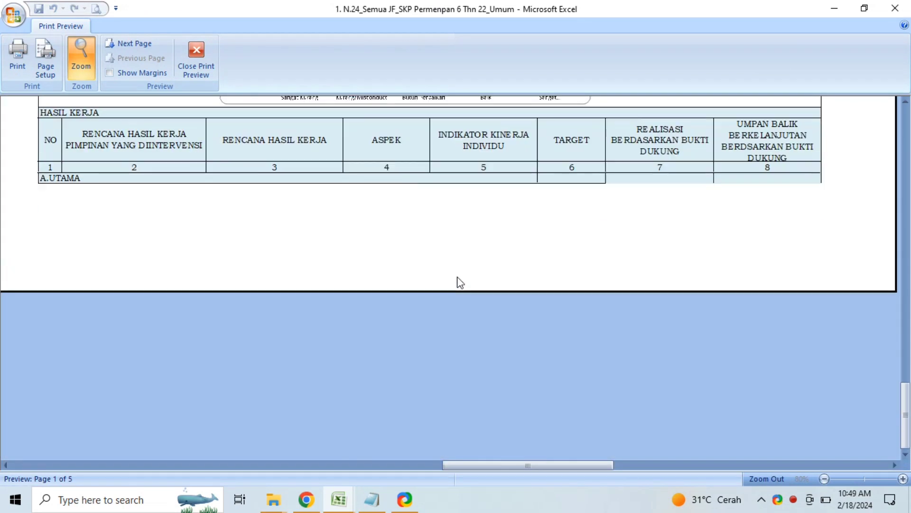
{"action": "scroll", "coordinate": [460, 282], "scroll_direction": "up", "scroll_amount": 5}
{"action": "scroll", "coordinate": [460, 282], "scroll_direction": "up", "scroll_amount": 2}
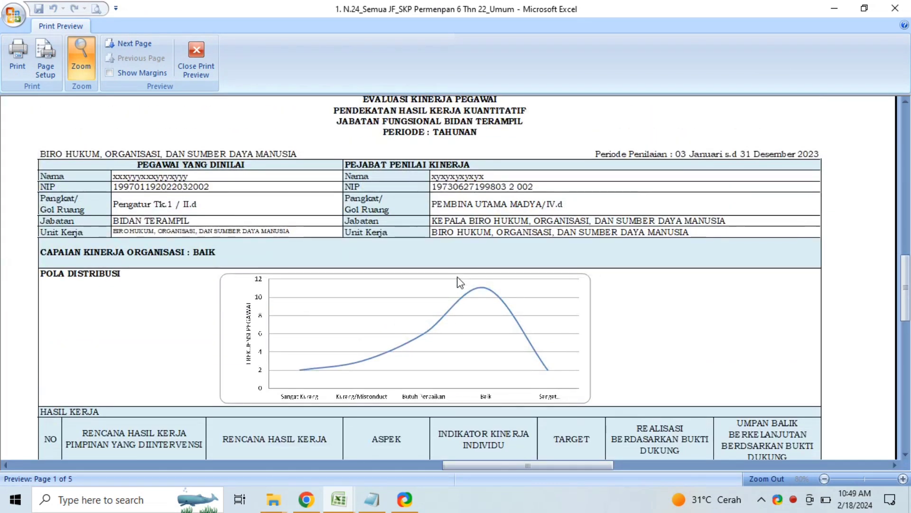
{"action": "left_click", "coordinate": [145, 46]}
{"action": "scroll", "coordinate": [145, 46], "scroll_direction": "down", "scroll_amount": 14}
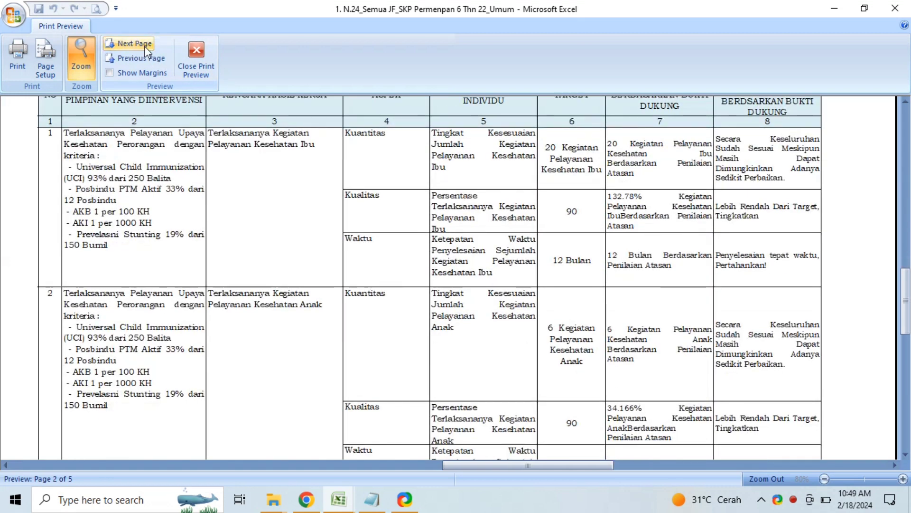
{"action": "scroll", "coordinate": [145, 46], "scroll_direction": "up", "scroll_amount": 2}
{"action": "scroll", "coordinate": [145, 46], "scroll_direction": "up", "scroll_amount": 10}
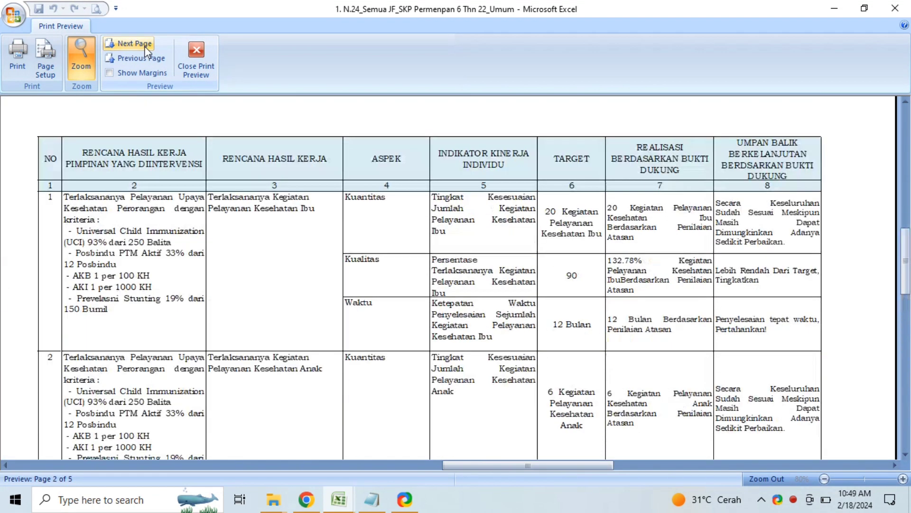
{"action": "left_click", "coordinate": [208, 61]}
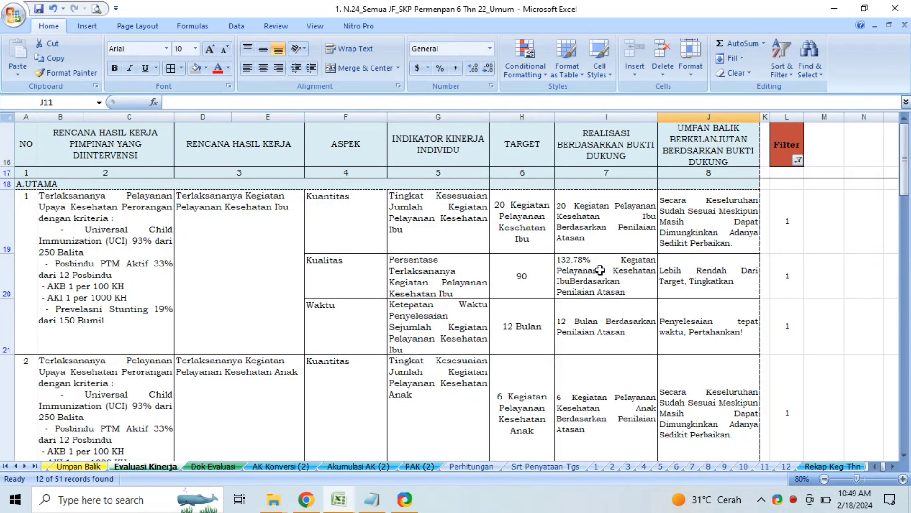
Check the Realisasi entries on Evaluasi Kinerja from the first Kualitas row down to the Berorientasi Pelayanan feedback.
{"action": "left_click", "coordinate": [601, 269]}
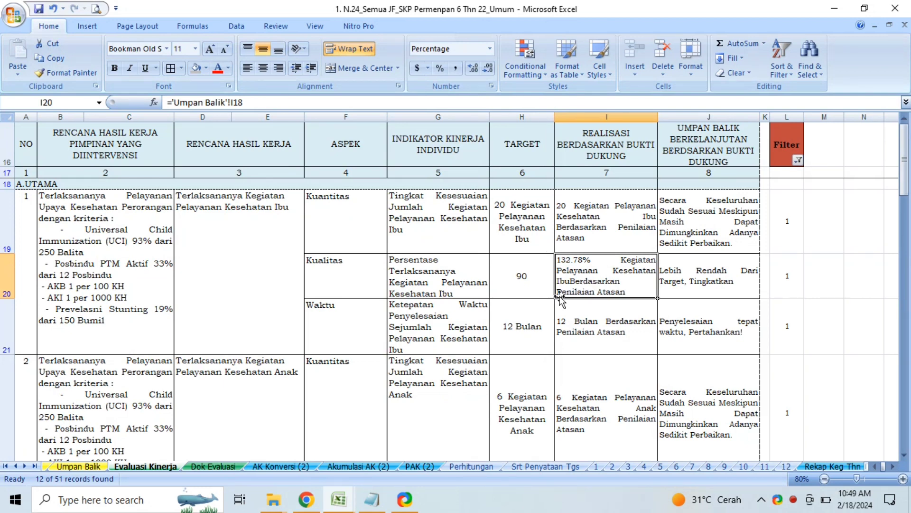
{"action": "left_click", "coordinate": [555, 301]}
{"action": "scroll", "coordinate": [554, 301], "scroll_direction": "down", "scroll_amount": 3}
{"action": "left_click", "coordinate": [554, 301]}
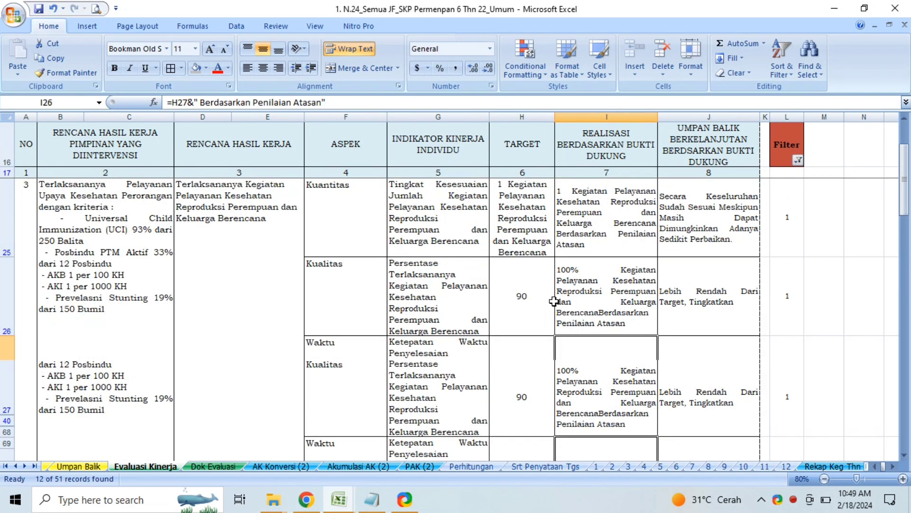
{"action": "key", "text": "Down"}
{"action": "key", "text": "Down"}
{"action": "key", "text": "Down"}
{"action": "key", "text": "Down"}
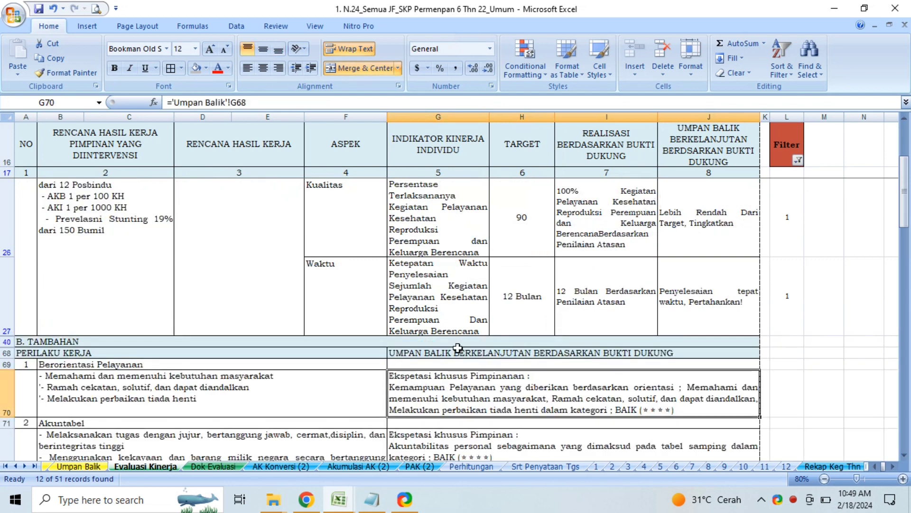
{"action": "left_click", "coordinate": [61, 351]}
{"action": "left_click", "coordinate": [603, 393]}
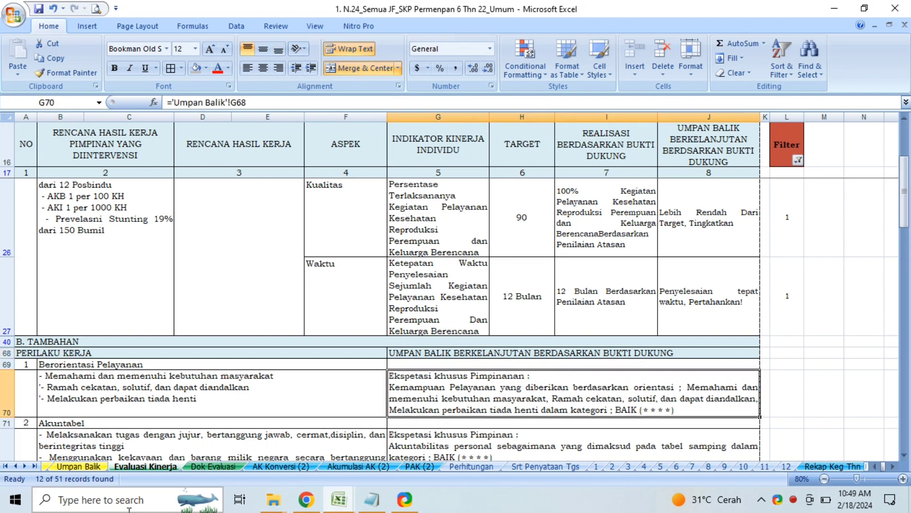
On the Kinerja vs Perilaku sheet, examine the Berorientasi Pelayanan behaviours, their feedback text and quarterly ratings.
{"action": "left_click", "coordinate": [6, 467]}
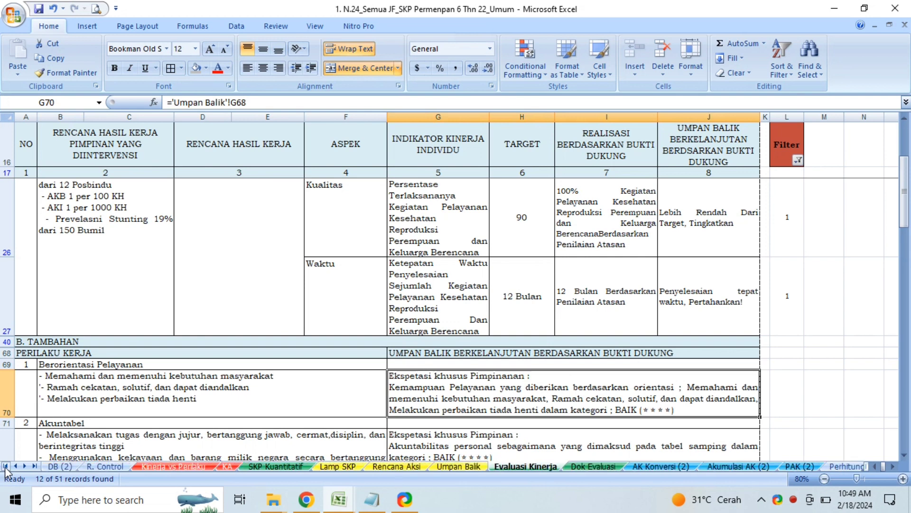
{"action": "left_click", "coordinate": [163, 466]}
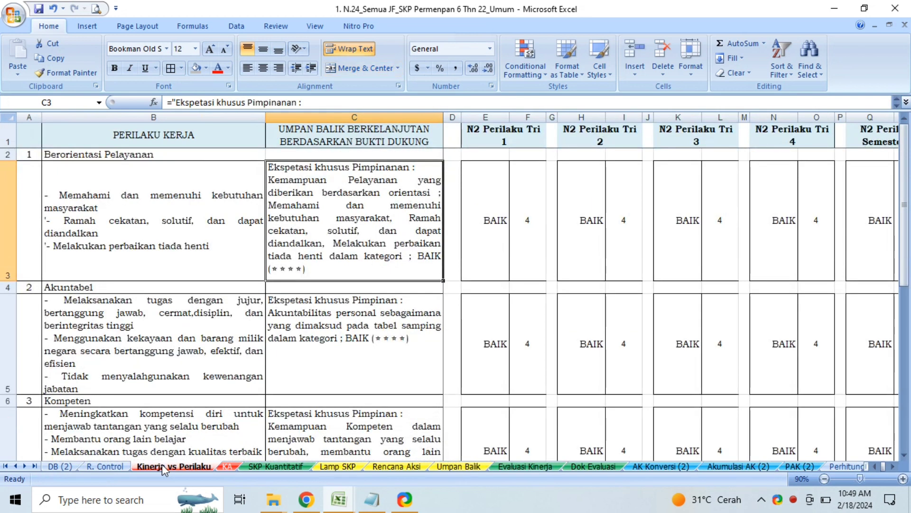
{"action": "left_click", "coordinate": [129, 240]}
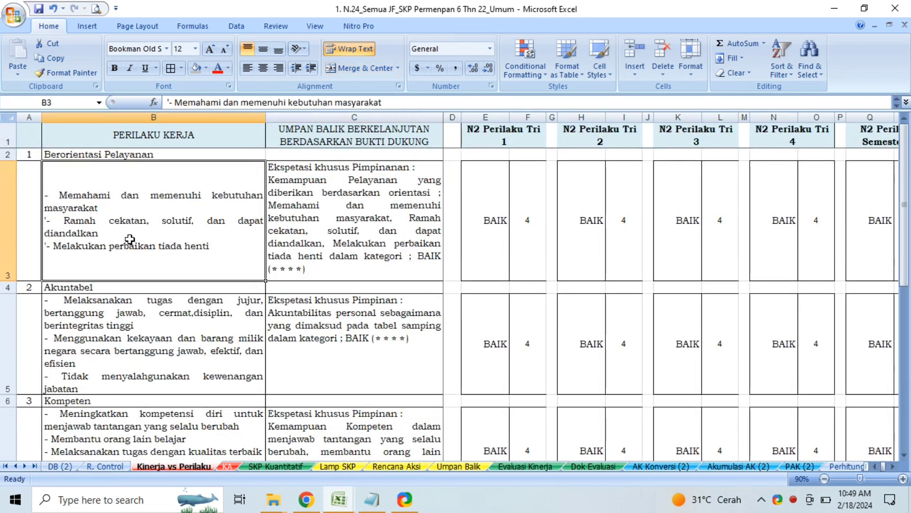
{"action": "left_click", "coordinate": [114, 155]}
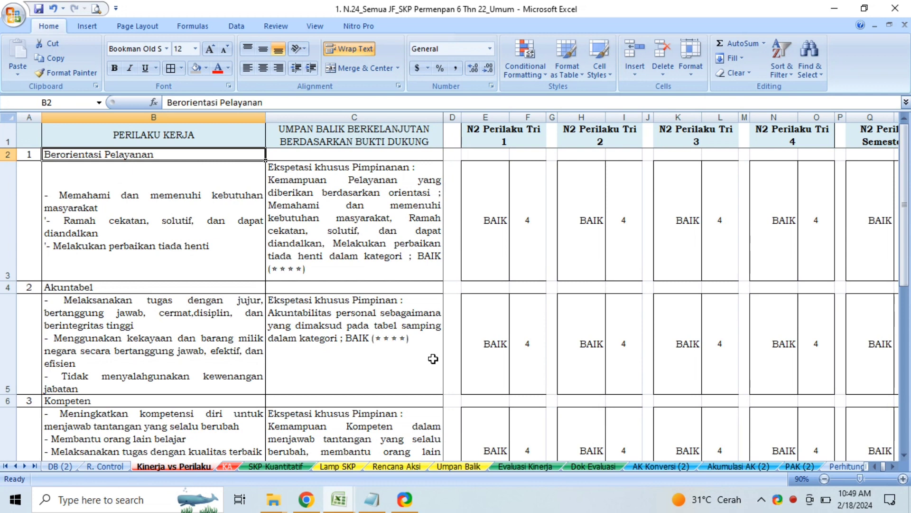
{"action": "key", "text": "Down"}
{"action": "key", "text": "Right"}
{"action": "key", "text": "Right"}
{"action": "key", "text": "Right"}
{"action": "key", "text": "Right"}
{"action": "key", "text": "Right"}
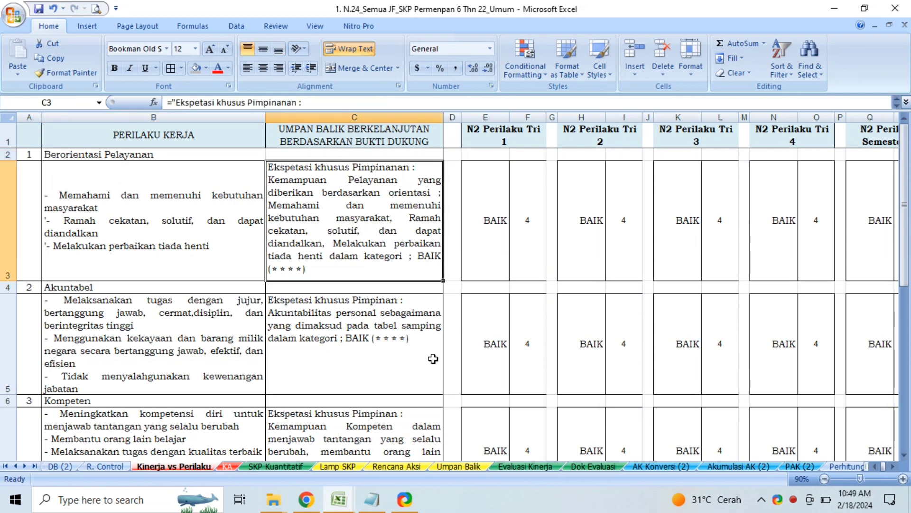
{"action": "key", "text": "Right"}
{"action": "key", "text": "Right"}
{"action": "key", "text": "Right"}
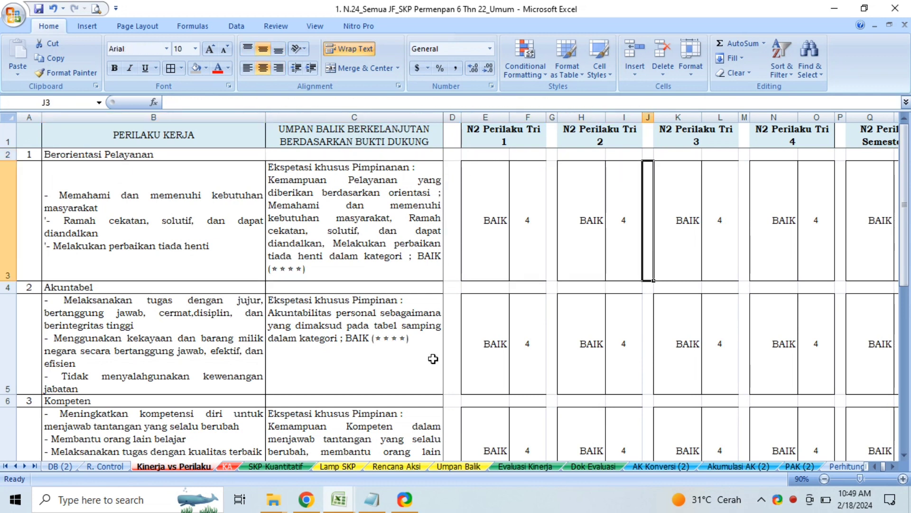
Look across the N2 Perilaku rating columns from Tri 1 through the semesters to Setahun.
{"action": "left_click", "coordinate": [491, 133]}
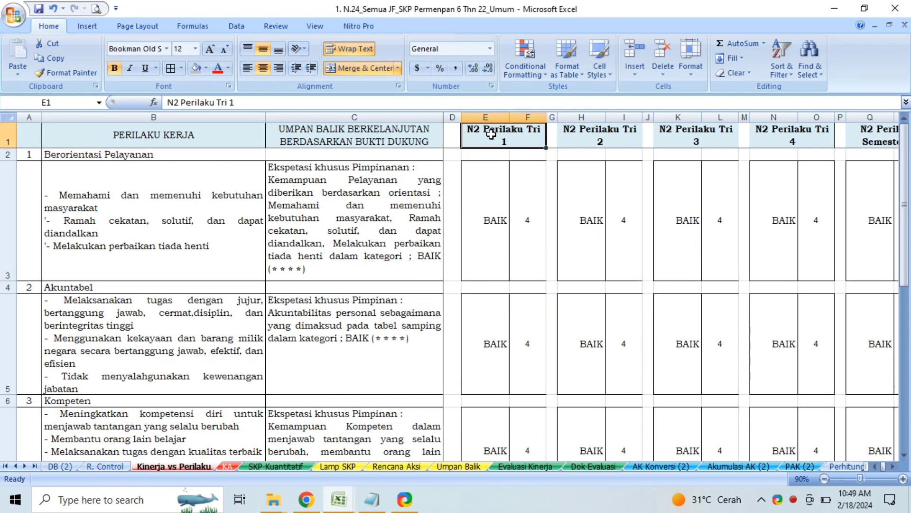
{"action": "key", "text": "Right"}
{"action": "key", "text": "Right"}
{"action": "key", "text": "Right"}
{"action": "key", "text": "Right"}
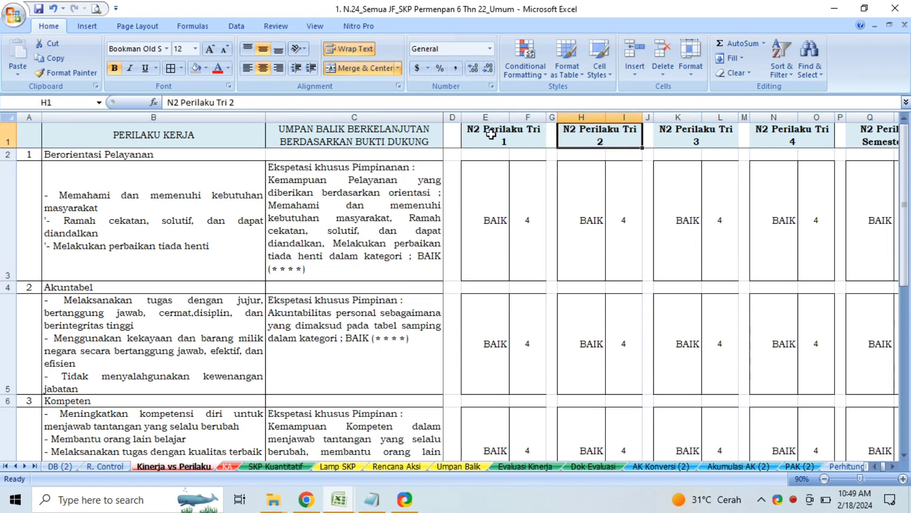
{"action": "key", "text": "Right"}
{"action": "key", "text": "Right"}
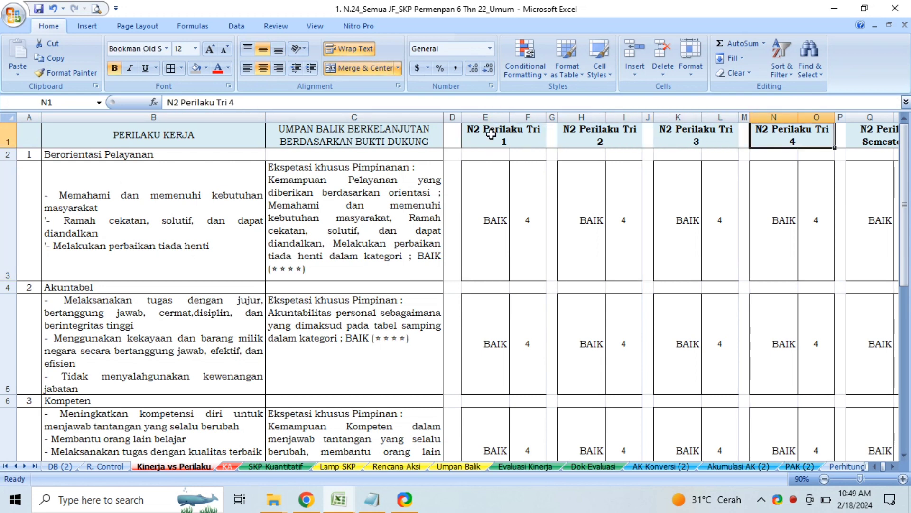
{"action": "key", "text": "Right"}
{"action": "key", "text": "Right"}
{"action": "key", "text": "Right"}
{"action": "key", "text": "Right"}
{"action": "key", "text": "Right"}
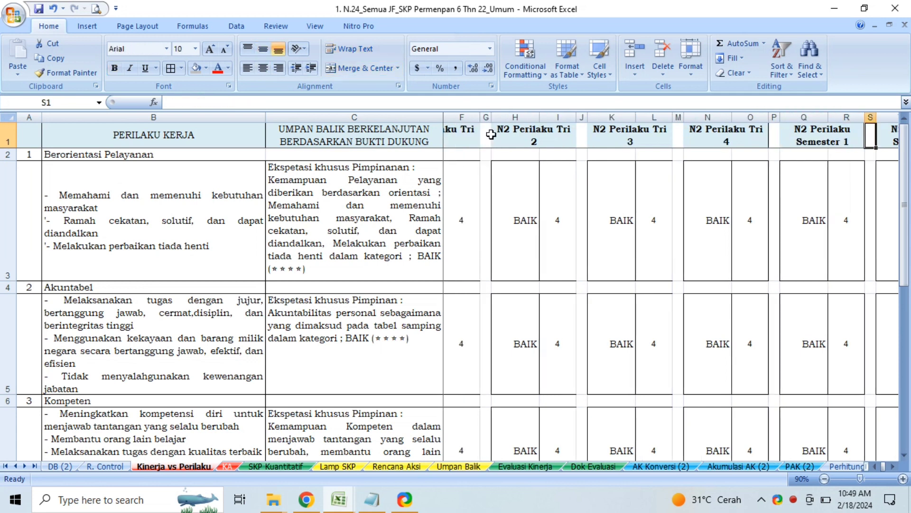
{"action": "key", "text": "Left"}
{"action": "key", "text": "Right"}
{"action": "key", "text": "Right"}
{"action": "key", "text": "Right"}
{"action": "key", "text": "Right"}
{"action": "key", "text": "Right"}
{"action": "key", "text": "Right"}
{"action": "key", "text": "Right"}
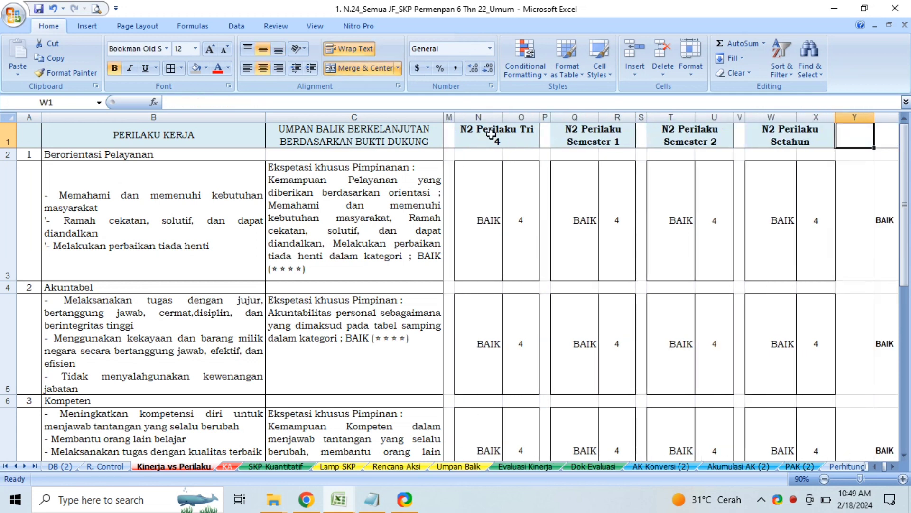
{"action": "key", "text": "Right"}
{"action": "key", "text": "Right"}
{"action": "key", "text": "Right"}
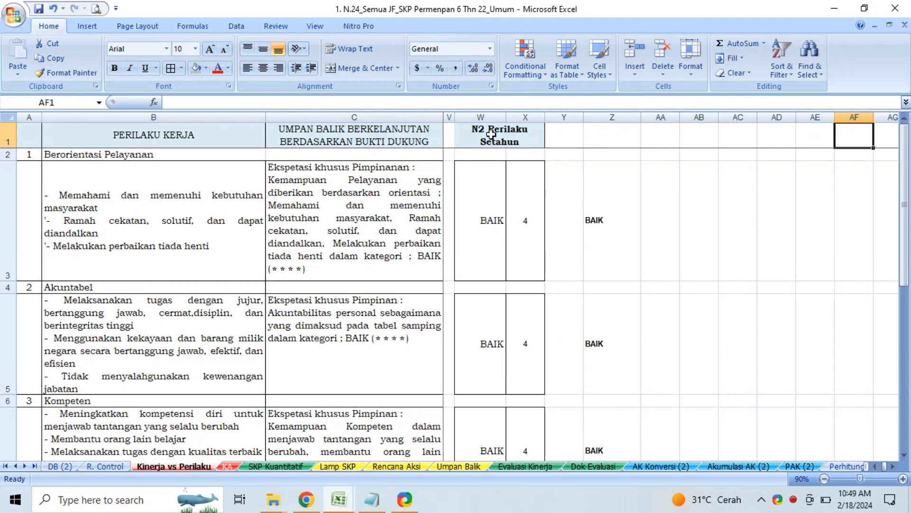
Check the Jenis Periodik on DB (2), and set the N2 Perilaku Setahun rating for Berorientasi Pelayanan to SANGAT BAIK.
{"action": "left_click", "coordinate": [56, 467]}
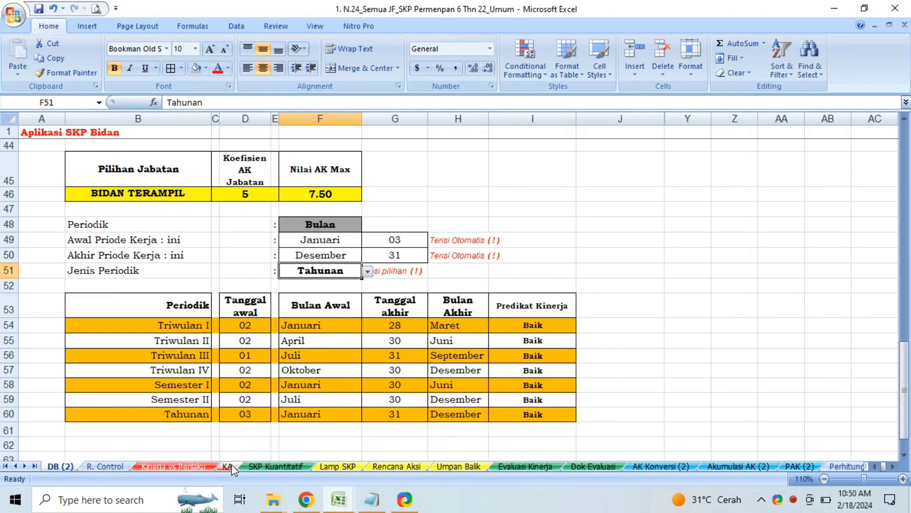
{"action": "left_click", "coordinate": [189, 466]}
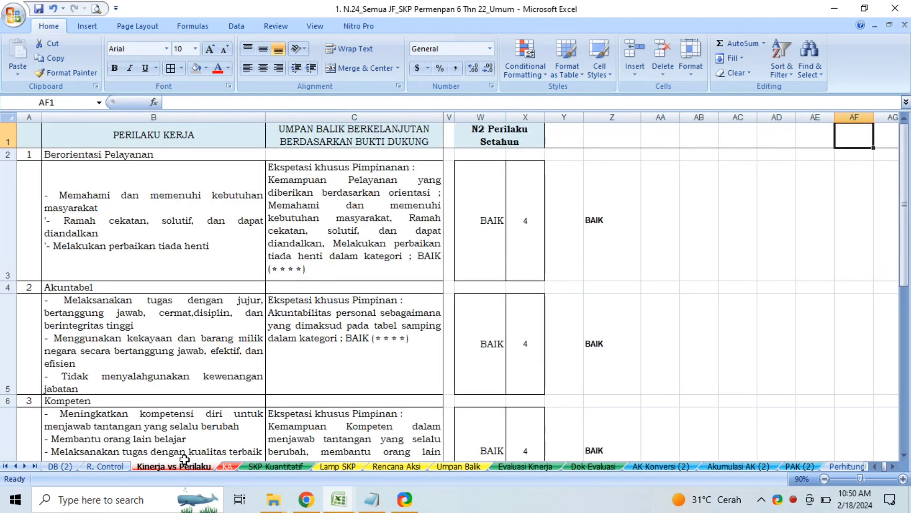
{"action": "left_click", "coordinate": [493, 220]}
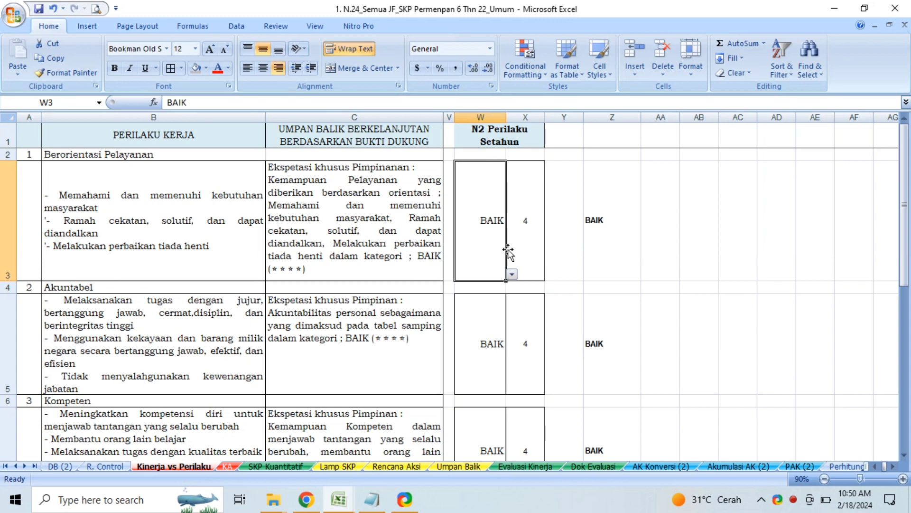
{"action": "left_click", "coordinate": [131, 197]}
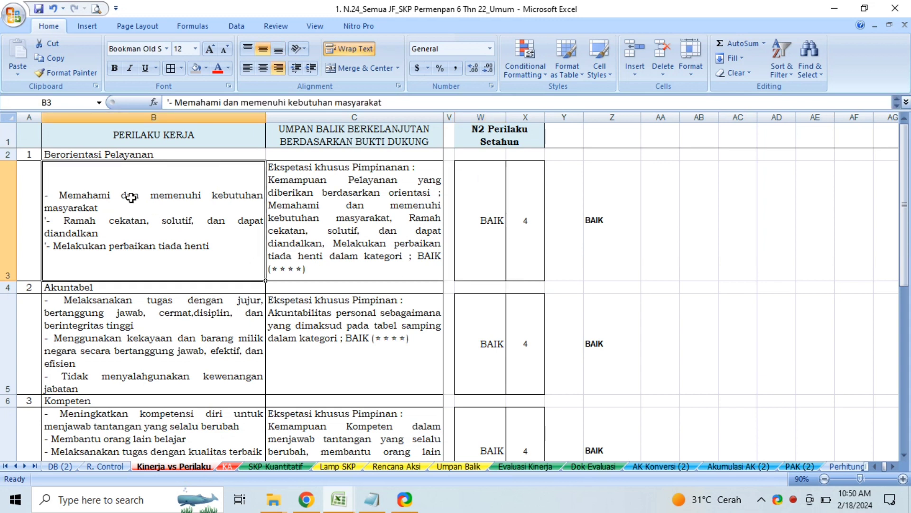
{"action": "left_click", "coordinate": [481, 259]}
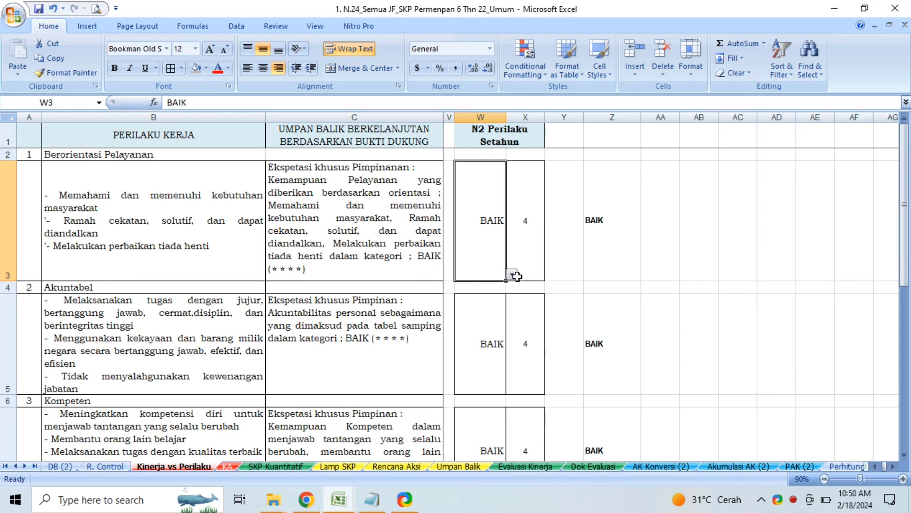
{"action": "left_click", "coordinate": [512, 275]}
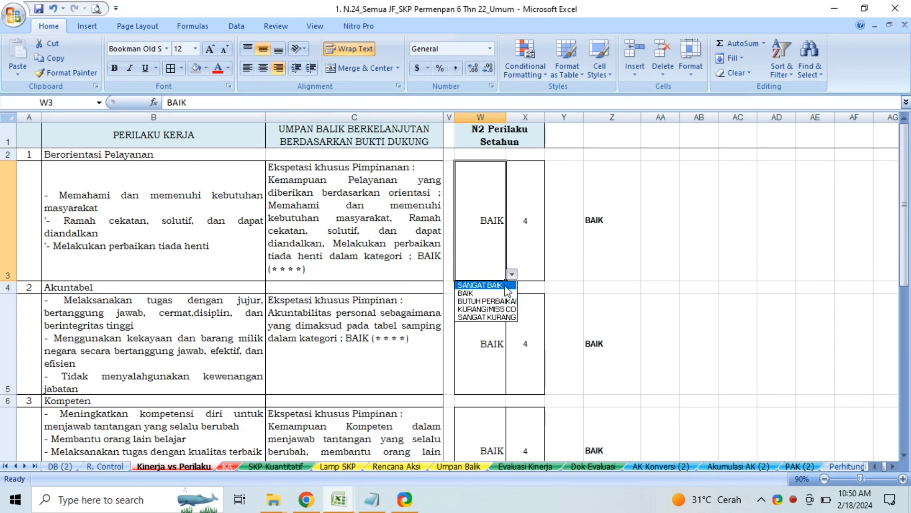
{"action": "left_click", "coordinate": [505, 285]}
Set the N2 Perilaku Setahun rating for Kompeten to SANGAT BAIK.
{"action": "left_click", "coordinate": [499, 331]}
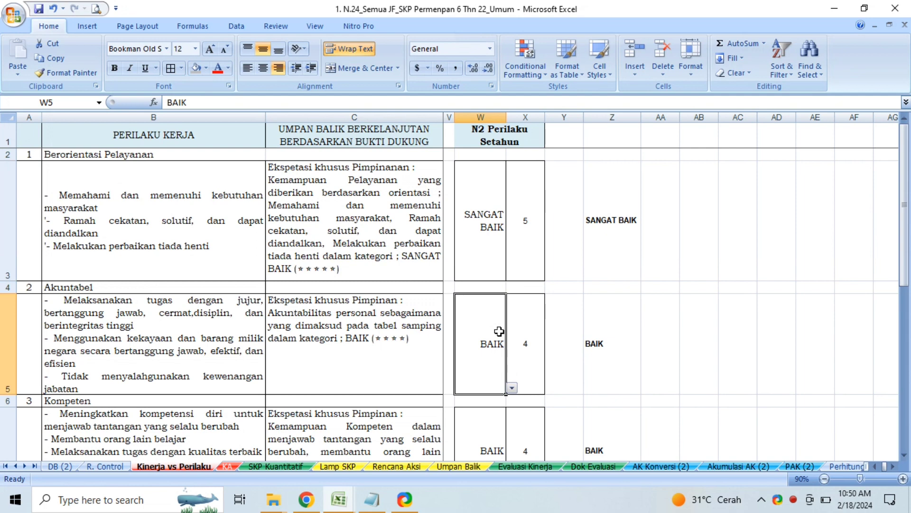
{"action": "key", "text": "Down"}
{"action": "key", "text": "Down"}
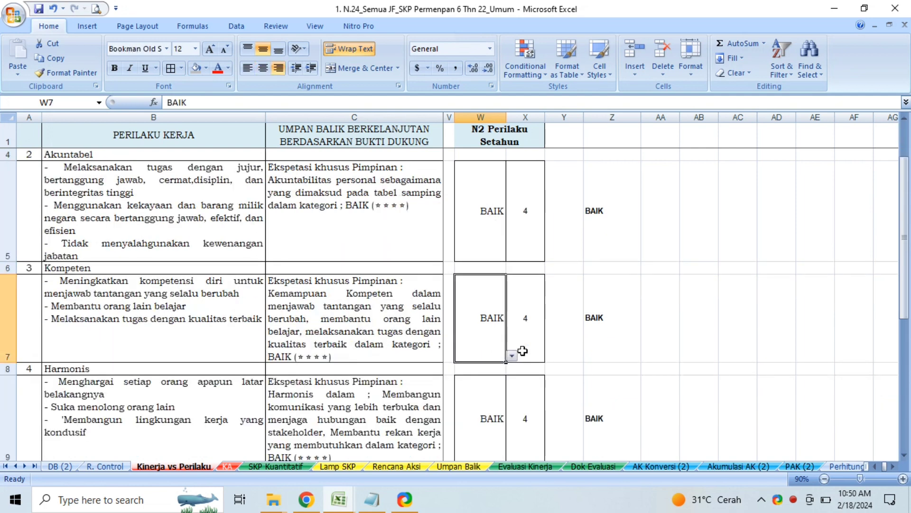
{"action": "left_click", "coordinate": [513, 356]}
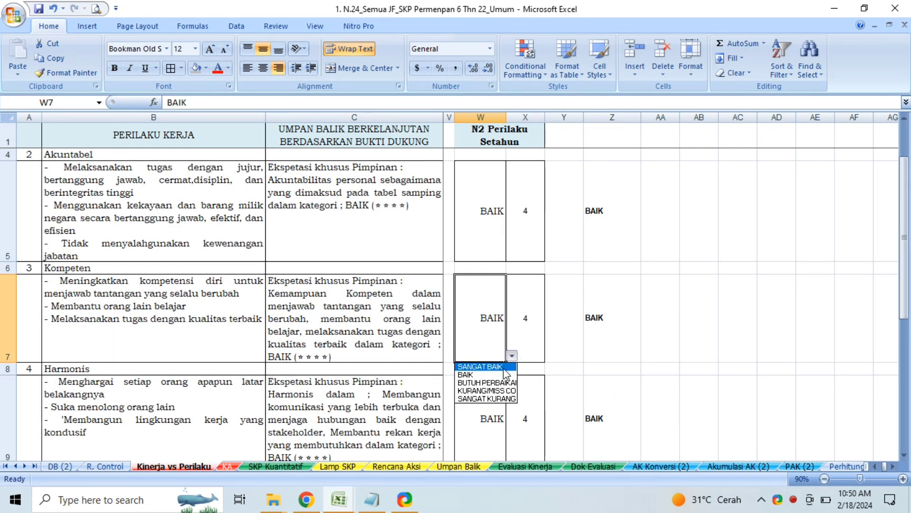
{"action": "left_click", "coordinate": [502, 369]}
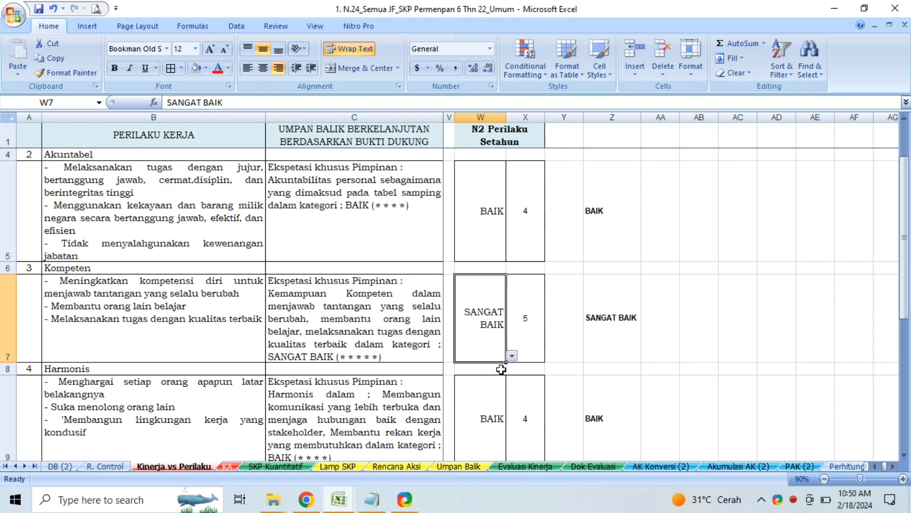
Look through the remaining annual behaviour ratings from Harmonis down to Kolaboratif.
{"action": "left_click", "coordinate": [501, 369]}
{"action": "left_click", "coordinate": [500, 333]}
{"action": "key", "text": "Down"}
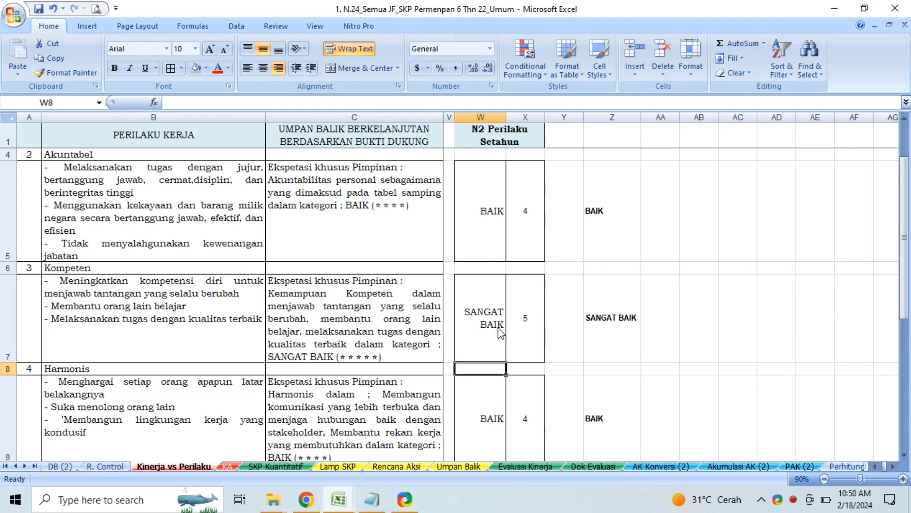
{"action": "key", "text": "Down"}
{"action": "key", "text": "Down"}
{"action": "key", "text": "Down"}
{"action": "key", "text": "Down"}
{"action": "key", "text": "Down"}
{"action": "key", "text": "Down"}
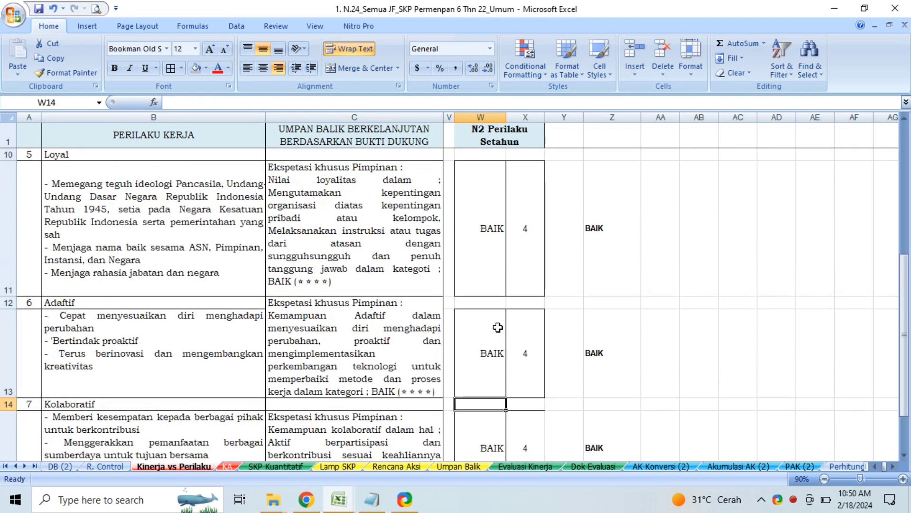
{"action": "key", "text": "Down"}
{"action": "key", "text": "Up"}
{"action": "key", "text": "Down"}
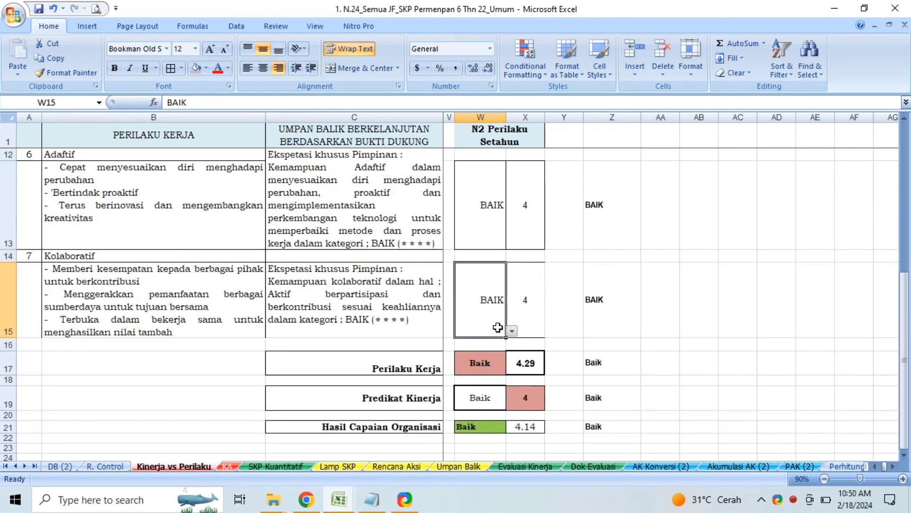
Examine the annual Perilaku Kerja, Predikat Kinerja and Hasil Capaian Organisasi results against the Adaftif and Kolaboratif ratings.
{"action": "left_click", "coordinate": [489, 367]}
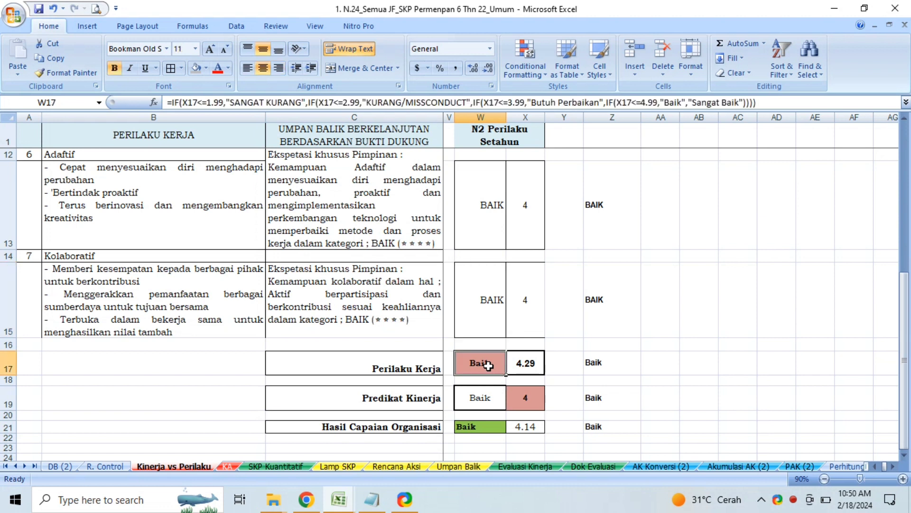
{"action": "key", "text": "Down"}
{"action": "key", "text": "Down"}
{"action": "key", "text": "Down"}
{"action": "key", "text": "Down"}
{"action": "key", "text": "Up"}
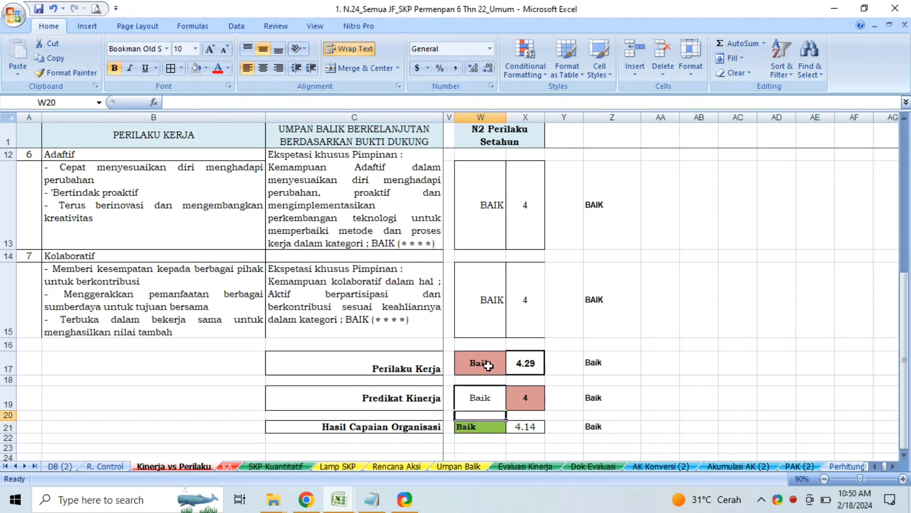
{"action": "key", "text": "Up"}
{"action": "key", "text": "Up"}
{"action": "key", "text": "Up"}
{"action": "key", "text": "Down"}
{"action": "key", "text": "Down"}
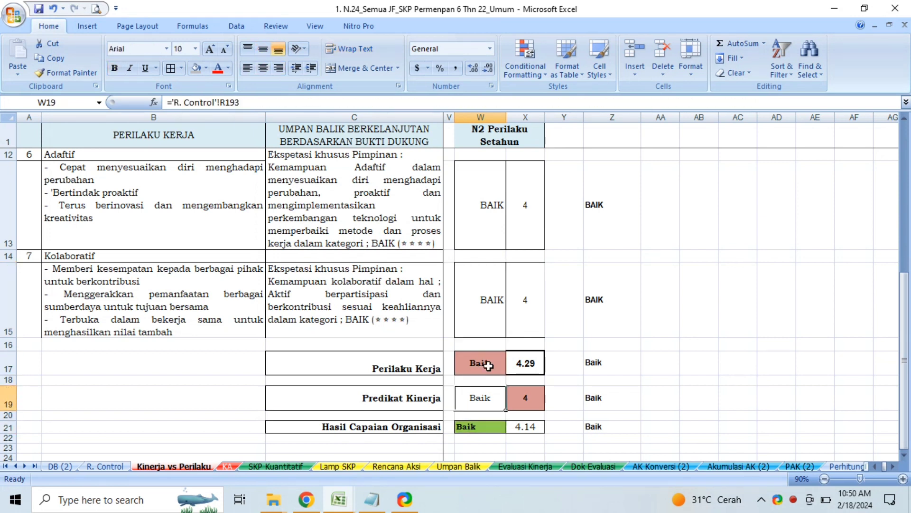
{"action": "key", "text": "Up"}
{"action": "key", "text": "Up"}
{"action": "key", "text": "Down"}
{"action": "key", "text": "Down"}
{"action": "key", "text": "Down"}
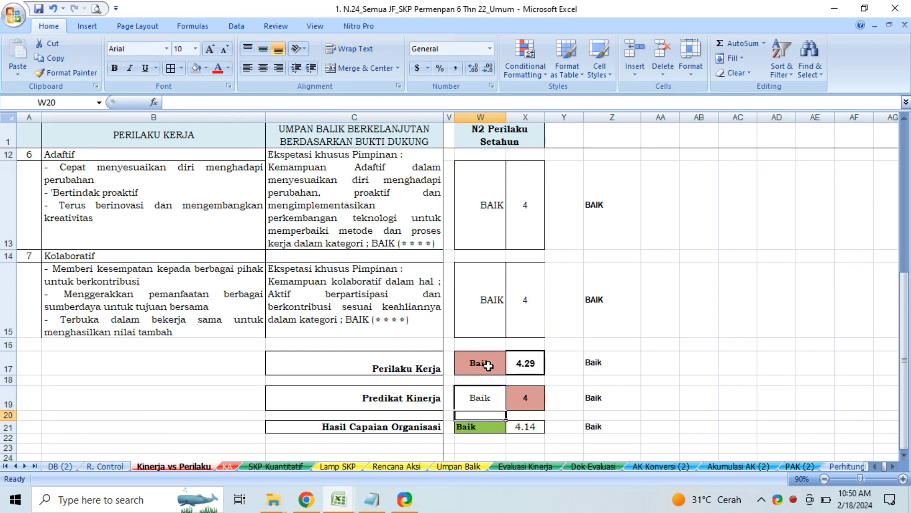
{"action": "key", "text": "Up"}
{"action": "key", "text": "Up"}
{"action": "key", "text": "Up"}
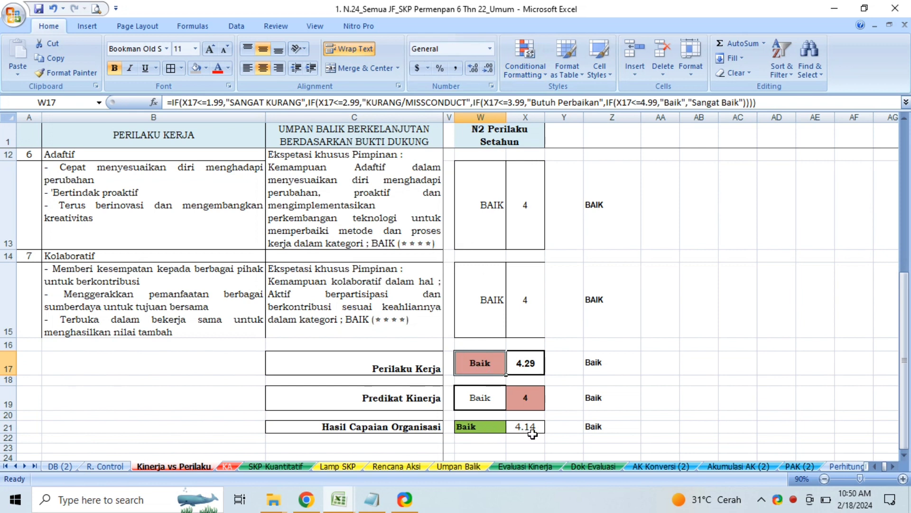
{"action": "left_click", "coordinate": [490, 314]}
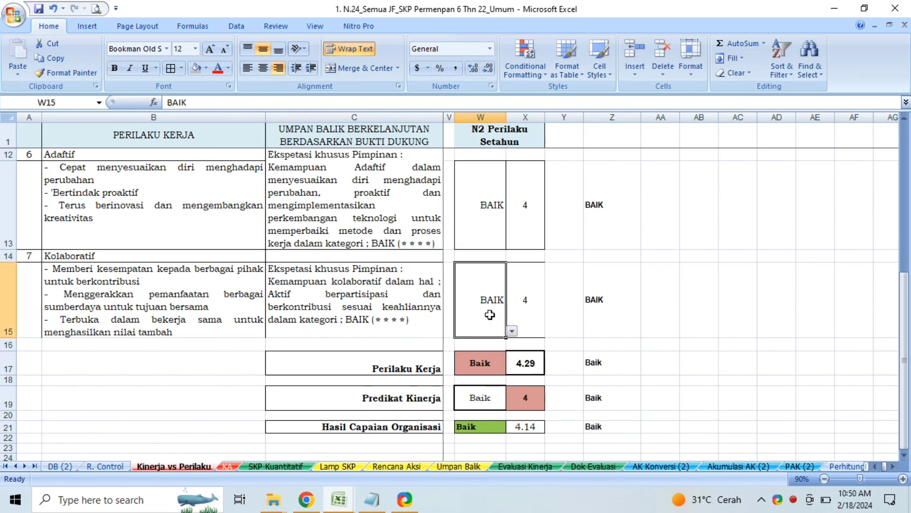
{"action": "left_click", "coordinate": [491, 236]}
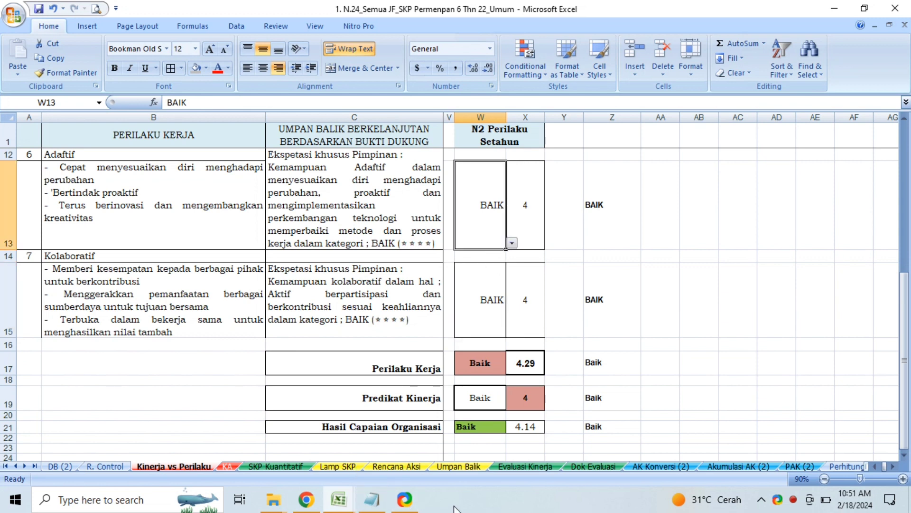
On Evaluasi Kinerja, check the Perilaku Kerja feedback for Berorientasi Pelayanan, Akuntabel and Kompeten against the chosen annual ratings.
{"action": "left_click", "coordinate": [540, 468]}
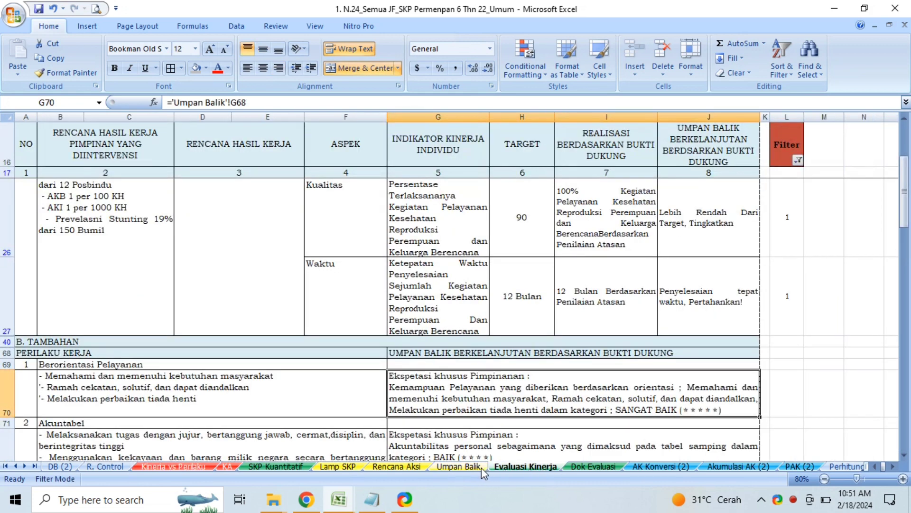
{"action": "left_click", "coordinate": [481, 467]}
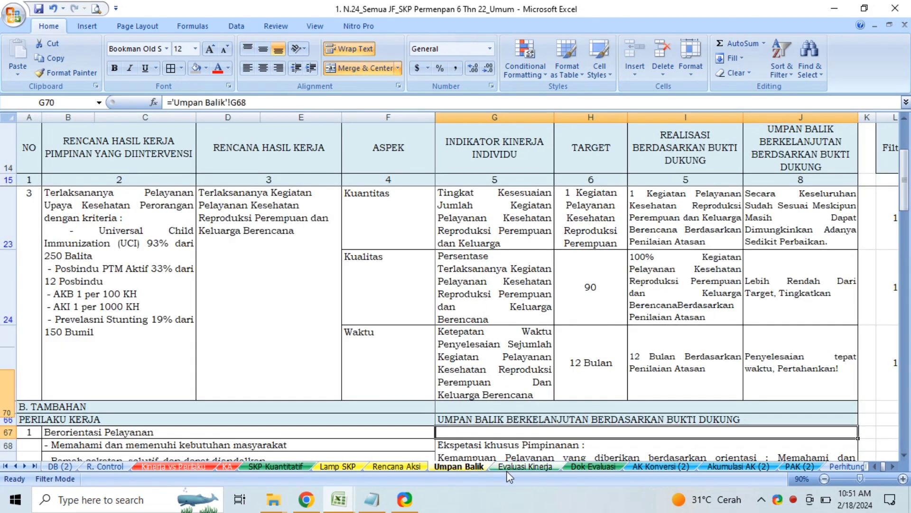
{"action": "left_click", "coordinate": [506, 468]}
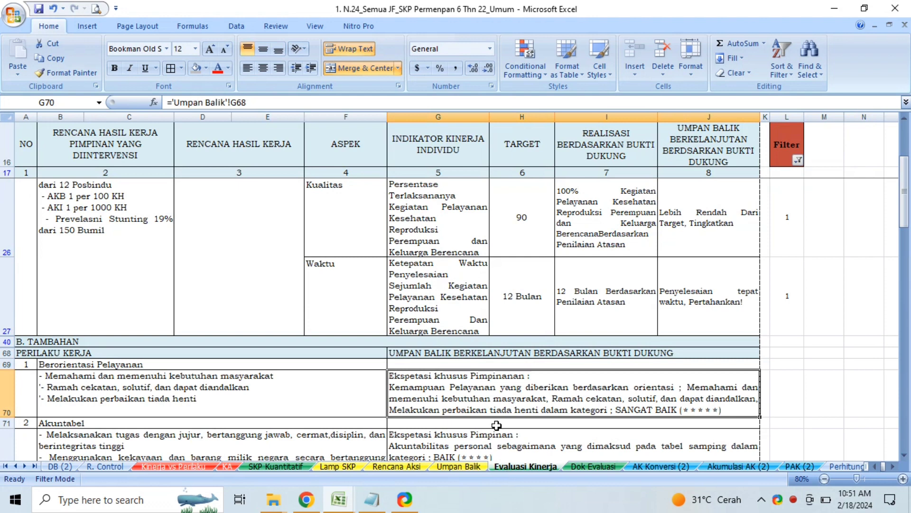
{"action": "key", "text": "Down"}
{"action": "key", "text": "Down"}
{"action": "key", "text": "Down"}
{"action": "key", "text": "Down"}
{"action": "key", "text": "Up"}
{"action": "key", "text": "Up"}
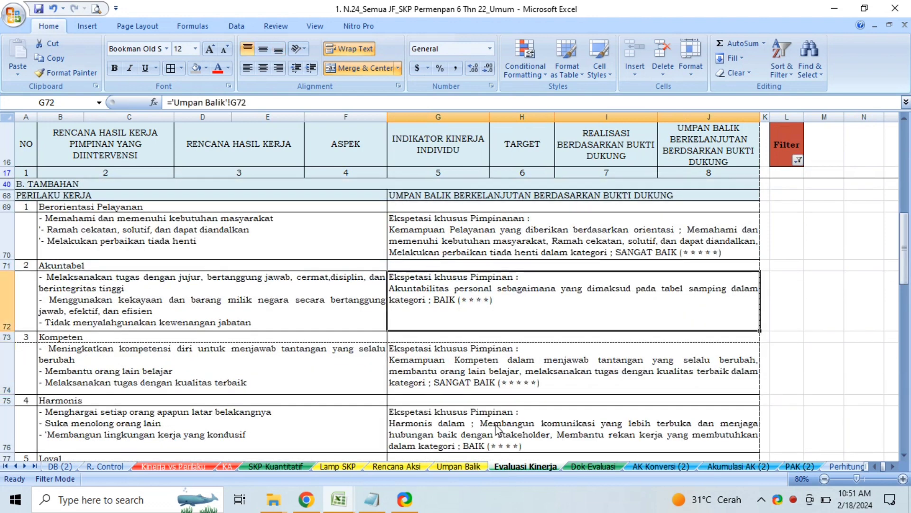
{"action": "left_click", "coordinate": [662, 247]}
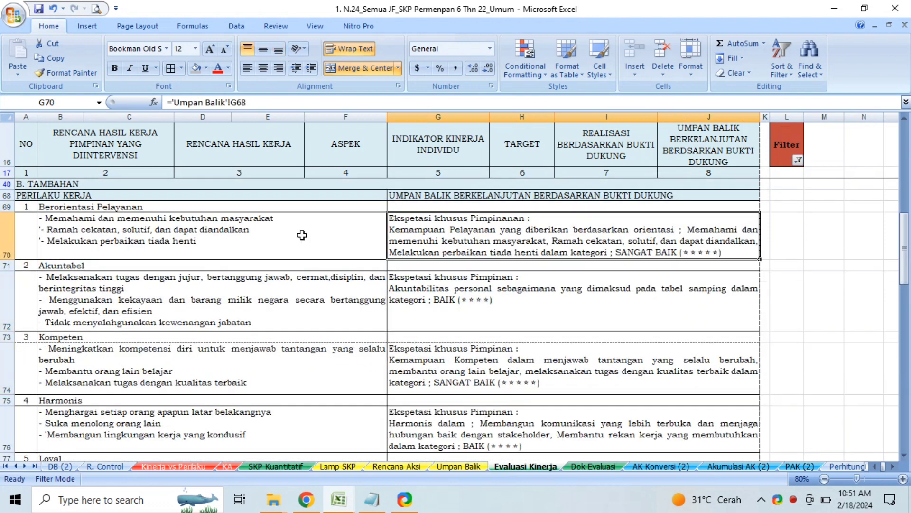
{"action": "left_click", "coordinate": [98, 220]}
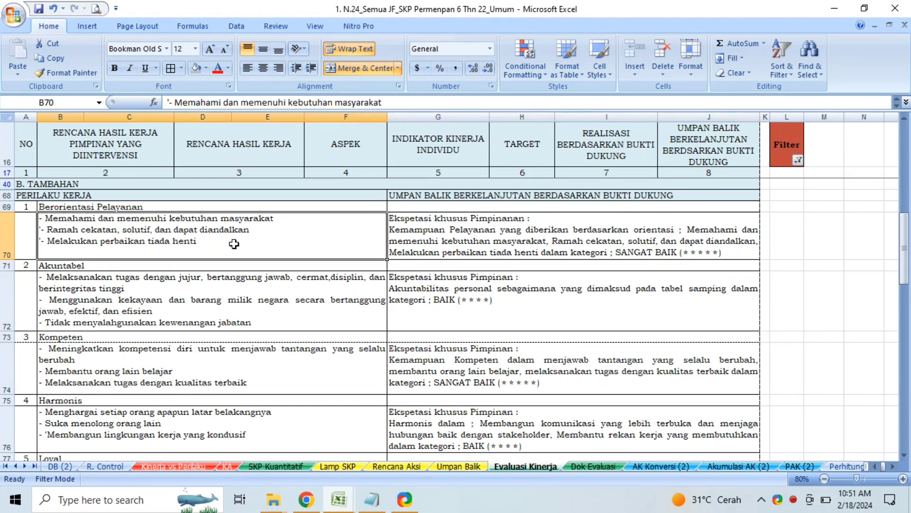
{"action": "left_click", "coordinate": [636, 254]}
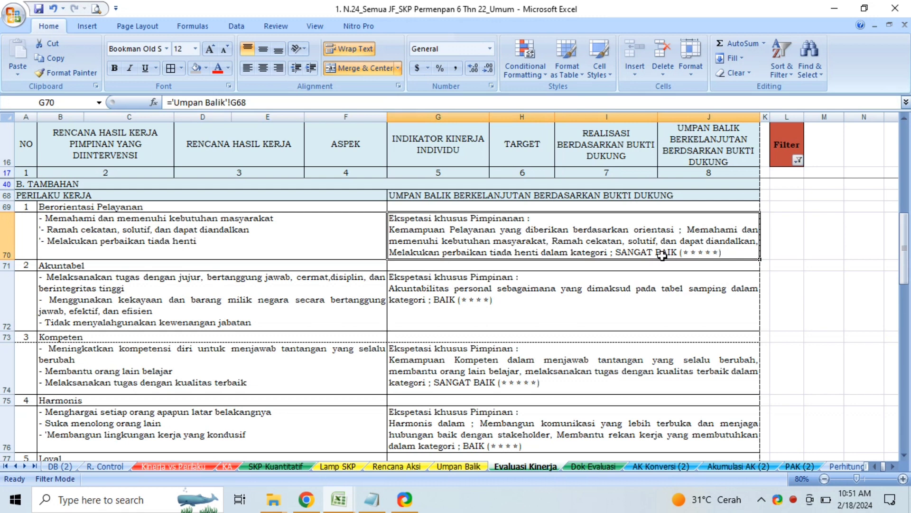
{"action": "left_click", "coordinate": [598, 299]}
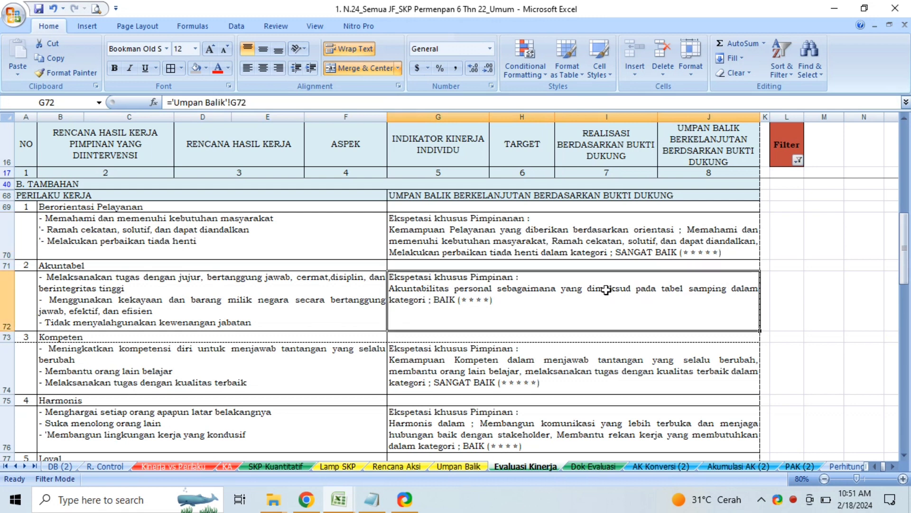
{"action": "left_click", "coordinate": [503, 386]}
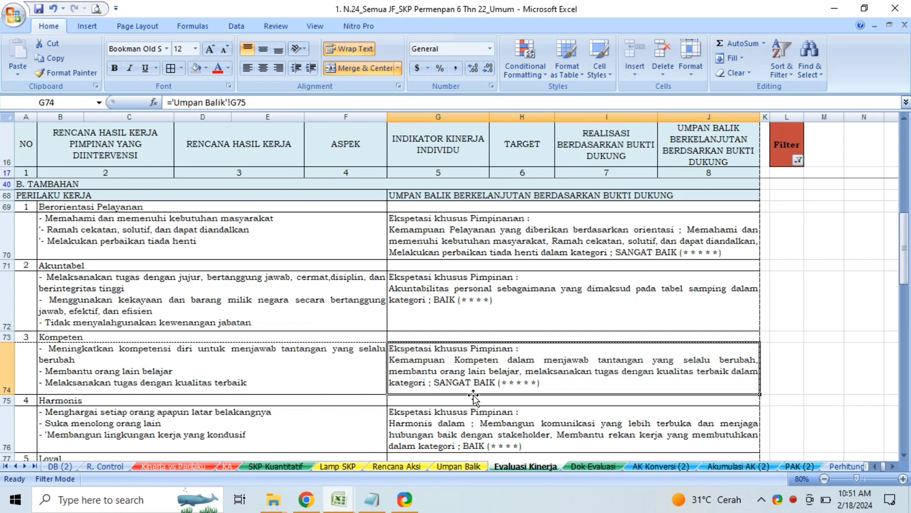
Look through the remaining Evaluasi Kinerja feedback from Kompeten to Kolaboratif, including Rating Perilaku Kerja and Predikat Kinerja.
{"action": "left_click", "coordinate": [224, 374]}
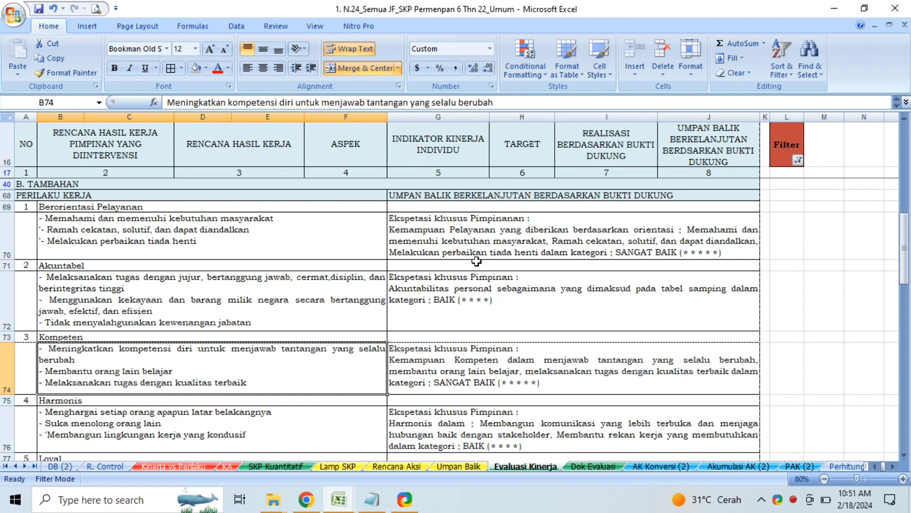
{"action": "key", "text": "Down"}
{"action": "key", "text": "Down"}
{"action": "key", "text": "Down"}
{"action": "key", "text": "Down"}
{"action": "key", "text": "Down"}
{"action": "key", "text": "Down"}
{"action": "key", "text": "Down"}
{"action": "key", "text": "Down"}
{"action": "key", "text": "Down"}
{"action": "key", "text": "Down"}
{"action": "key", "text": "Down"}
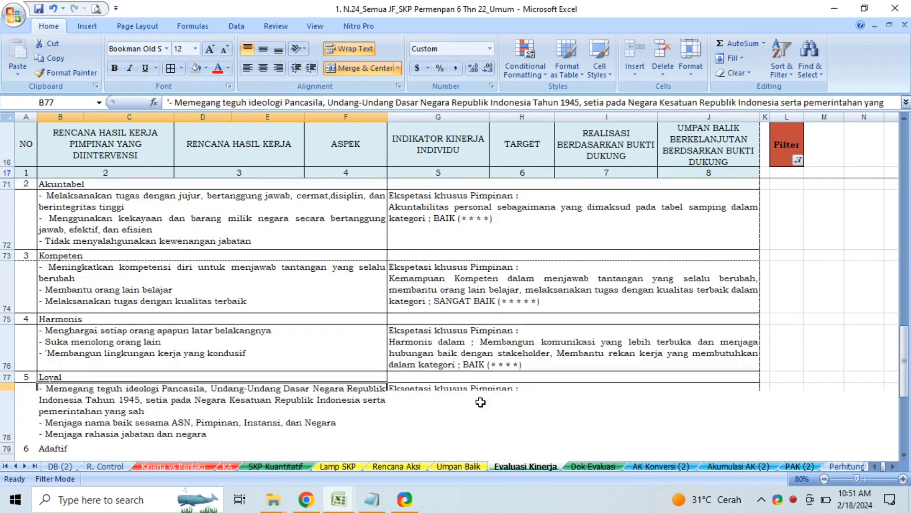
{"action": "key", "text": "Down"}
{"action": "key", "text": "Down"}
{"action": "key", "text": "Down"}
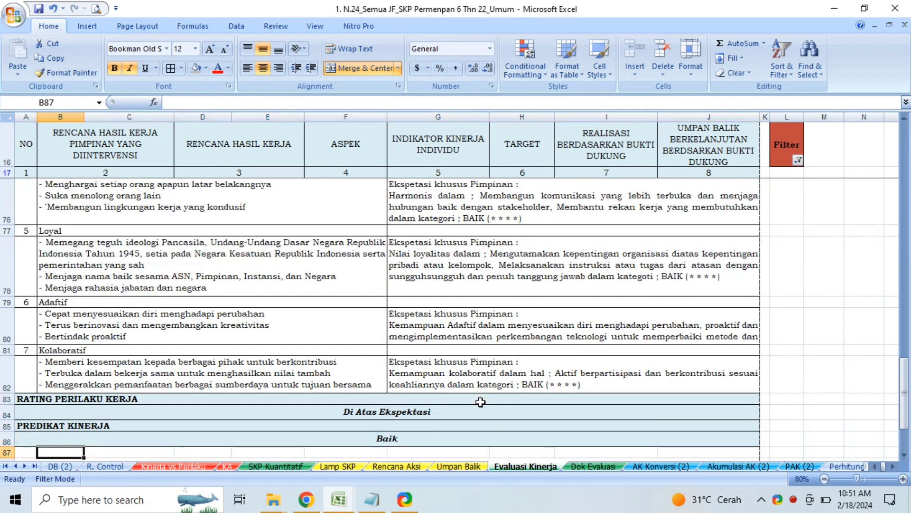
On Dok Evaluasi, check the Capaian Kinerja Organisasi and Predikat Kinerja Pegawai entries in the Evaluasi Kinerja section.
{"action": "left_click", "coordinate": [592, 467]}
{"action": "left_click", "coordinate": [522, 366]}
{"action": "key", "text": "Down"}
{"action": "key", "text": "Down"}
{"action": "key", "text": "Down"}
{"action": "key", "text": "Down"}
{"action": "key", "text": "Down"}
{"action": "key", "text": "Down"}
{"action": "key", "text": "Down"}
{"action": "key", "text": "Down"}
{"action": "key", "text": "Down"}
{"action": "key", "text": "Down"}
{"action": "key", "text": "Down"}
{"action": "key", "text": "Down"}
{"action": "key", "text": "Down"}
{"action": "key", "text": "Down"}
{"action": "key", "text": "Down"}
{"action": "key", "text": "Down"}
{"action": "key", "text": "Down"}
{"action": "key", "text": "Down"}
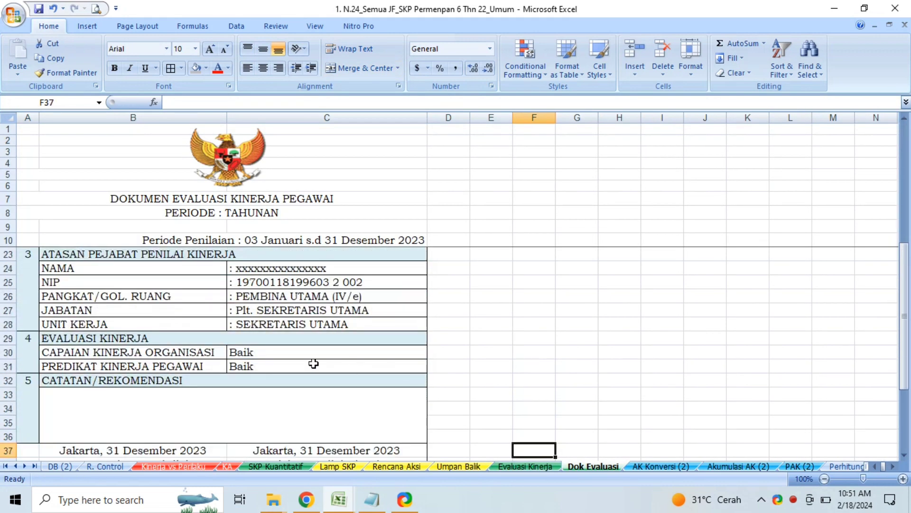
{"action": "left_click", "coordinate": [291, 355]}
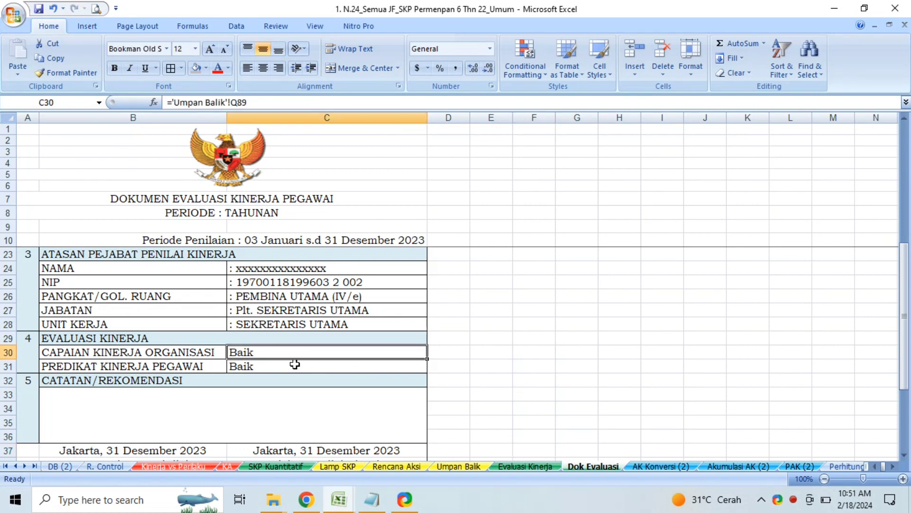
On AK Konversi (2), examine the predicate, percentage, annual coefficient and resulting credit score in the conversion table.
{"action": "left_click", "coordinate": [675, 466]}
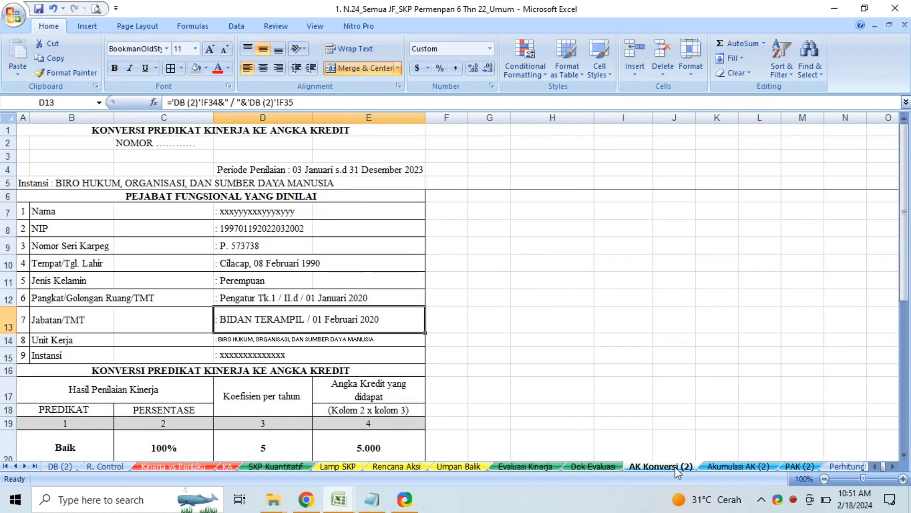
{"action": "key", "text": "Down"}
{"action": "key", "text": "Down"}
{"action": "key", "text": "Down"}
{"action": "key", "text": "Down"}
{"action": "key", "text": "Down"}
{"action": "key", "text": "Down"}
{"action": "key", "text": "Down"}
{"action": "key", "text": "Down"}
{"action": "key", "text": "Down"}
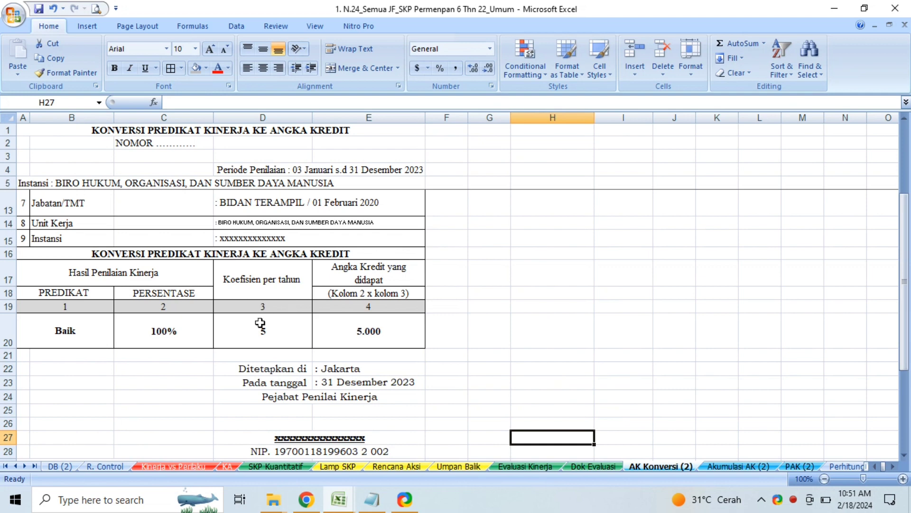
On Akumulasi AK (2), examine the 2023 row of Hasil Penilaian Angka Kredit and the total credit obtained.
{"action": "left_click", "coordinate": [717, 466]}
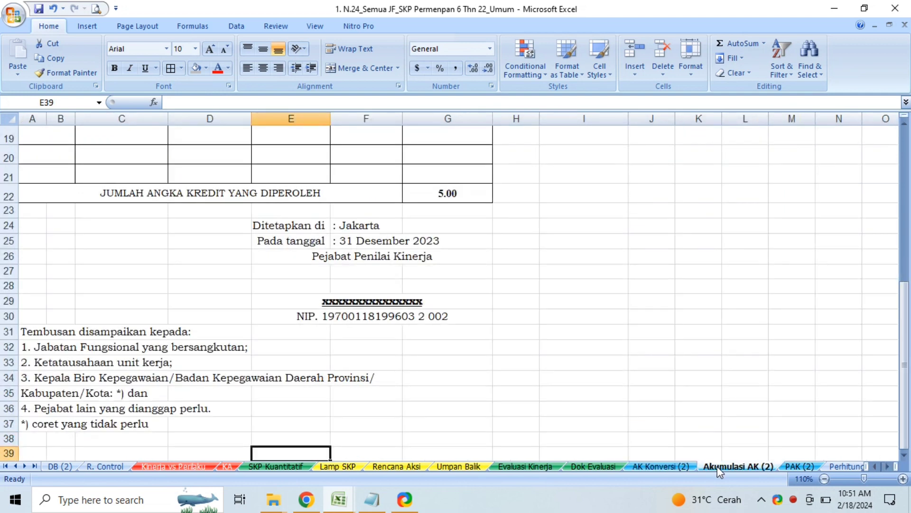
{"action": "key", "text": "Up"}
{"action": "key", "text": "Up"}
{"action": "key", "text": "Up"}
{"action": "key", "text": "Up"}
{"action": "key", "text": "Up"}
{"action": "key", "text": "Up"}
{"action": "key", "text": "Up"}
{"action": "key", "text": "Up"}
{"action": "key", "text": "Up"}
{"action": "key", "text": "Up"}
{"action": "key", "text": "Up"}
{"action": "key", "text": "Up"}
{"action": "key", "text": "Up"}
{"action": "key", "text": "Up"}
{"action": "key", "text": "Up"}
{"action": "key", "text": "Up"}
{"action": "key", "text": "Up"}
{"action": "key", "text": "Up"}
{"action": "key", "text": "Up"}
{"action": "key", "text": "Up"}
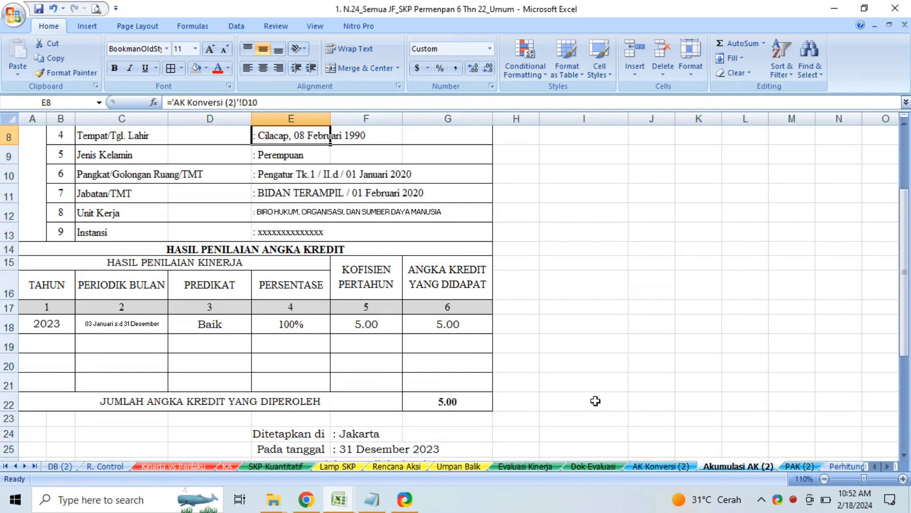
On PAK (2), look through the Hasil Penilaian Angka Kredit table and the promotion recommendation below it.
{"action": "left_click", "coordinate": [796, 467]}
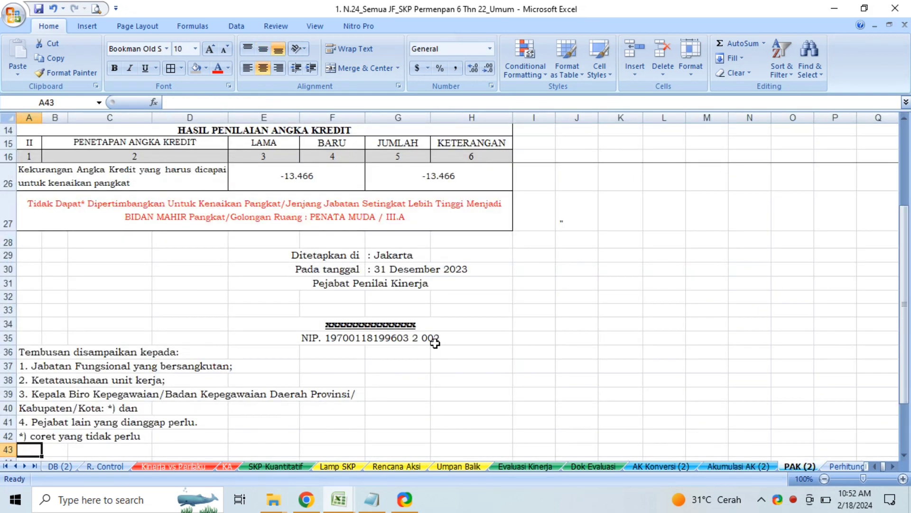
{"action": "left_click", "coordinate": [435, 328]}
{"action": "key", "text": "Up"}
{"action": "key", "text": "Up"}
{"action": "key", "text": "Up"}
{"action": "key", "text": "Up"}
{"action": "key", "text": "Up"}
{"action": "key", "text": "Up"}
{"action": "key", "text": "Up"}
{"action": "key", "text": "Up"}
{"action": "key", "text": "Up"}
{"action": "key", "text": "Up"}
{"action": "key", "text": "Up"}
{"action": "key", "text": "Up"}
{"action": "key", "text": "Up"}
{"action": "key", "text": "Up"}
{"action": "key", "text": "Up"}
{"action": "key", "text": "Up"}
{"action": "key", "text": "Up"}
{"action": "key", "text": "Up"}
{"action": "key", "text": "Up"}
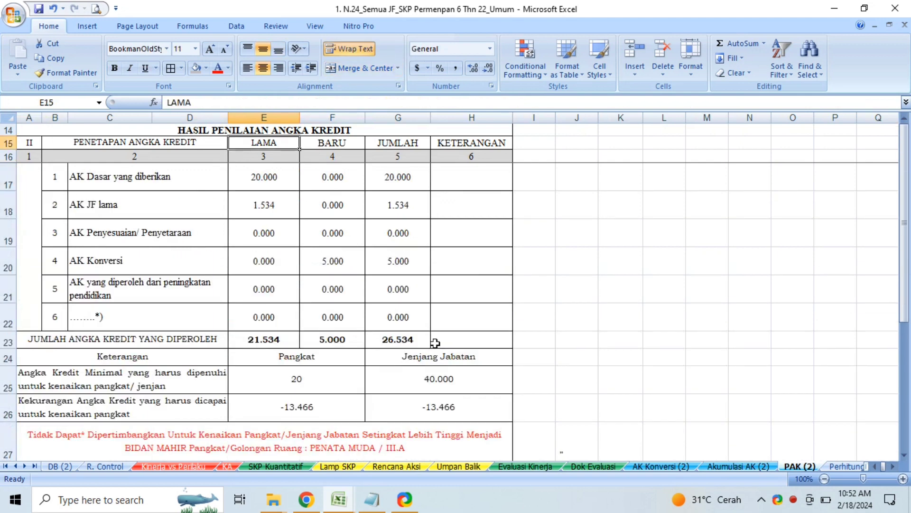
{"action": "key", "text": "Down"}
{"action": "key", "text": "Down"}
{"action": "key", "text": "Down"}
{"action": "key", "text": "Down"}
{"action": "key", "text": "Down"}
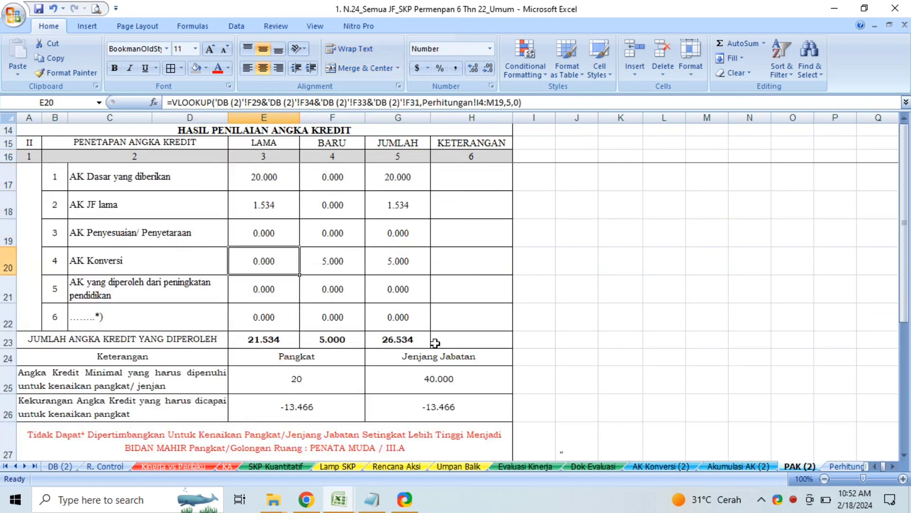
Check the sources of the LAMA credits for AK Dasar, AK JF lama and AK Konversi, their total, and the BARU AK Konversi credit.
{"action": "left_click", "coordinate": [269, 181]}
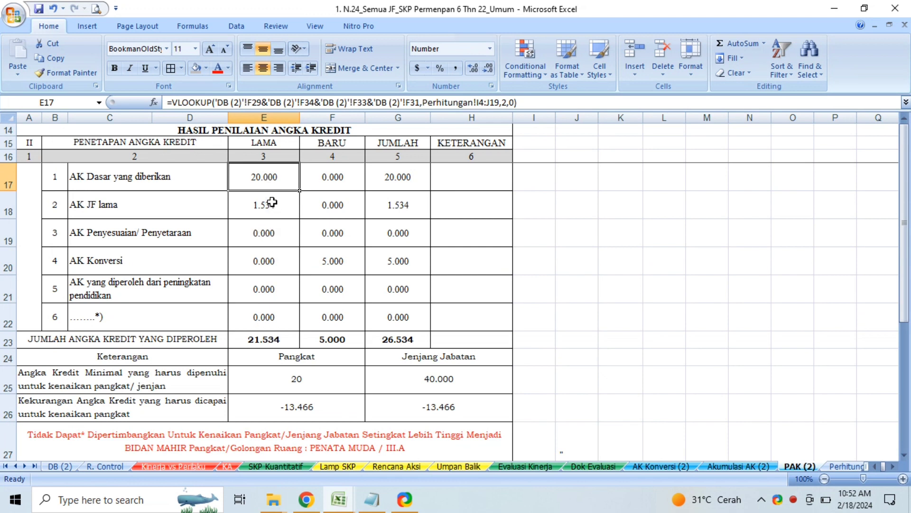
{"action": "left_click", "coordinate": [264, 339]}
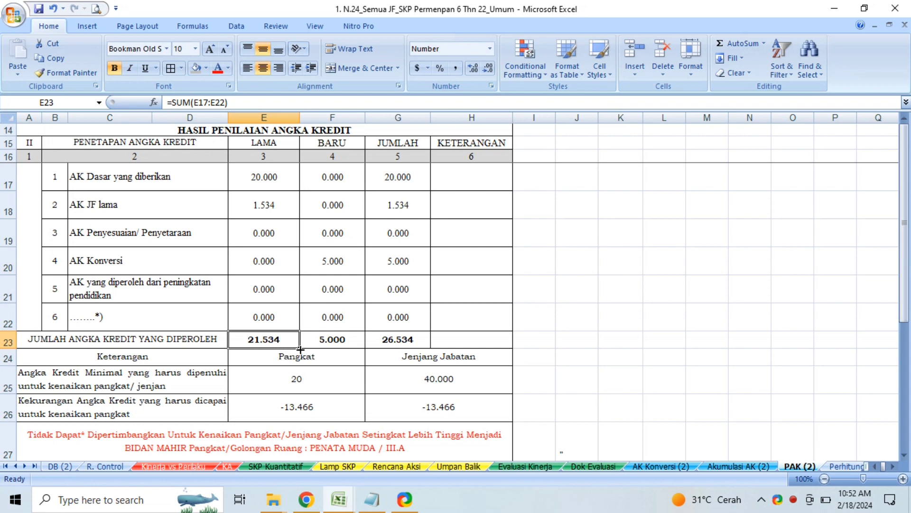
{"action": "left_click", "coordinate": [327, 269]}
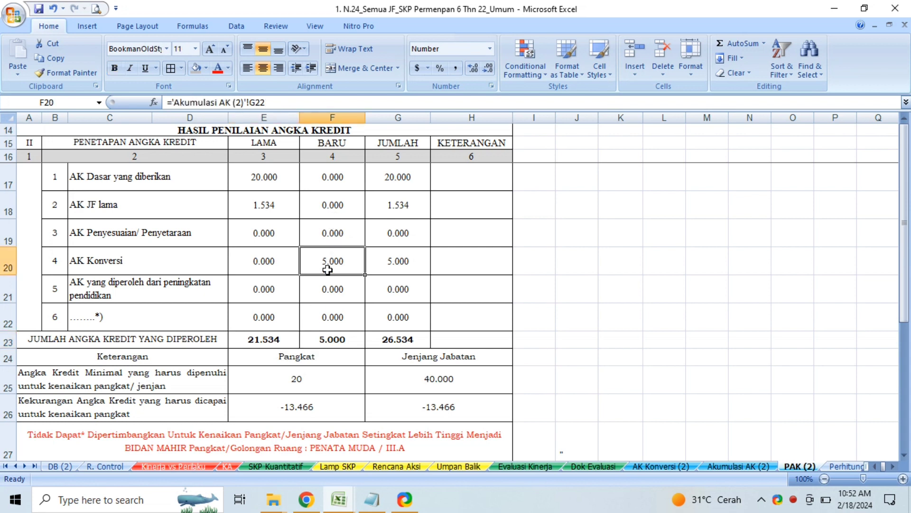
{"action": "left_click", "coordinate": [262, 212]}
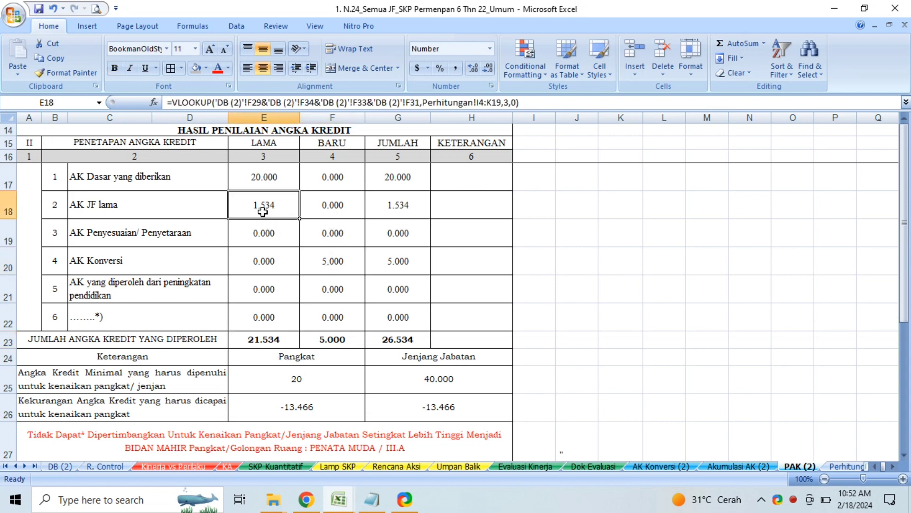
{"action": "left_click", "coordinate": [255, 174]}
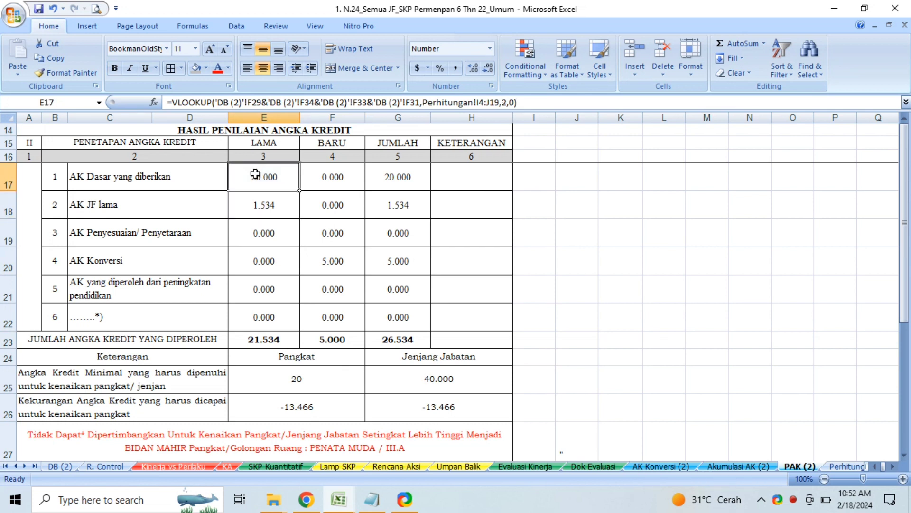
{"action": "left_click", "coordinate": [265, 208]}
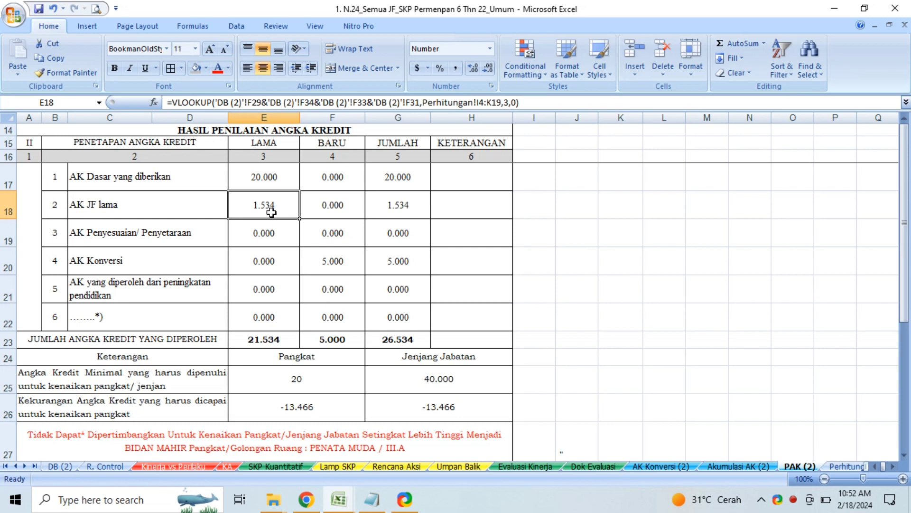
{"action": "left_click", "coordinate": [268, 257]}
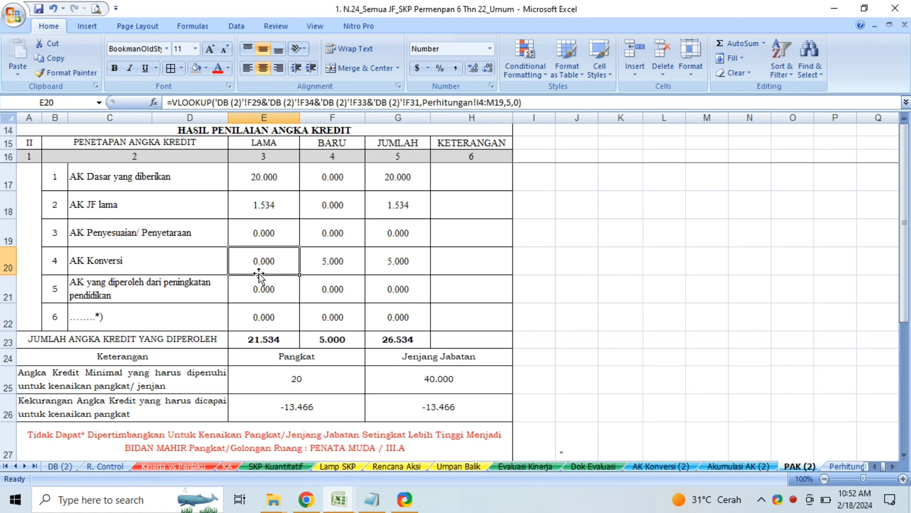
{"action": "left_click", "coordinate": [349, 261]}
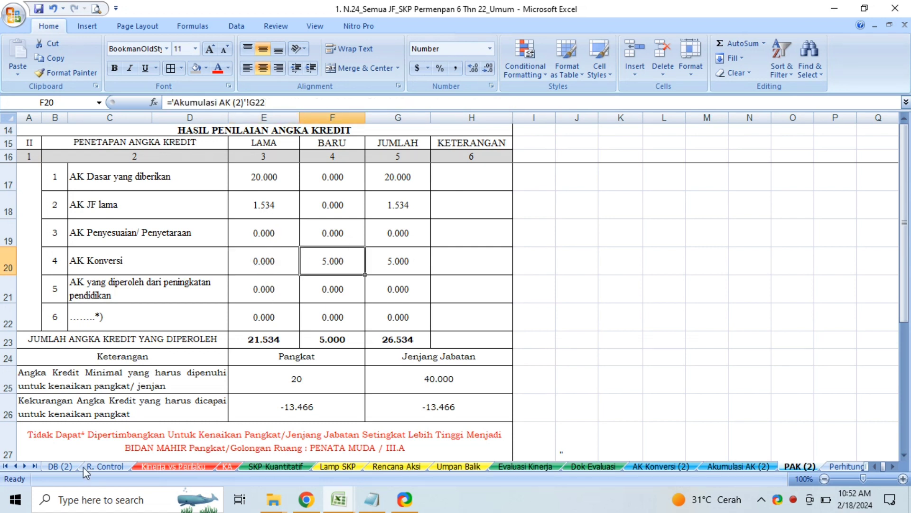
On DB (2), check the Tahun Penilaian setting at the top of the sheet.
{"action": "left_click", "coordinate": [59, 467]}
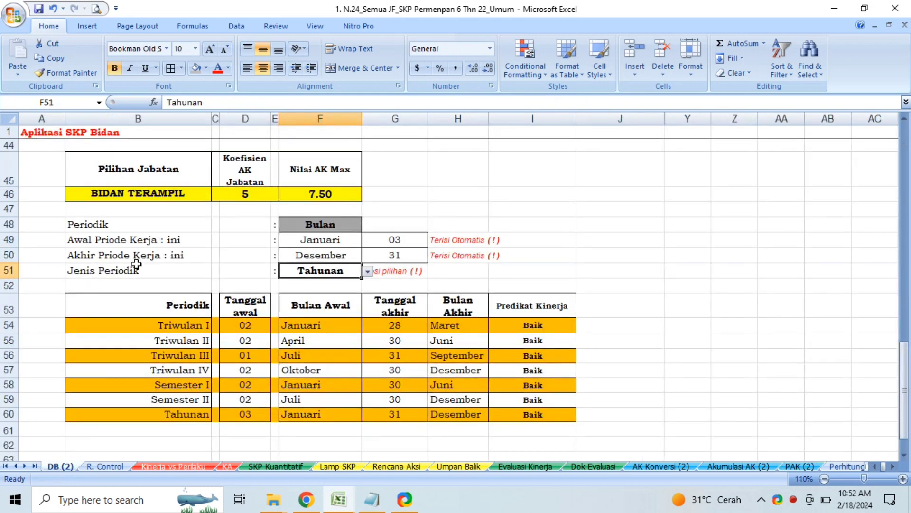
{"action": "left_click", "coordinate": [229, 132]}
{"action": "key", "text": "Down"}
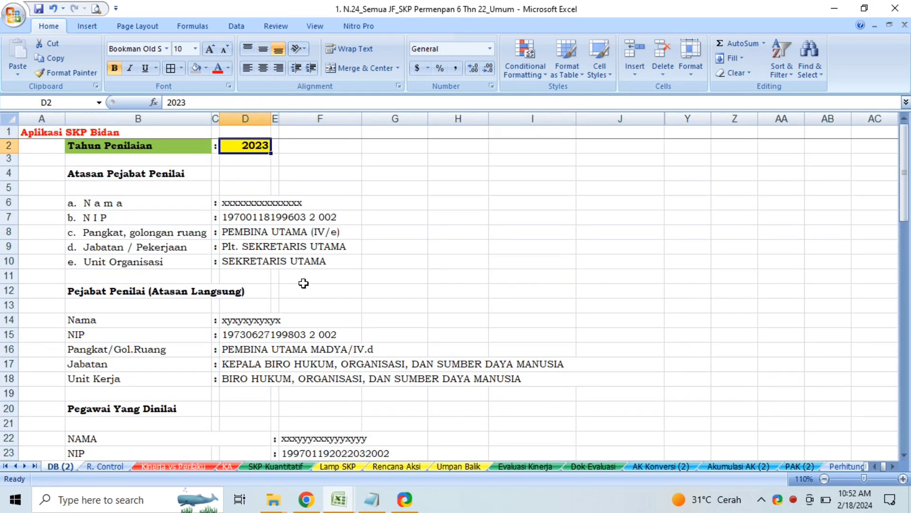
Back on PAK (2), compare the LAMA and BARU totals in the Jumlah Angka Kredit Yang Diperoleh row.
{"action": "left_click", "coordinate": [784, 466]}
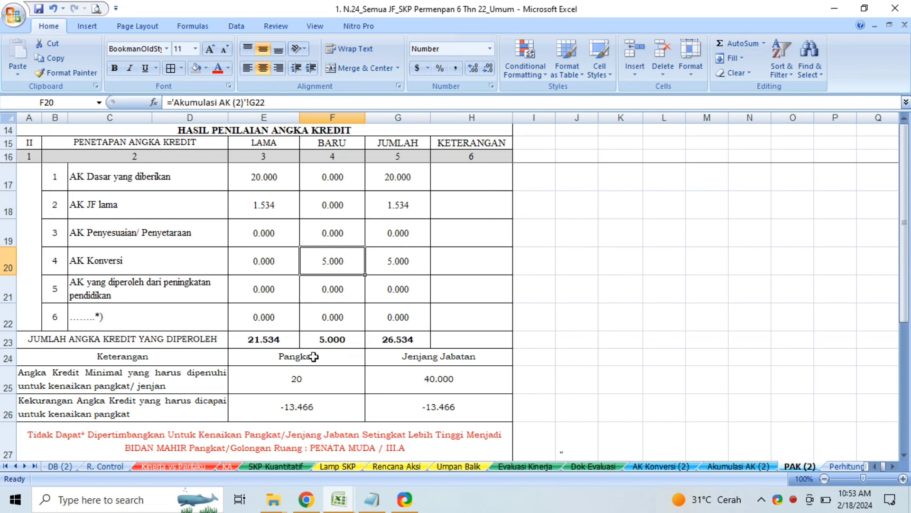
{"action": "left_click", "coordinate": [252, 339]}
{"action": "left_click", "coordinate": [333, 340]}
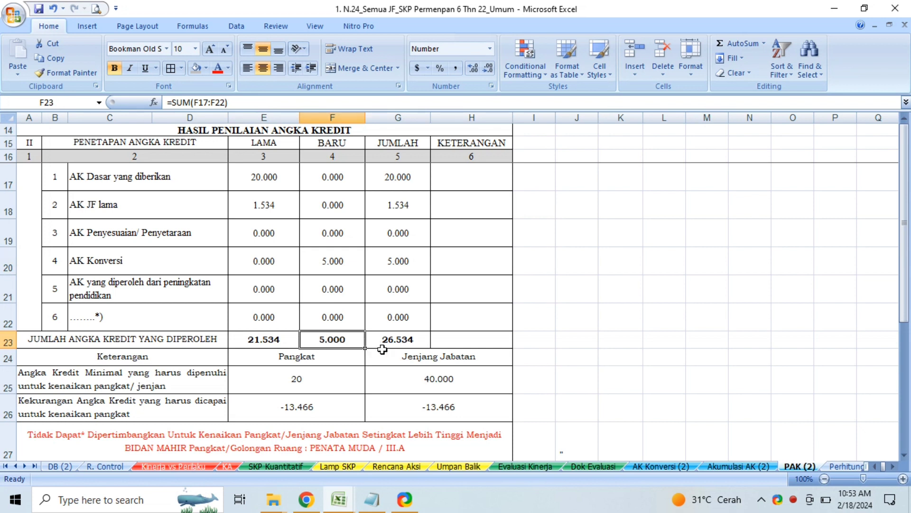
{"action": "left_click", "coordinate": [268, 342]}
{"action": "left_click", "coordinate": [326, 342]}
Copy the JUMLAH column's total credit from PAK (2) and paste it as values only into cell H45 of DB (2).
{"action": "left_click", "coordinate": [424, 340]}
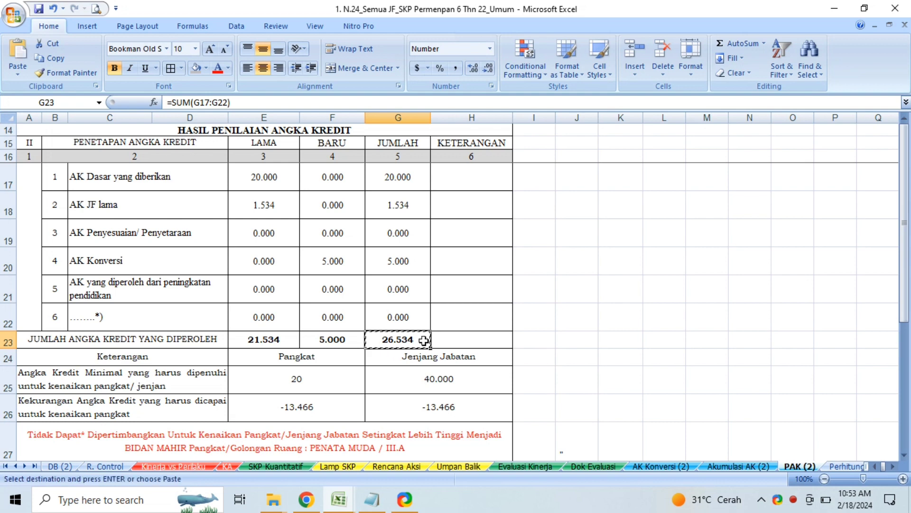
{"action": "key", "text": "ctrl+c"}
{"action": "left_click", "coordinate": [59, 465]}
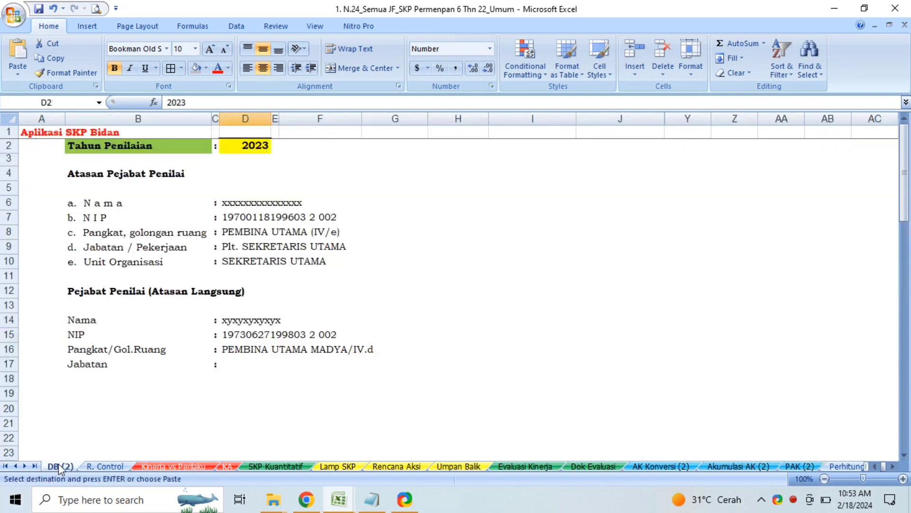
{"action": "left_click", "coordinate": [388, 379]}
{"action": "key", "text": "Down"}
{"action": "key", "text": "Down"}
{"action": "key", "text": "Down"}
{"action": "key", "text": "Down"}
{"action": "key", "text": "Down"}
{"action": "key", "text": "Down"}
{"action": "key", "text": "Down"}
{"action": "key", "text": "Down"}
{"action": "key", "text": "Down"}
{"action": "key", "text": "Down"}
{"action": "key", "text": "Down"}
{"action": "key", "text": "Down"}
{"action": "key", "text": "Down"}
{"action": "key", "text": "Down"}
{"action": "key", "text": "Down"}
{"action": "key", "text": "Down"}
{"action": "key", "text": "Down"}
{"action": "key", "text": "Down"}
{"action": "key", "text": "Down"}
{"action": "key", "text": "Down"}
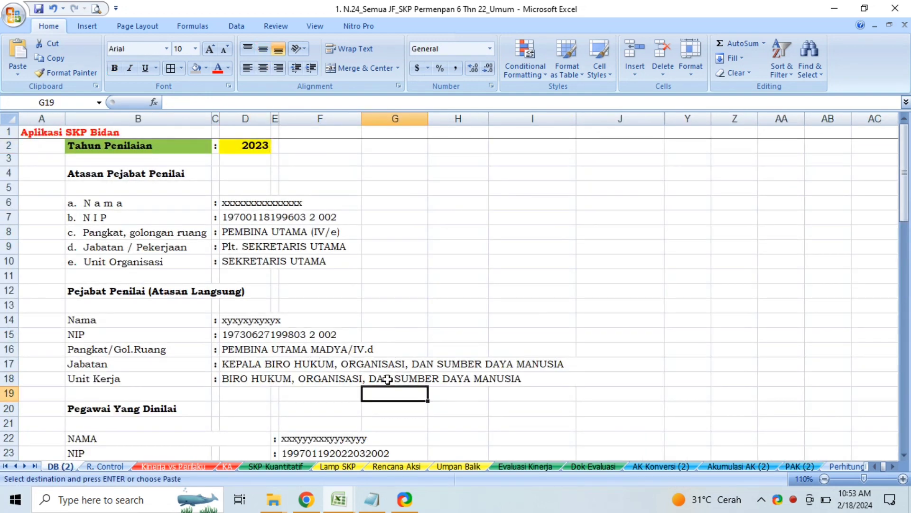
{"action": "key", "text": "Down"}
{"action": "key", "text": "Down"}
{"action": "key", "text": "Down"}
{"action": "key", "text": "Down"}
{"action": "key", "text": "Down"}
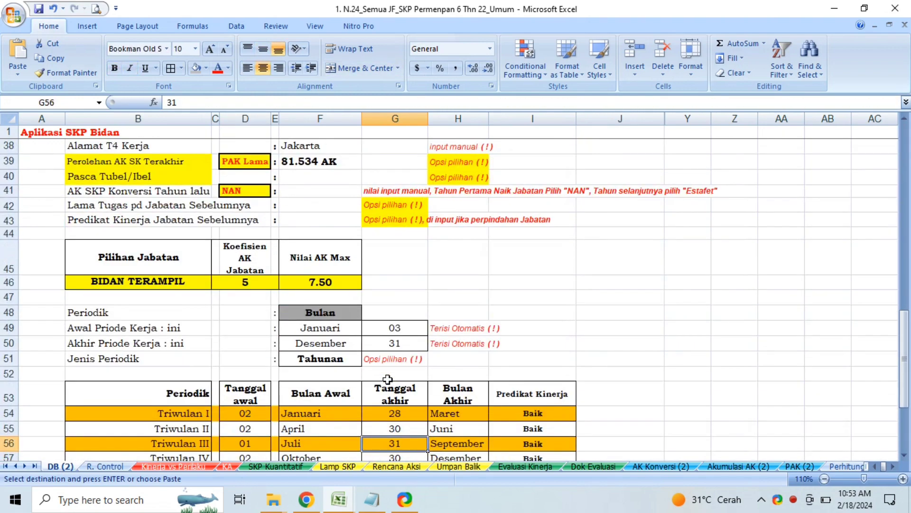
{"action": "left_click", "coordinate": [457, 264]}
{"action": "right_click", "coordinate": [457, 264]}
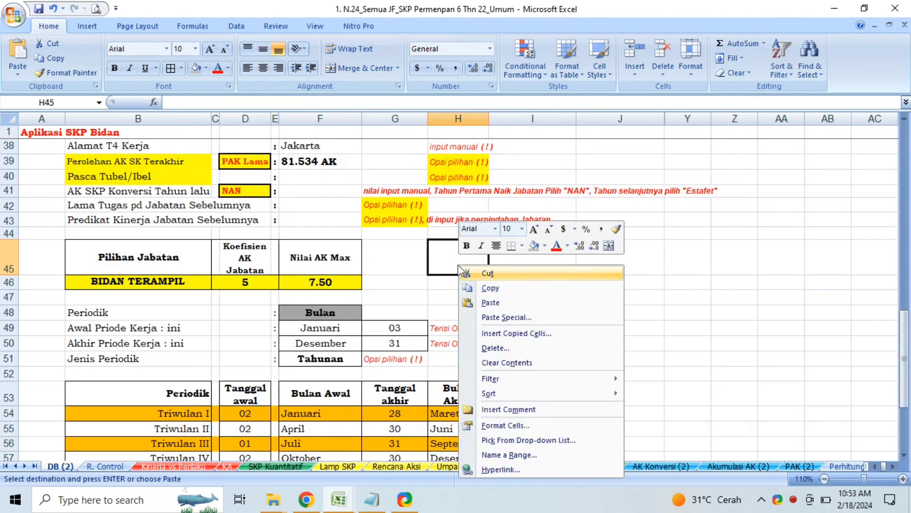
{"action": "left_click", "coordinate": [464, 316]}
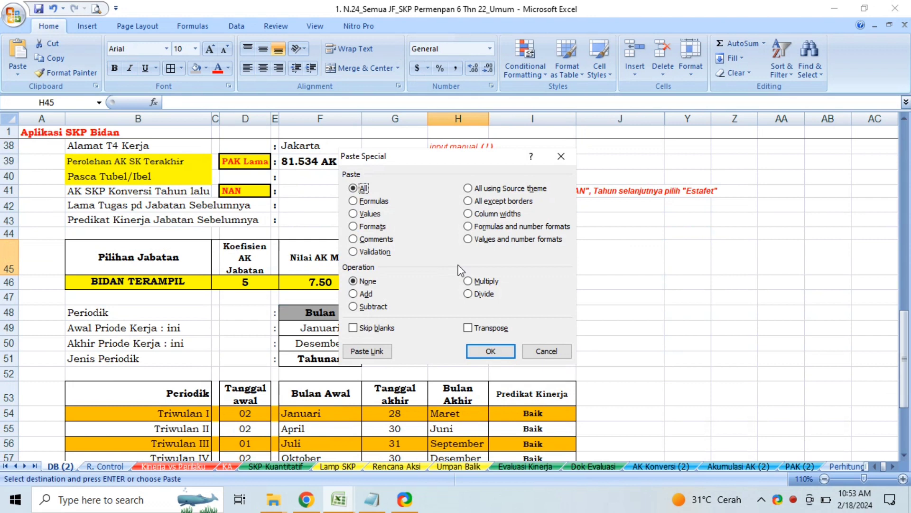
{"action": "left_click", "coordinate": [370, 213]}
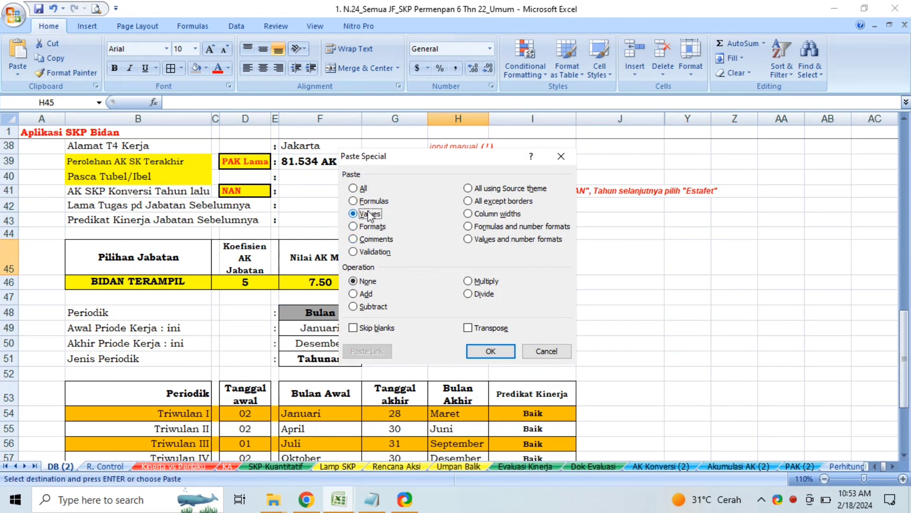
{"action": "left_click", "coordinate": [479, 351]}
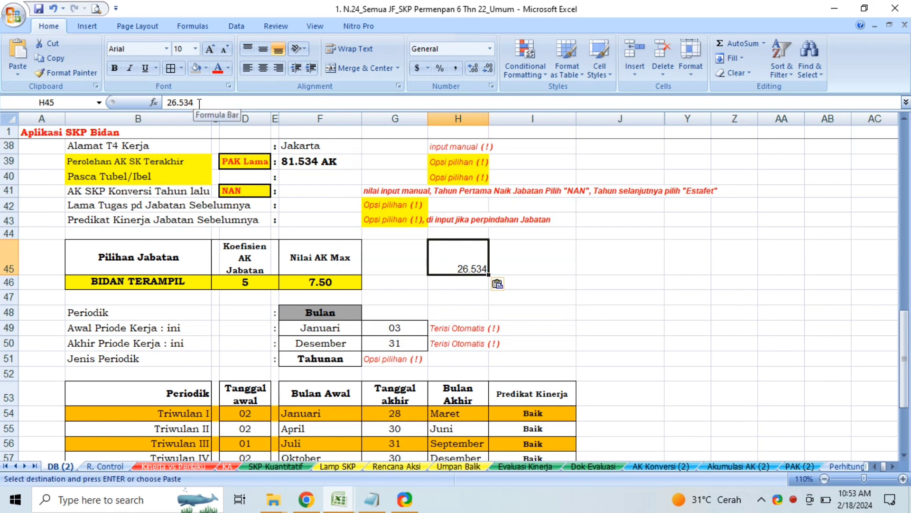
Move the value 26.534 from H45 into AK SKP Konversi Tahun lalu (F41) and clear the Perolehan AK SK Terakhir value in F39.
{"action": "left_click_drag", "start_coordinate": [199, 102], "coordinate": [167, 102]}
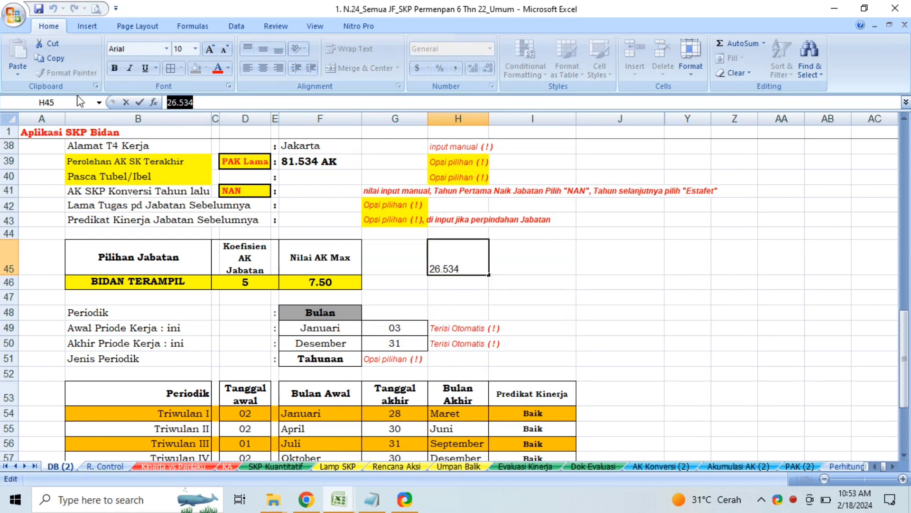
{"action": "key", "text": "BackSpace"}
{"action": "key", "text": "Return"}
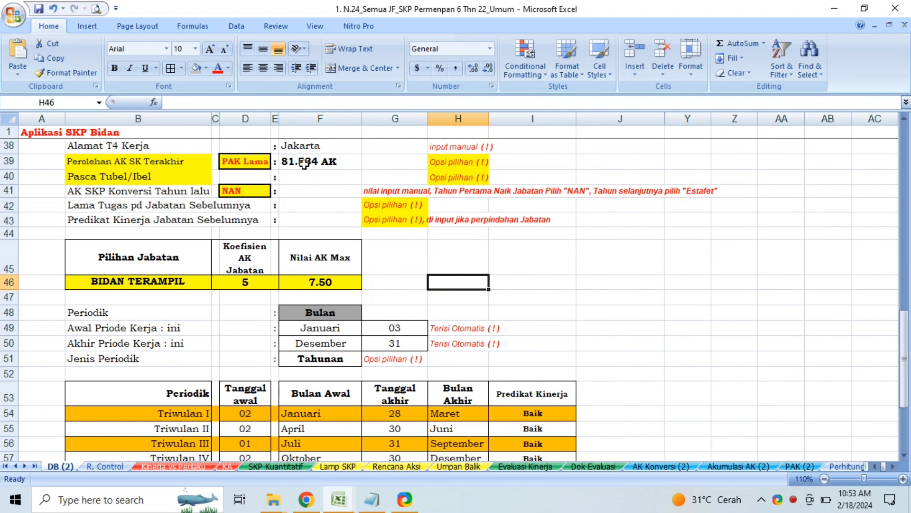
{"action": "left_click", "coordinate": [287, 192]}
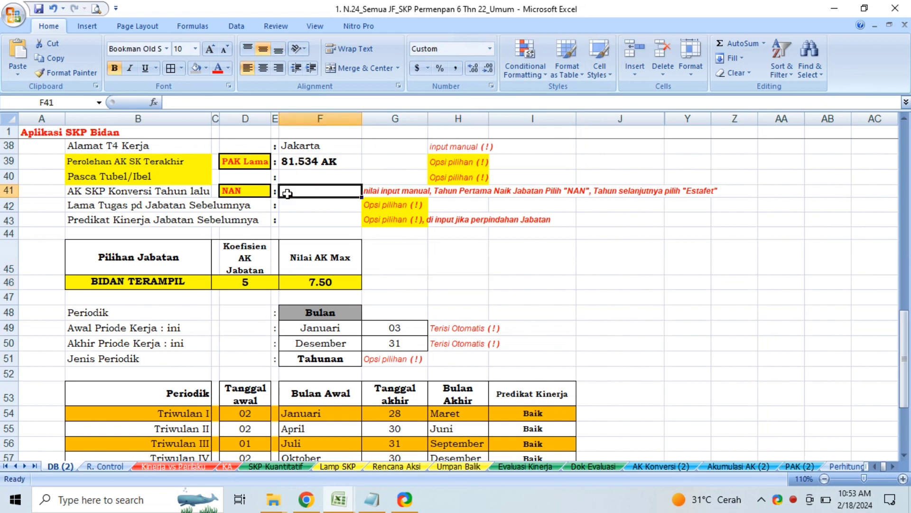
{"action": "double_click", "coordinate": [289, 192]}
{"action": "key", "text": "ctrl+v"}
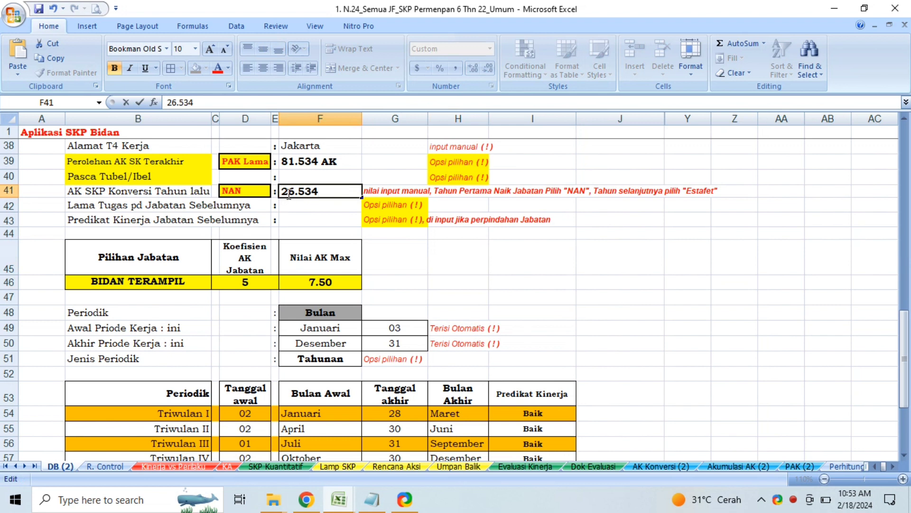
{"action": "key", "text": "Return"}
{"action": "left_click", "coordinate": [301, 162]}
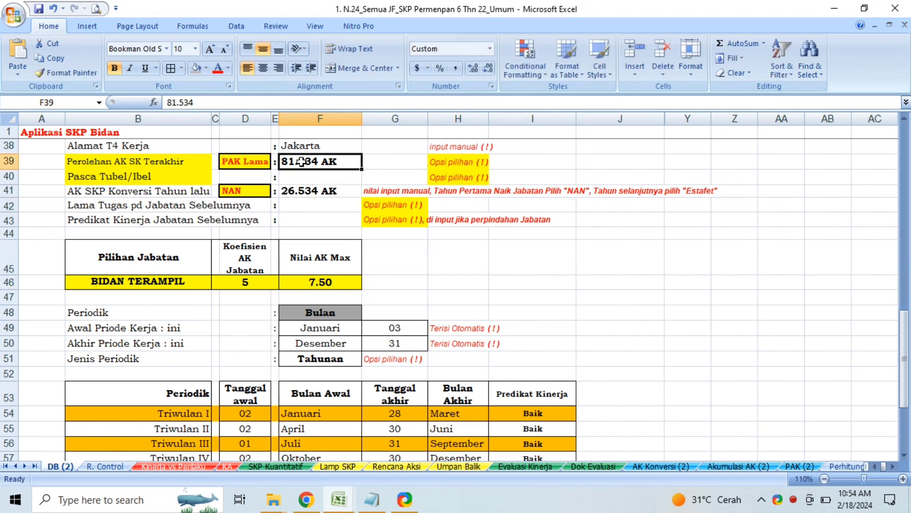
{"action": "key", "text": "Delete"}
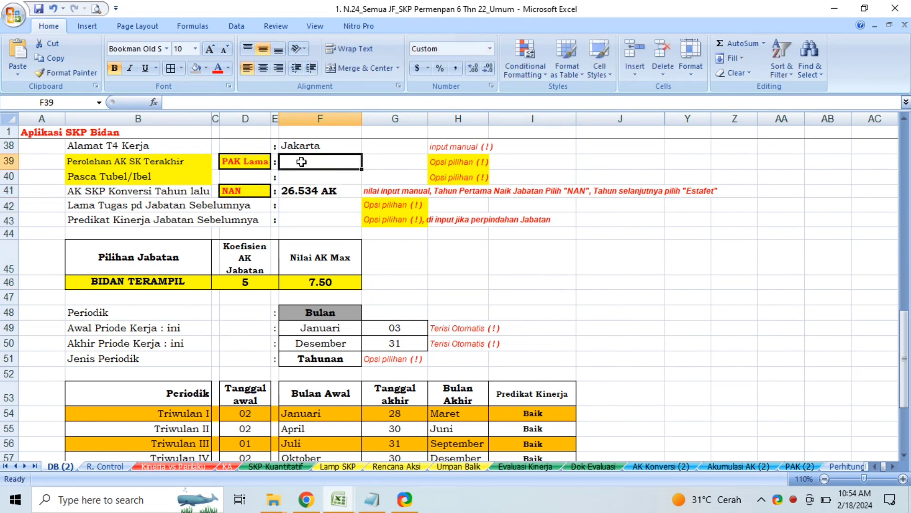
Set Tahun Penilaian at the top of the DB (2) sheet to 2024.
{"action": "left_click", "coordinate": [245, 131]}
{"action": "key", "text": "Down"}
{"action": "key", "text": "Down"}
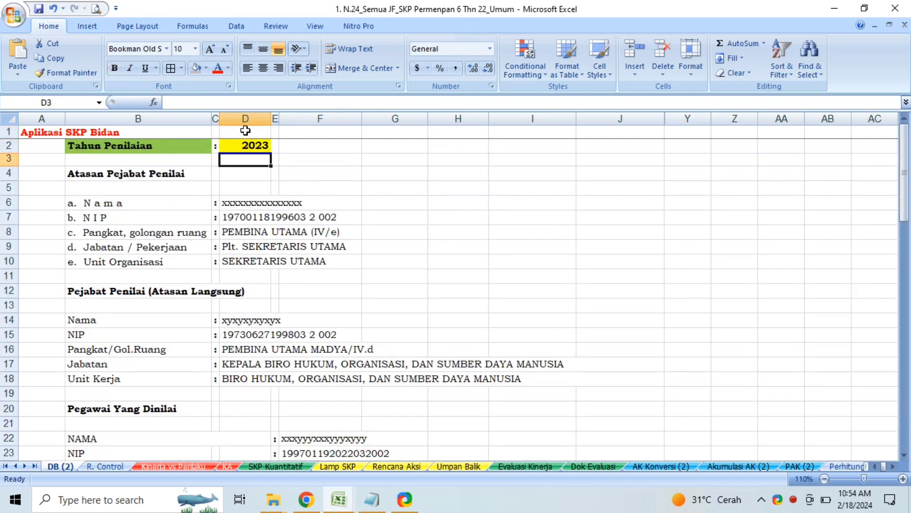
{"action": "key", "text": "Up"}
{"action": "type", "text": "2024"}
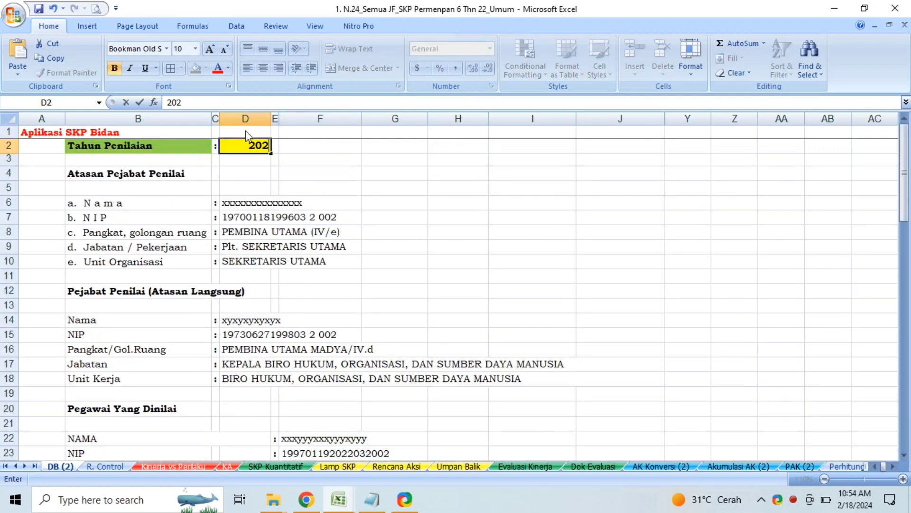
{"action": "key", "text": "Return"}
Set the AK SKP Konversi Tahun lalu option in D41 to Estafet.
{"action": "key", "text": "Down"}
{"action": "key", "text": "Down"}
{"action": "key", "text": "Down"}
{"action": "key", "text": "Down"}
{"action": "key", "text": "Down"}
{"action": "key", "text": "Down"}
{"action": "key", "text": "Down"}
{"action": "key", "text": "Down"}
{"action": "key", "text": "Down"}
{"action": "key", "text": "Down"}
{"action": "key", "text": "Down"}
{"action": "key", "text": "Down"}
{"action": "key", "text": "Down"}
{"action": "key", "text": "Down"}
{"action": "key", "text": "Down"}
{"action": "key", "text": "Down"}
{"action": "key", "text": "Down"}
{"action": "key", "text": "Down"}
{"action": "key", "text": "Down"}
{"action": "key", "text": "Down"}
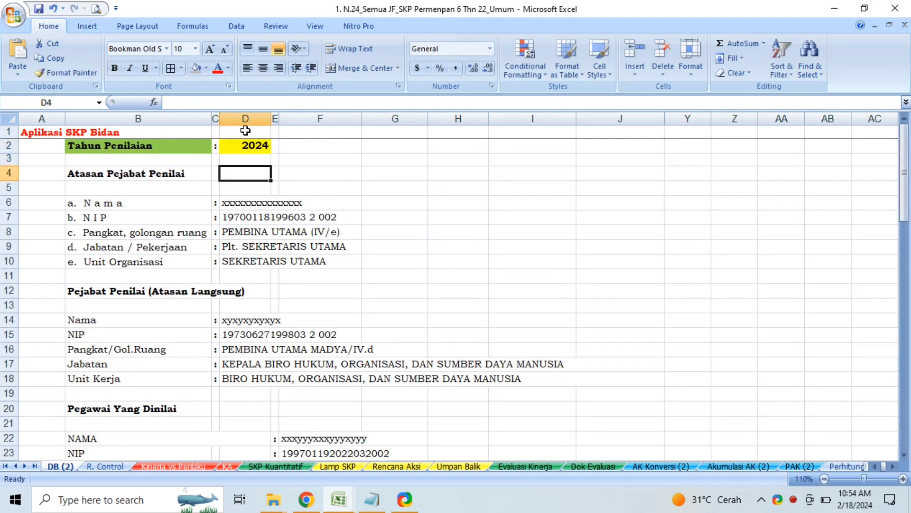
{"action": "key", "text": "Down"}
{"action": "key", "text": "Down"}
{"action": "key", "text": "Down"}
{"action": "key", "text": "Down"}
{"action": "key", "text": "Down"}
{"action": "key", "text": "Down"}
{"action": "key", "text": "Down"}
{"action": "key", "text": "Down"}
{"action": "key", "text": "Down"}
{"action": "key", "text": "Down"}
{"action": "key", "text": "Down"}
{"action": "key", "text": "Down"}
{"action": "key", "text": "Down"}
{"action": "key", "text": "Down"}
{"action": "key", "text": "Down"}
{"action": "key", "text": "Down"}
{"action": "key", "text": "Down"}
{"action": "key", "text": "Down"}
{"action": "key", "text": "Down"}
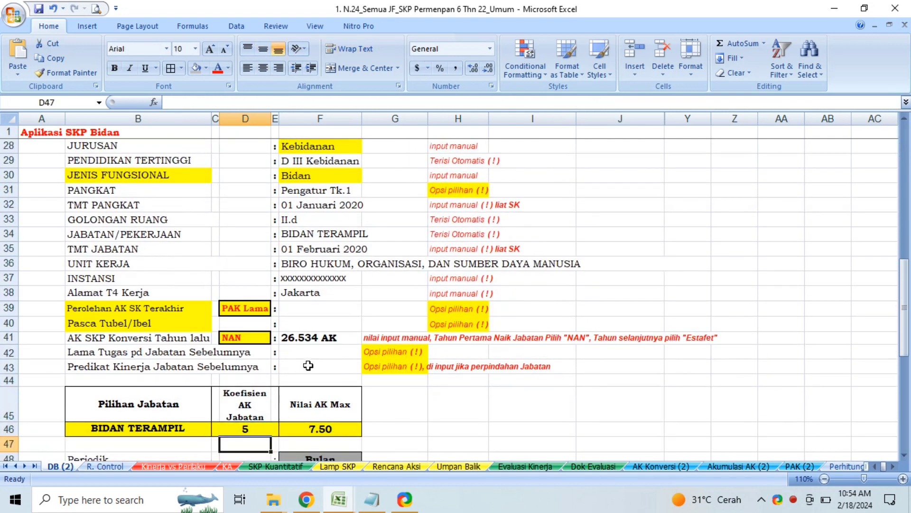
{"action": "left_click", "coordinate": [307, 337]}
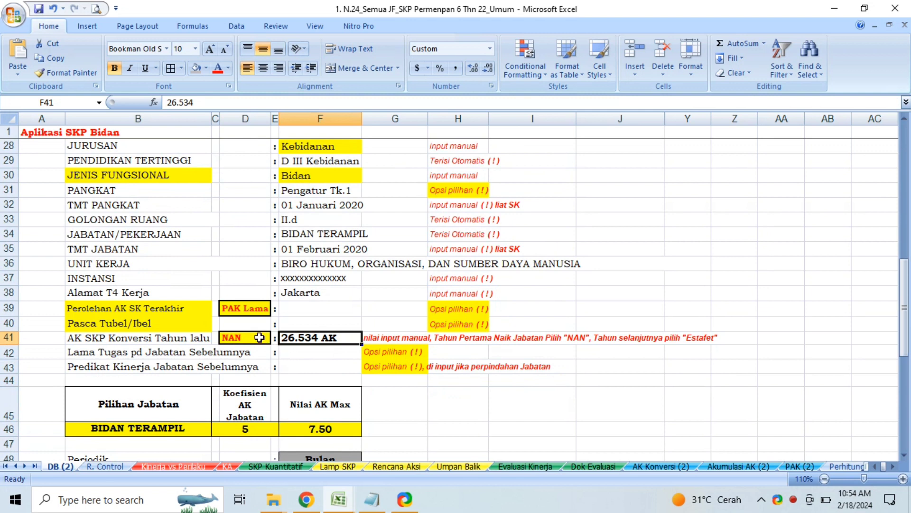
{"action": "left_click", "coordinate": [258, 338]}
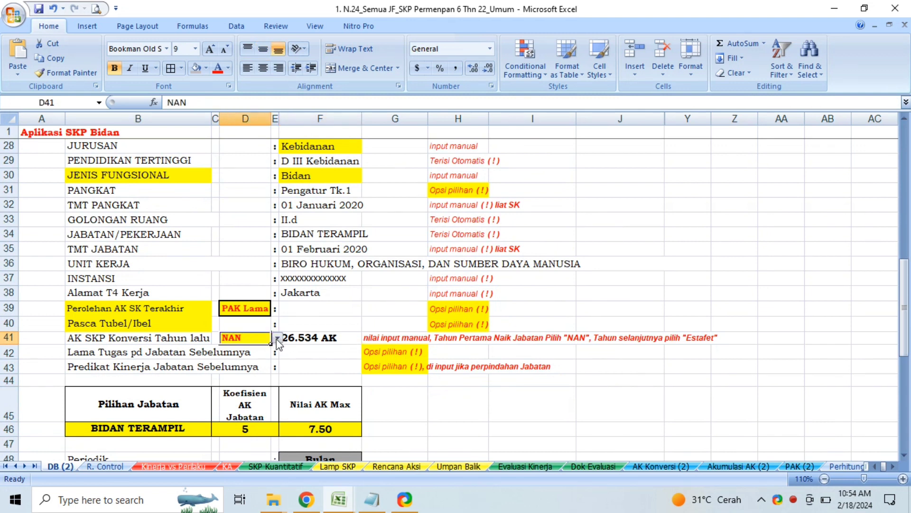
{"action": "left_click", "coordinate": [278, 338]}
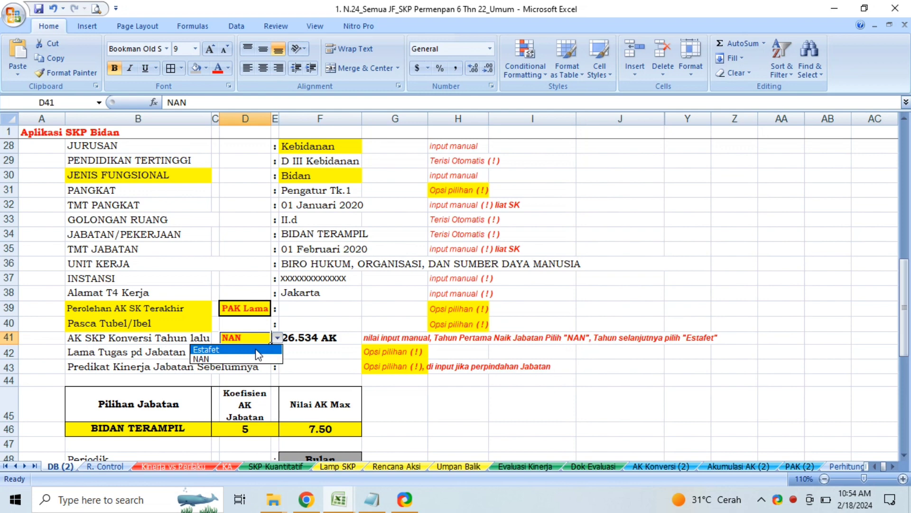
{"action": "left_click", "coordinate": [259, 349]}
{"action": "left_click", "coordinate": [328, 341]}
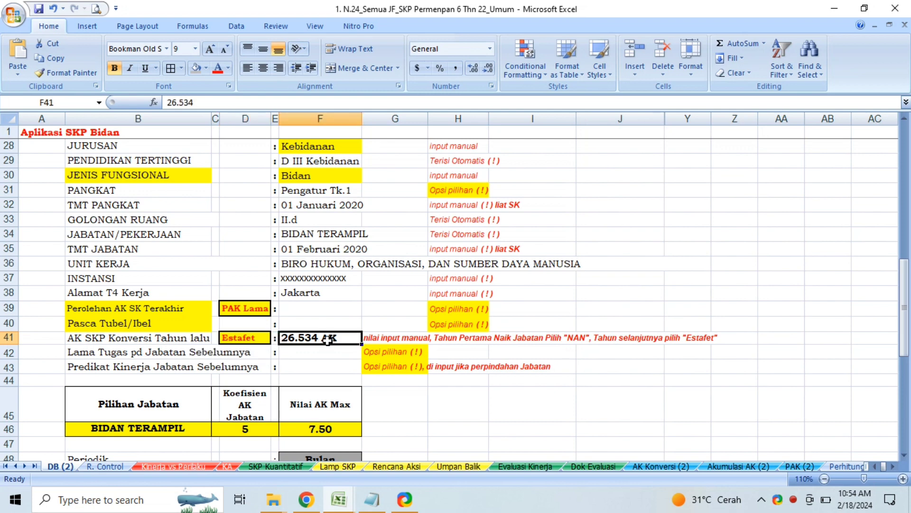
Review the DB (2) entries from Tahun Penilaian down to the Jenis Periodik row.
{"action": "left_click", "coordinate": [318, 134]}
{"action": "key", "text": "Down"}
{"action": "key", "text": "Down"}
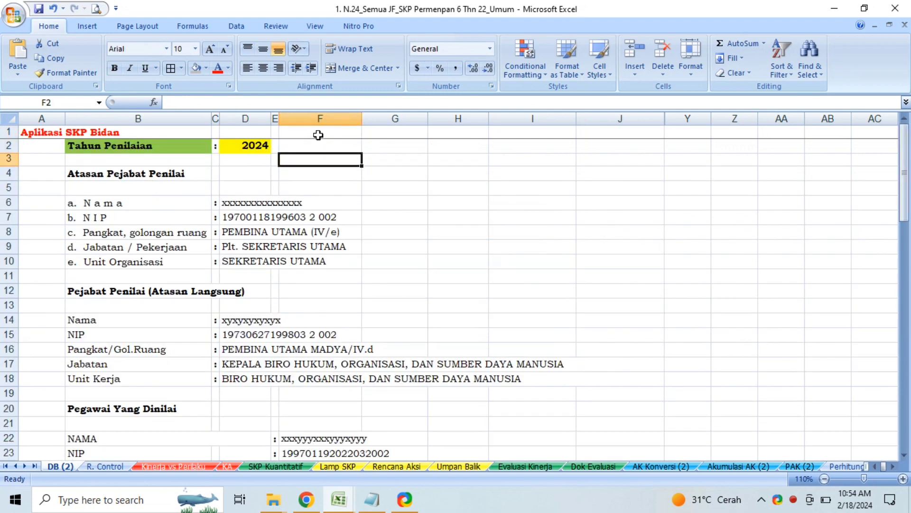
{"action": "key", "text": "Down"}
{"action": "key", "text": "Down"}
{"action": "key", "text": "Down"}
{"action": "key", "text": "Down"}
{"action": "key", "text": "Down"}
{"action": "key", "text": "Down"}
{"action": "key", "text": "Down"}
{"action": "key", "text": "Down"}
{"action": "key", "text": "Down"}
{"action": "key", "text": "Down"}
{"action": "key", "text": "Down"}
{"action": "key", "text": "Down"}
{"action": "key", "text": "Down"}
{"action": "key", "text": "Down"}
{"action": "key", "text": "Down"}
{"action": "key", "text": "Down"}
{"action": "key", "text": "Down"}
{"action": "key", "text": "Down"}
{"action": "key", "text": "Down"}
{"action": "key", "text": "Down"}
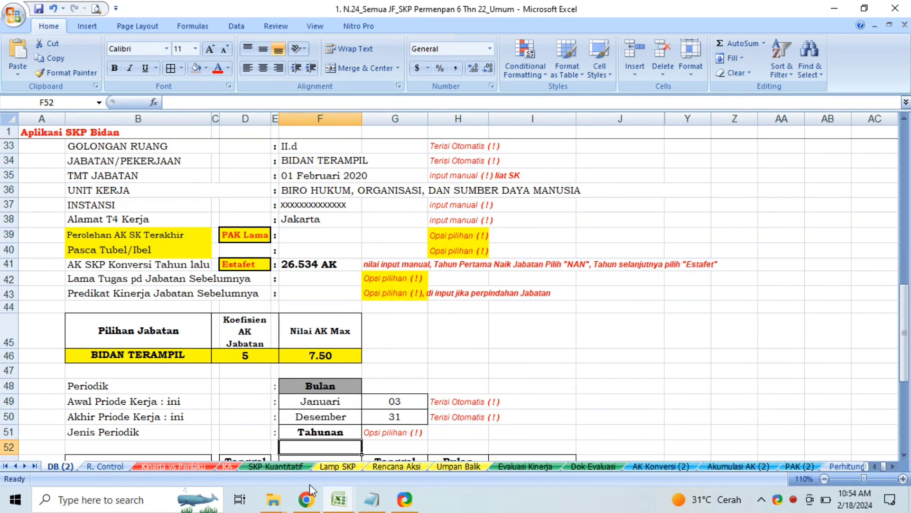
On PAK (2), check the LAMA AK Dasar credit, the AK Konversi credits across all columns, the JUMLAH total and the promotion eligibility statement.
{"action": "left_click", "coordinate": [35, 466]}
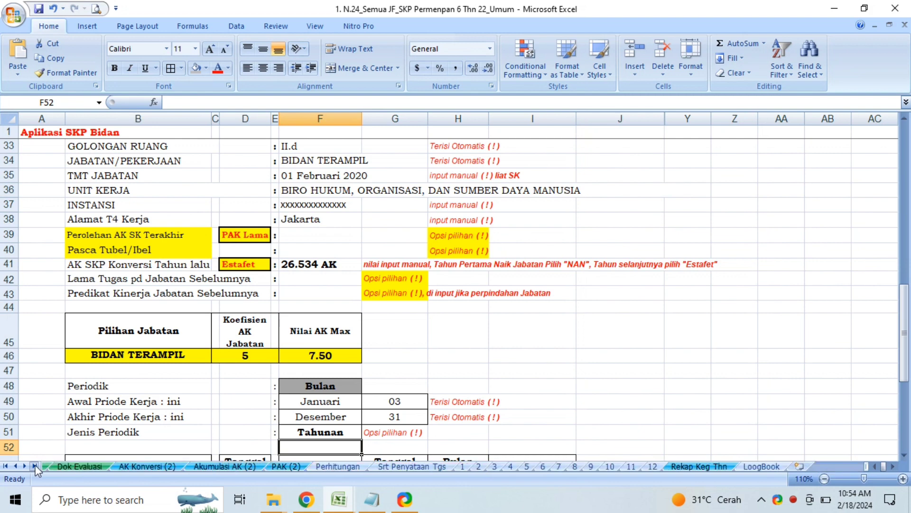
{"action": "left_click", "coordinate": [287, 467]}
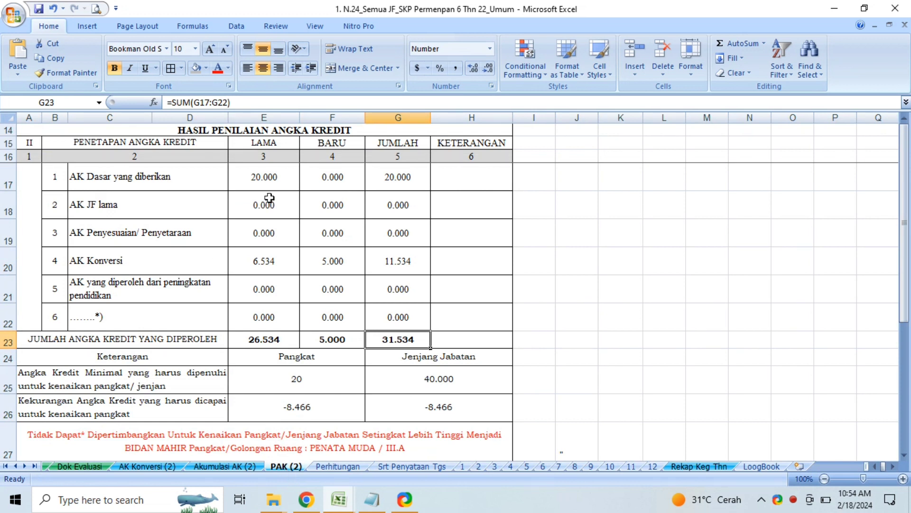
{"action": "left_click", "coordinate": [270, 180]}
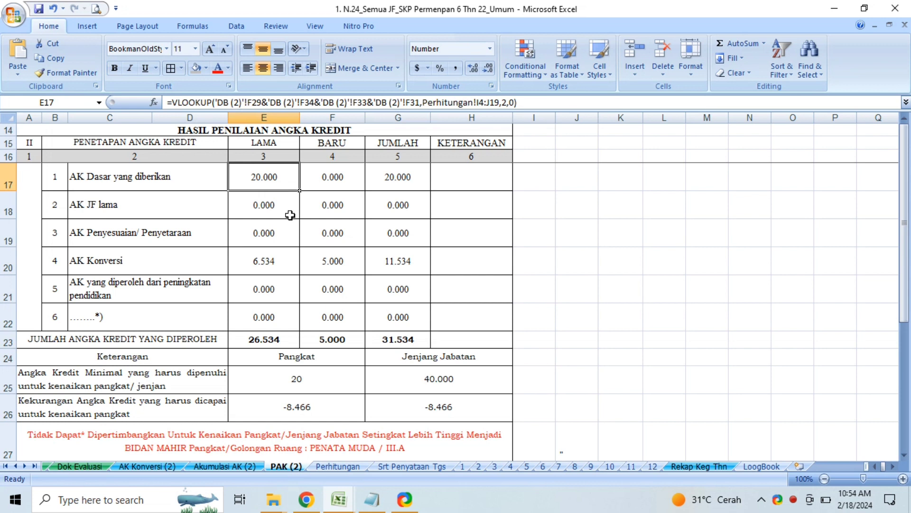
{"action": "left_click", "coordinate": [269, 262]}
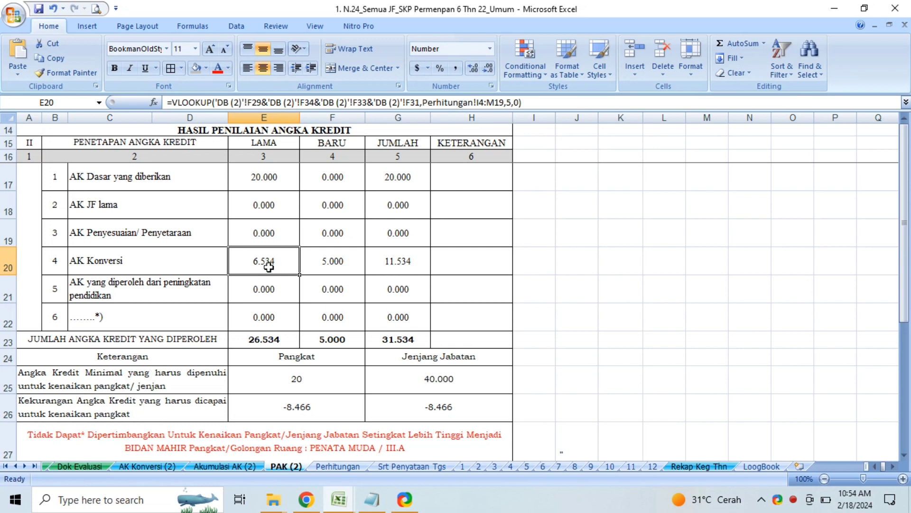
{"action": "left_click", "coordinate": [350, 264]}
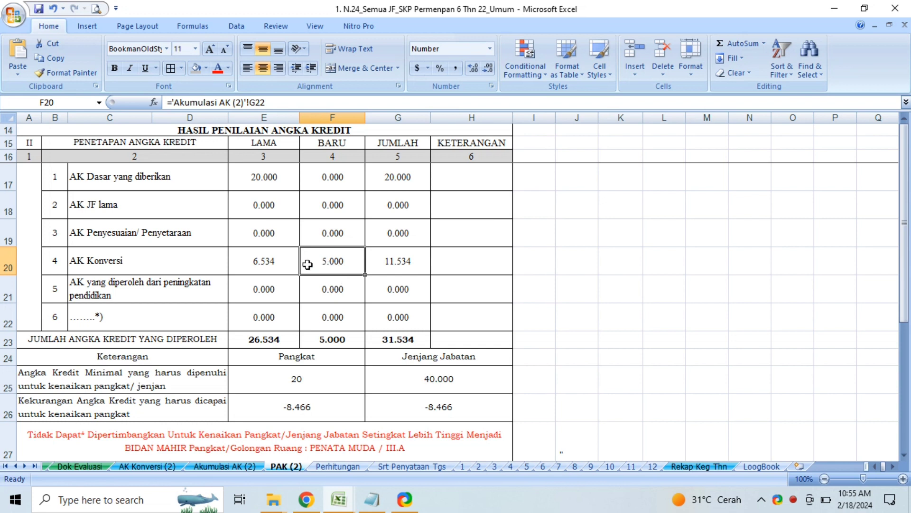
{"action": "left_click", "coordinate": [273, 262]}
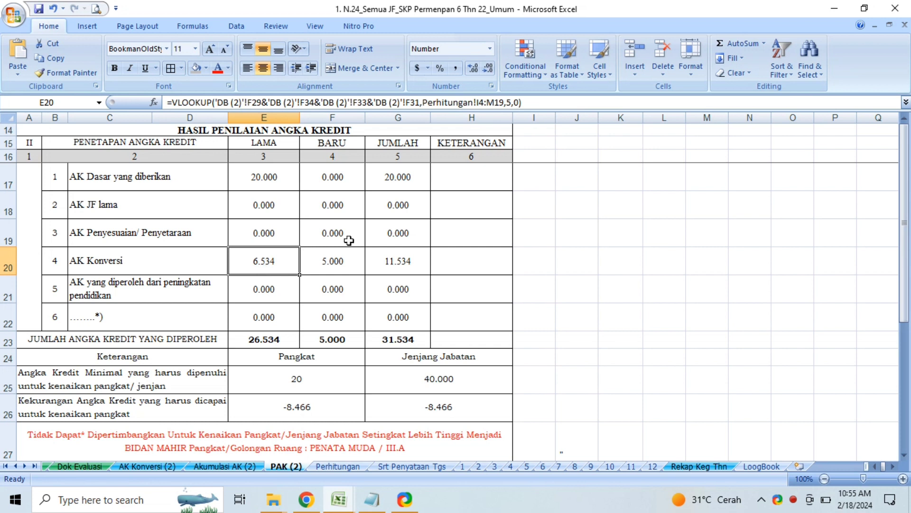
{"action": "left_click", "coordinate": [341, 260]}
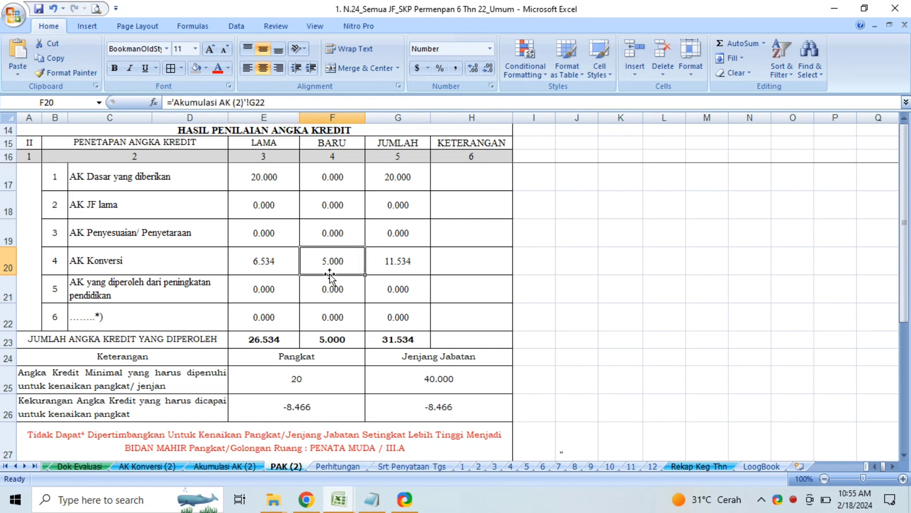
{"action": "left_click", "coordinate": [415, 266]}
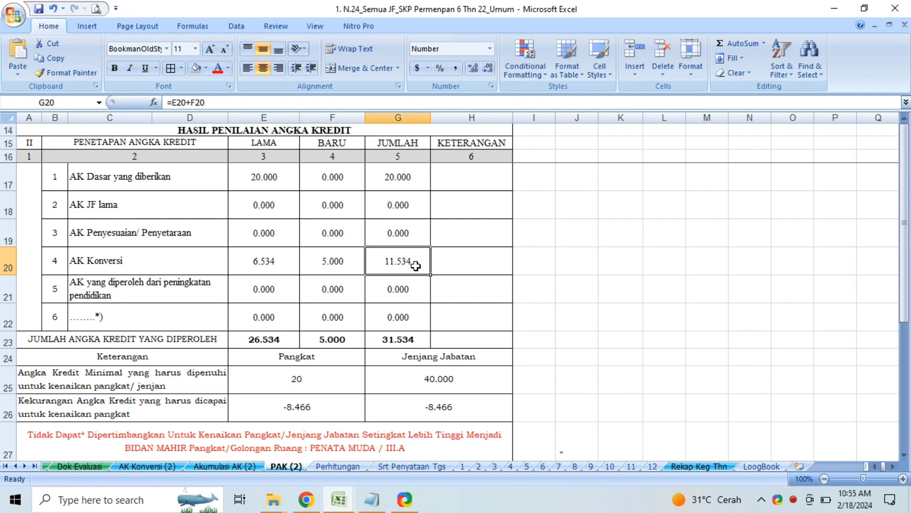
{"action": "left_click", "coordinate": [398, 340]}
{"action": "left_click", "coordinate": [399, 433]}
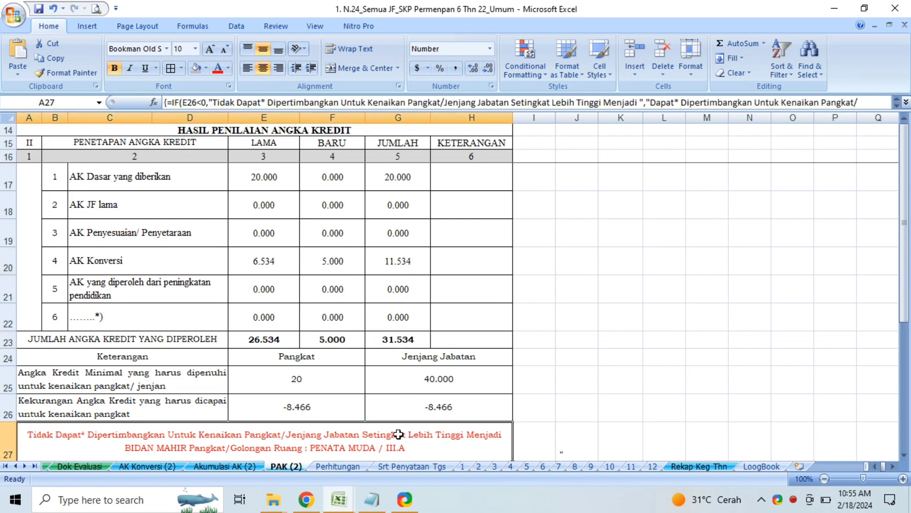